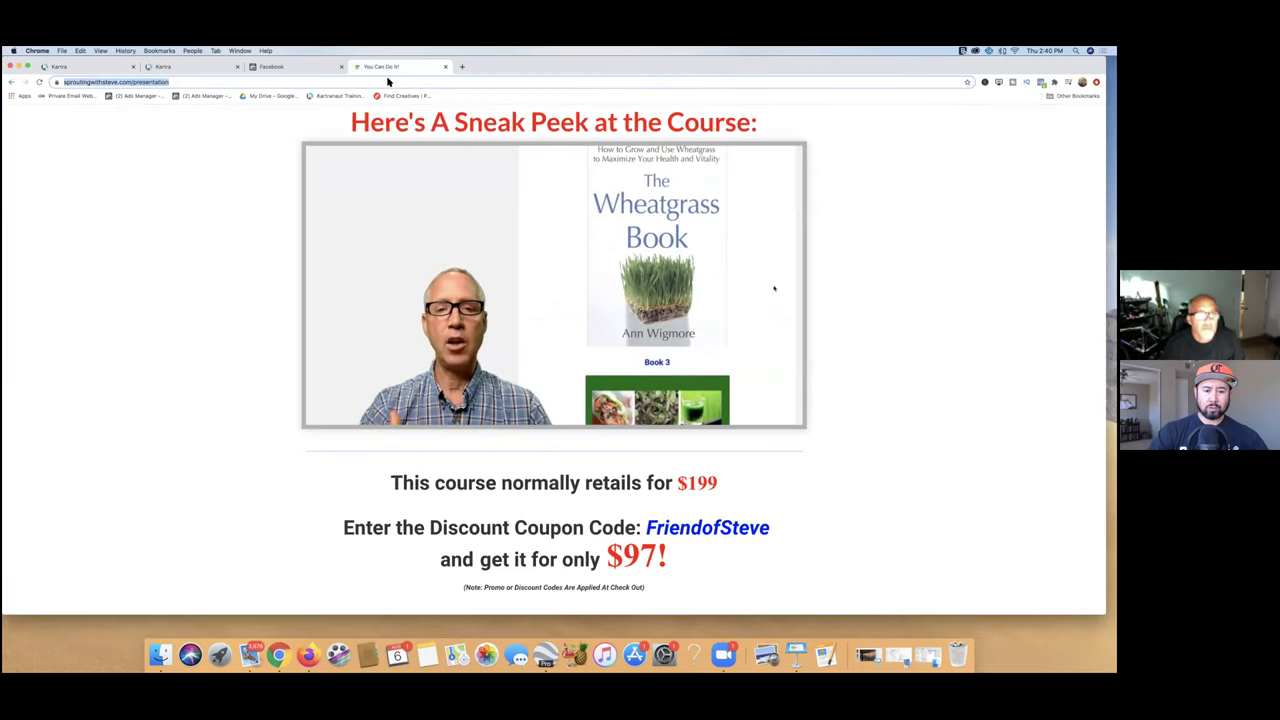
click(388, 81)
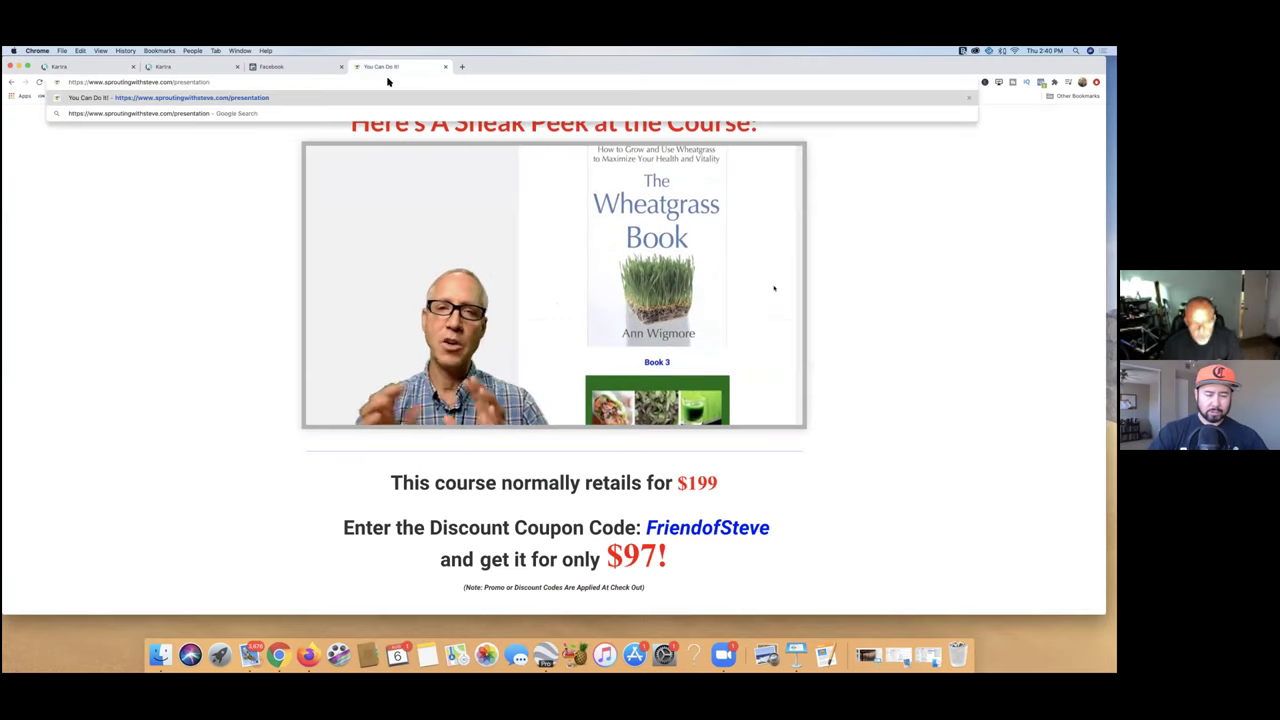
click(462, 67)
click(451, 84)
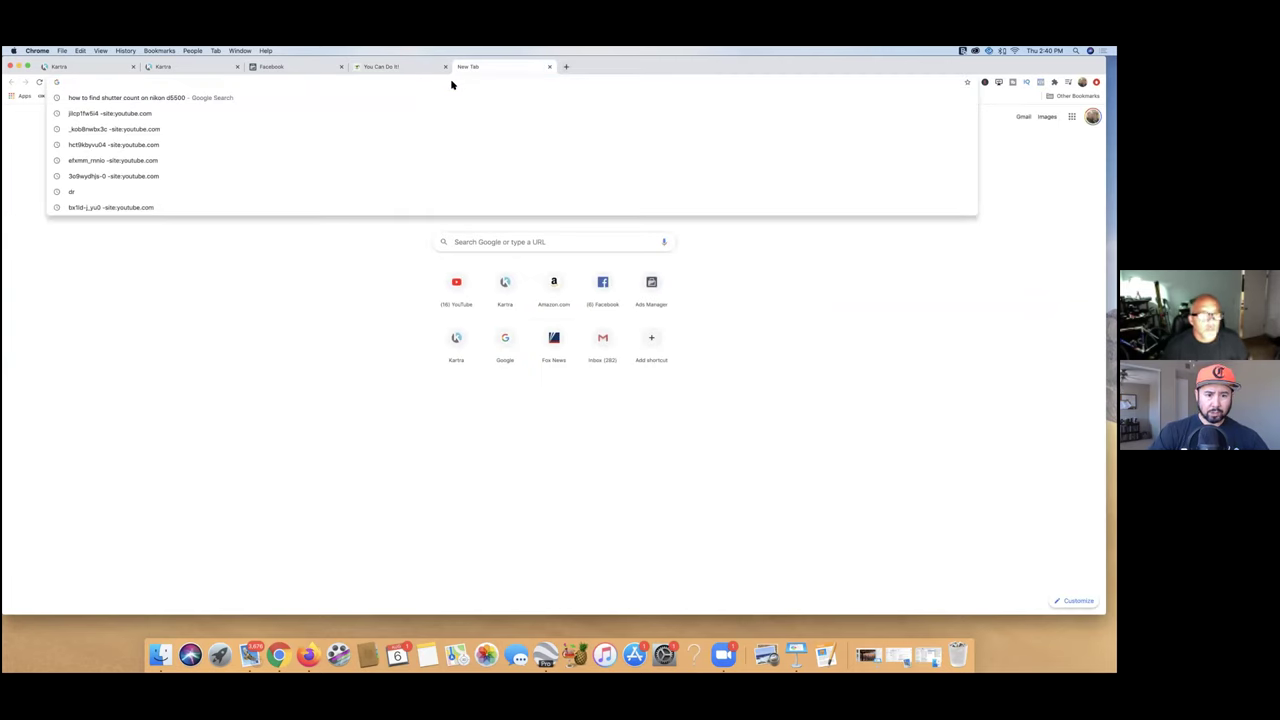
text(https://www.sproutingwithsteve.com/presentation)
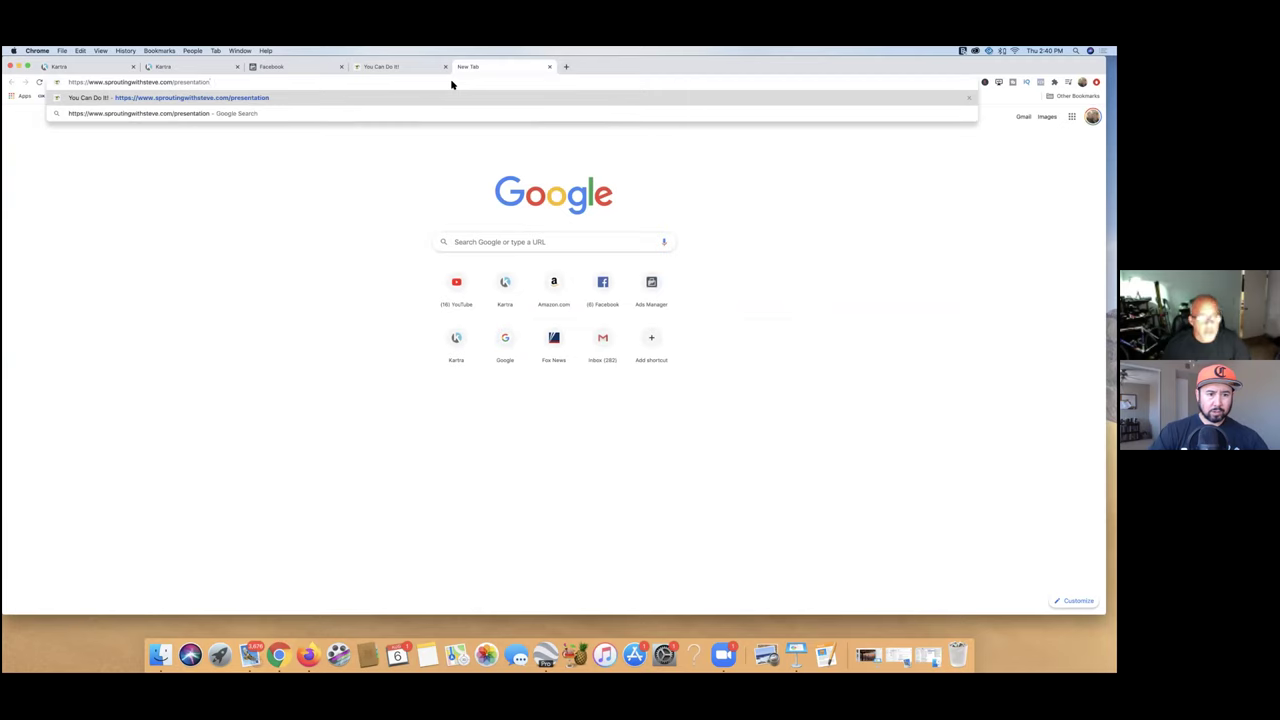
key(Return)
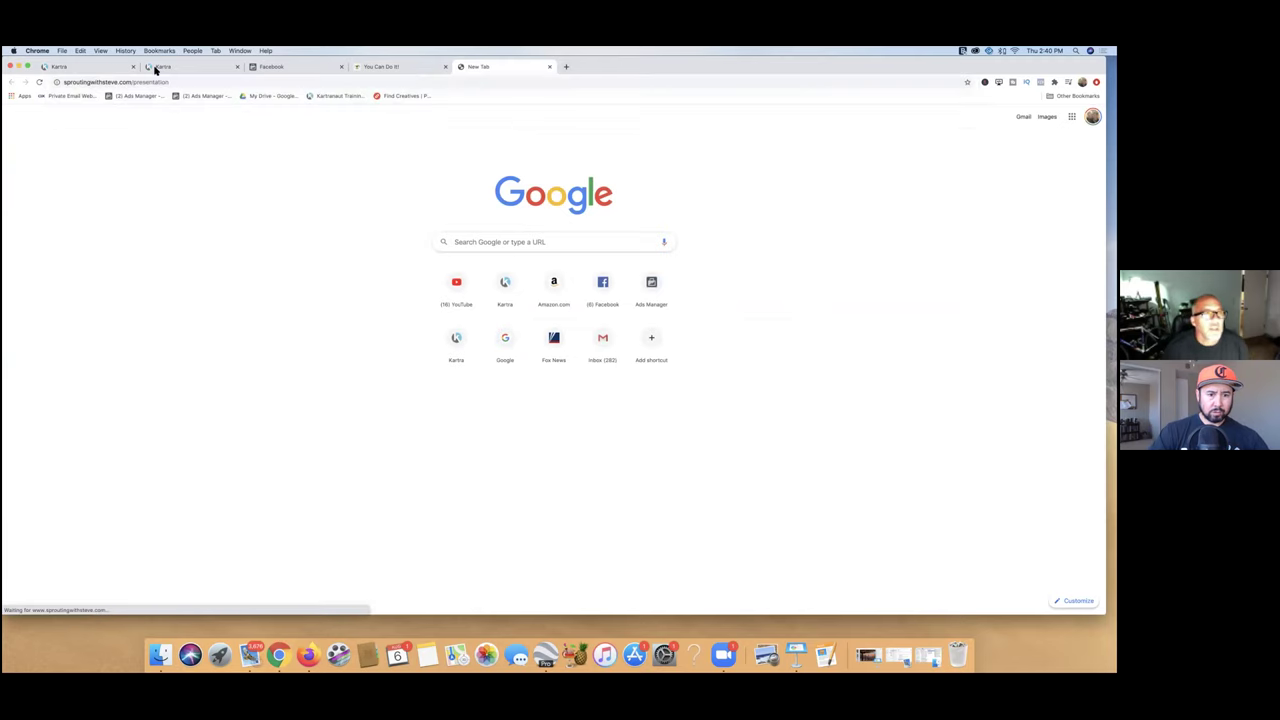
Step: Switch to Kartra, close the Publish page dialog and look through the pages list for the SWS Registration Page
click(100, 68)
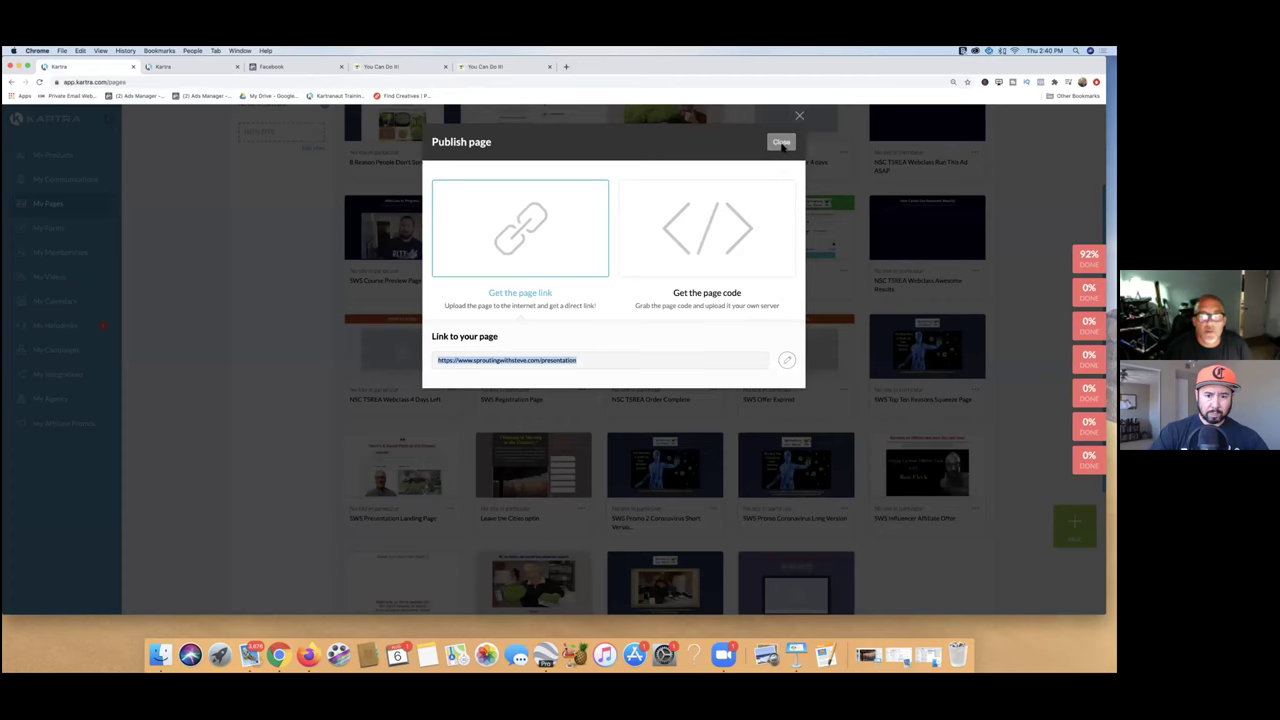
click(781, 142)
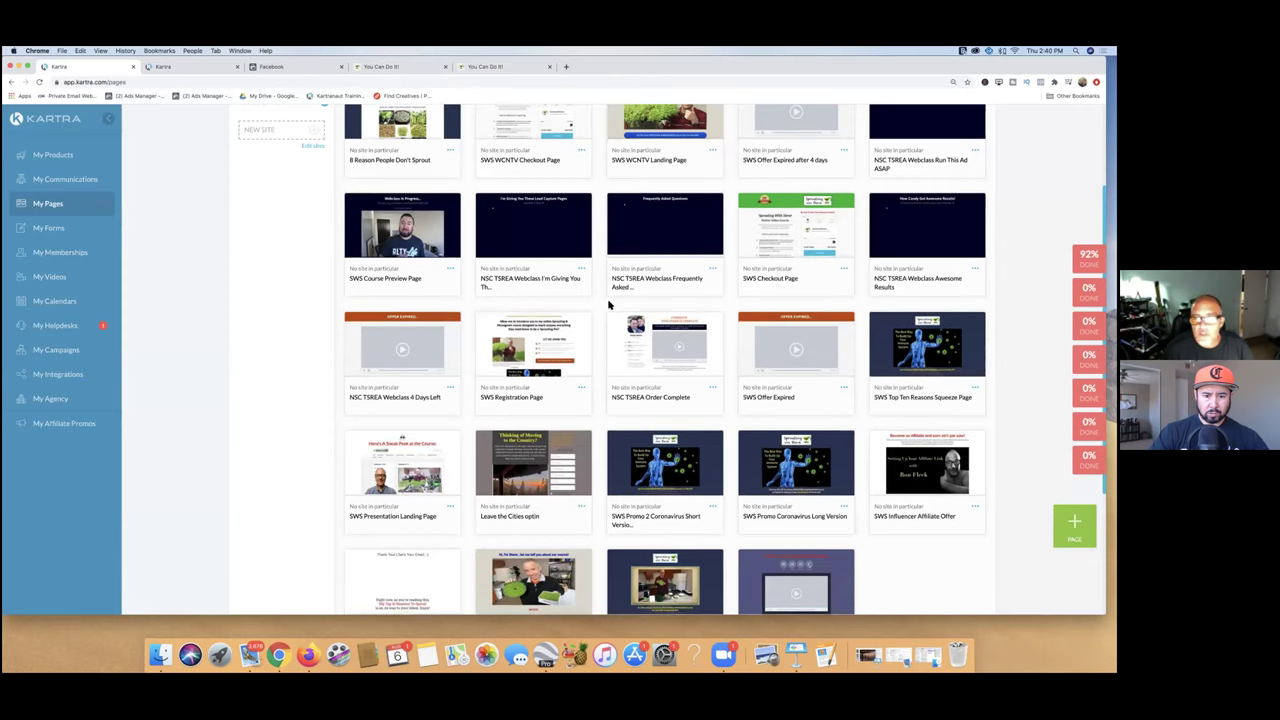
scroll(608, 305, down, 3)
scroll(608, 305, up, 6)
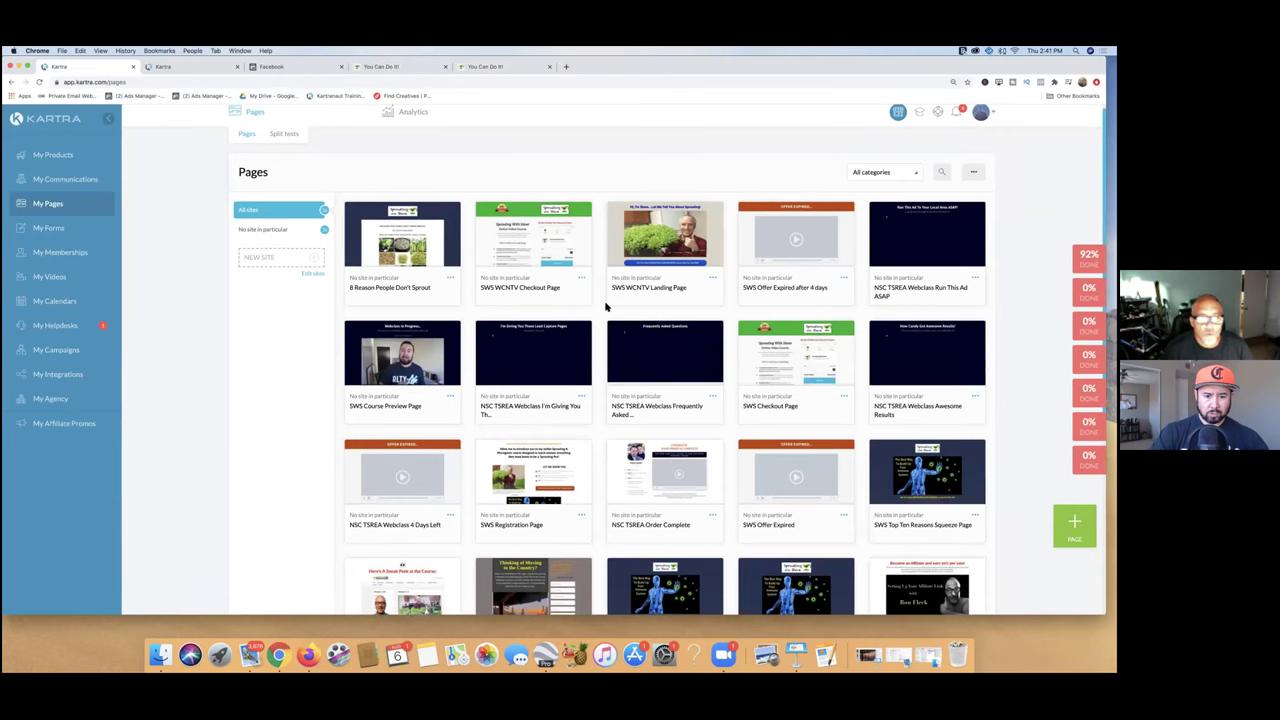
scroll(606, 307, down, 2)
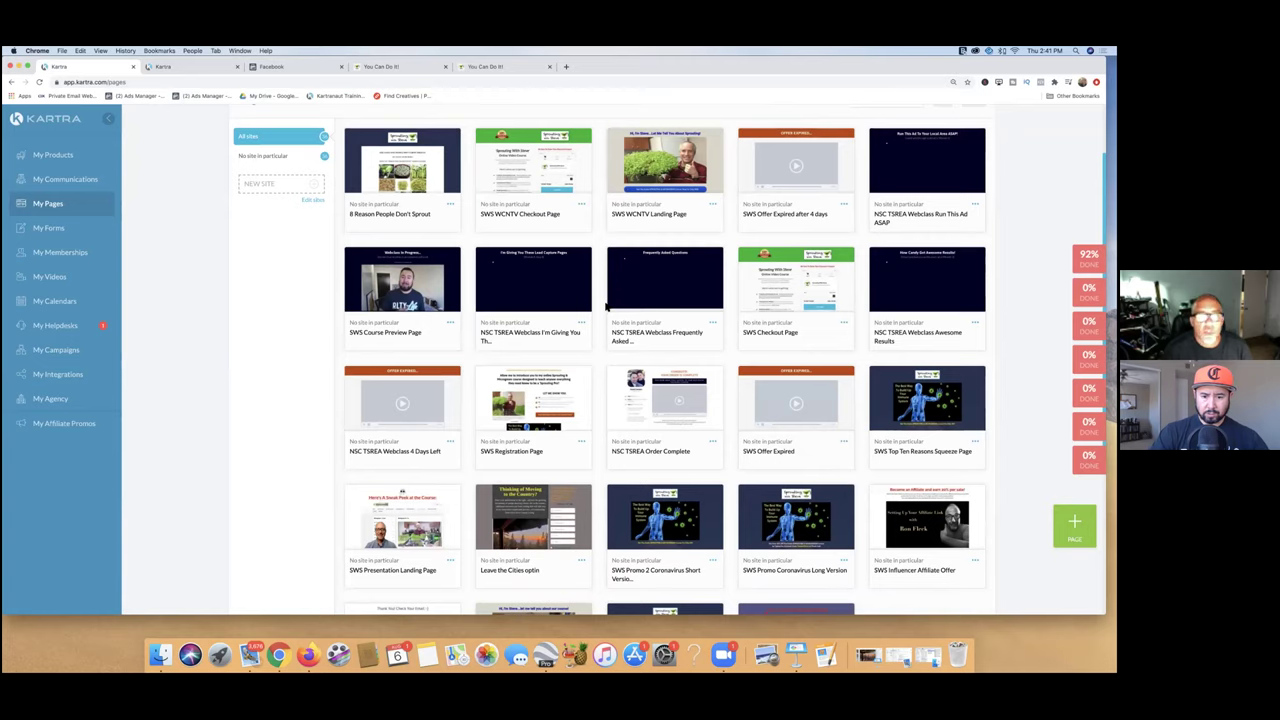
mouse_move(578, 392)
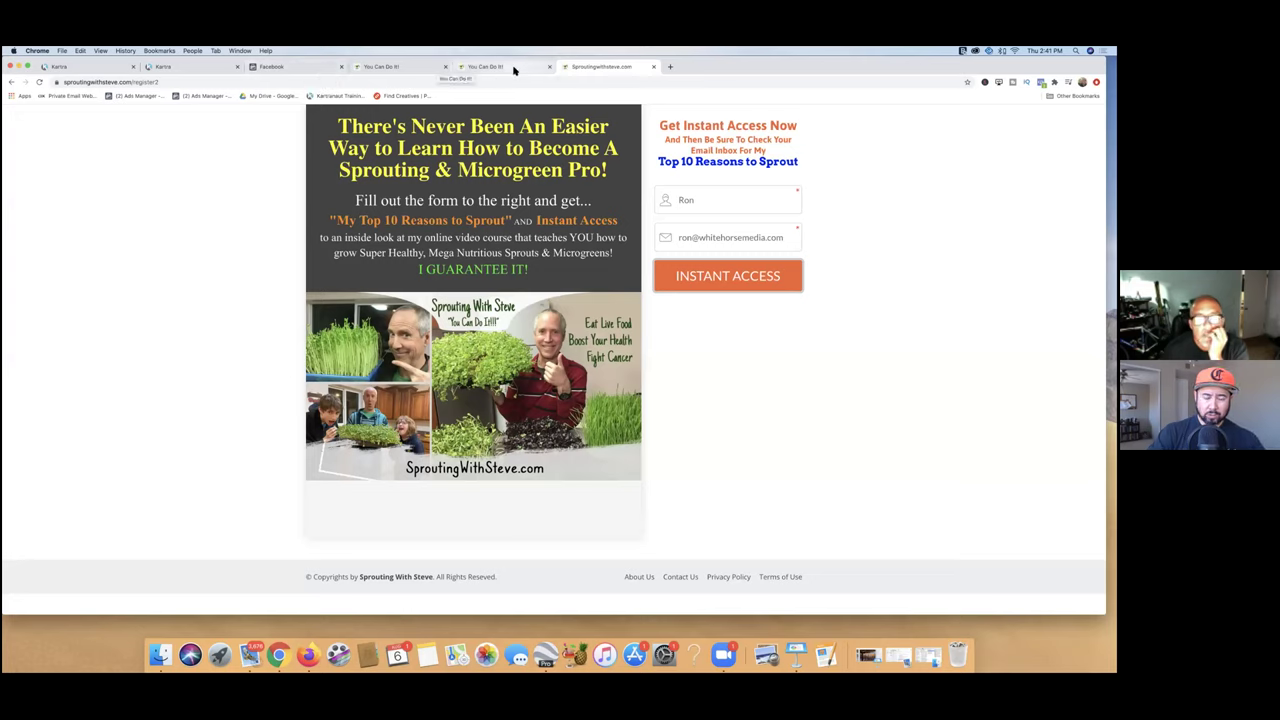
Step: Switch to Facebook Events Manager and open the Audiences section for the Sprouting With Steve ad account
click(308, 68)
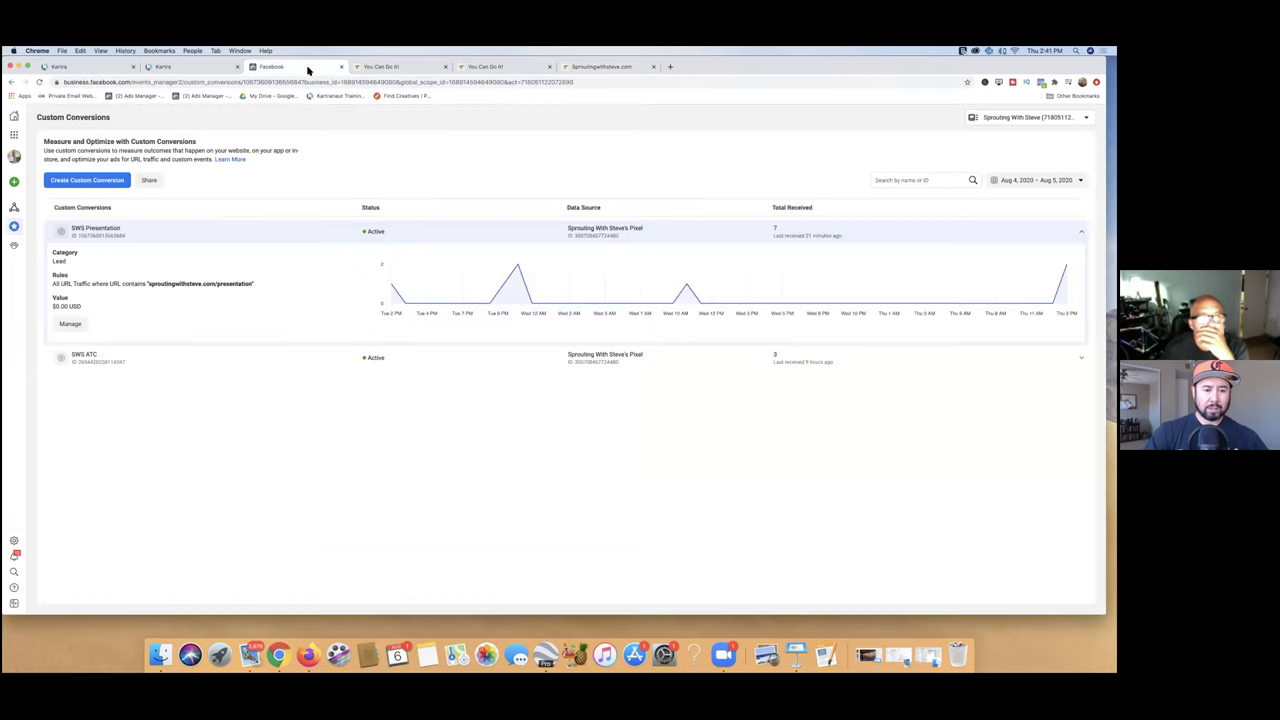
click(16, 207)
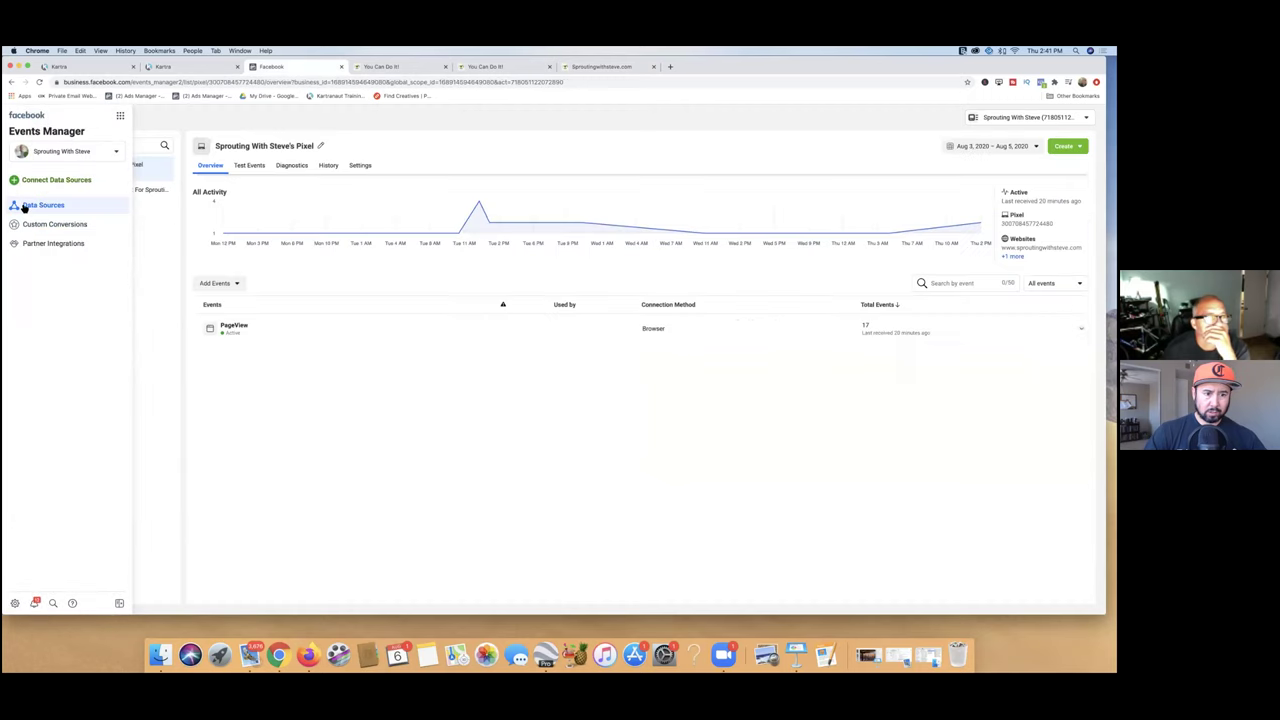
click(122, 117)
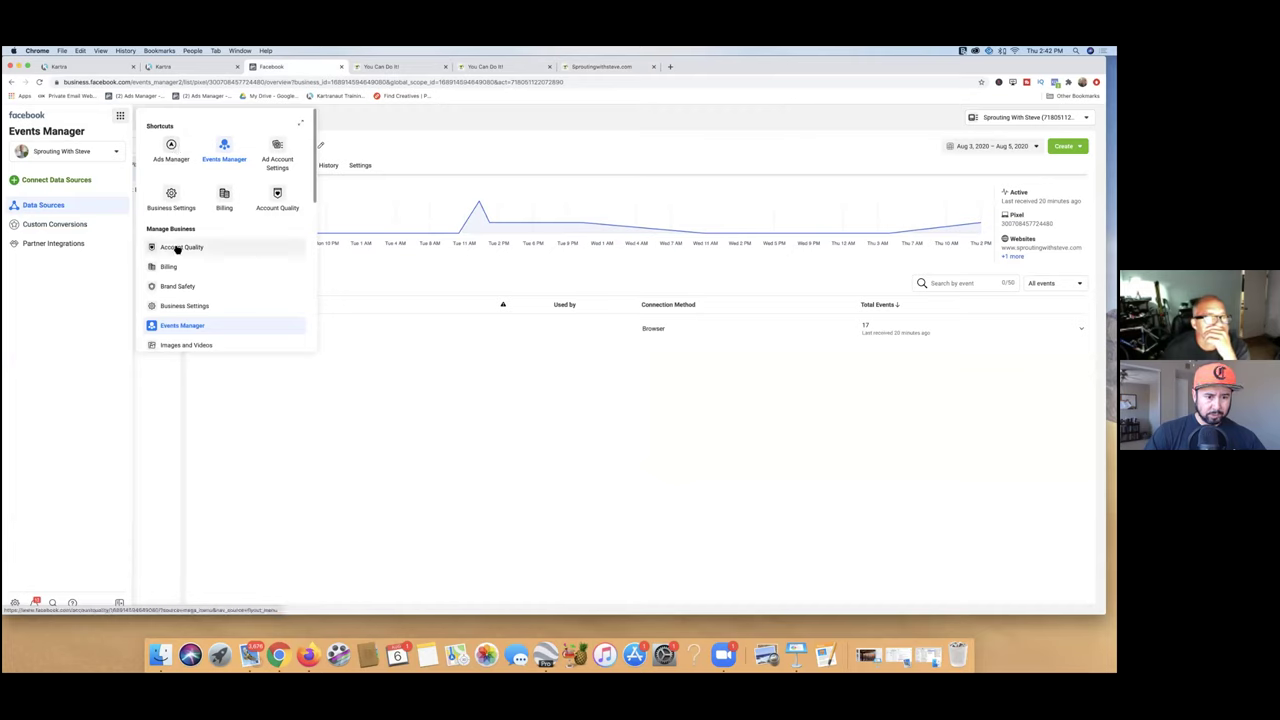
scroll(175, 250, down, 3)
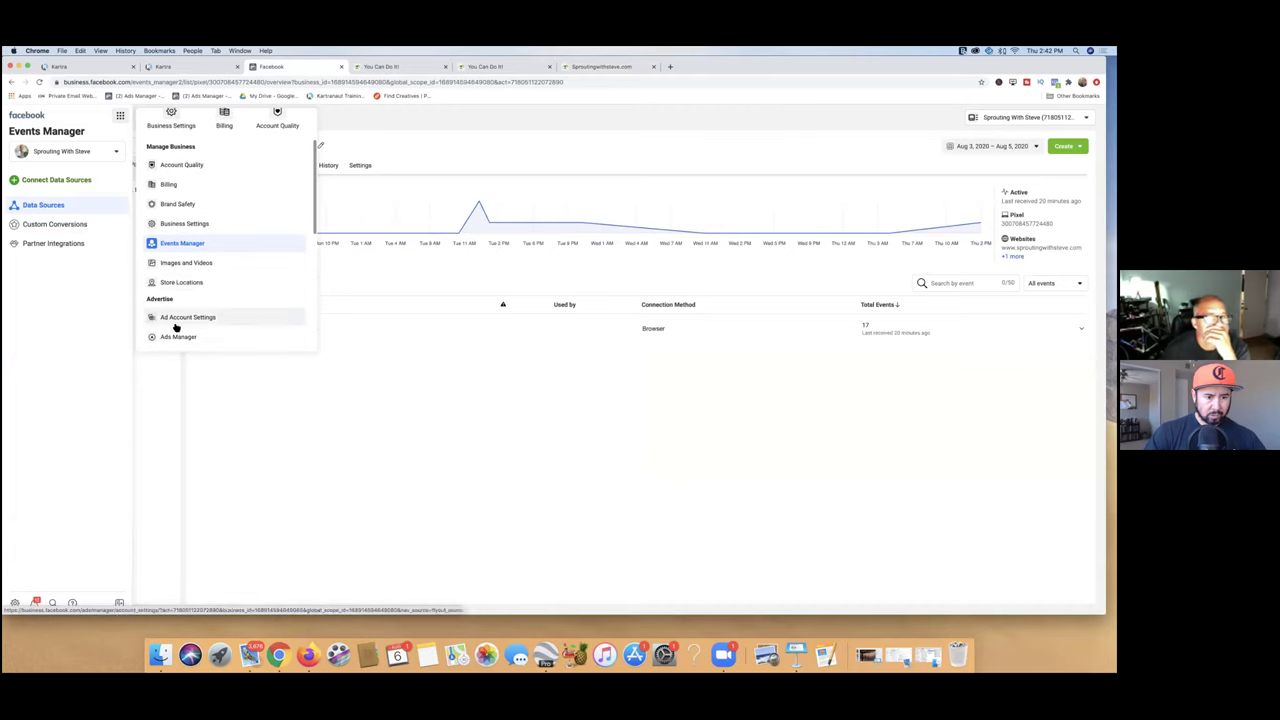
scroll(177, 293, down, 1)
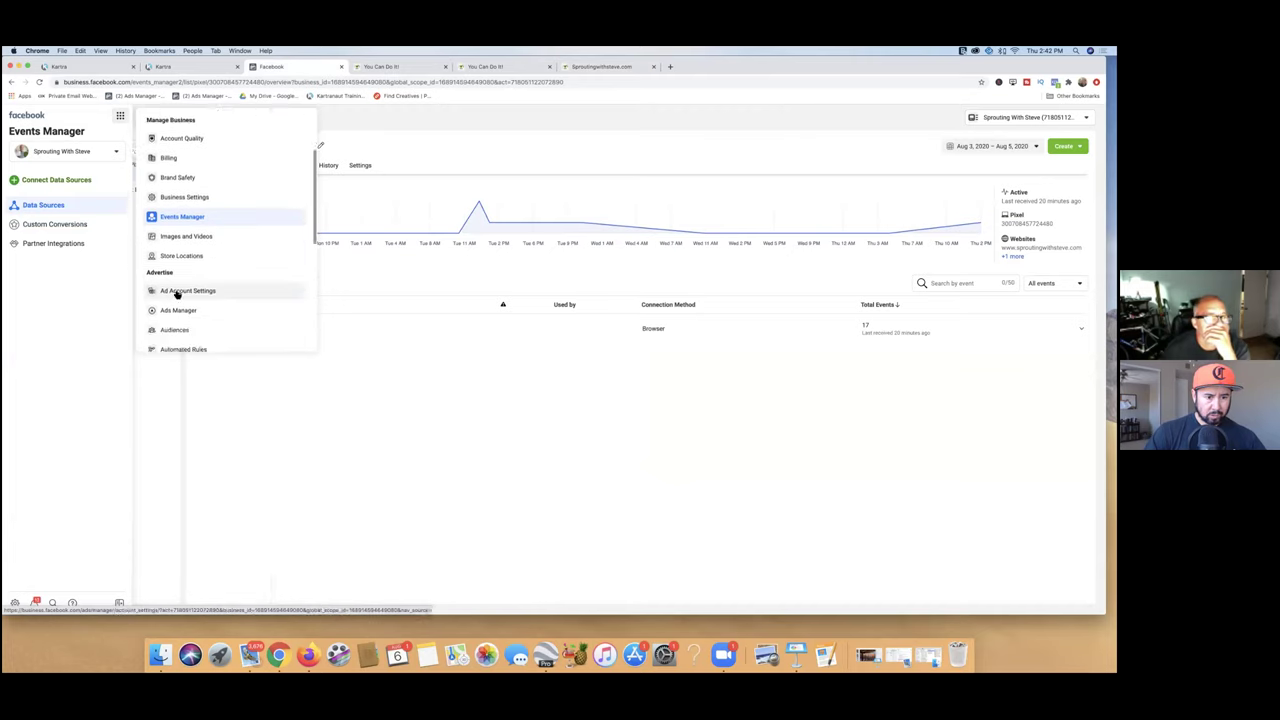
click(170, 311)
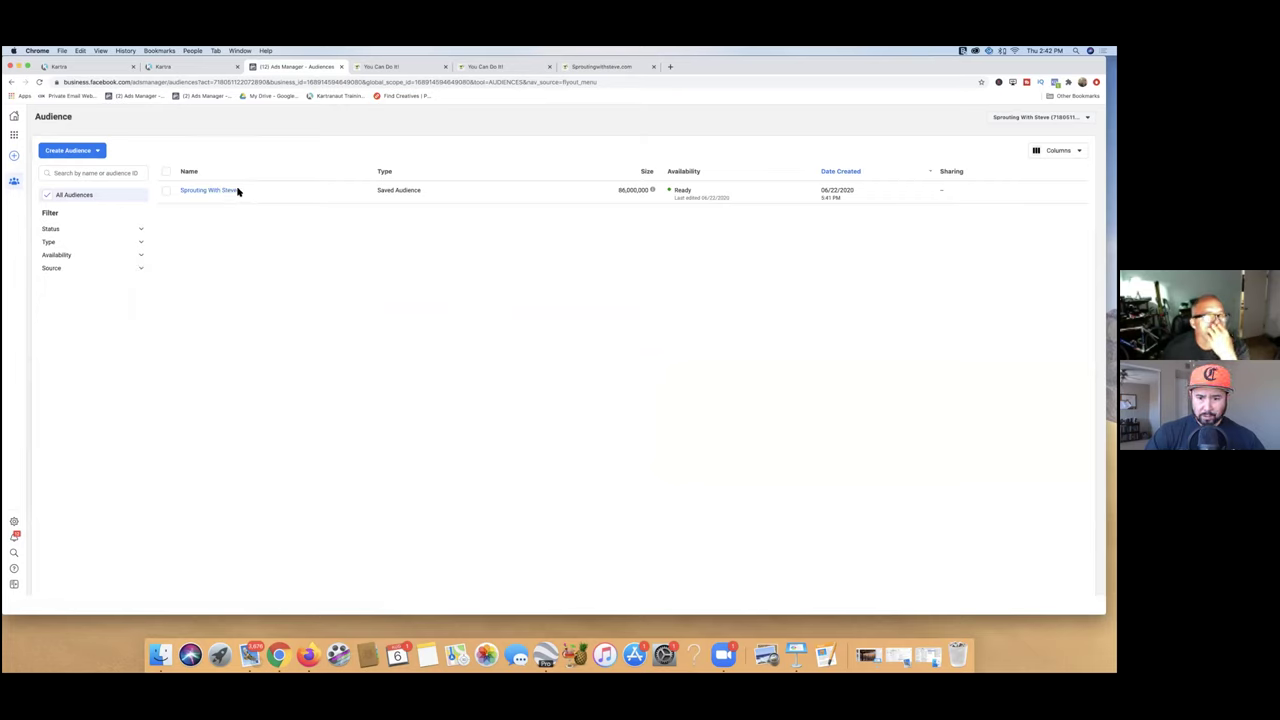
Step: Start creating a Custom Audience in the Sprouting With Steve ad account
mouse_move(223, 192)
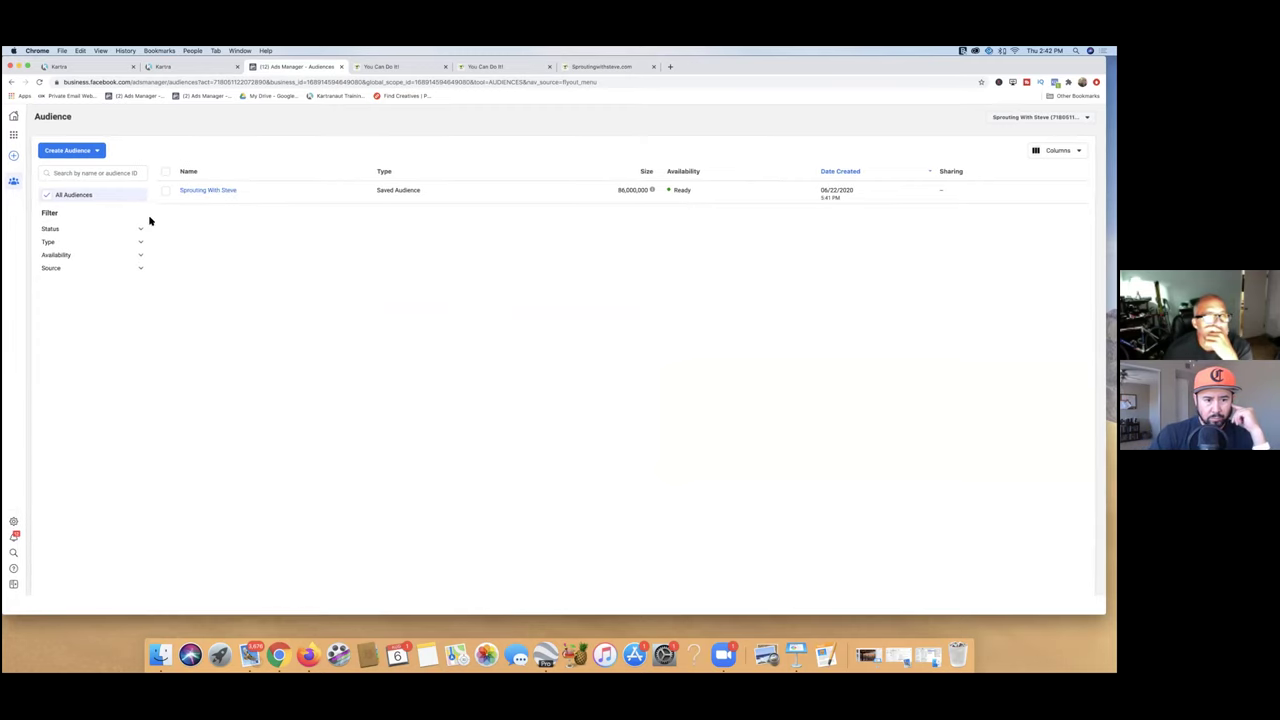
click(70, 152)
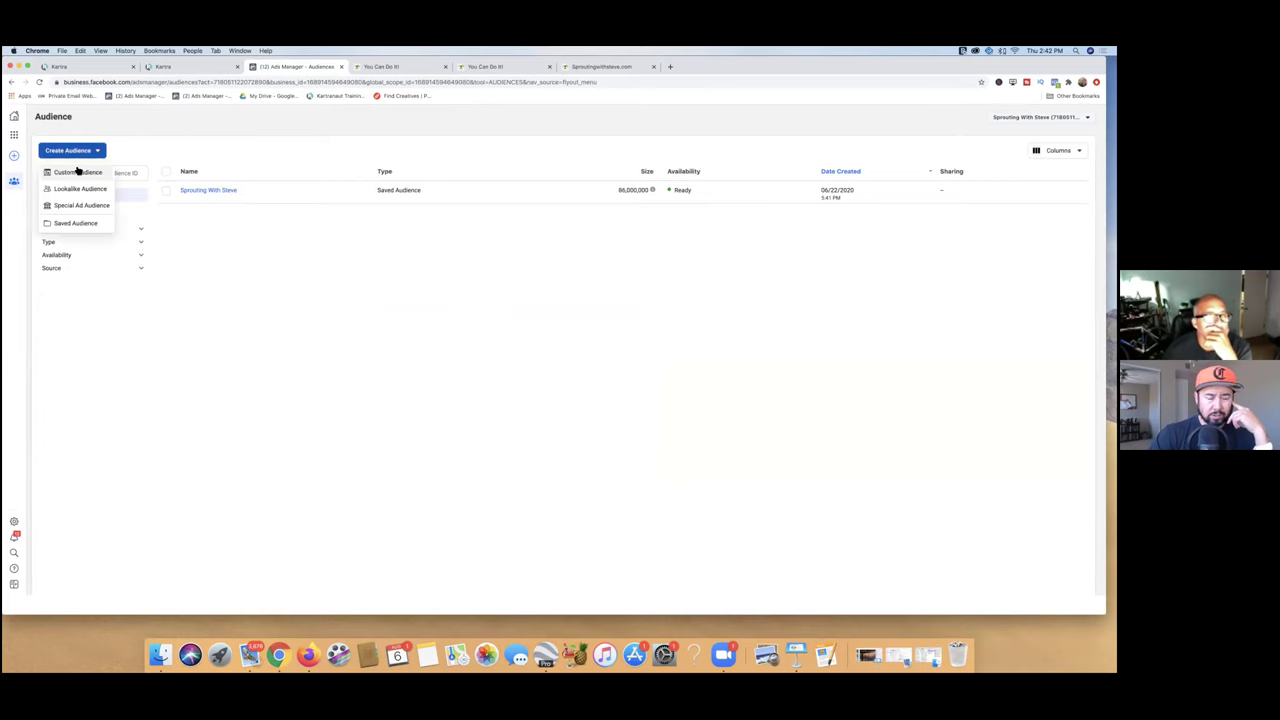
mouse_move(65, 224)
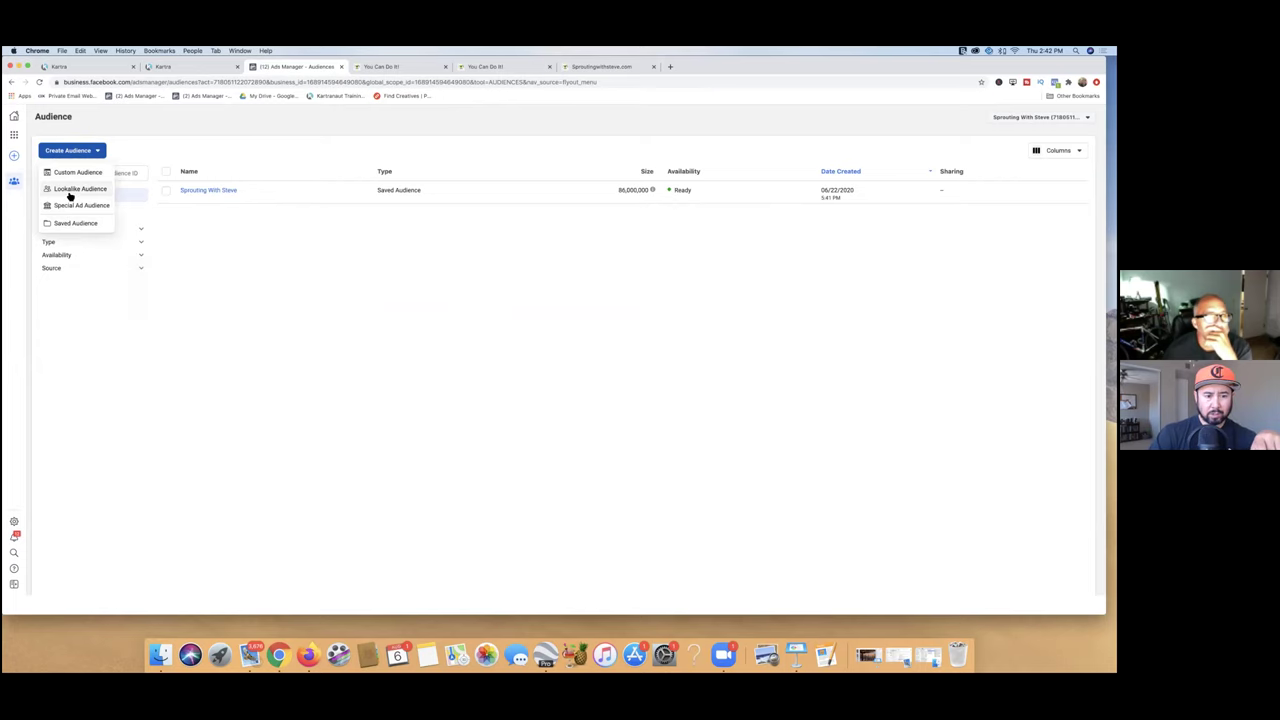
mouse_move(73, 176)
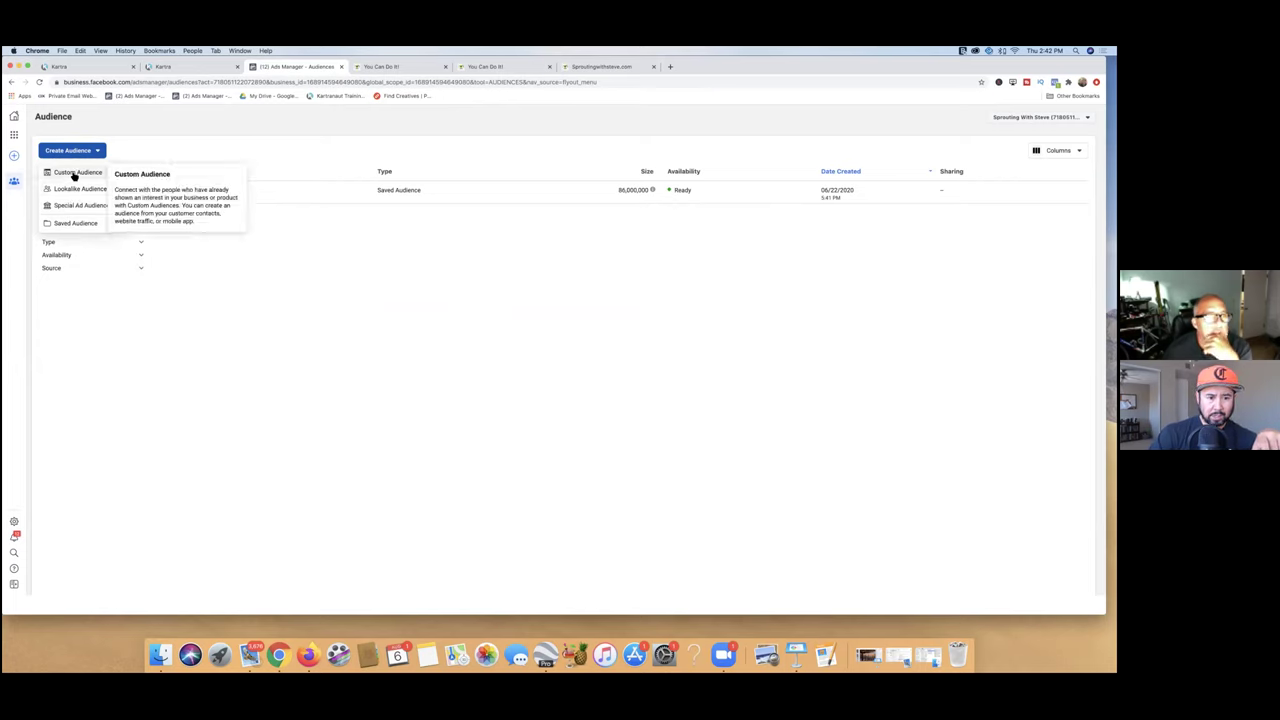
click(73, 175)
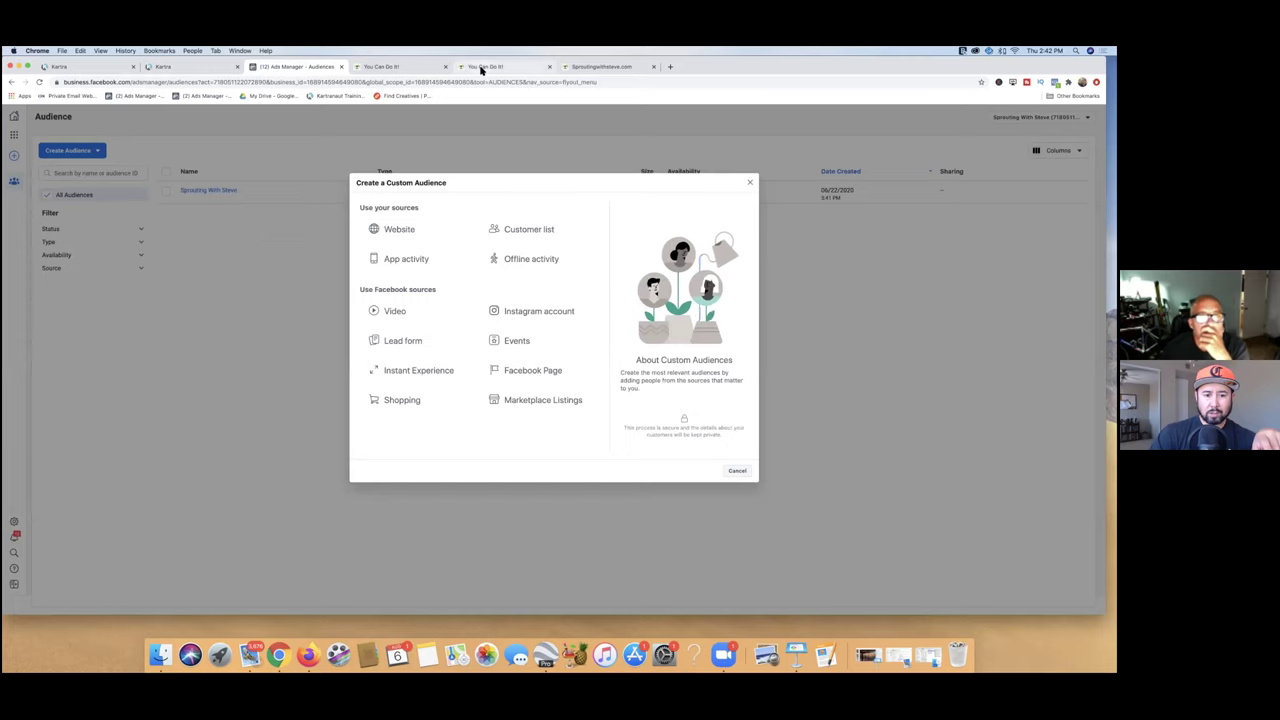
click(600, 66)
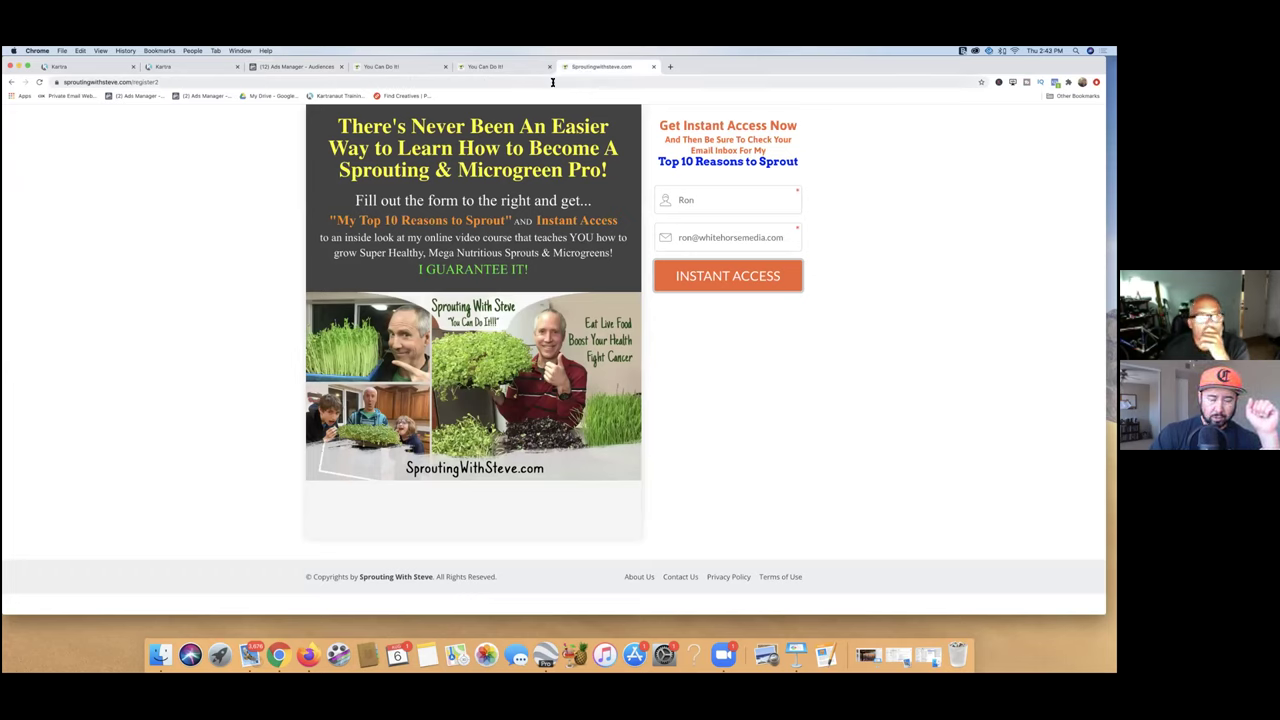
click(552, 82)
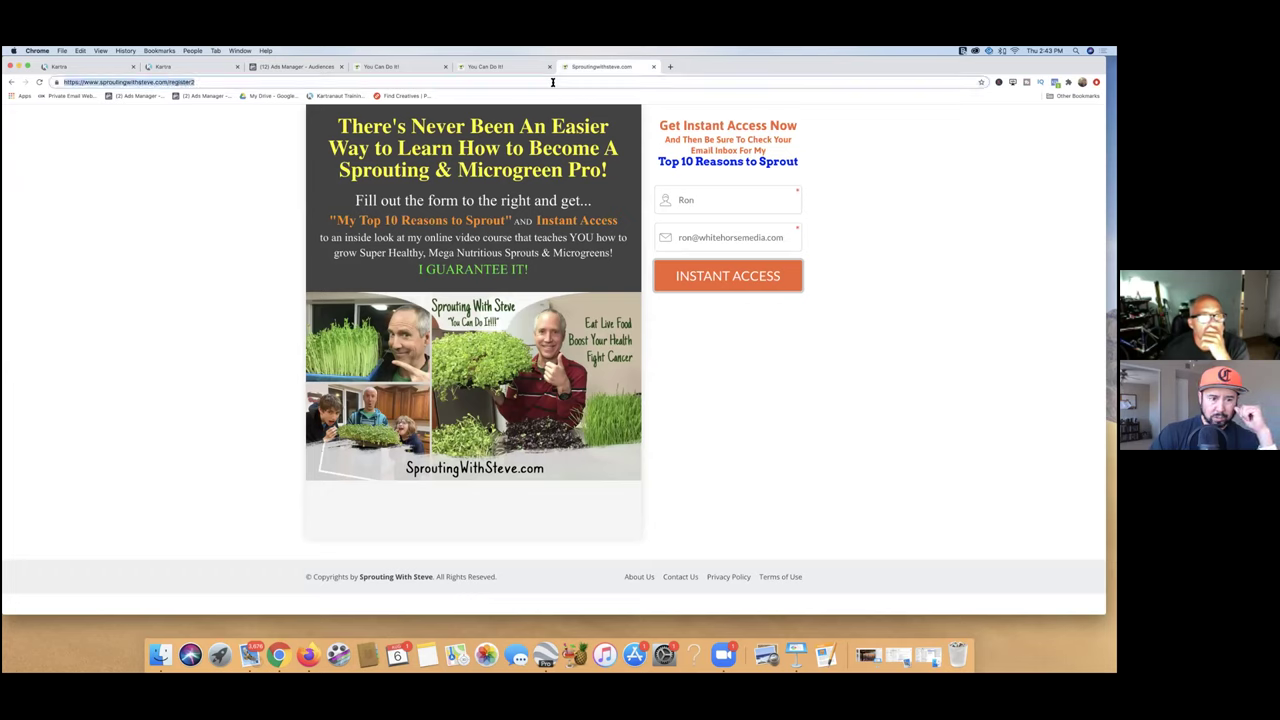
click(193, 83)
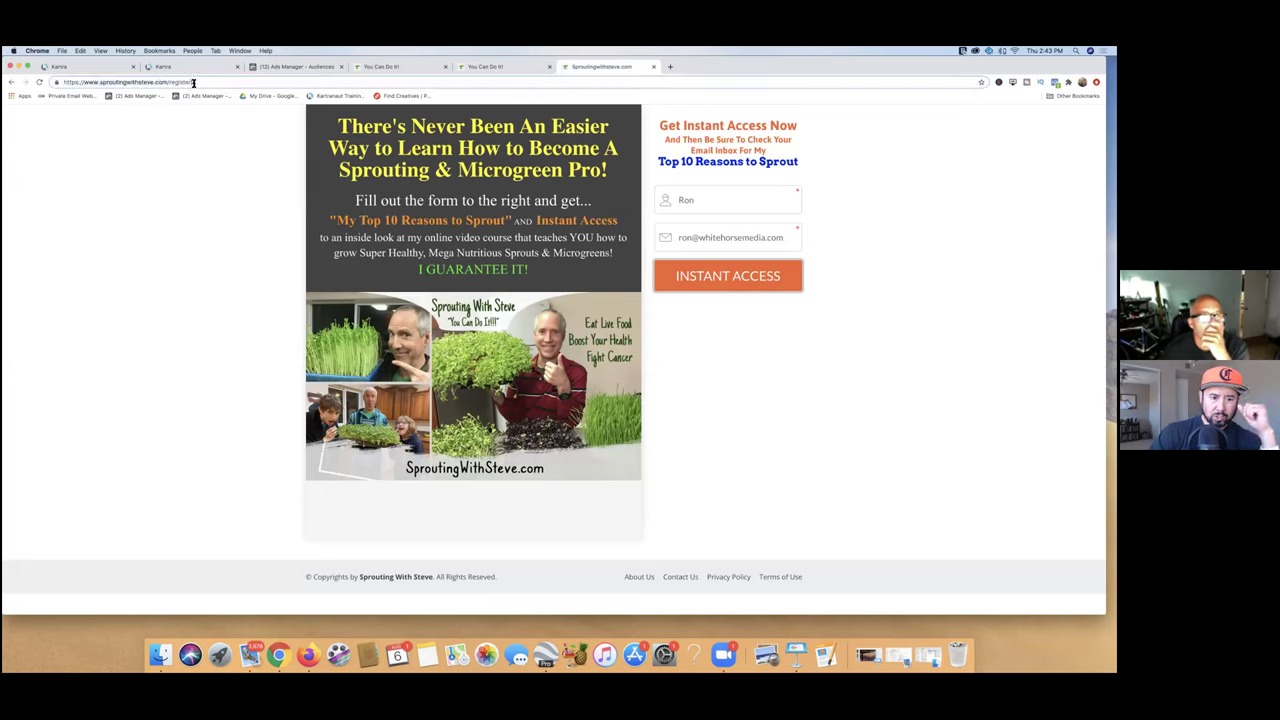
drag(194, 83, 101, 83)
key(super+c)
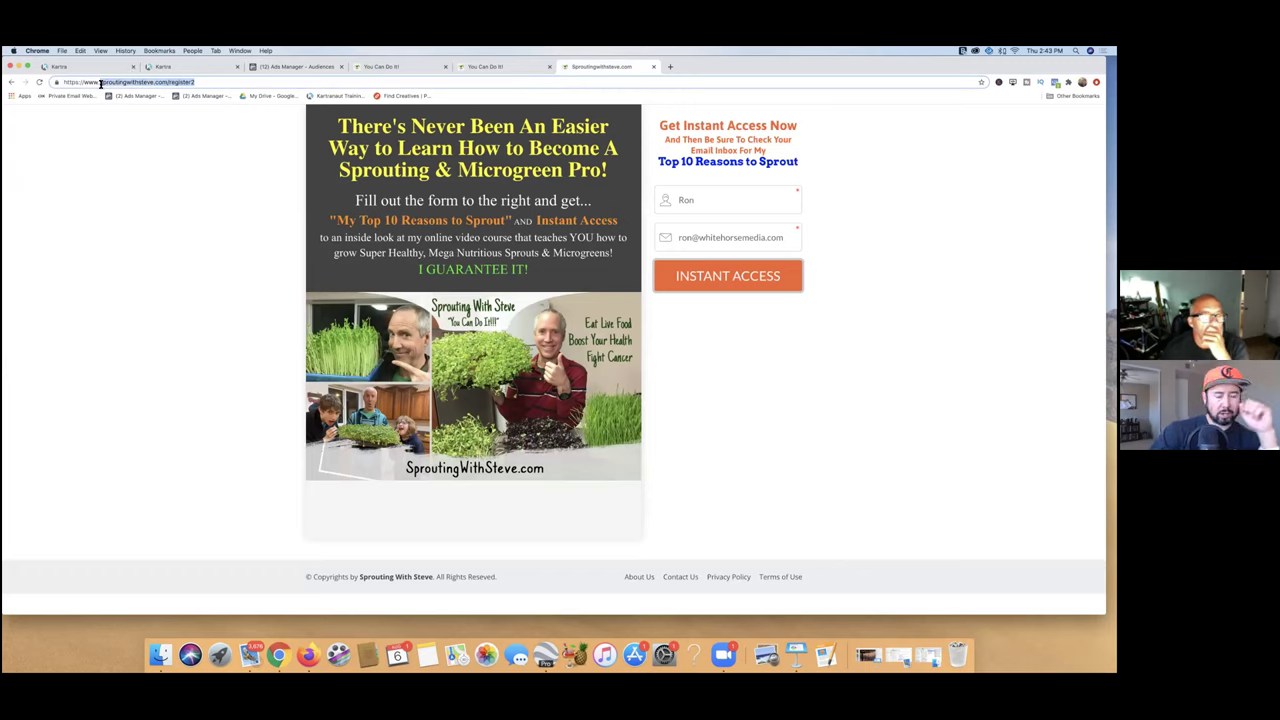
Step: Use Website as the audience source and include people who visited specific web pages whose URL contains sproutingwithsteve.com/register2
click(276, 67)
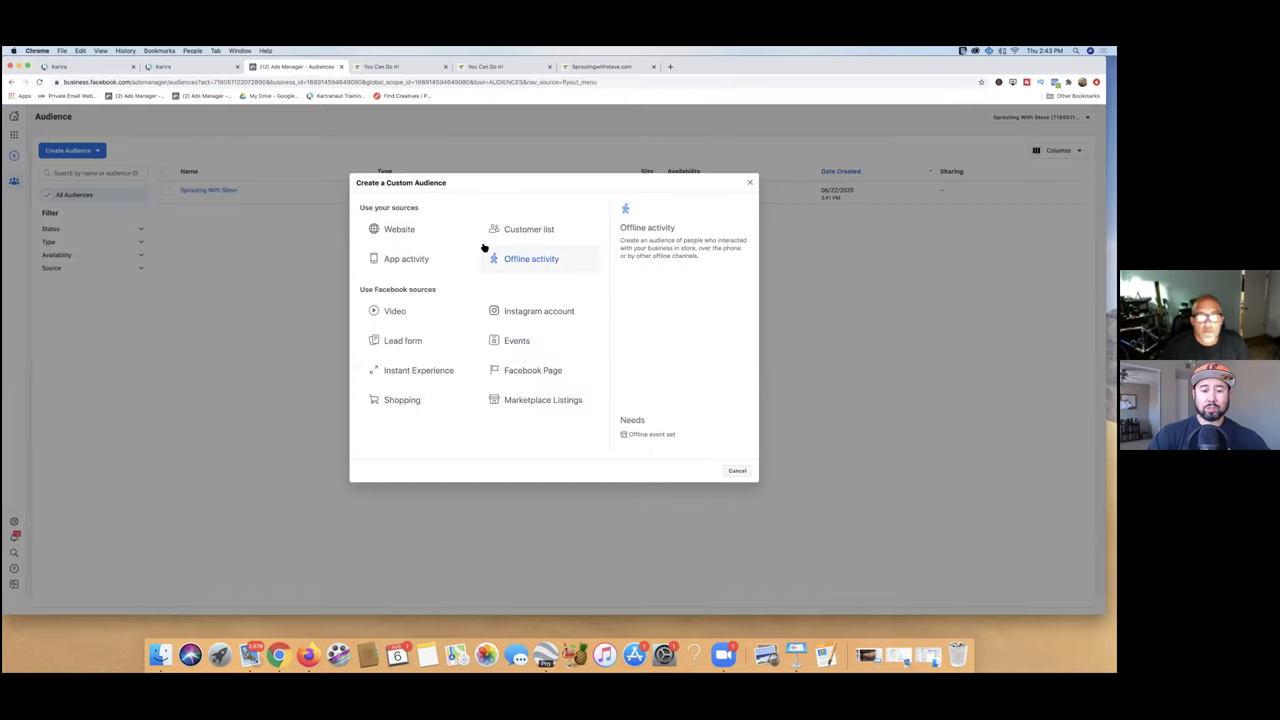
click(397, 230)
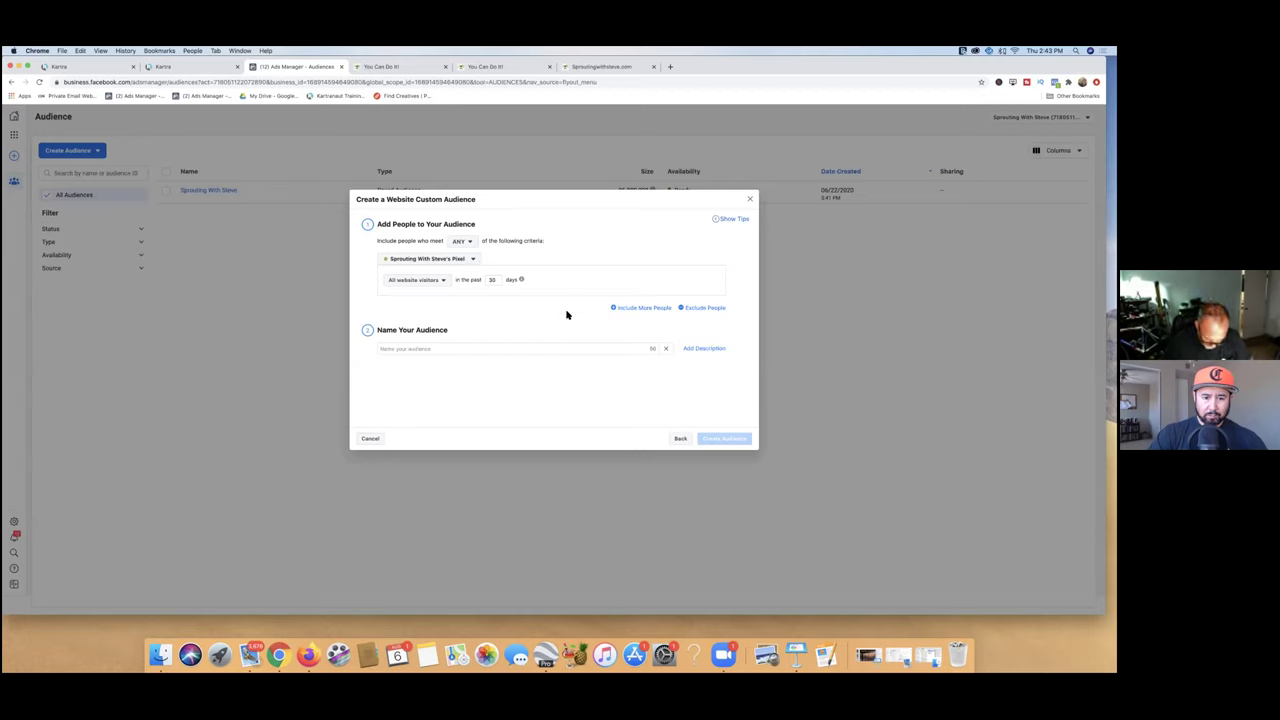
key(XF86AudioRaiseVolume)
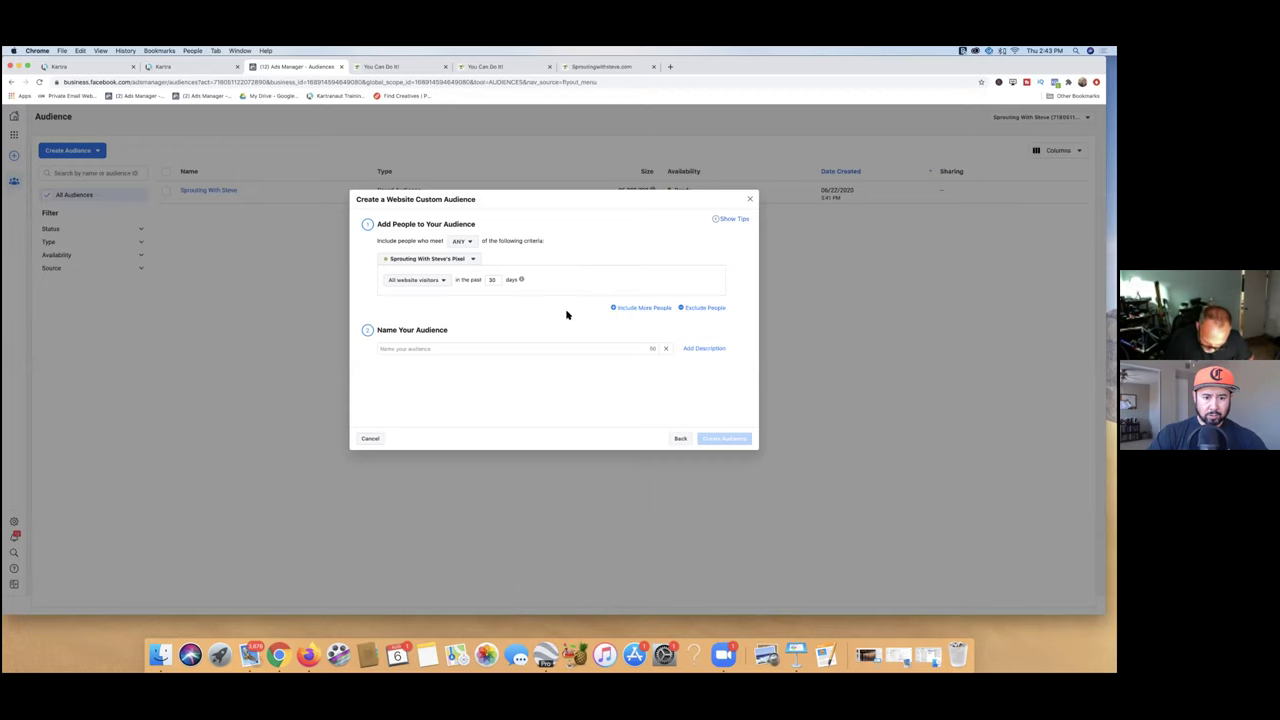
key(super+equal)
key(super+equal)
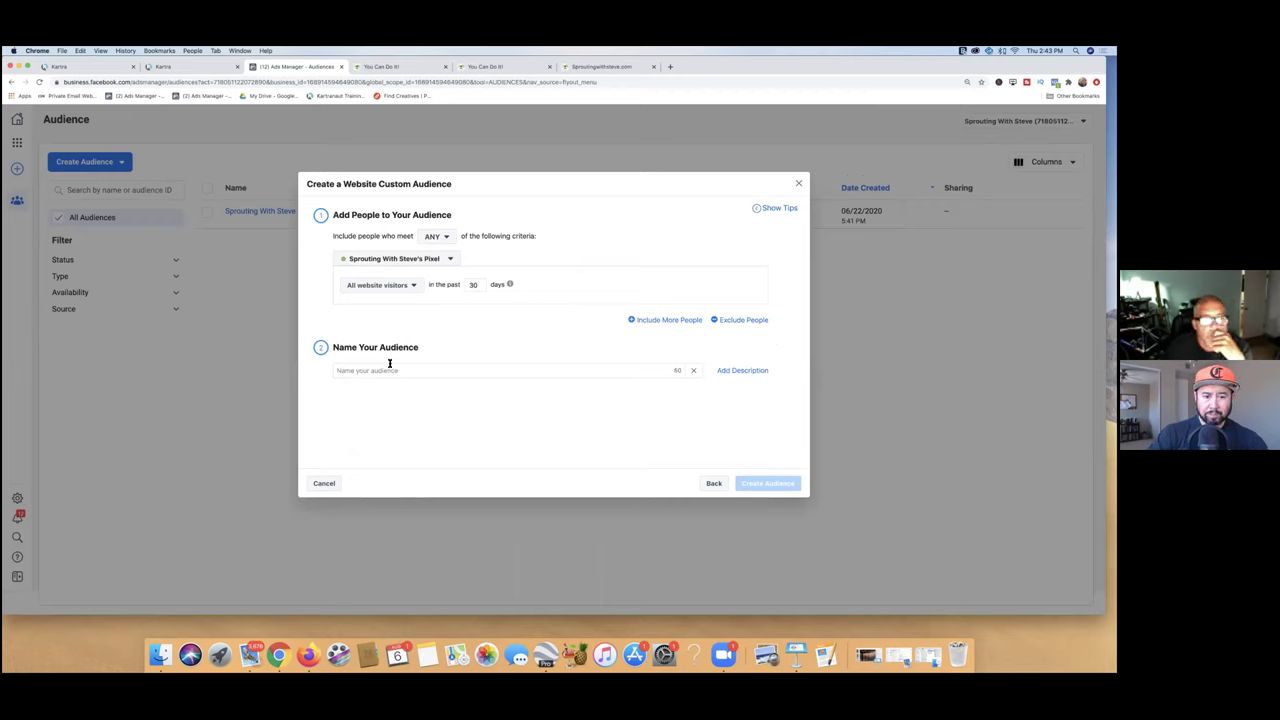
click(407, 287)
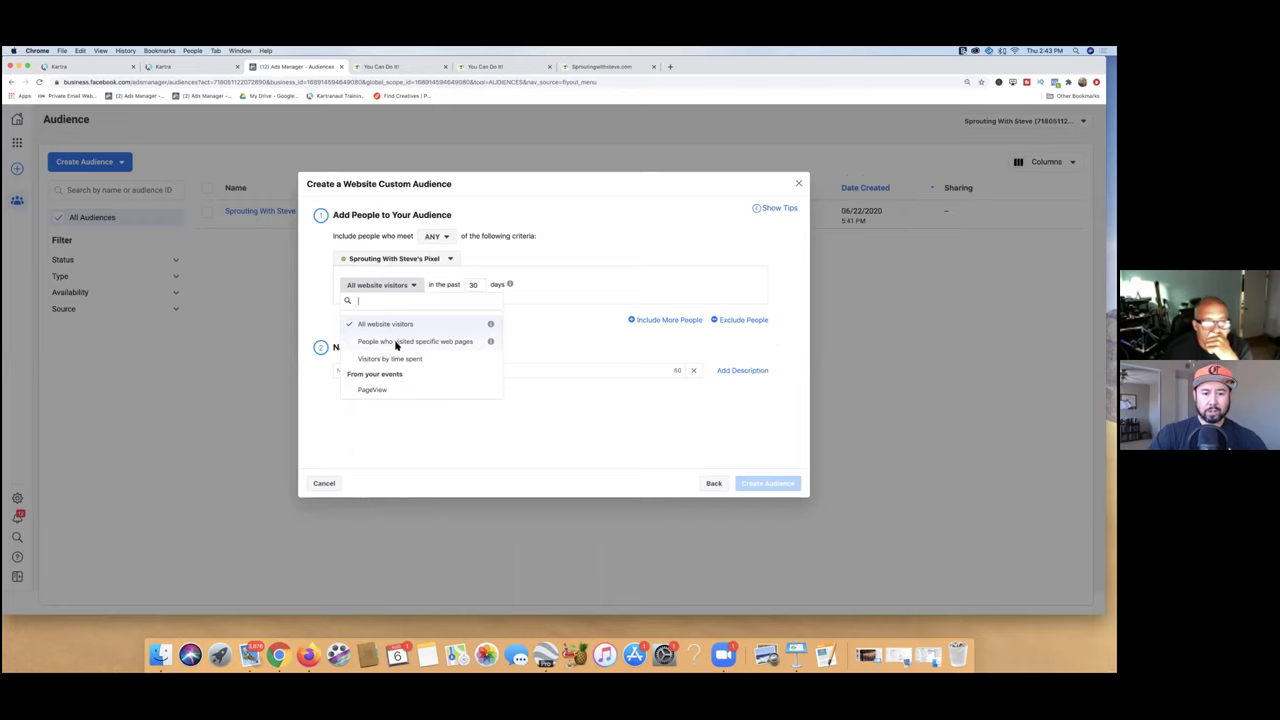
click(397, 342)
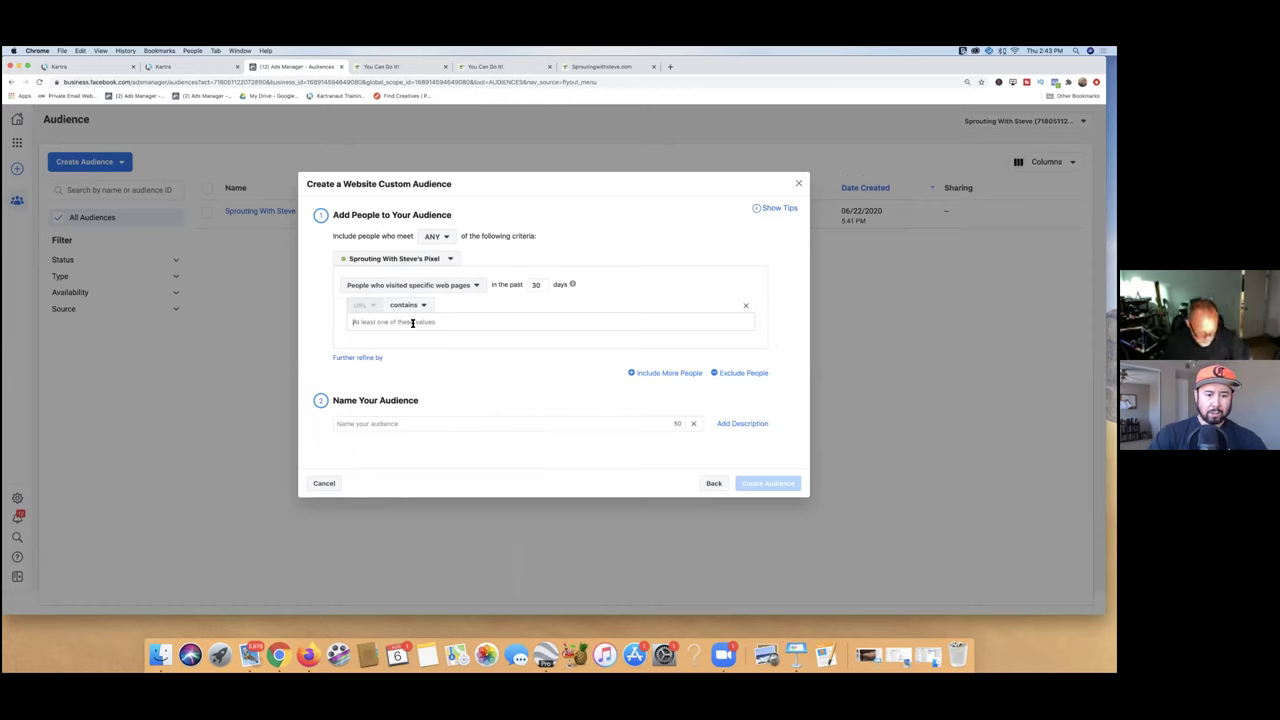
key(super+v)
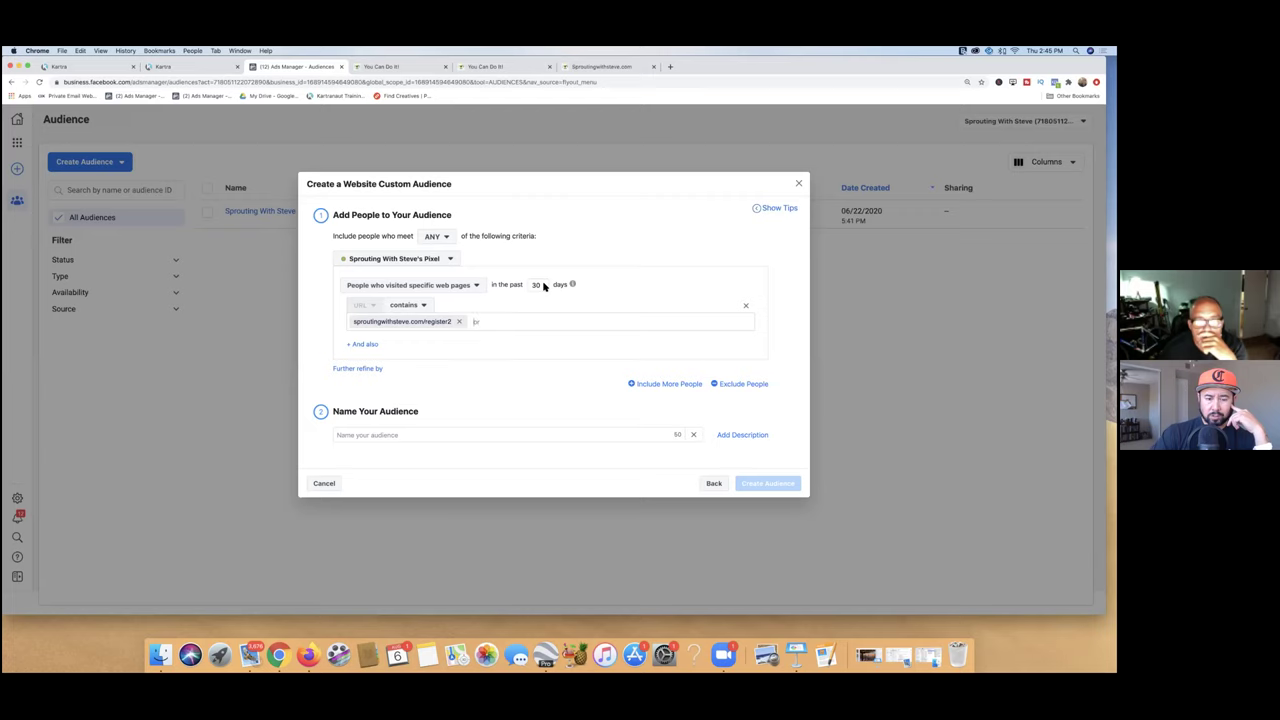
Step: Name the website custom audience Website Visitors
click(365, 437)
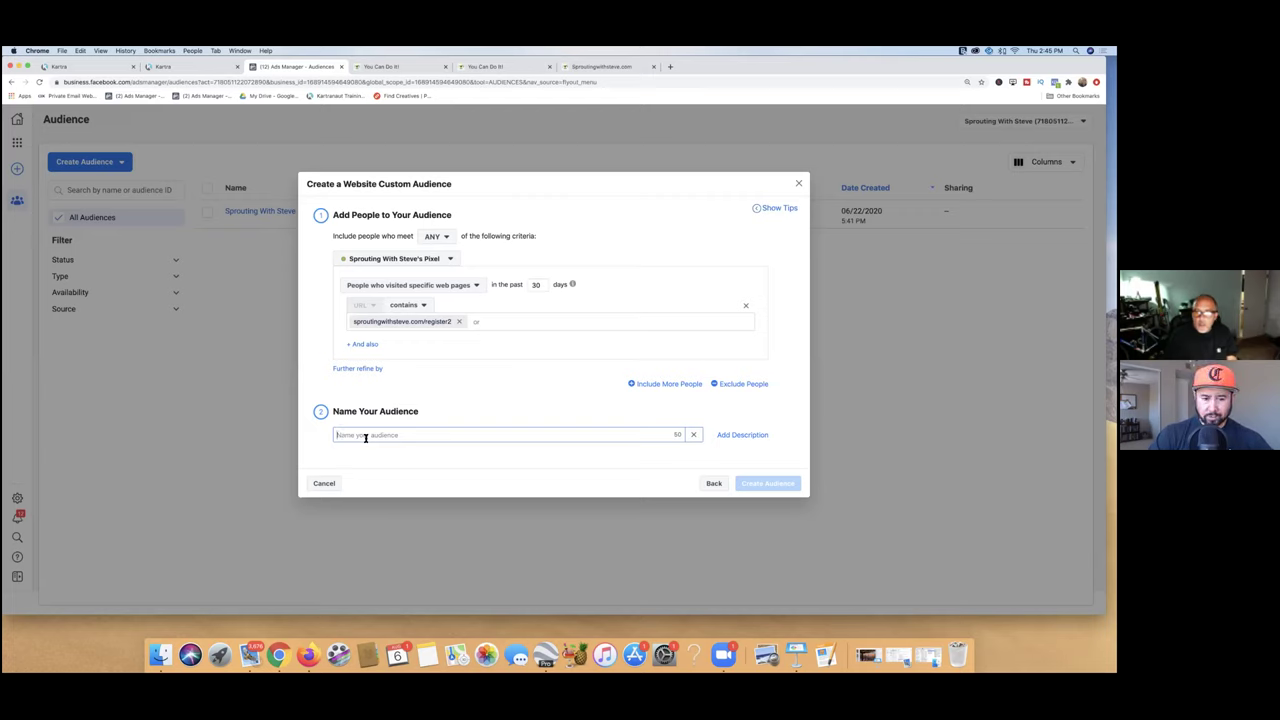
text(Website Visitors)
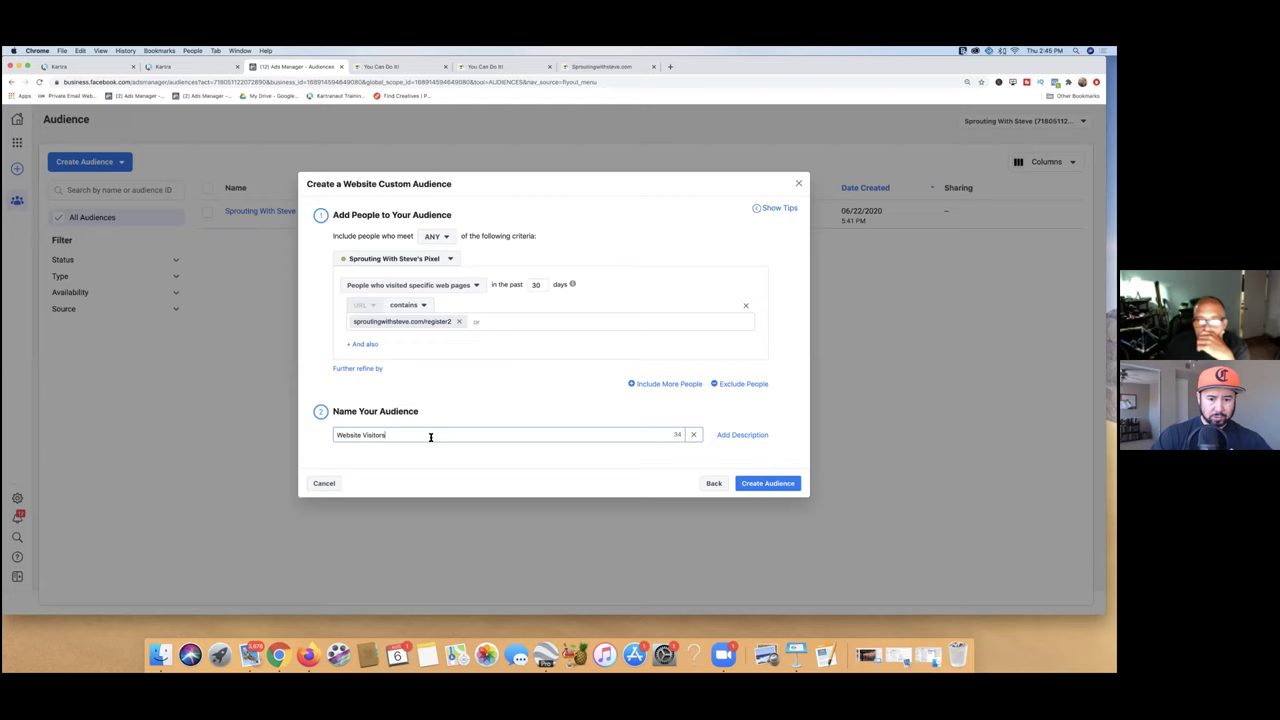
Step: Add an exclusion criterion to the Website Visitors audience and copy the presentation page's full address
click(729, 386)
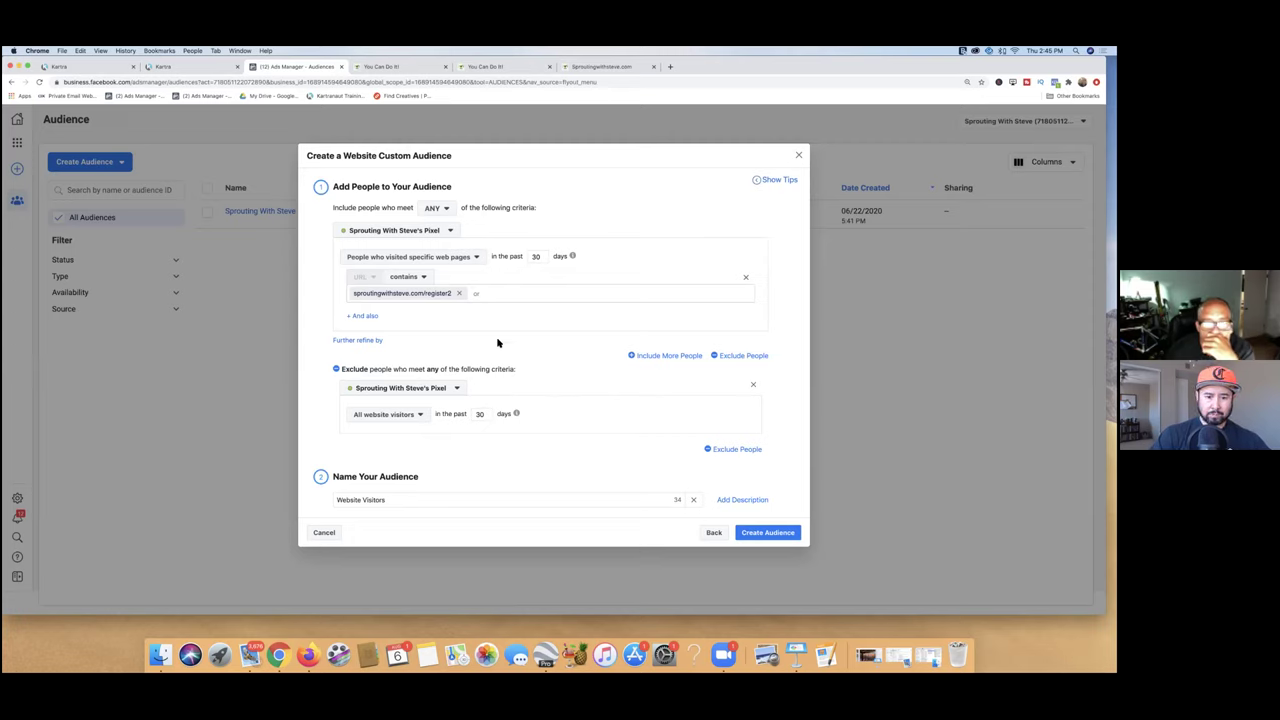
click(610, 67)
click(505, 68)
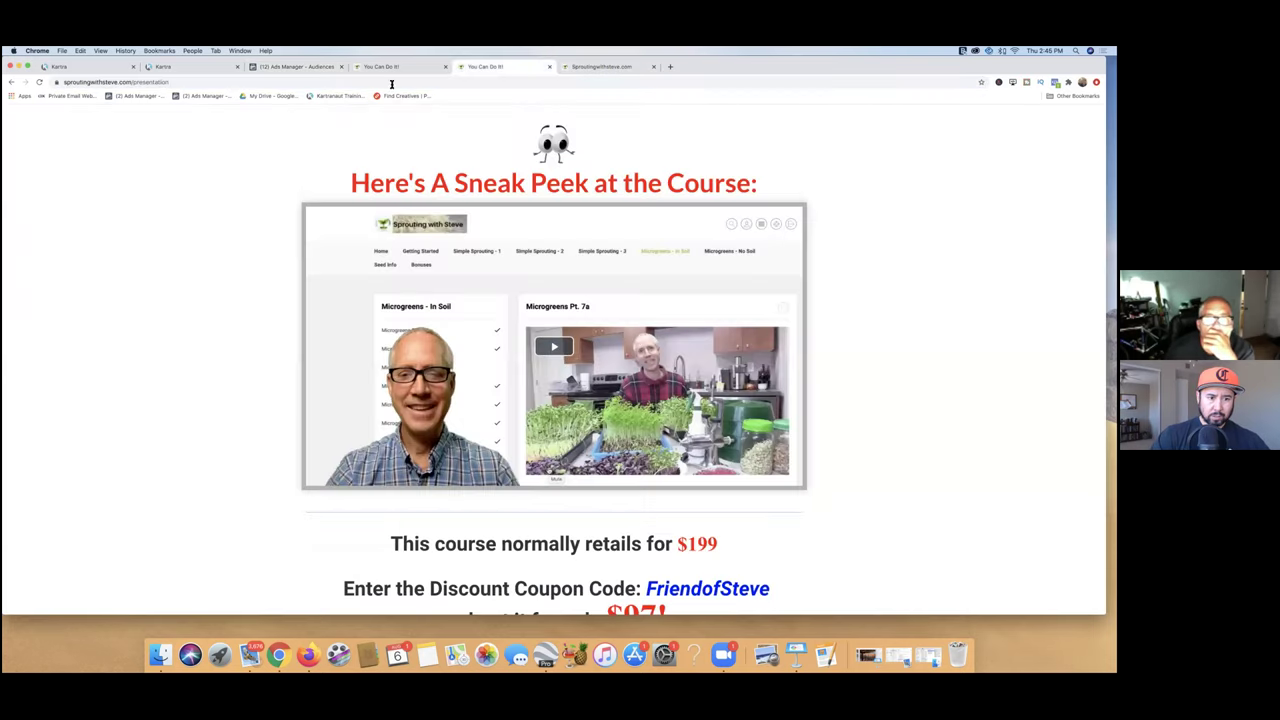
click(140, 82)
key(ctrl+c)
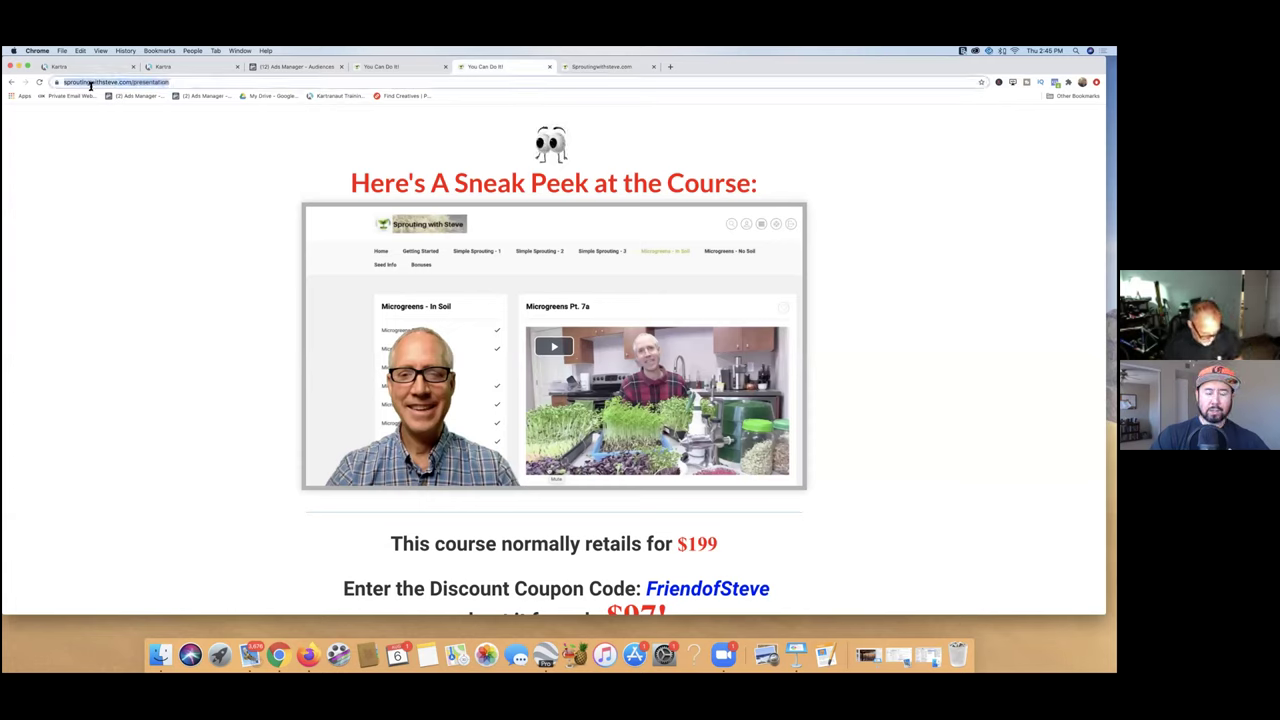
click(302, 67)
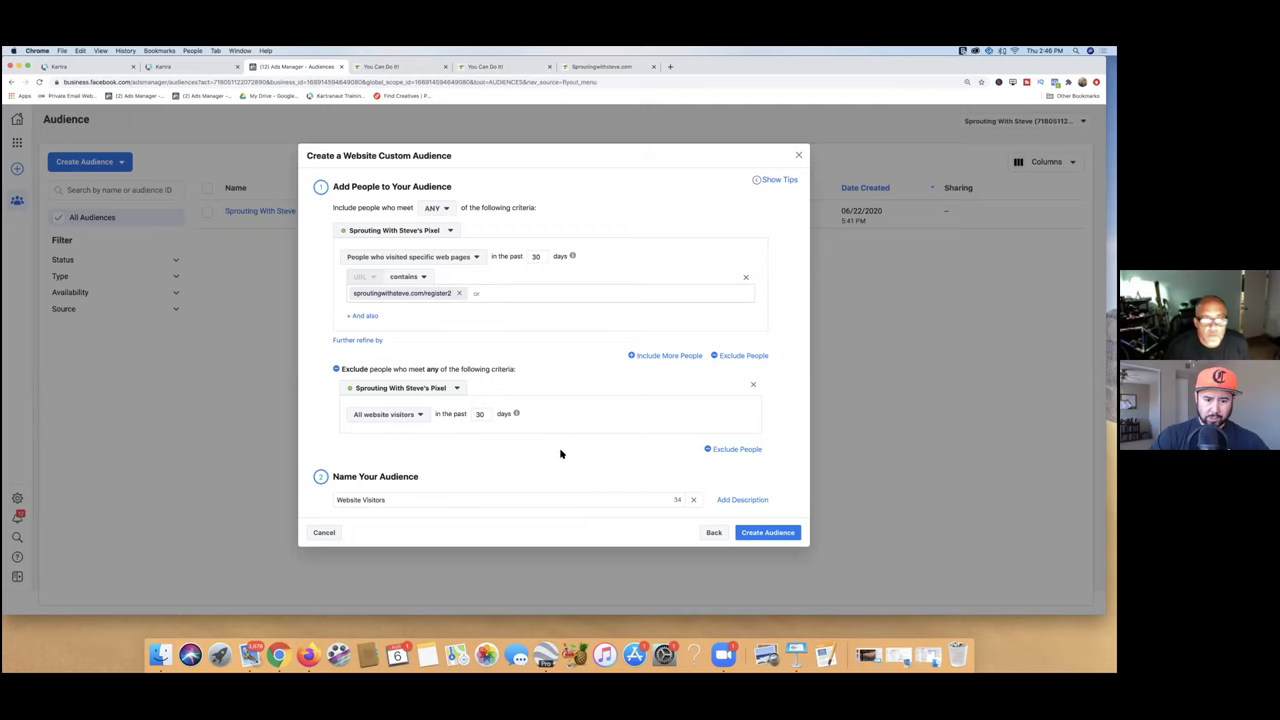
click(396, 418)
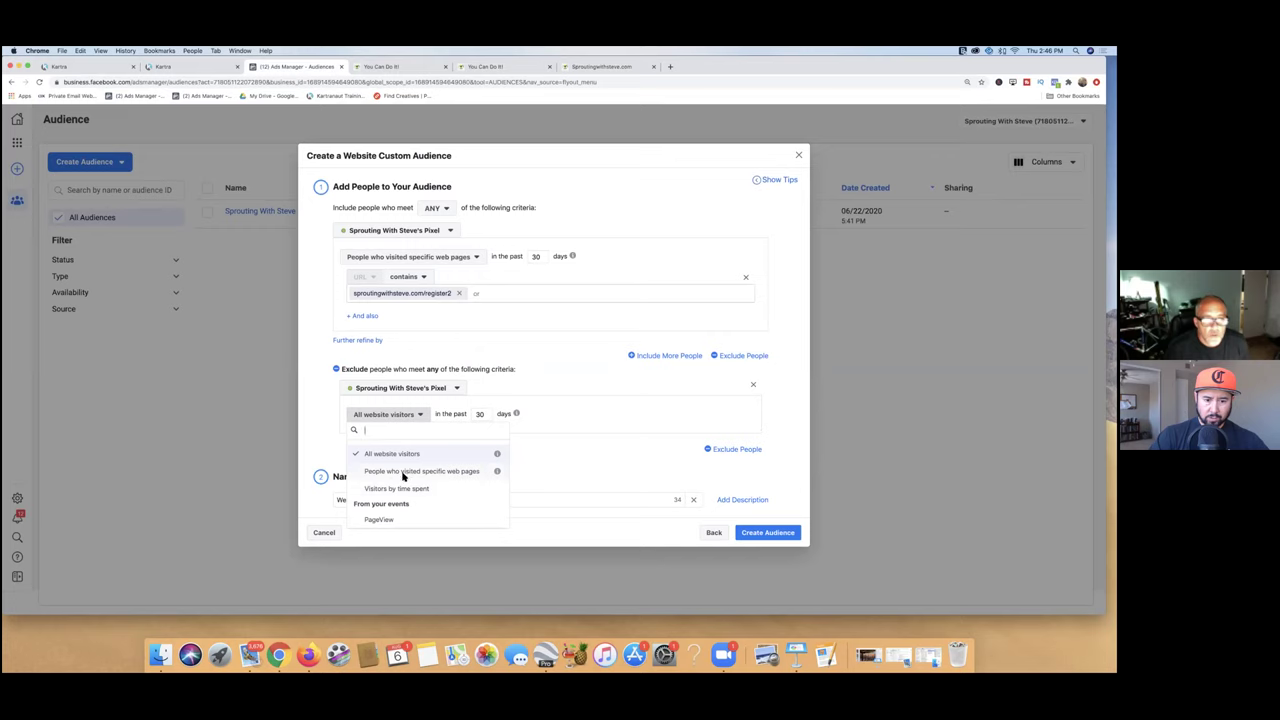
click(404, 471)
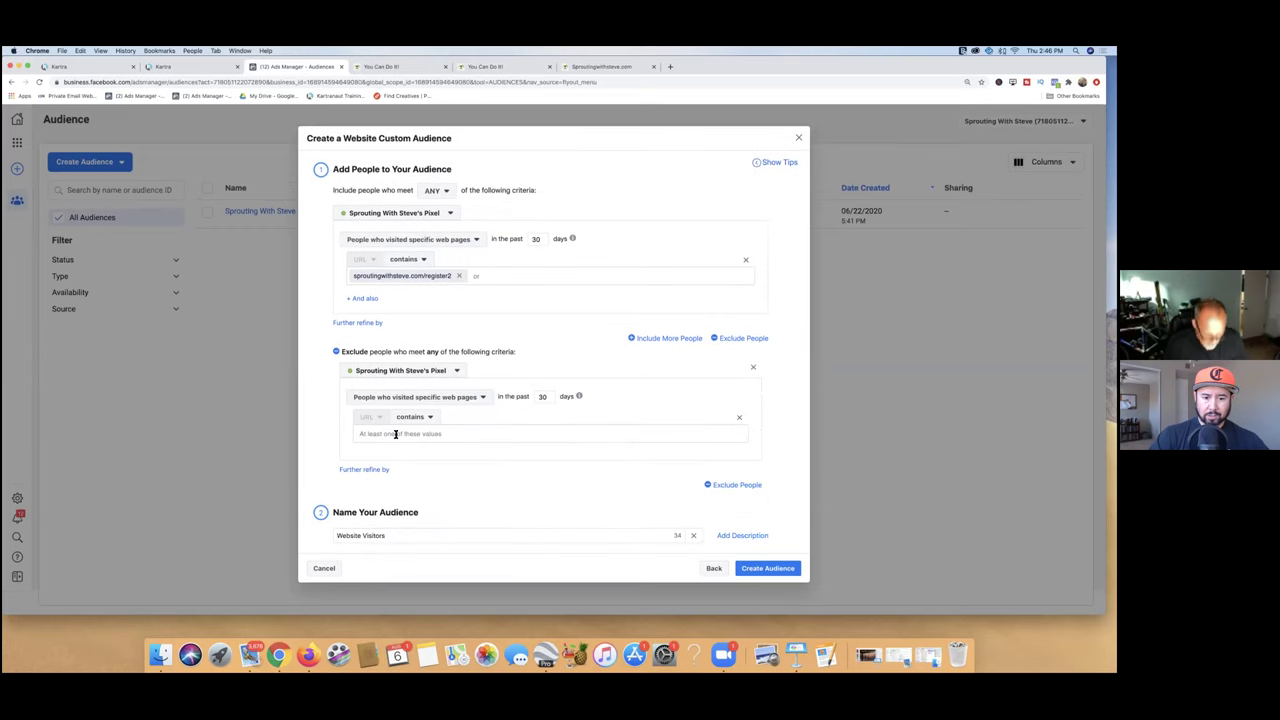
click(396, 434)
key(ctrl+v)
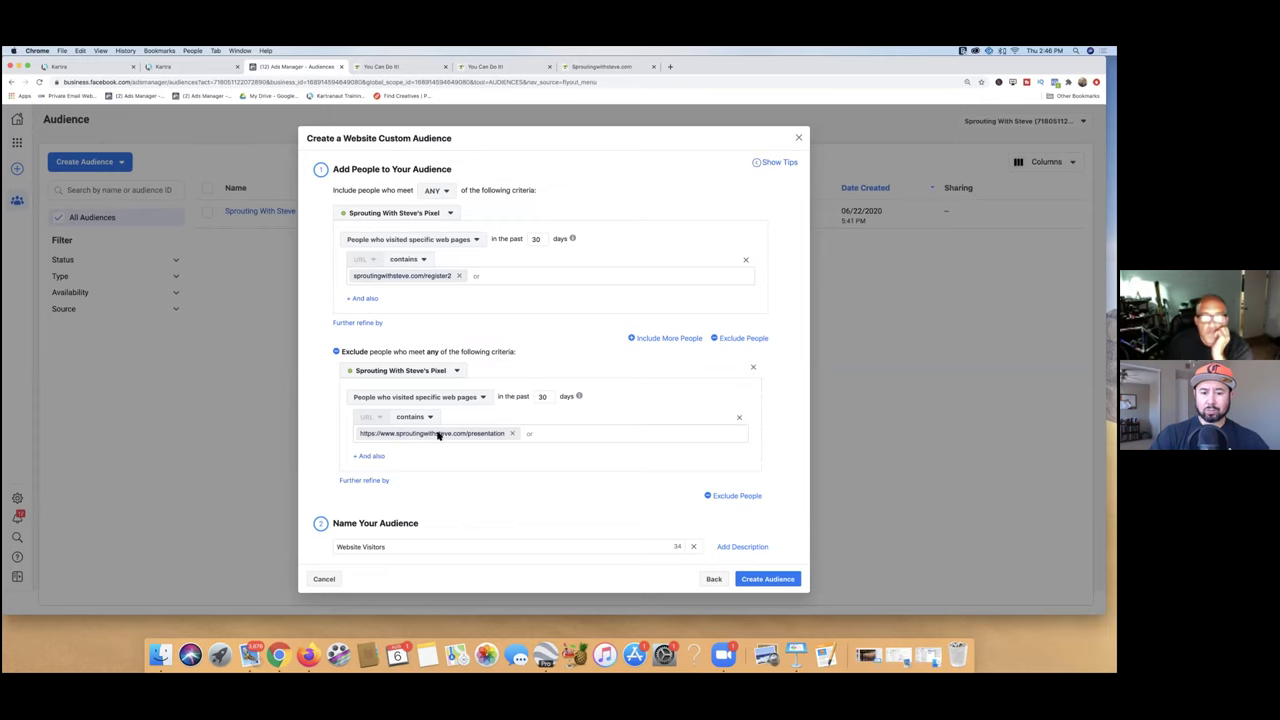
Step: Set the exclusion's time window to 180 days and finish creating the Website Visitors audience
click(541, 396)
text(180)
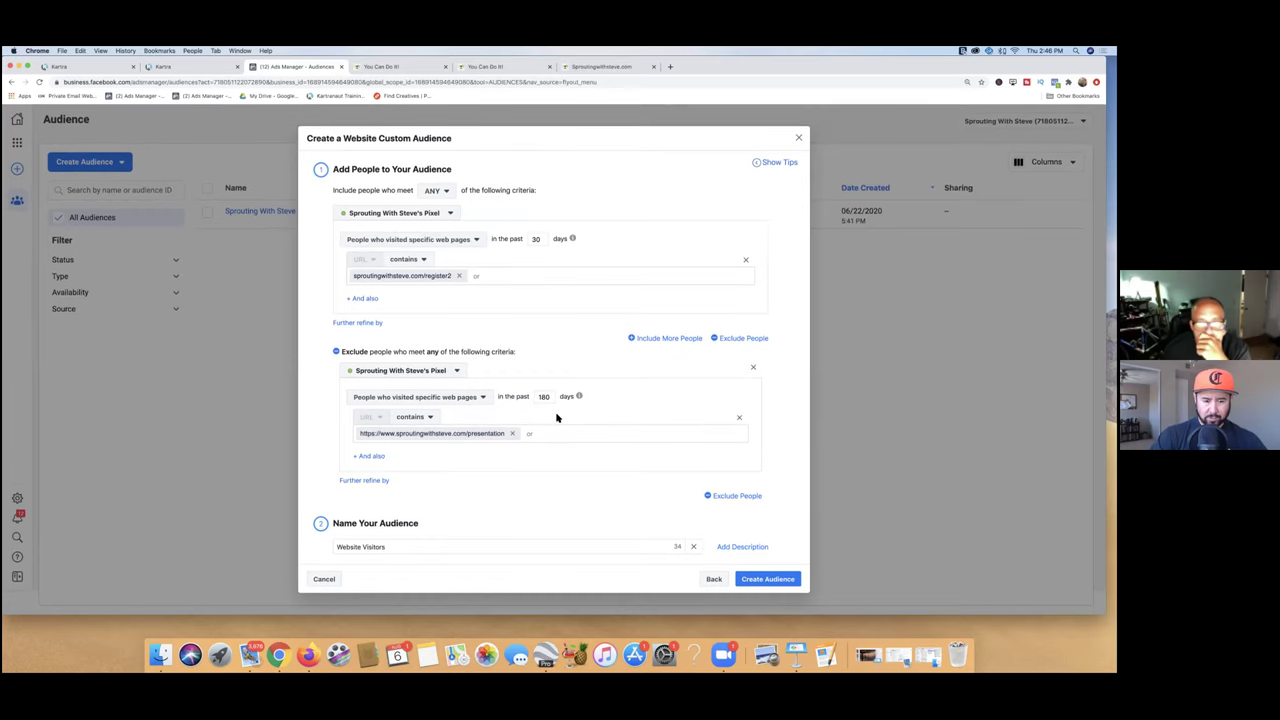
scroll(557, 418, down, 1)
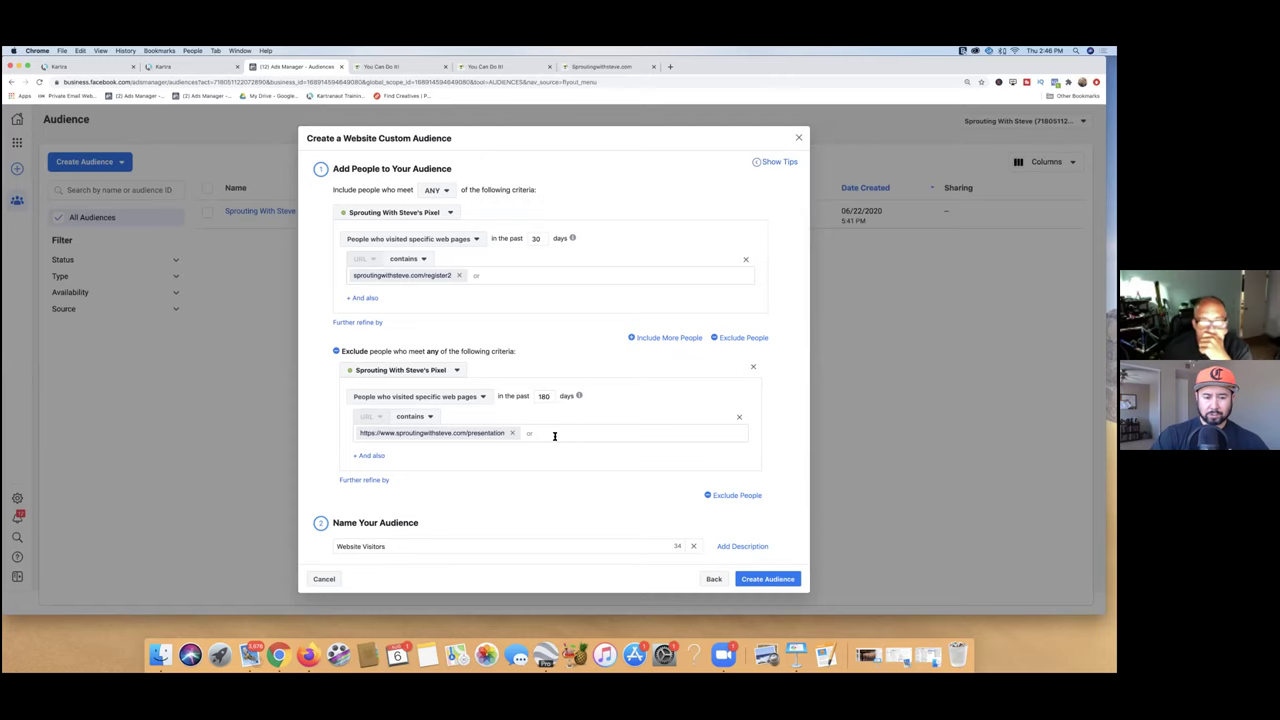
click(762, 580)
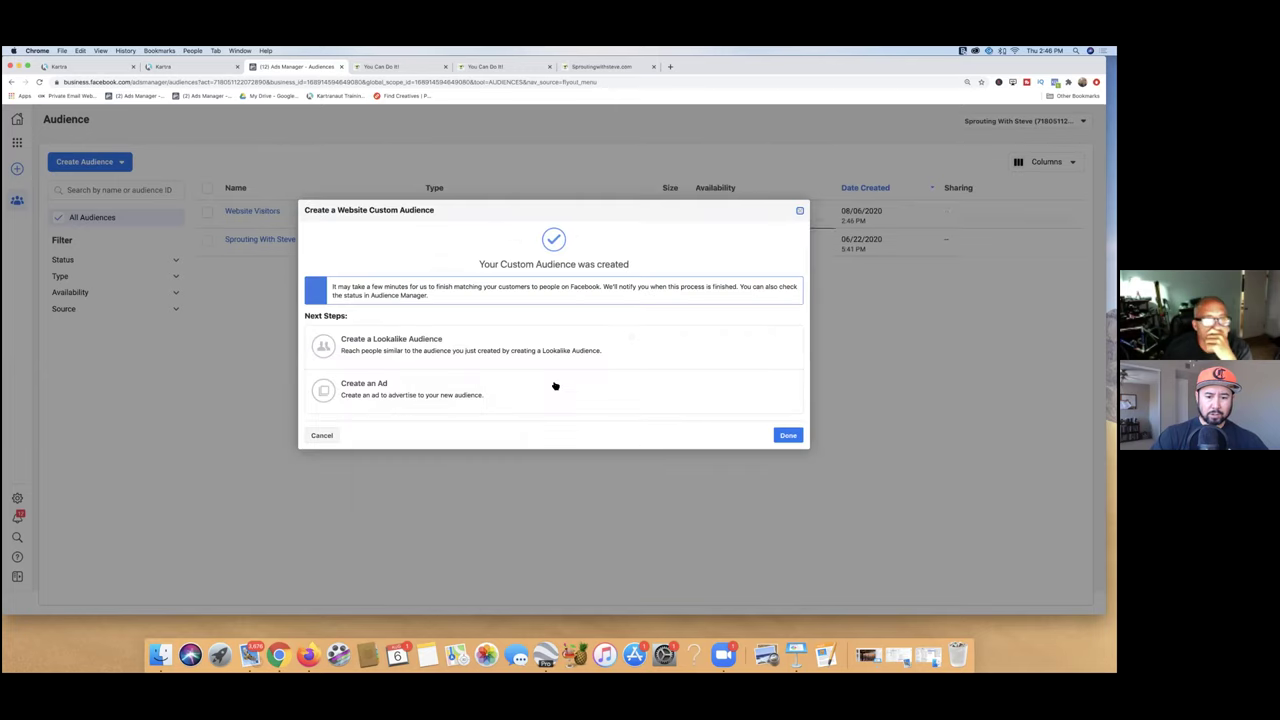
click(789, 436)
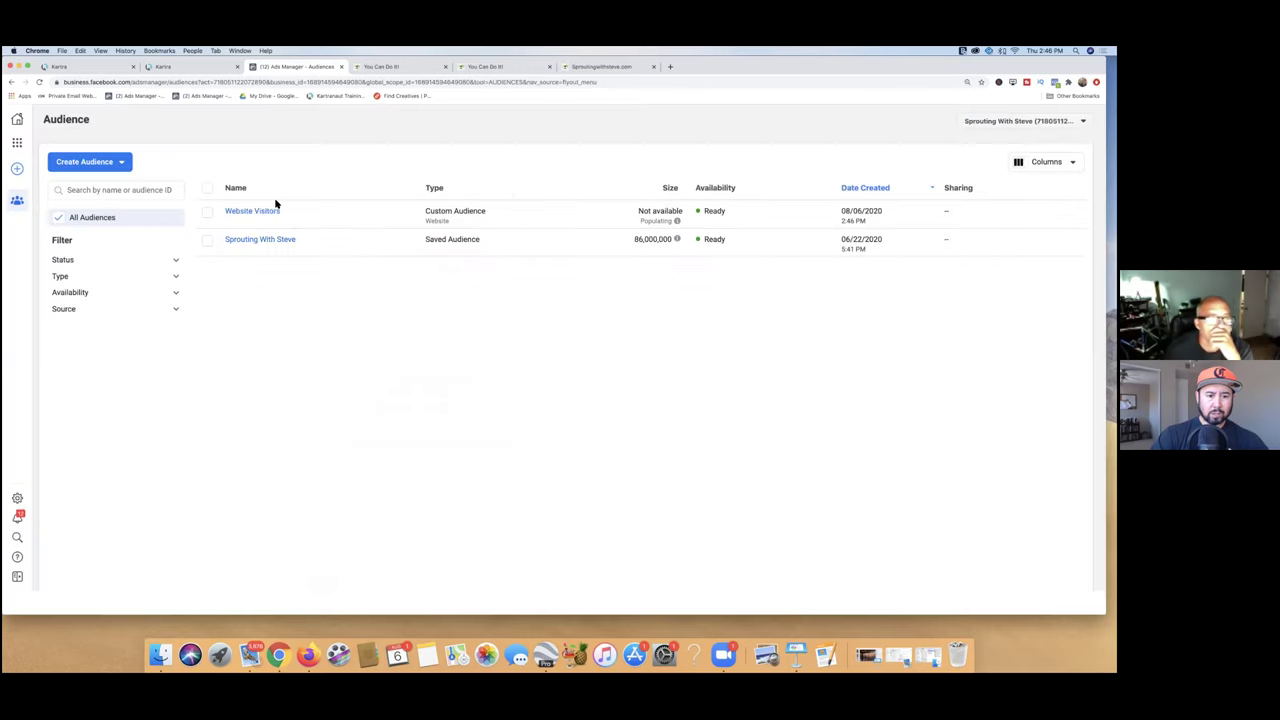
Step: Start another Website custom audience that includes people who visited specific web pages, matched by URL contains
click(122, 166)
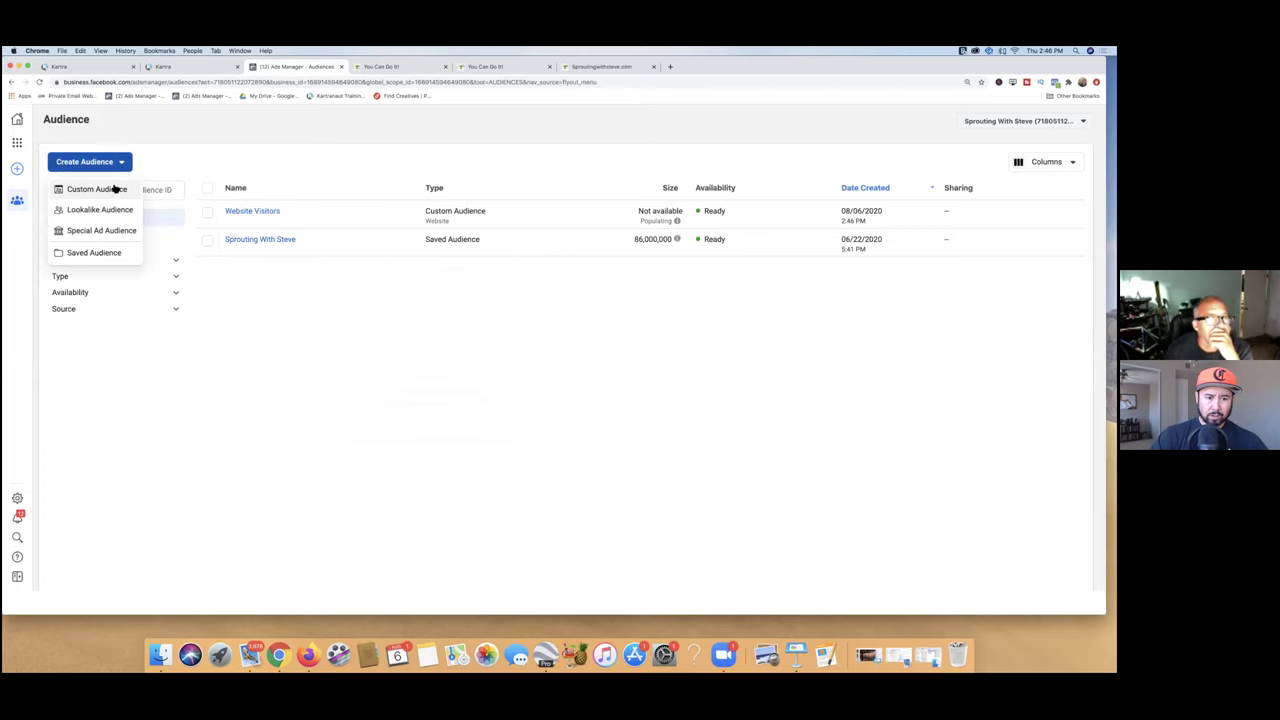
click(117, 191)
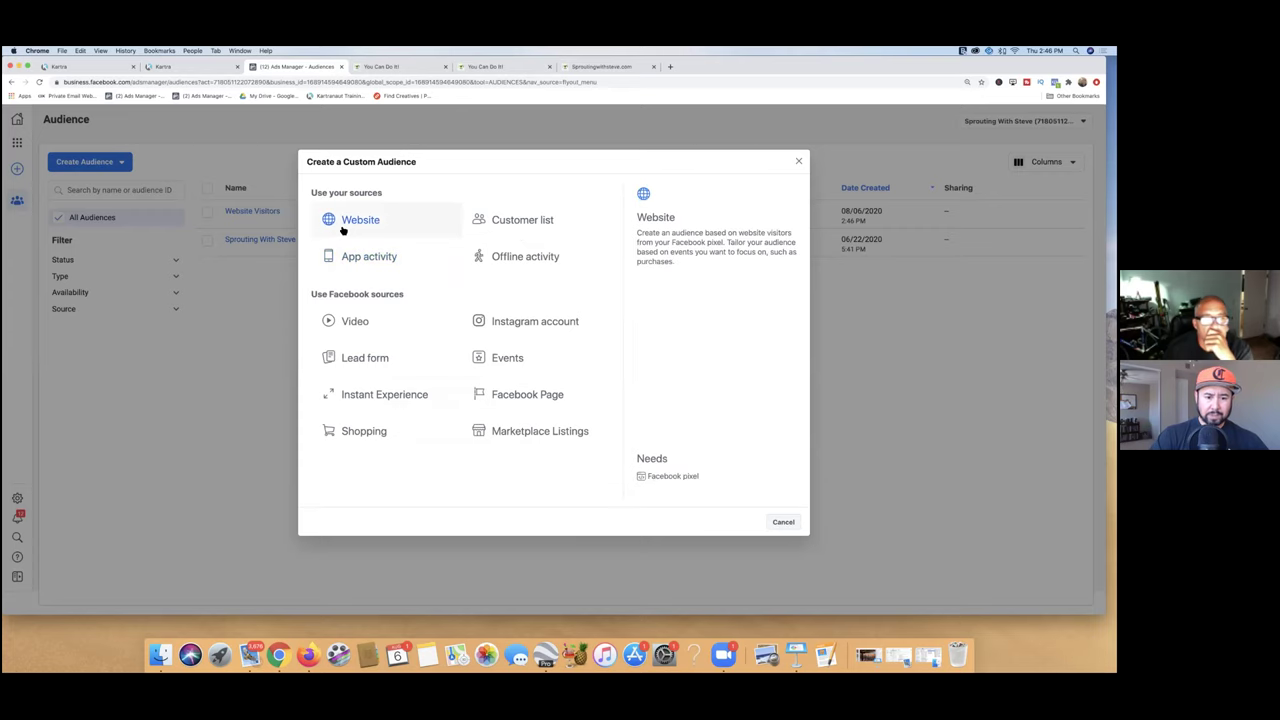
click(343, 227)
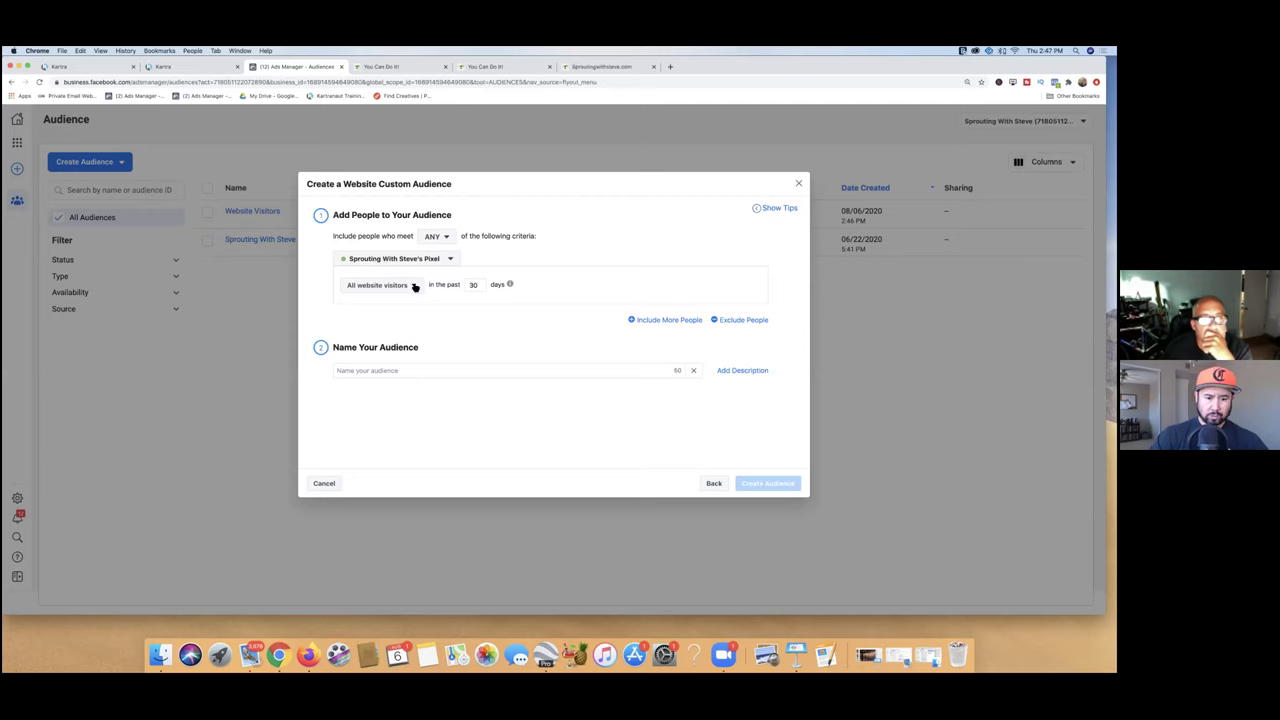
click(415, 287)
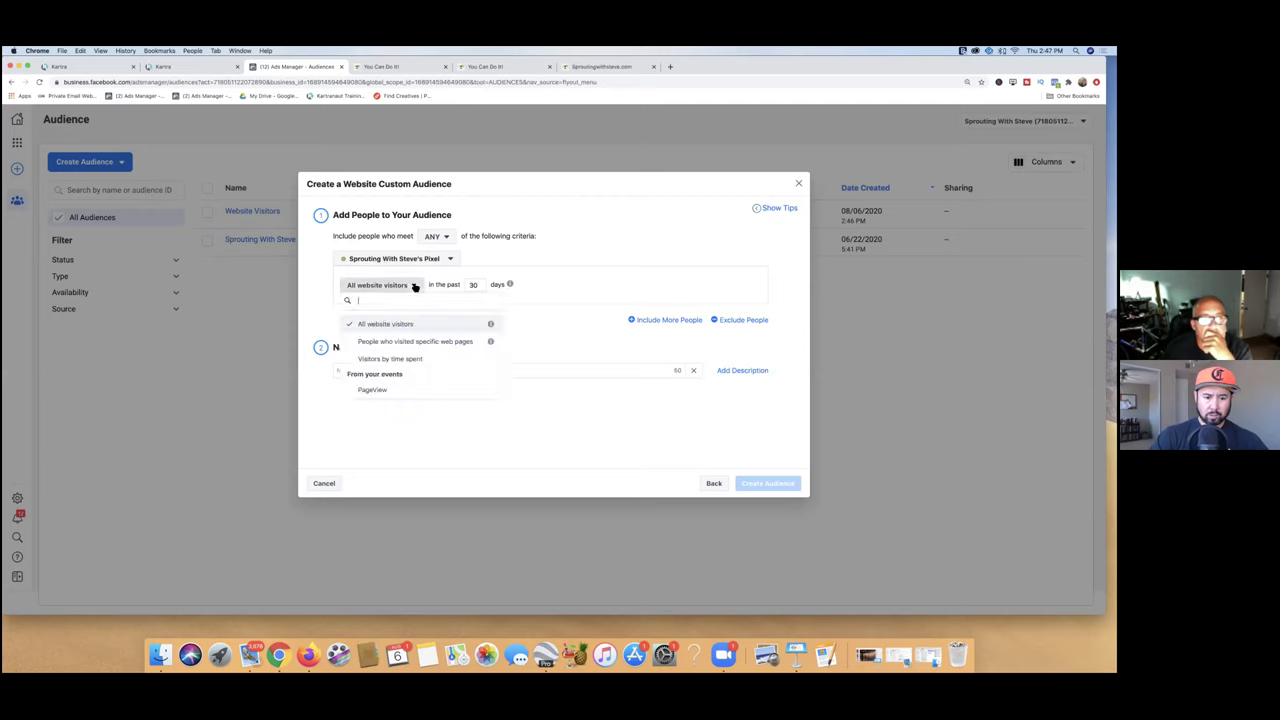
click(412, 342)
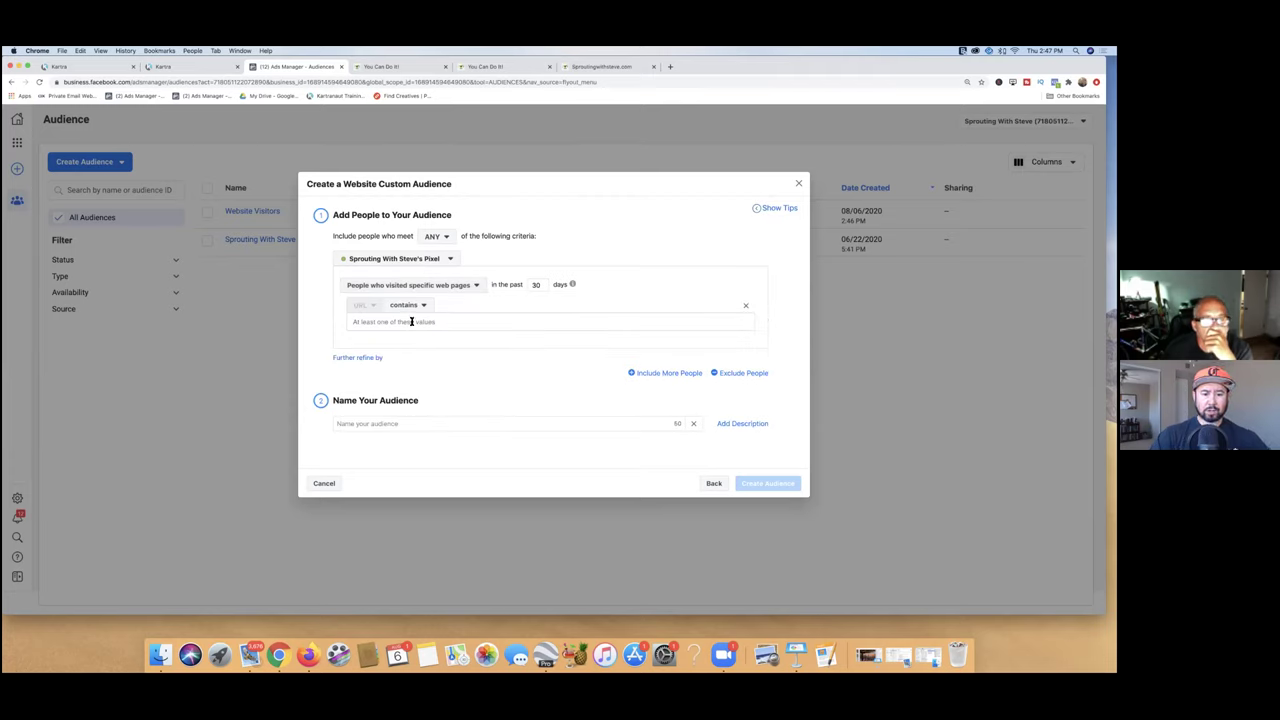
click(422, 305)
click(422, 321)
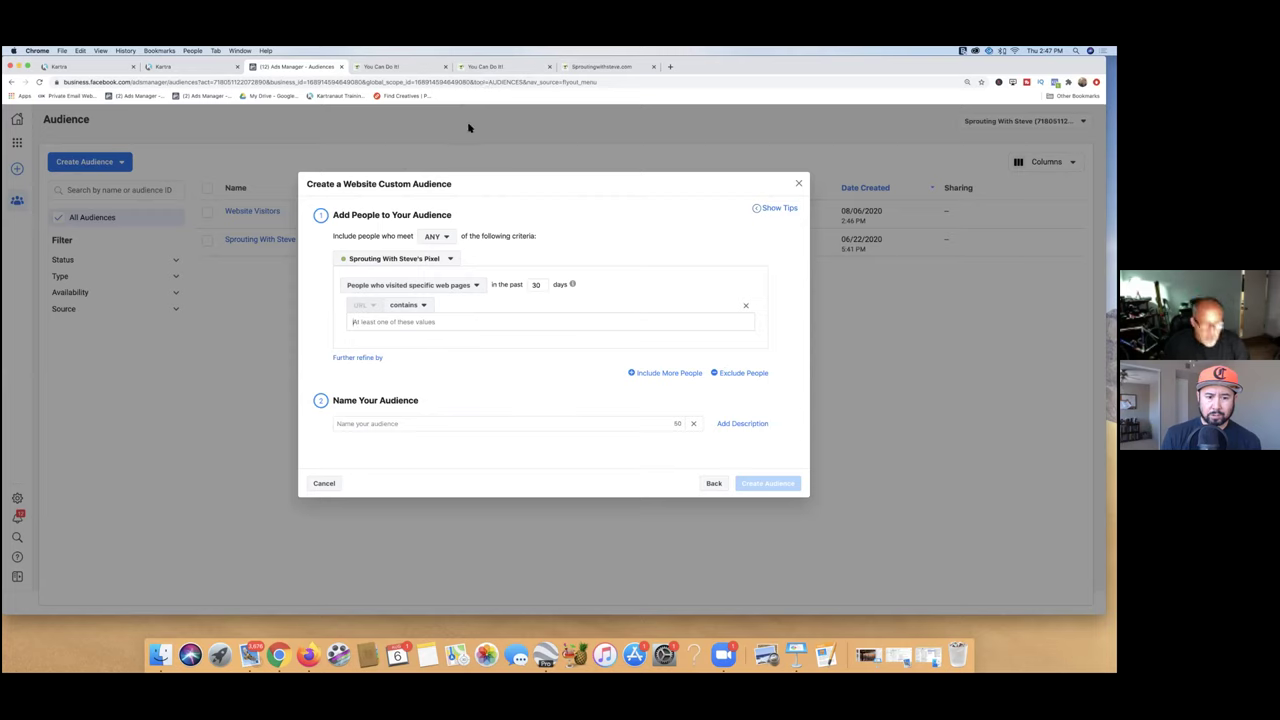
key(super+v)
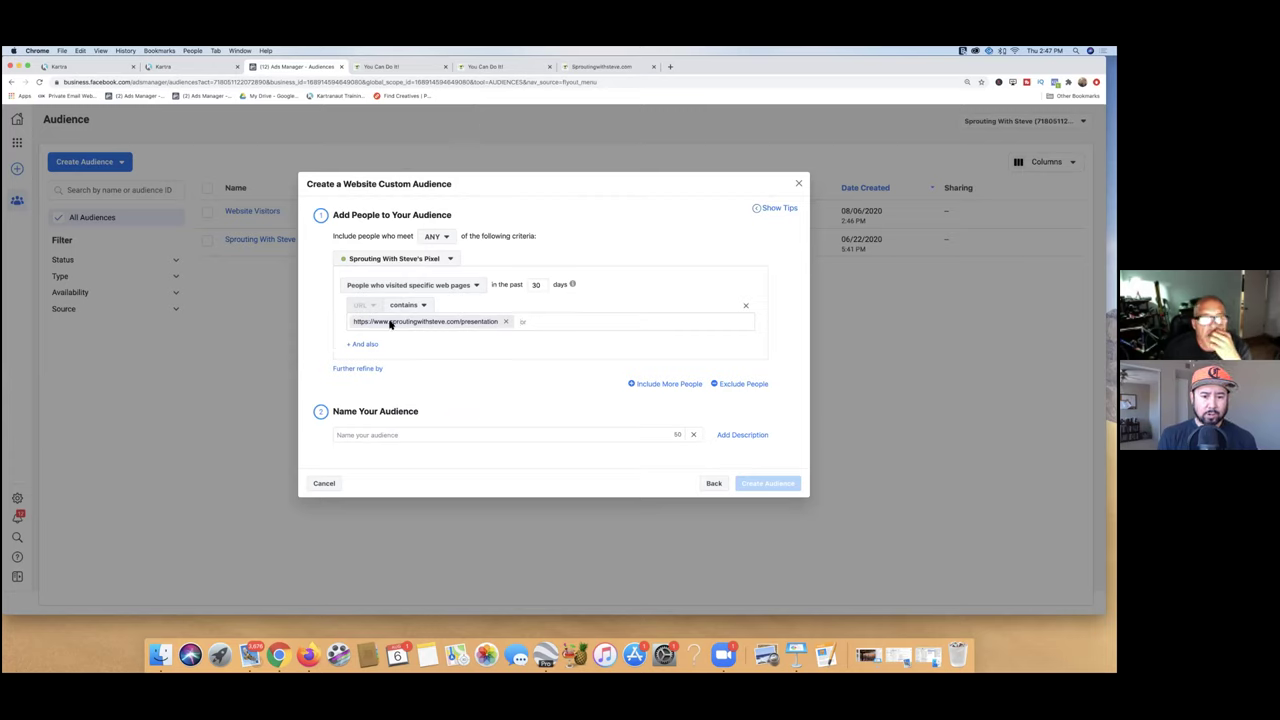
click(506, 321)
click(490, 66)
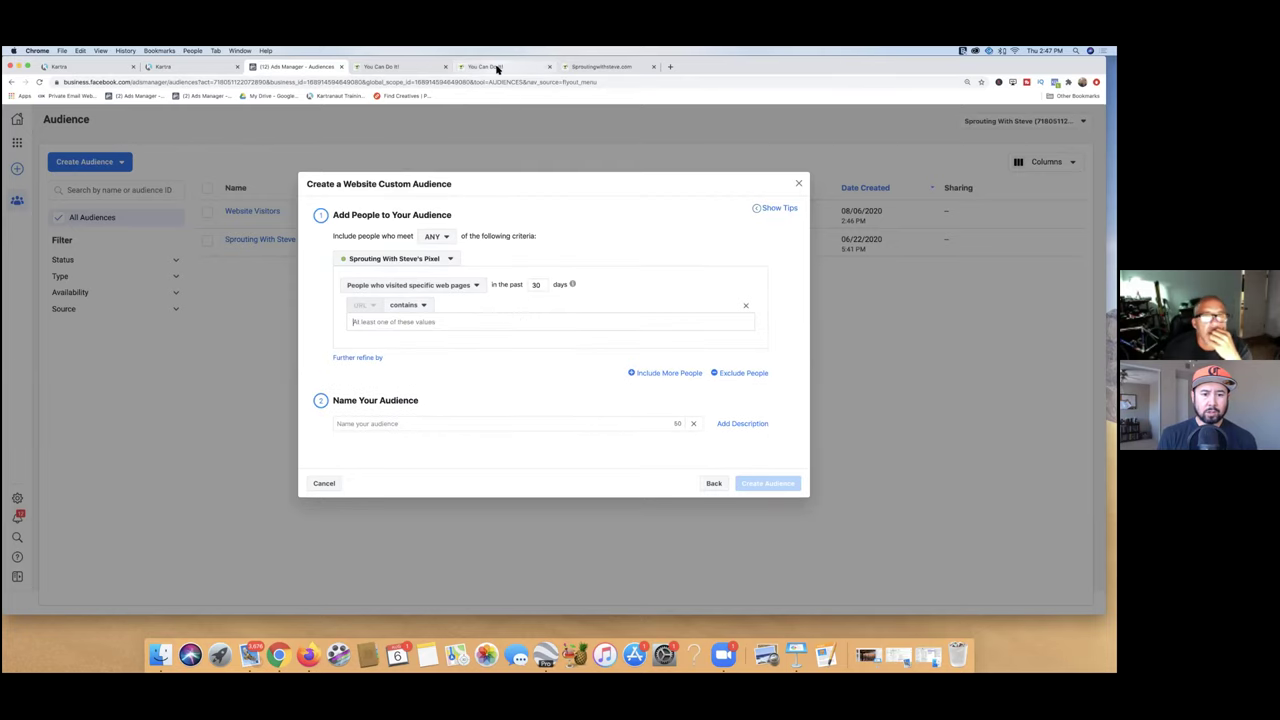
click(193, 83)
click(133, 84)
drag(206, 83, 115, 84)
key(super+c)
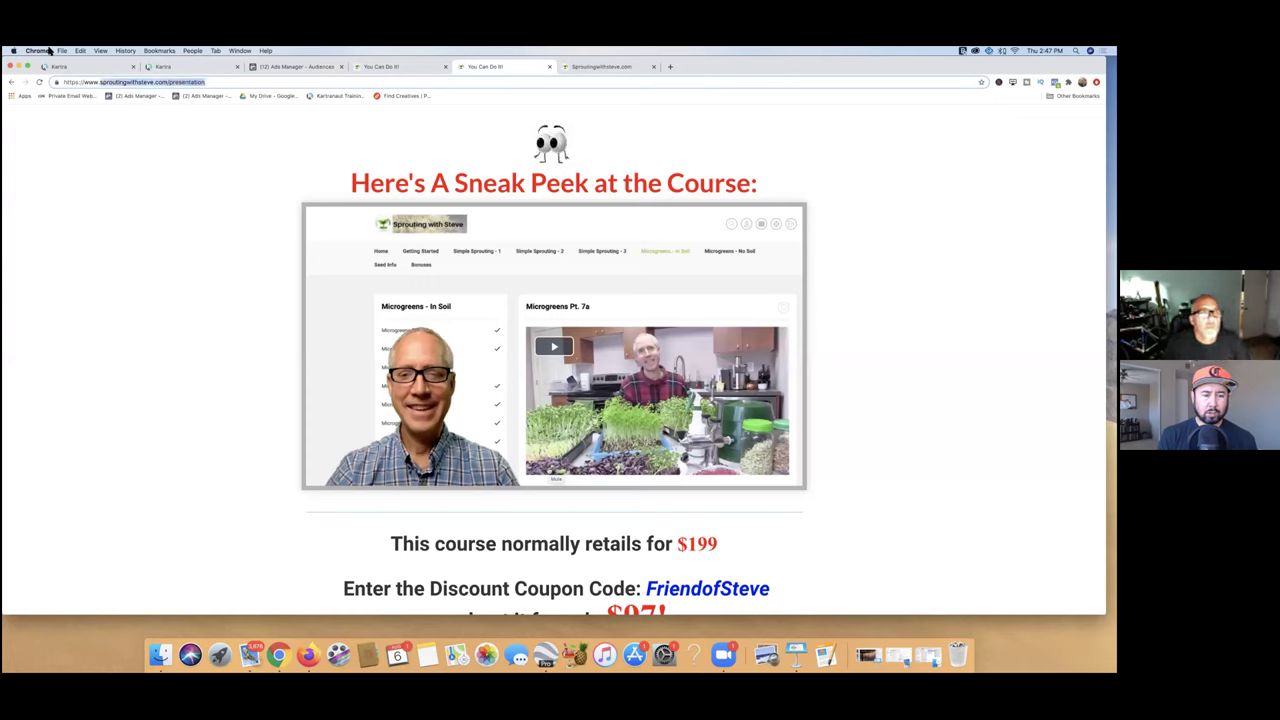
click(290, 66)
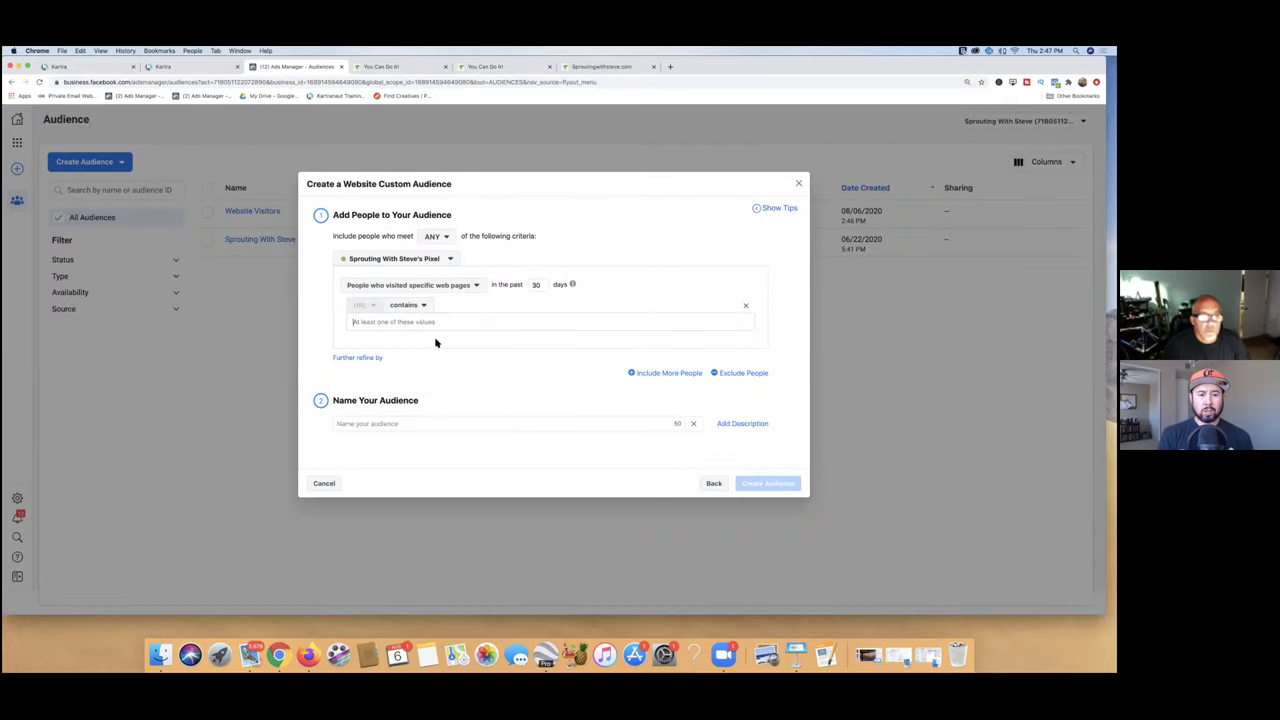
key(super+v)
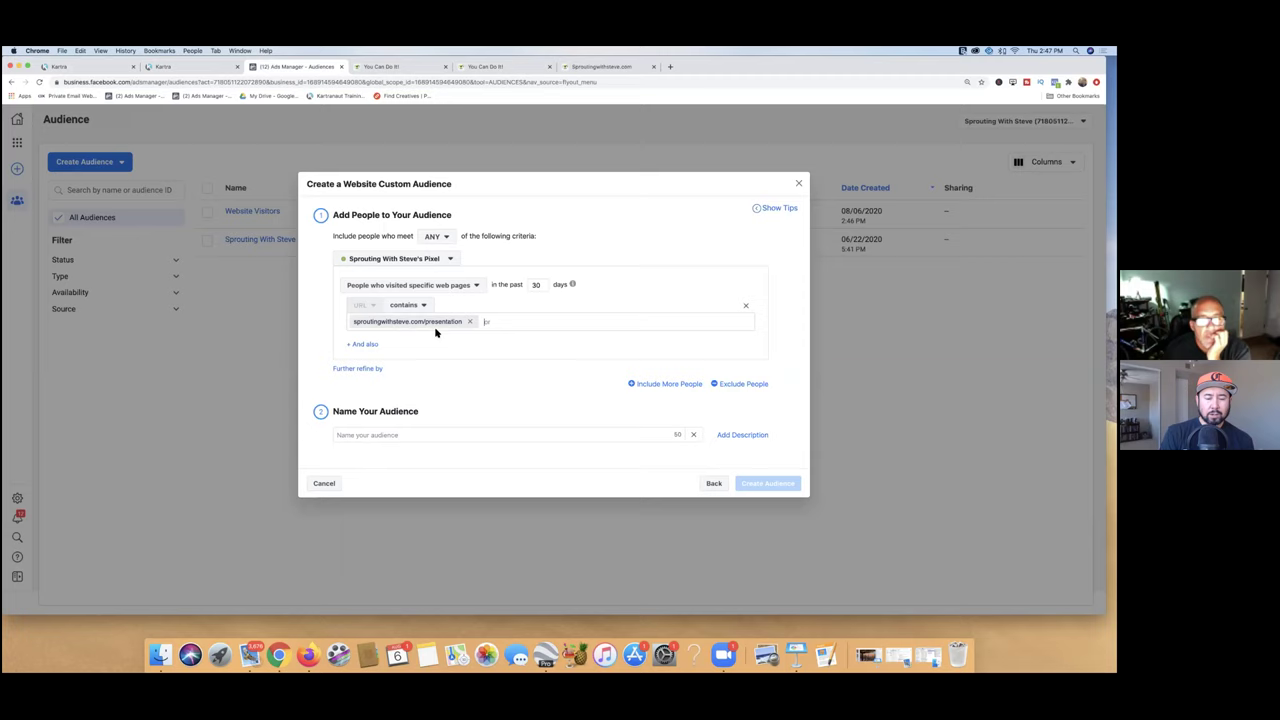
Step: Name the new website custom audience Presentation Optin Leads
click(371, 435)
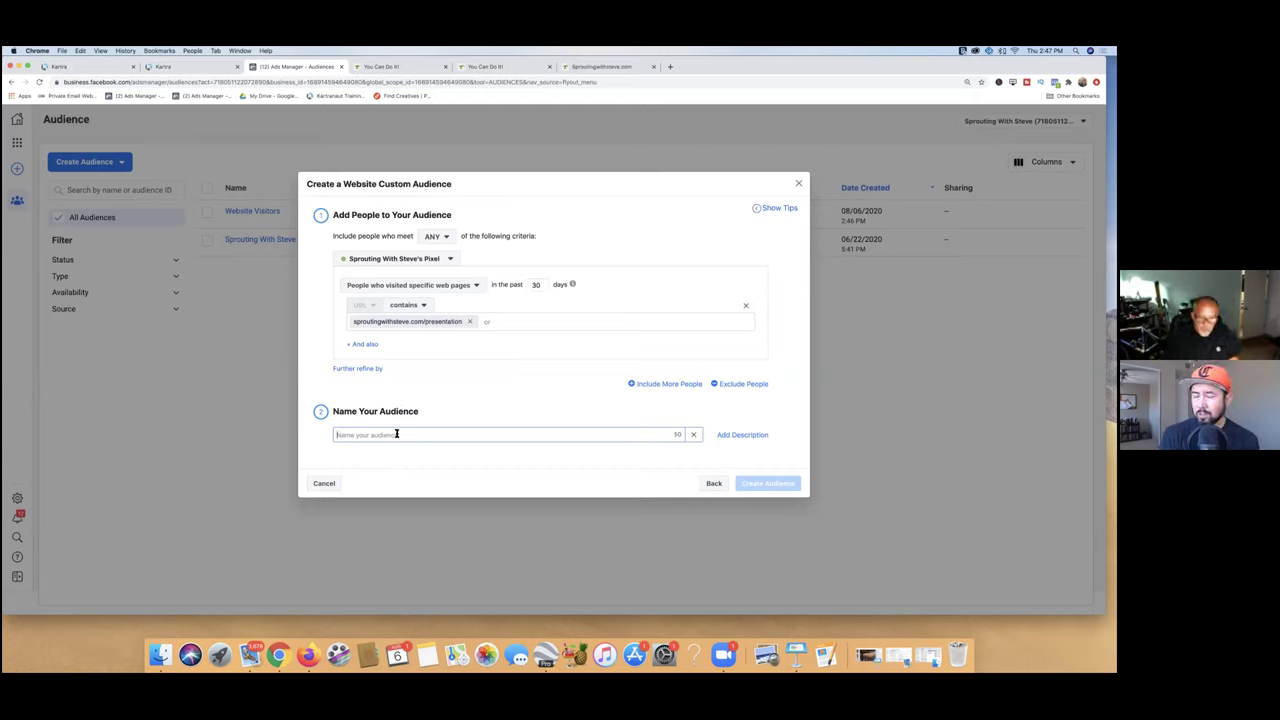
text(Present)
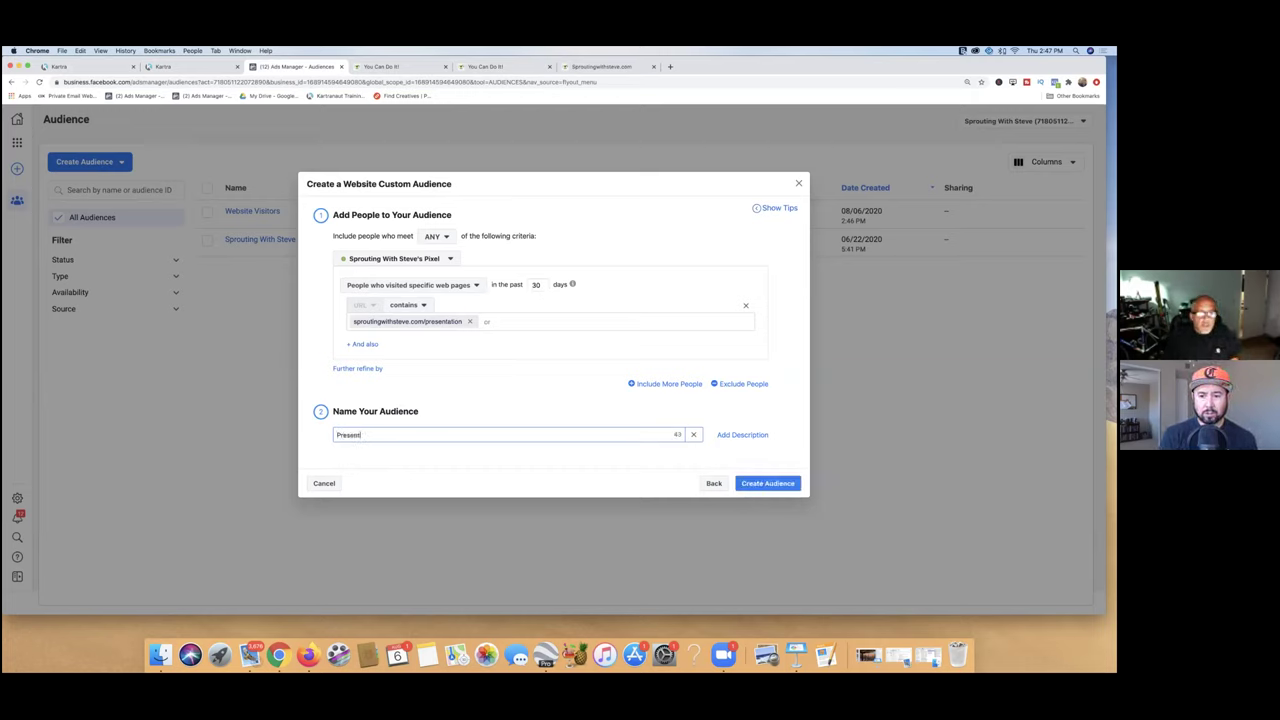
text(ati)
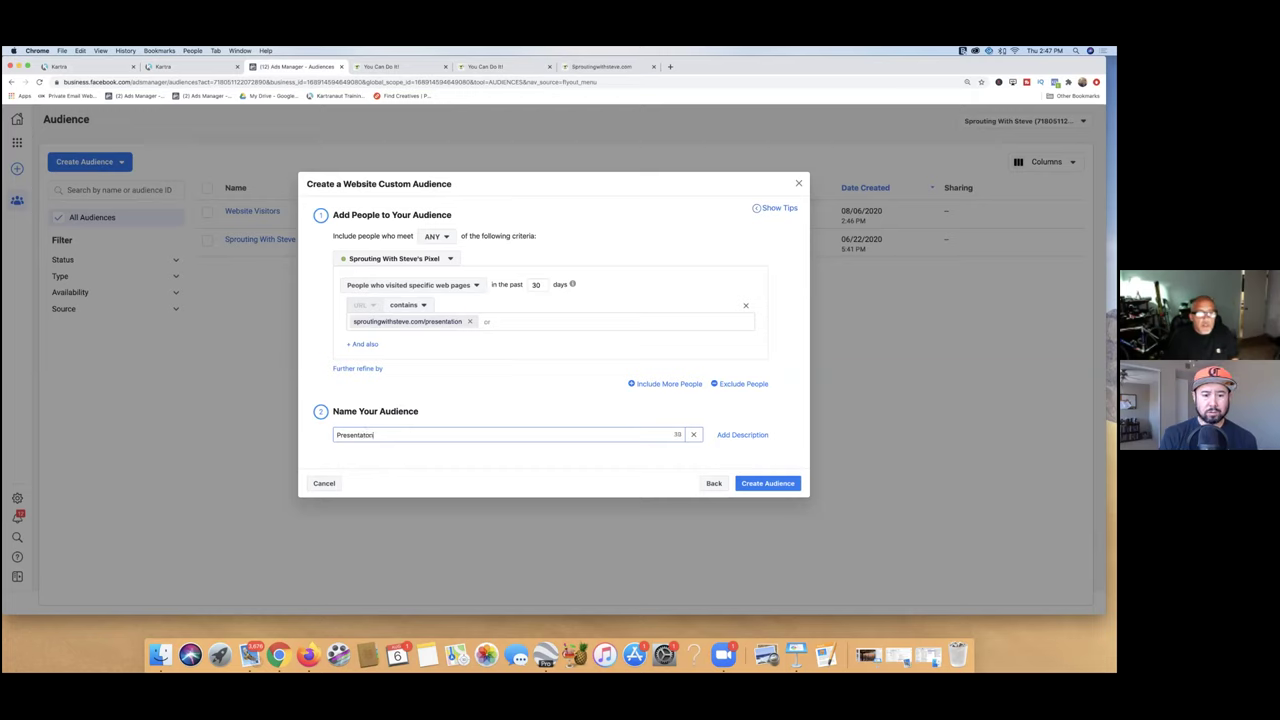
text(on Optin Leads)
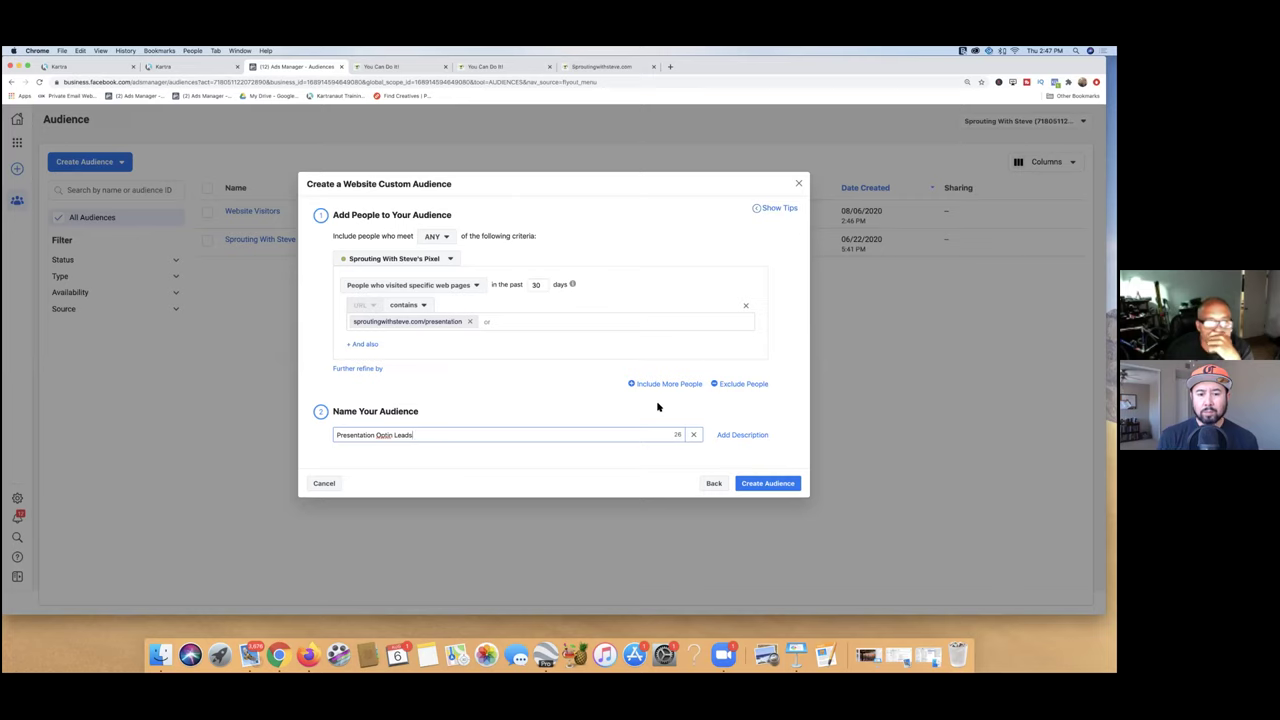
Step: Set the inclusion time window to 180 days and finish creating the Presentation Optin Leads audience
click(534, 286)
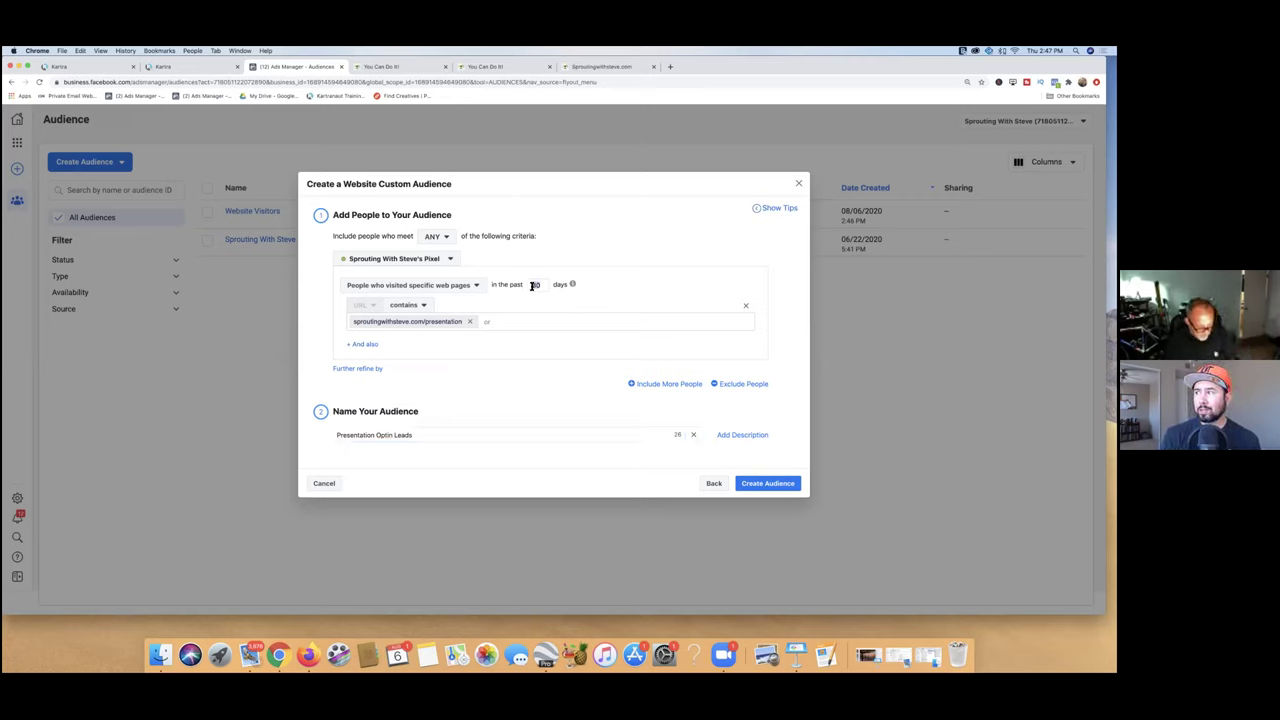
key(BackSpace)
text(180)
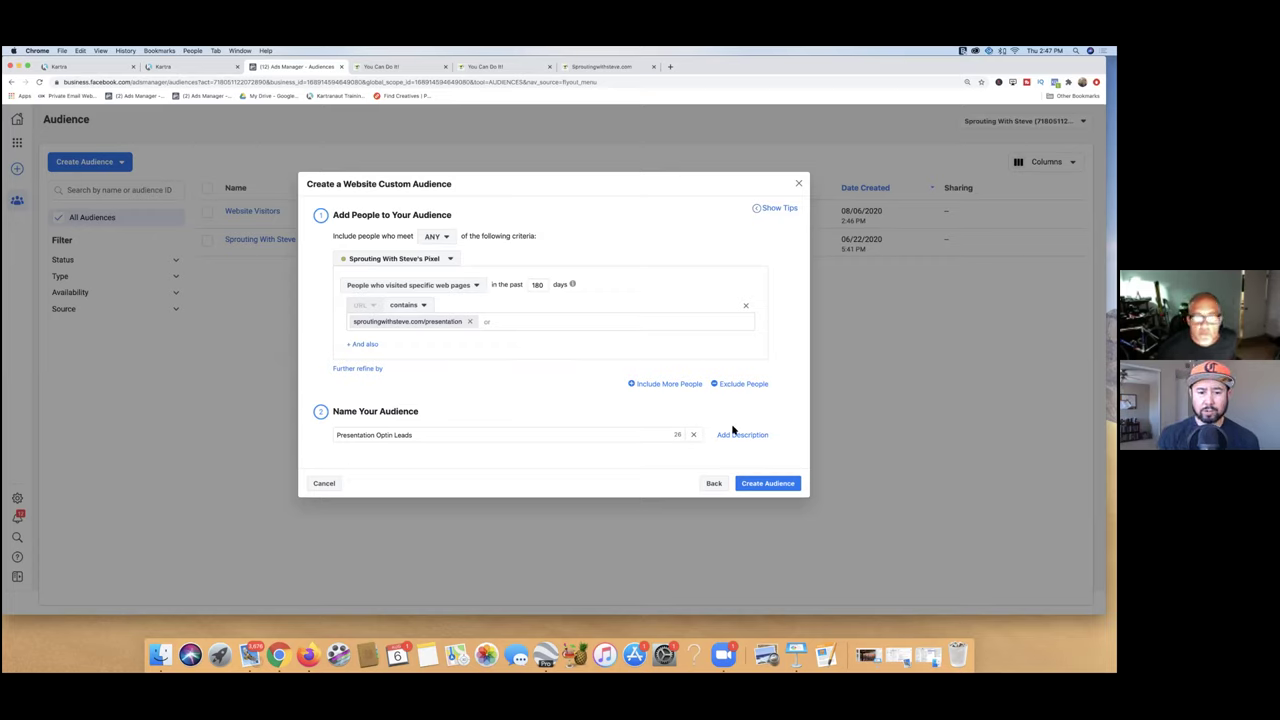
click(755, 484)
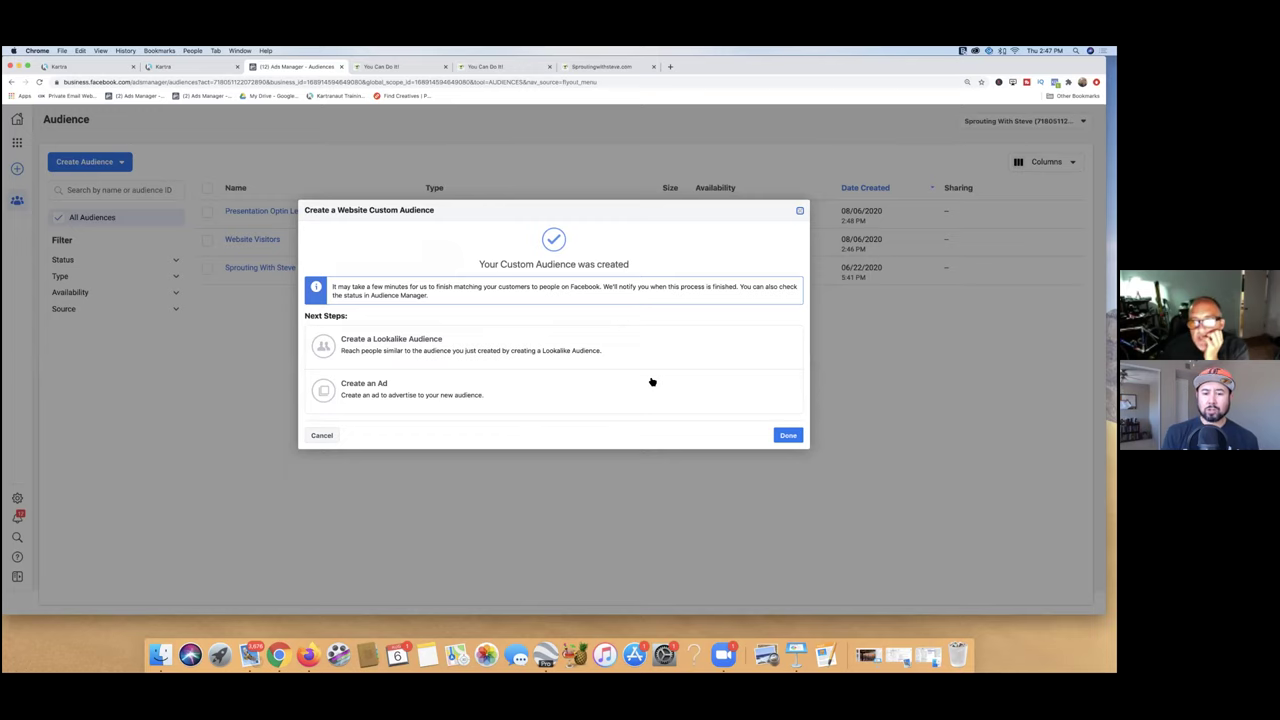
click(779, 440)
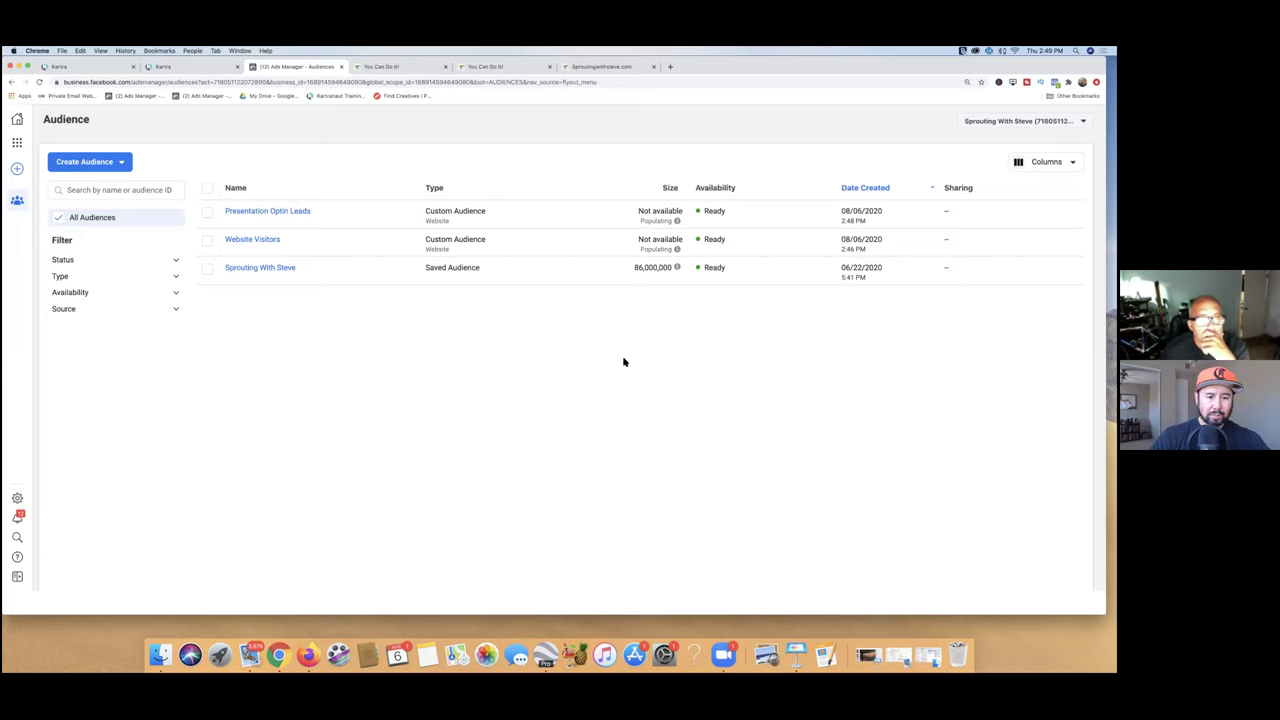
Step: Rename the Sprouting With Steve saved audience as Sprouting With Steve (saved audience) and update it
click(208, 270)
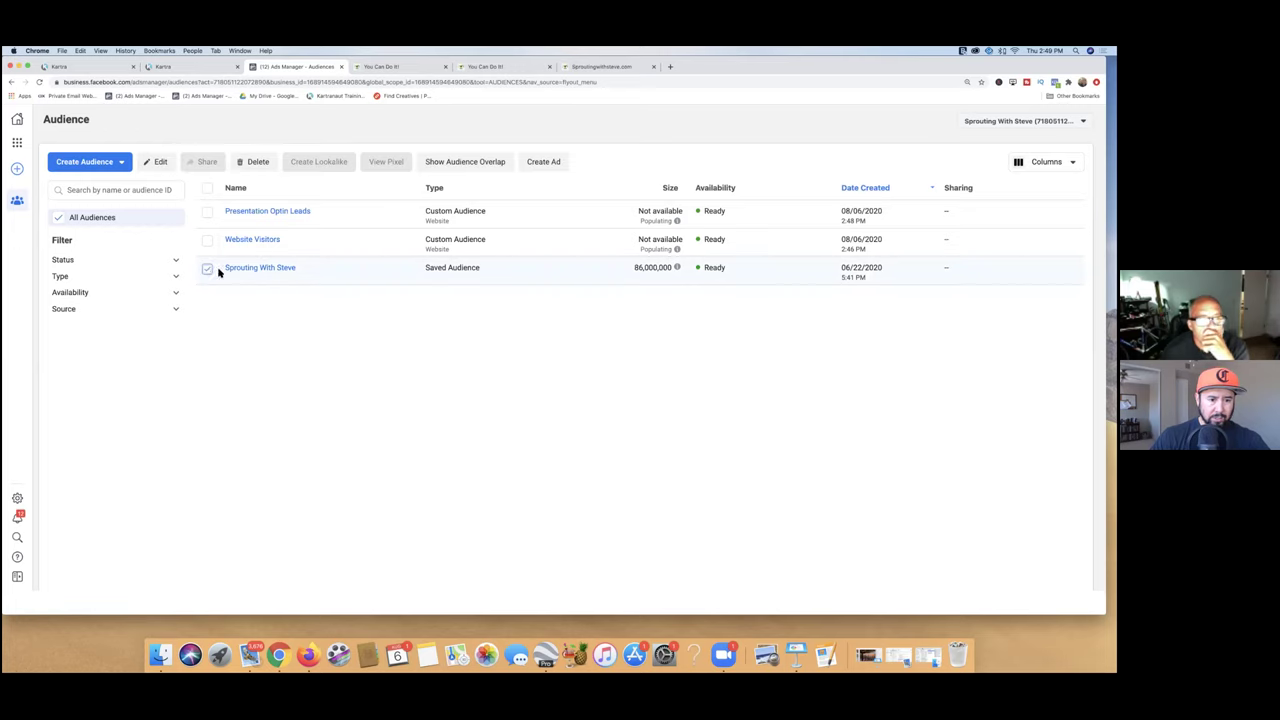
mouse_move(263, 269)
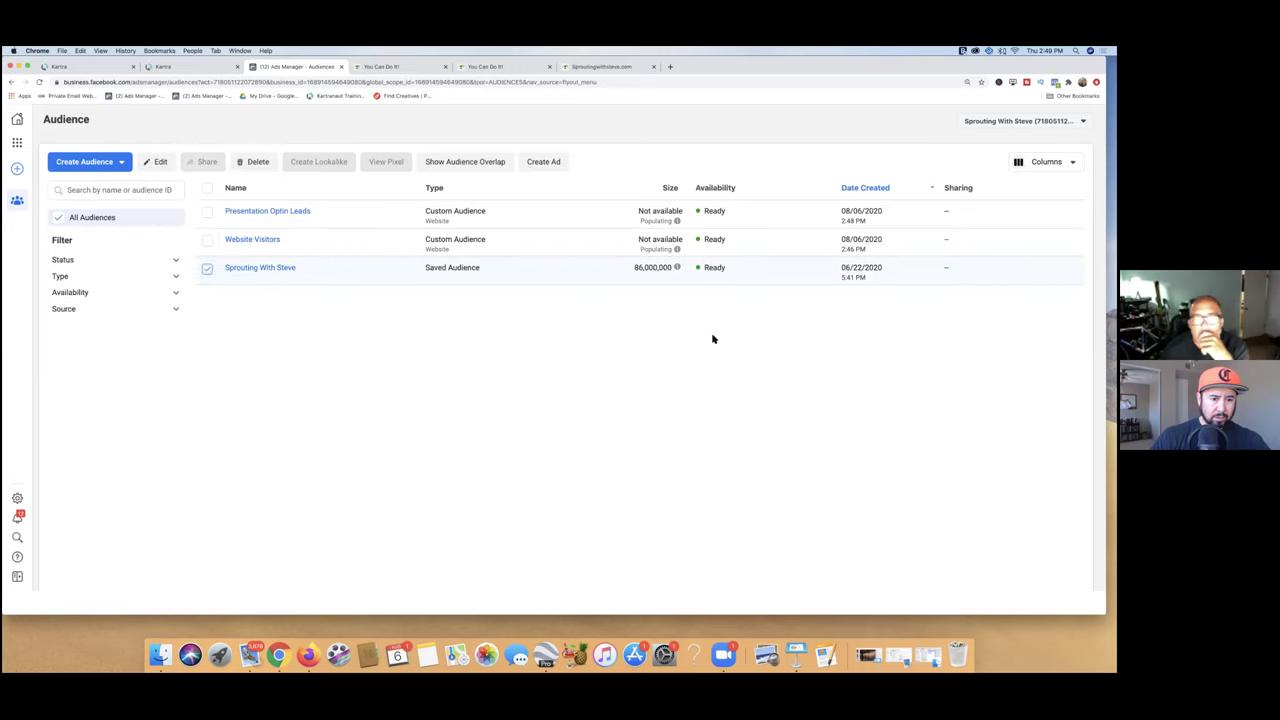
click(168, 162)
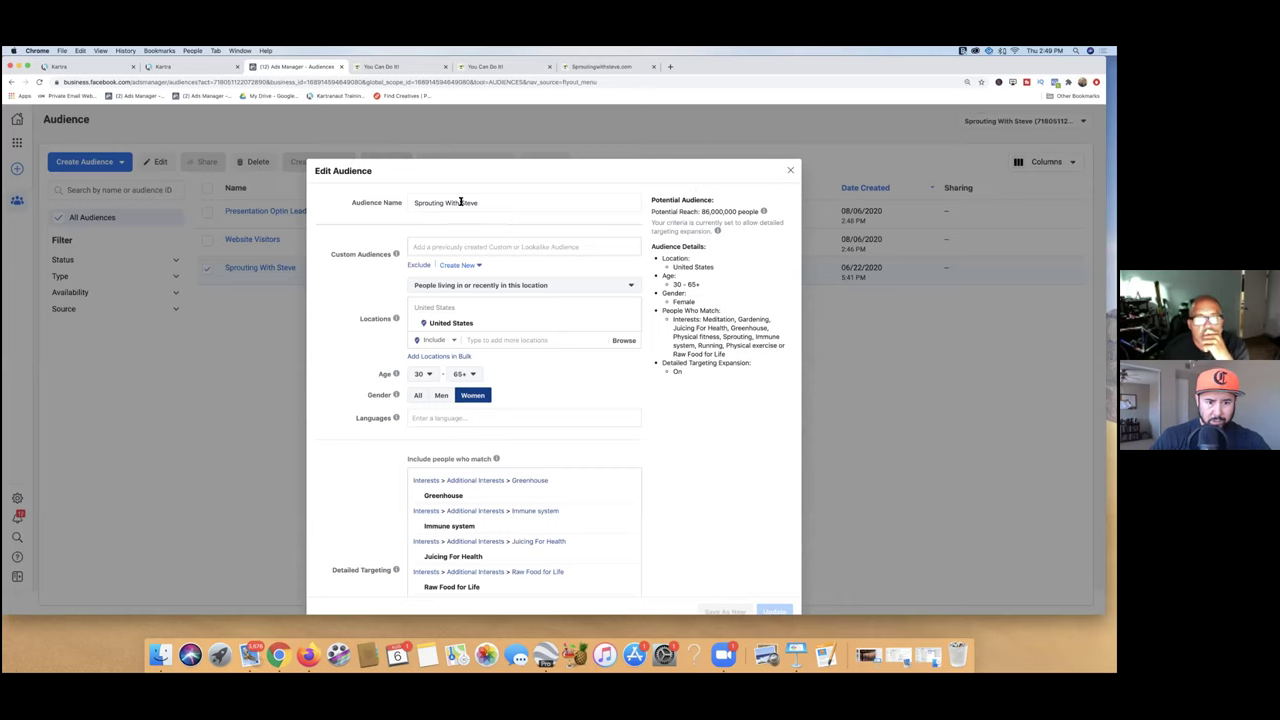
drag(478, 203, 416, 203)
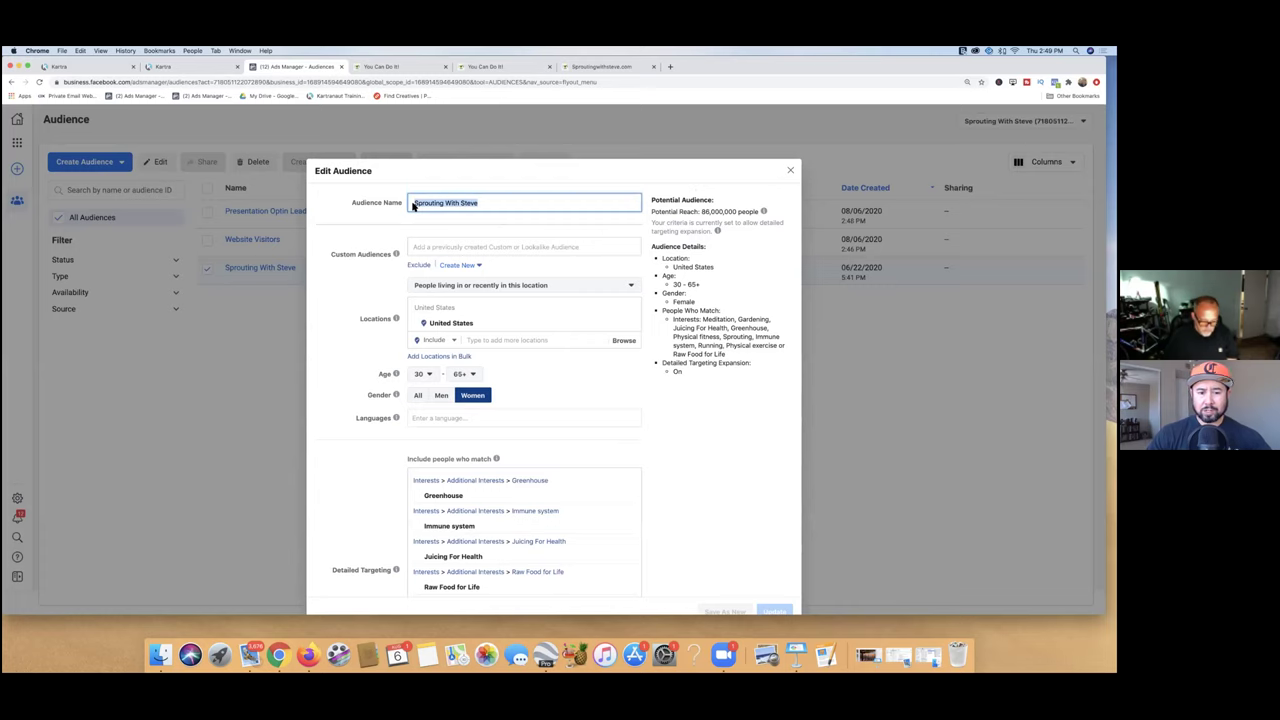
click(489, 203)
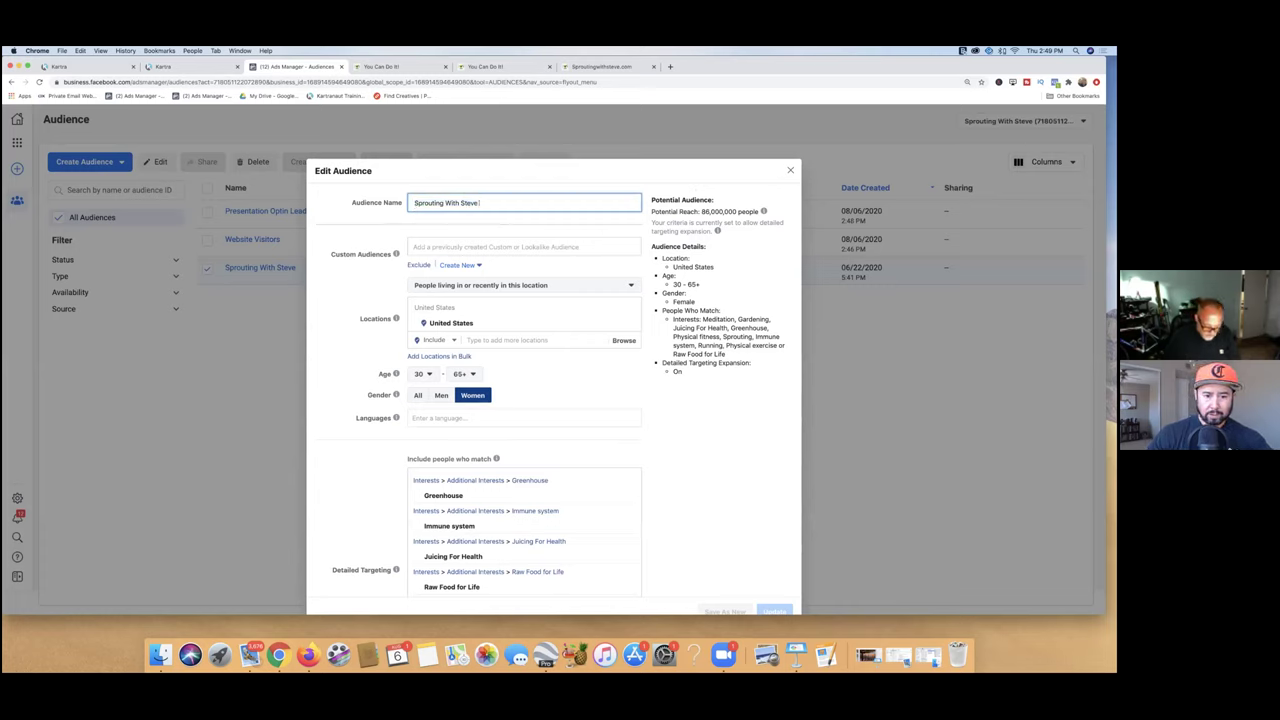
text((sa)
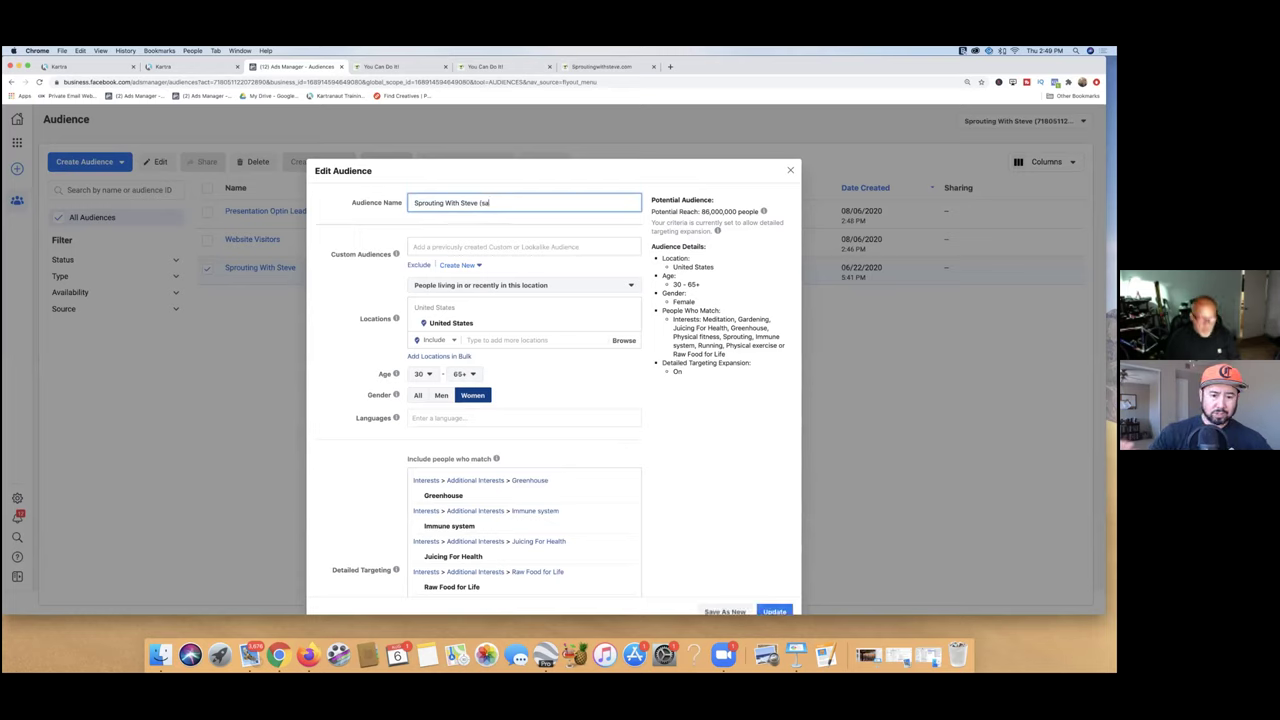
text(ced) audience)
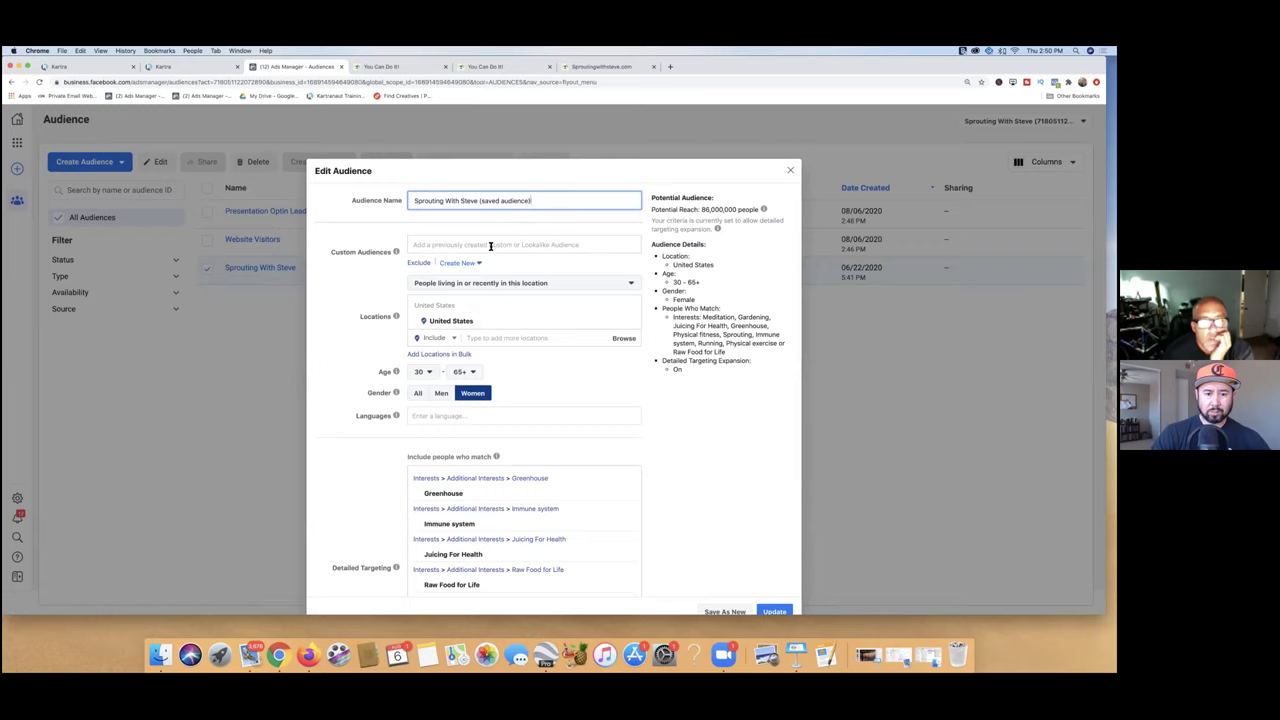
click(768, 612)
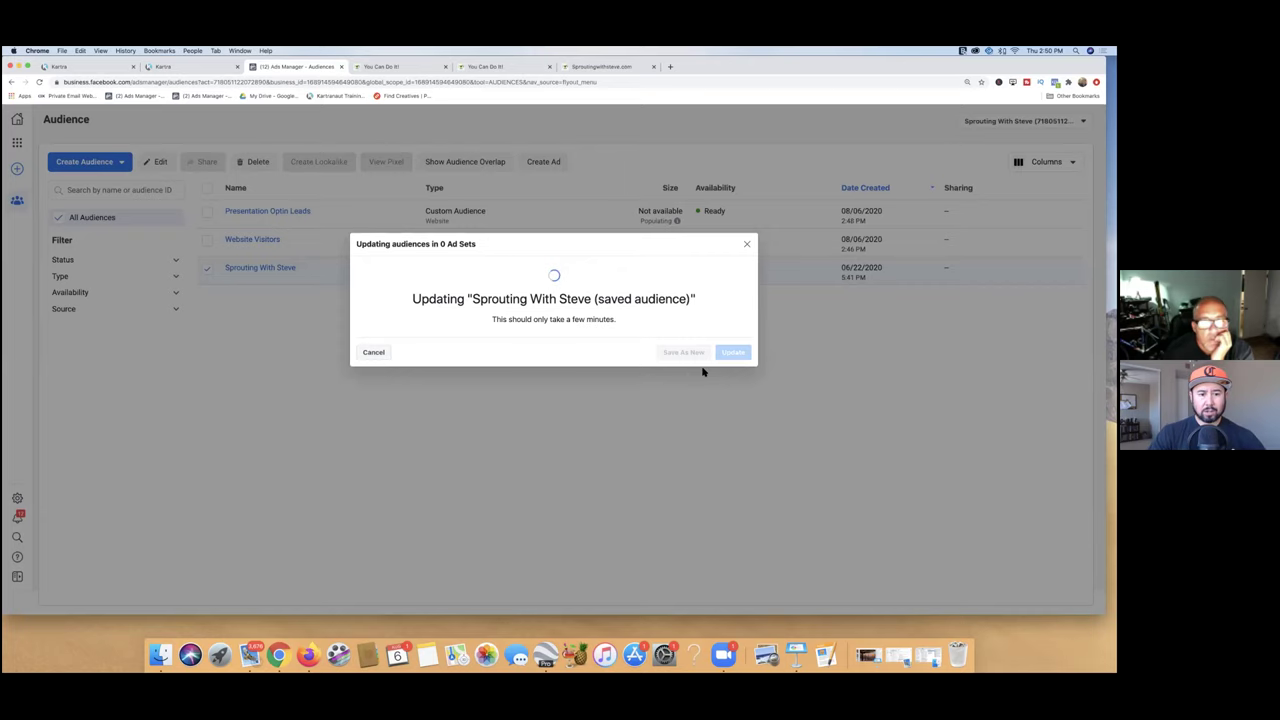
click(736, 368)
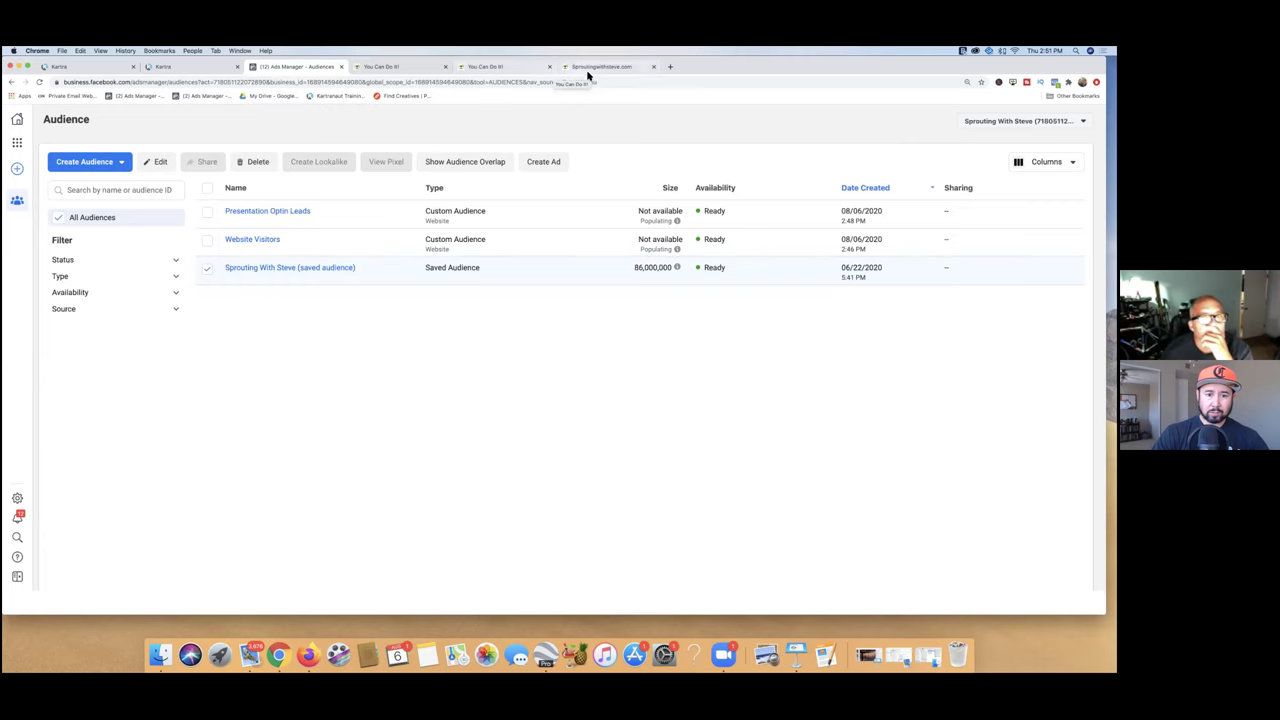
Step: Open the second Ads Manager bookmark in the registration page's browser tab and delete that bookmark
key(super+9)
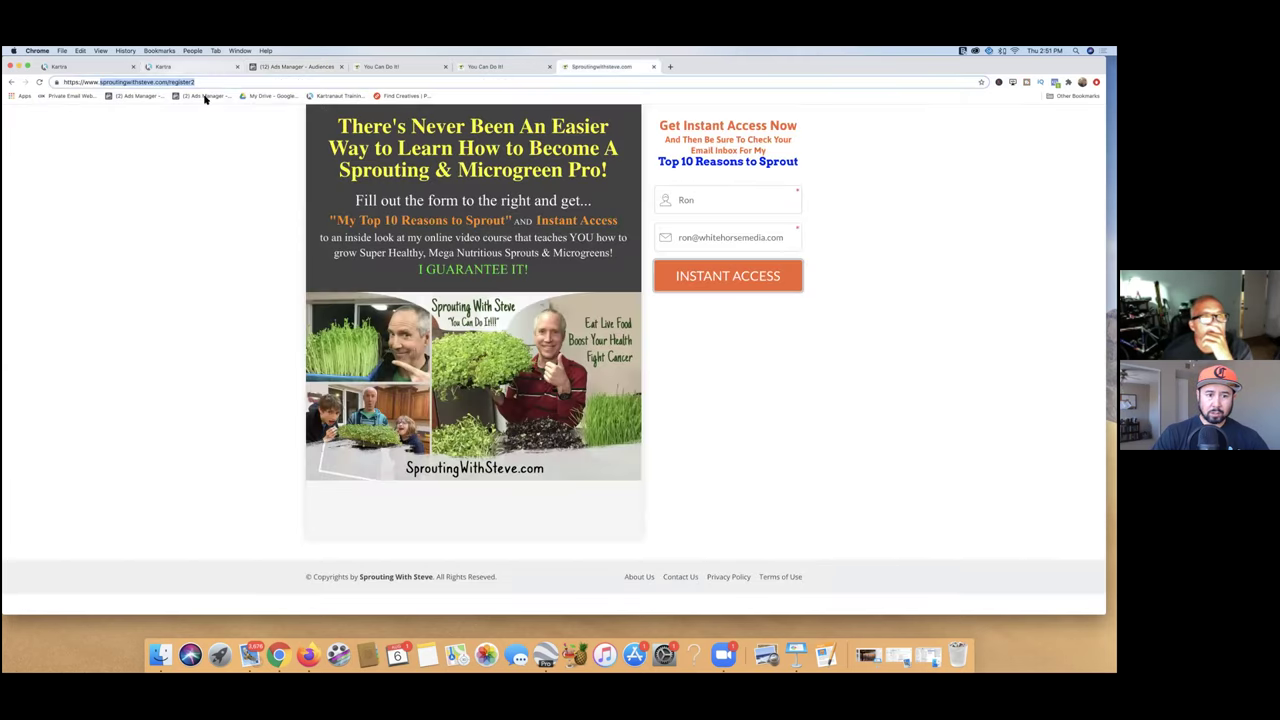
click(206, 96)
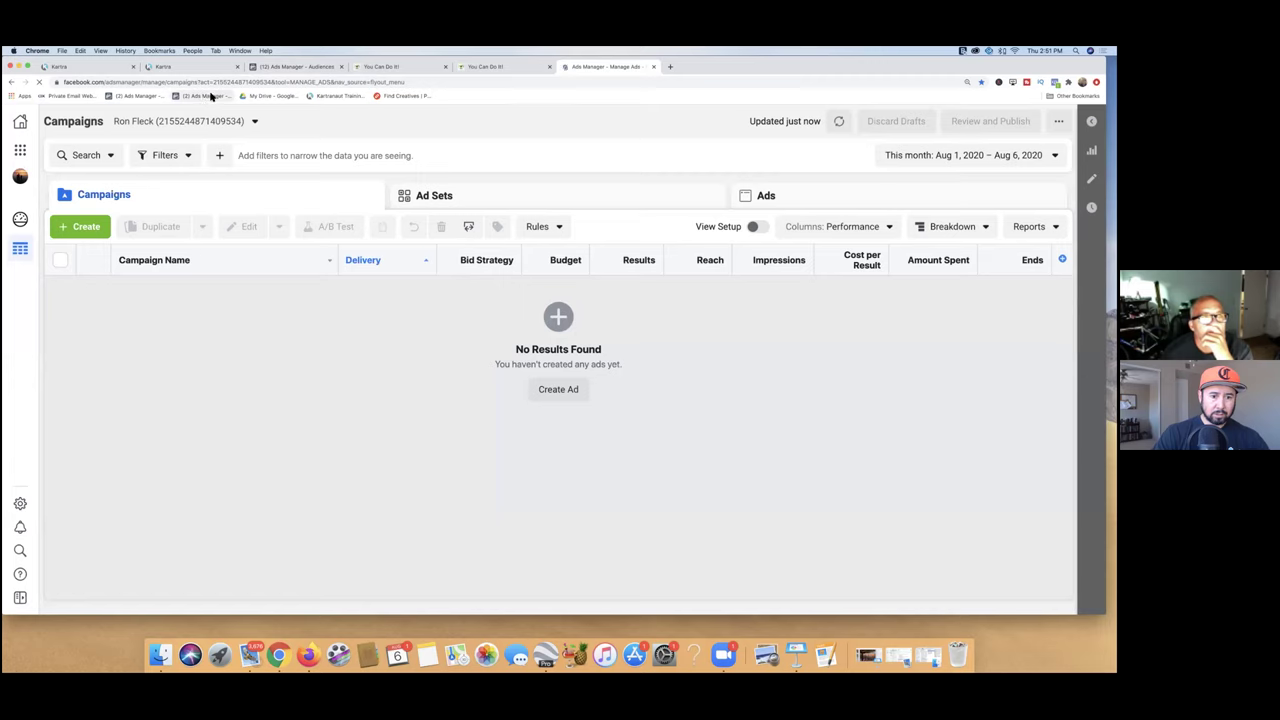
right_click(210, 97)
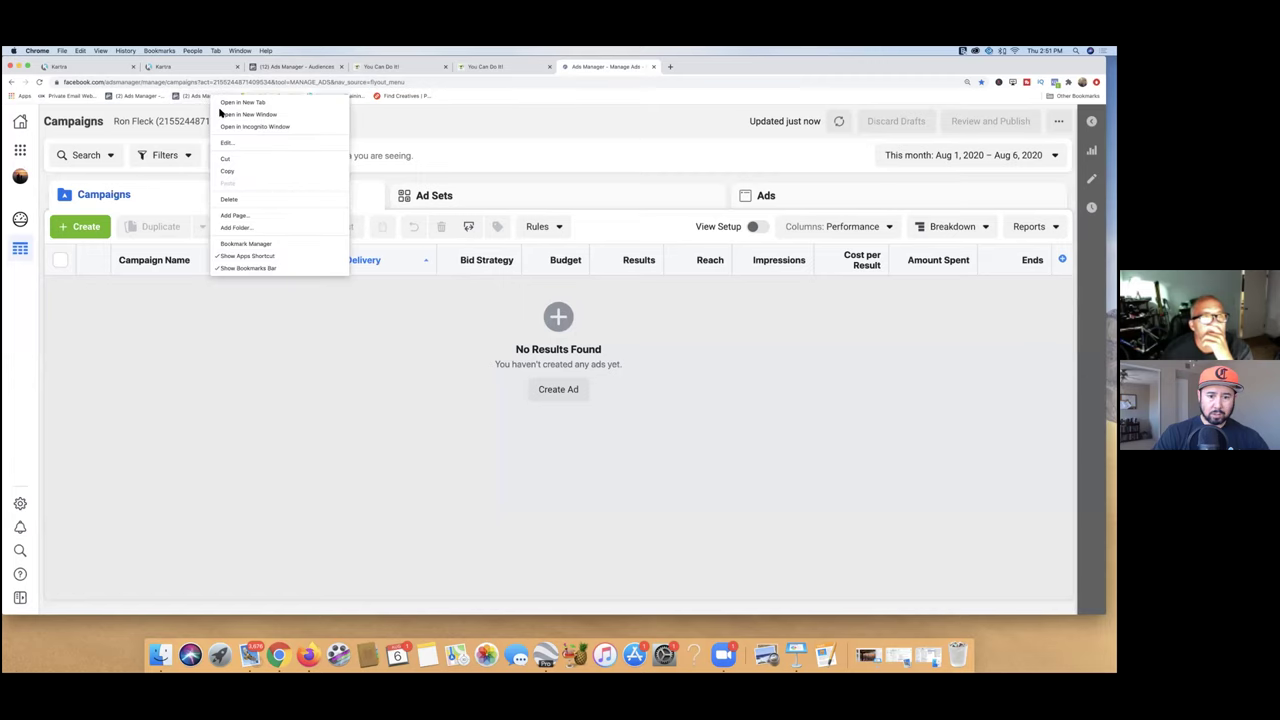
click(246, 200)
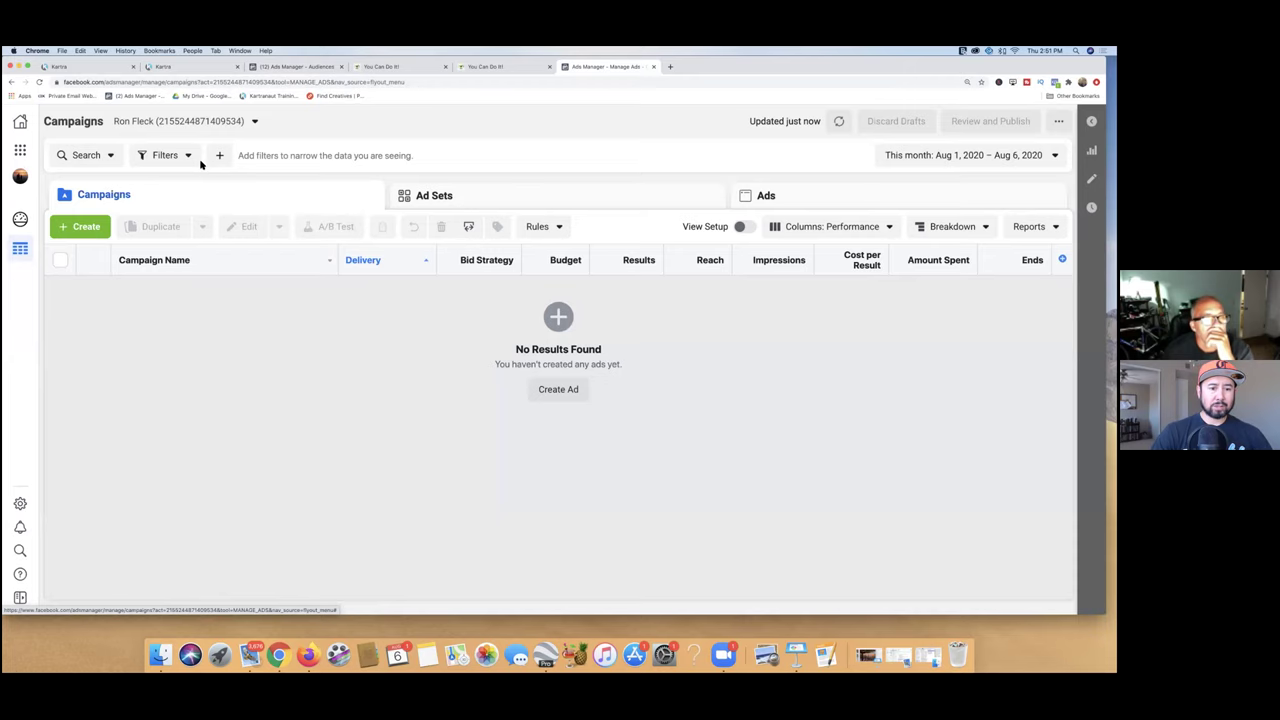
Step: Return to the audience list and open the campaigns overview of the Sprouting With Steve ad account
click(279, 68)
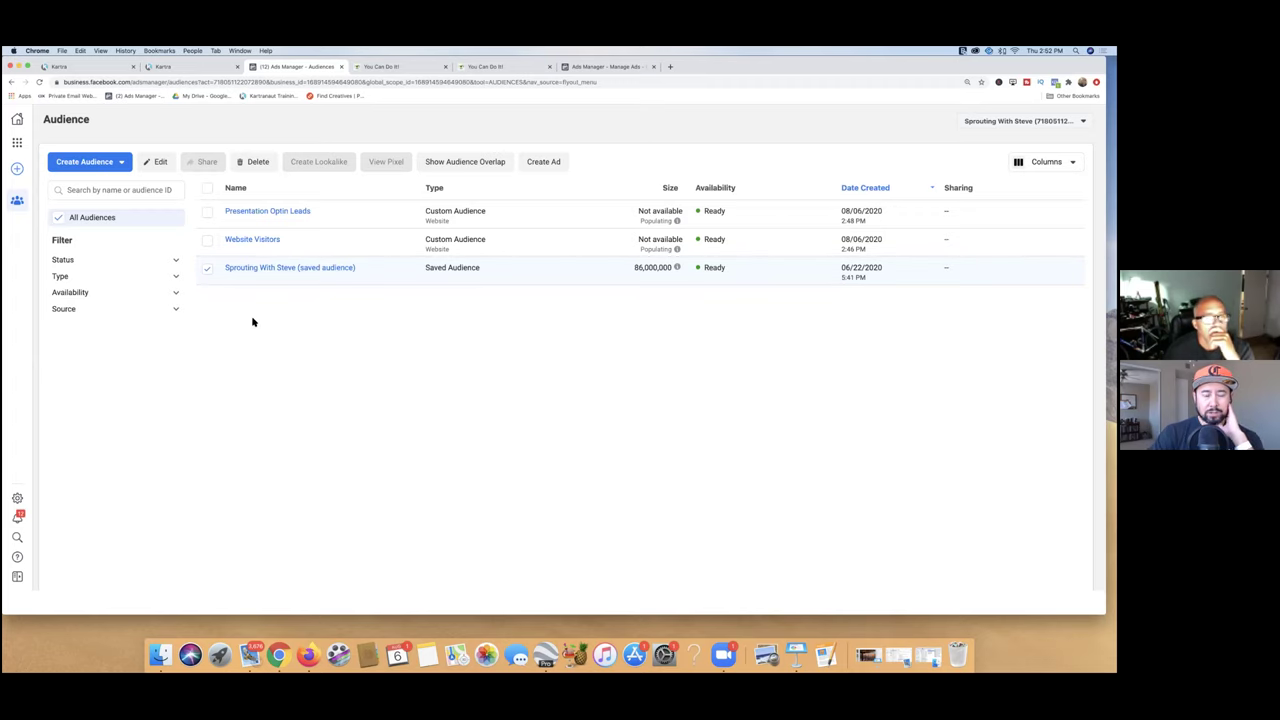
click(17, 145)
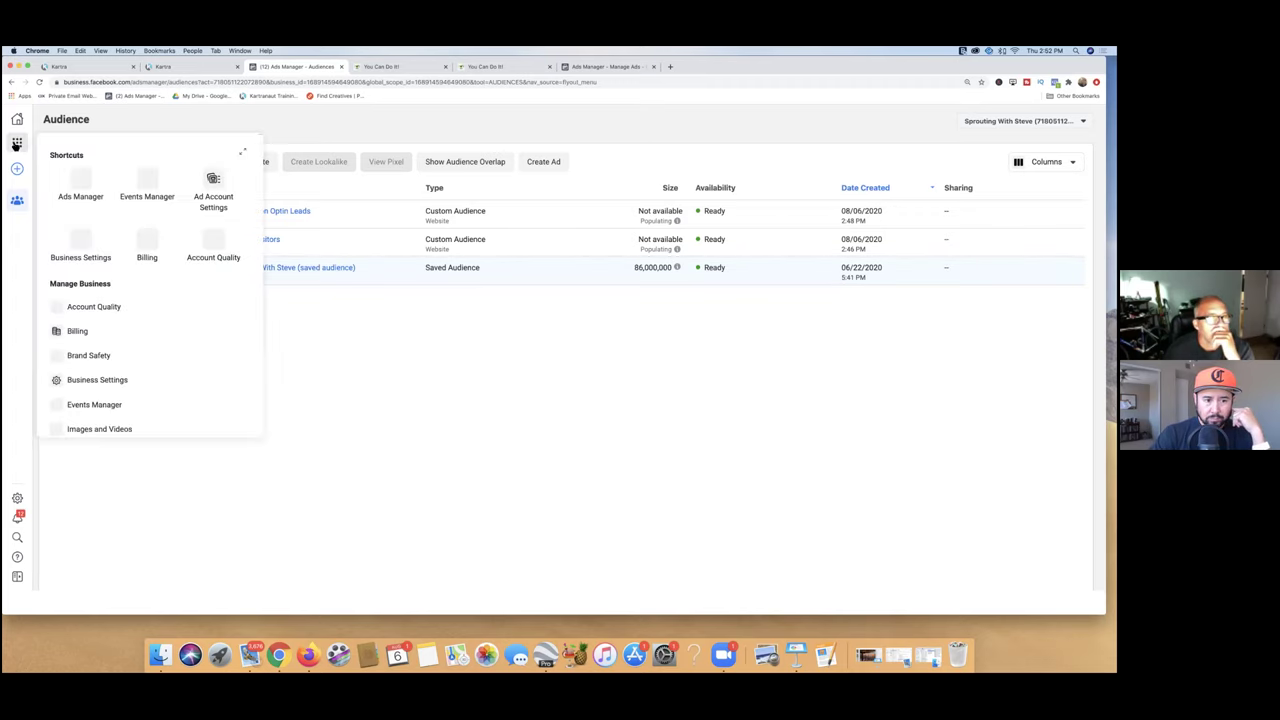
click(84, 178)
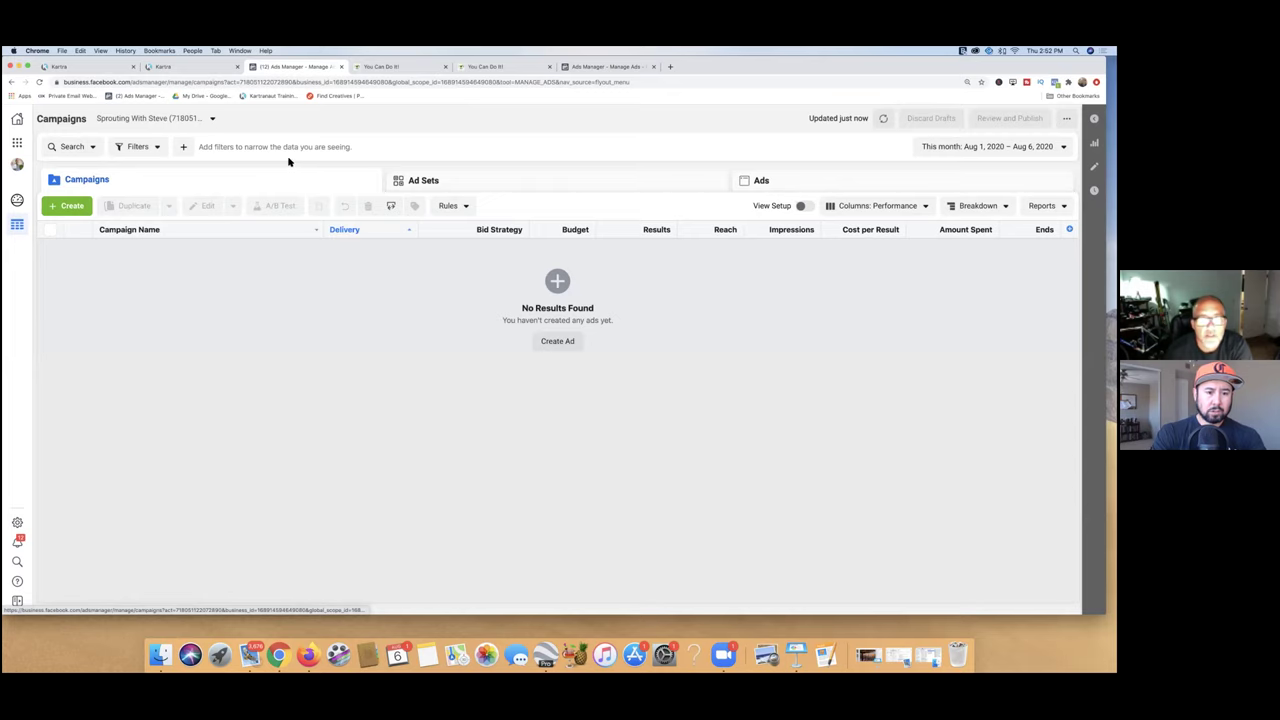
click(82, 205)
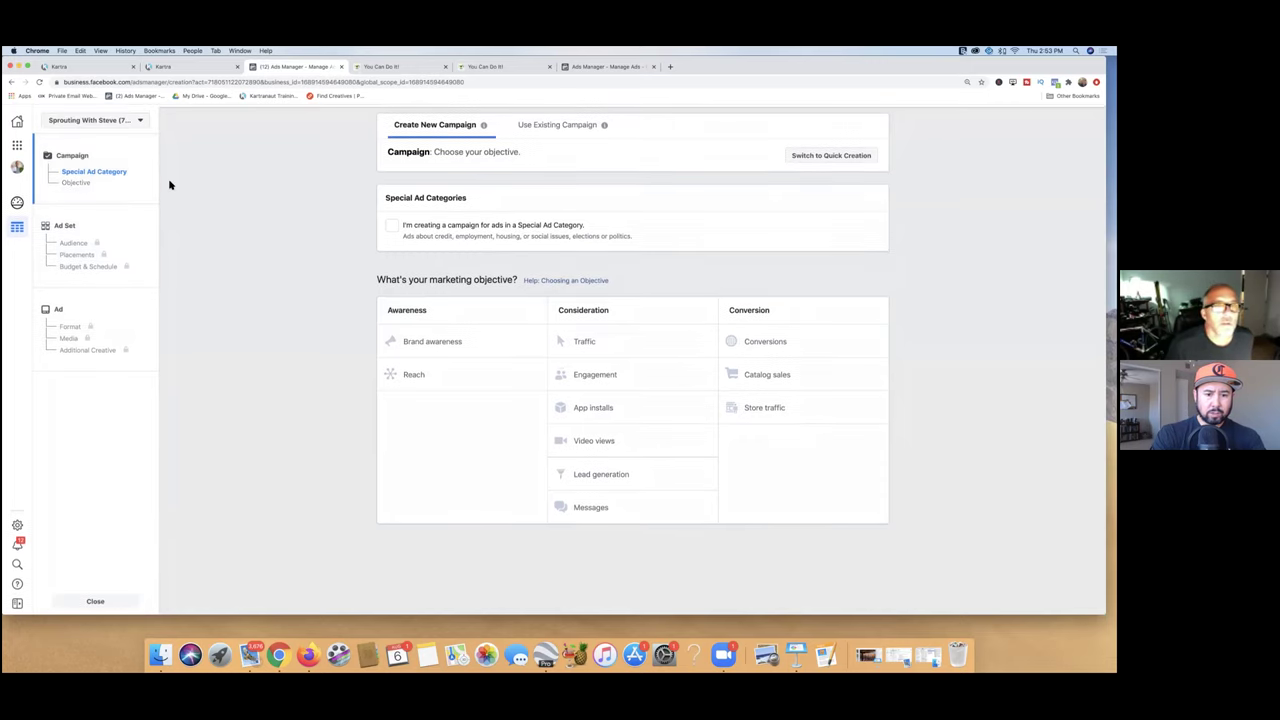
click(549, 126)
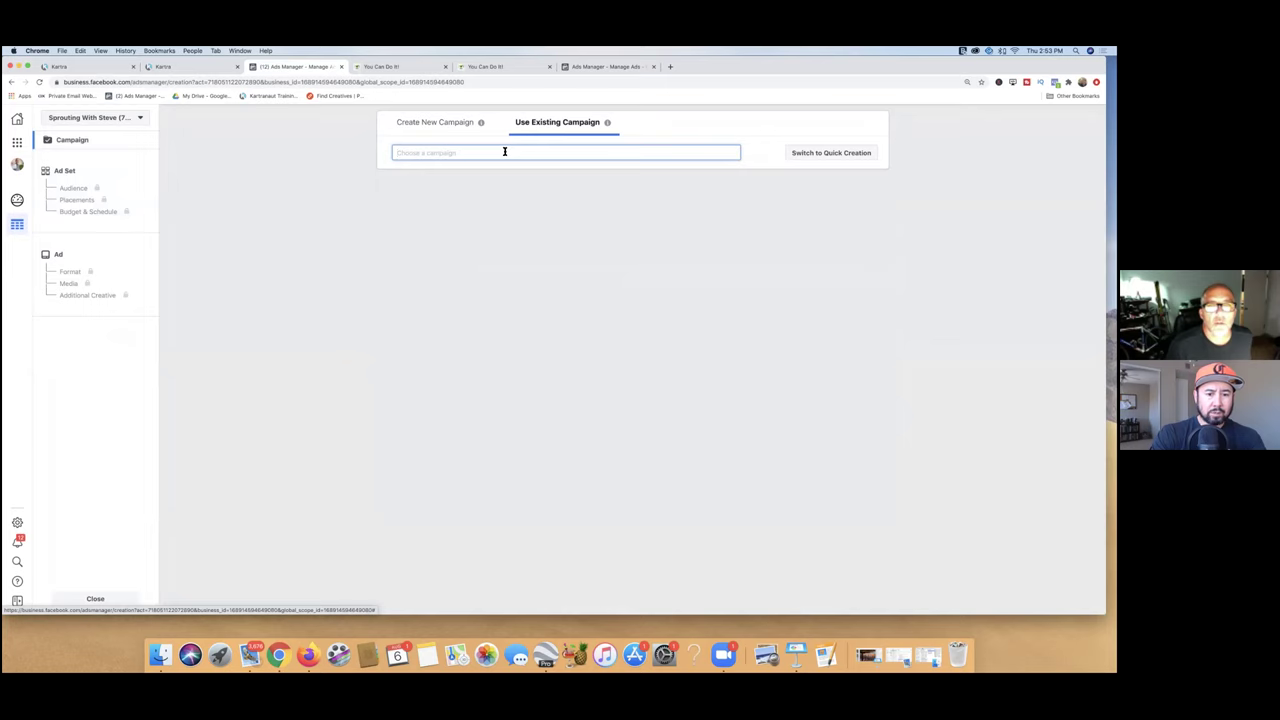
click(433, 123)
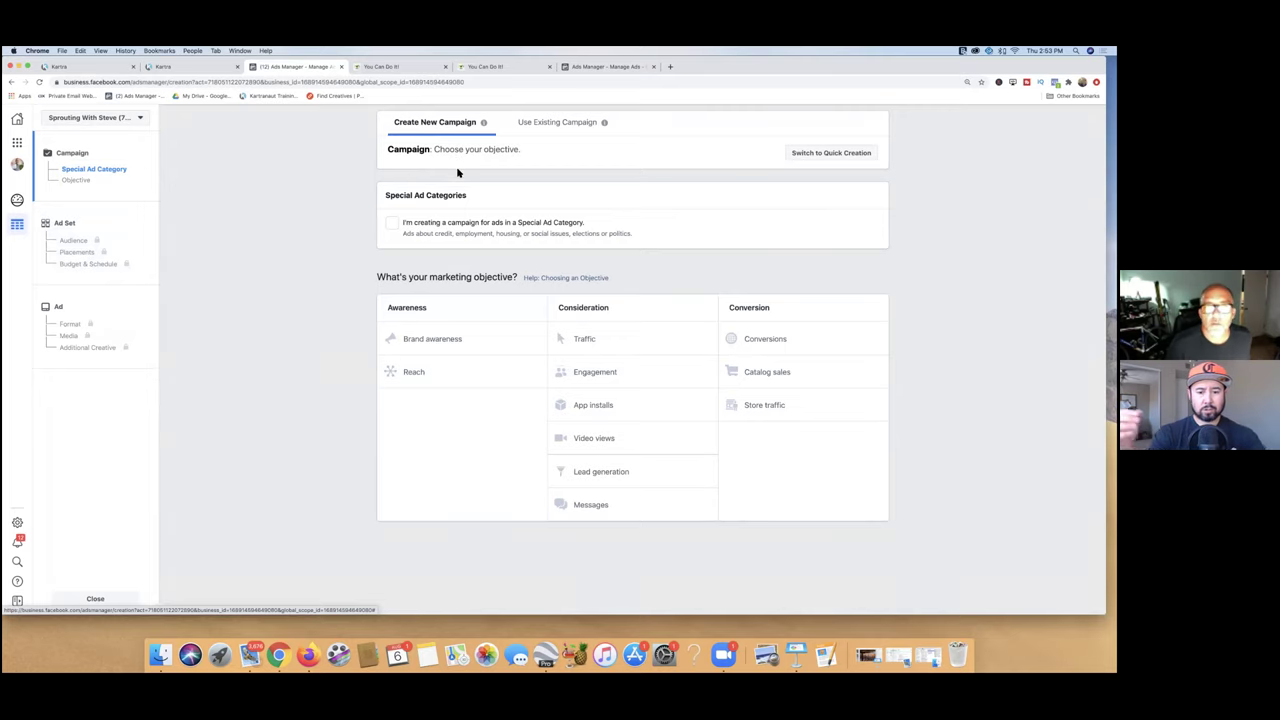
click(769, 341)
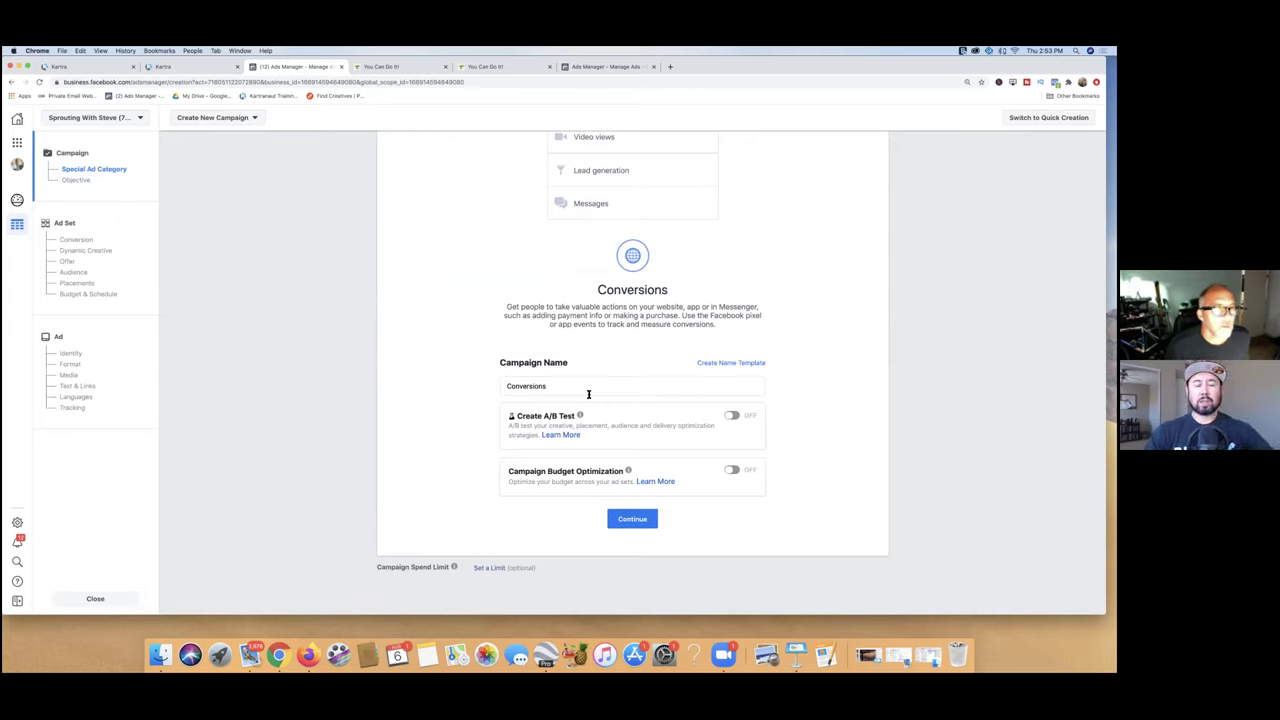
scroll(588, 394, up, 3)
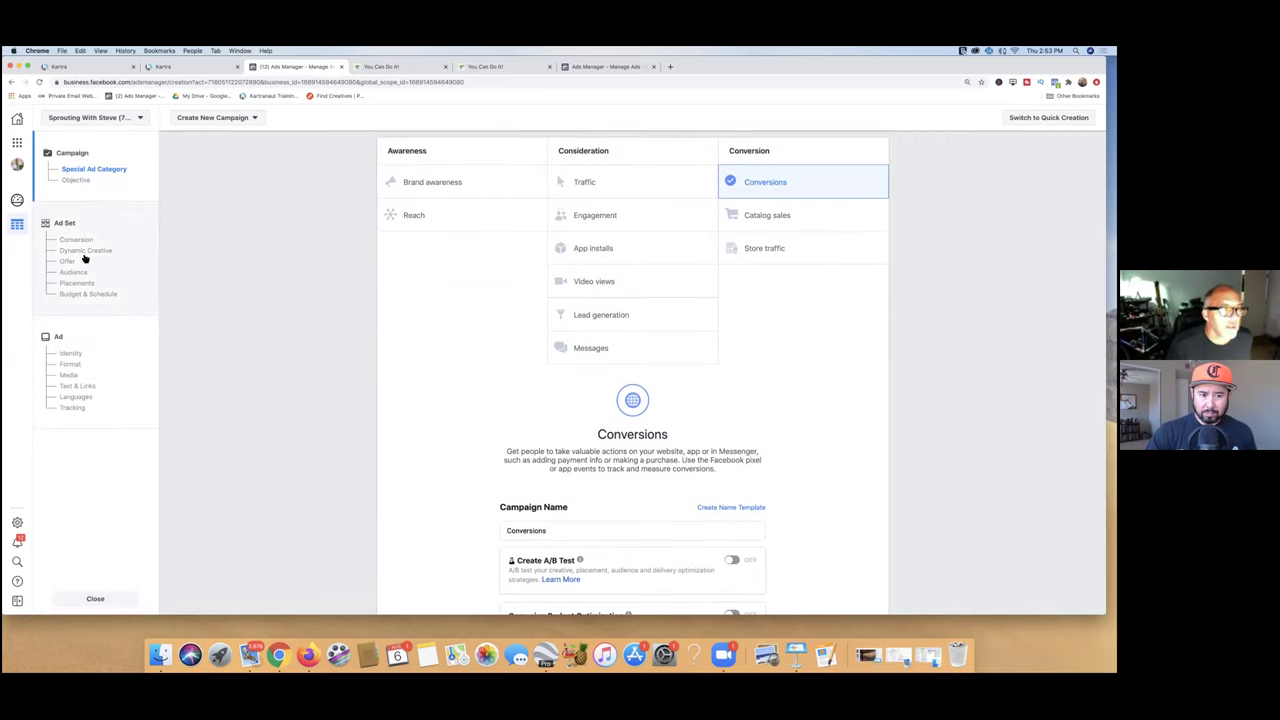
click(131, 182)
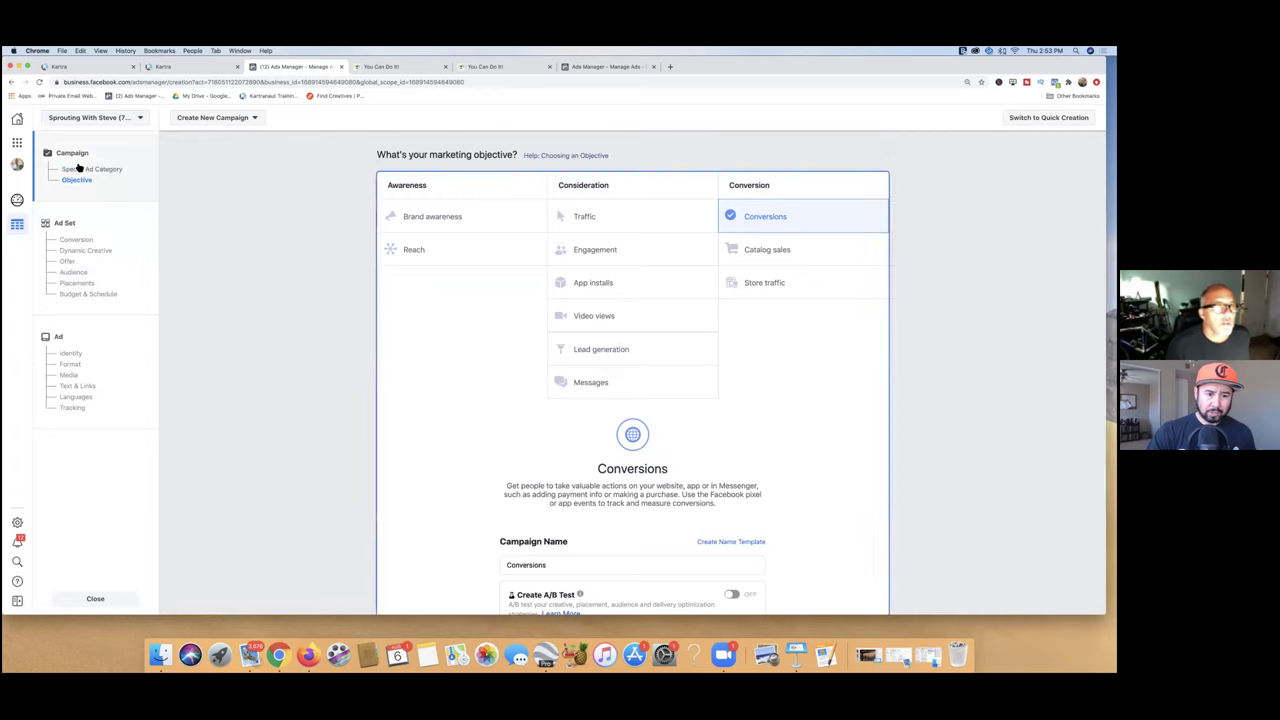
click(17, 142)
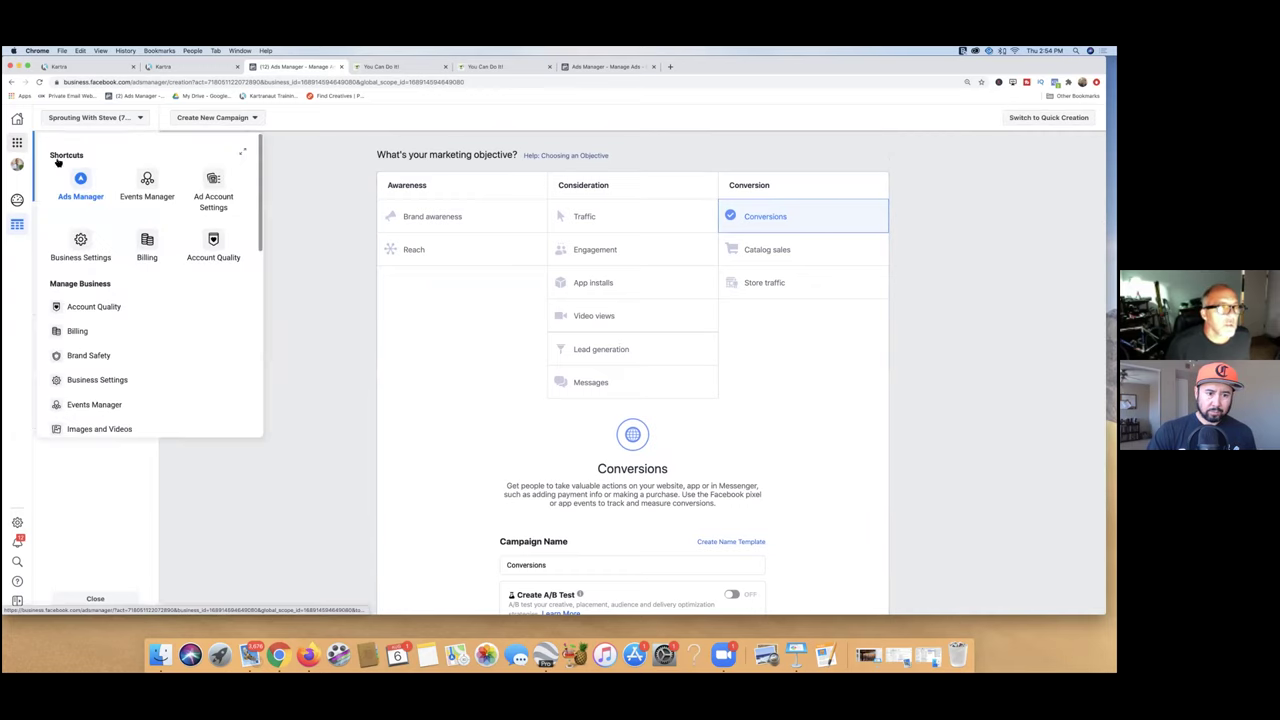
click(78, 178)
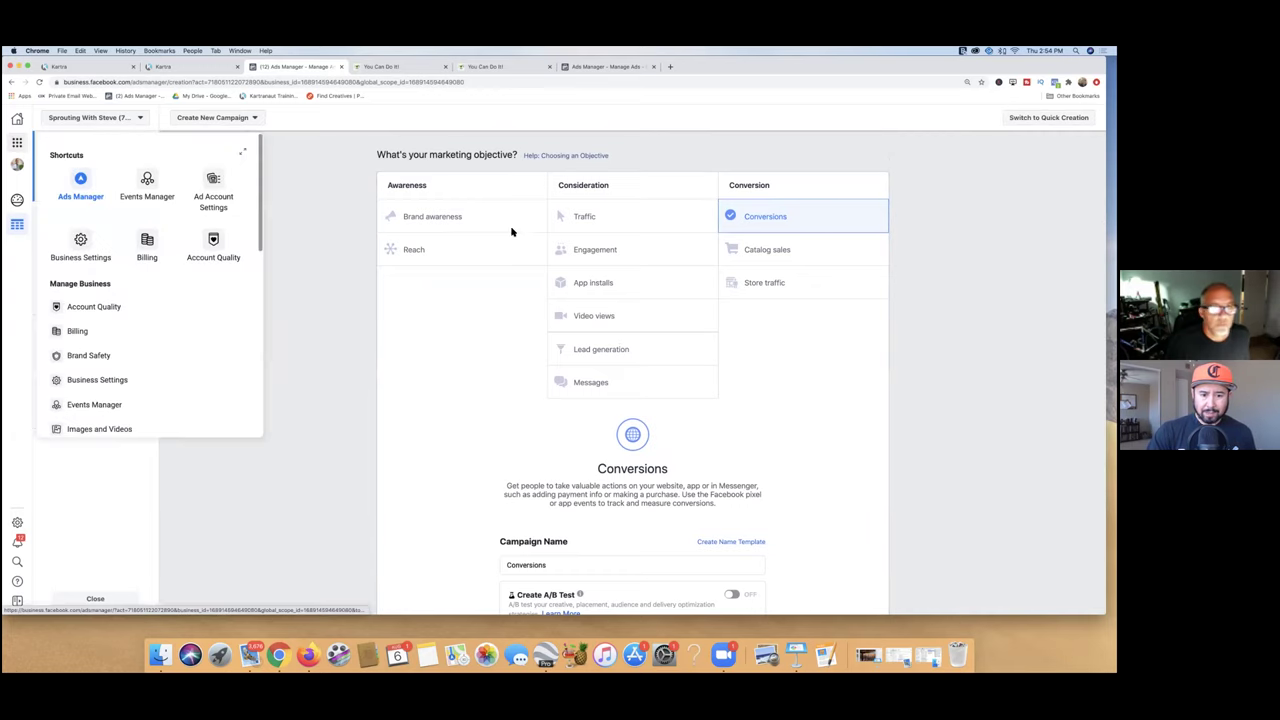
click(657, 297)
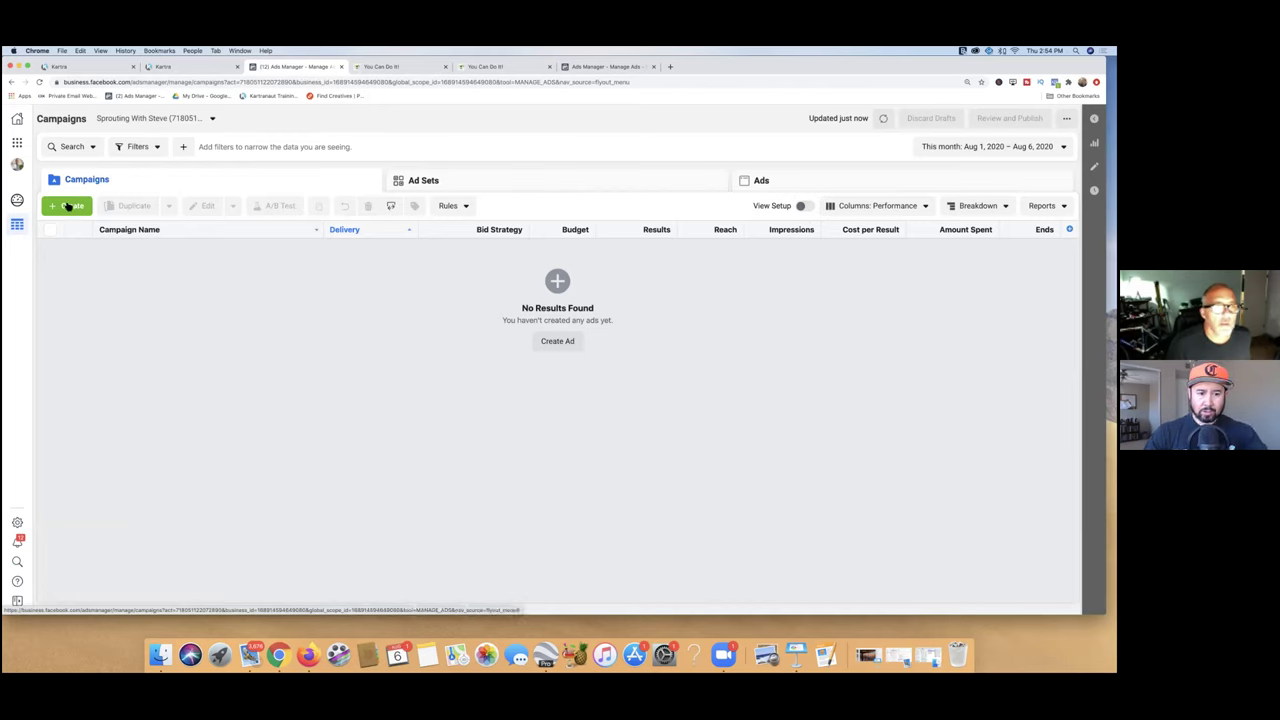
Step: Create a new campaign with the Conversions objective, named Conversions-First Main Landing Page Video Ad, and continue to its ad set
click(68, 205)
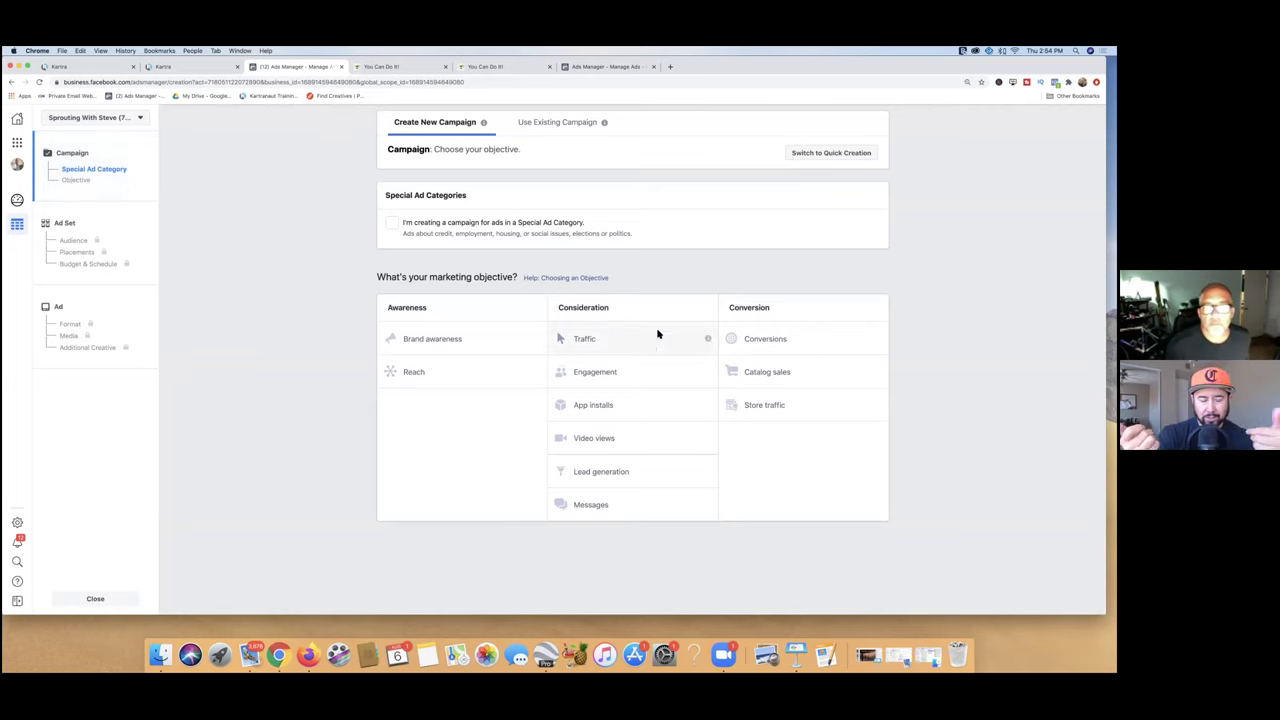
click(751, 341)
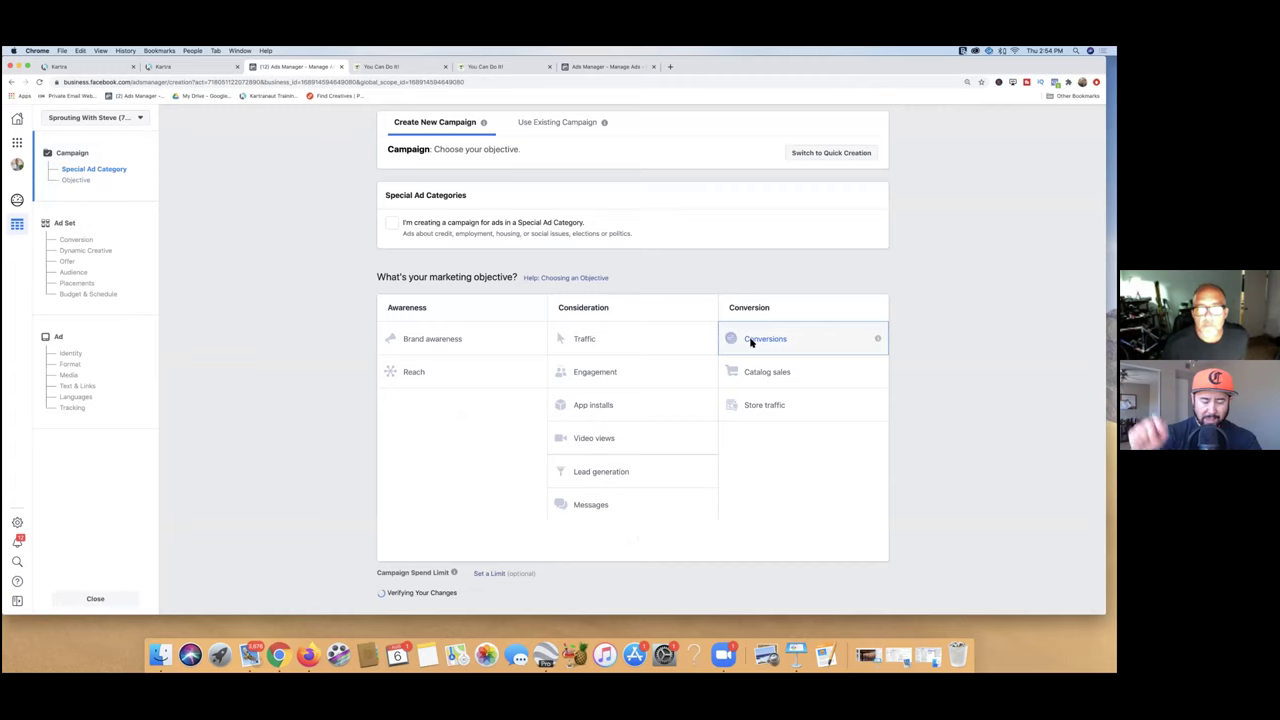
scroll(591, 383, down, 1)
scroll(571, 420, down, 5)
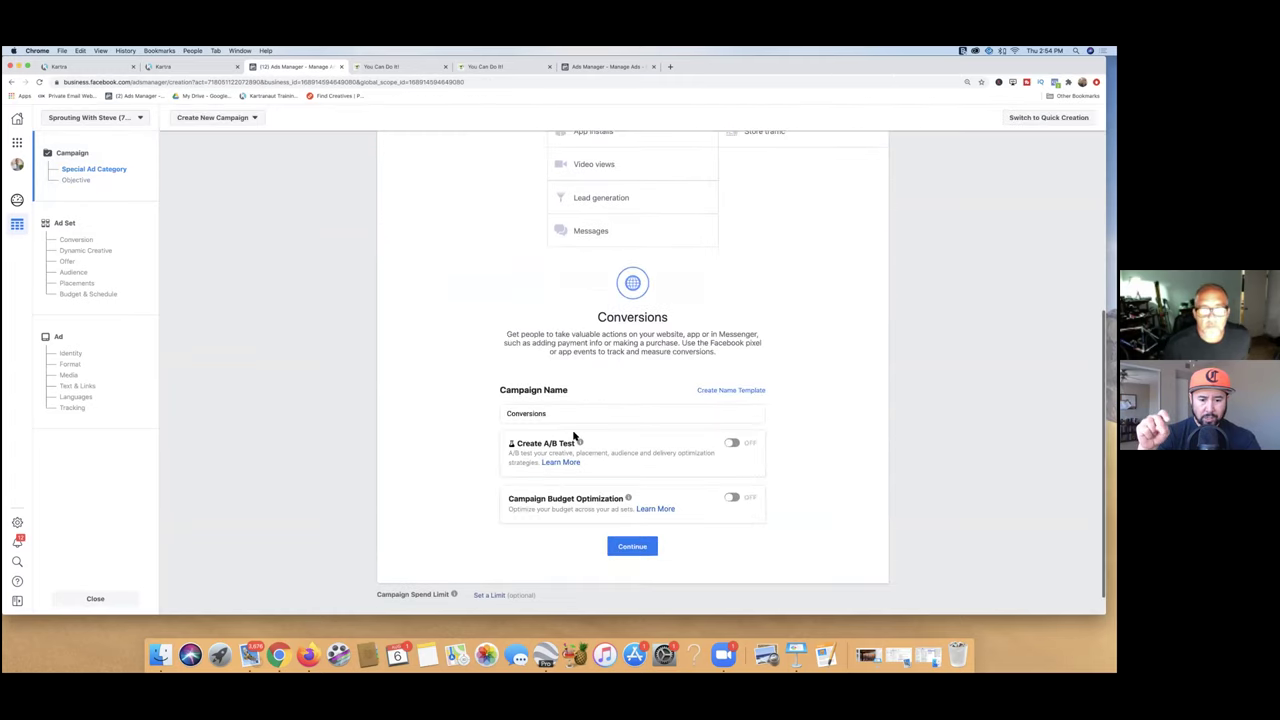
scroll(552, 412, down, 1)
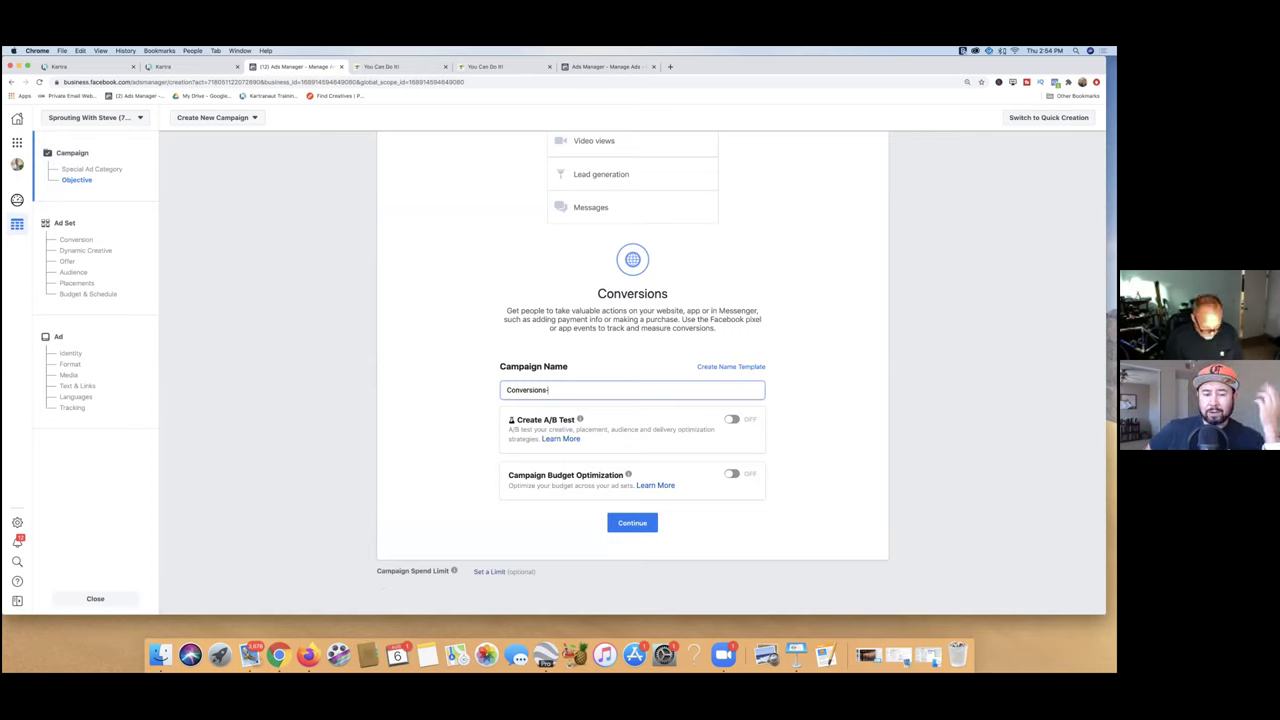
text(First)
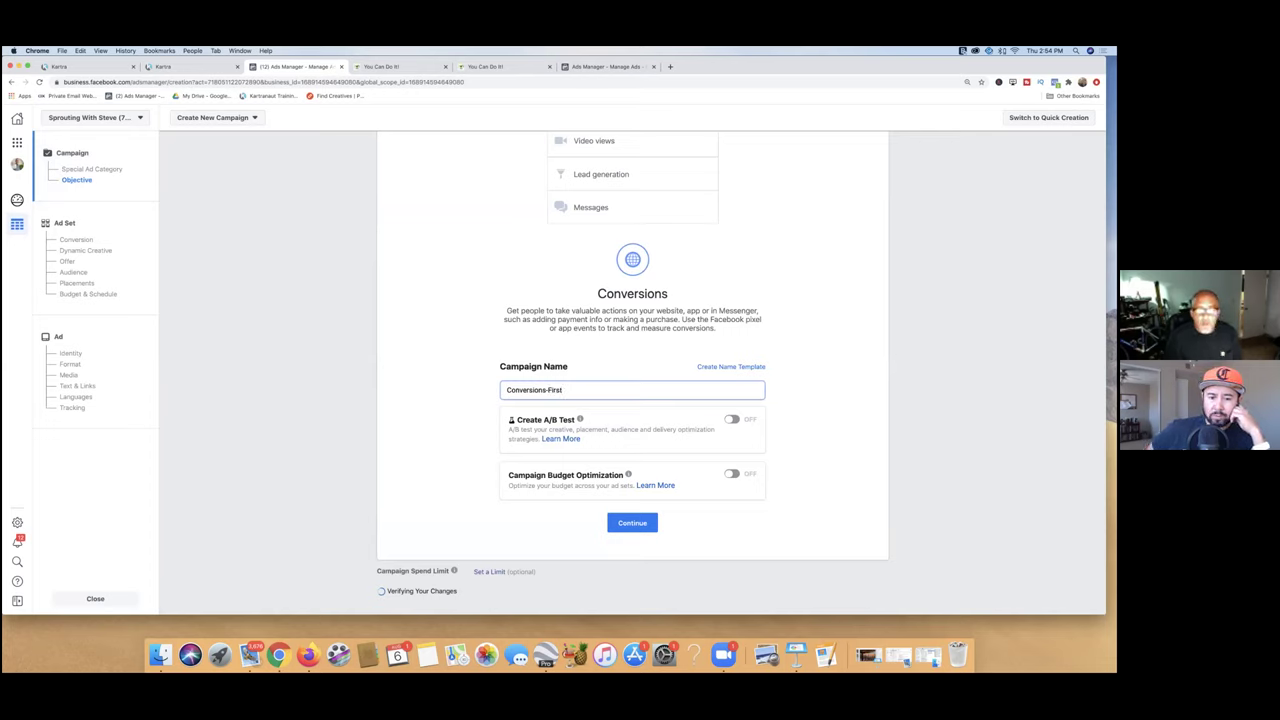
text( Main)
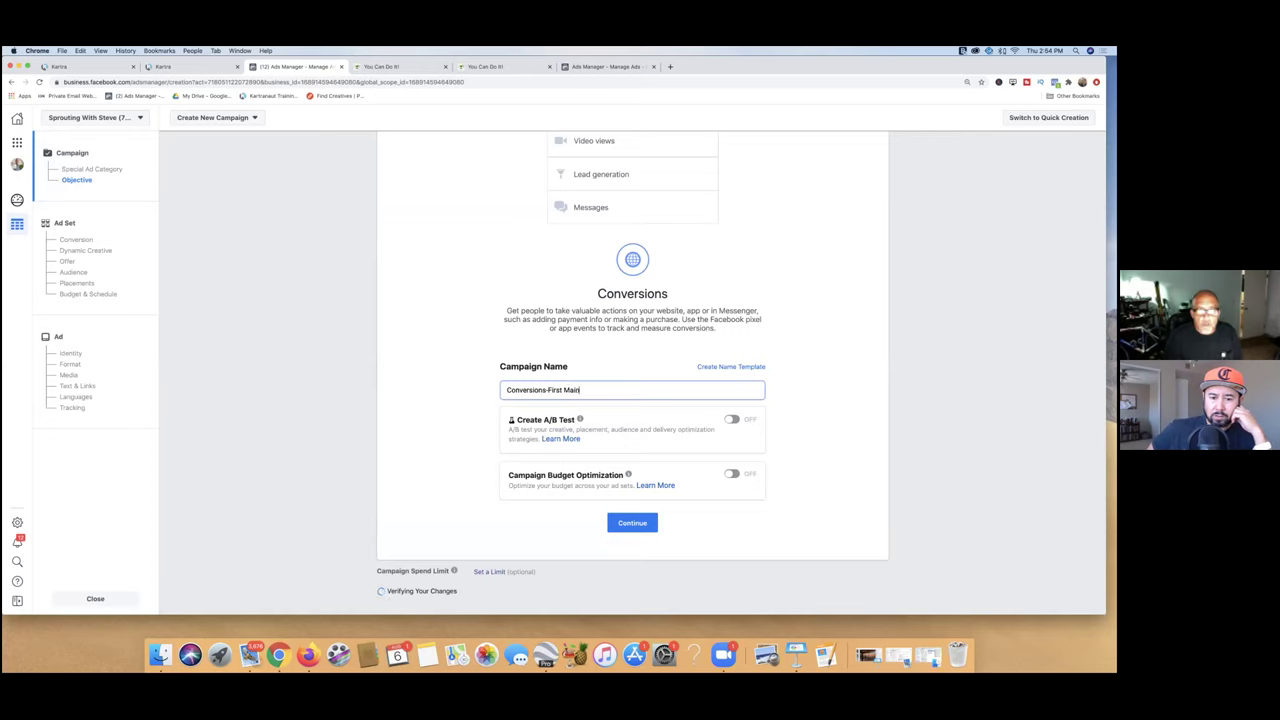
text( Landing Page Video)
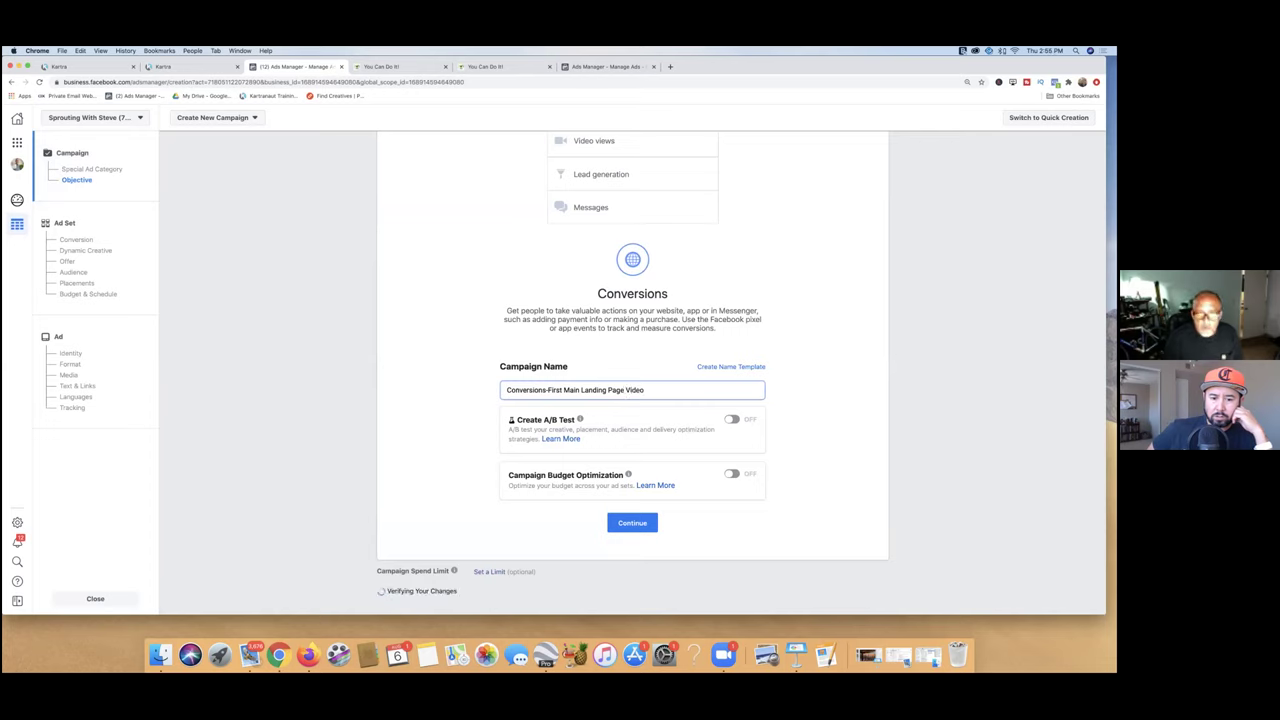
text( Ad)
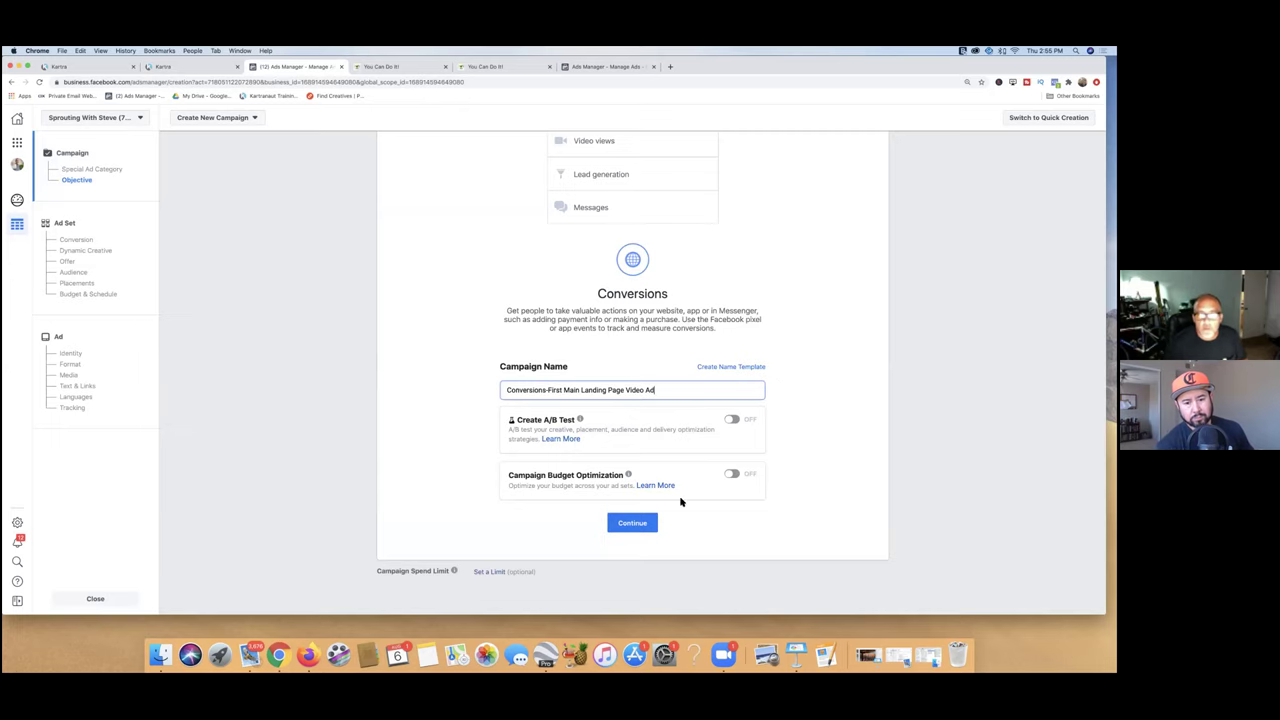
click(632, 523)
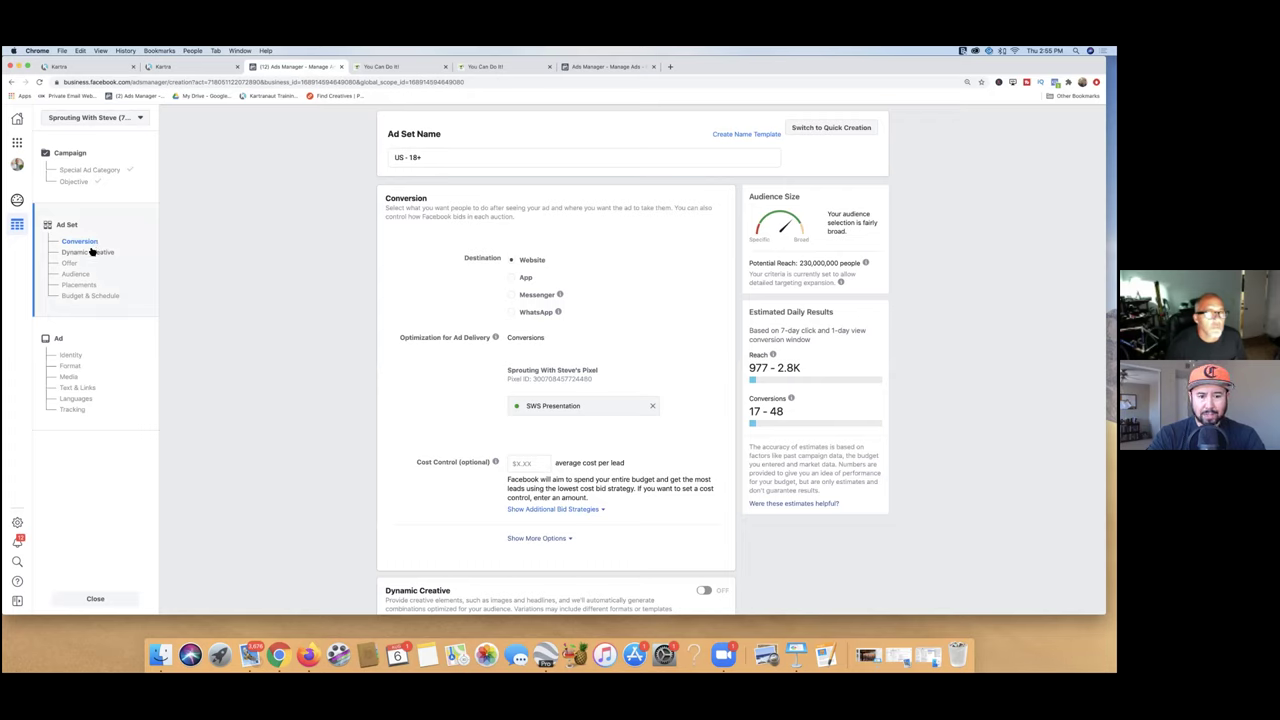
Step: Replace the ad set's default name with First Ad-
click(426, 157)
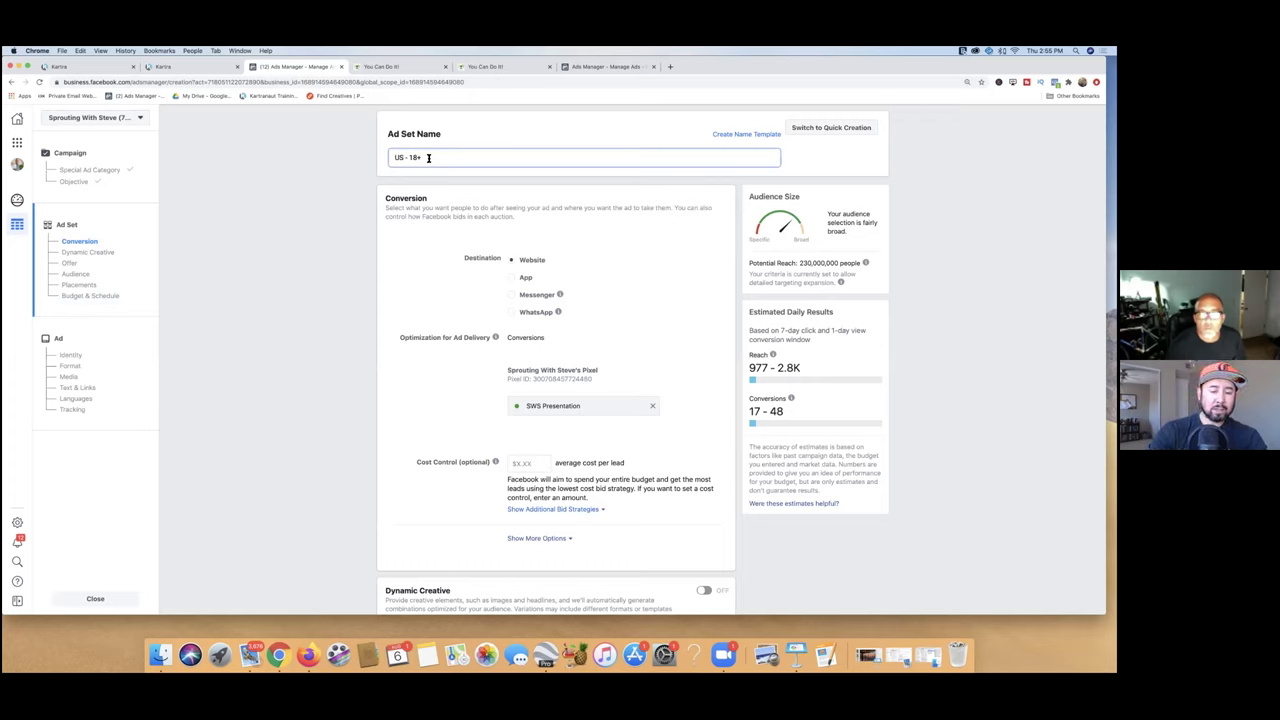
triple_click(400, 157)
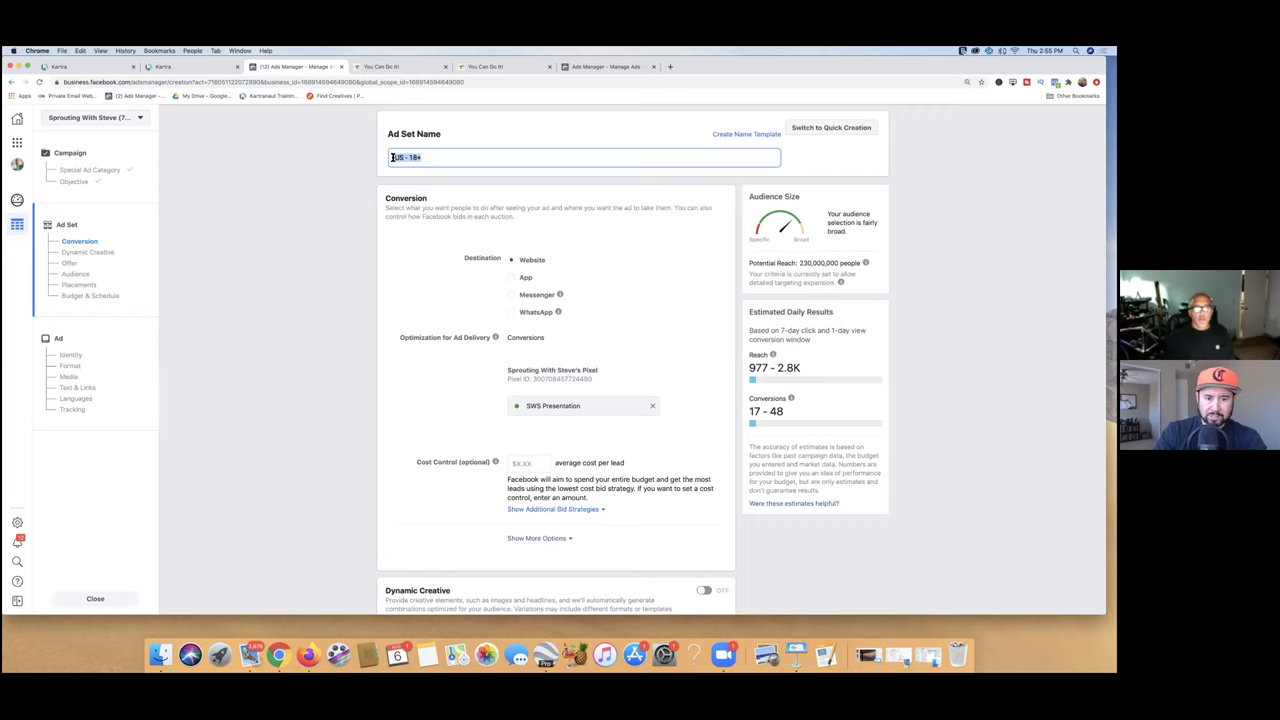
text(Fist)
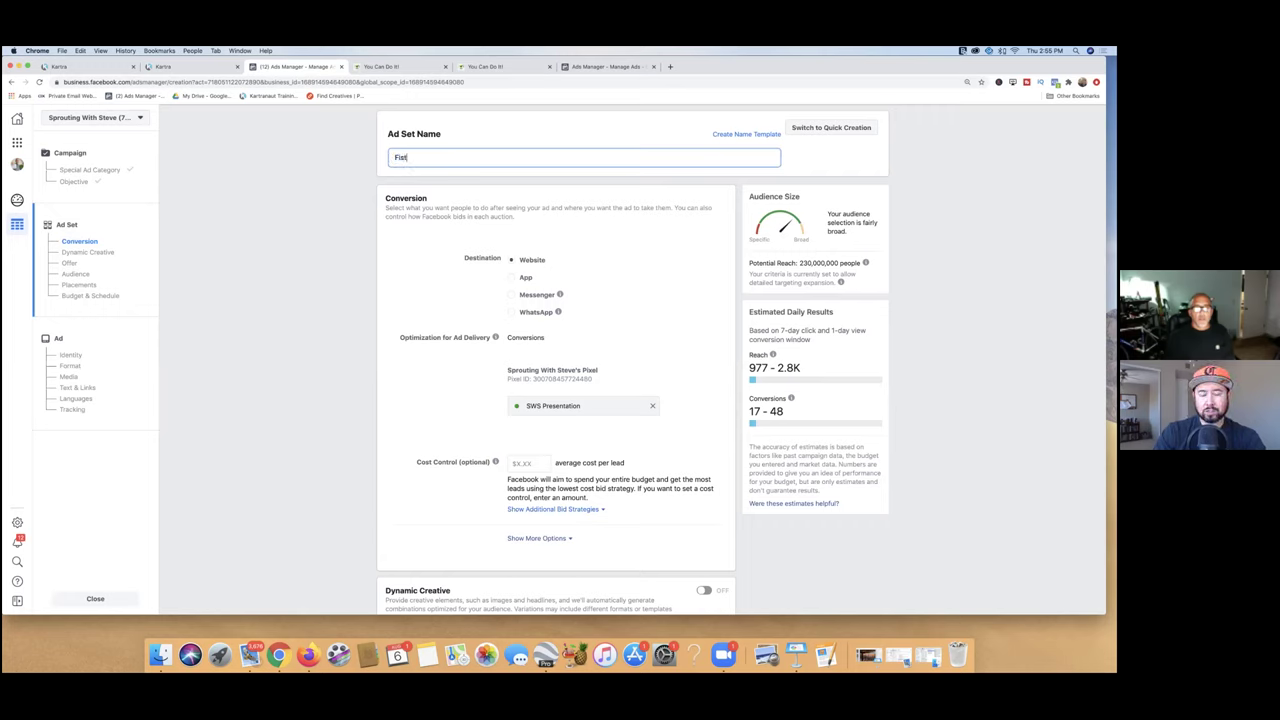
key(BackSpace)
key(BackSpace)
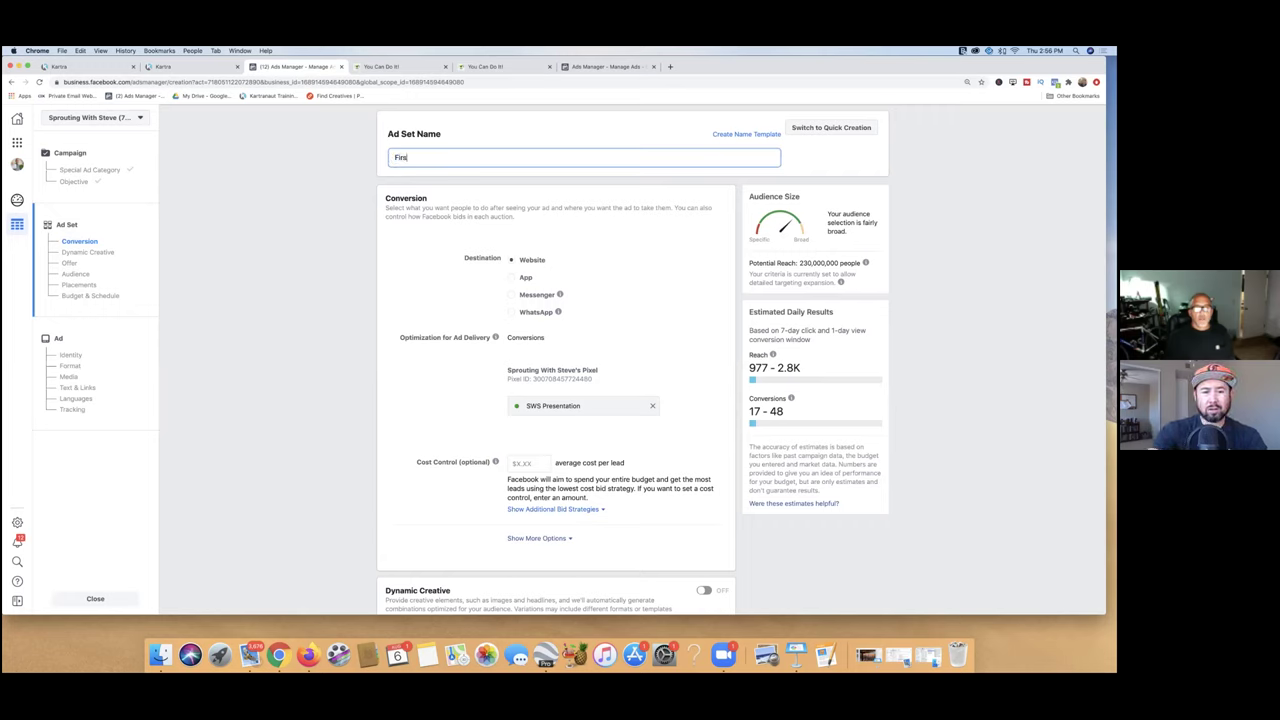
text(rst Ad-100)
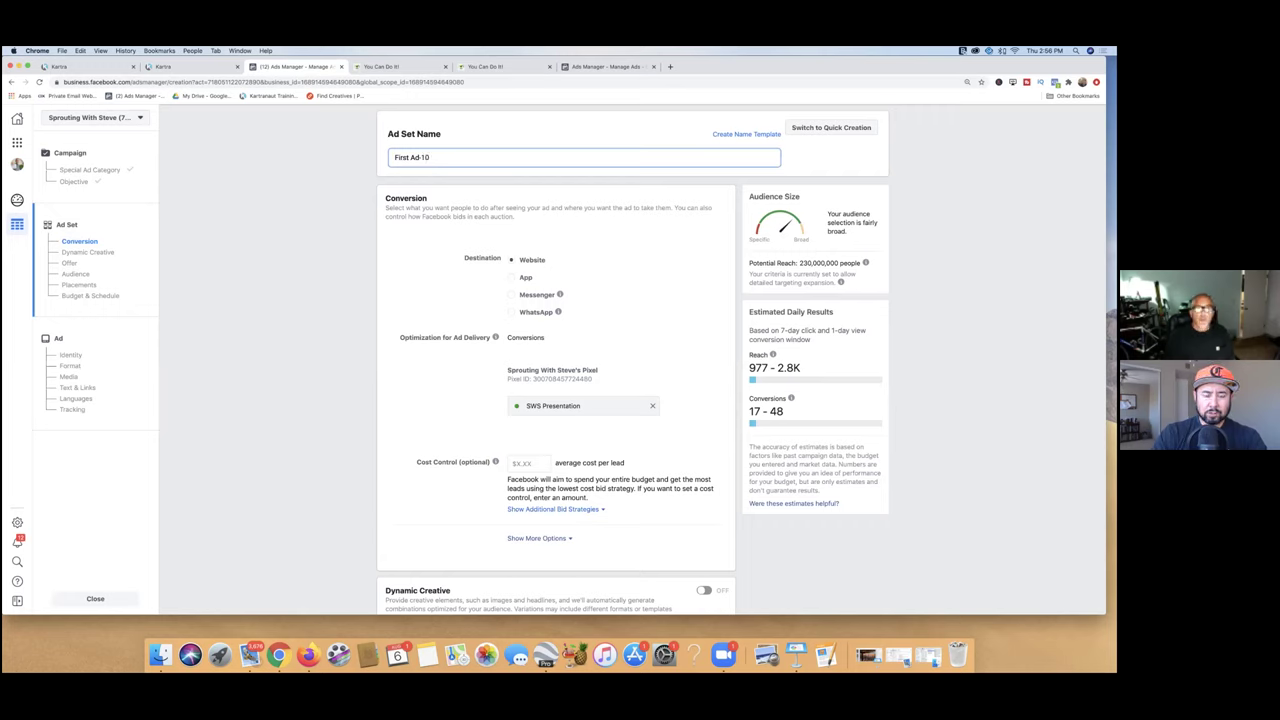
key(BackSpace)
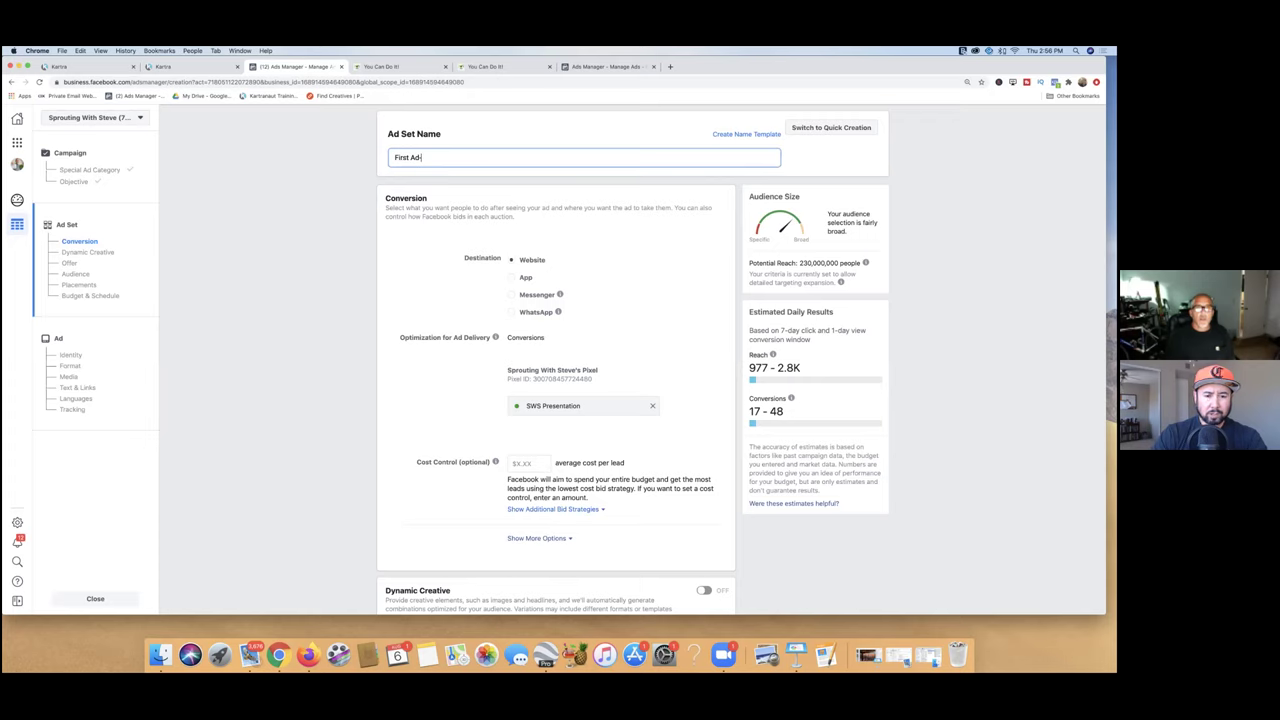
key(BackSpace)
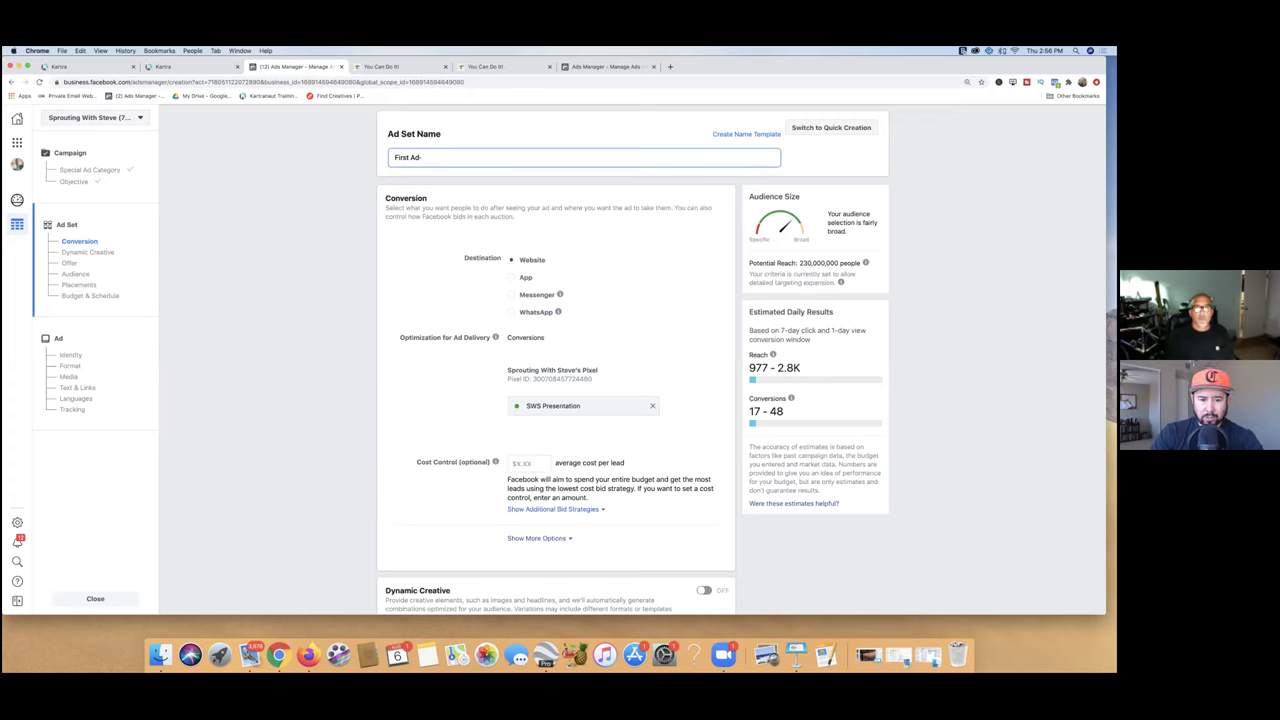
key(BackSpace)
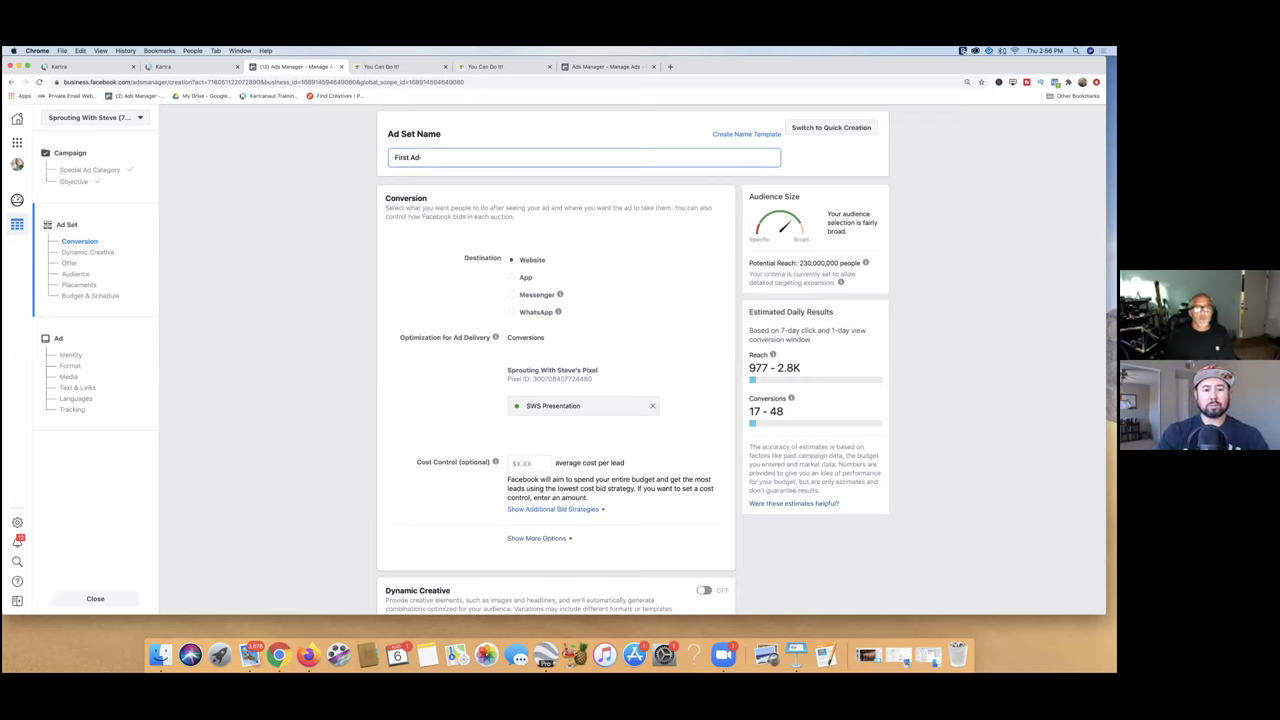
key(BackSpace)
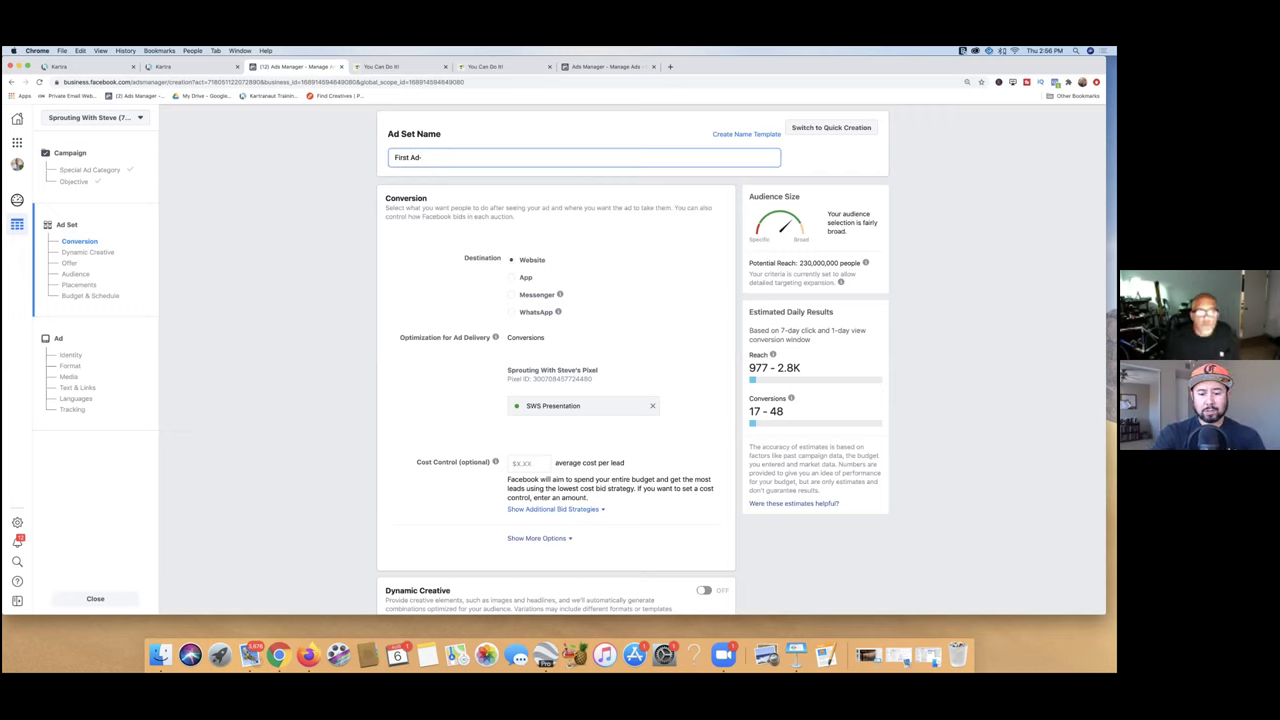
text(-)
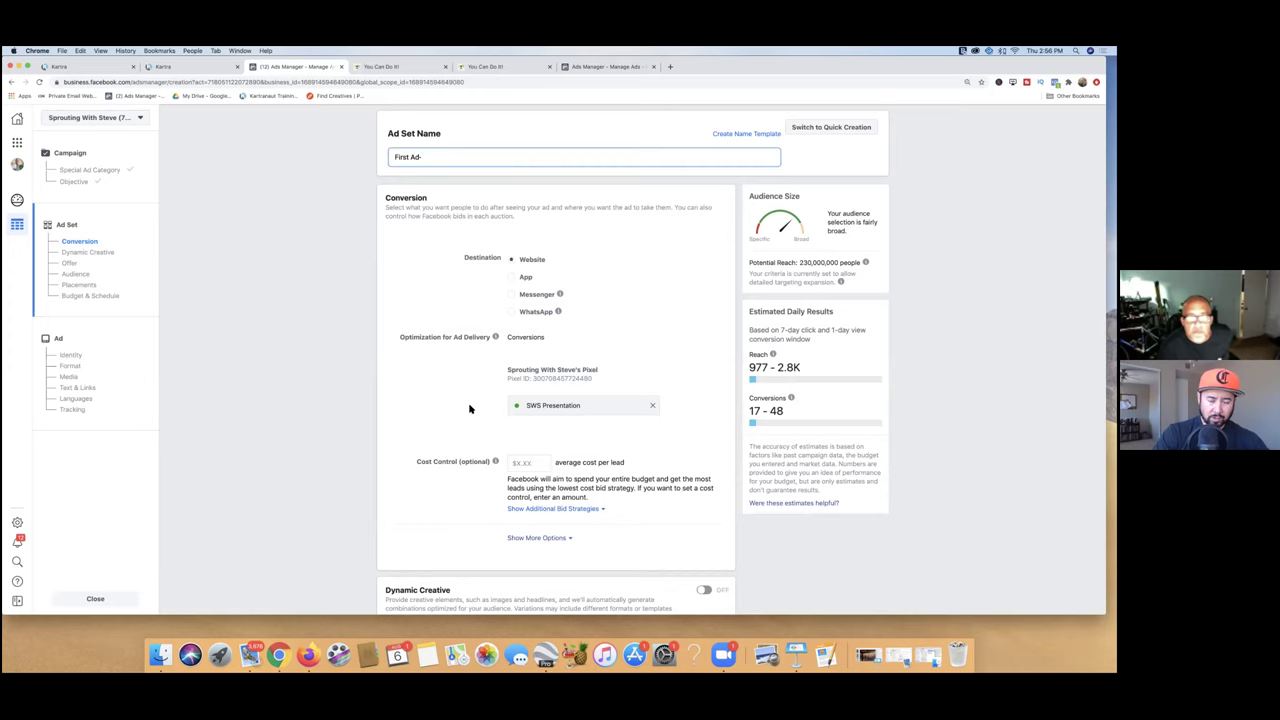
Step: Clear the ad set's conversion event and choose SWS Presentation again from the active events
click(652, 409)
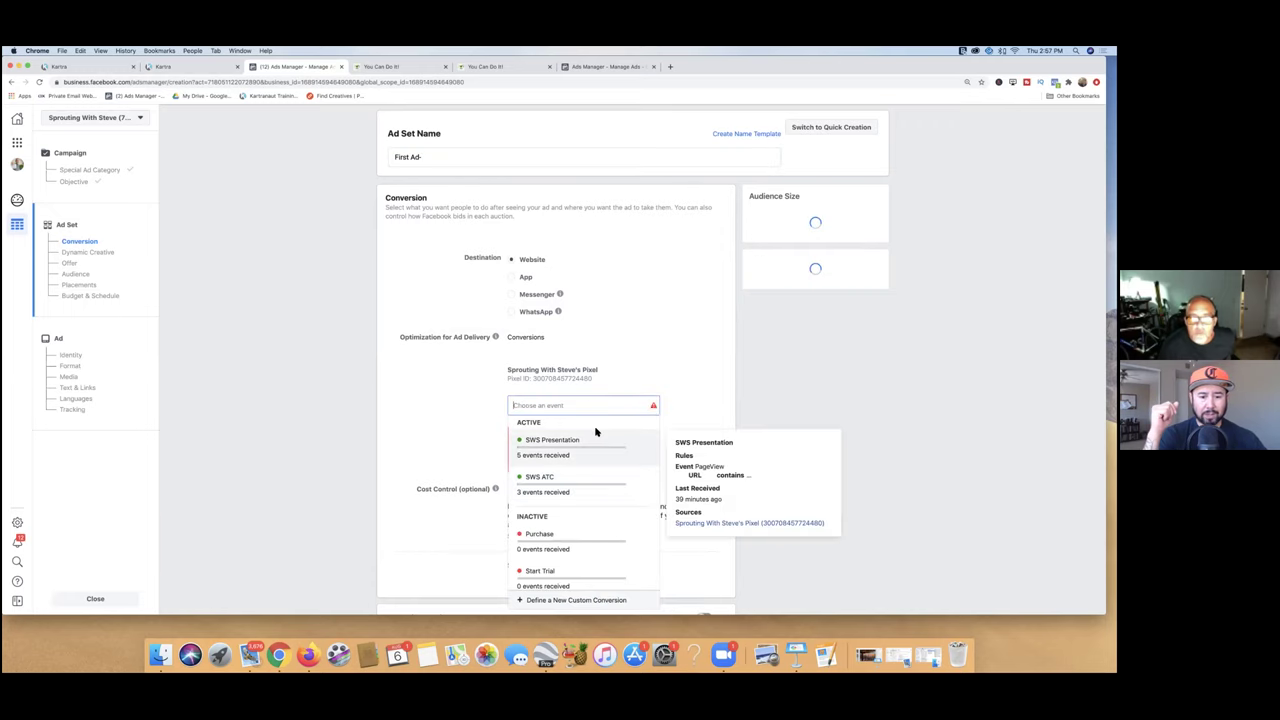
mouse_move(588, 441)
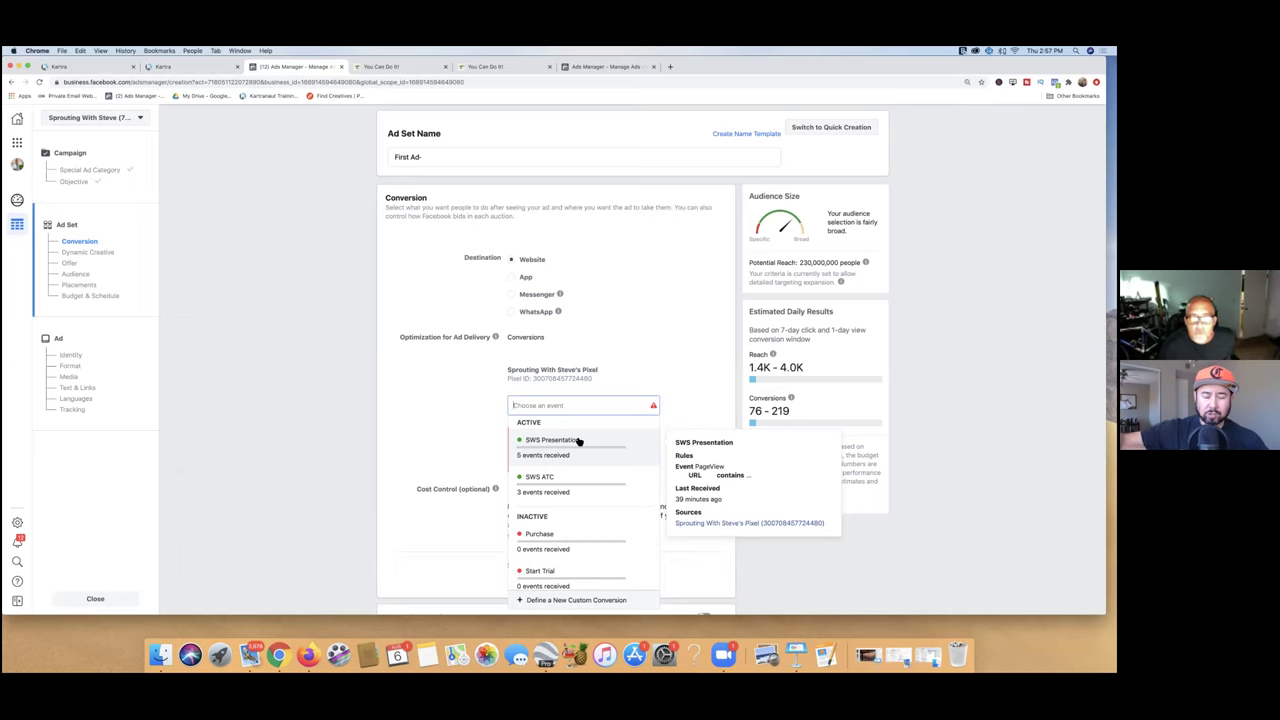
click(578, 441)
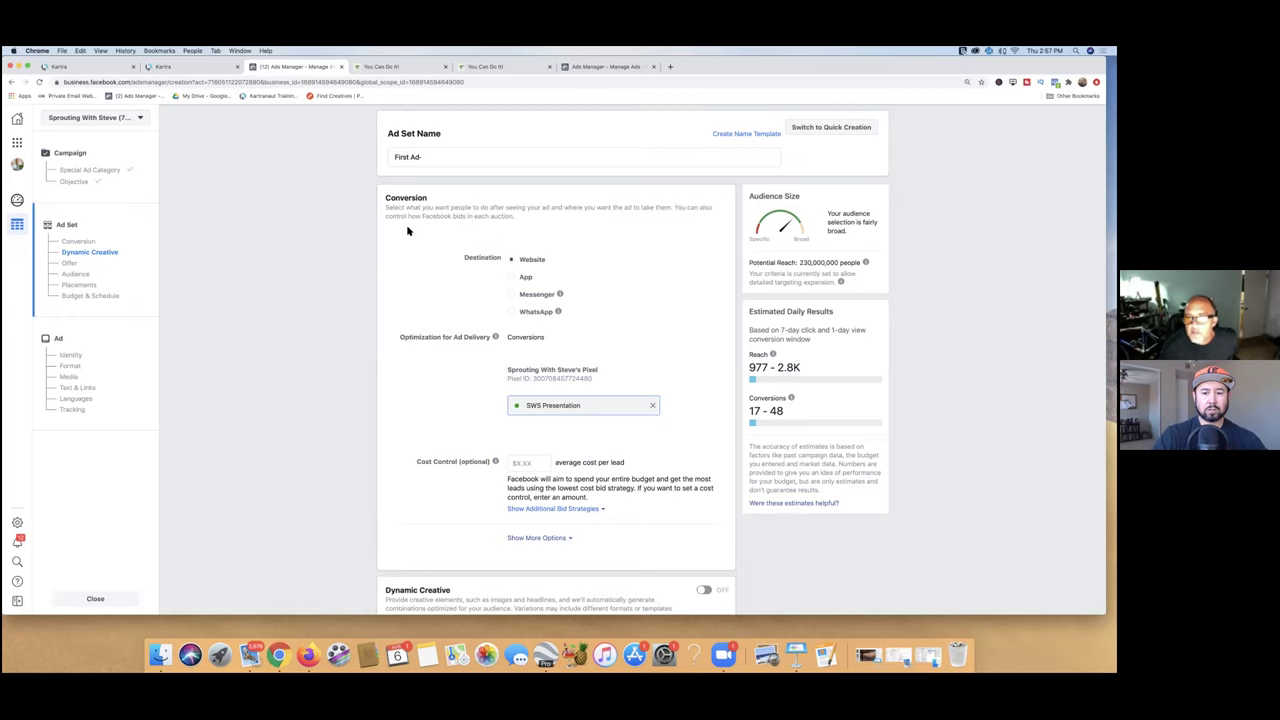
Step: Check the available custom audiences in the ad set's Audience section and add the exclusion field for custom audiences
scroll(407, 231, down, 1)
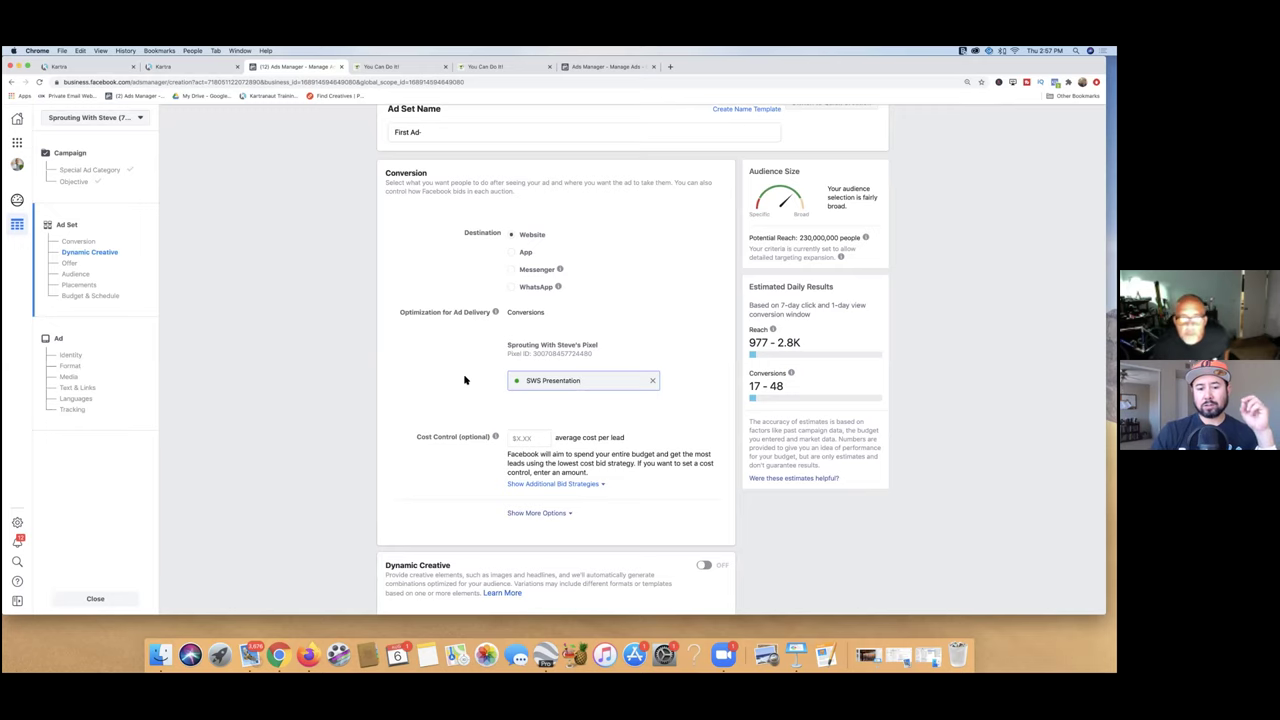
scroll(505, 357, up, 1)
scroll(491, 428, down, 1)
scroll(490, 428, down, 4)
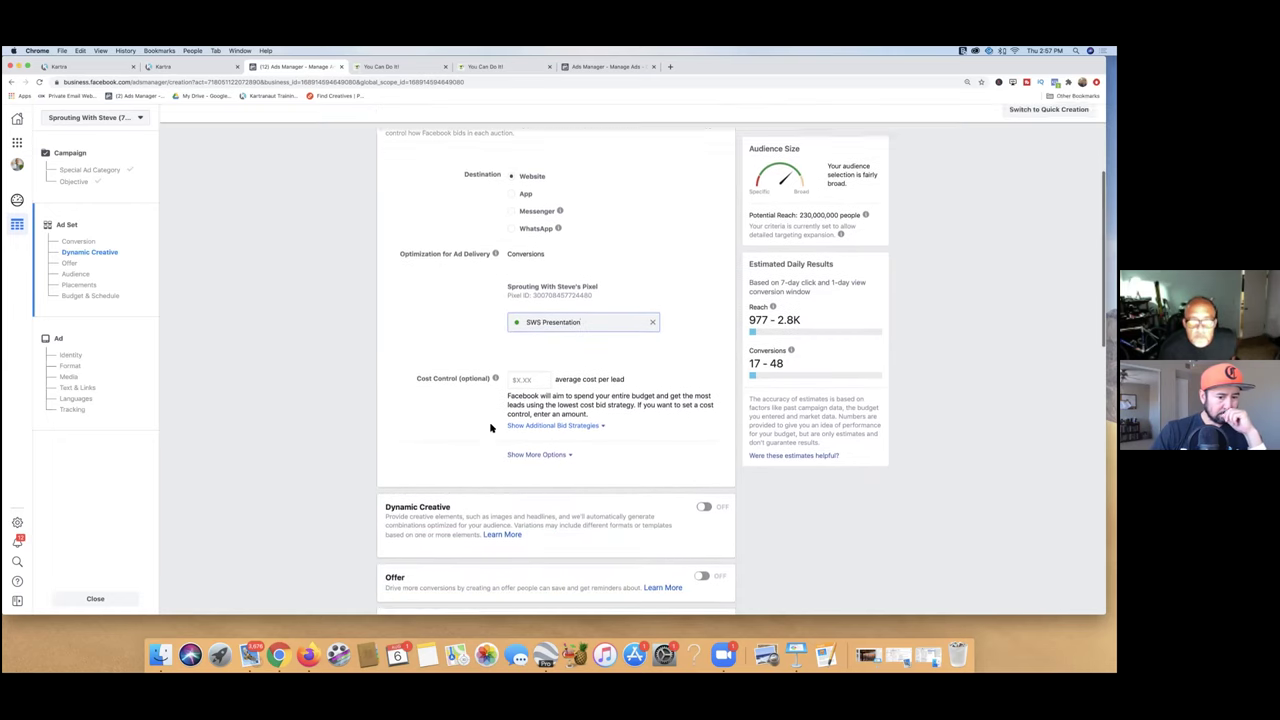
scroll(490, 428, down, 3)
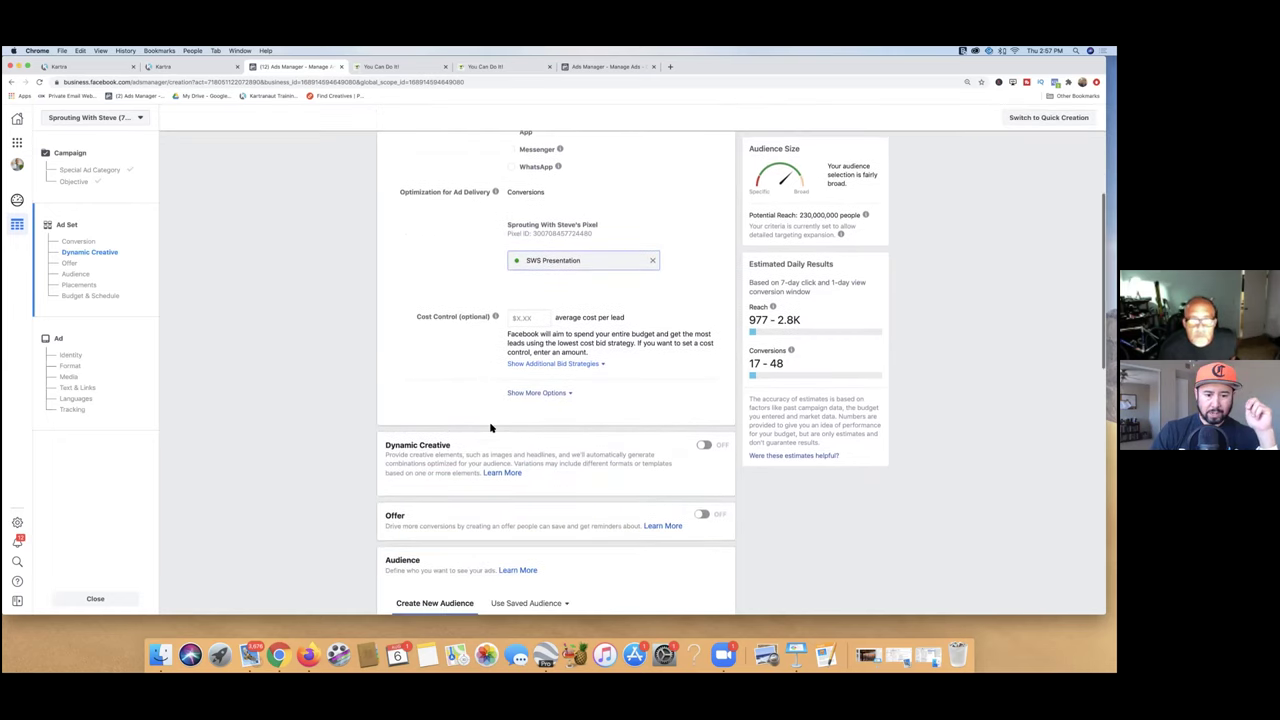
scroll(490, 428, down, 7)
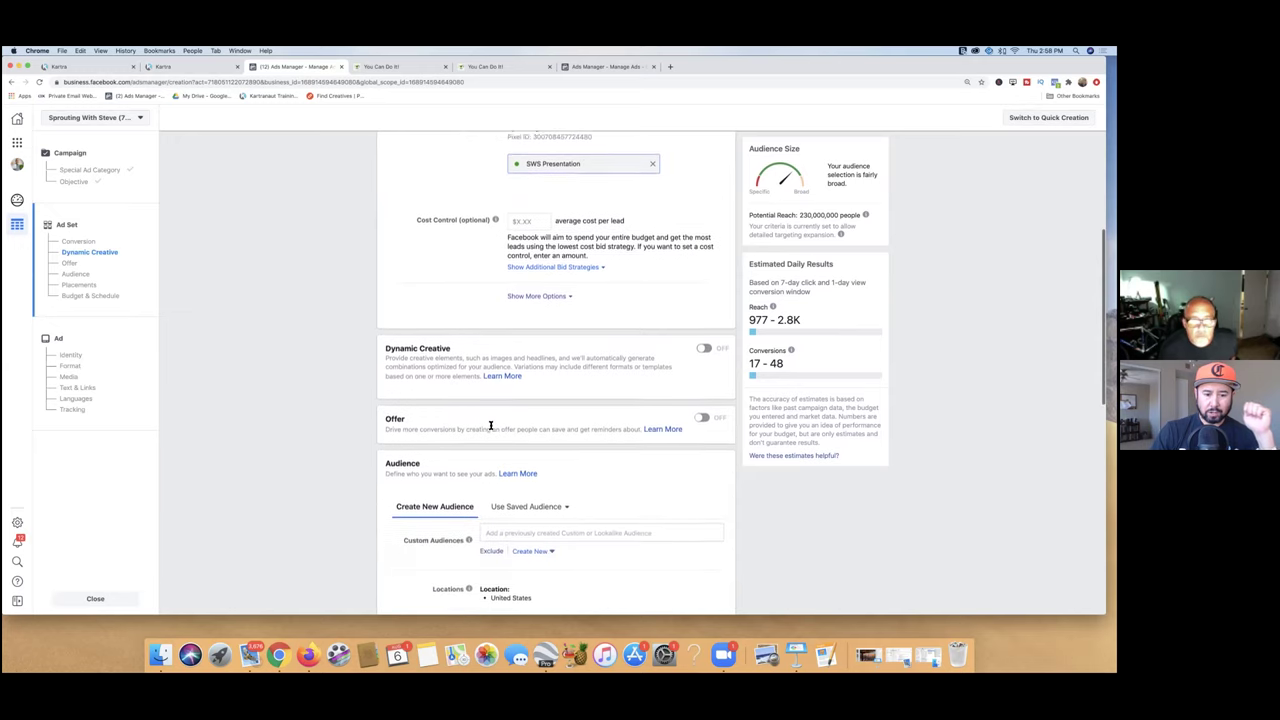
scroll(492, 428, down, 2)
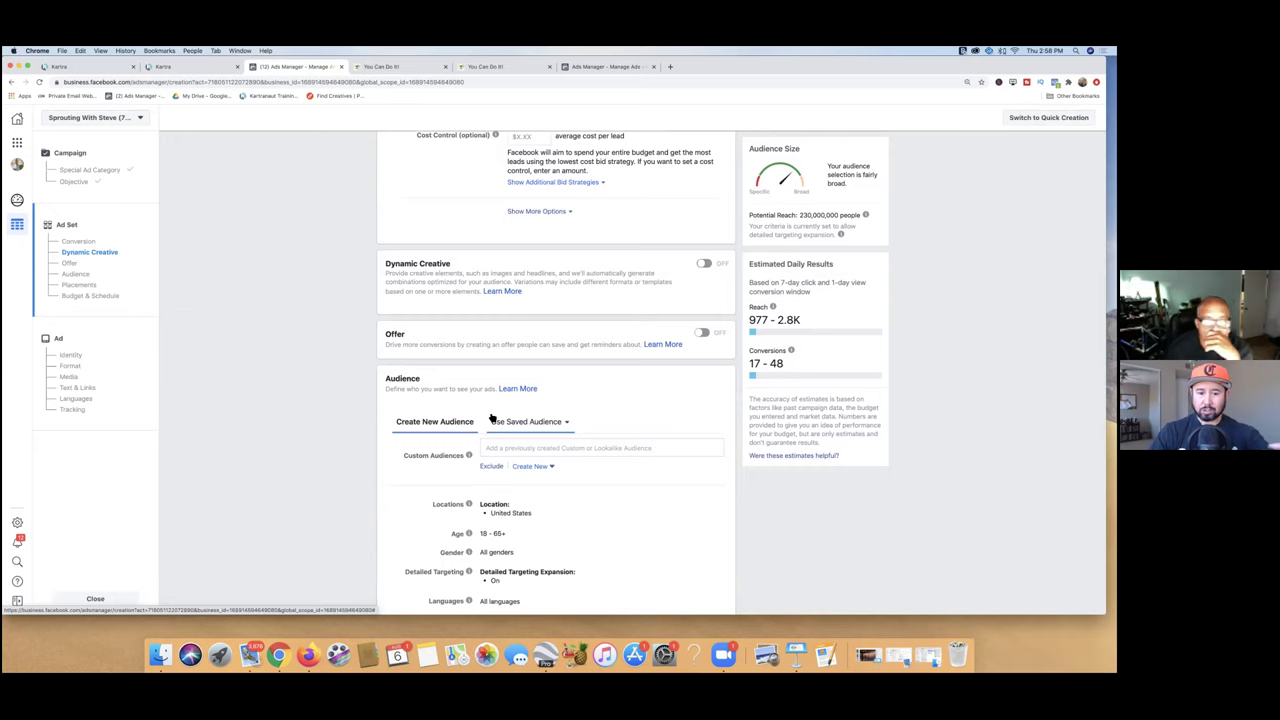
scroll(491, 417, down, 3)
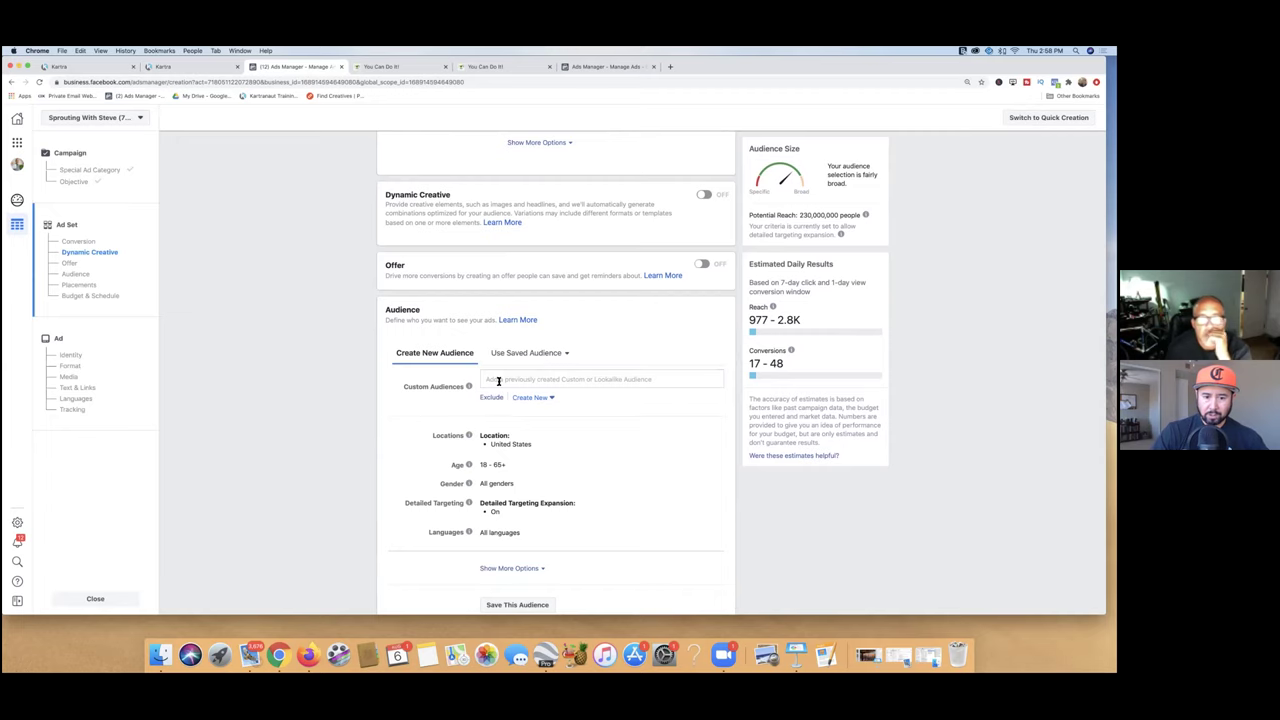
click(498, 381)
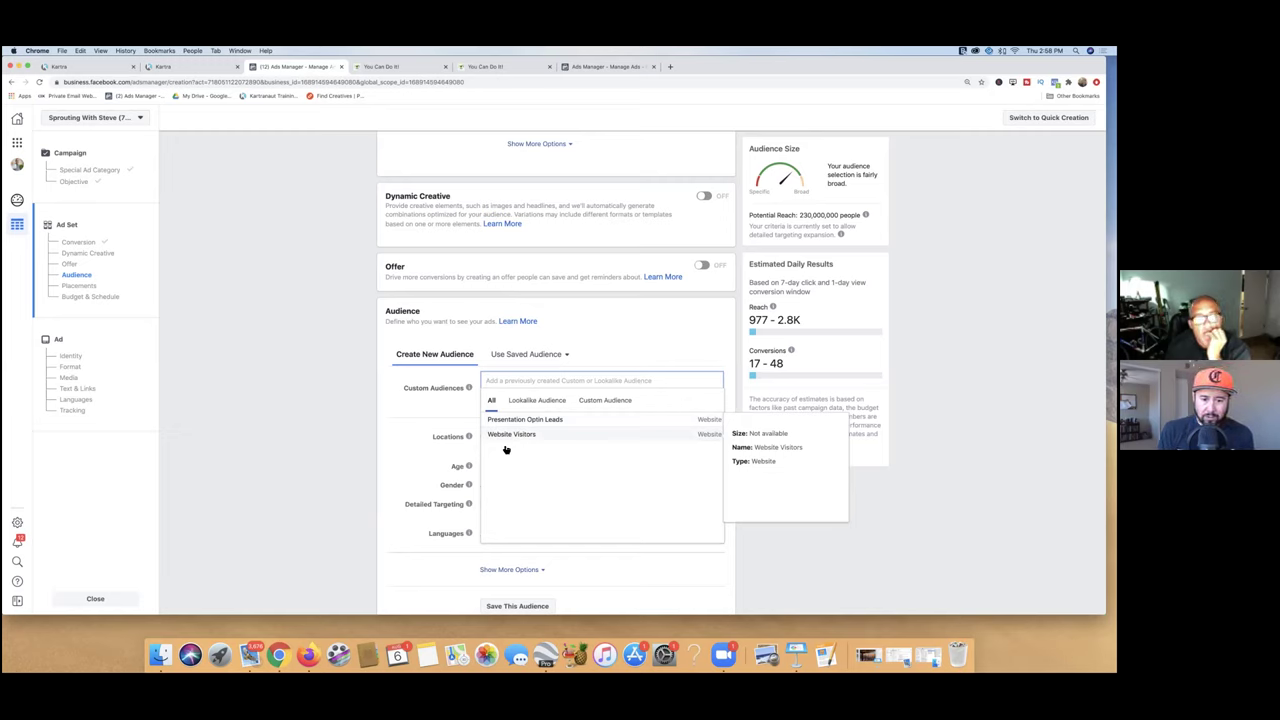
click(464, 410)
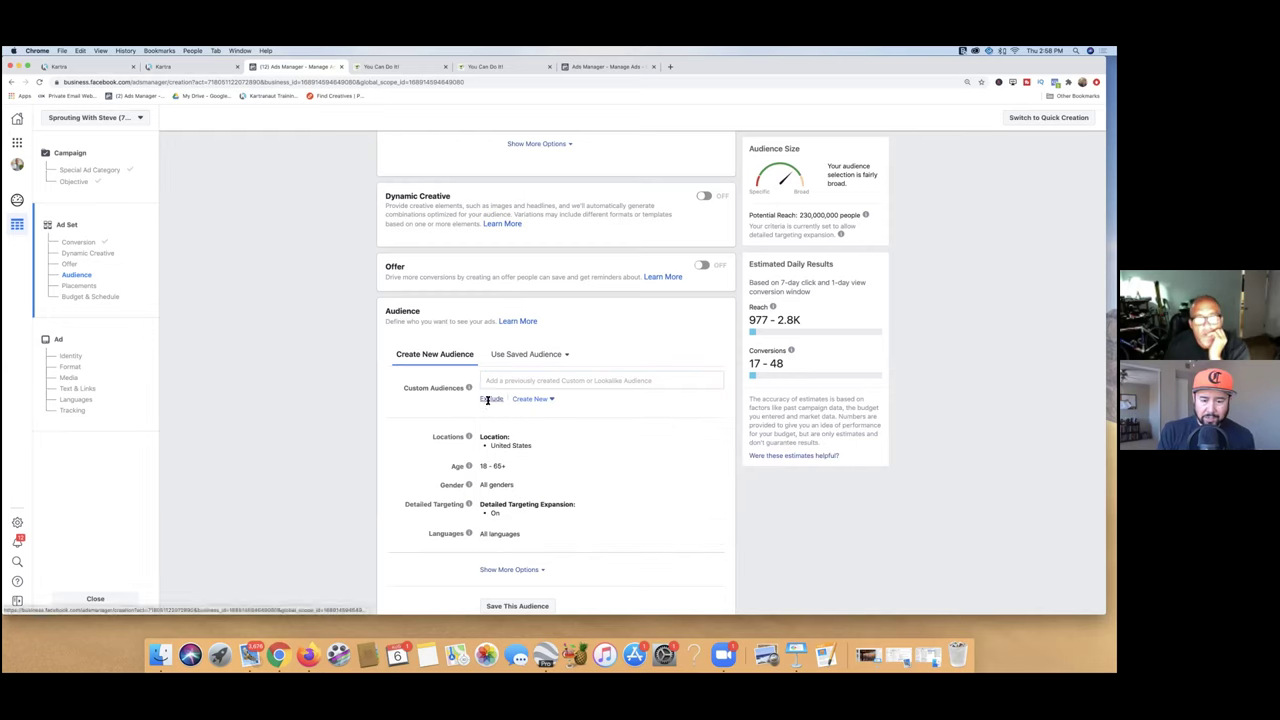
click(488, 400)
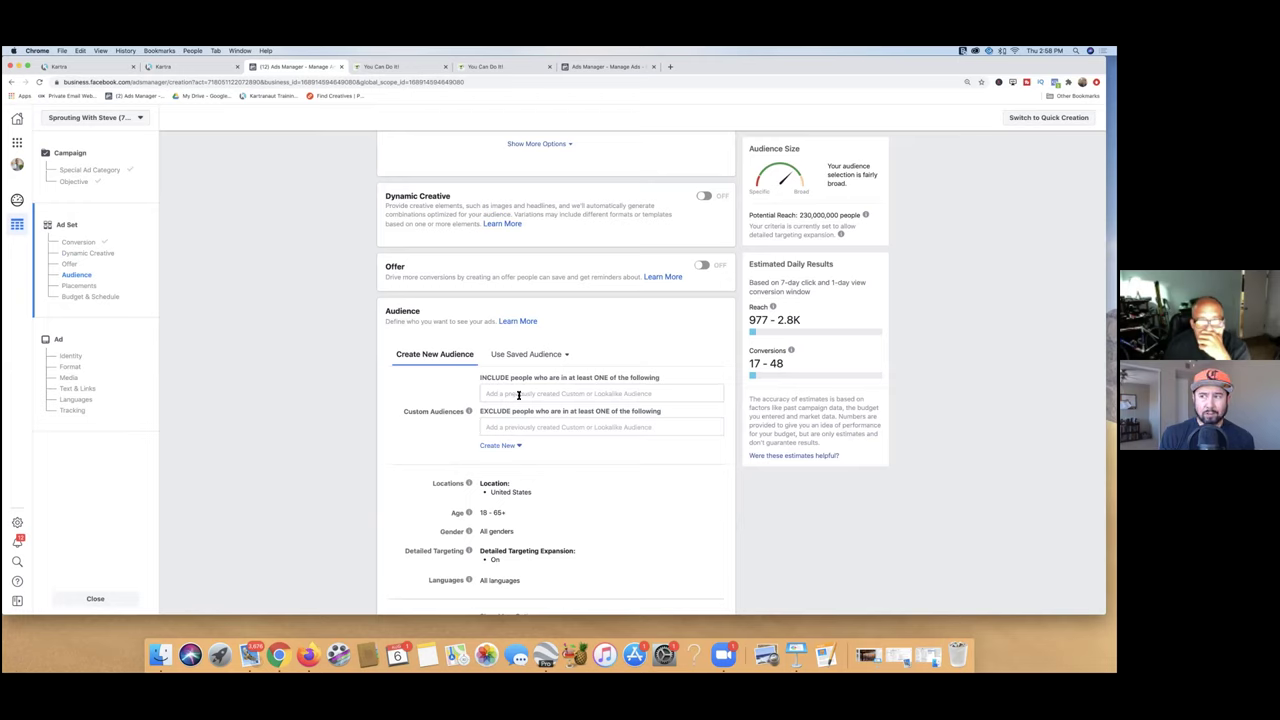
Step: Set the minimum age of the ad set's audience to 30
scroll(463, 427, down, 2)
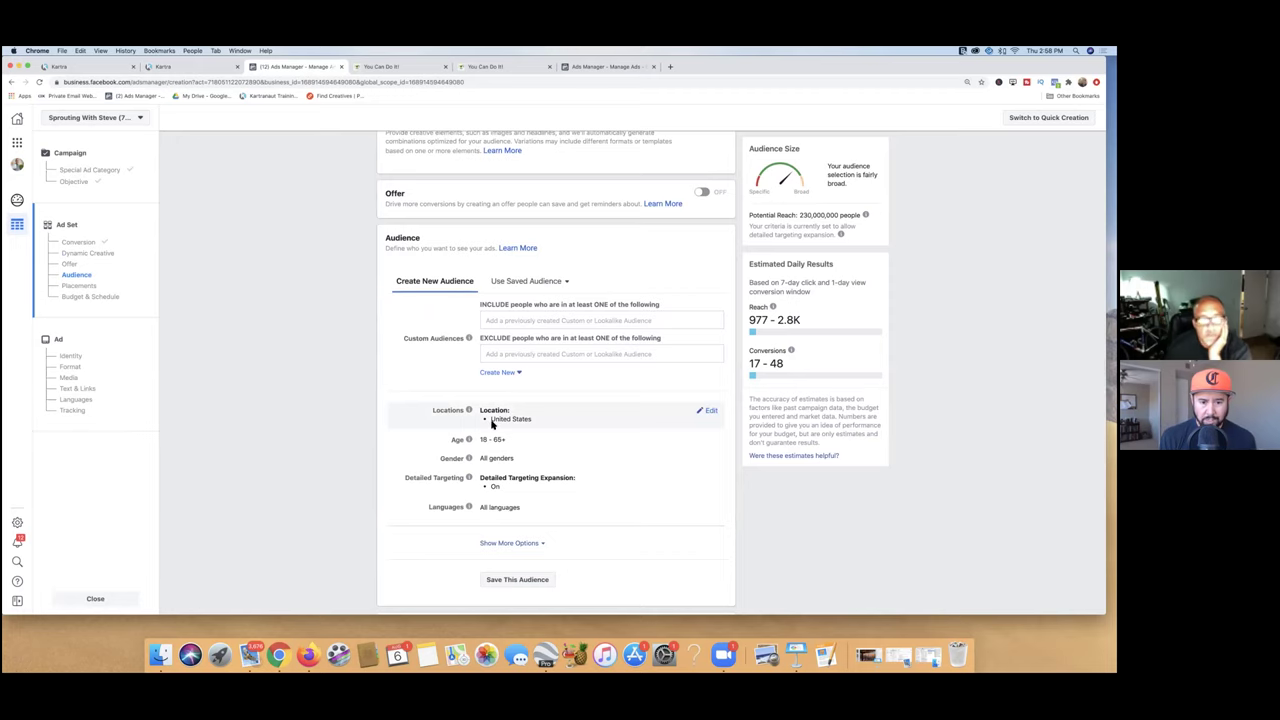
scroll(500, 427, down, 1)
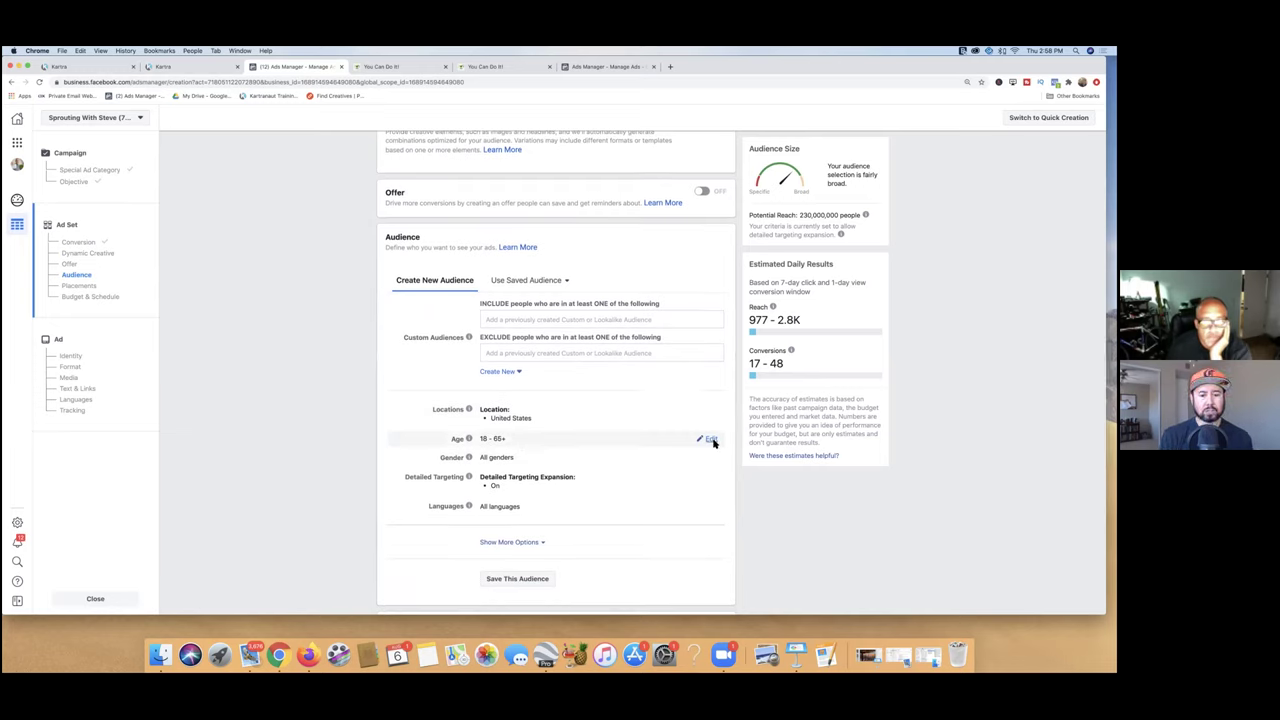
click(711, 441)
click(496, 440)
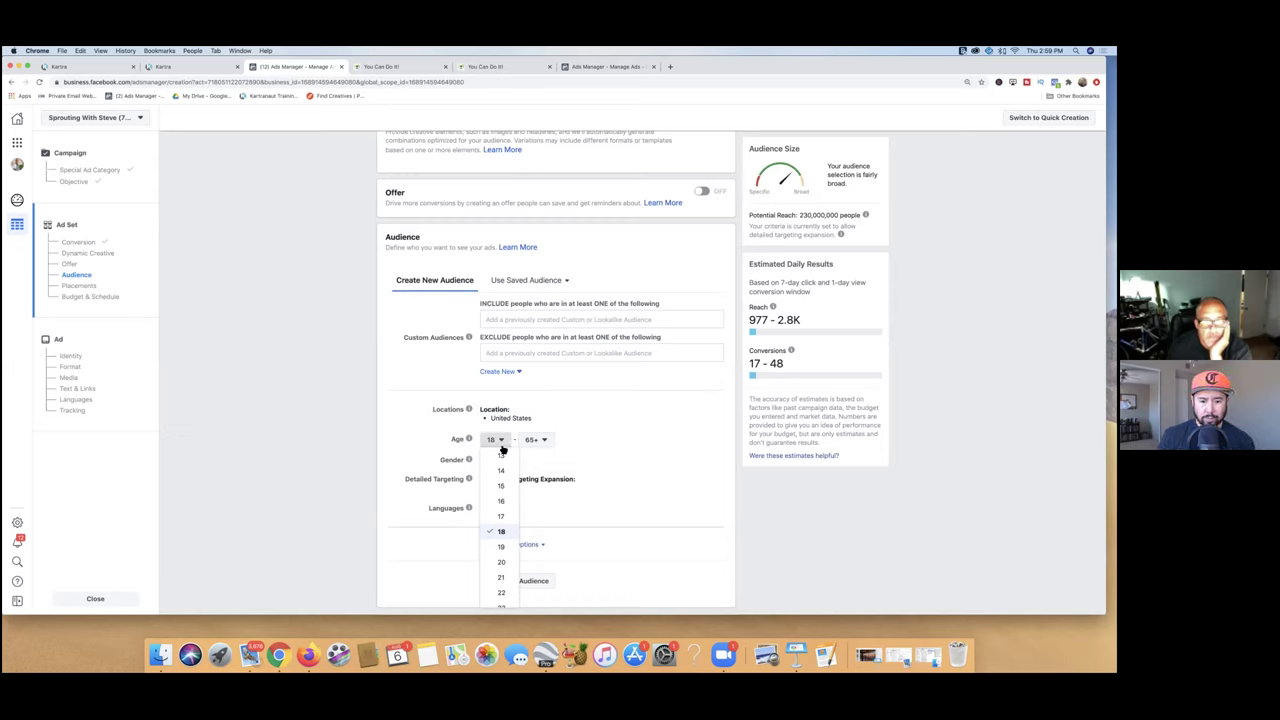
scroll(501, 458, down, 5)
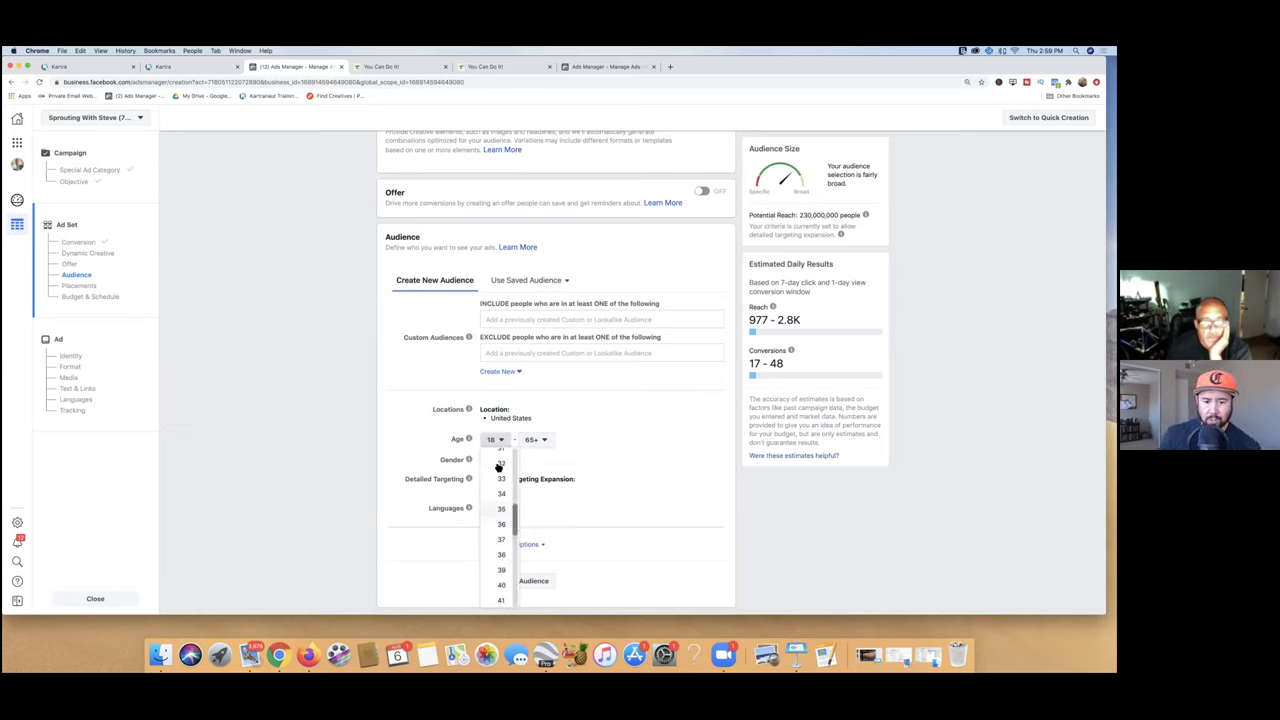
click(499, 461)
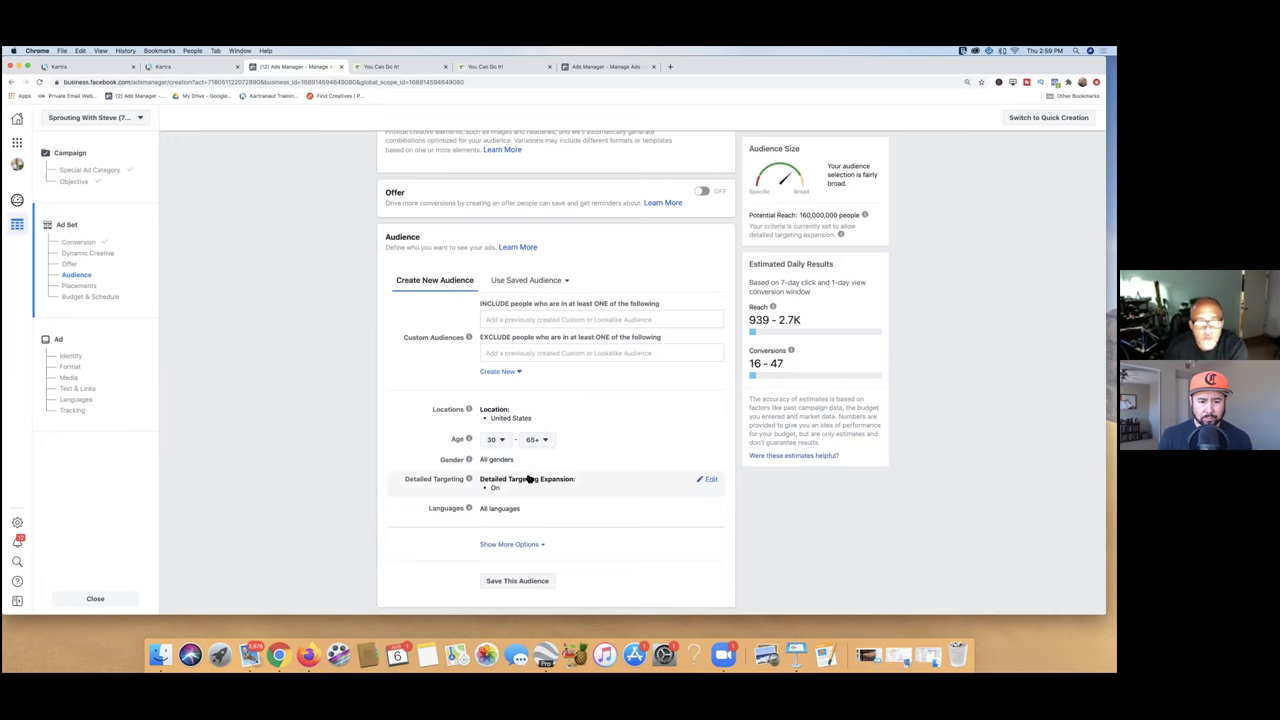
Step: Open the audience's detailed targeting for editing
scroll(528, 480, down, 2)
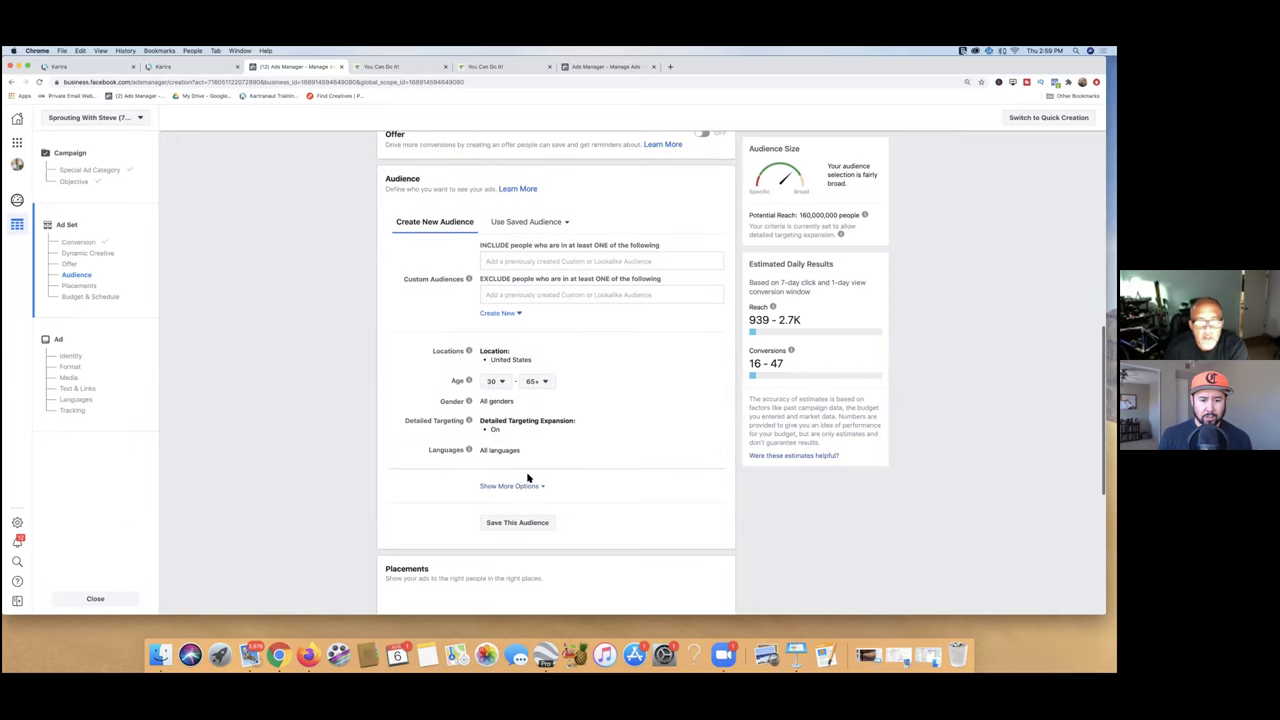
scroll(546, 477, down, 1)
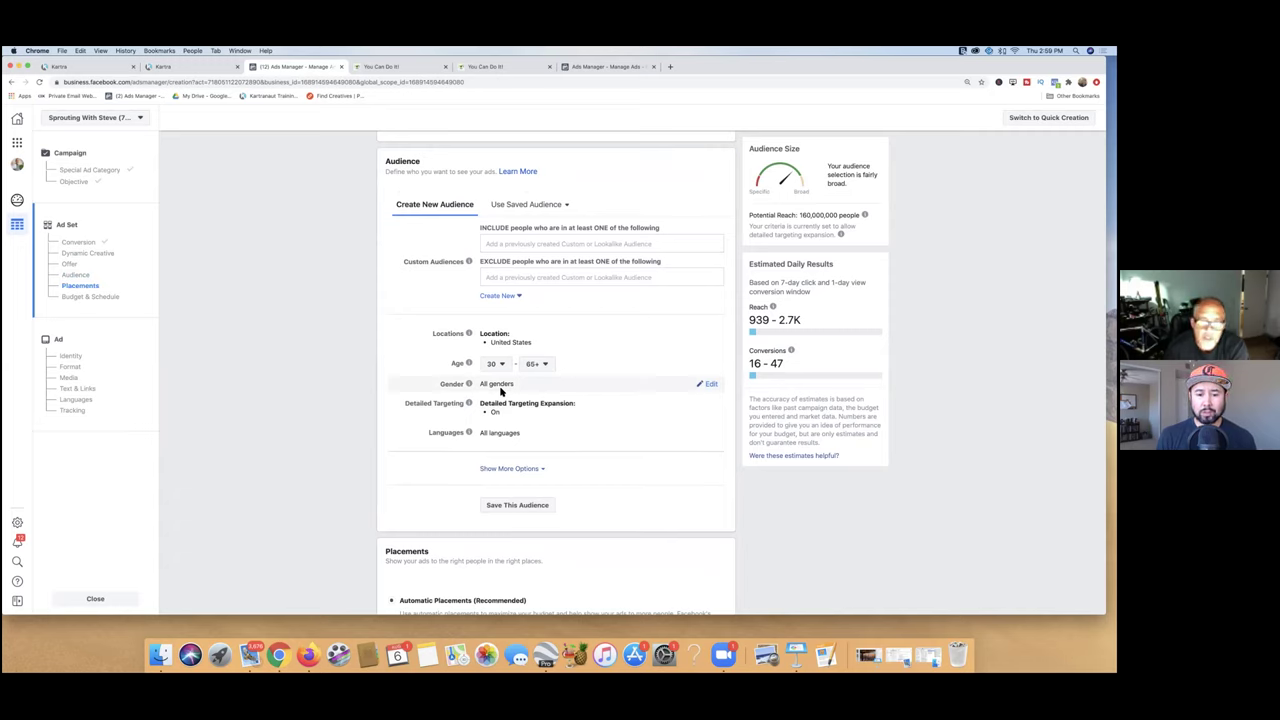
click(710, 405)
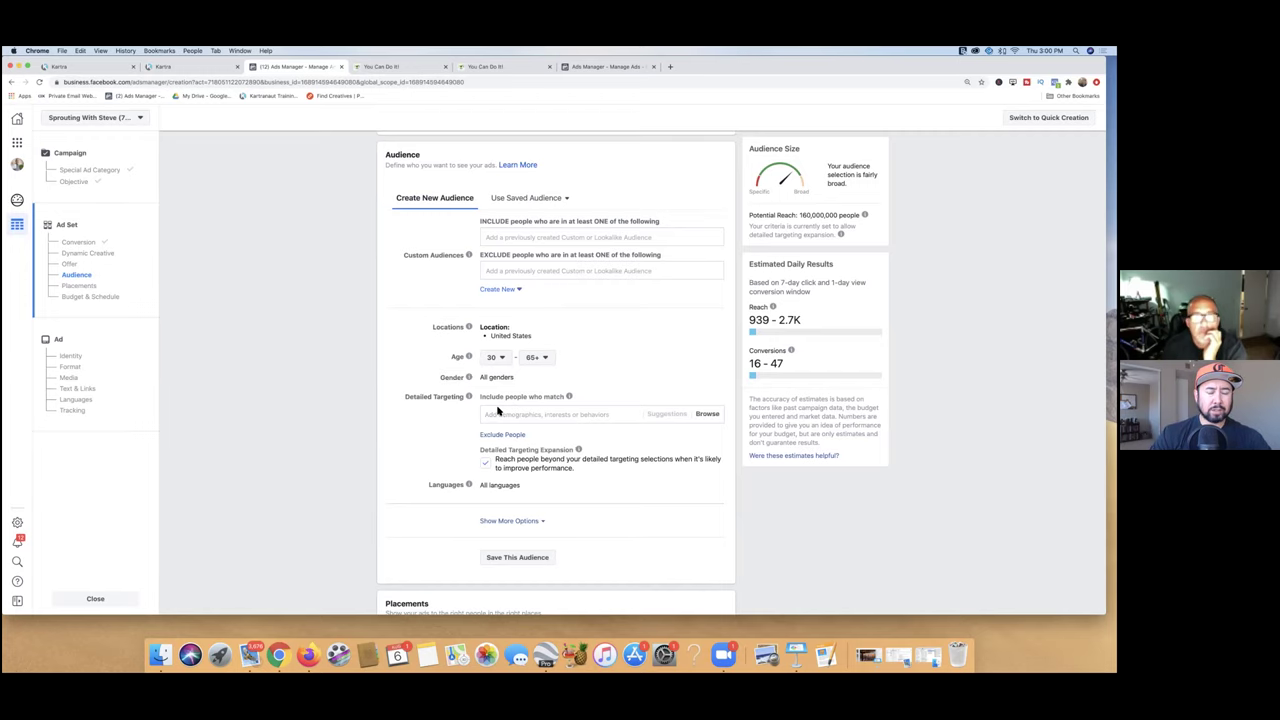
Step: Open Ads Manager in a new browser tab placed right after the campaign creation tab
click(671, 67)
drag(414, 63, 411, 78)
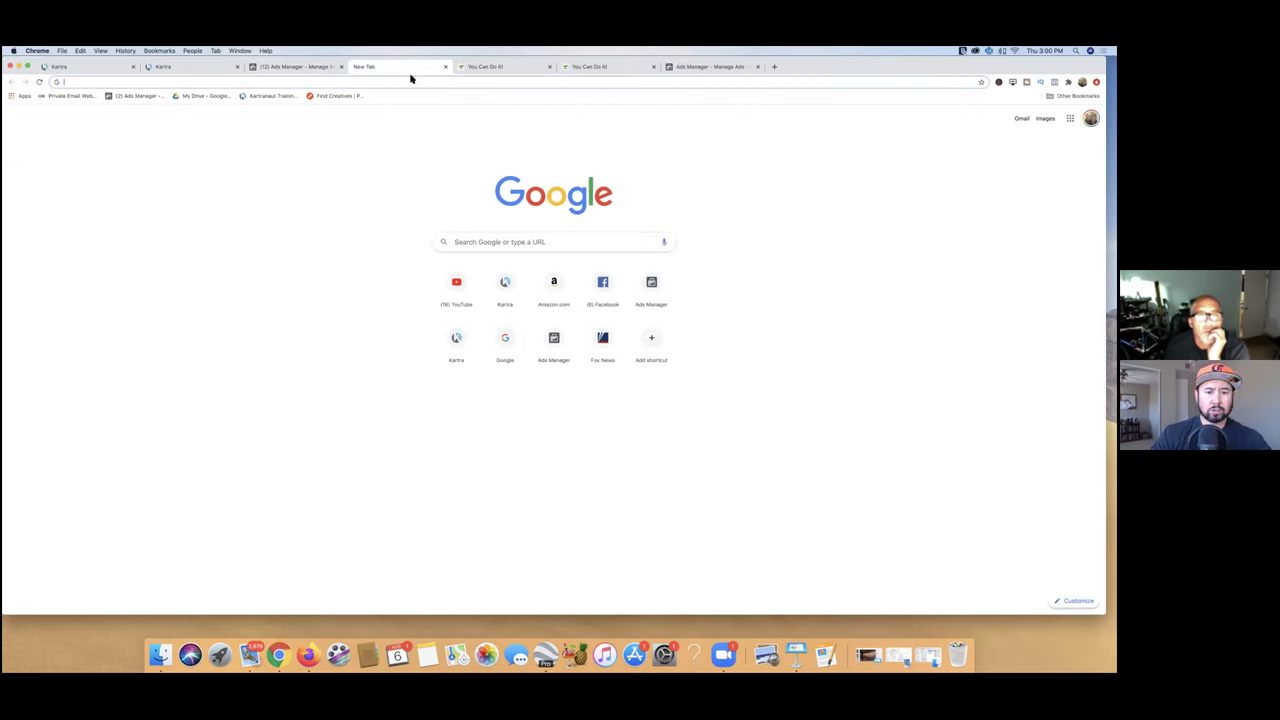
click(406, 84)
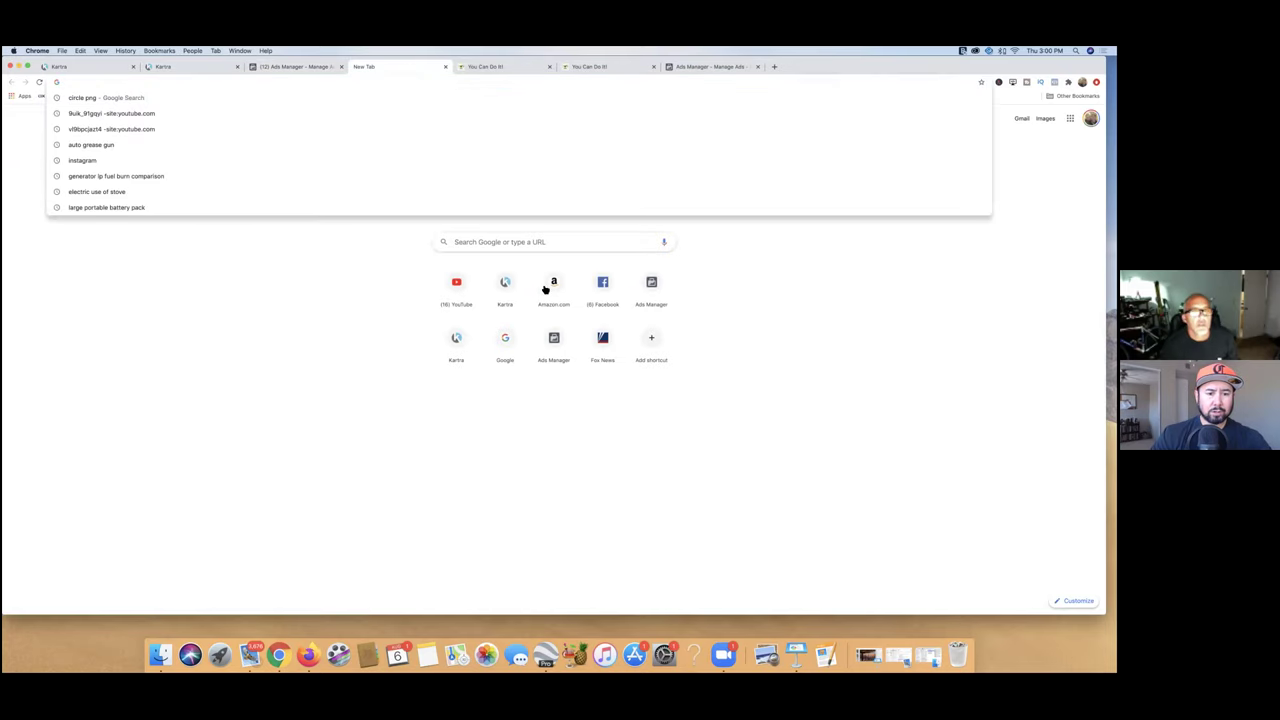
click(652, 285)
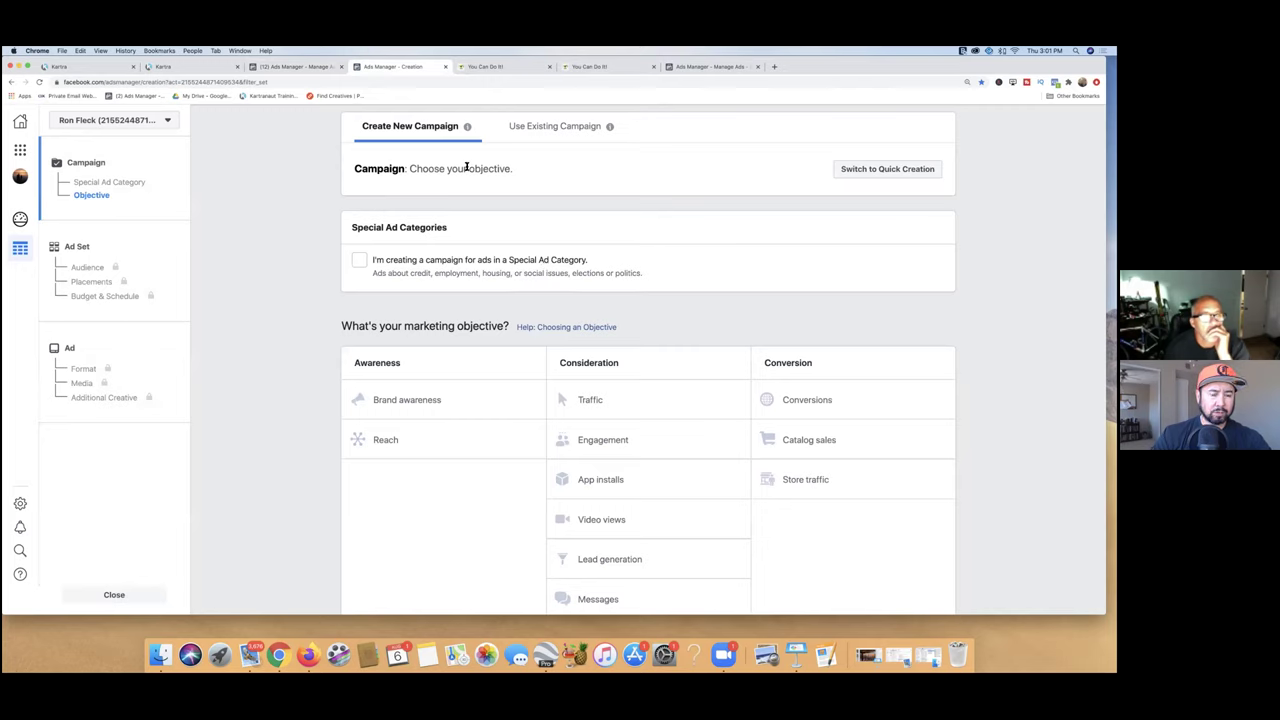
Step: Open Audience Insights from the Analyze and Report tools of Ads Manager
click(20, 150)
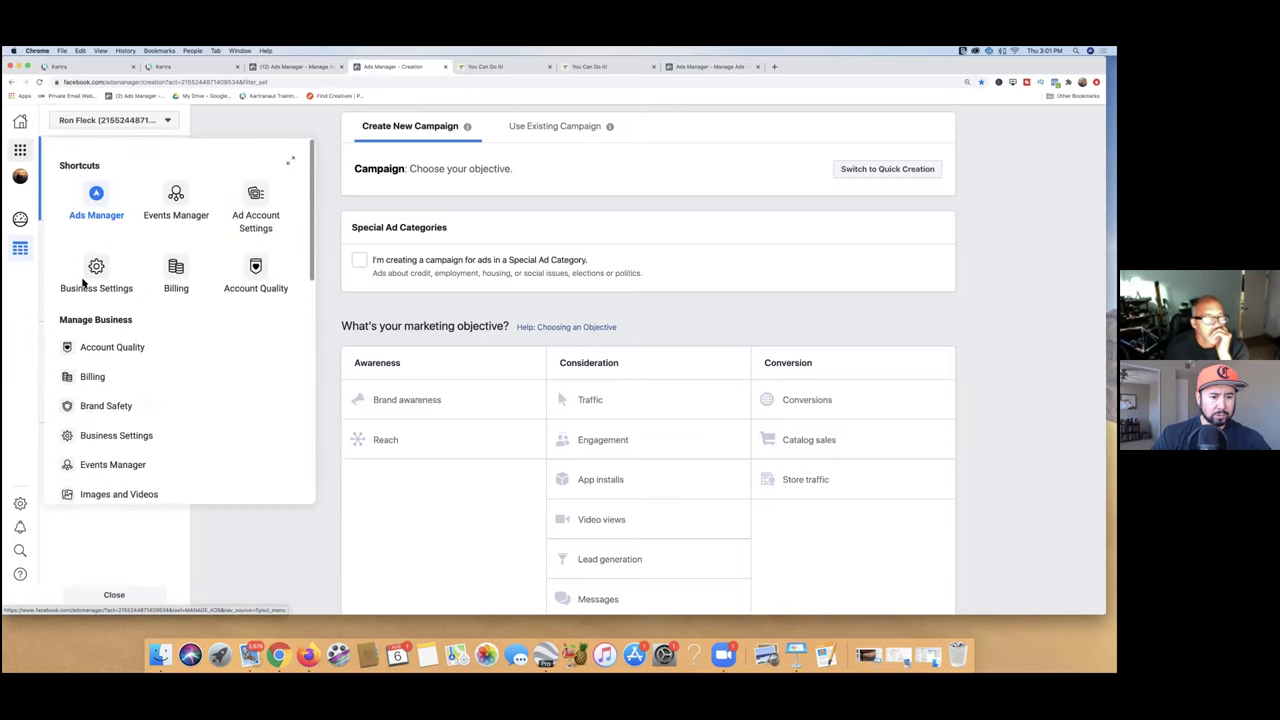
scroll(88, 308, down, 3)
scroll(90, 315, down, 2)
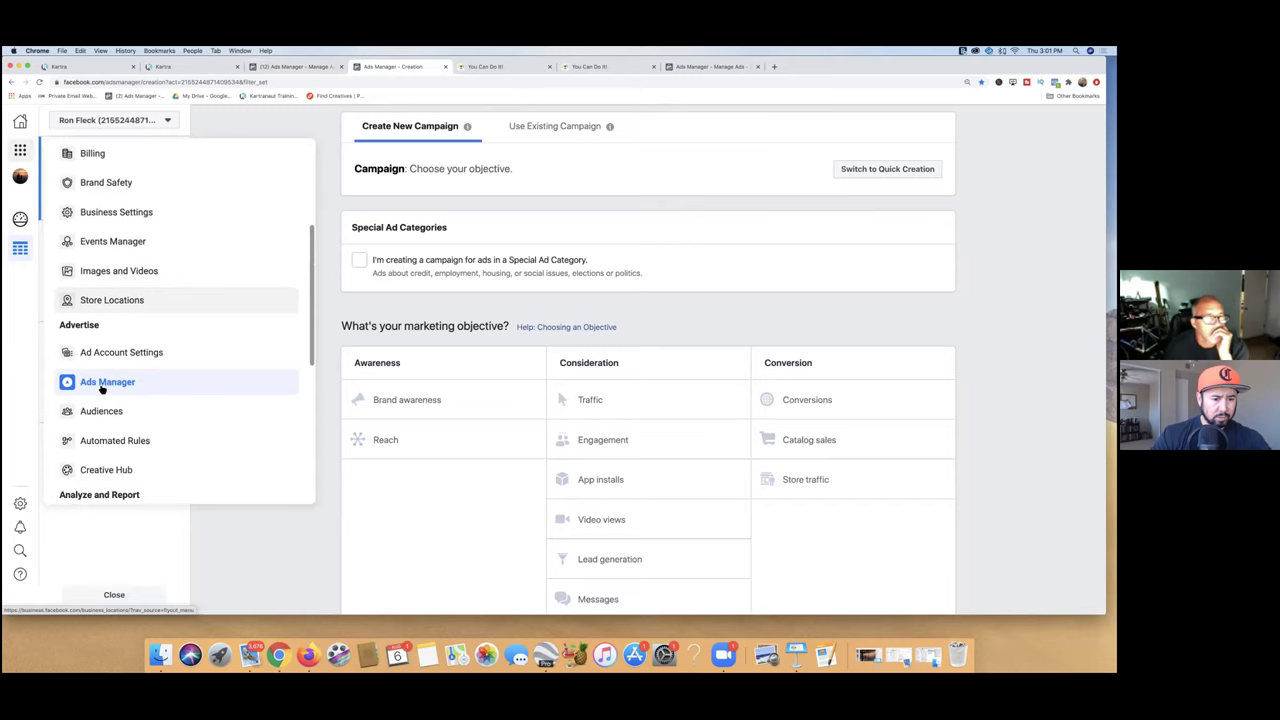
scroll(102, 408, down, 1)
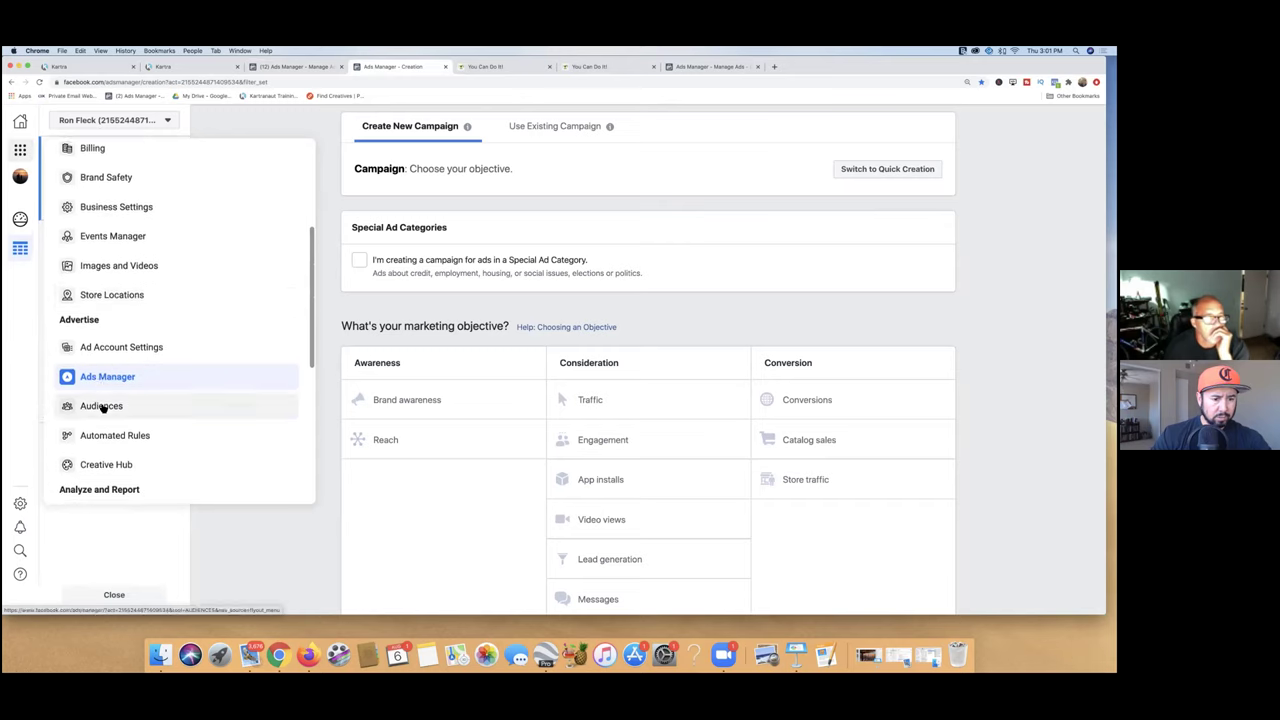
scroll(102, 408, down, 5)
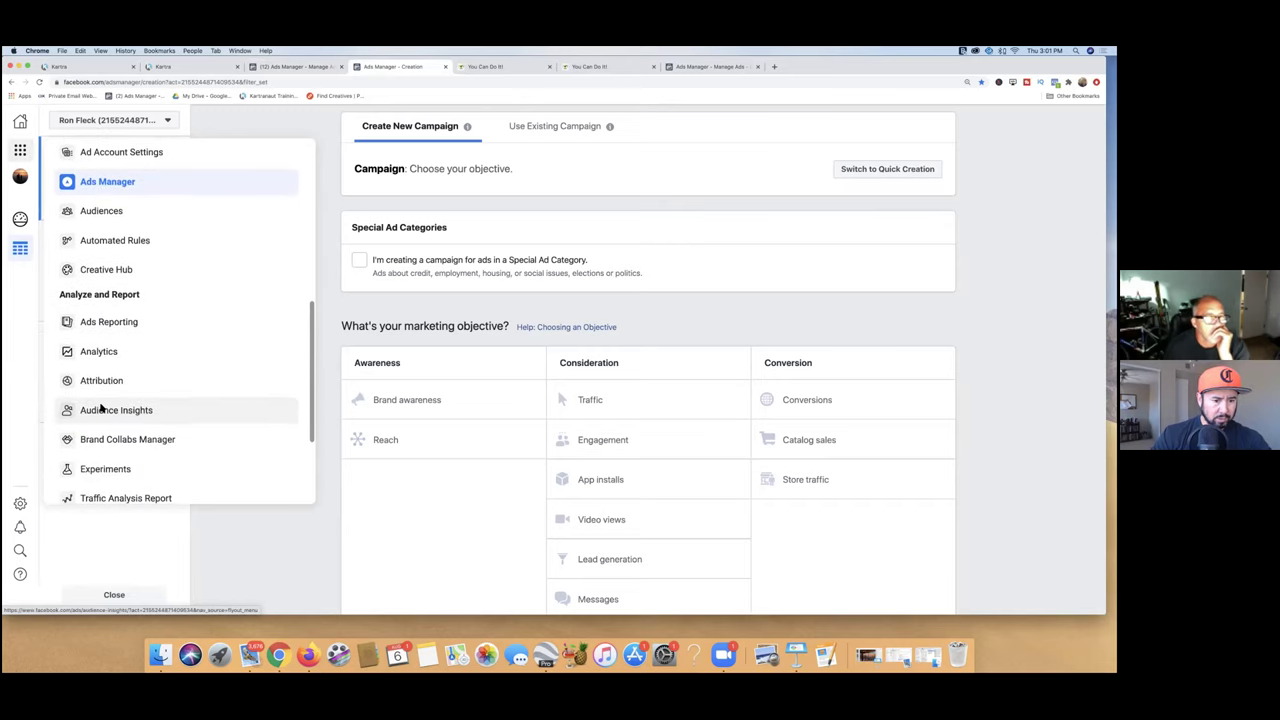
click(101, 409)
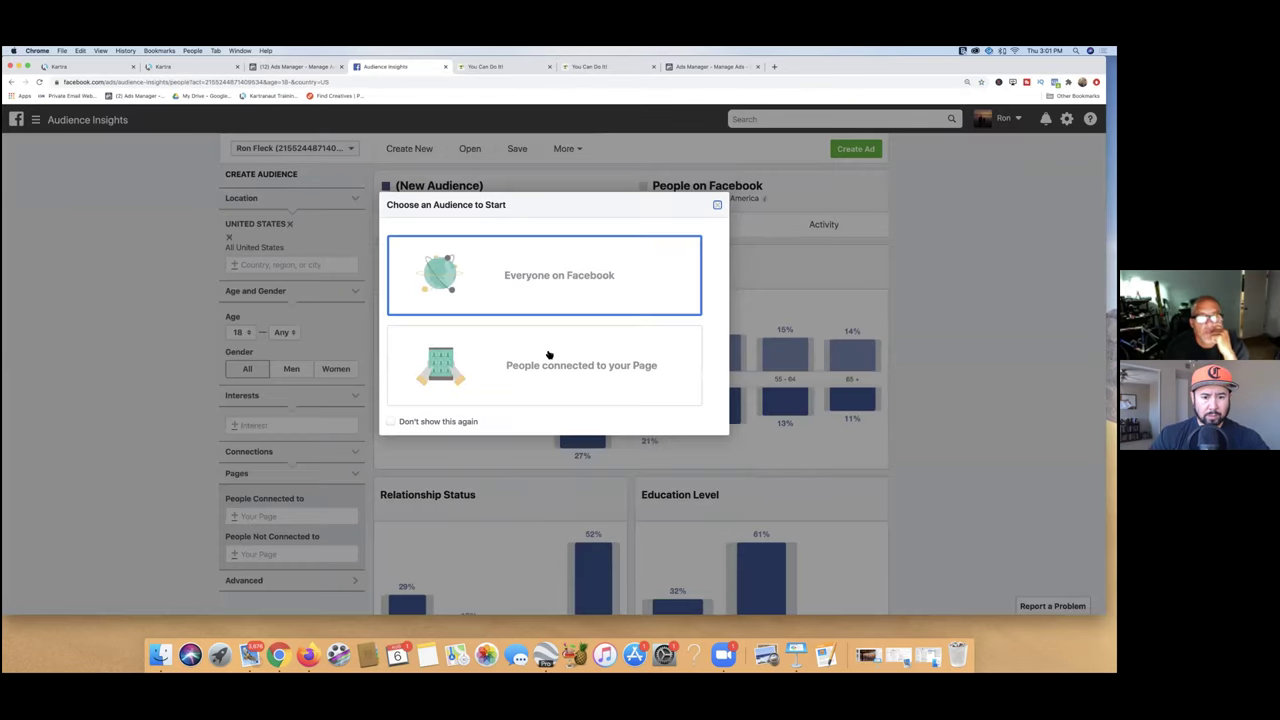
Step: Start the new insights audience from Everyone on Facebook and check which ad accounts are available
click(561, 298)
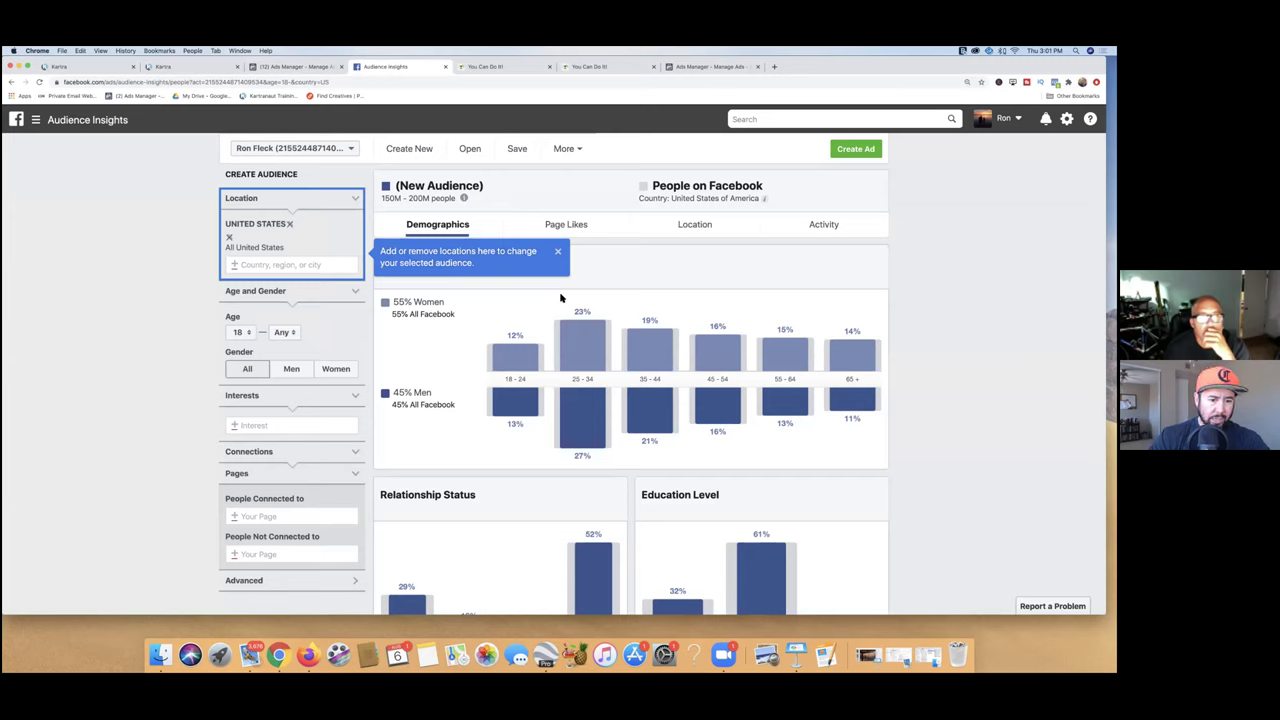
click(350, 152)
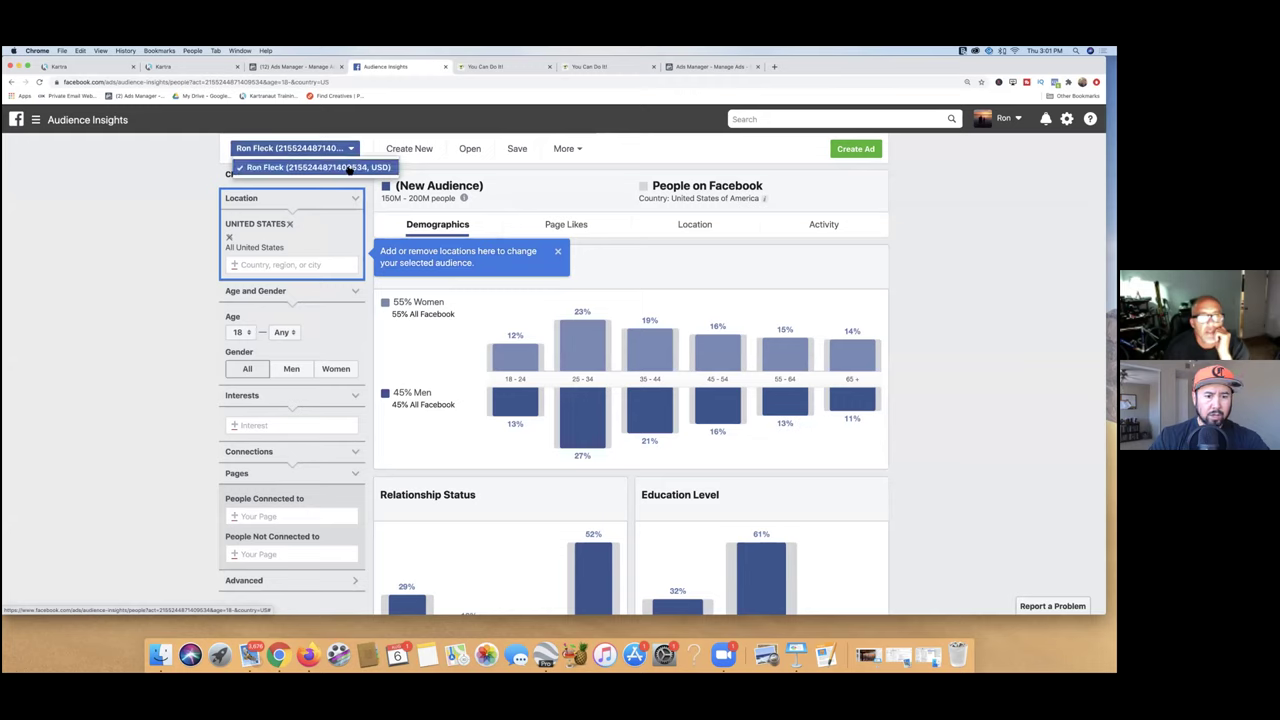
click(178, 157)
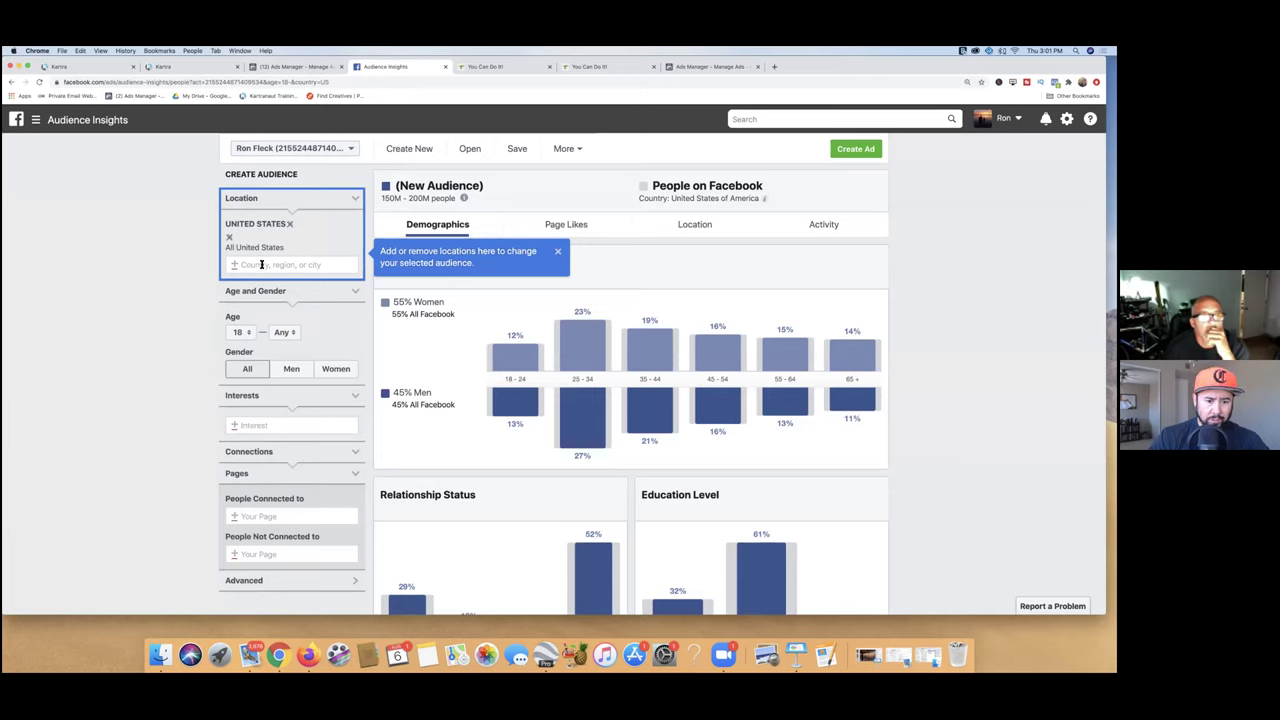
Step: Set the insights audience's age range to 30 through 65+
click(242, 332)
scroll(244, 381, down, 5)
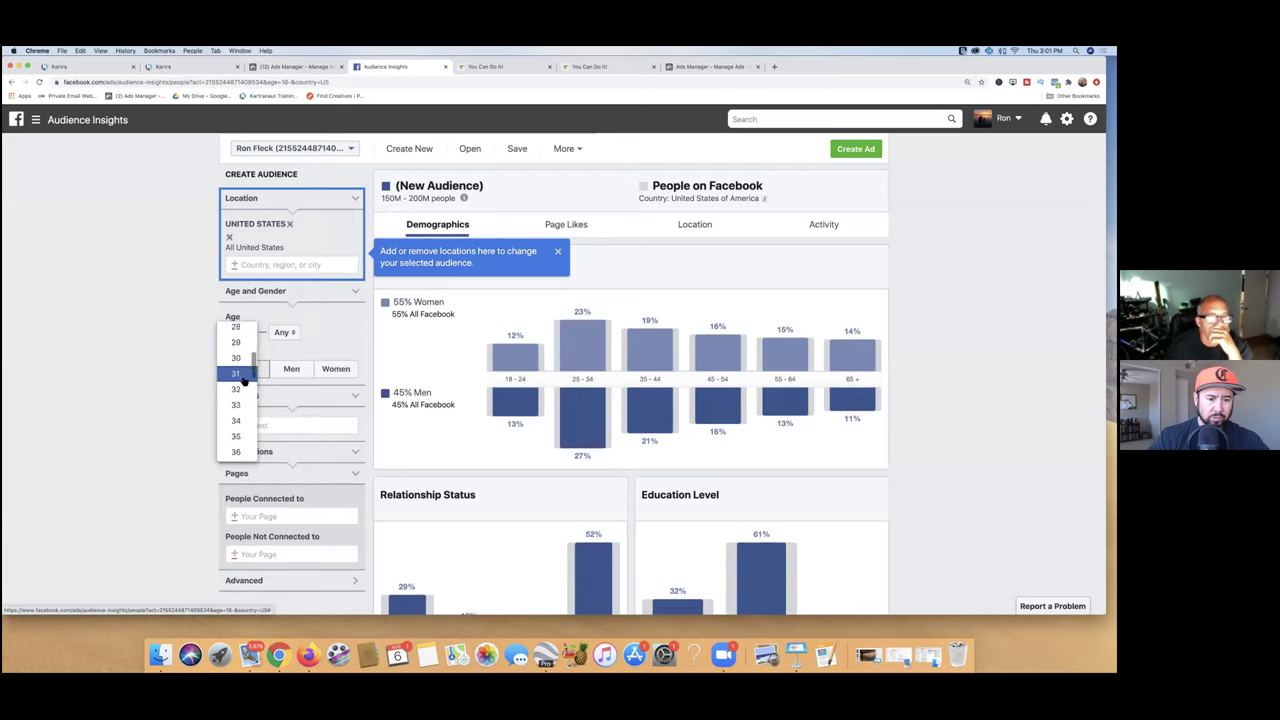
scroll(238, 370, up, 1)
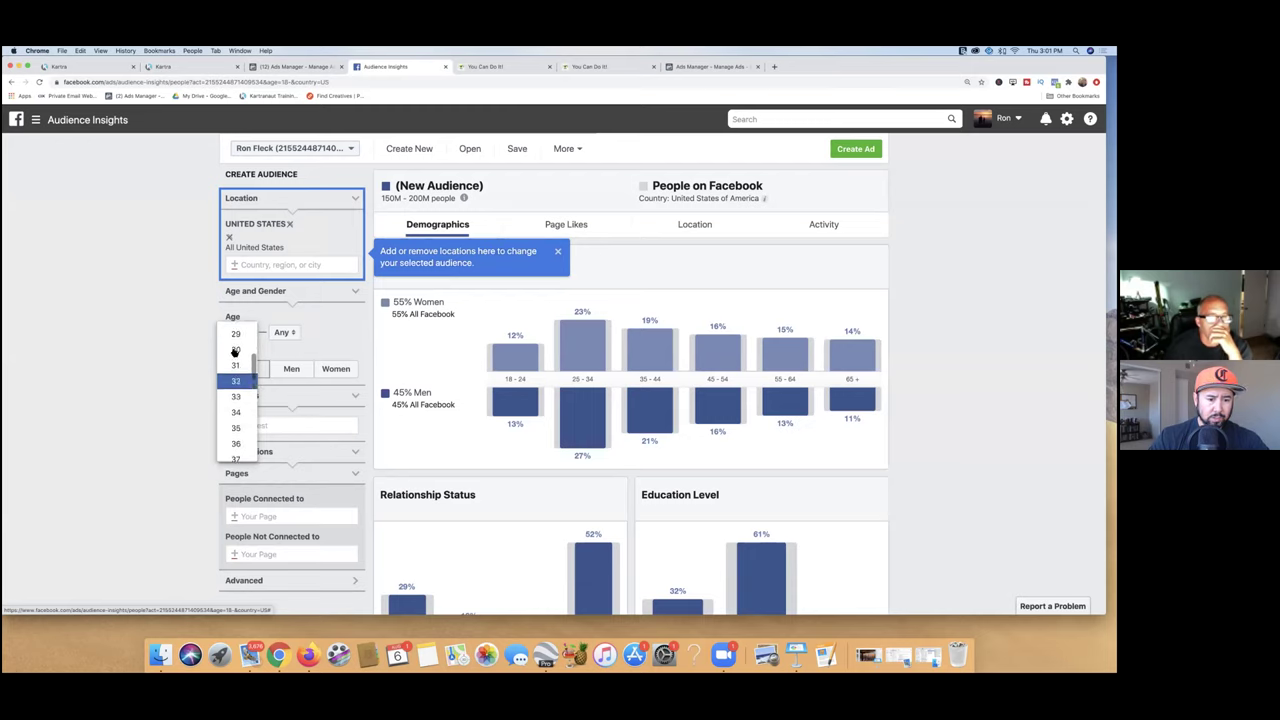
click(236, 349)
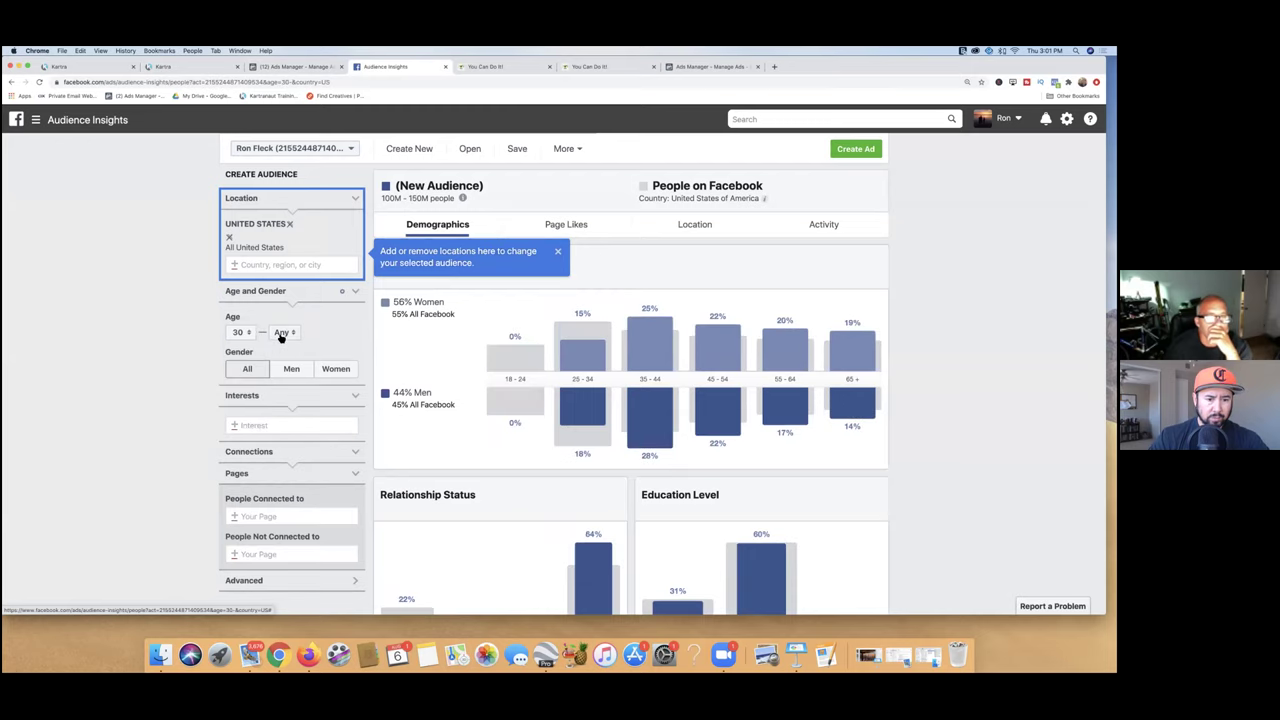
click(285, 334)
scroll(280, 385, down, 10)
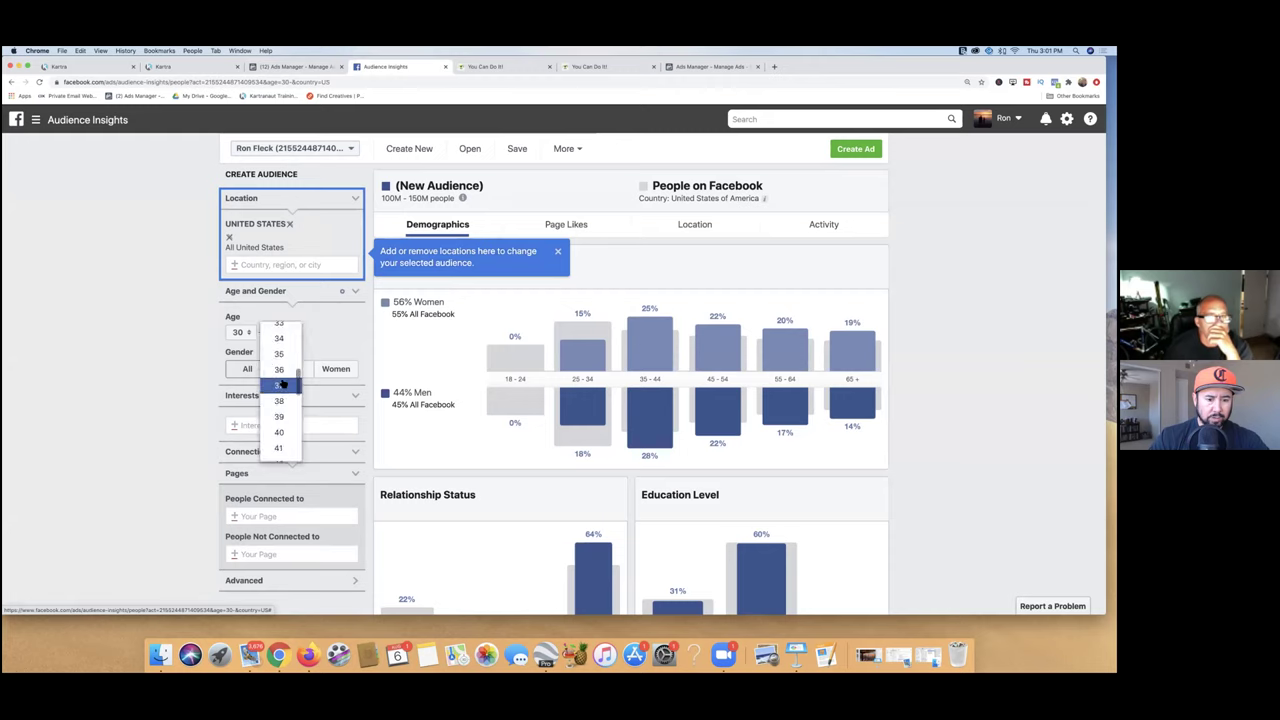
click(282, 451)
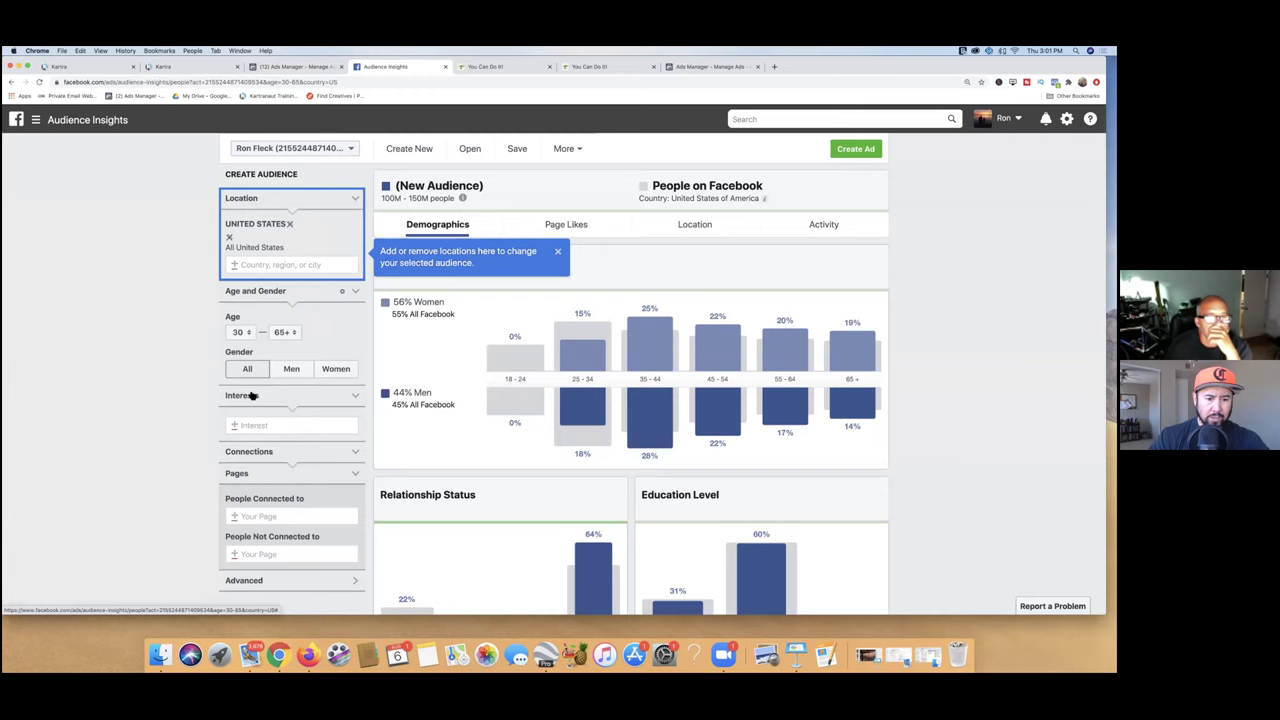
Step: Search the interests for gardening and add the Gardening entry under Demographics > Work > Employers
scroll(262, 405, down, 1)
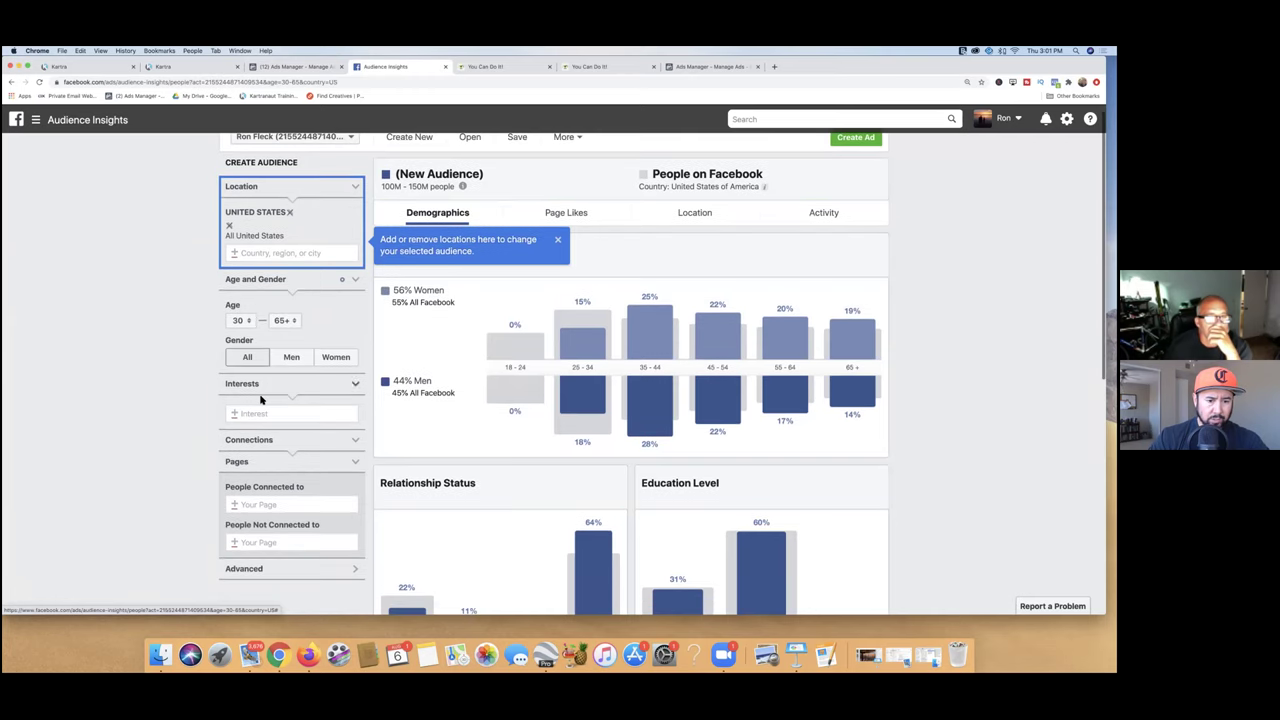
scroll(261, 415, down, 1)
click(264, 413)
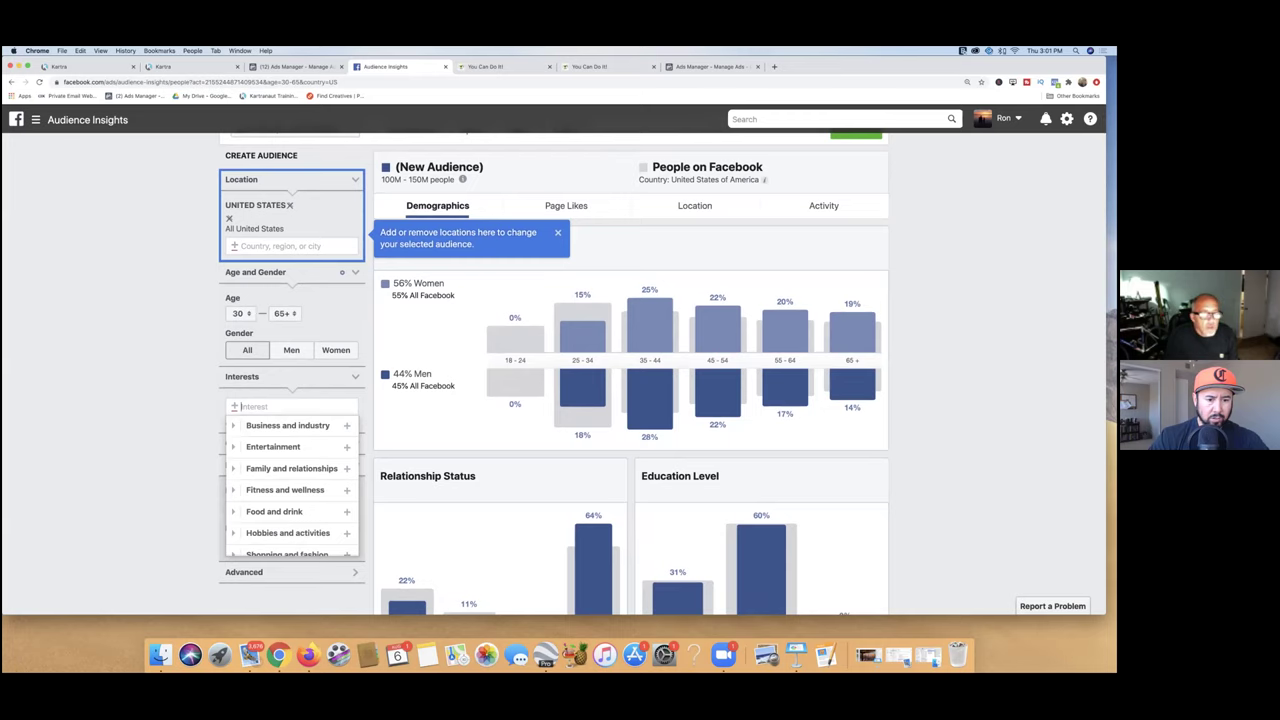
text(gardening)
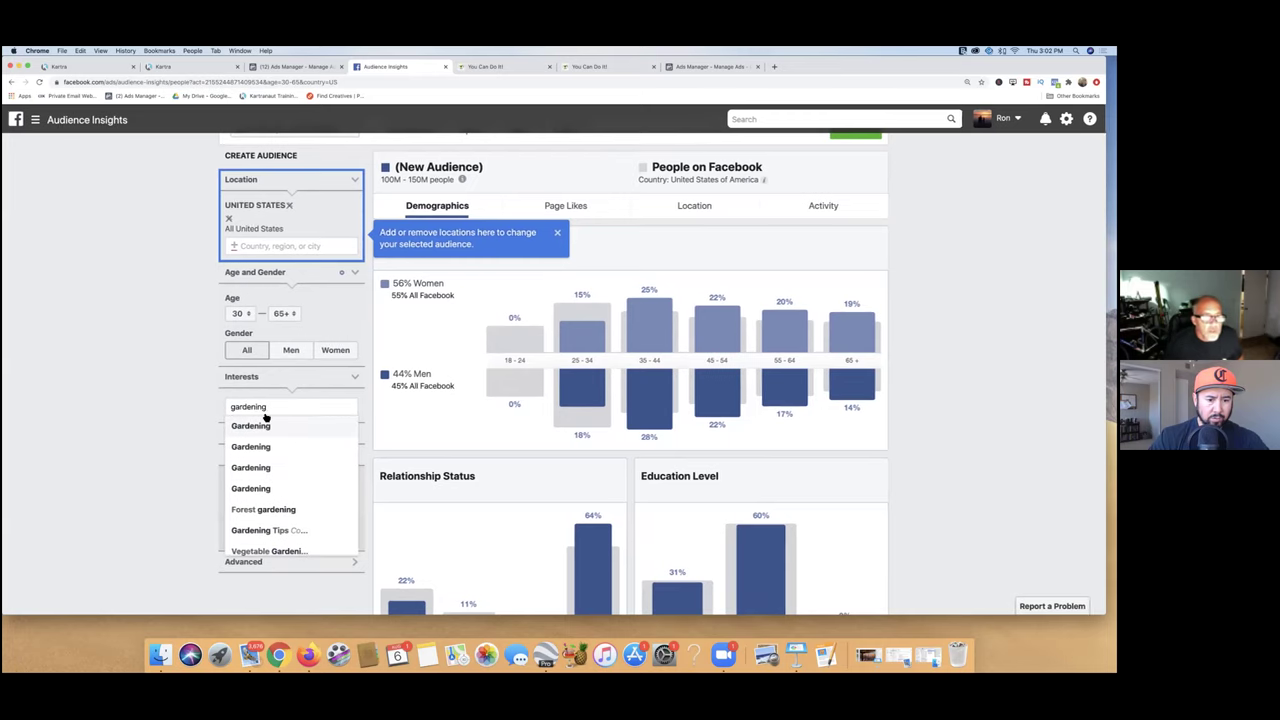
click(263, 424)
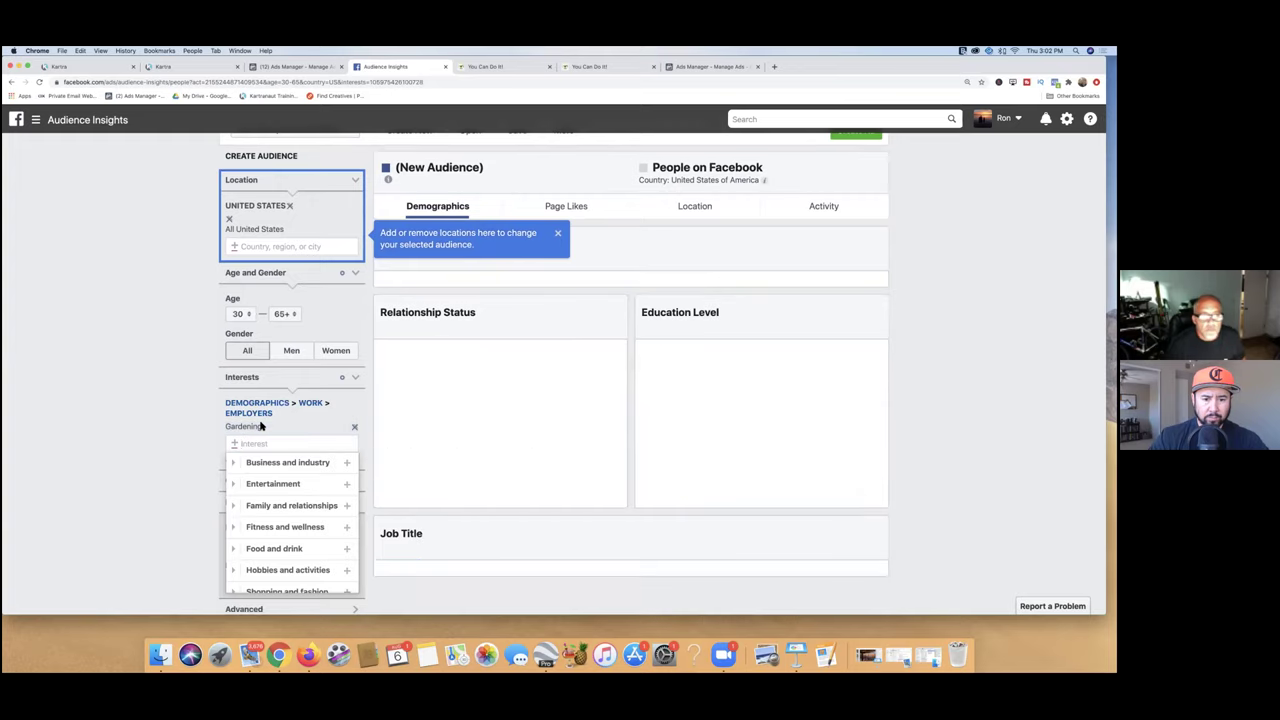
click(191, 454)
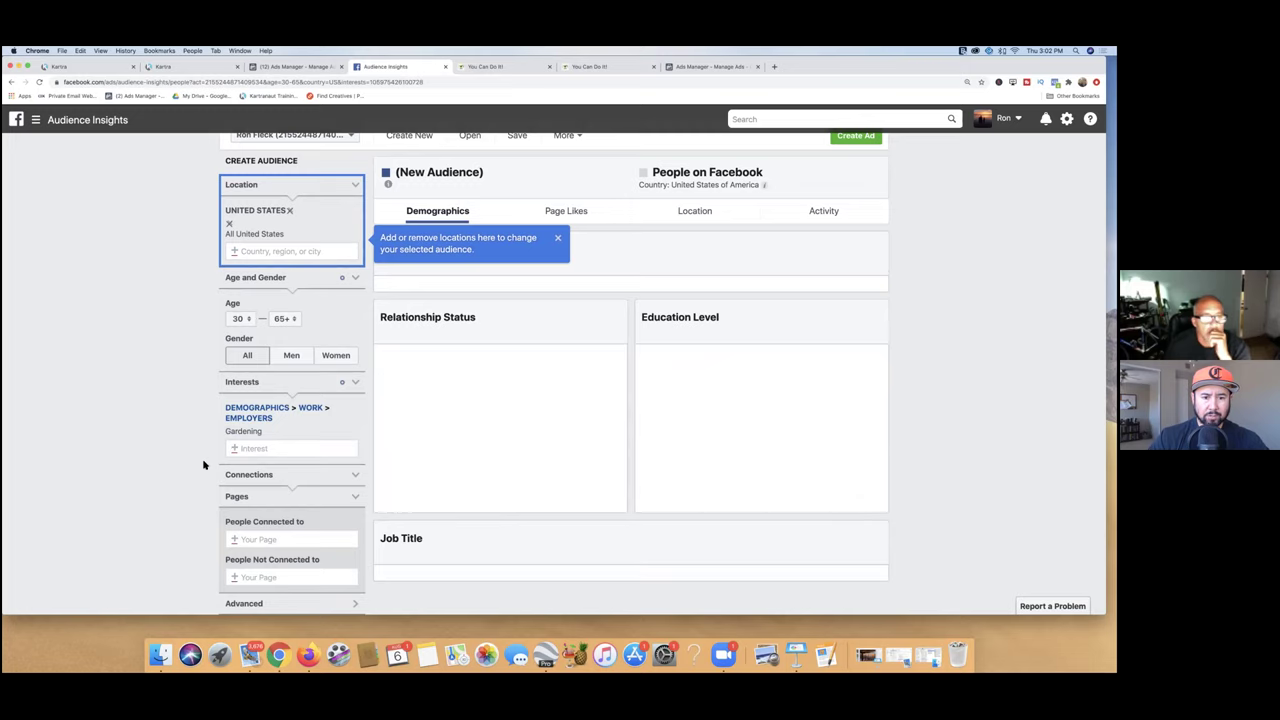
Step: View the Page Likes insights for the audience and dismiss the location hint
scroll(222, 386, up, 1)
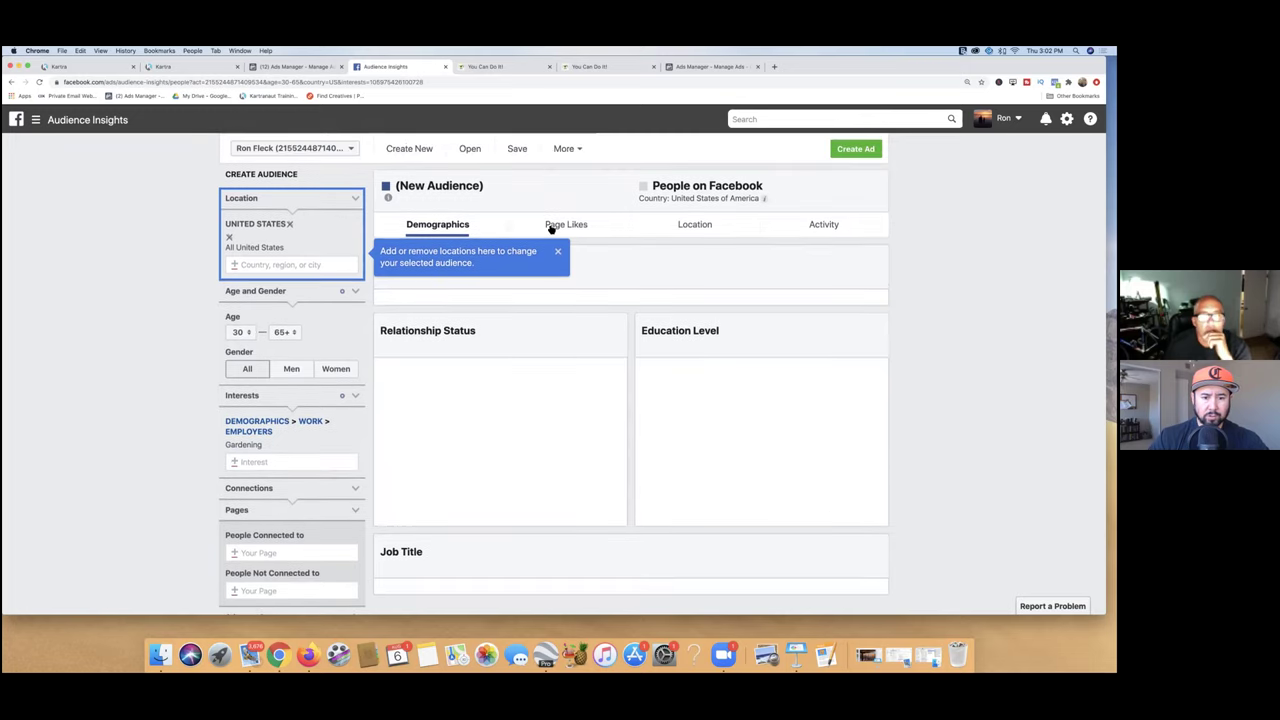
click(550, 229)
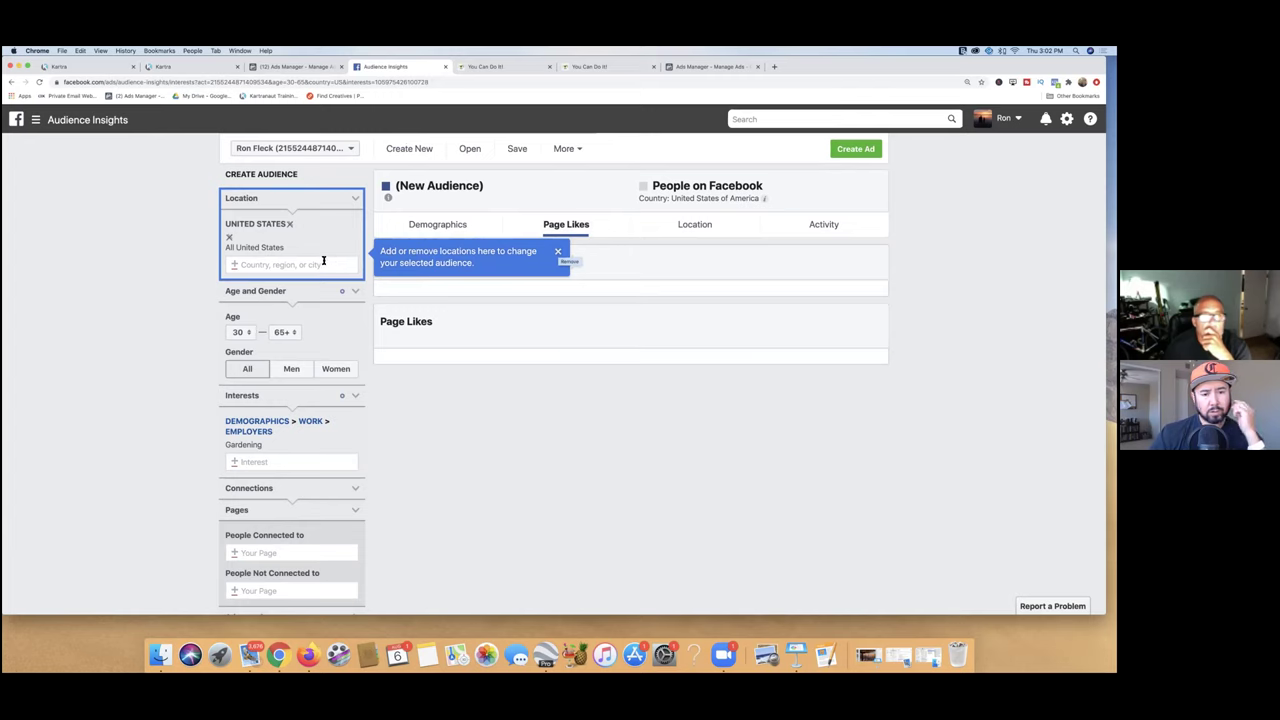
click(316, 264)
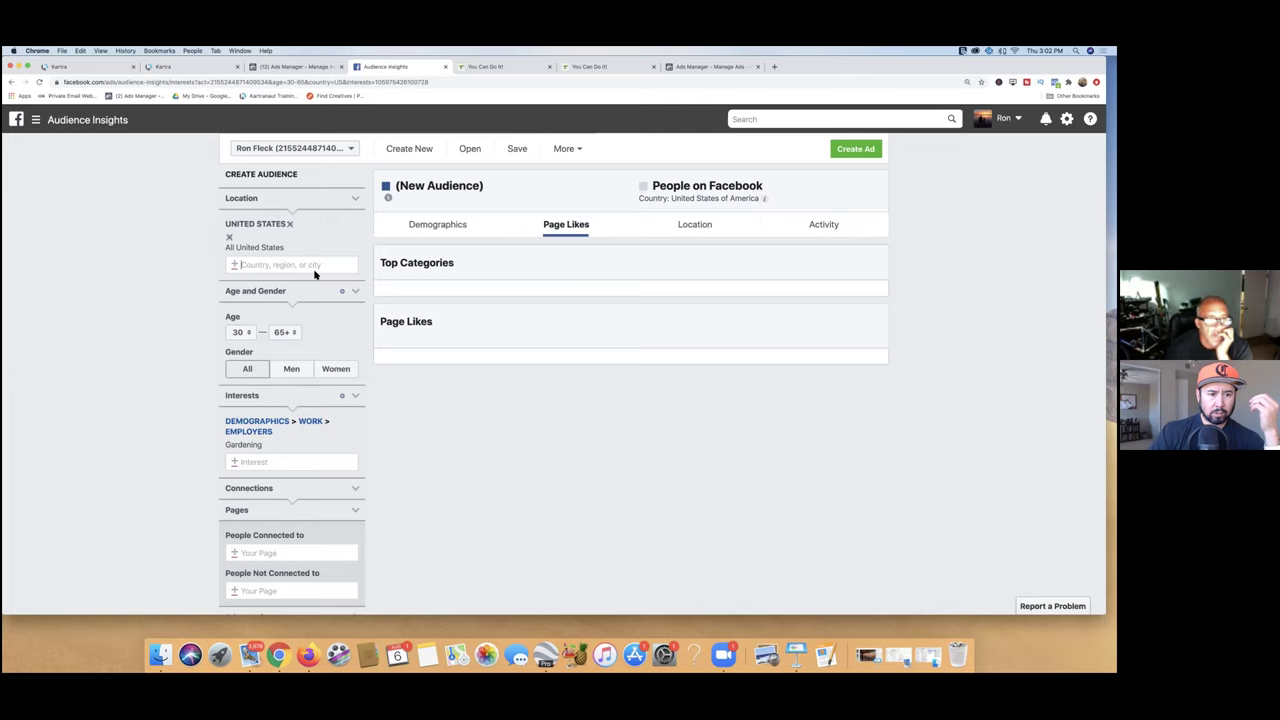
Step: Add the Gardening interest from Hobbies and activities > Home and garden to the audience
click(309, 459)
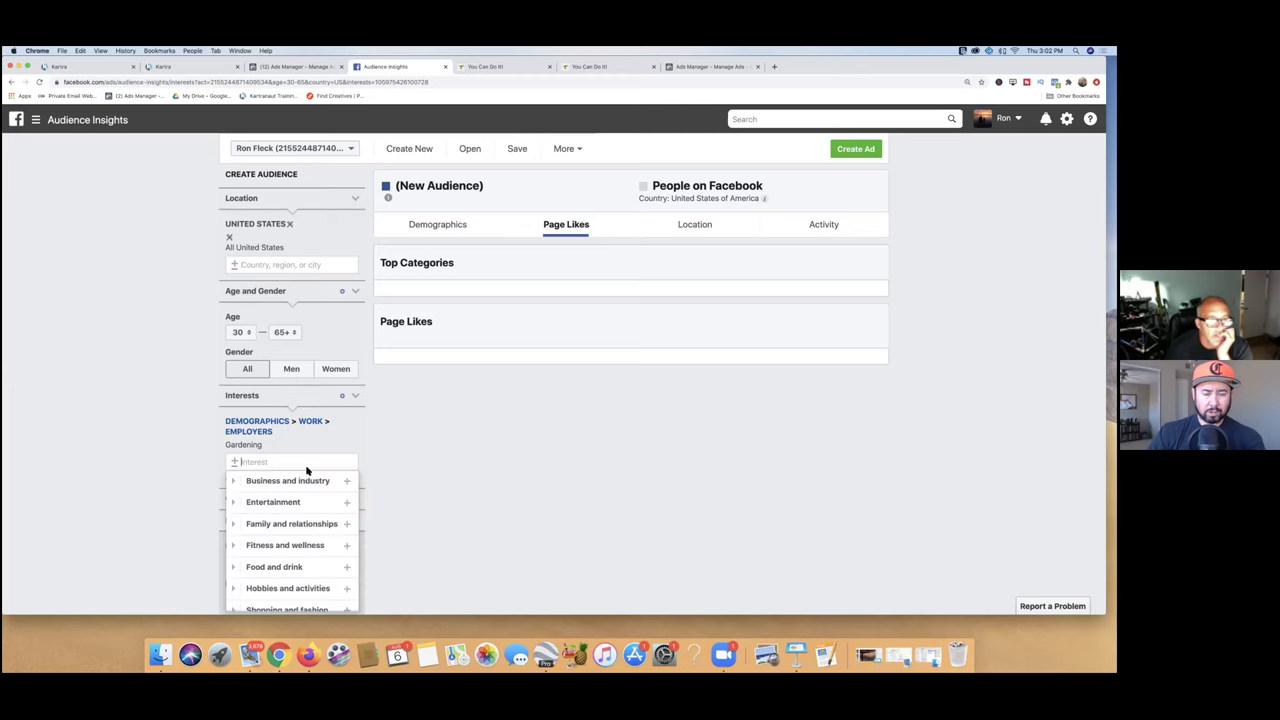
click(258, 567)
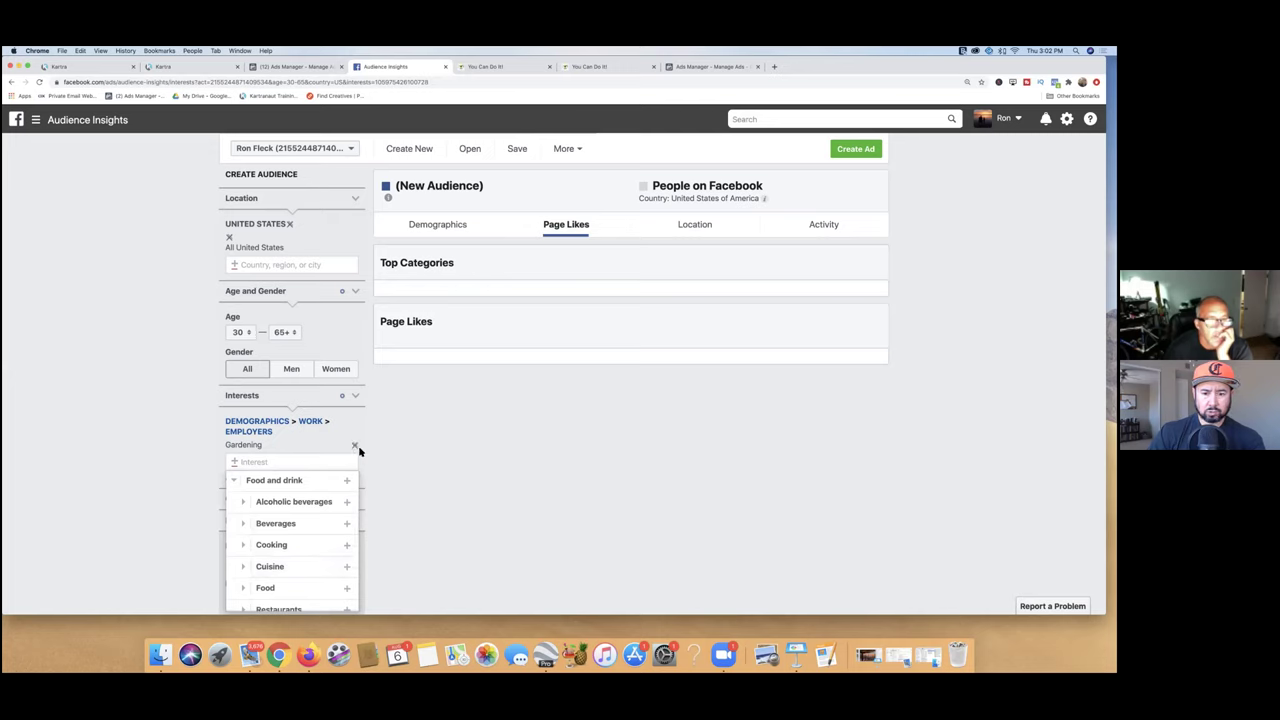
scroll(298, 514, down, 3)
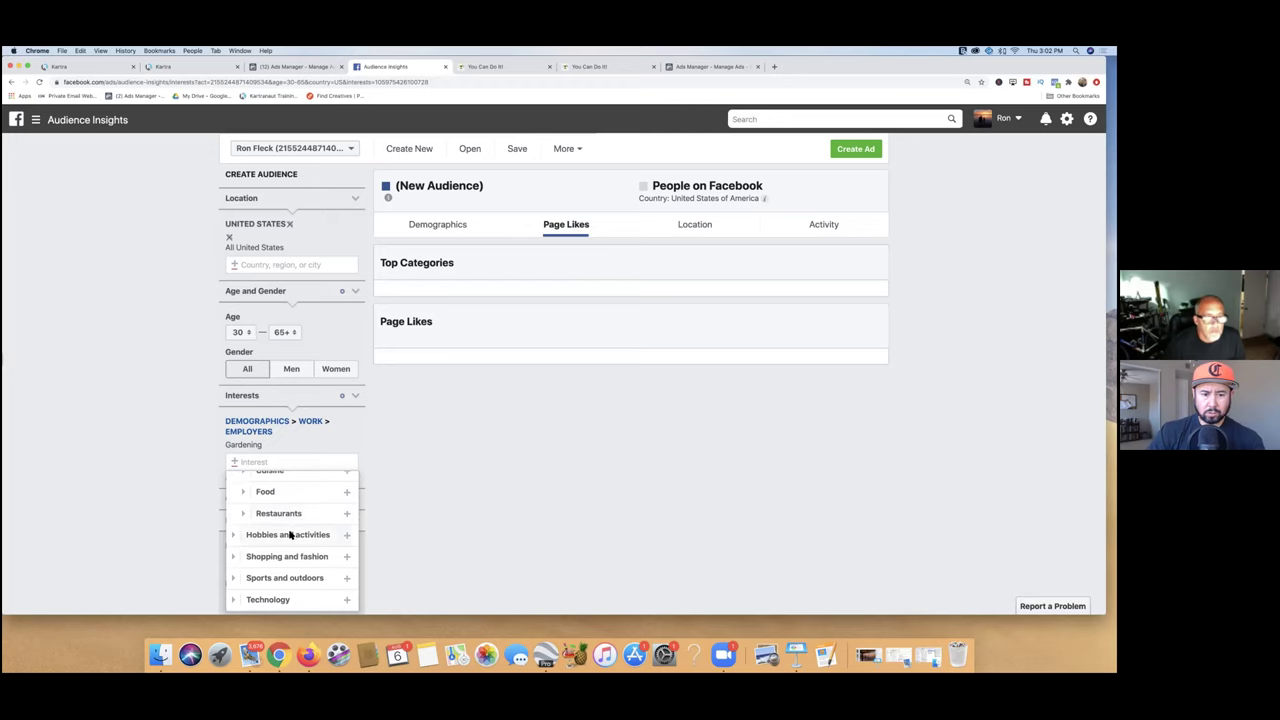
click(290, 535)
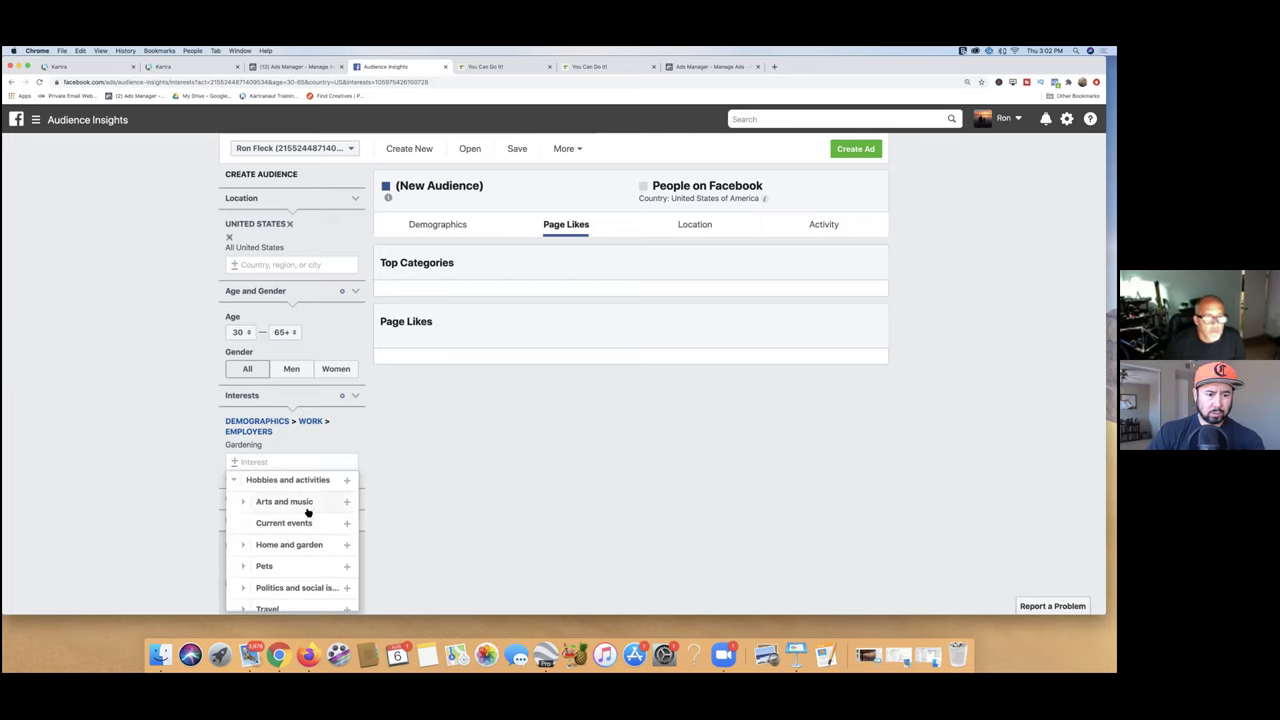
click(302, 545)
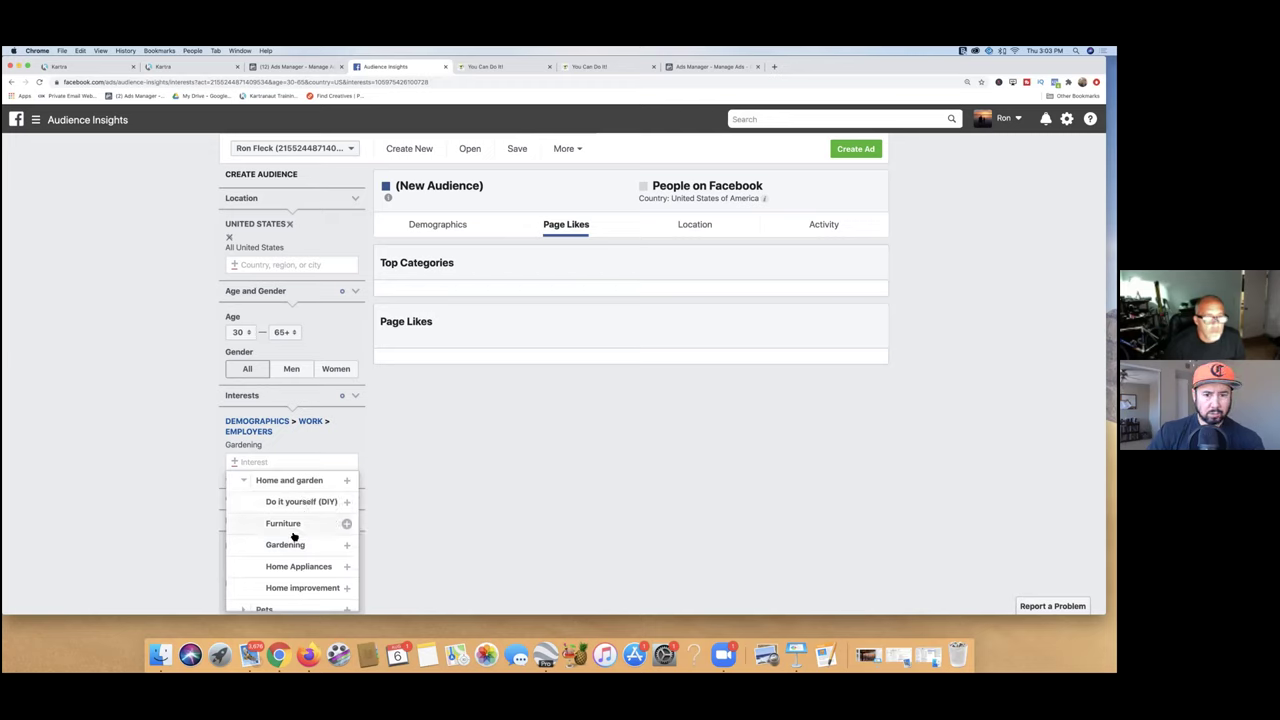
click(293, 543)
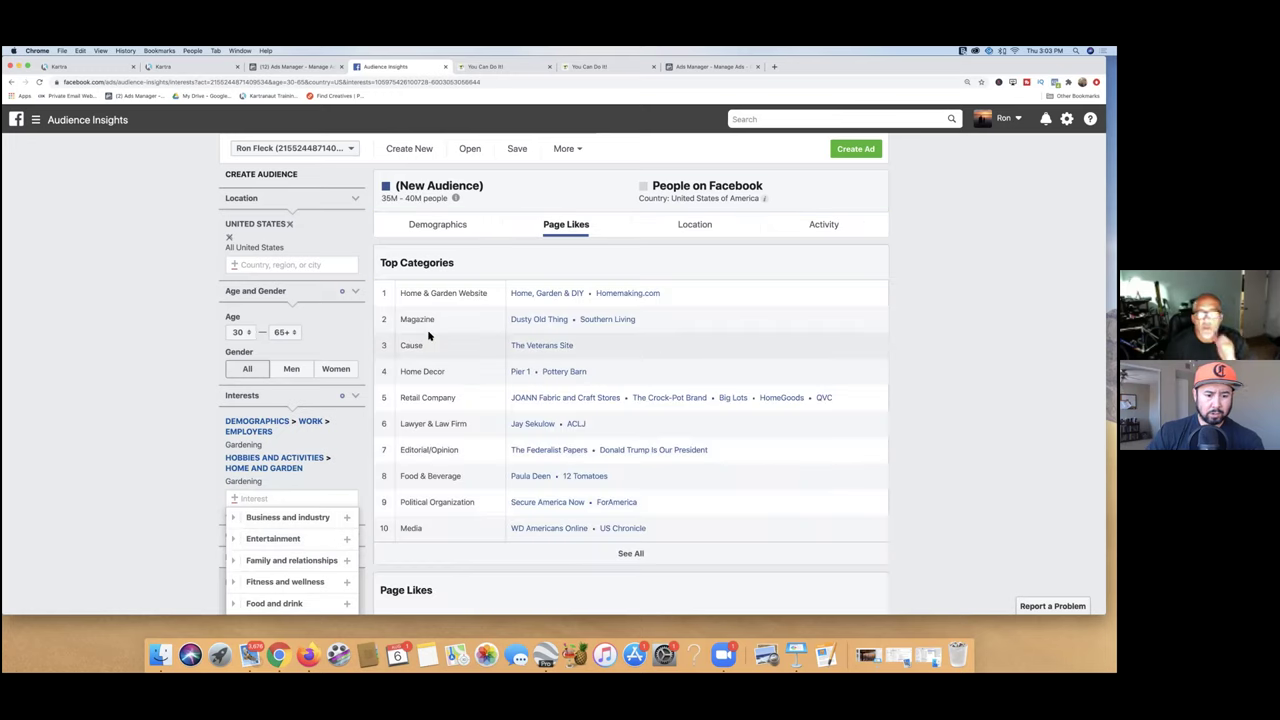
Step: Review the audience's demographics charts for age, relationship, education and job title, and limit its gender to Women
click(455, 227)
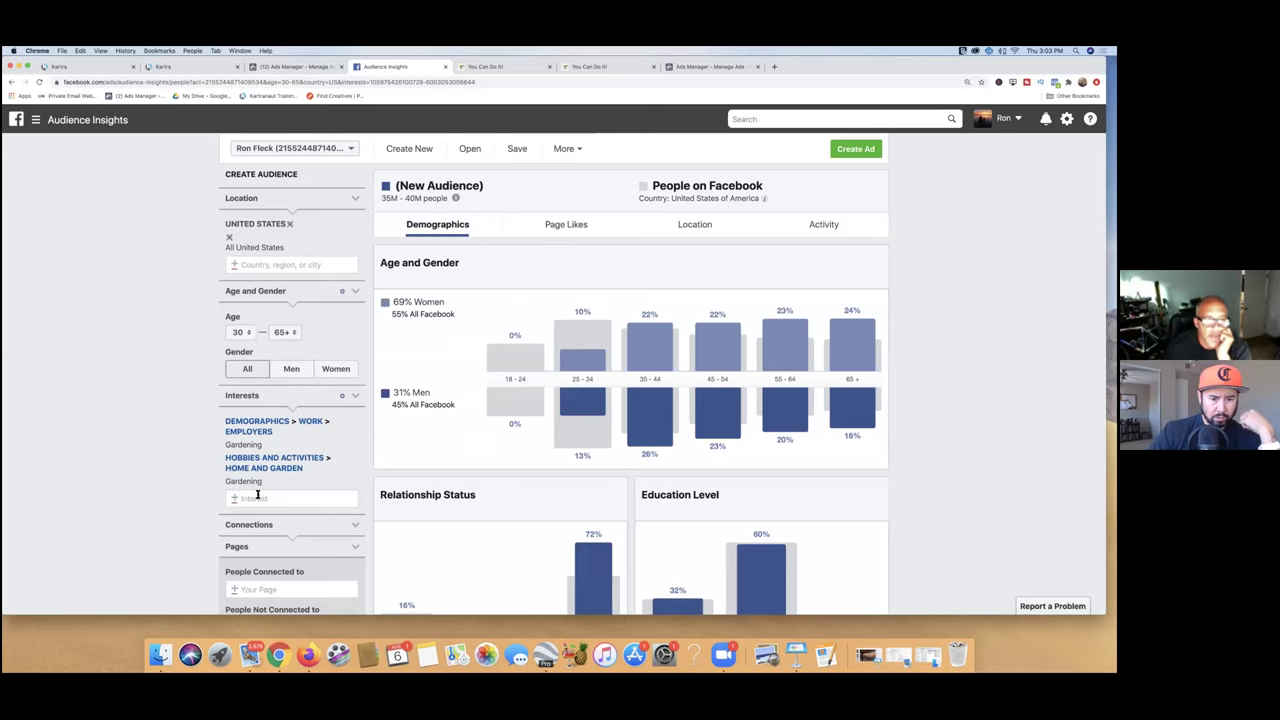
scroll(255, 490, down, 1)
scroll(252, 489, down, 1)
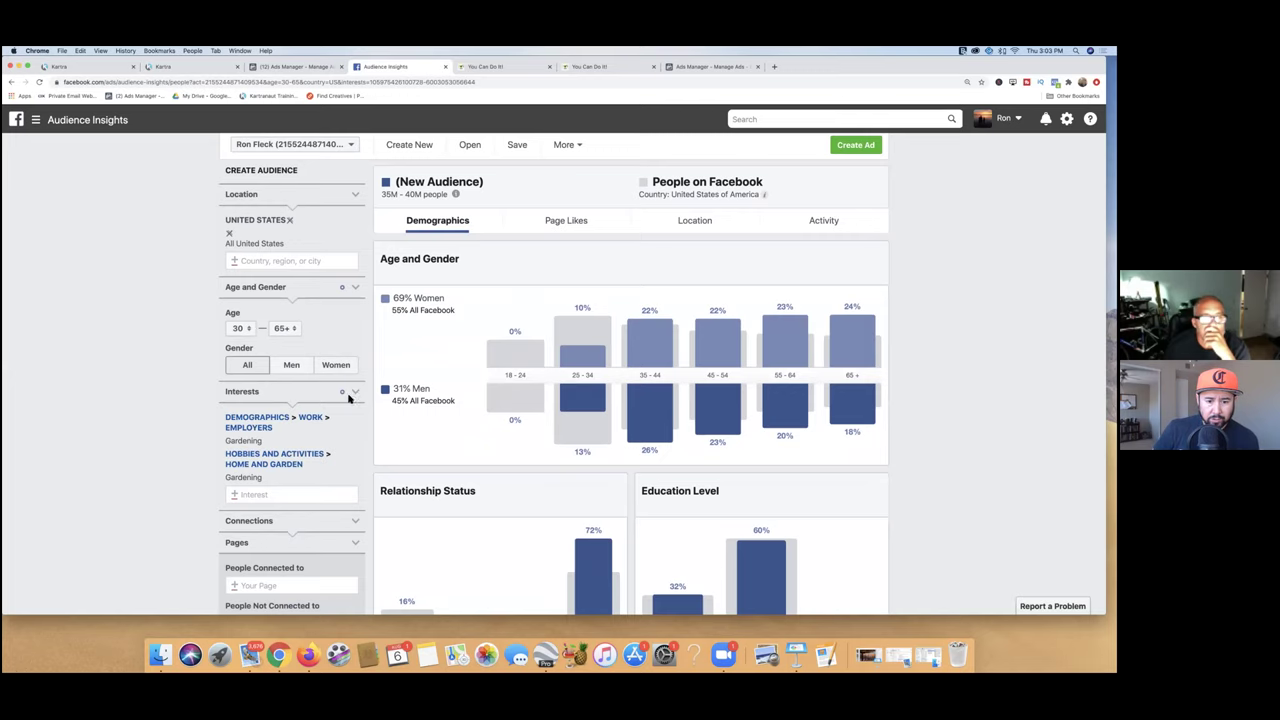
scroll(376, 420, down, 1)
scroll(376, 420, down, 5)
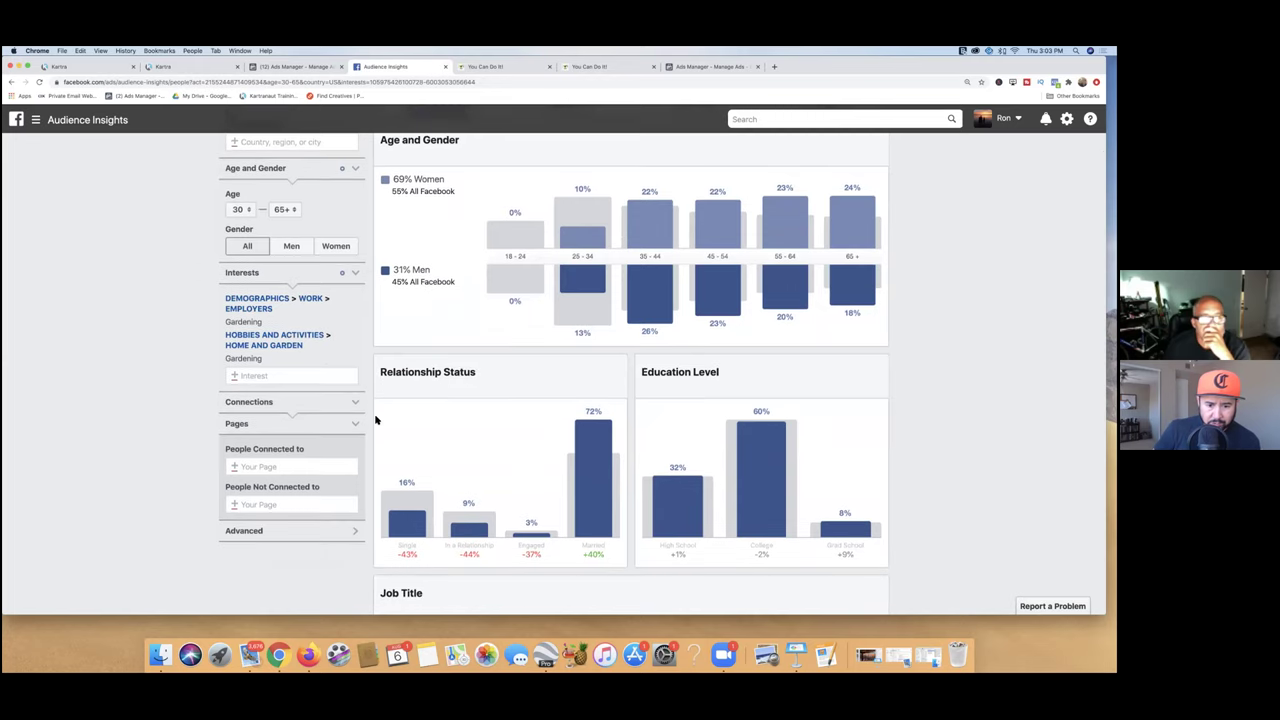
scroll(376, 420, down, 6)
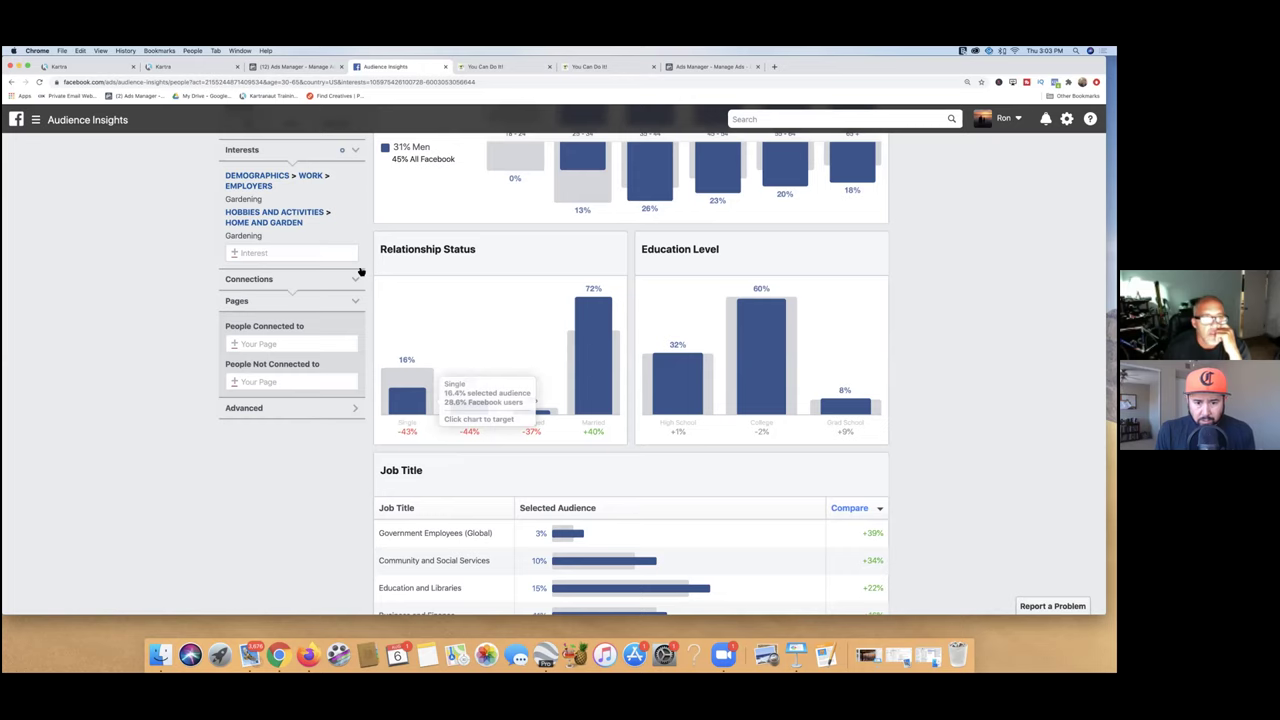
scroll(331, 254, up, 2)
click(331, 214)
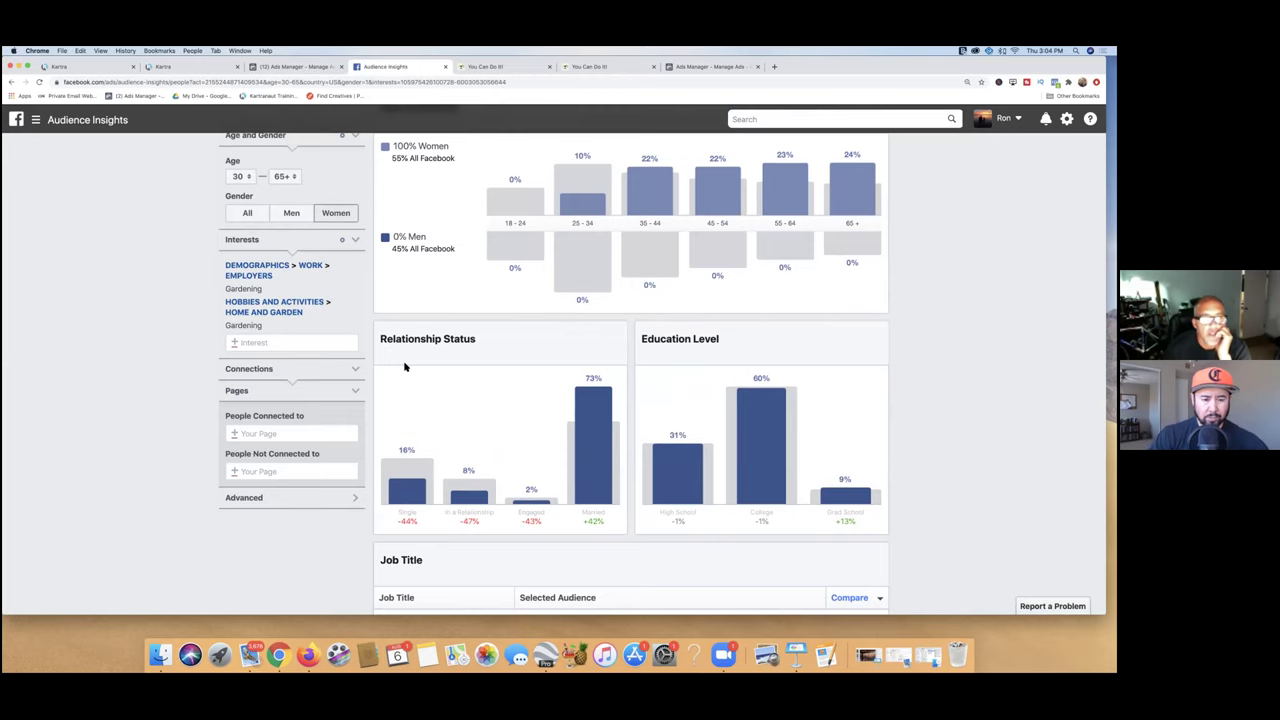
Step: Review the Page Likes insights for the women's gardening audience, covering the top categories and the pages ranked by relevance
scroll(405, 367, up, 3)
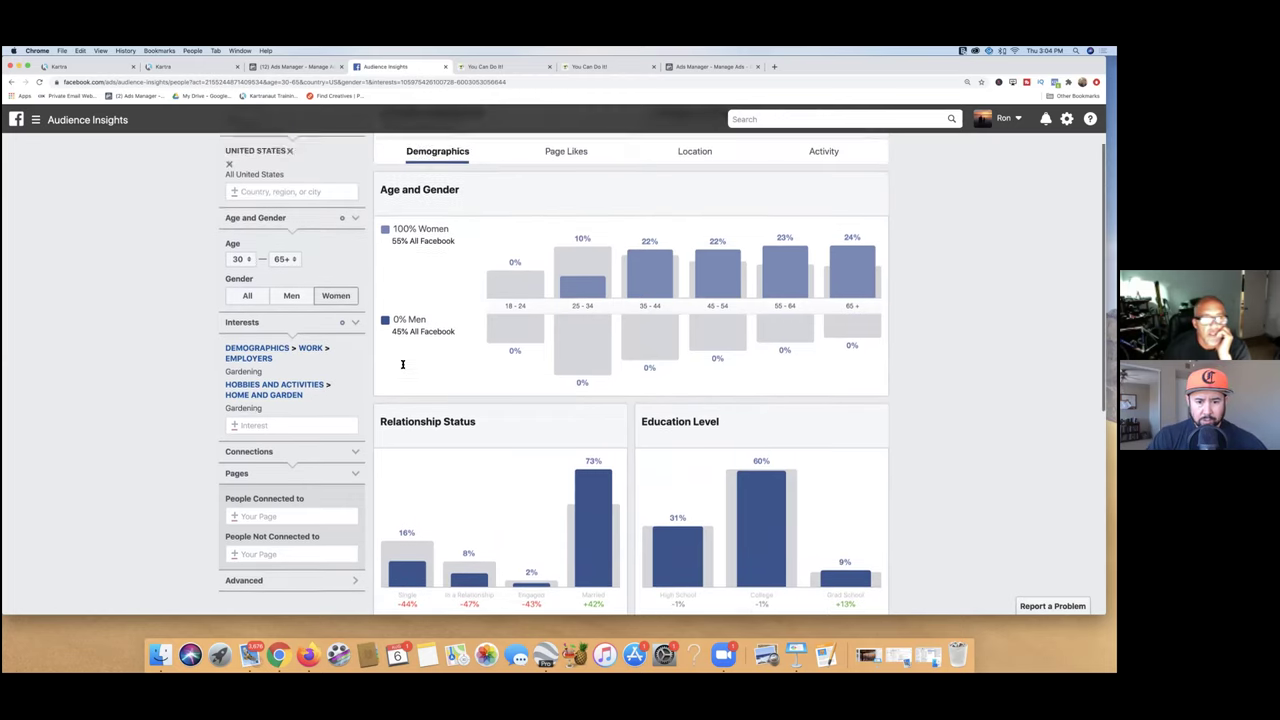
scroll(403, 367, up, 1)
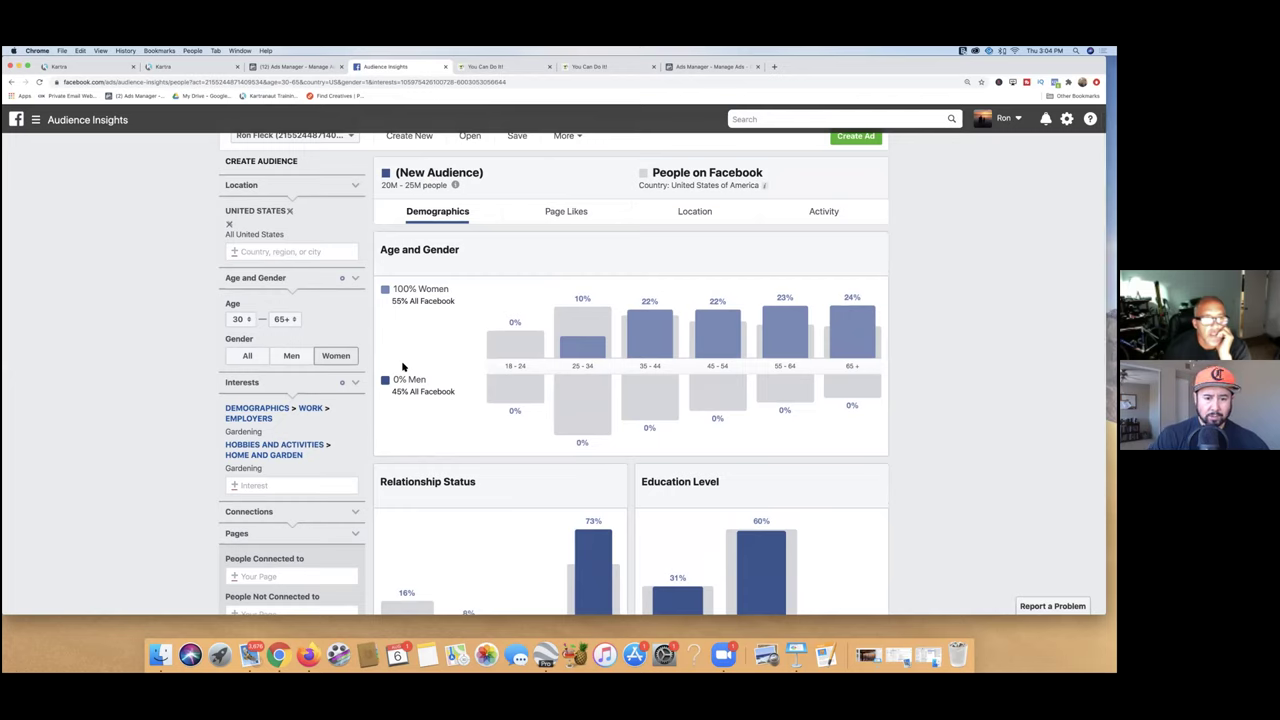
click(576, 213)
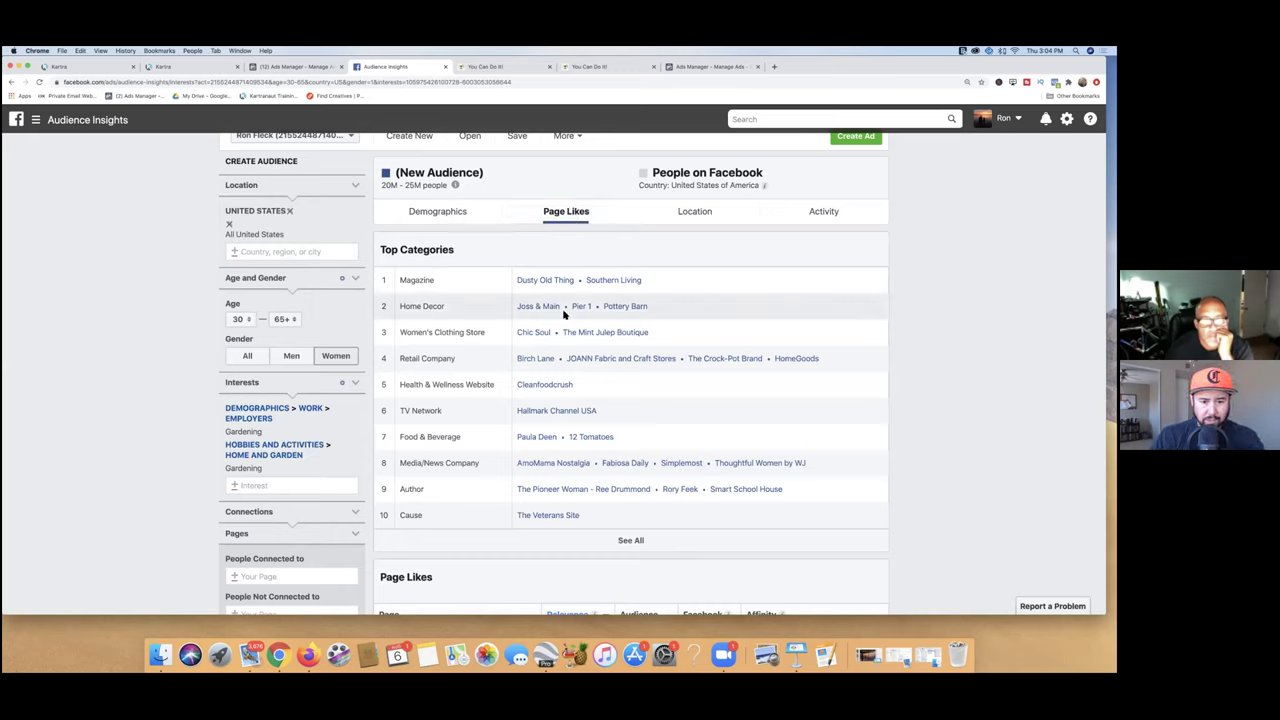
scroll(560, 308, down, 3)
scroll(563, 313, down, 4)
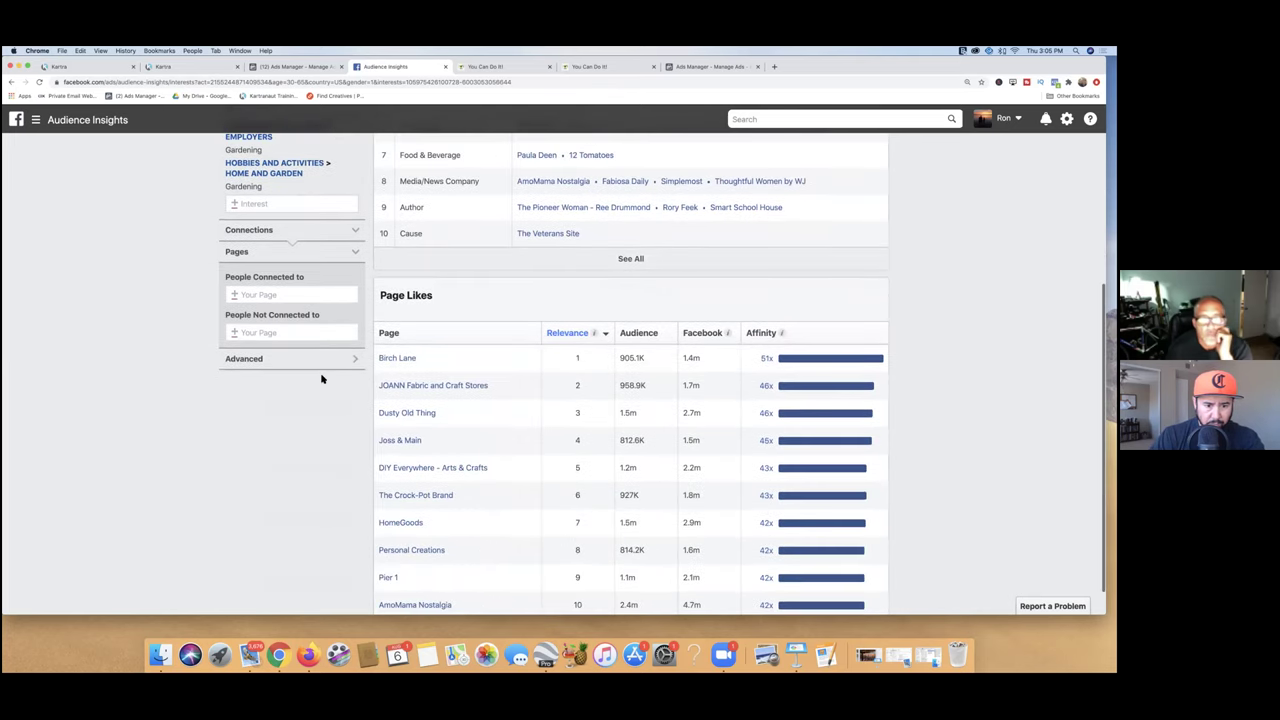
scroll(297, 378, down, 1)
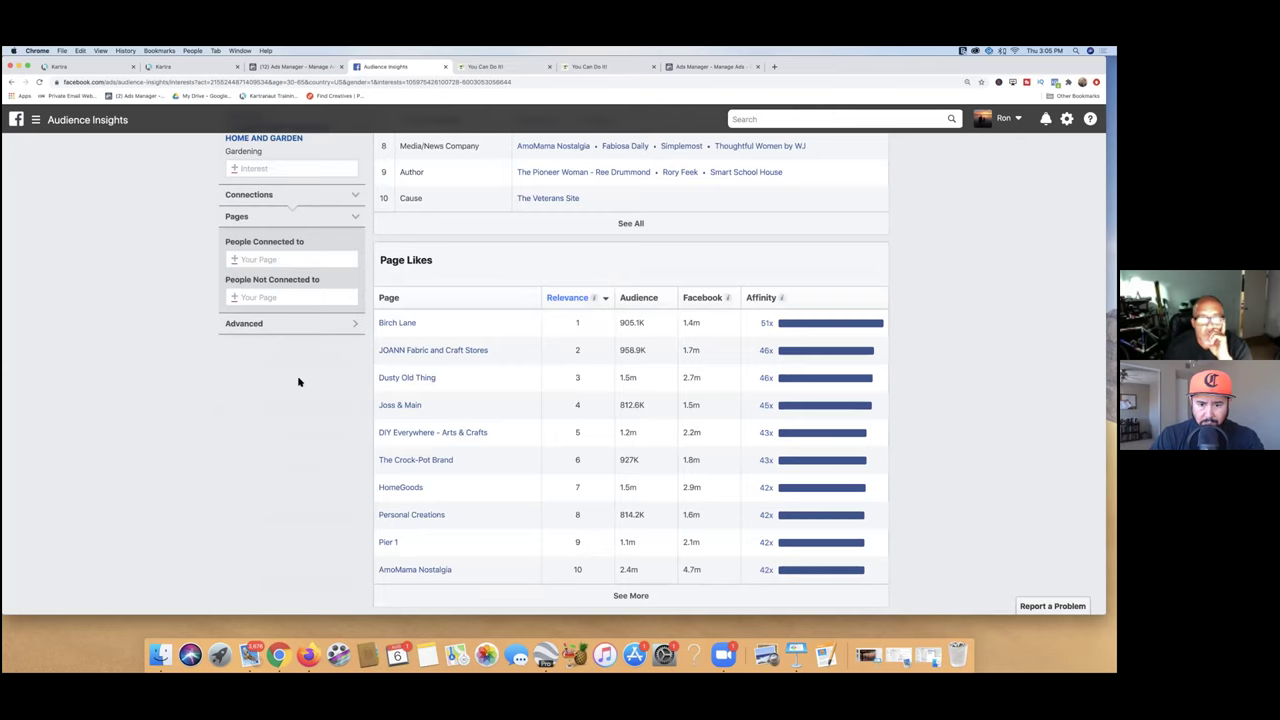
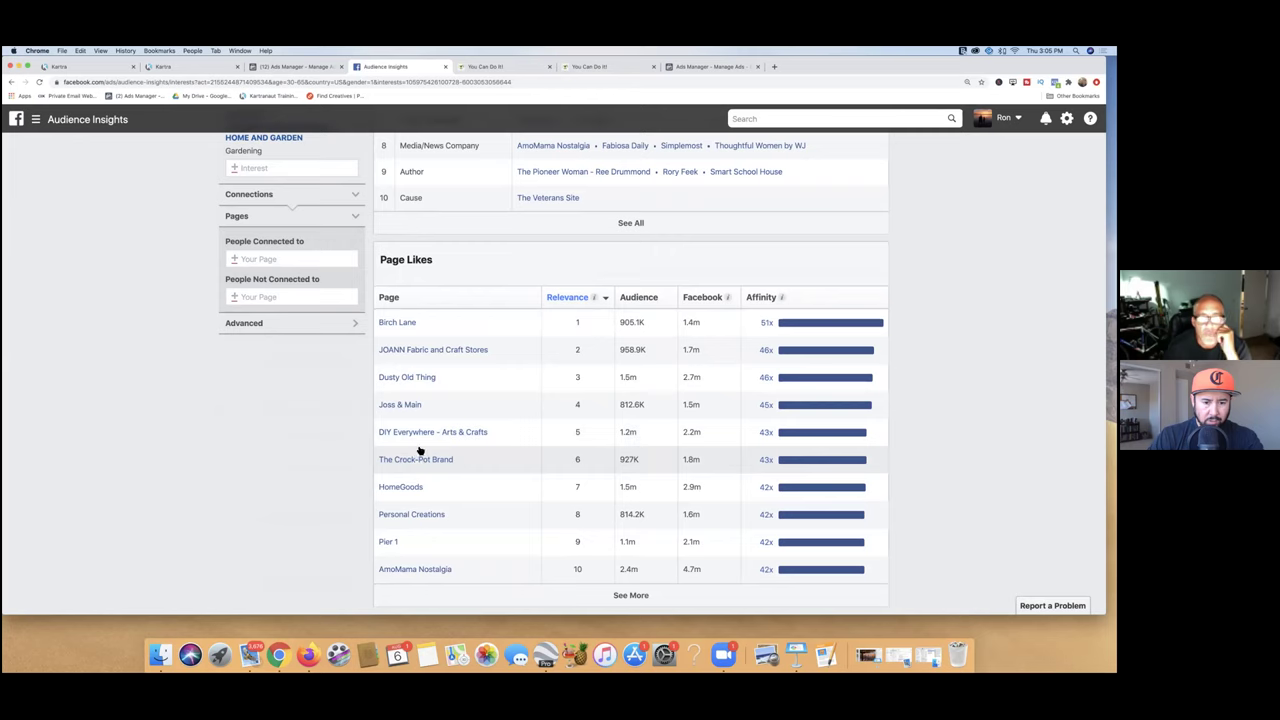
scroll(440, 365, up, 1)
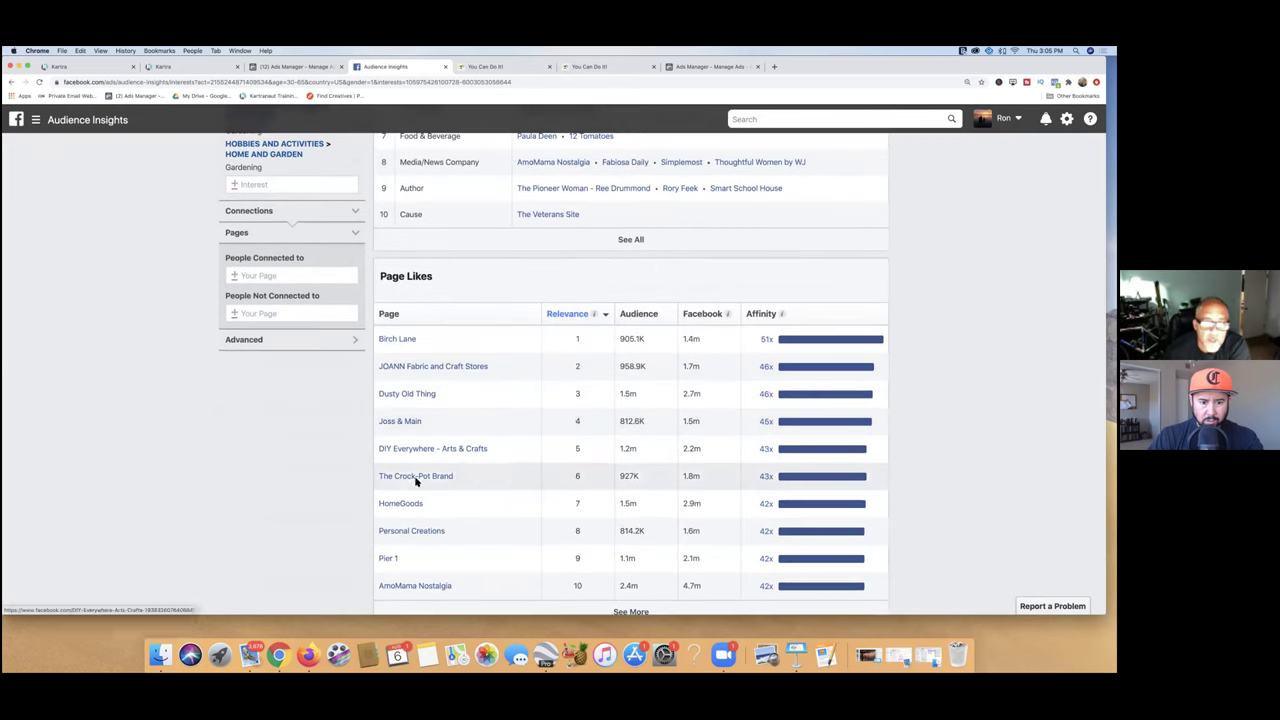
scroll(420, 355, up, 1)
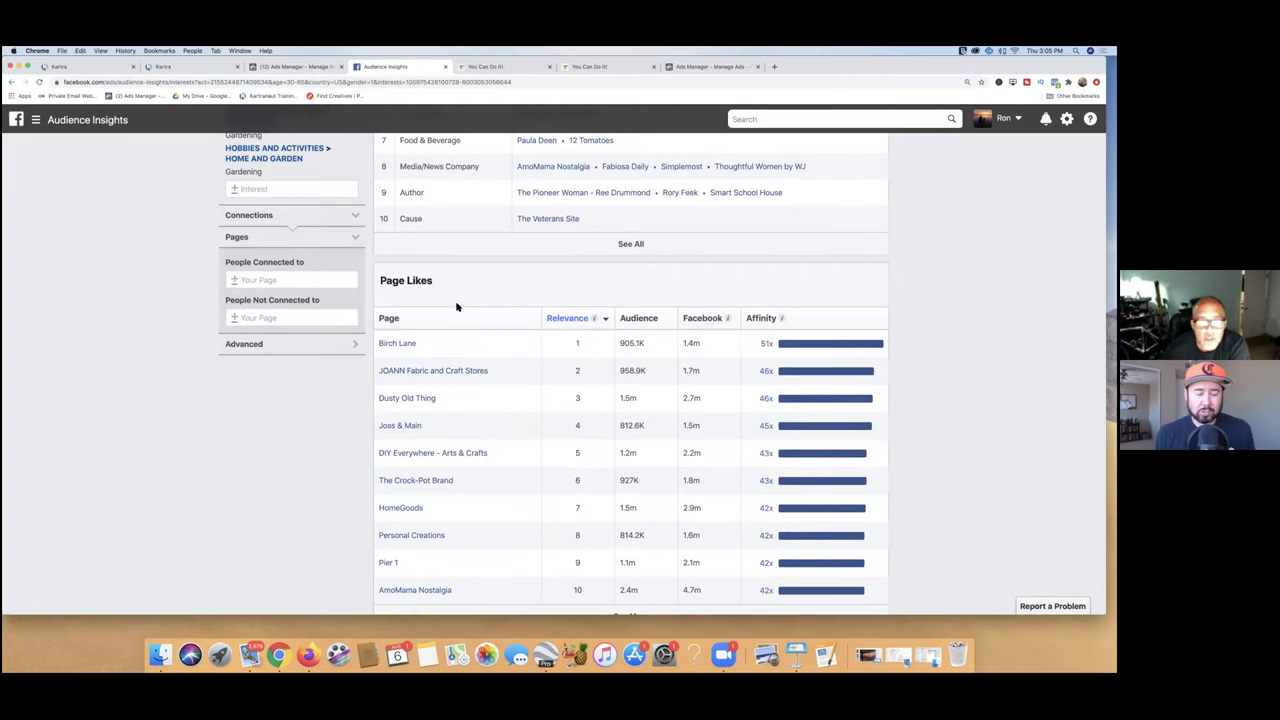
scroll(805, 270, down, 1)
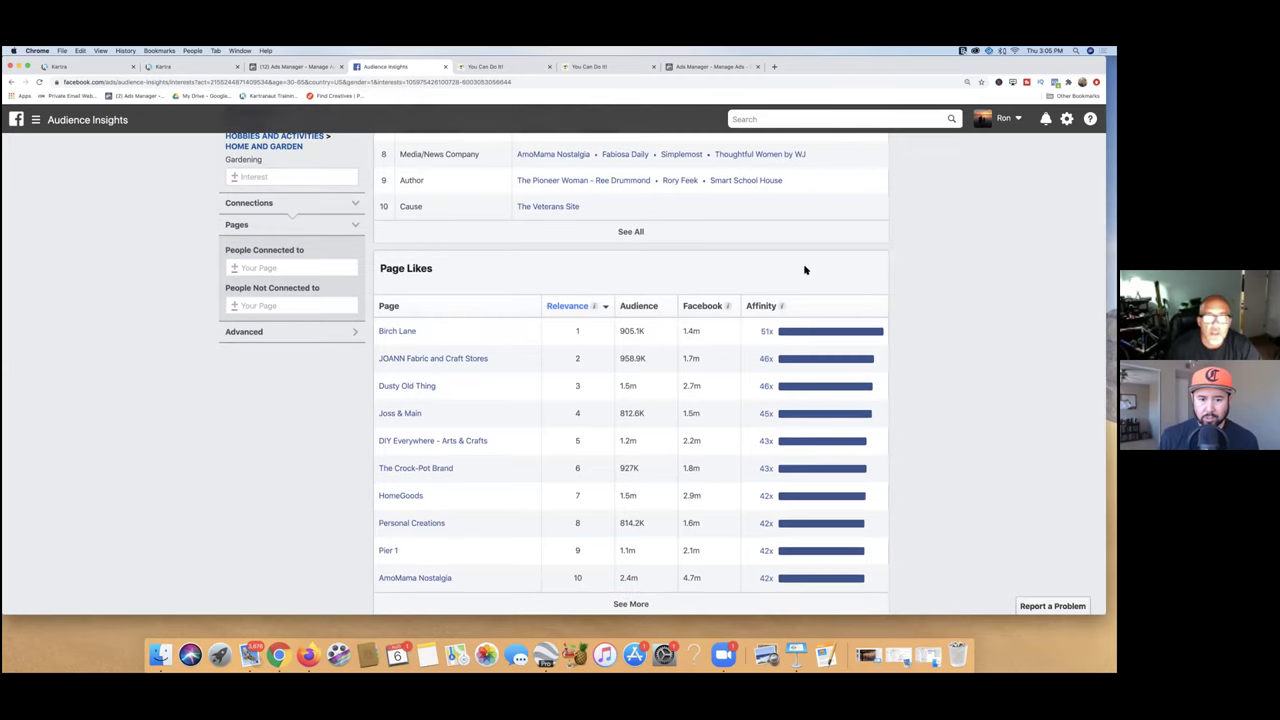
Step: Open the Cleanfoodcrush Facebook page from the Health & Wellness Website category in the audience's top categories
scroll(805, 270, up, 3)
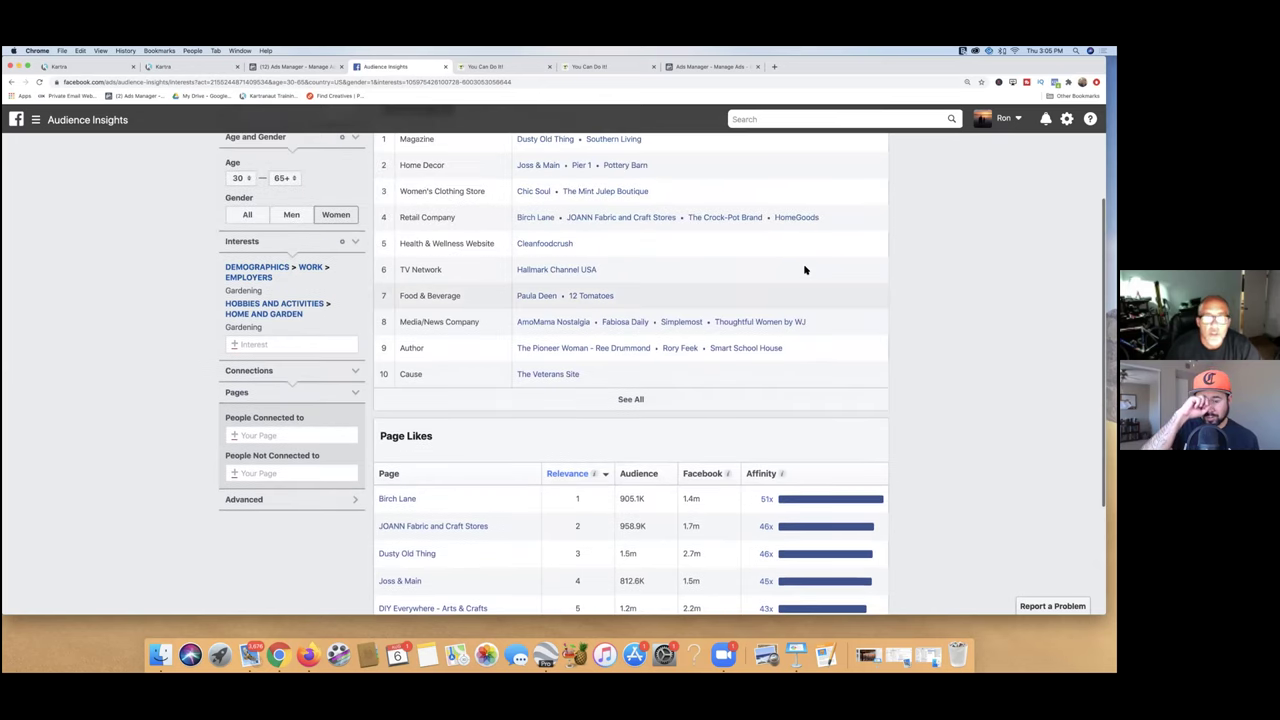
scroll(805, 270, up, 1)
scroll(805, 270, up, 1)
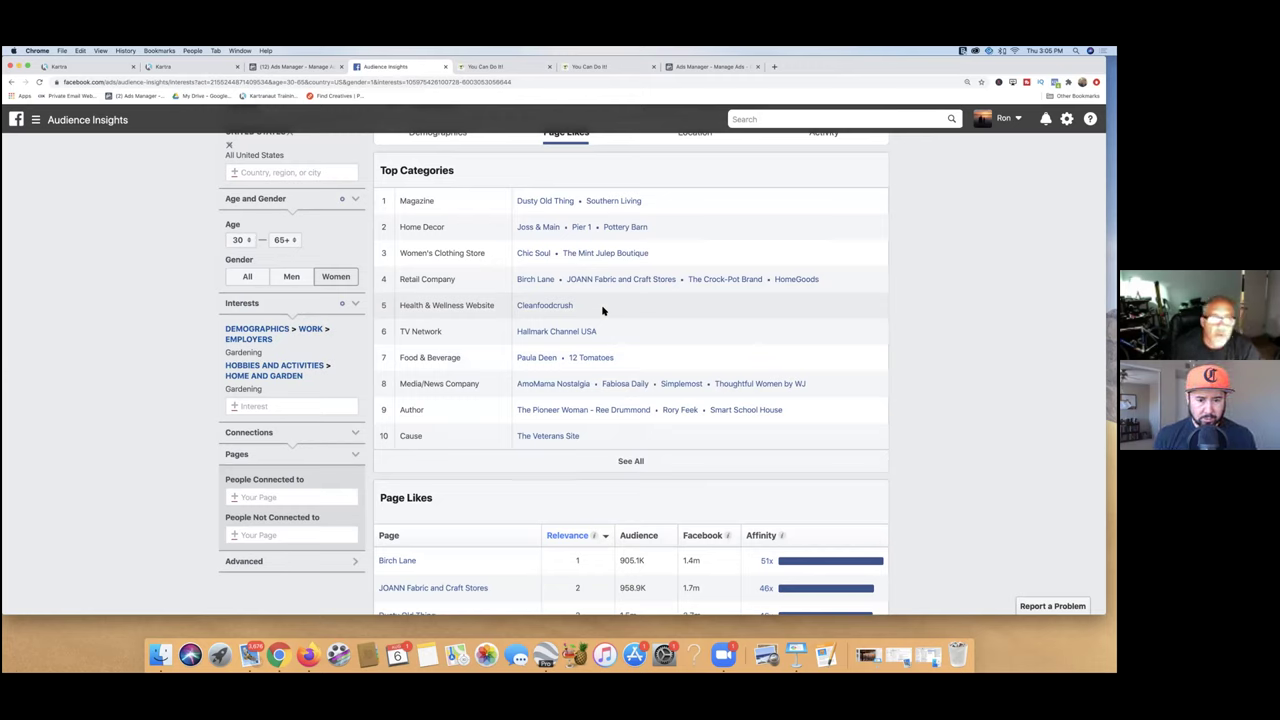
click(533, 305)
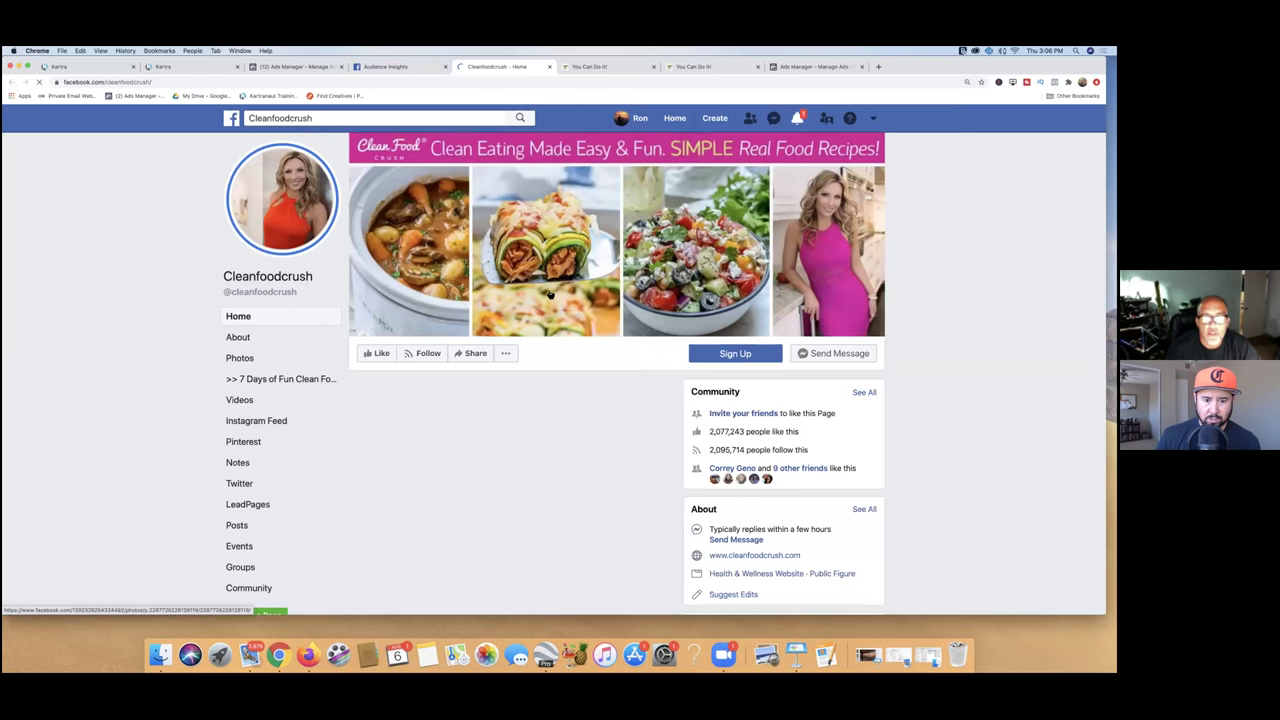
scroll(549, 294, down, 5)
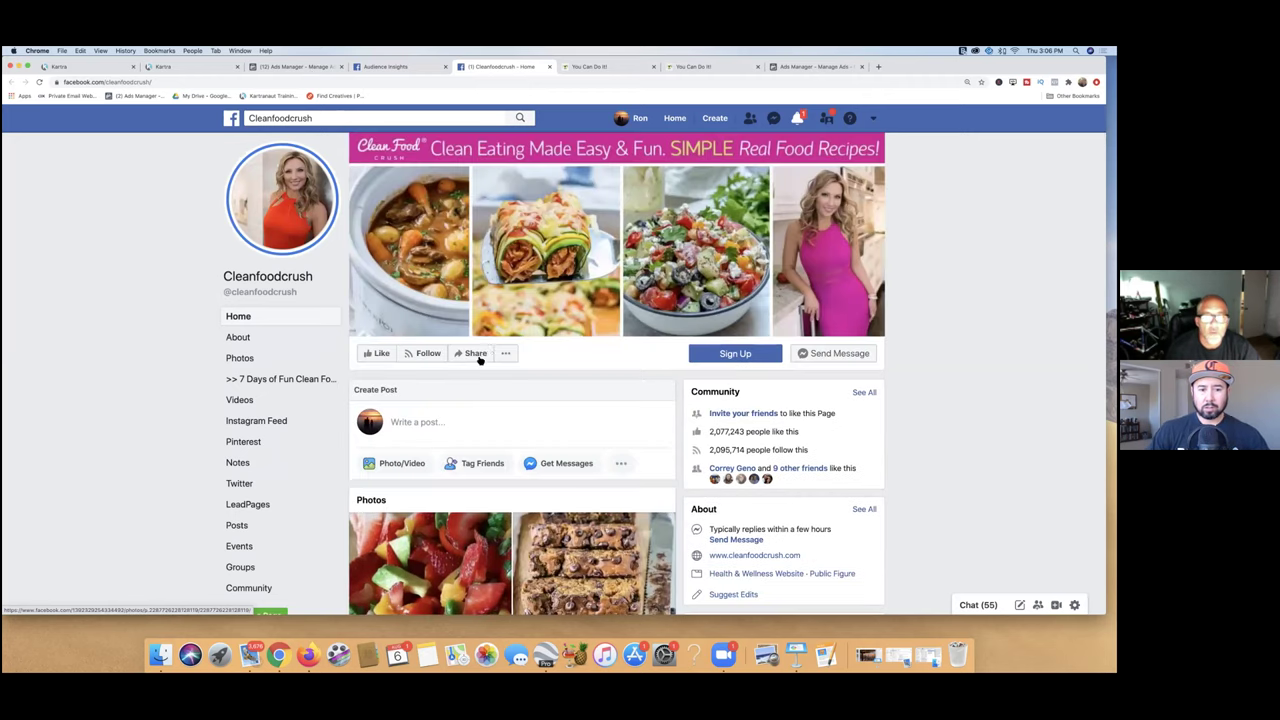
Step: Return to the ad set in Ads Manager and limit the audience's gender to Women
key(super+3)
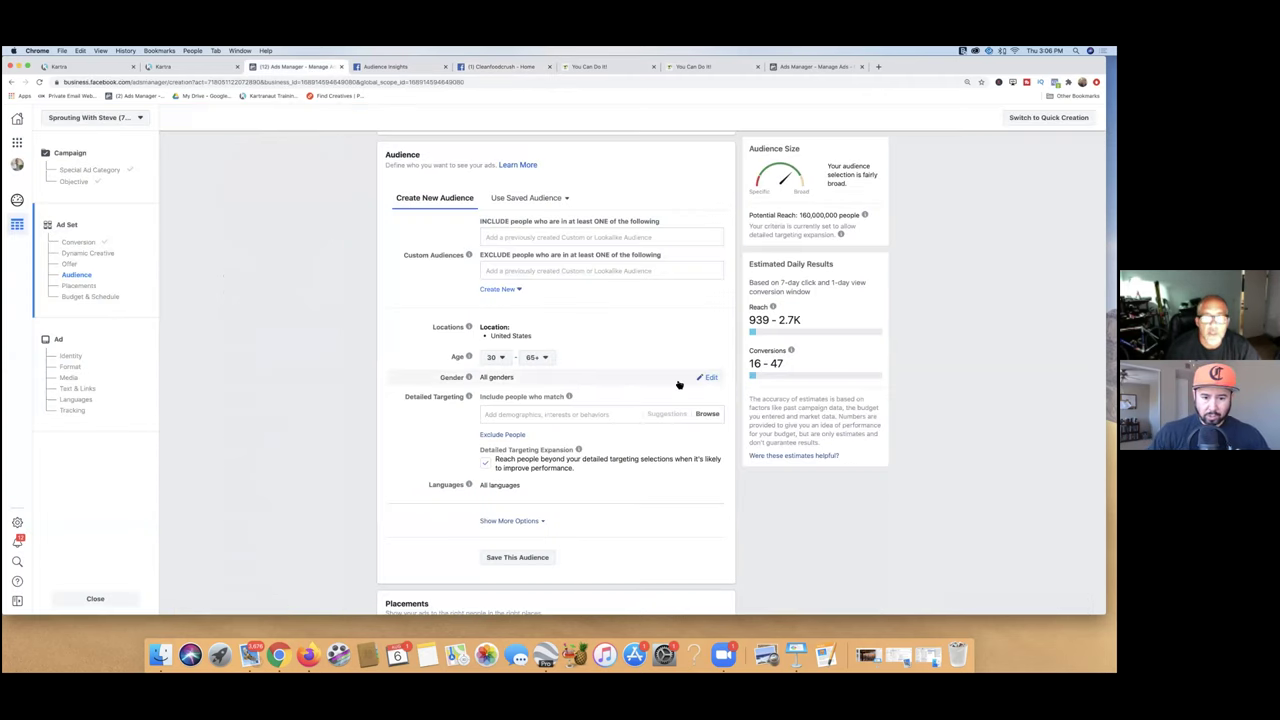
click(710, 379)
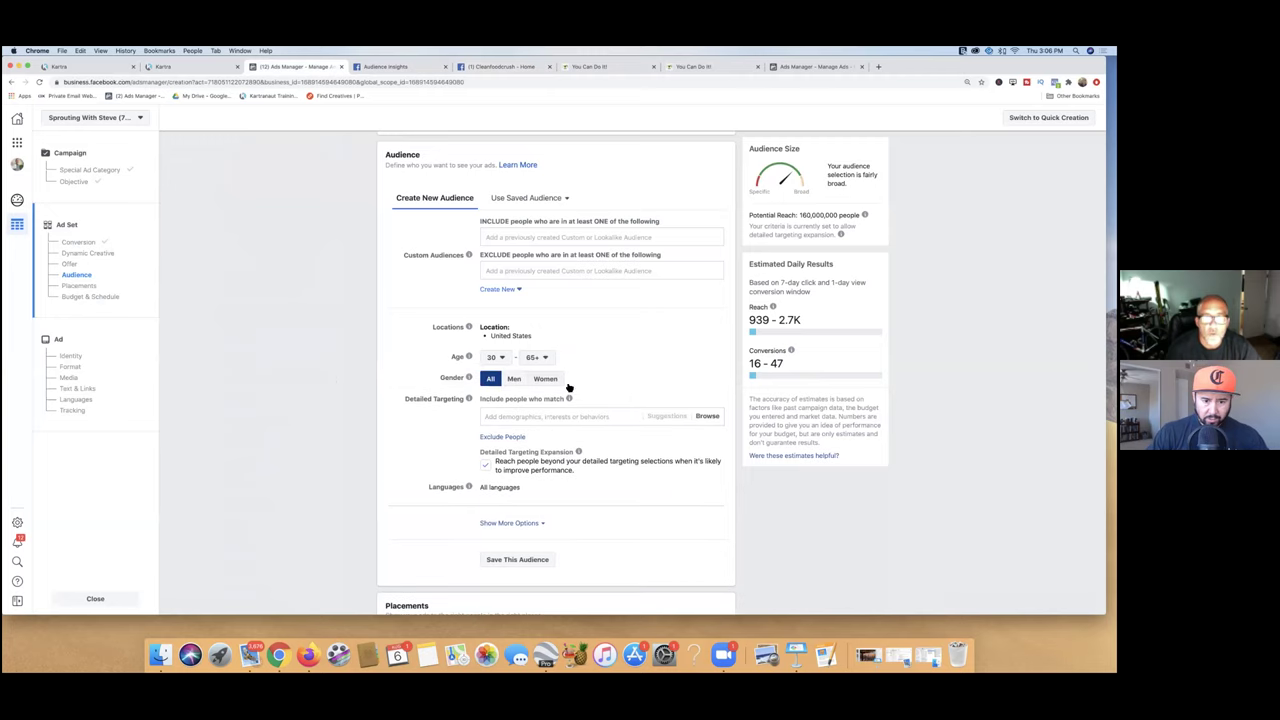
click(545, 379)
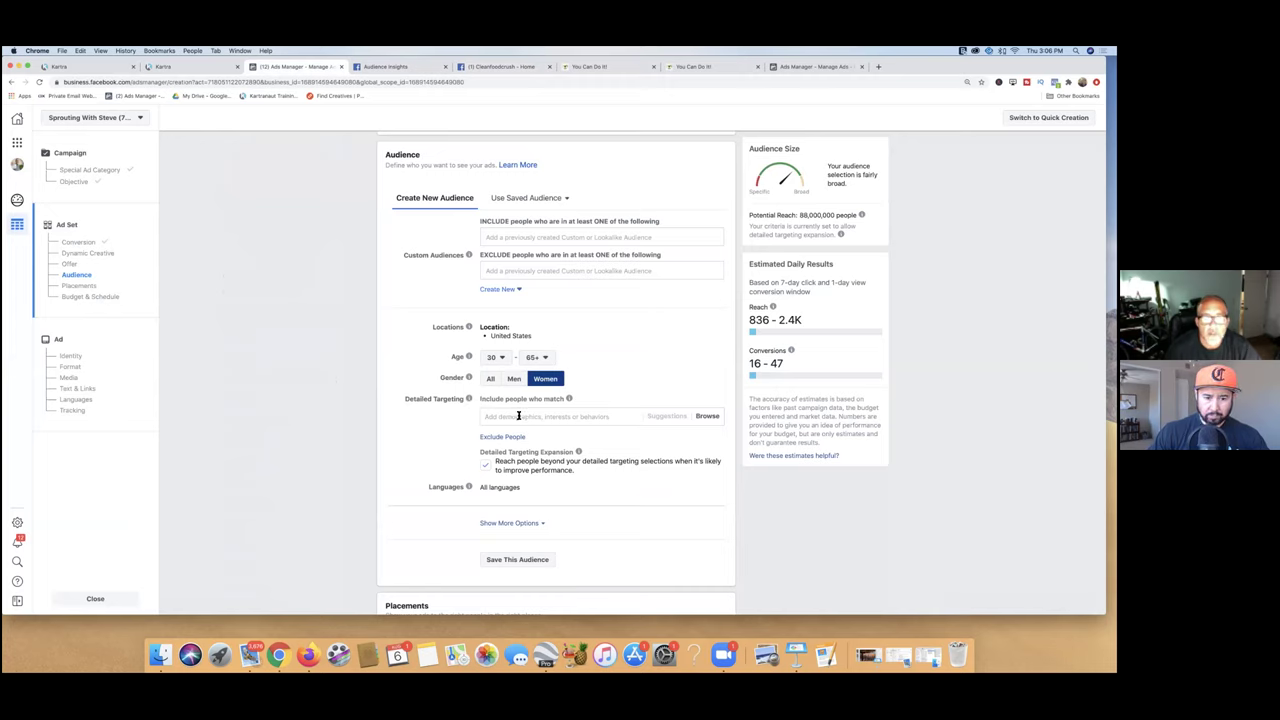
Step: Search the ad set's detailed targeting for "cleanfoodcrush", compare it with the page's name, and search again for "clean food crush"
scroll(518, 415, down, 1)
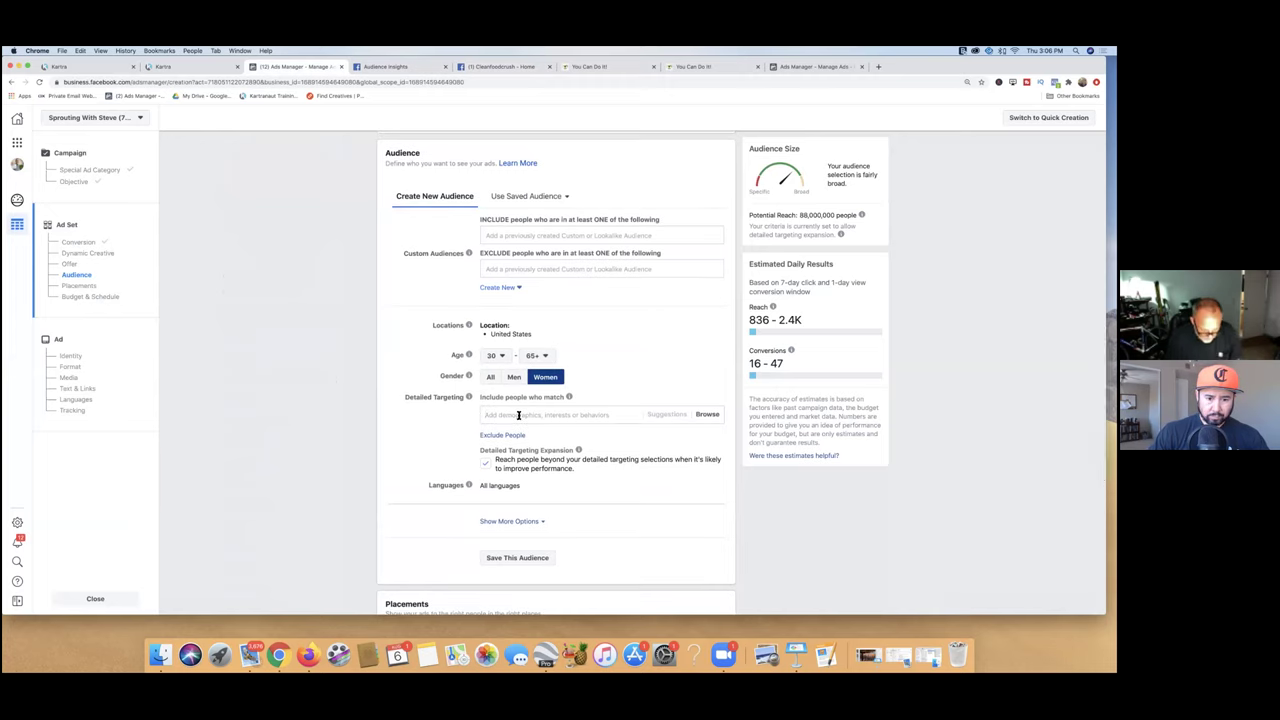
text(cleanfoodcrush)
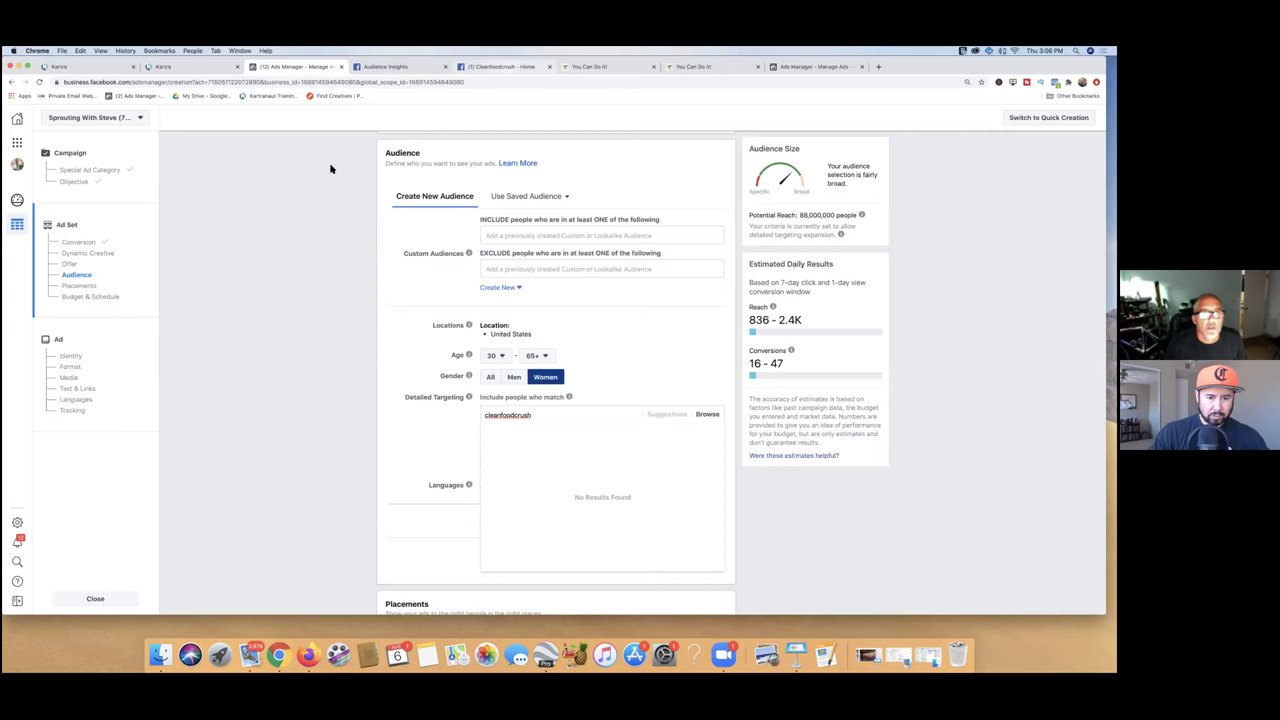
click(500, 66)
click(295, 66)
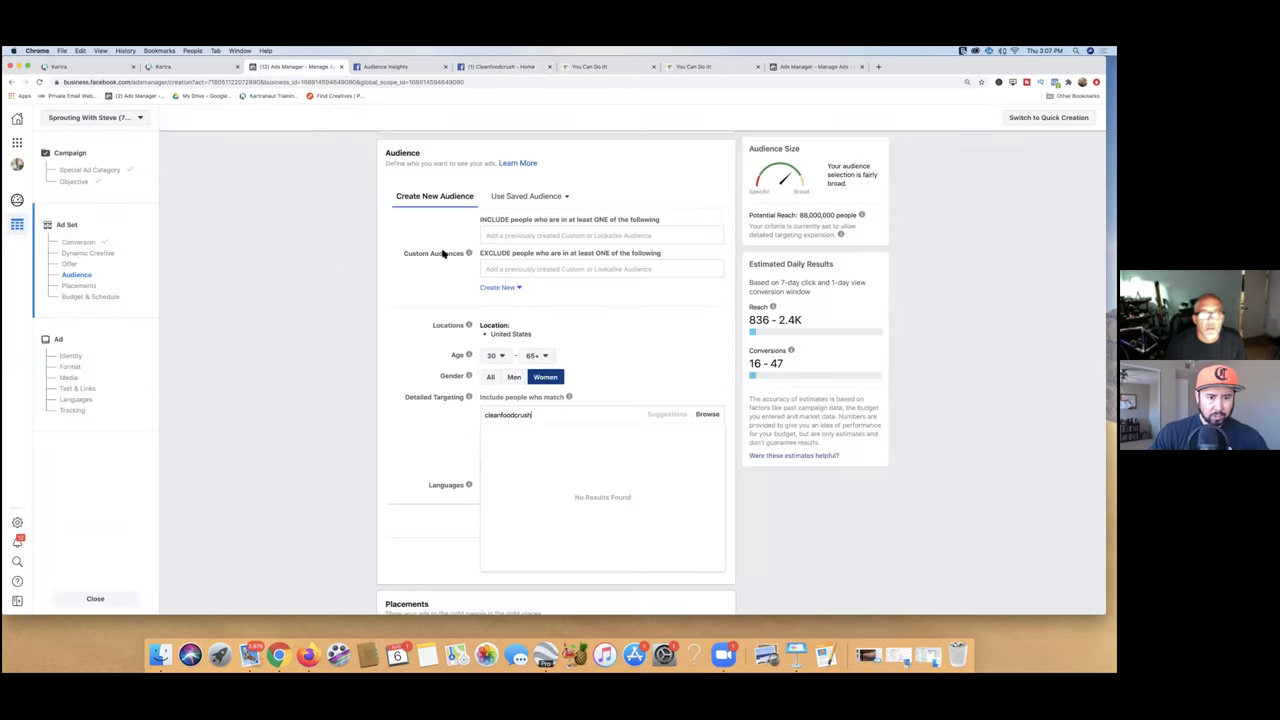
click(511, 67)
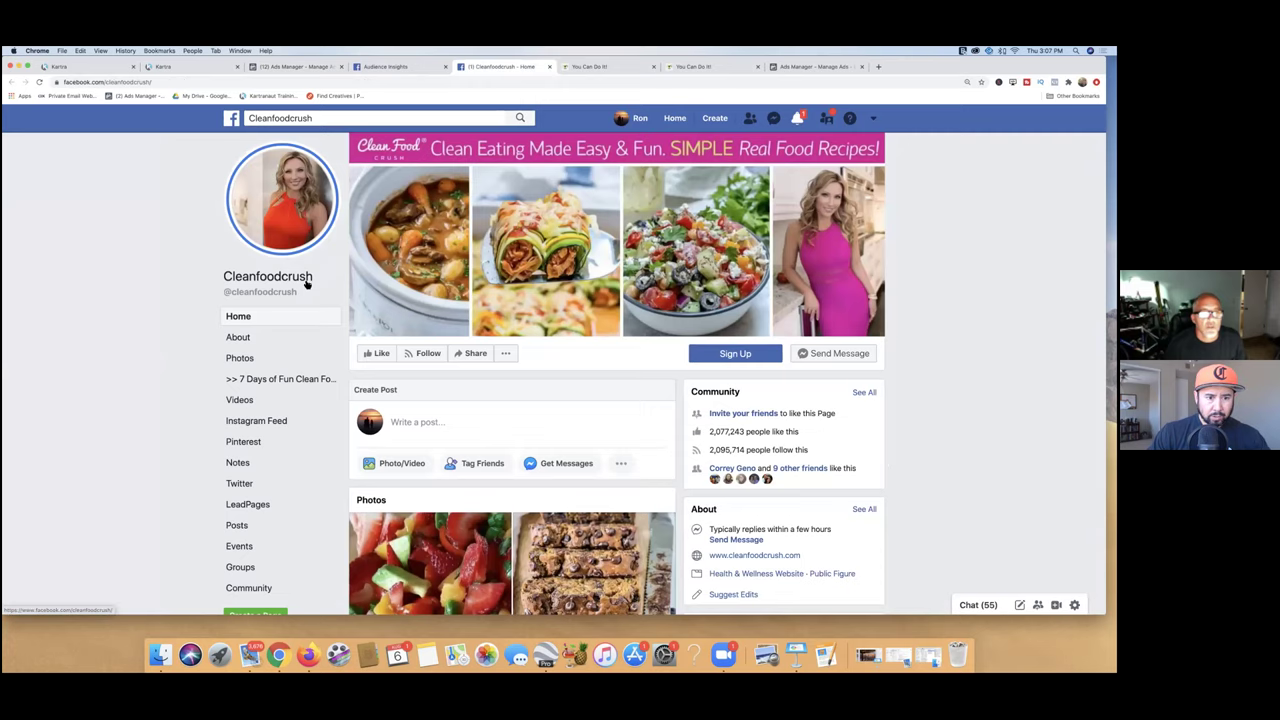
click(300, 66)
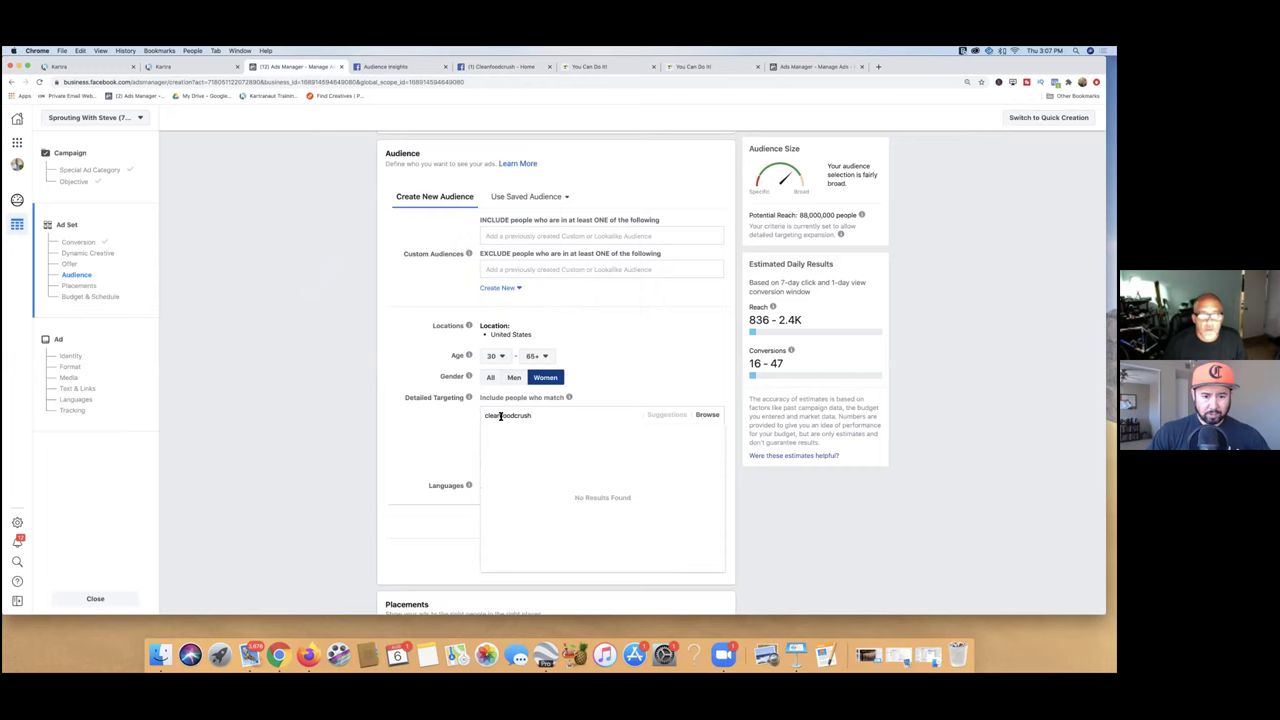
key(super+a)
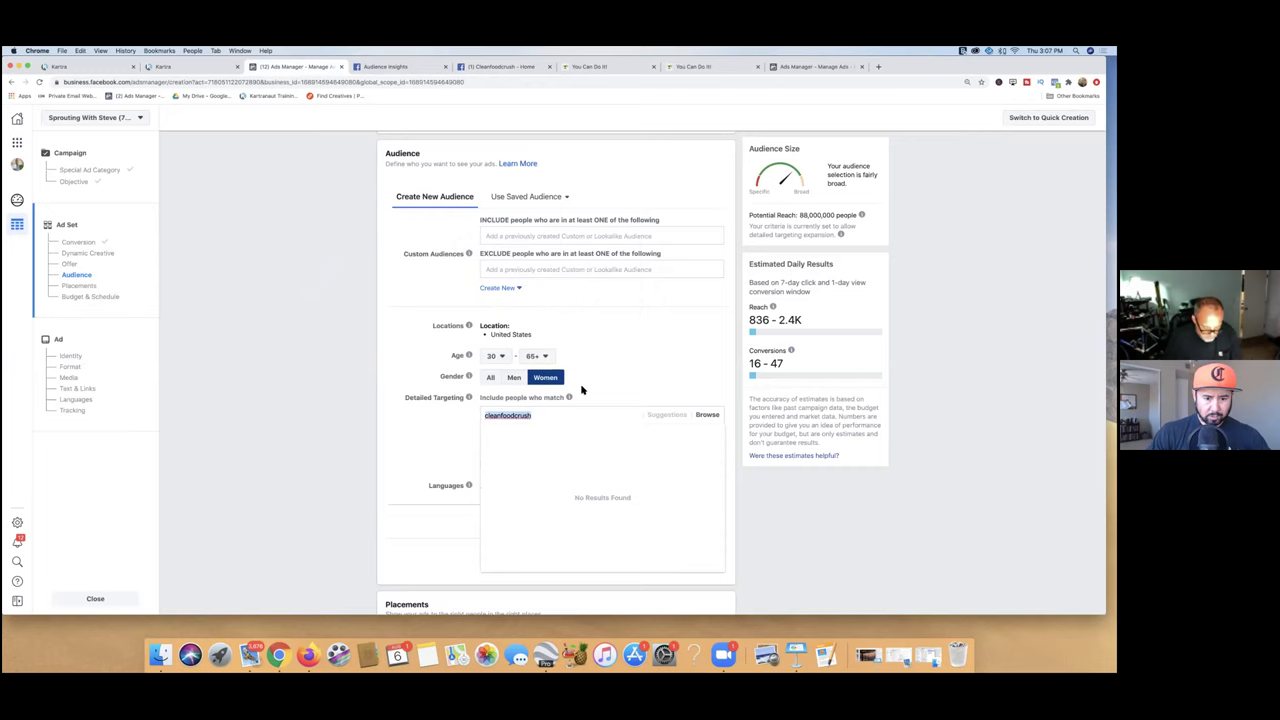
text(clean food crush)
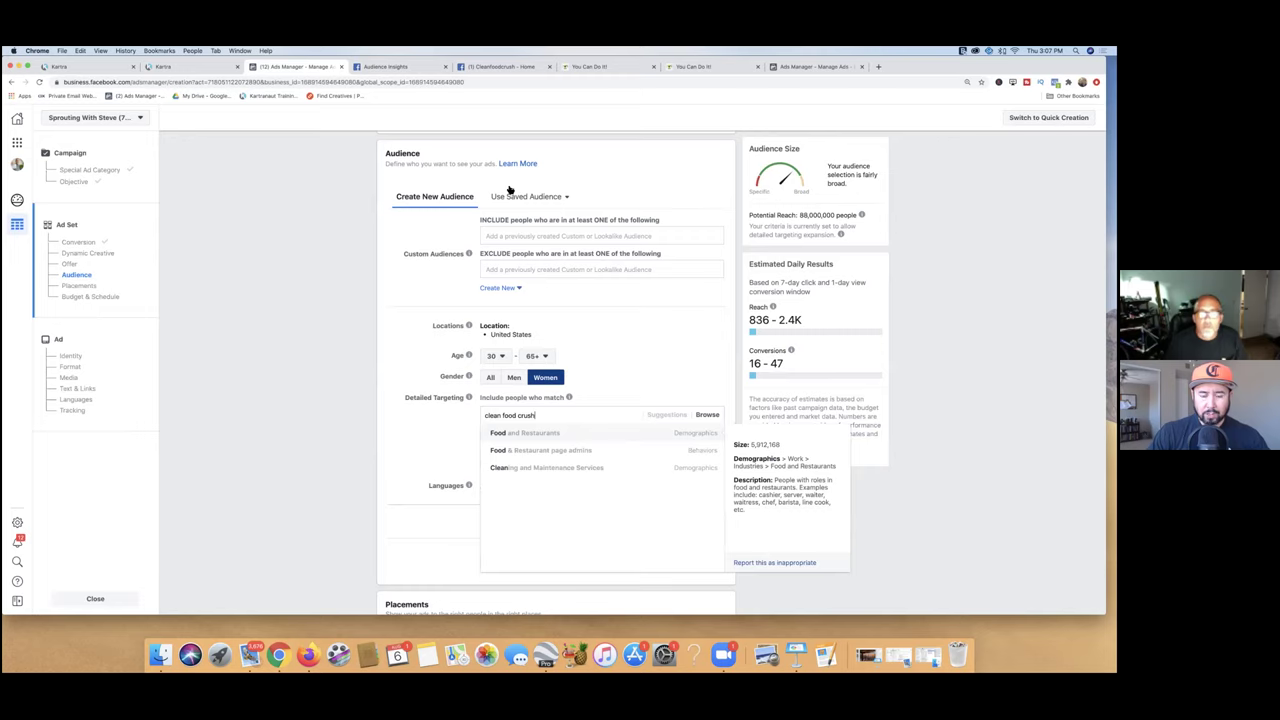
Step: Try adding Organic food from Interests > Food and drink > Food to the detailed targeting, and remove it again
click(703, 418)
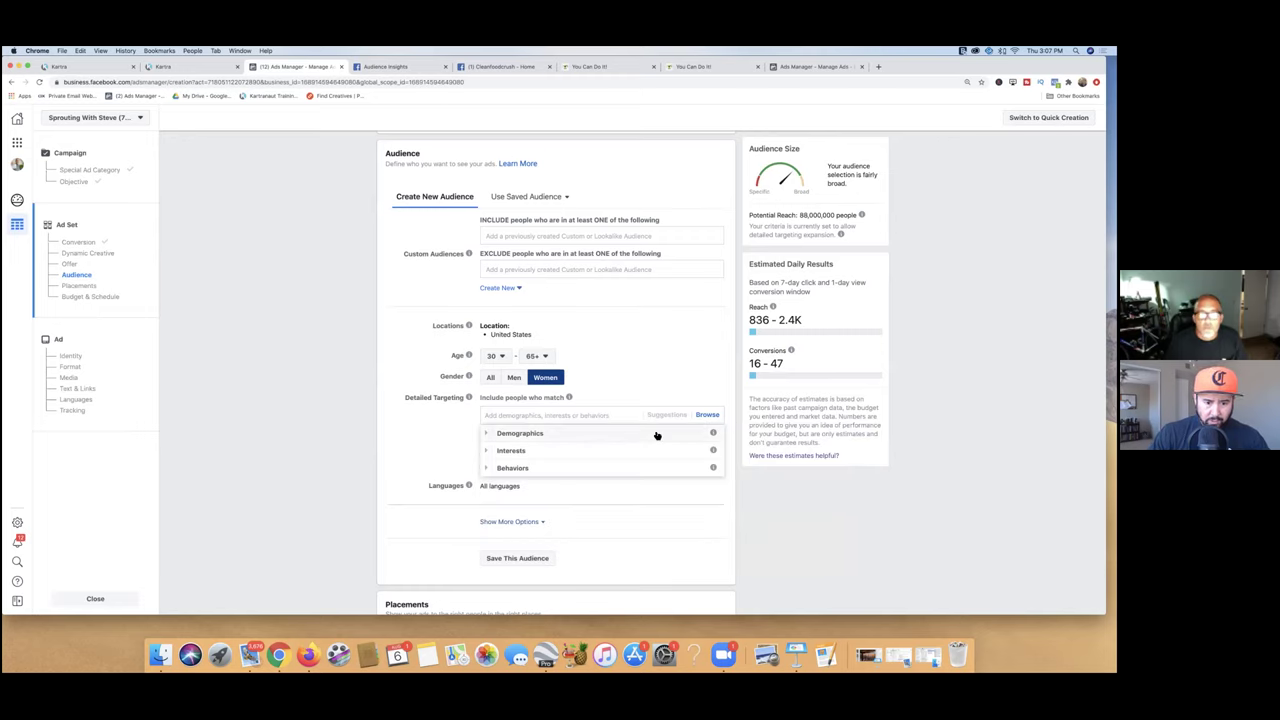
mouse_move(714, 453)
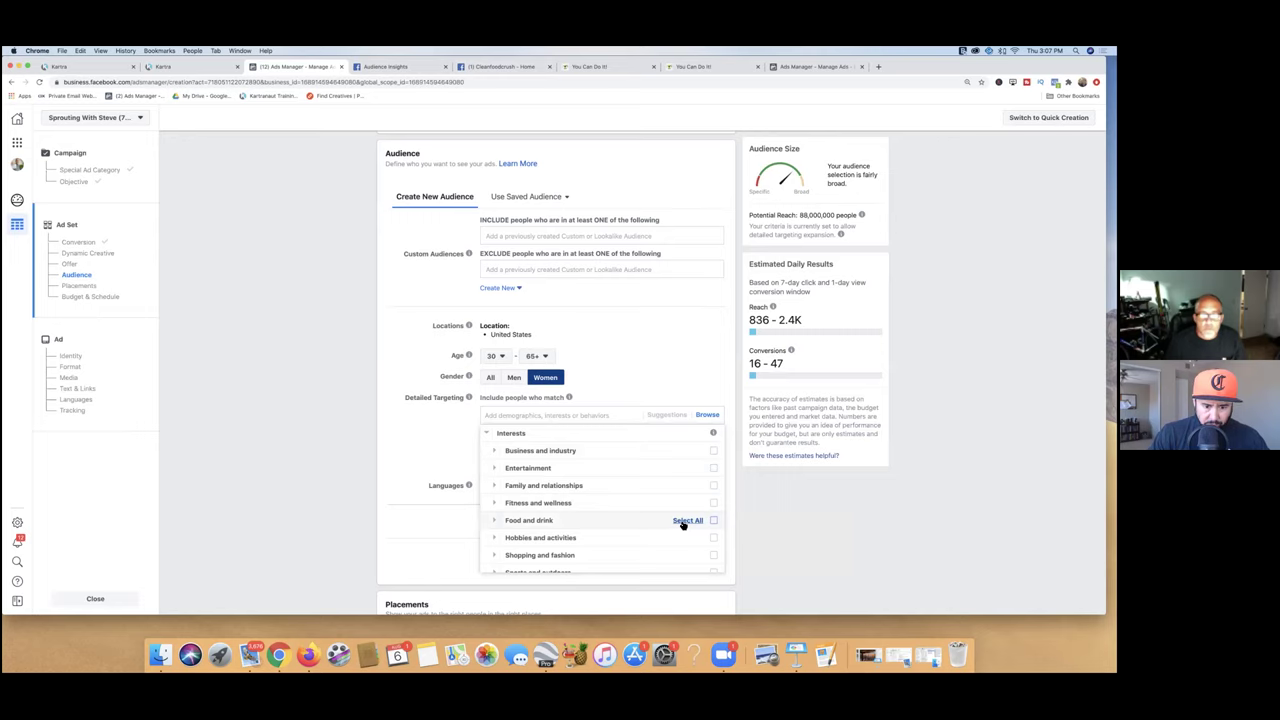
click(545, 522)
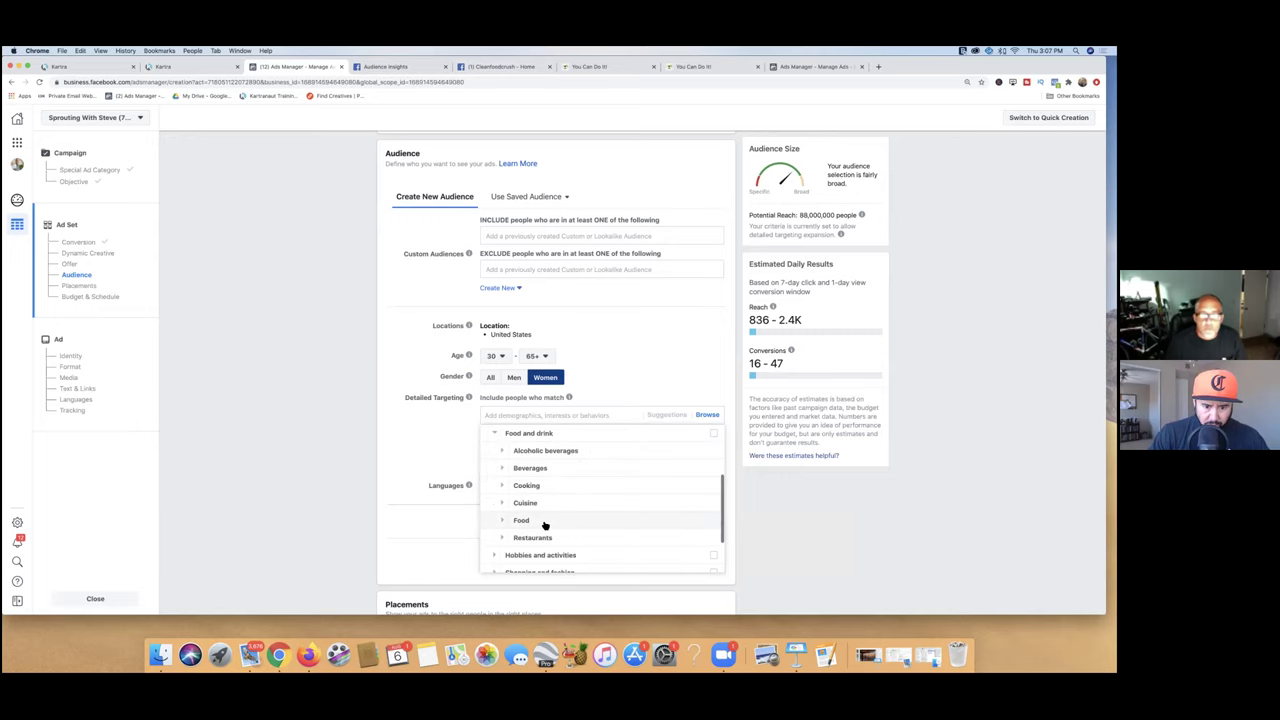
click(527, 521)
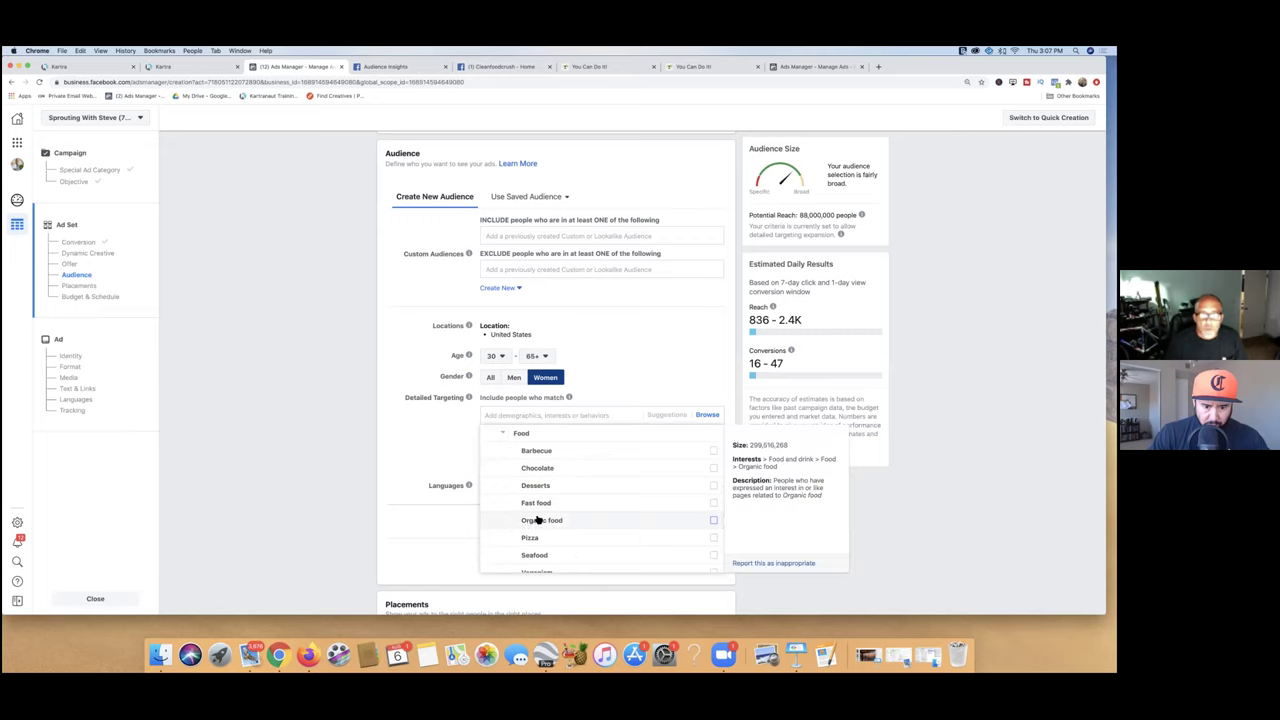
click(541, 521)
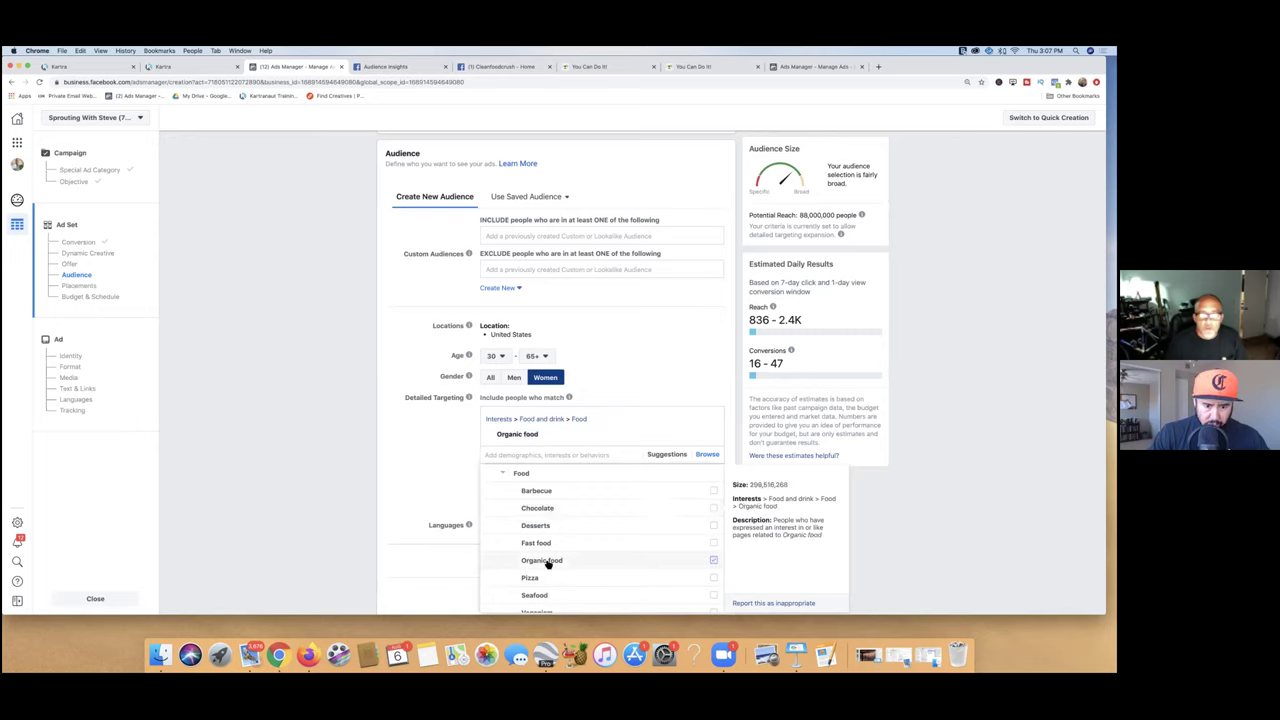
scroll(550, 562, down, 5)
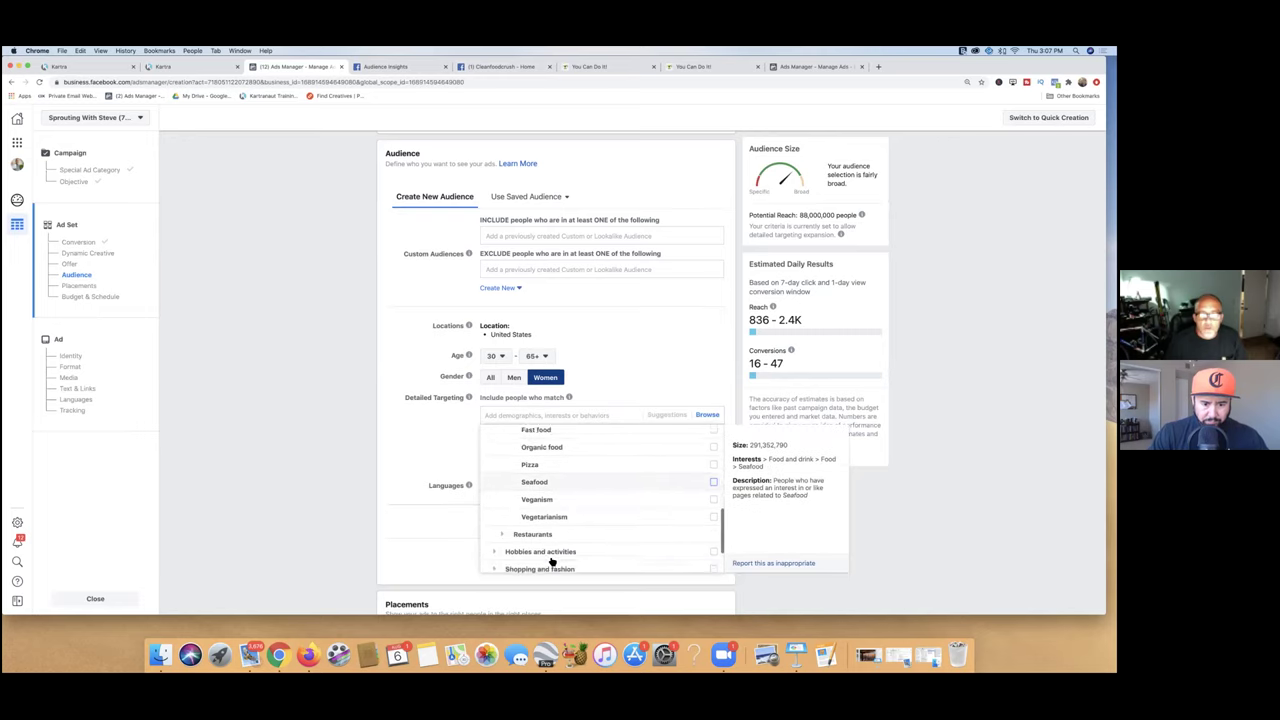
scroll(556, 545, up, 5)
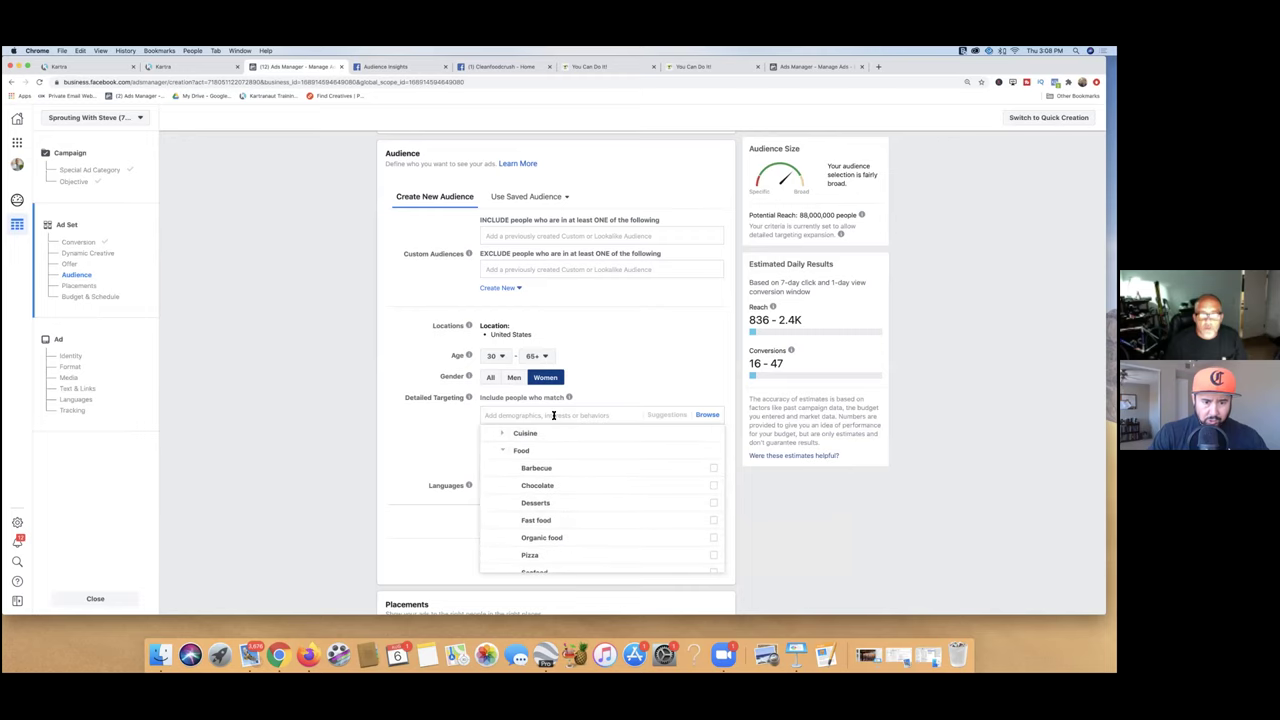
click(553, 415)
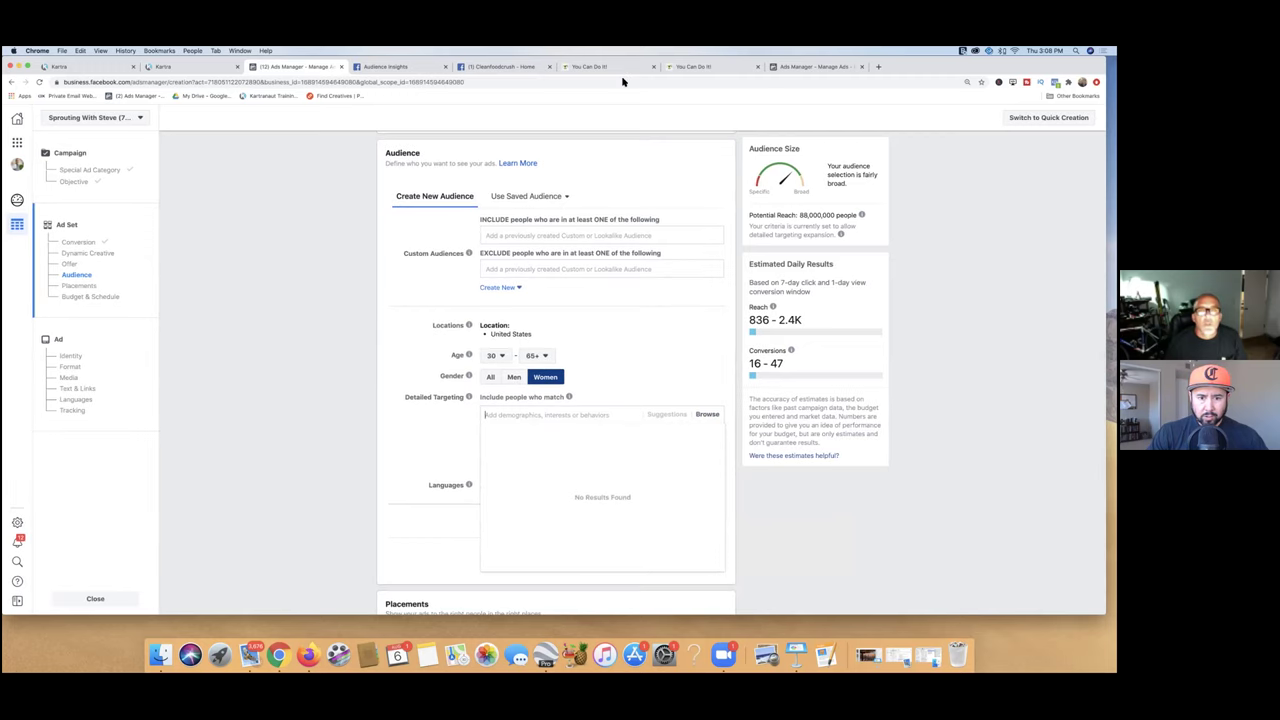
Step: Check the Cleanfoodcrush page once more and examine the top categories and page likes in Audience Insights for other targeting ideas
click(500, 67)
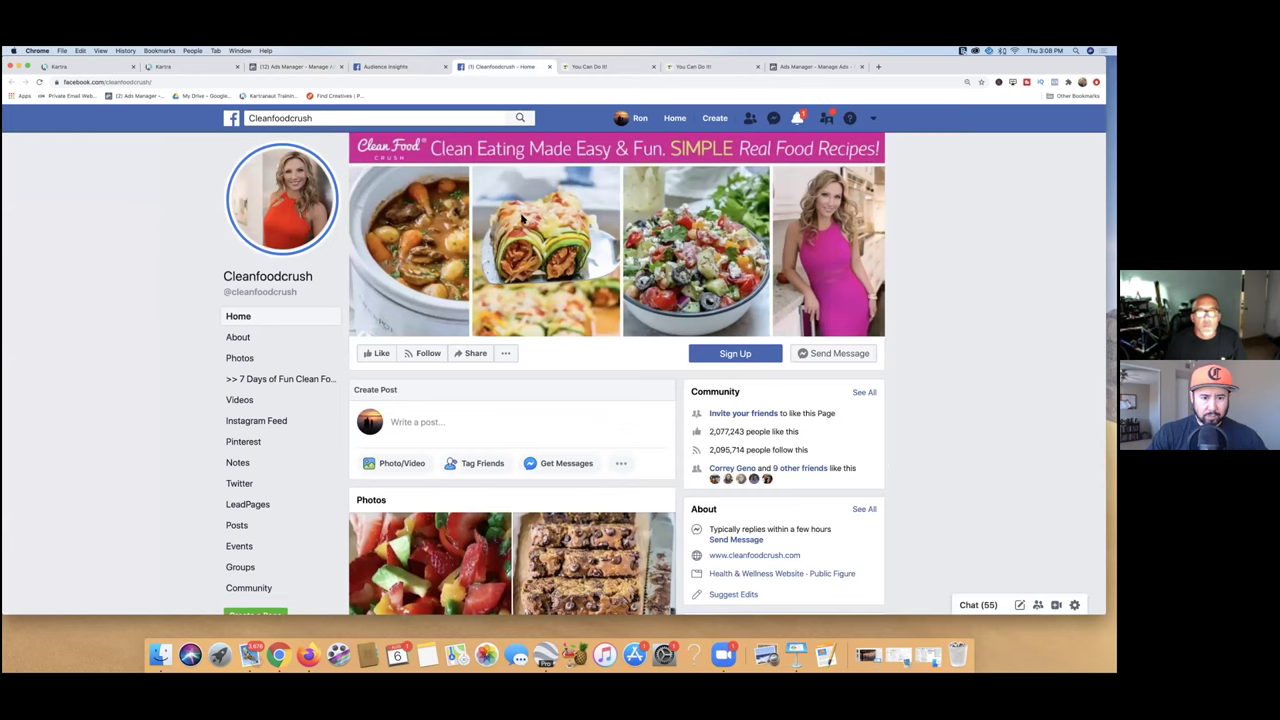
key(ctrl+shift+Tab)
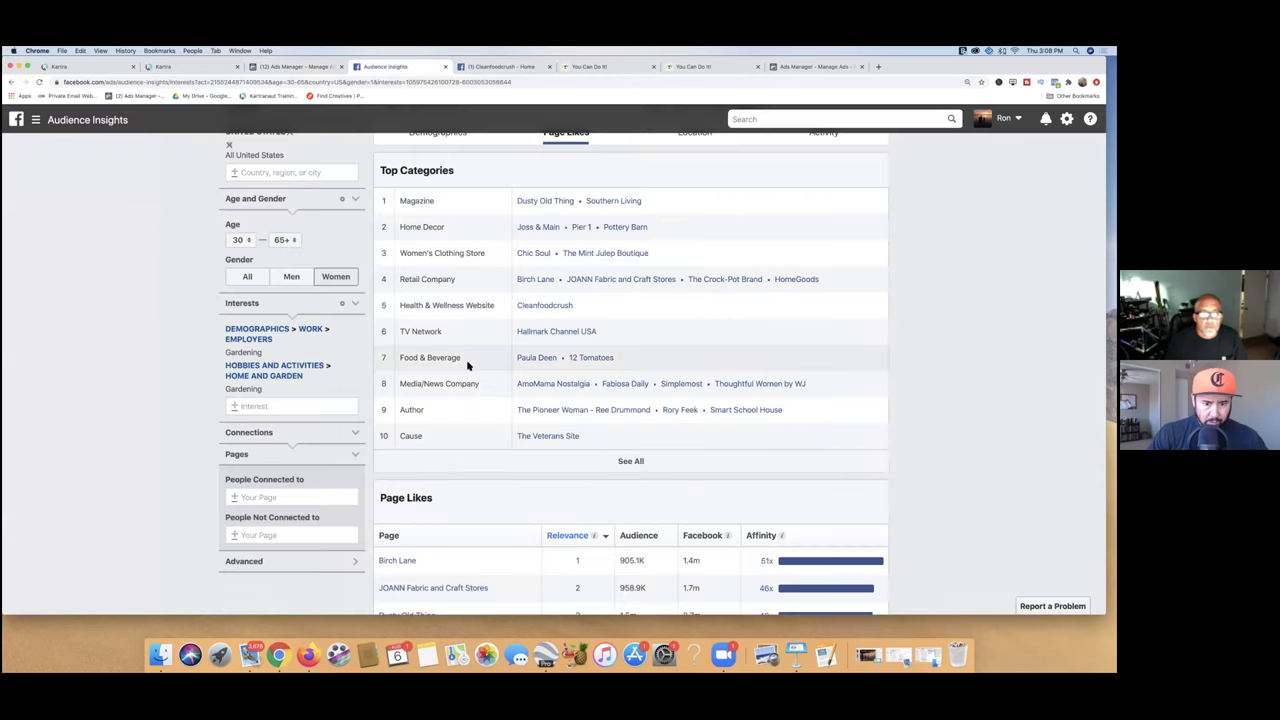
scroll(467, 366, down, 5)
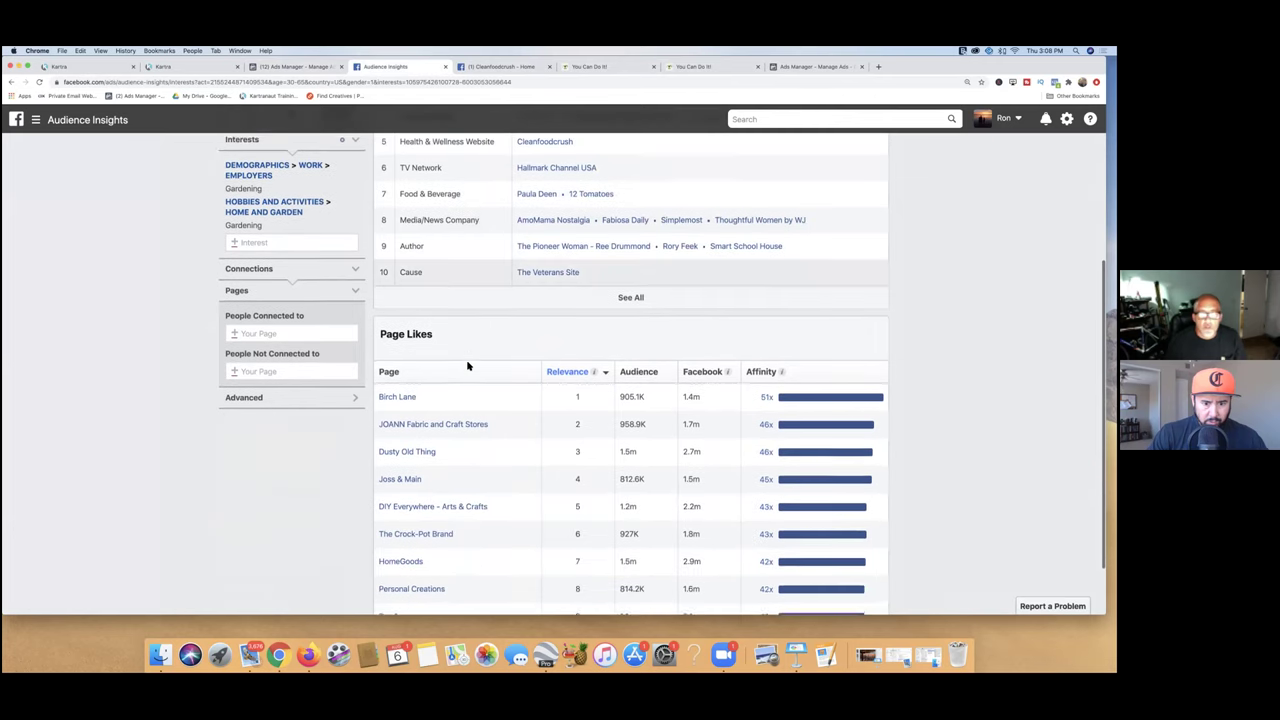
scroll(470, 365, down, 2)
scroll(477, 360, up, 4)
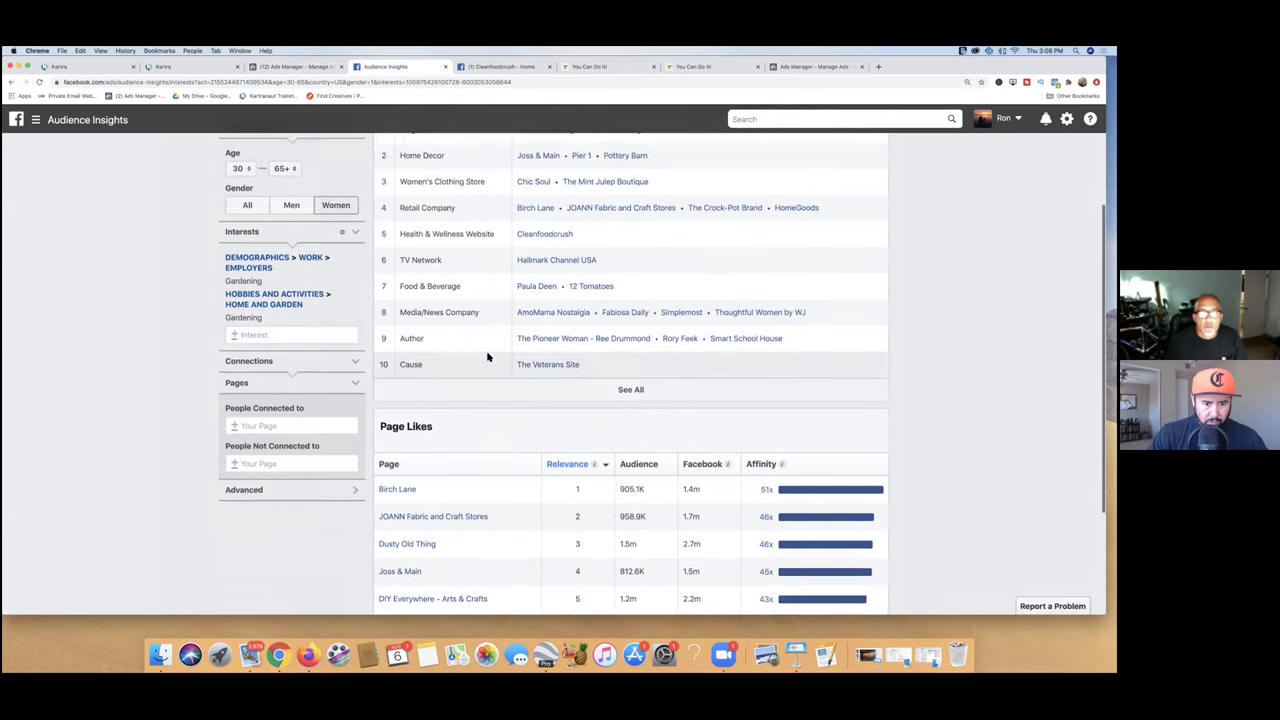
Step: Examine the top categories and page likes in Audience Insights, and open the Birch Lane page to look through its posts
scroll(487, 357, up, 2)
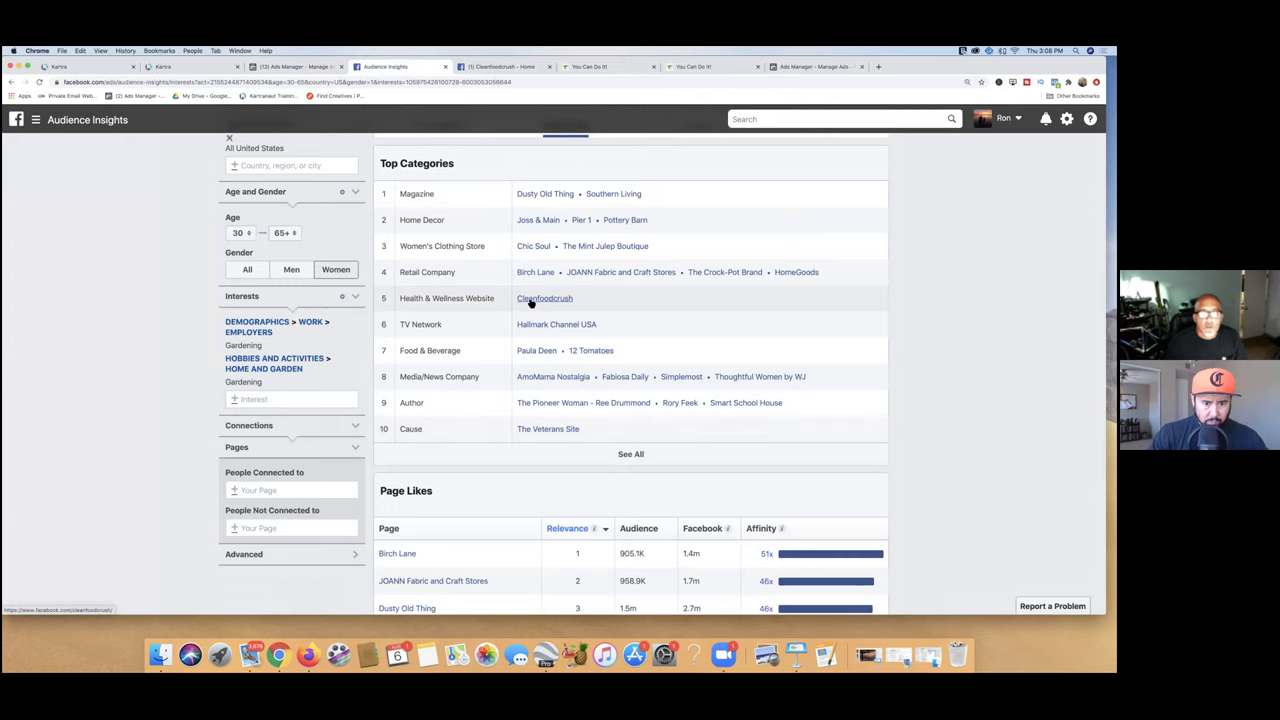
scroll(533, 301, down, 1)
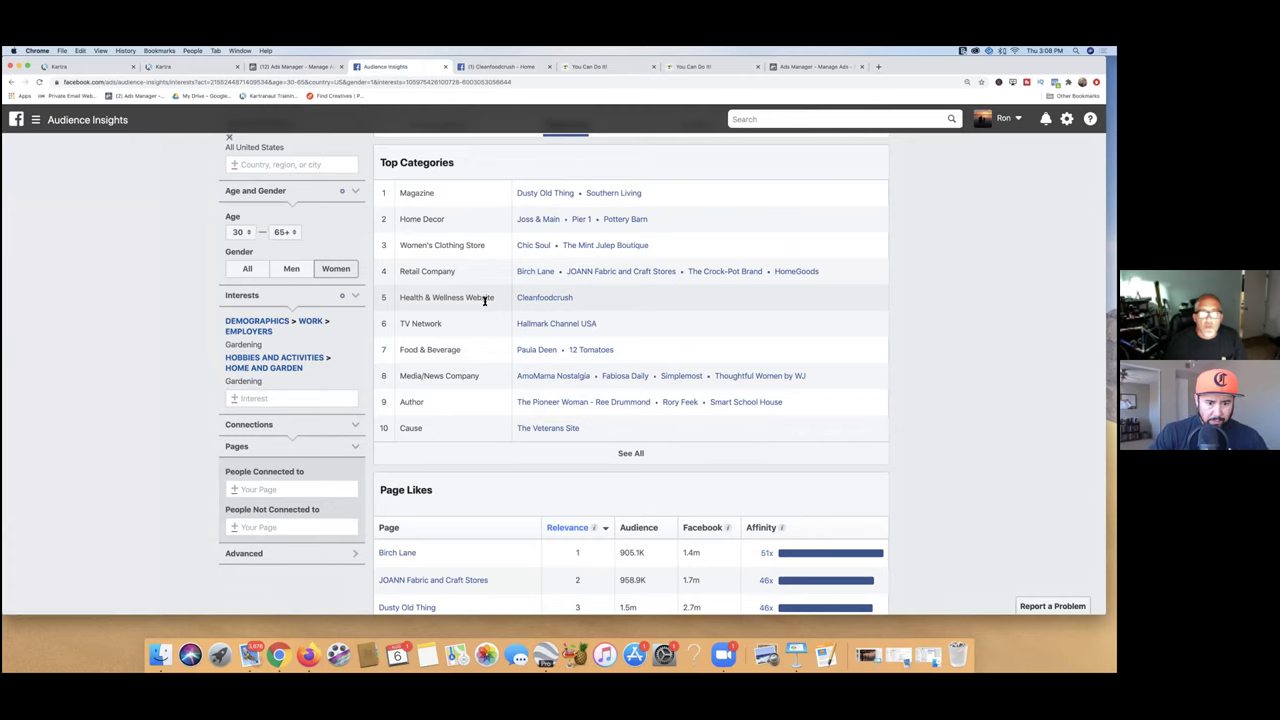
scroll(484, 300, down, 5)
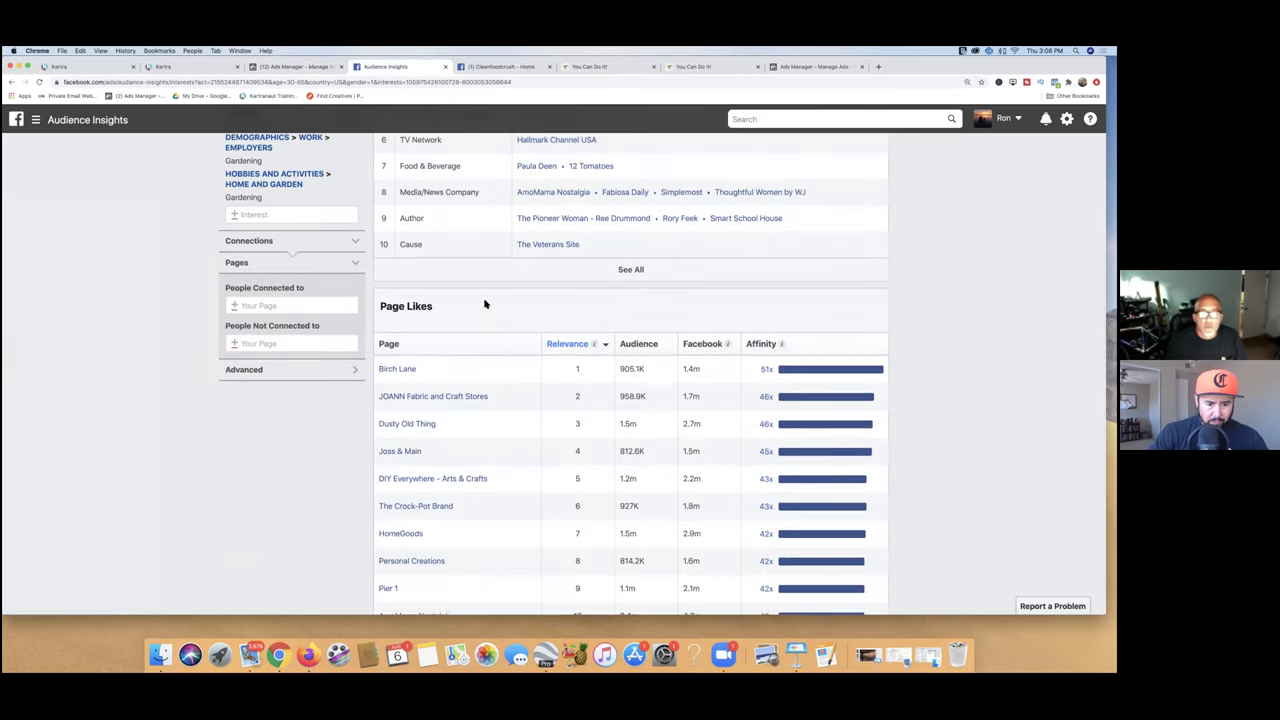
scroll(484, 304, down, 2)
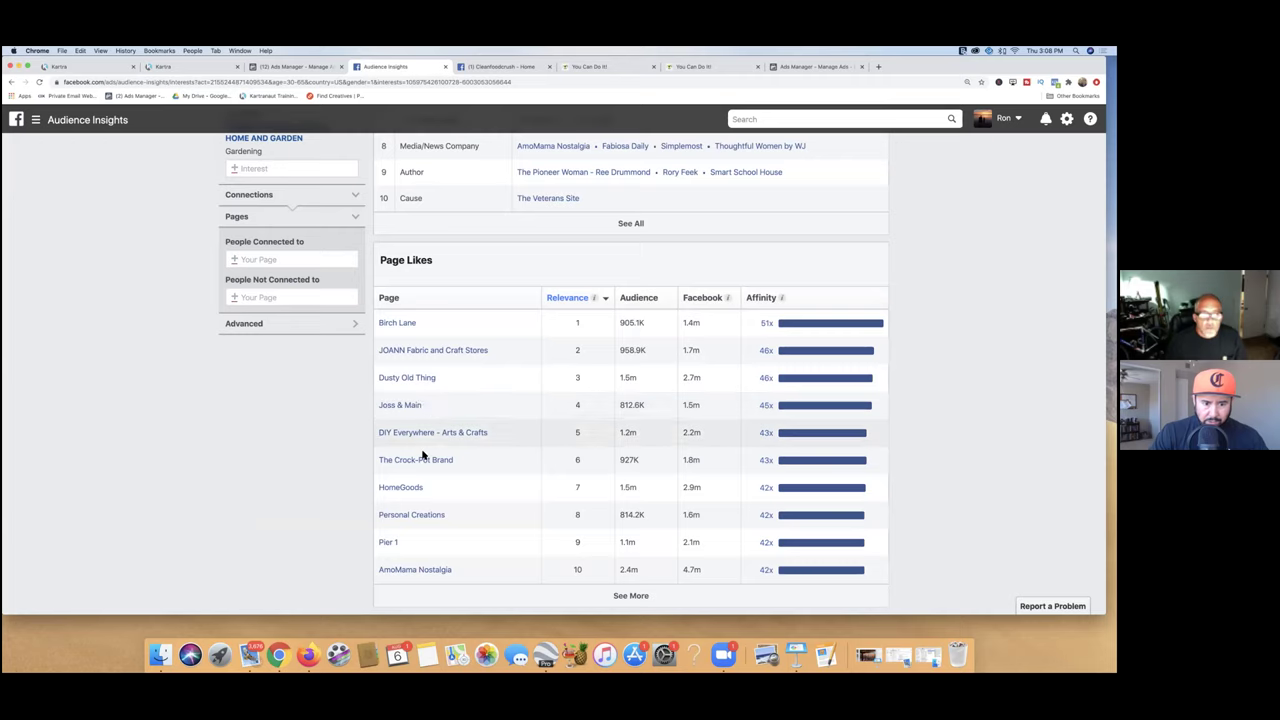
click(403, 325)
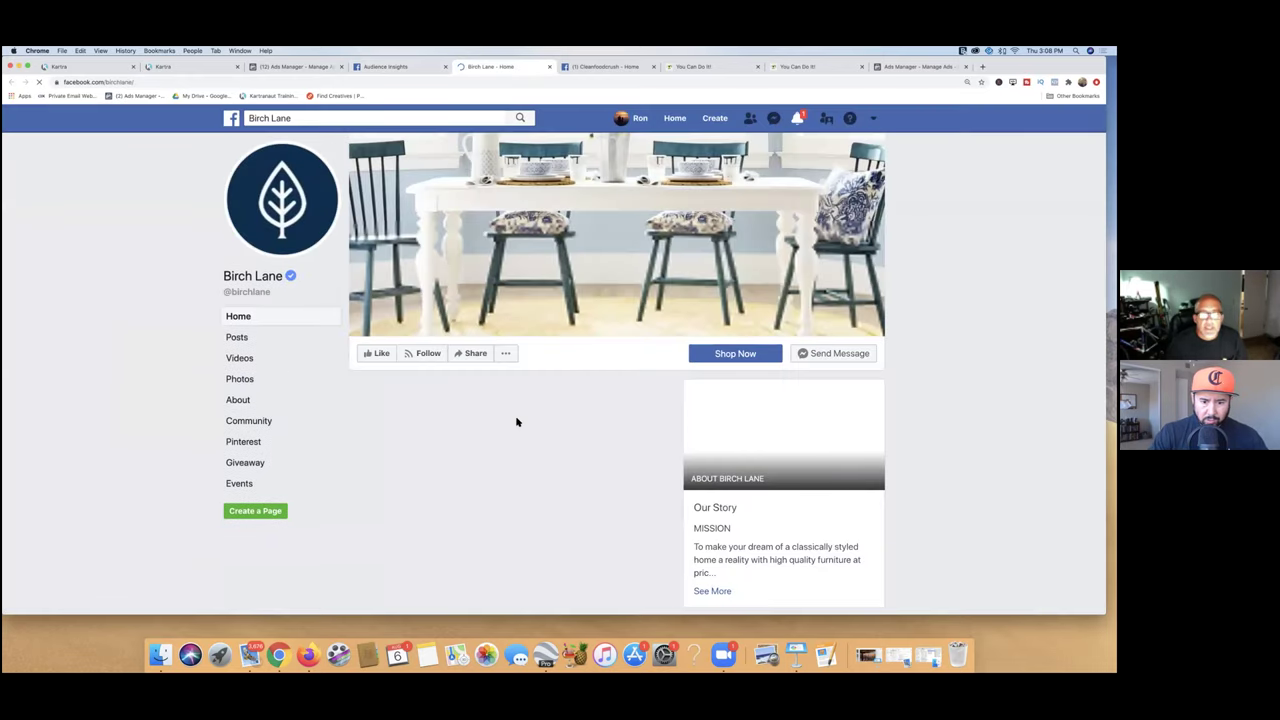
scroll(516, 422, down, 5)
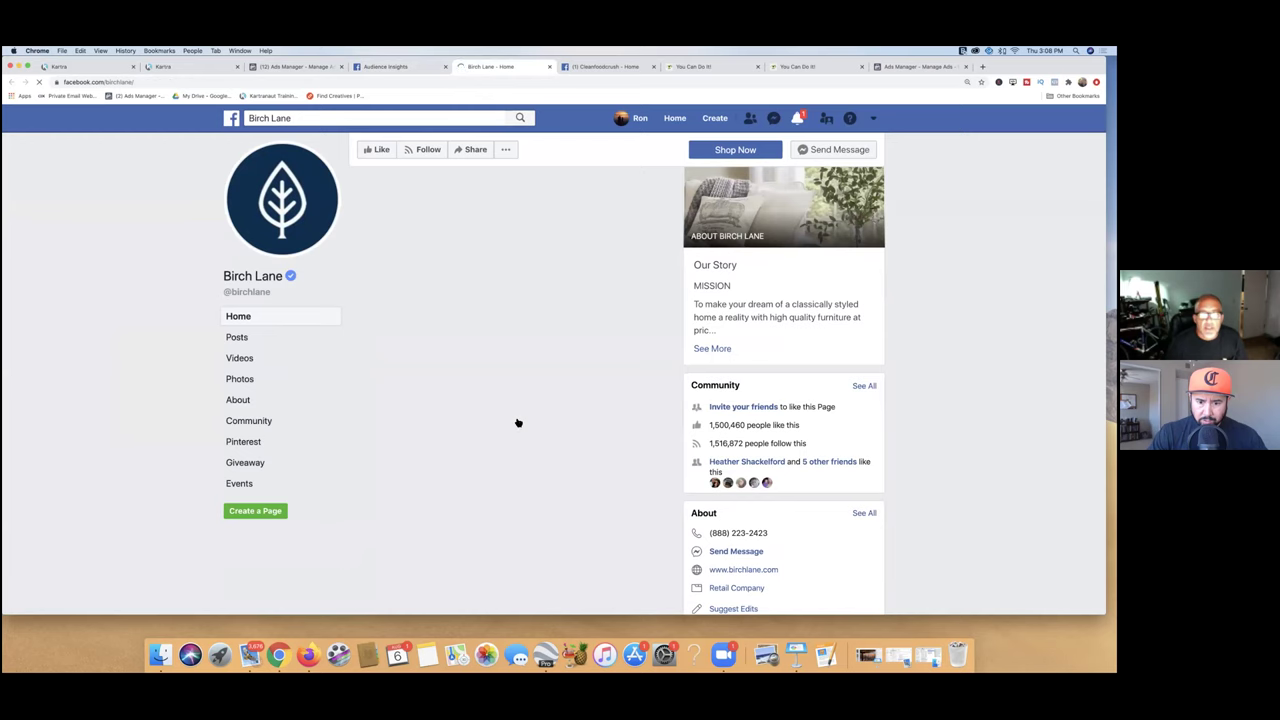
scroll(516, 422, down, 1)
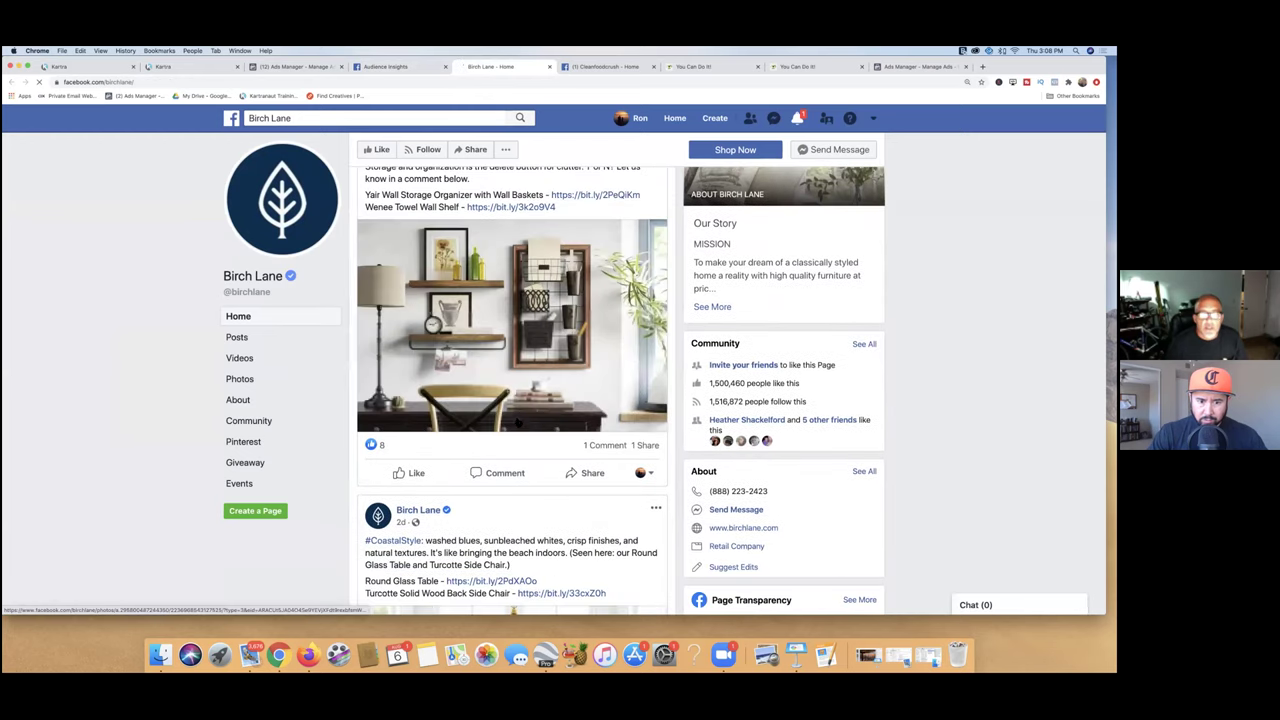
scroll(517, 422, down, 10)
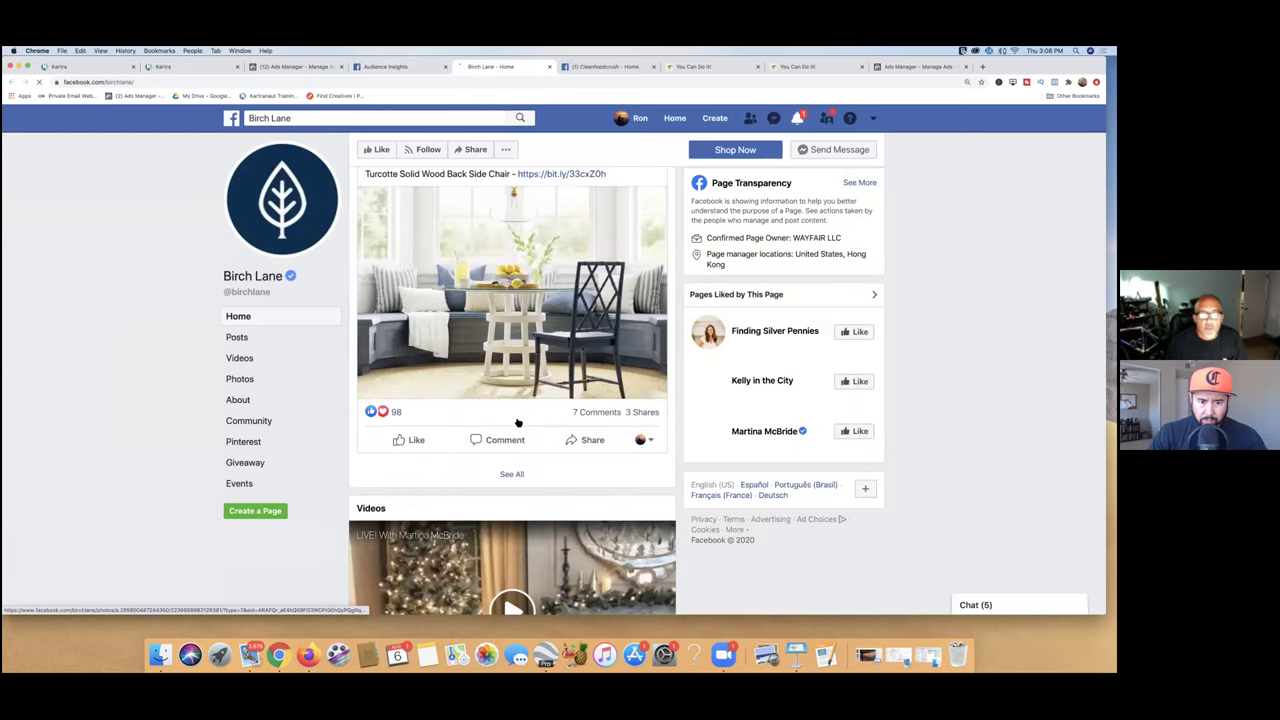
scroll(517, 422, down, 12)
scroll(517, 420, down, 20)
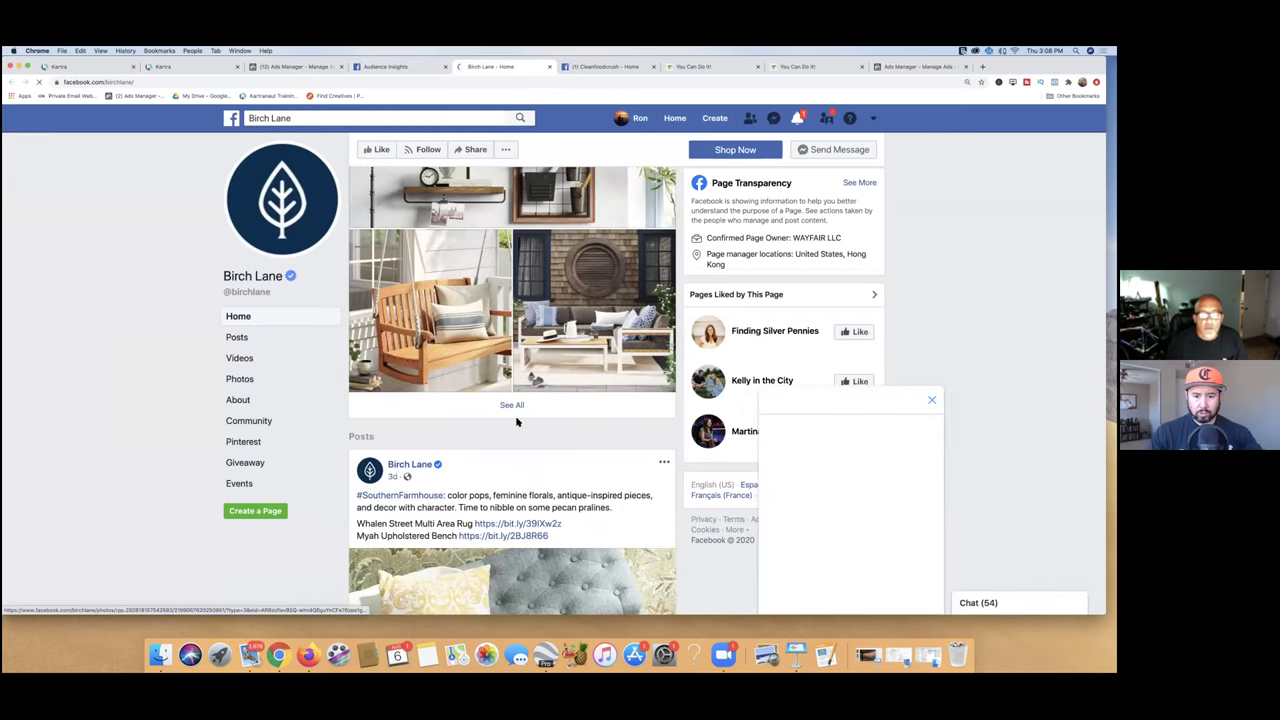
scroll(517, 416, down, 8)
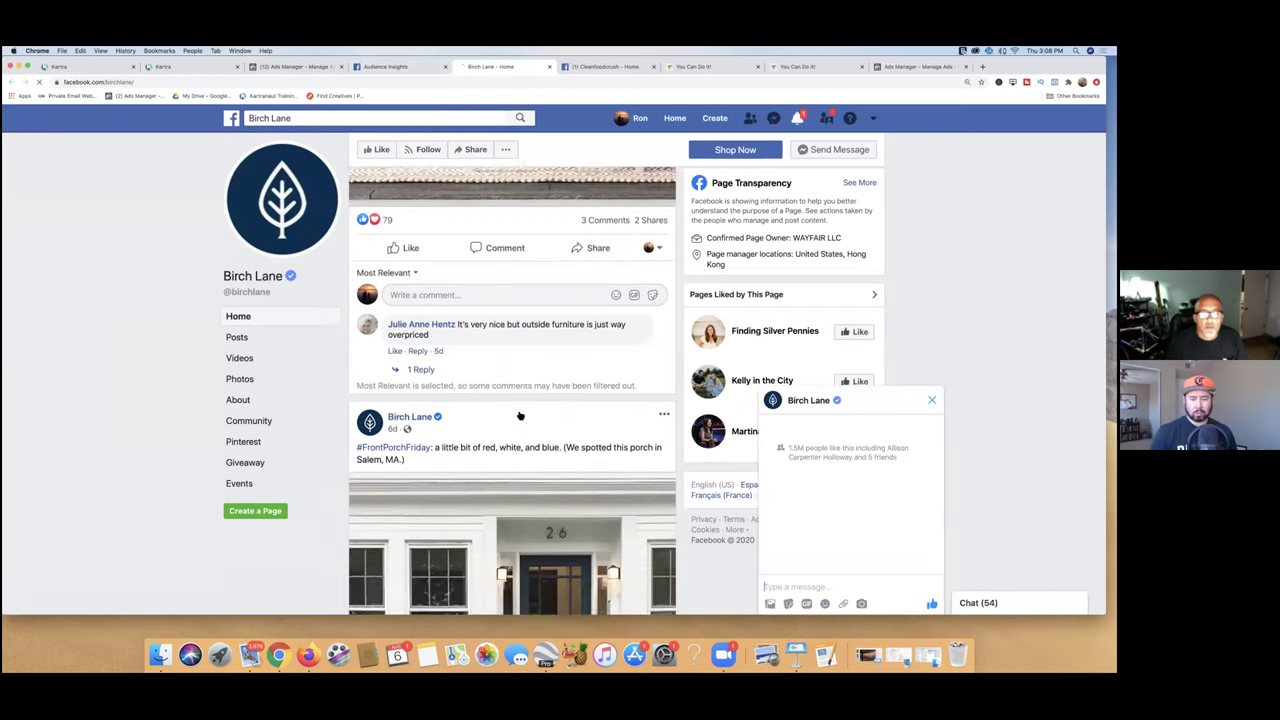
scroll(590, 232, down, 7)
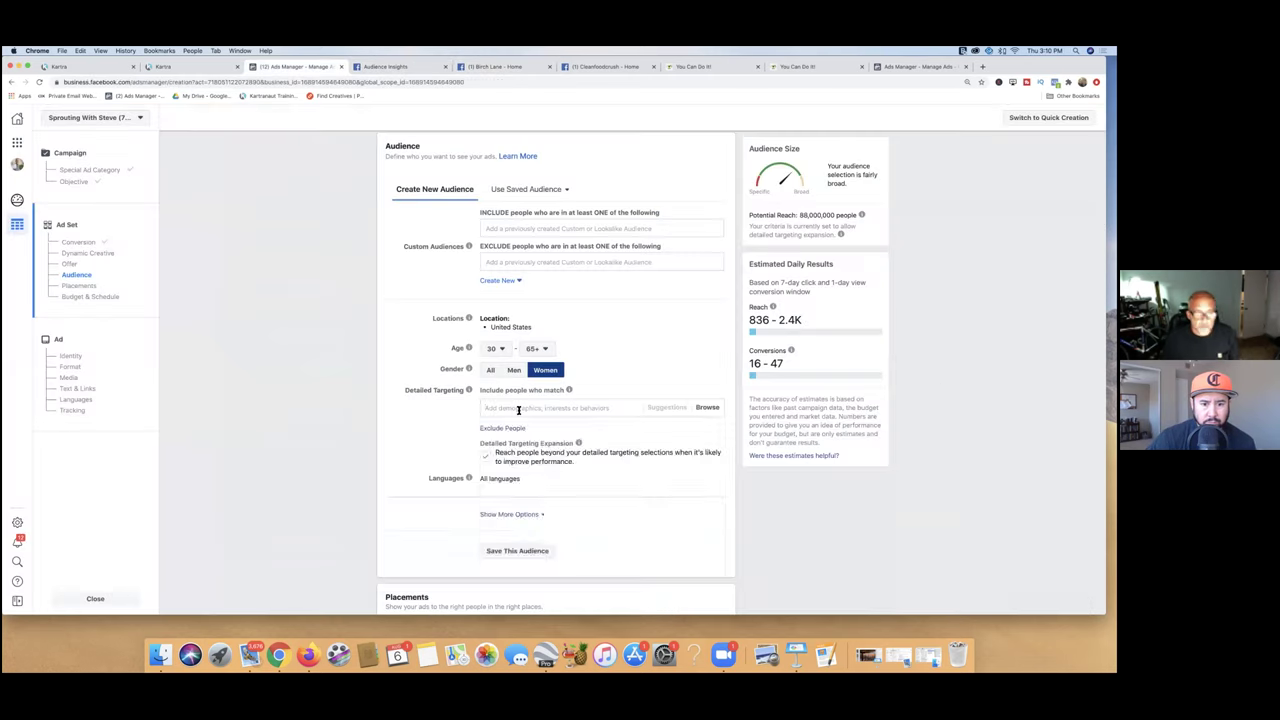
Step: Search the ad set's detailed targeting for "health and wellness" and compare the wording with the page category in Audience Insights
click(518, 408)
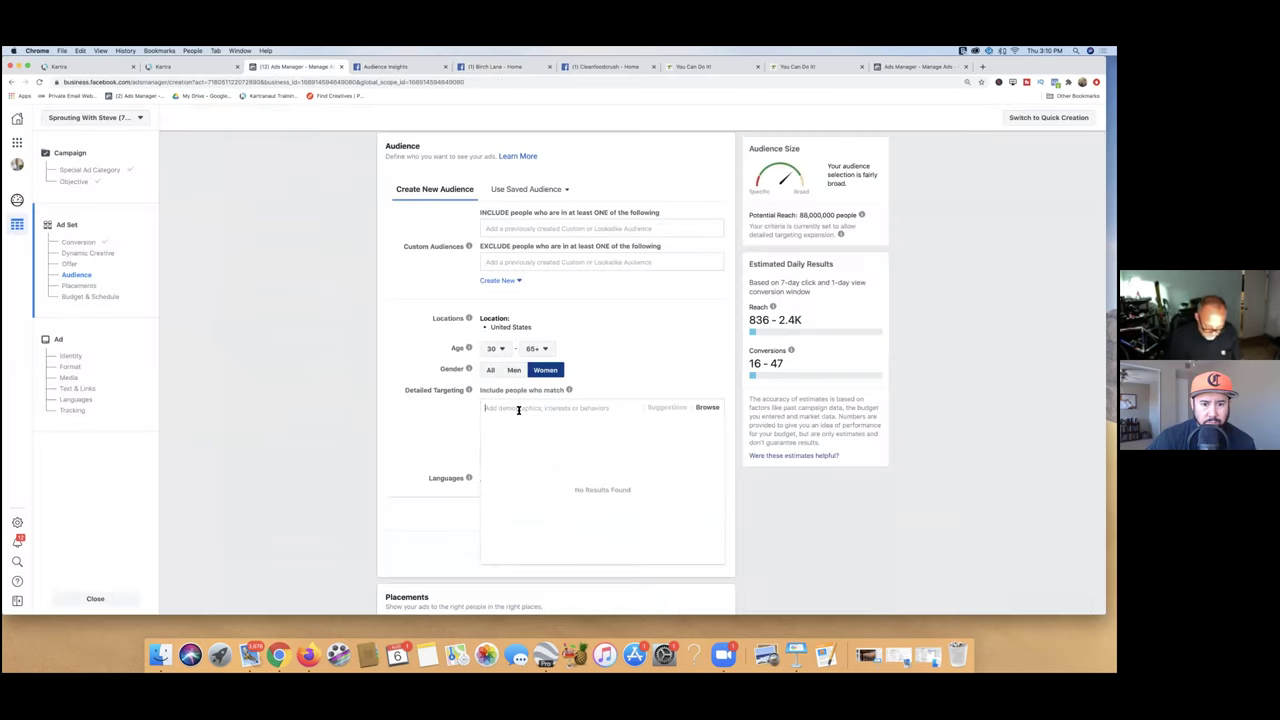
text(health and wellness)
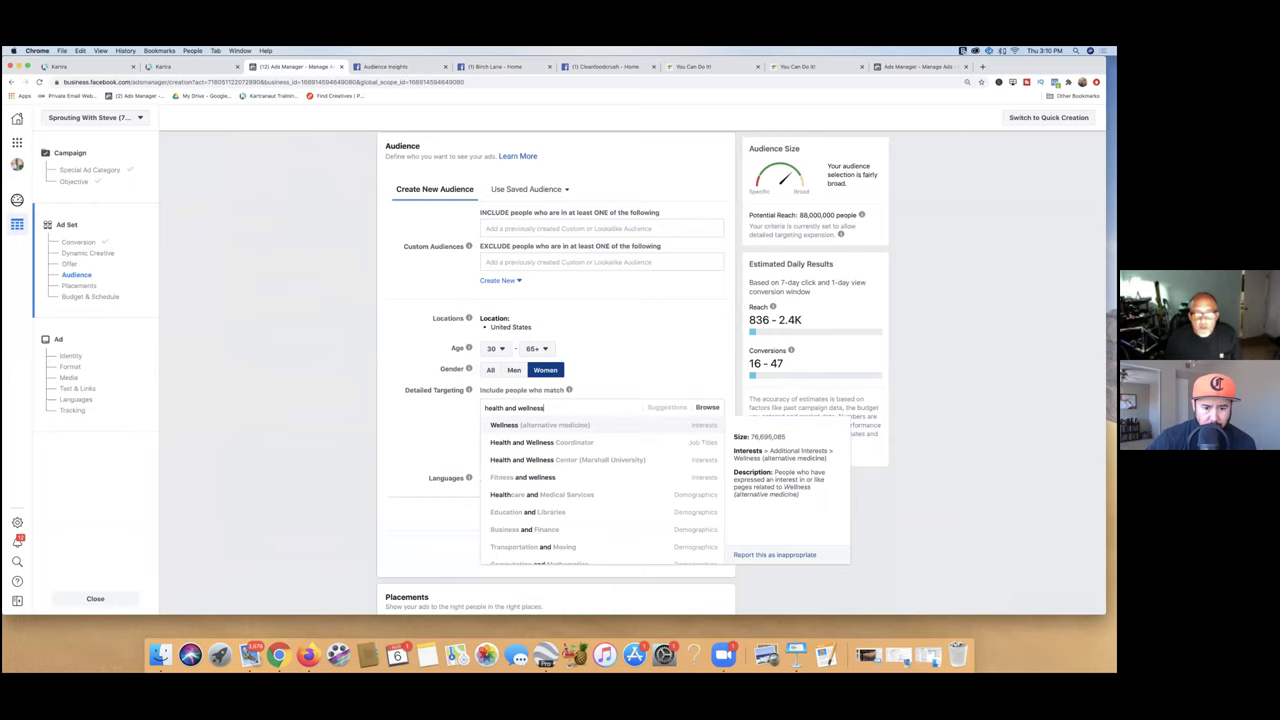
click(421, 66)
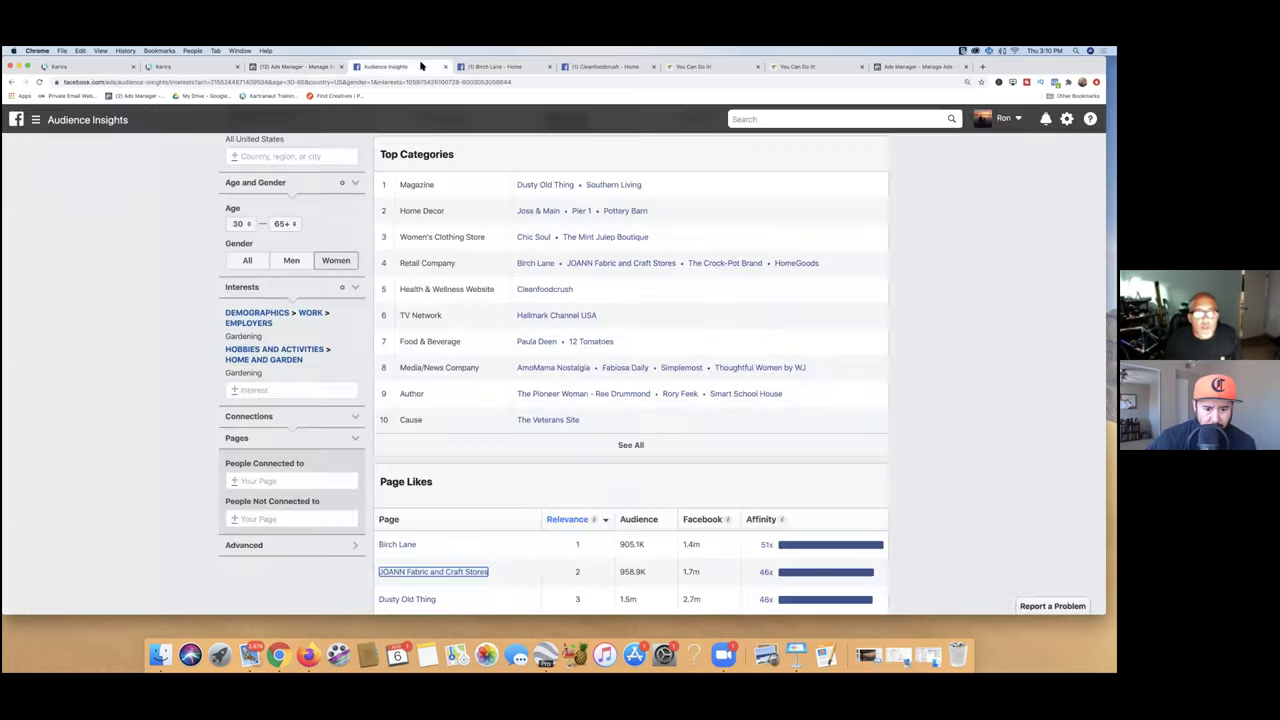
click(303, 68)
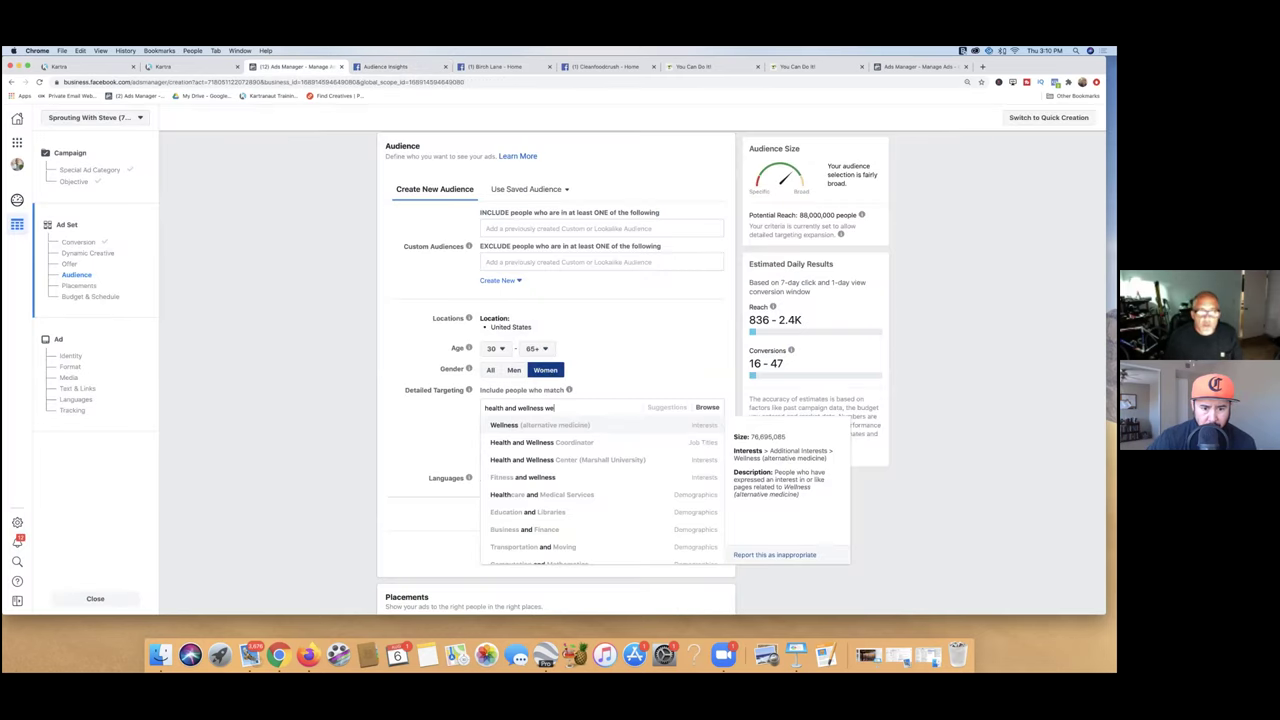
text(b)
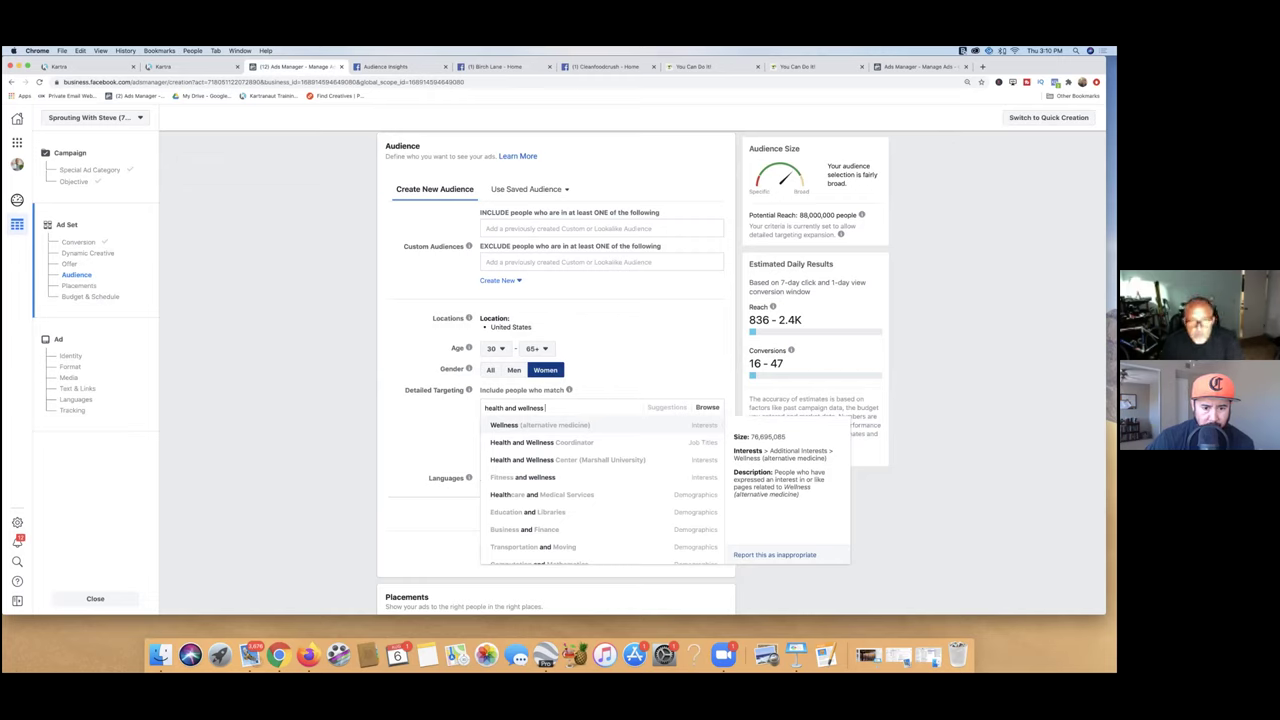
Step: Review the "health and wellness" suggestions and add the Wellness (alternative medicine) interest to the detailed targeting
scroll(600, 490, down, 3)
scroll(600, 490, down, 4)
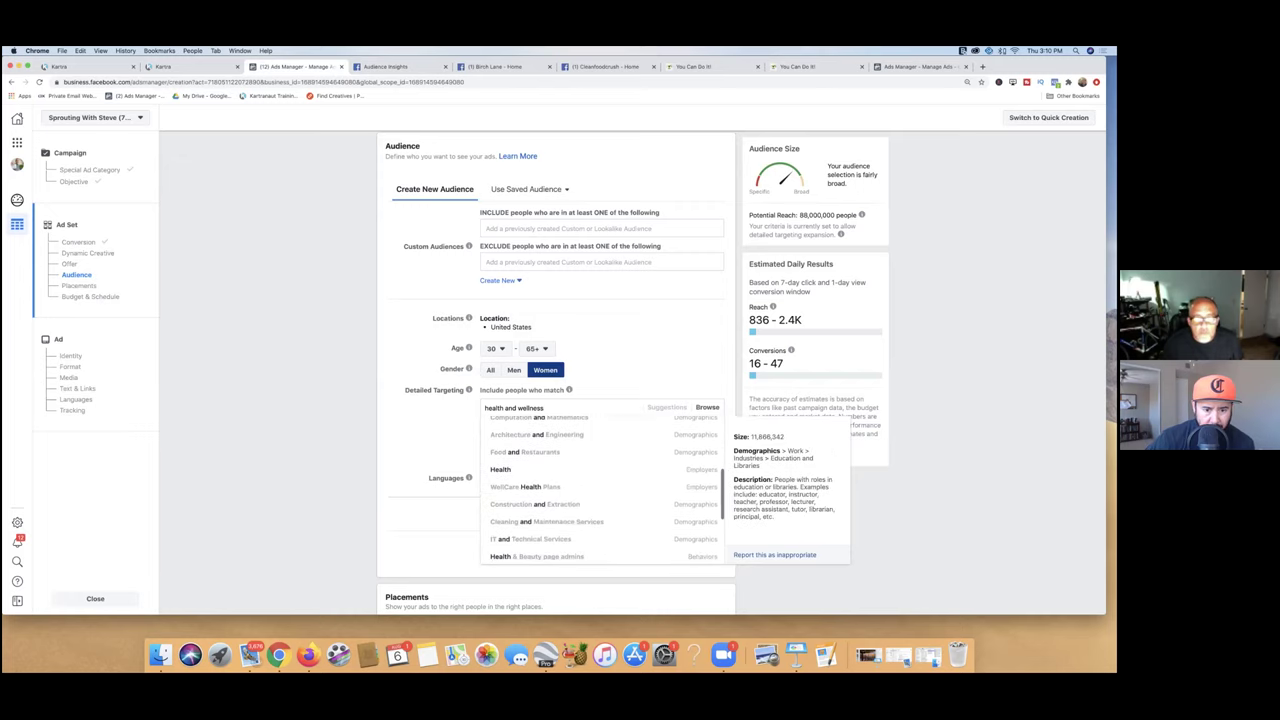
scroll(600, 490, down, 3)
scroll(600, 490, down, 5)
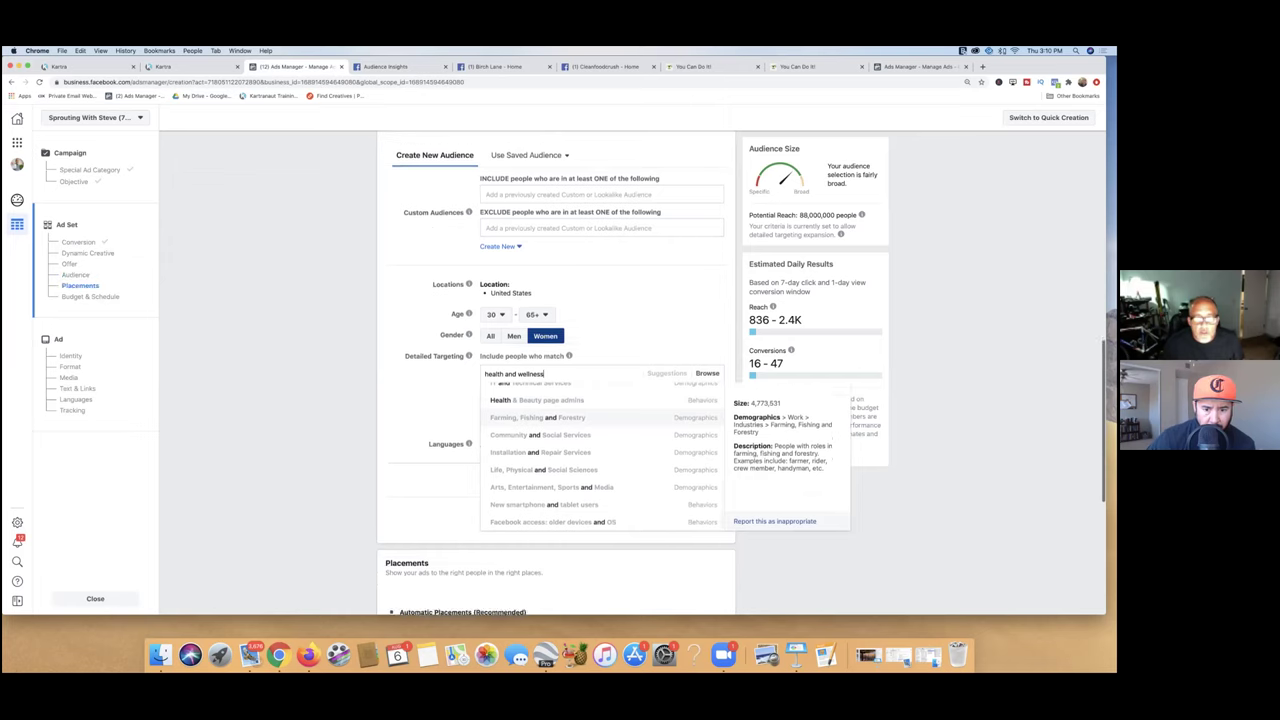
scroll(594, 428, up, 5)
scroll(578, 478, down, 1)
click(572, 570)
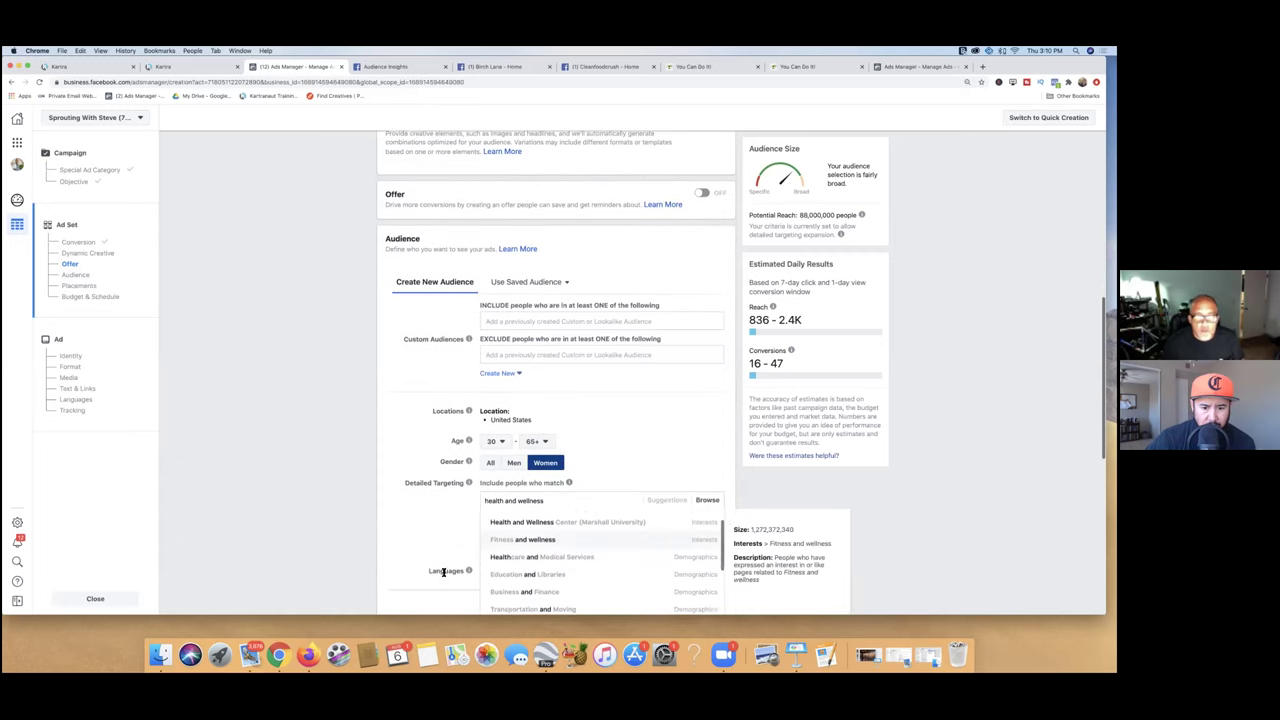
scroll(454, 537, down, 3)
scroll(532, 471, up, 2)
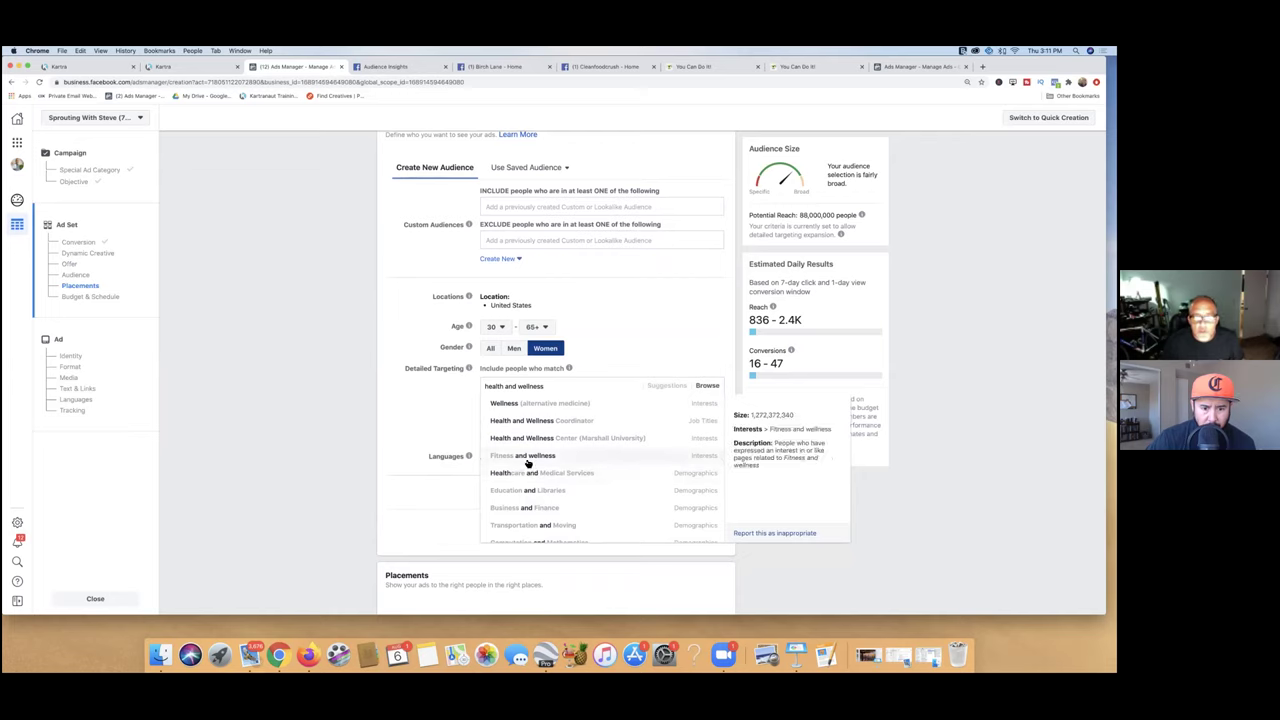
click(533, 405)
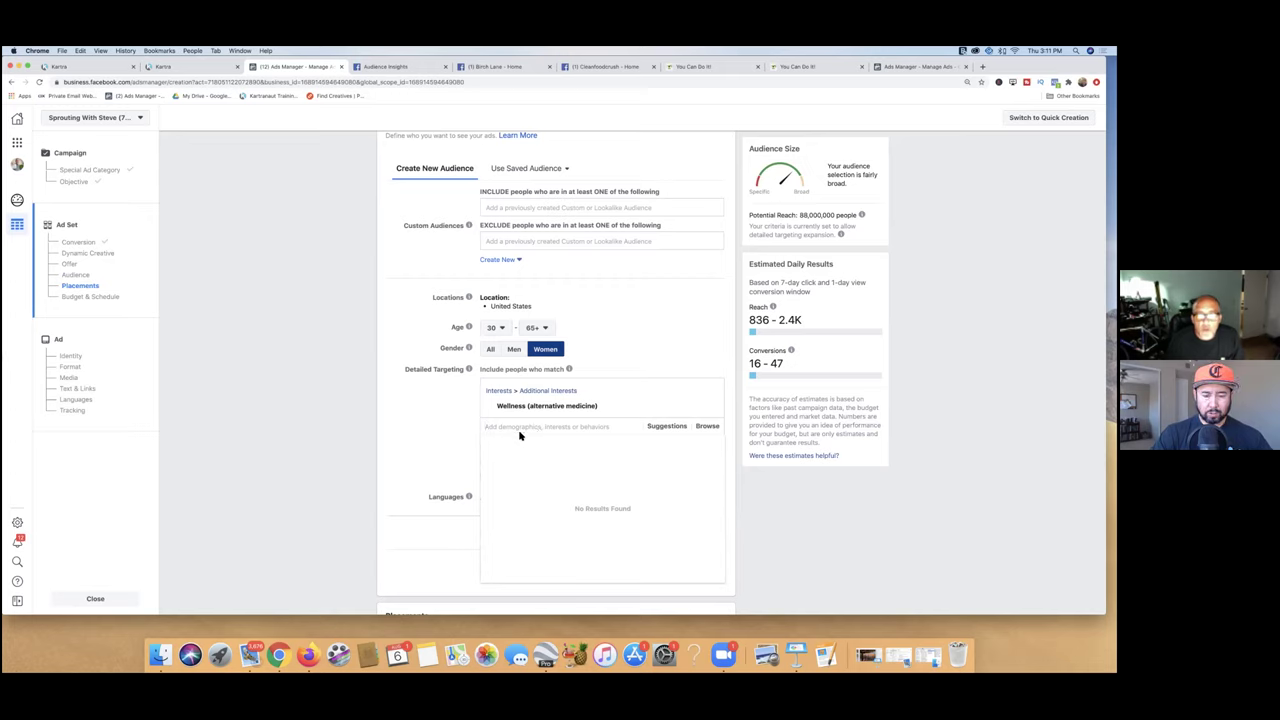
click(475, 455)
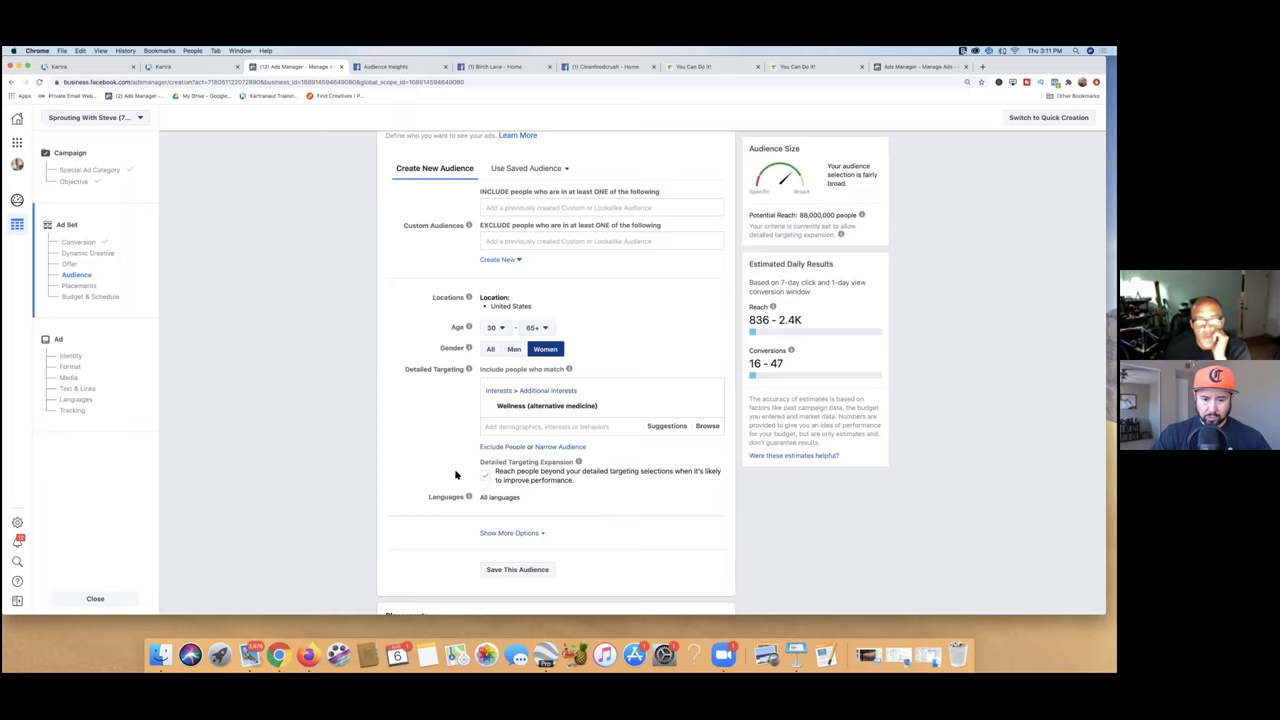
Step: Reveal the audience's additional options and check the Connections setting
scroll(455, 475, down, 3)
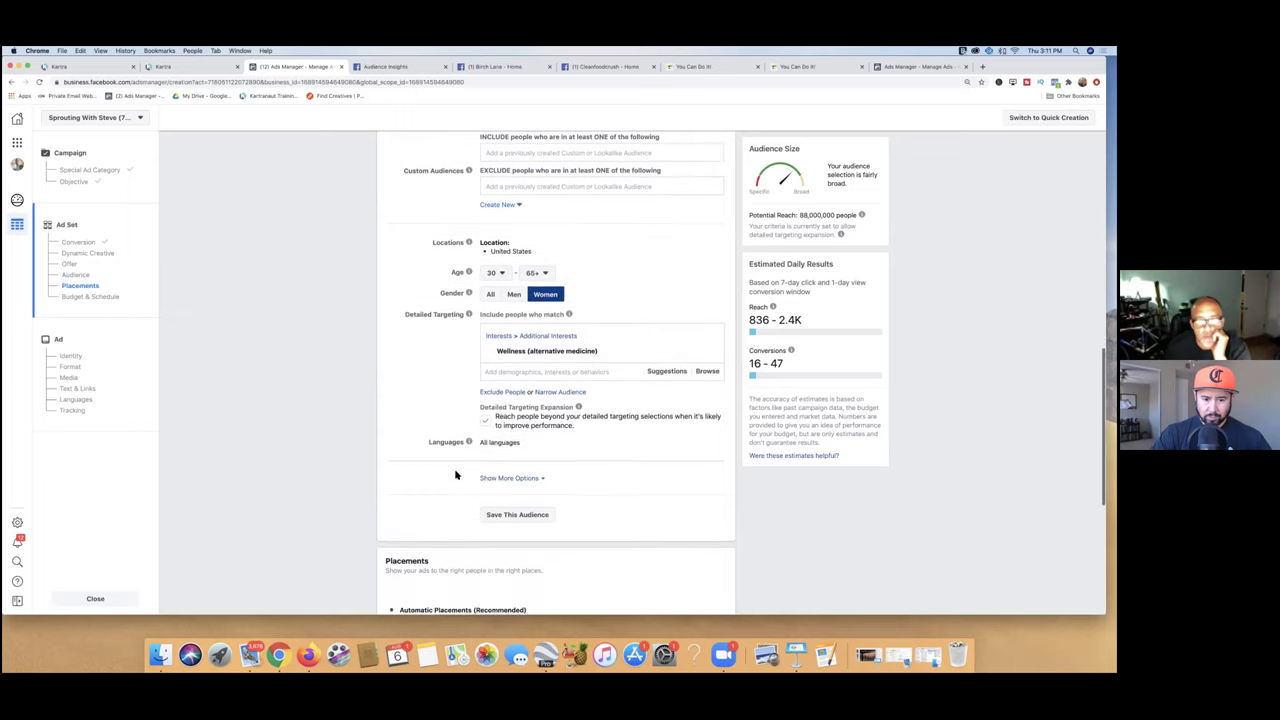
click(512, 467)
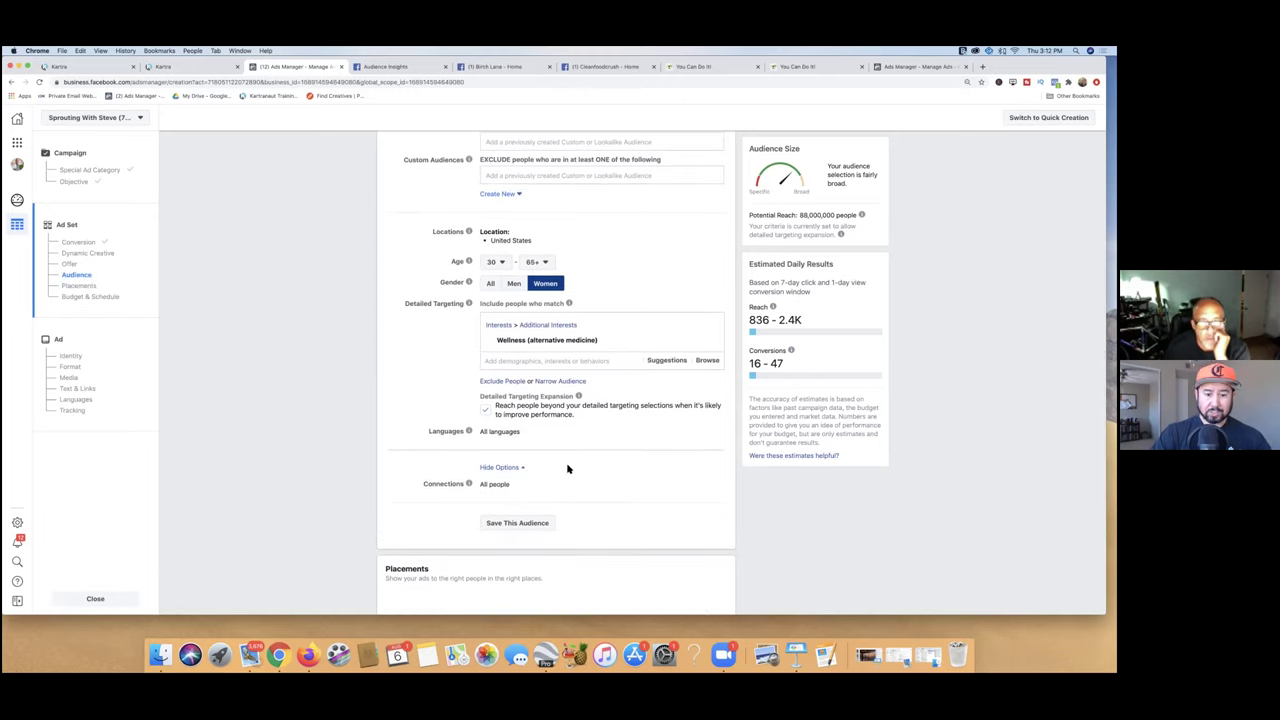
scroll(567, 469, down, 1)
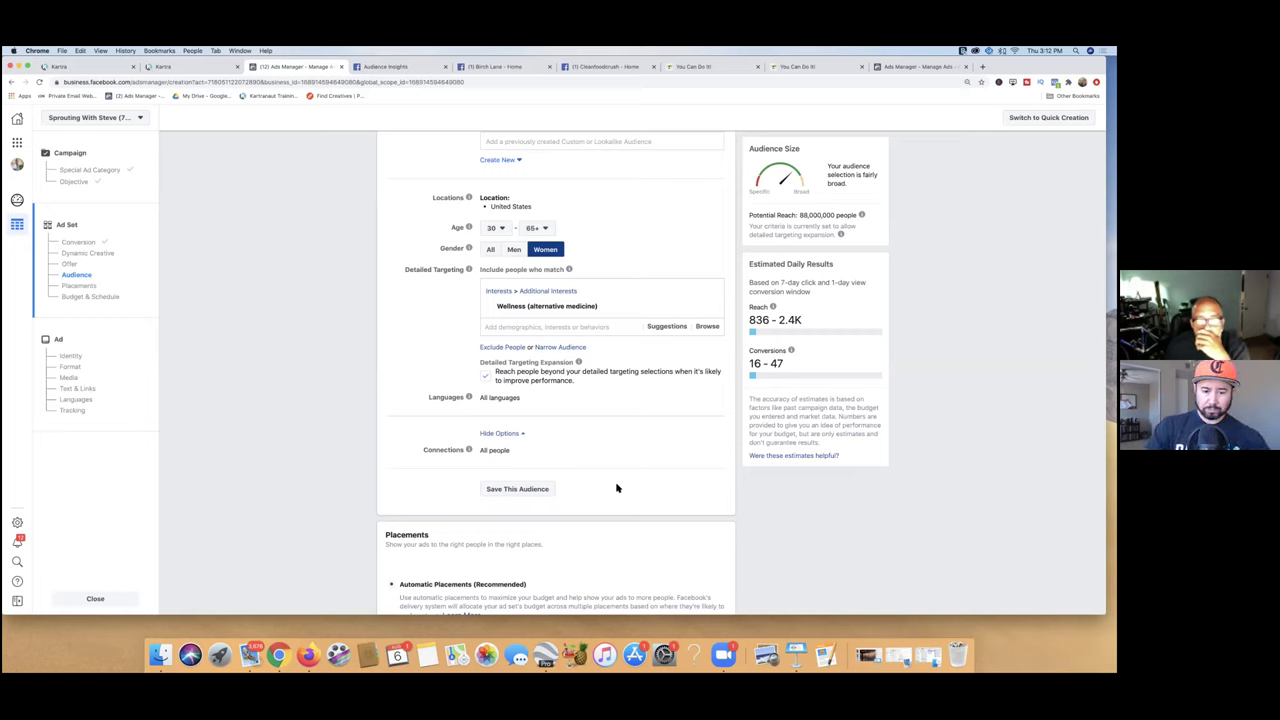
Step: Switch the ad set to Manual Placements and exclude the Instagram platform
scroll(617, 488, down, 4)
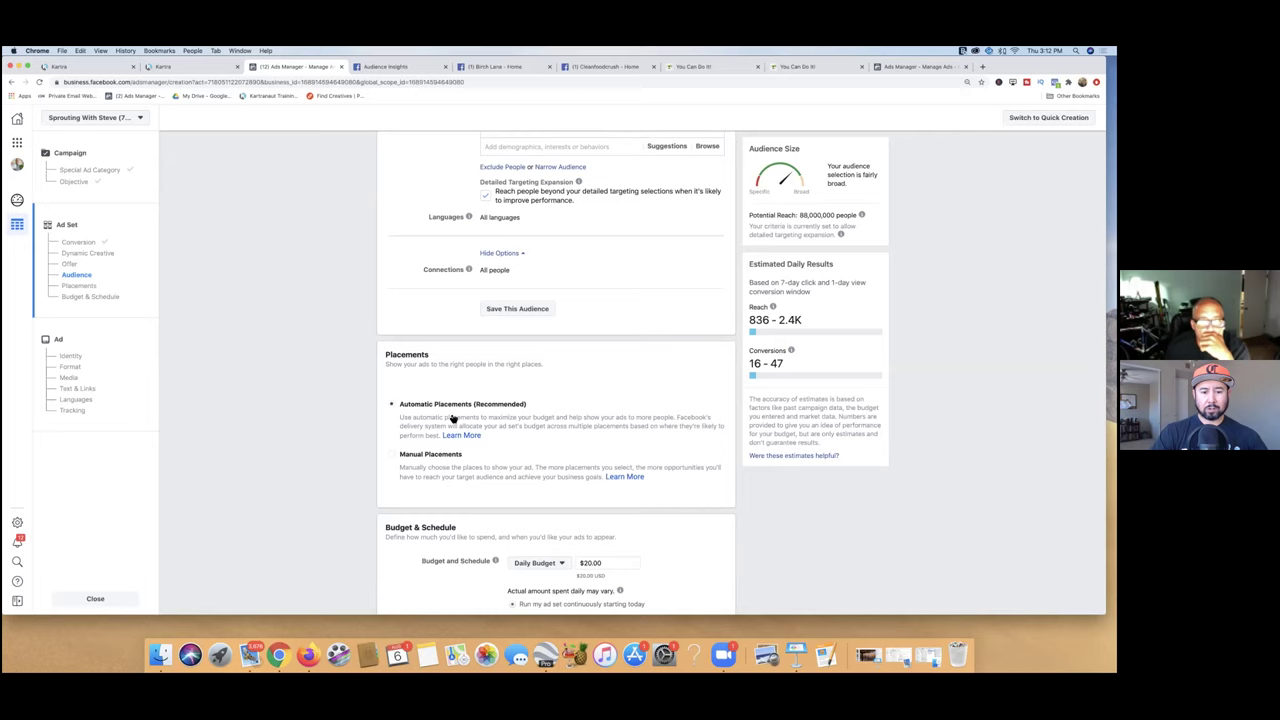
click(401, 457)
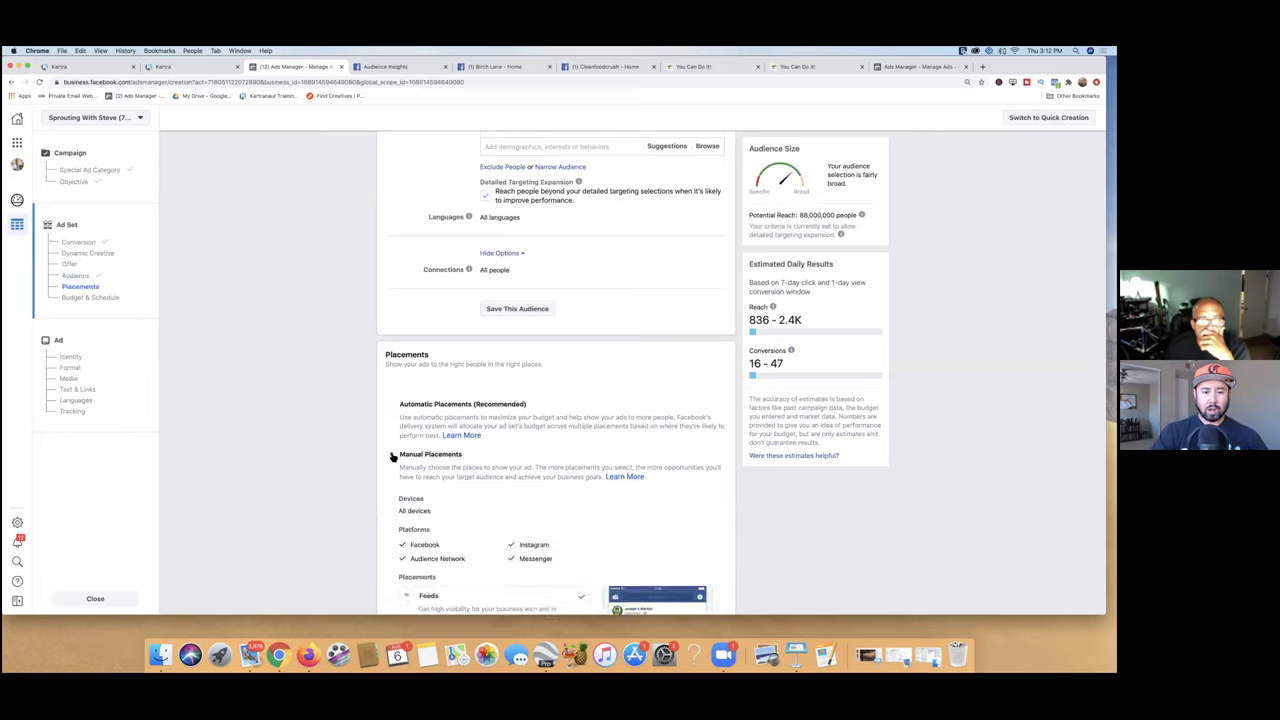
scroll(476, 487, down, 3)
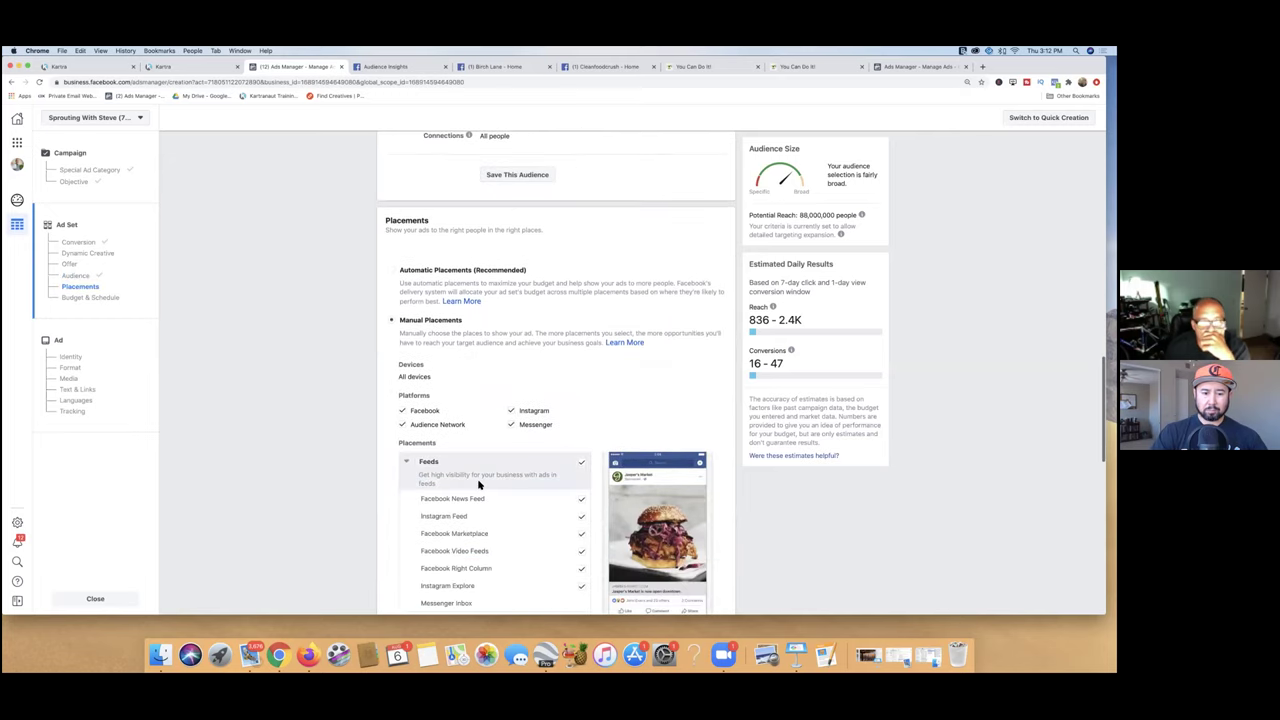
scroll(723, 423, down, 2)
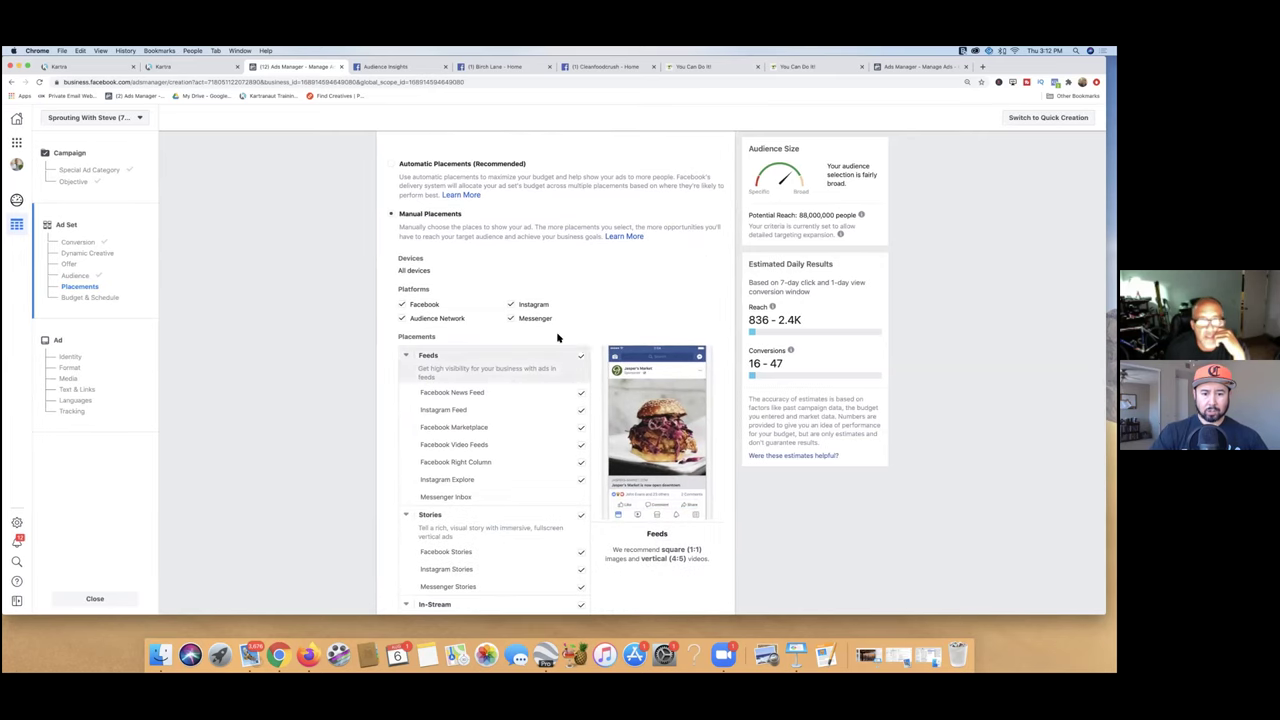
click(512, 306)
click(512, 319)
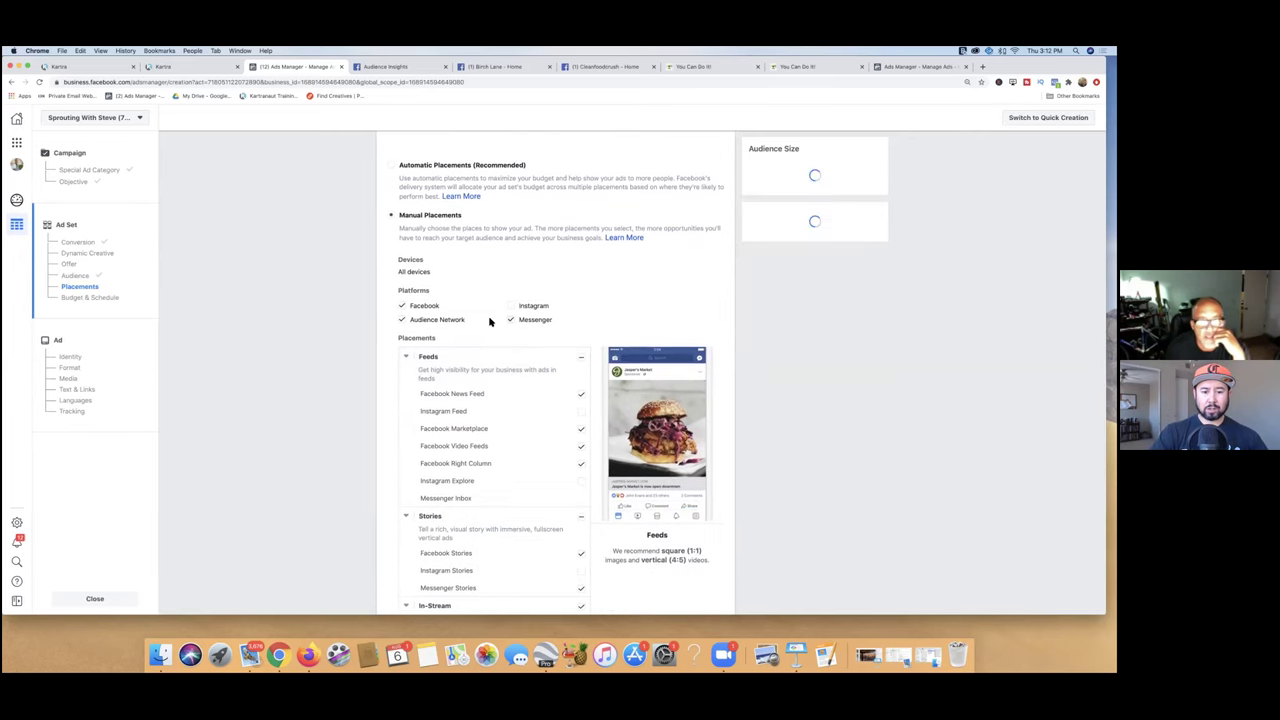
Step: Deselect the Audience Network and Messenger platforms, and remove the Facebook Right Column, Facebook Video Feeds and Facebook Marketplace placements
click(408, 322)
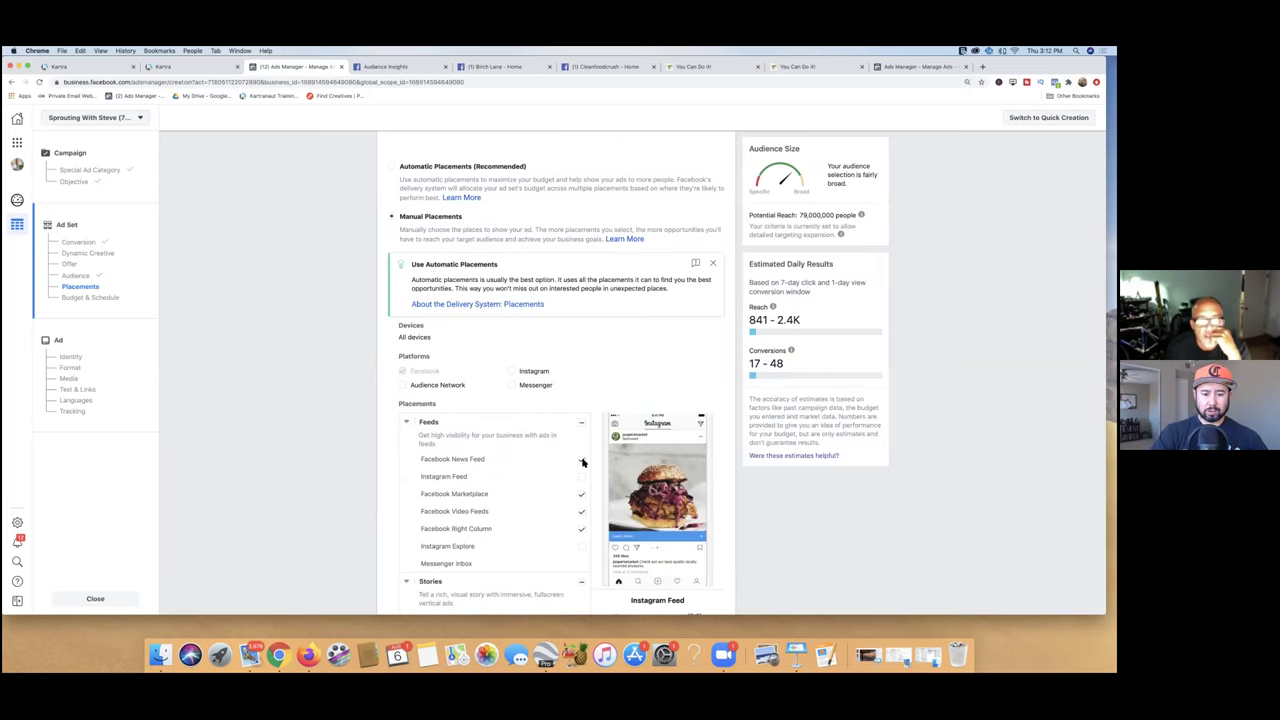
scroll(591, 483, up, 1)
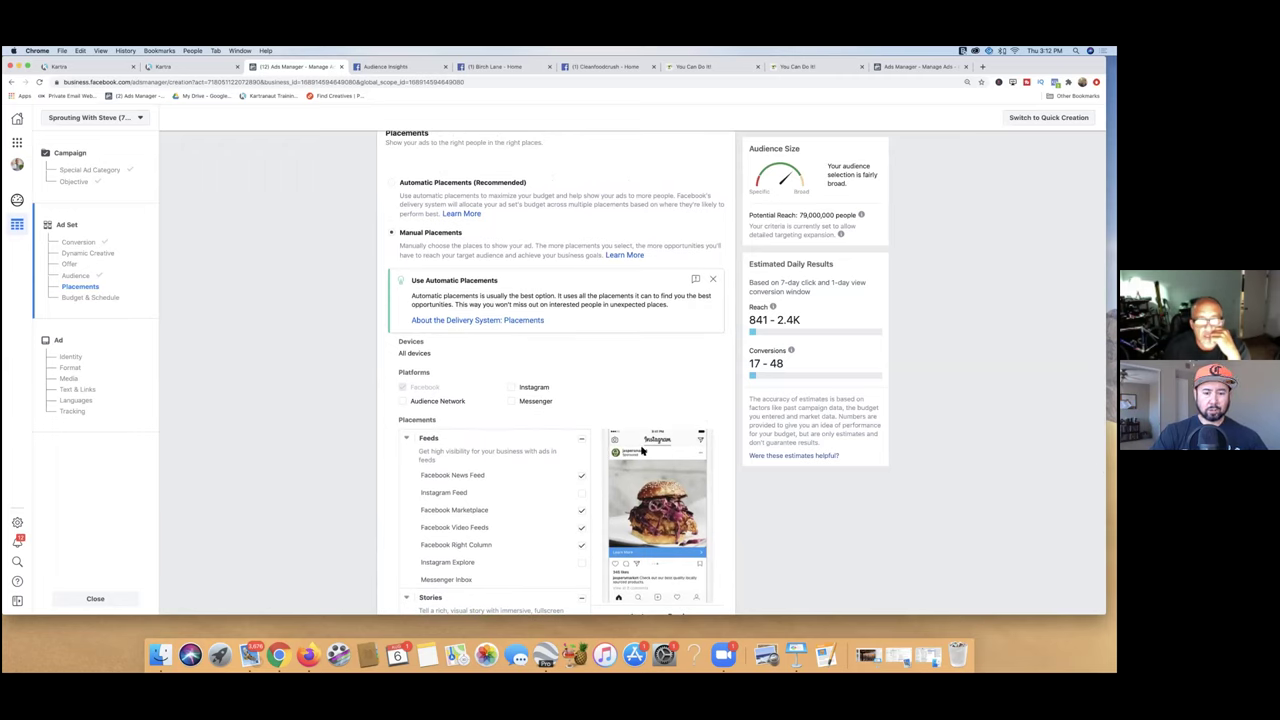
scroll(727, 433, down, 3)
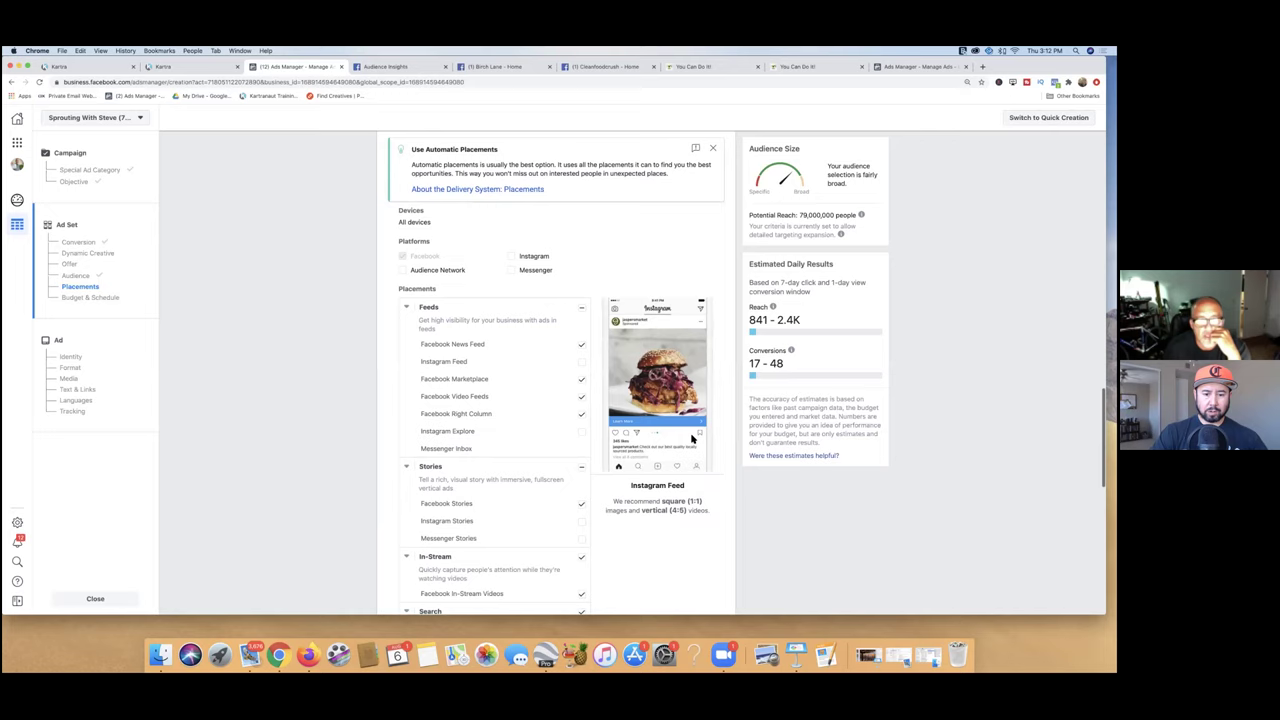
click(581, 419)
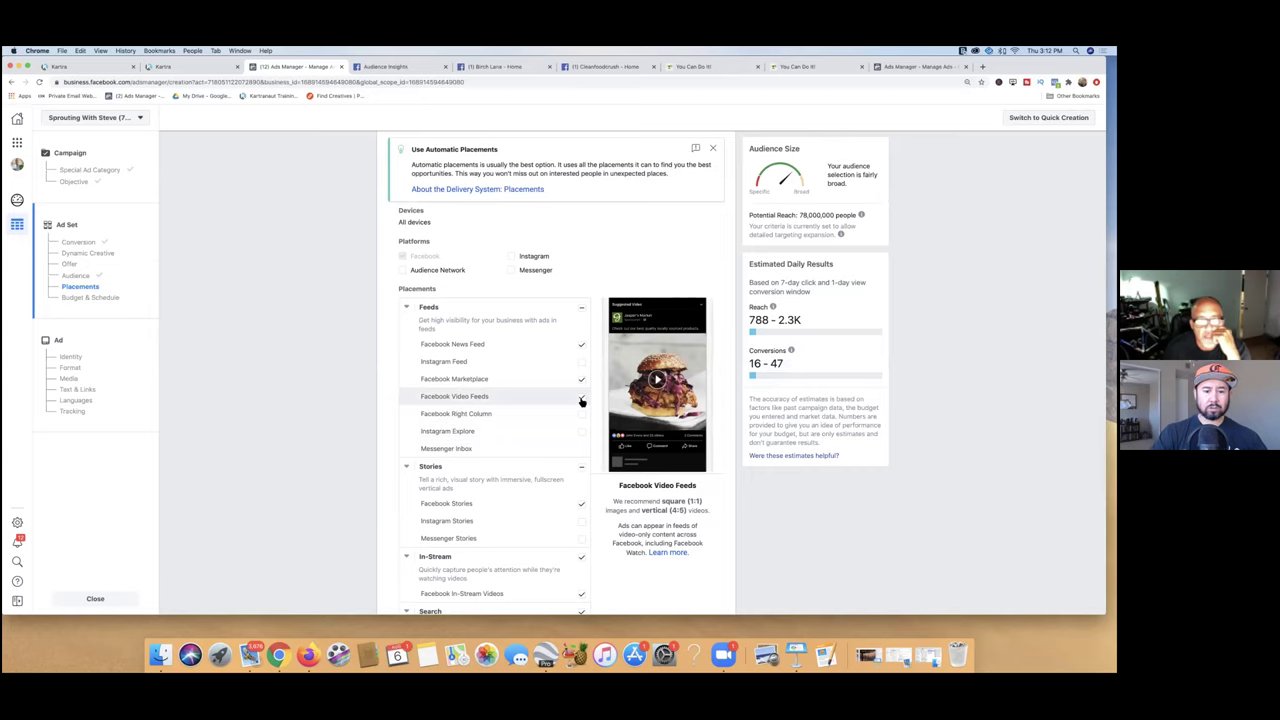
click(582, 400)
click(582, 380)
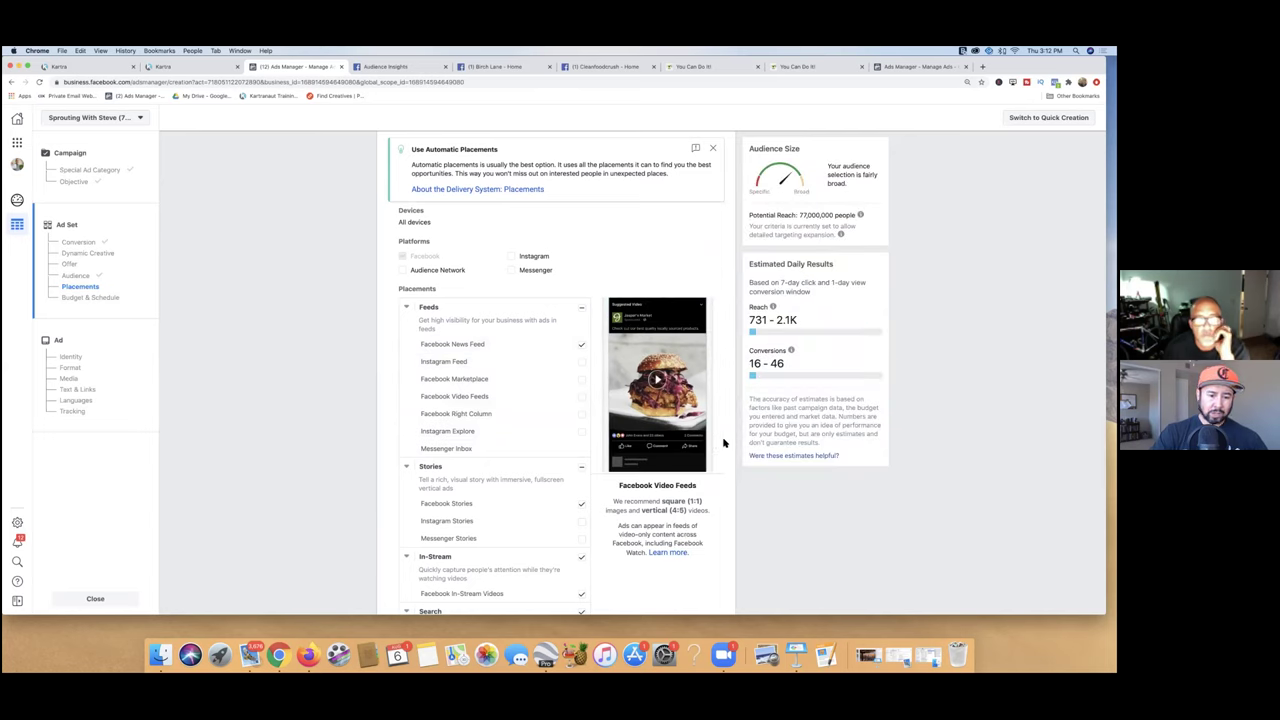
Step: Remove the Facebook Stories, In-Stream Videos, Search Results and Instant Articles placements, keeping only Facebook News Feed
scroll(579, 503, up, 1)
click(581, 505)
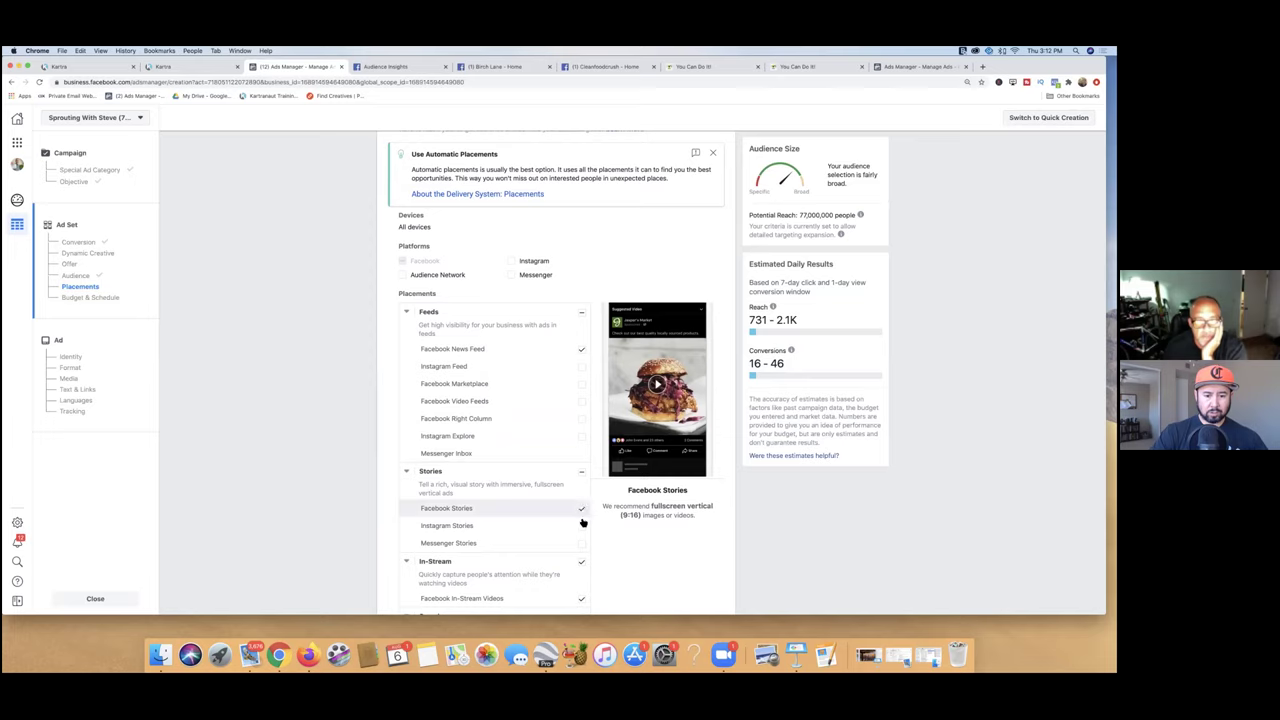
scroll(565, 540, down, 1)
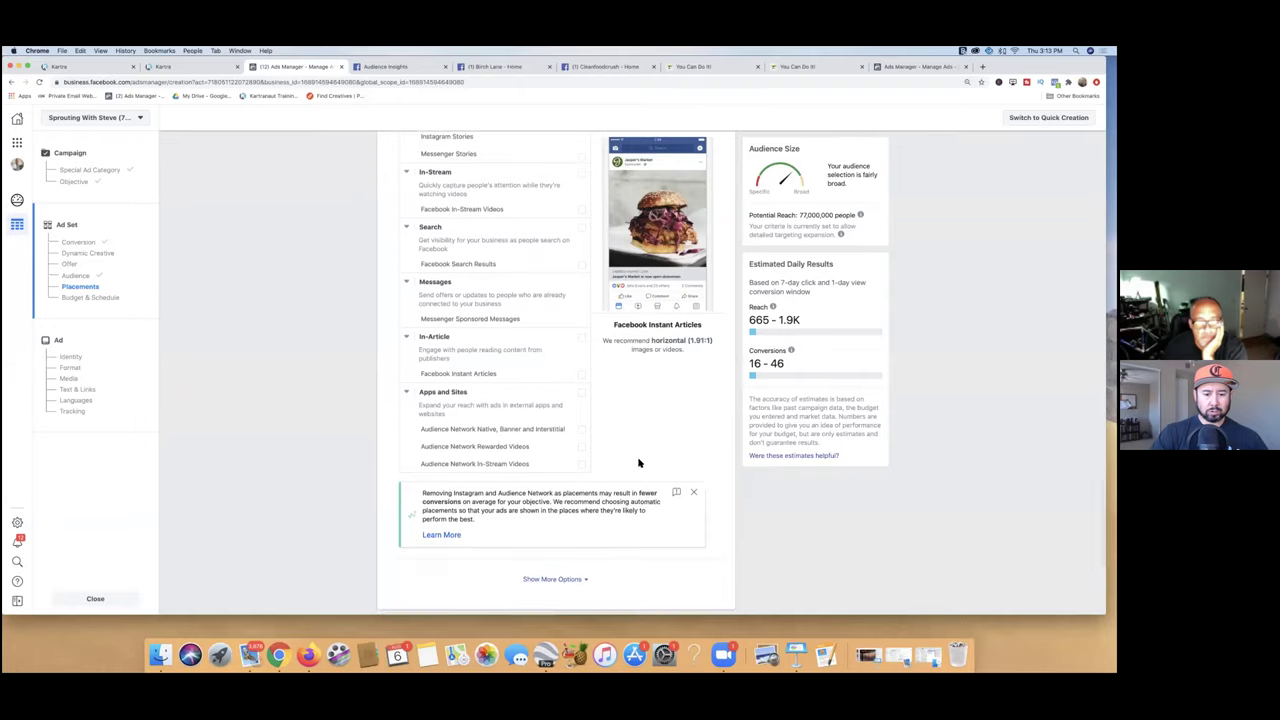
Step: Expand the additional placement options and examine the device choices for specific mobile devices and operating systems, keeping All Mobile Devices
scroll(637, 460, down, 1)
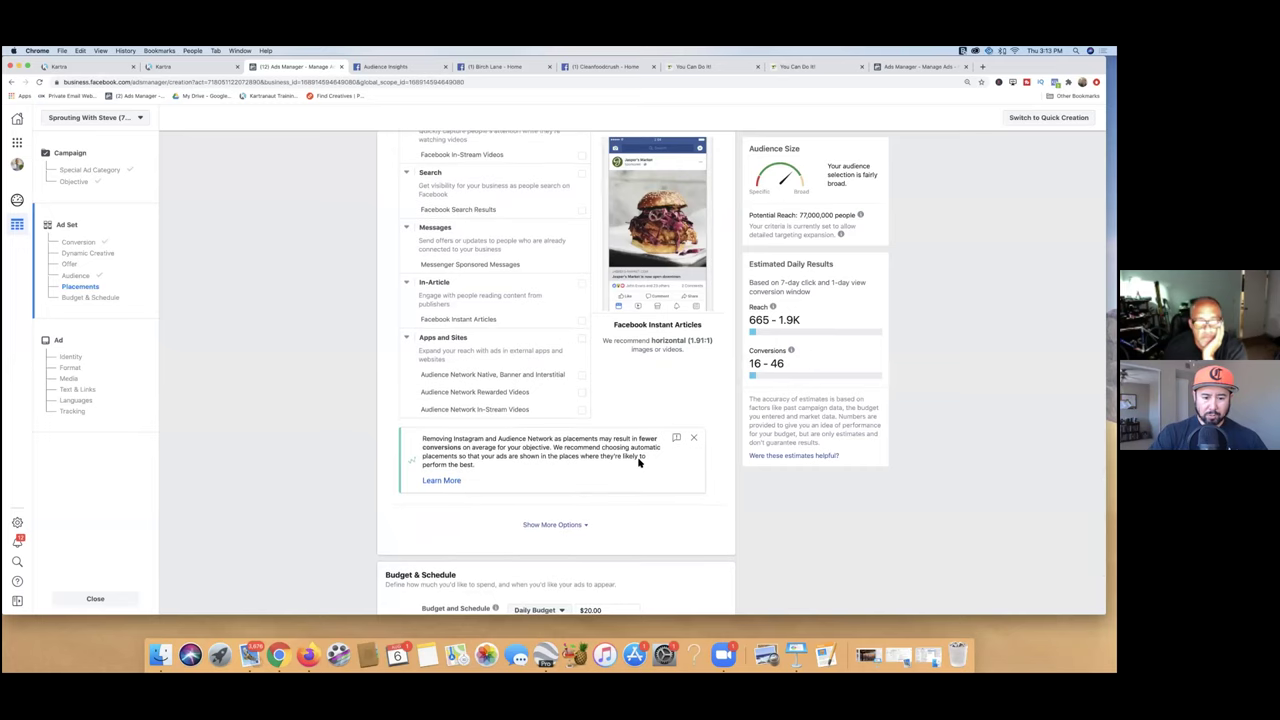
click(553, 525)
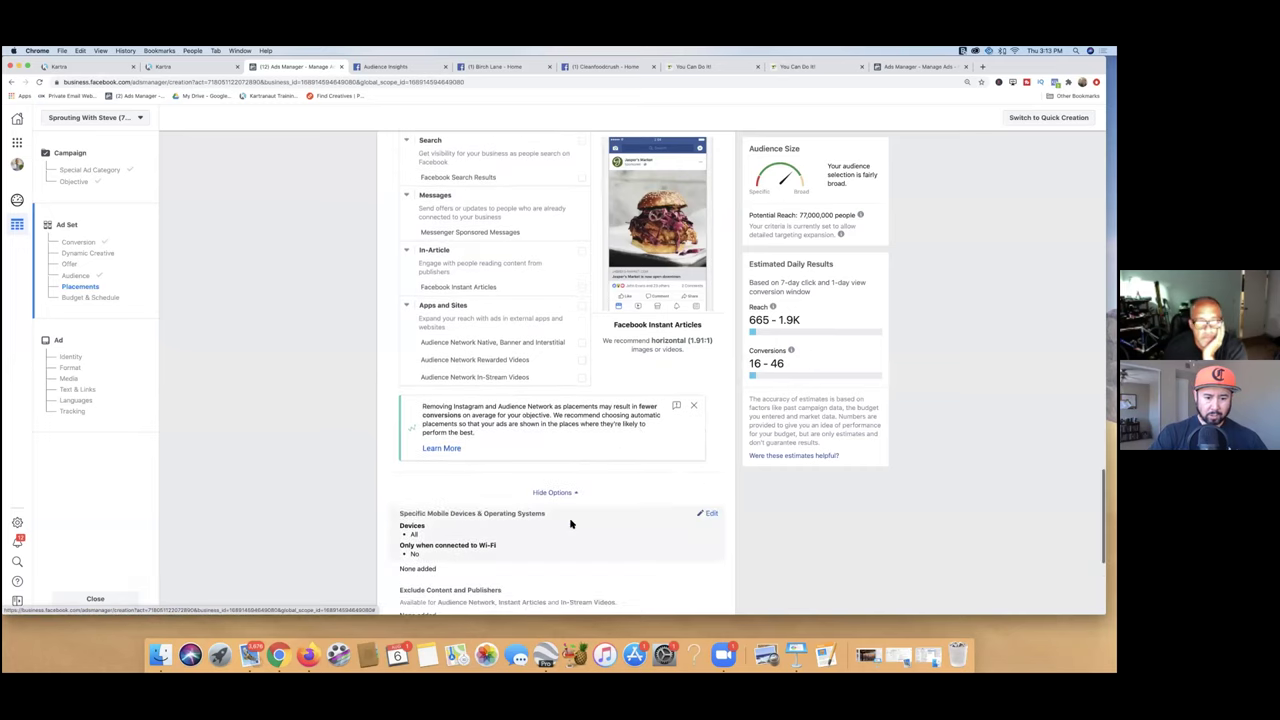
scroll(570, 524, down, 1)
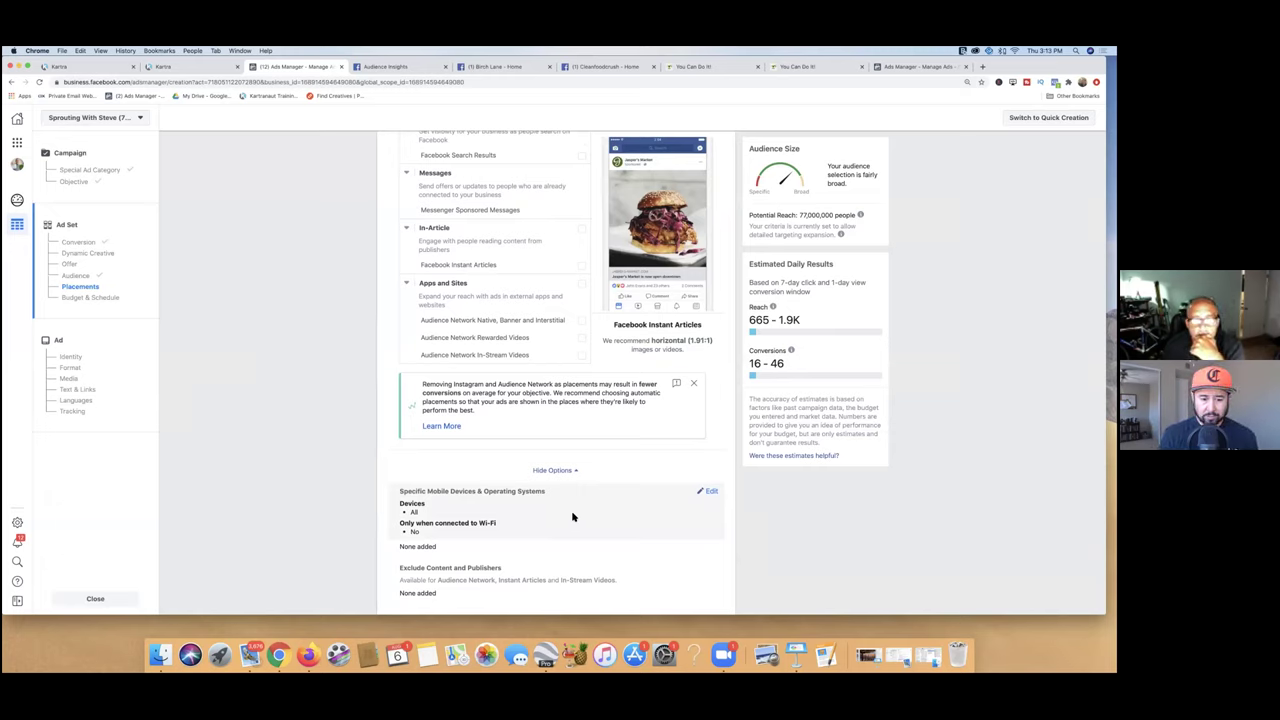
click(709, 492)
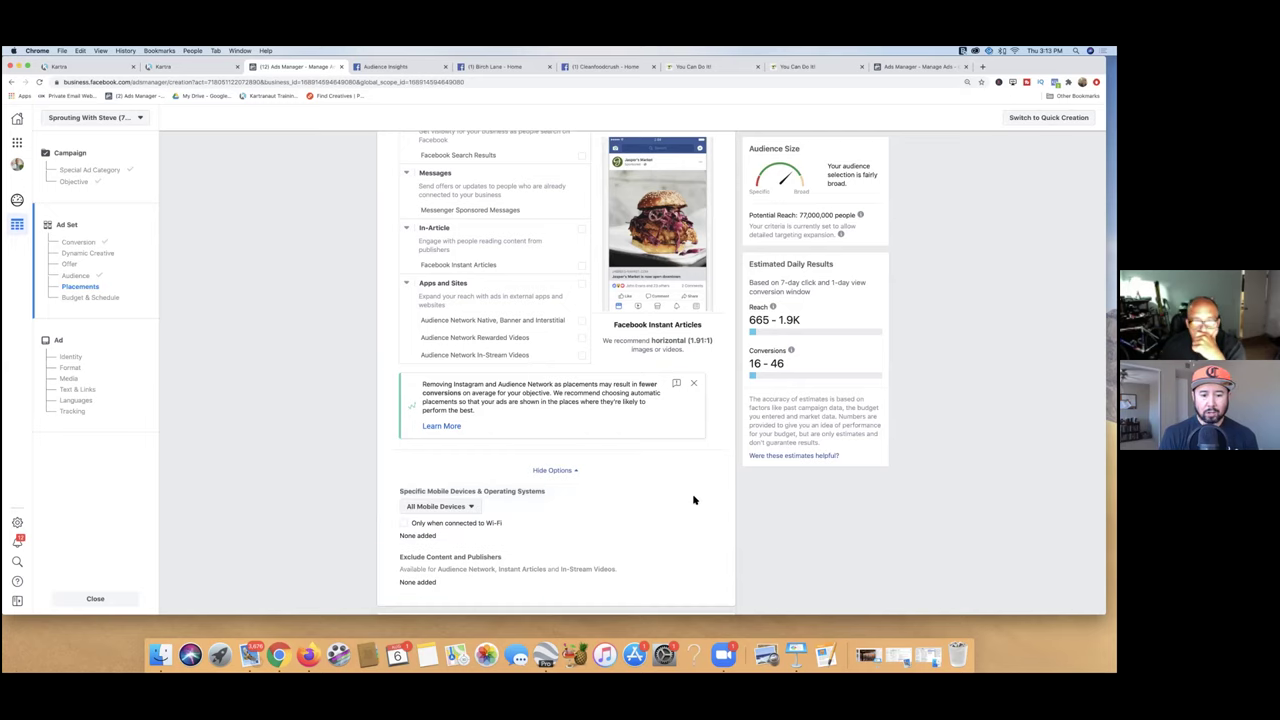
click(474, 507)
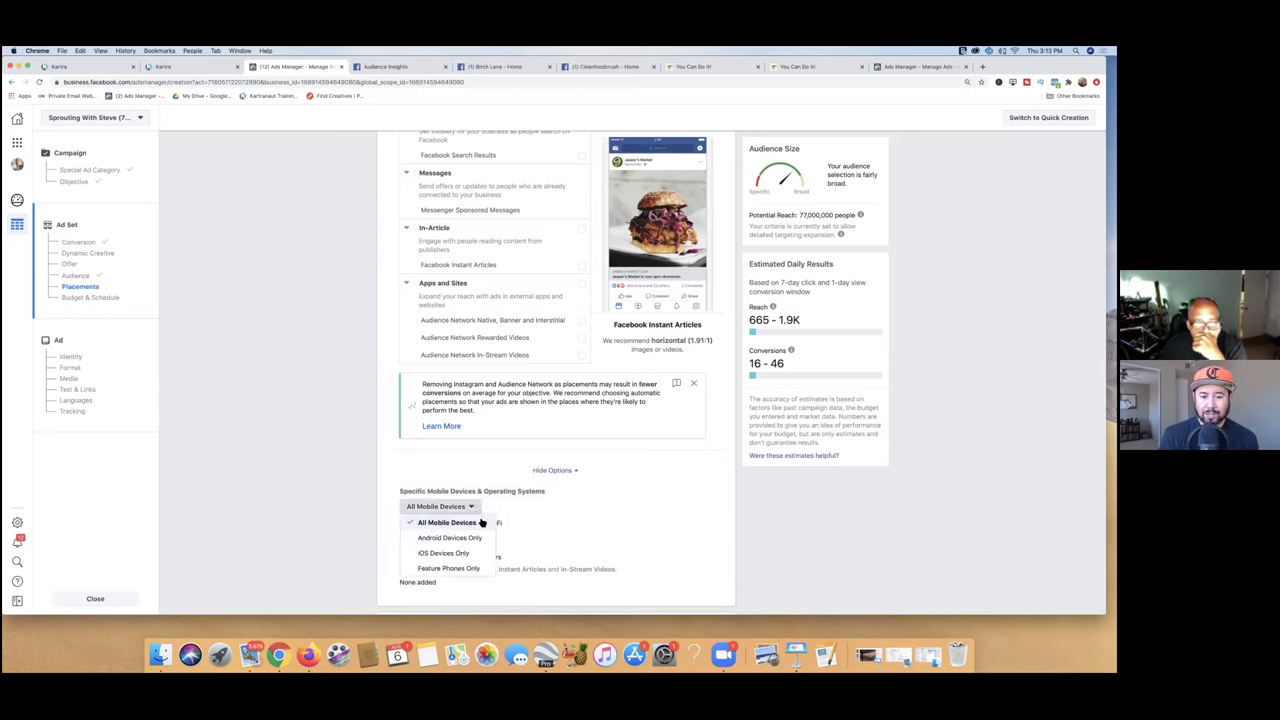
click(520, 522)
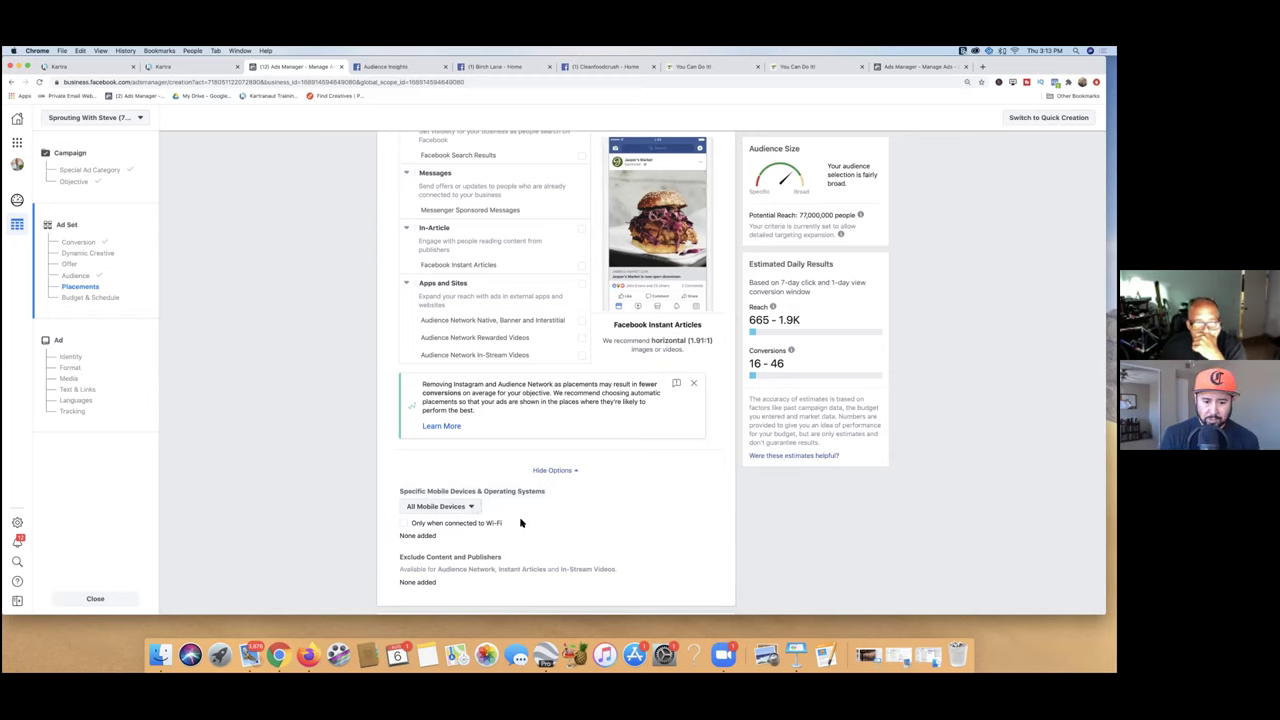
scroll(521, 520, down, 2)
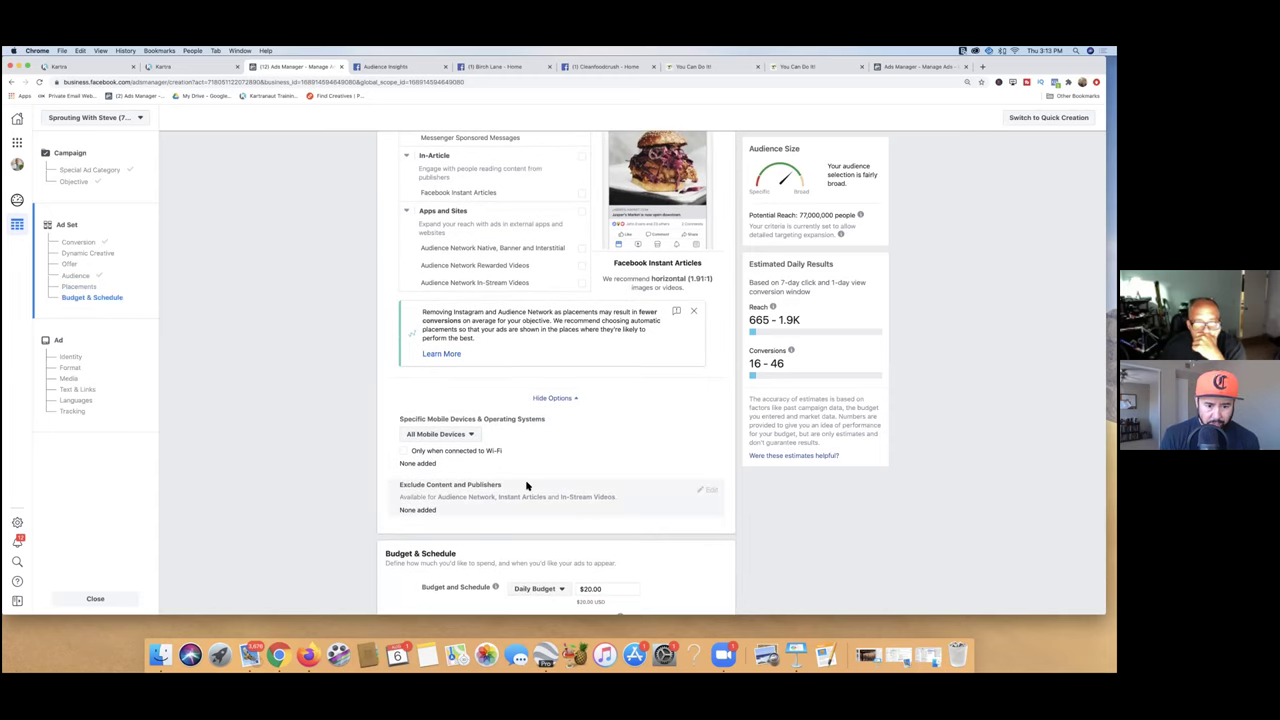
scroll(525, 475, up, 1)
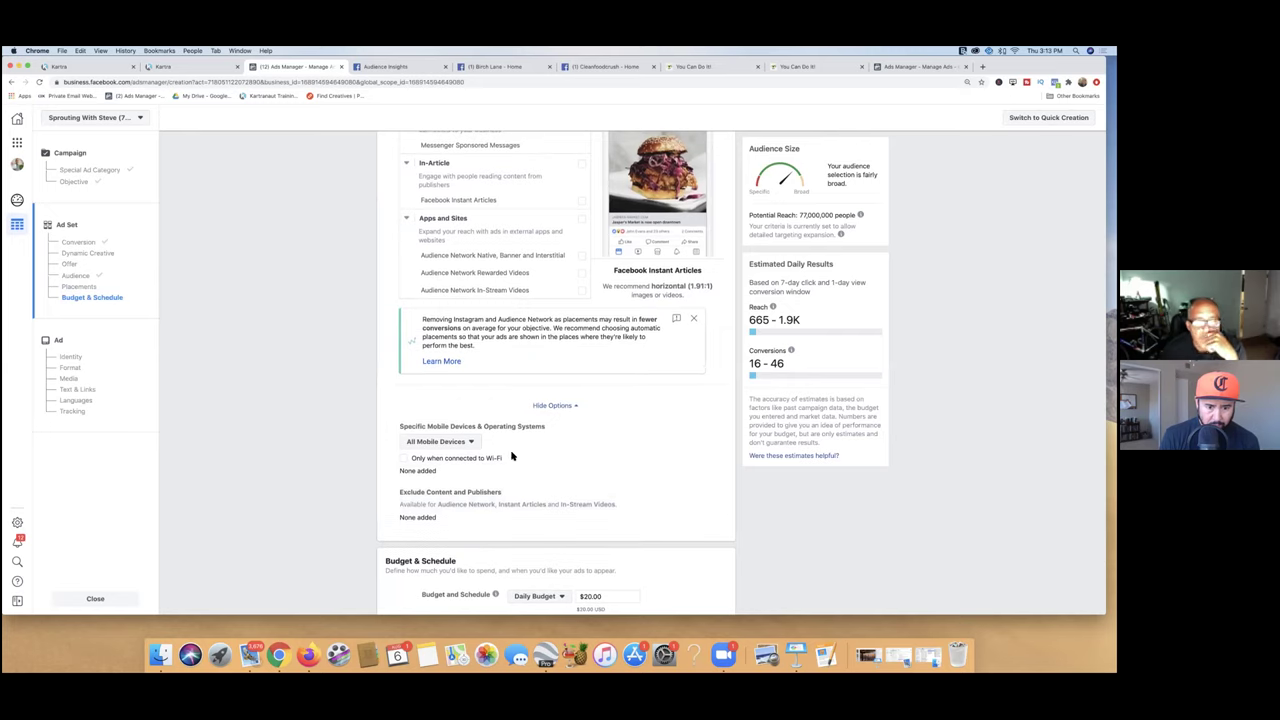
click(471, 442)
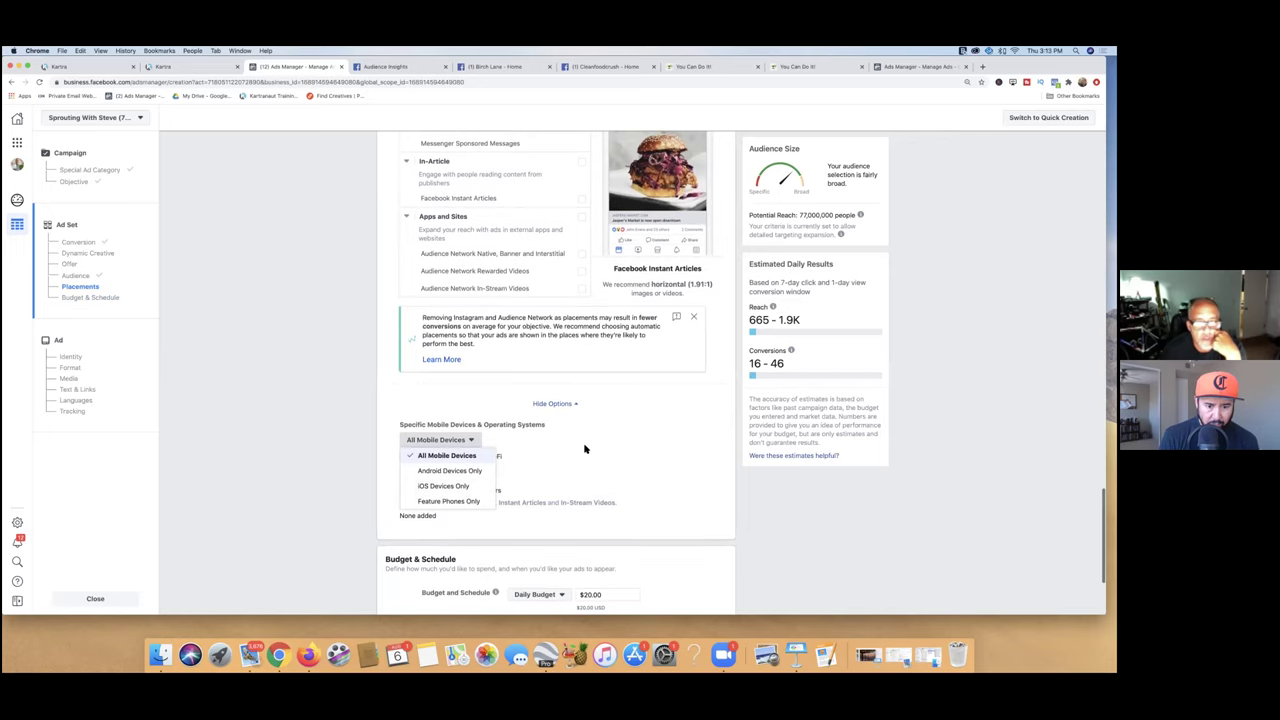
click(603, 415)
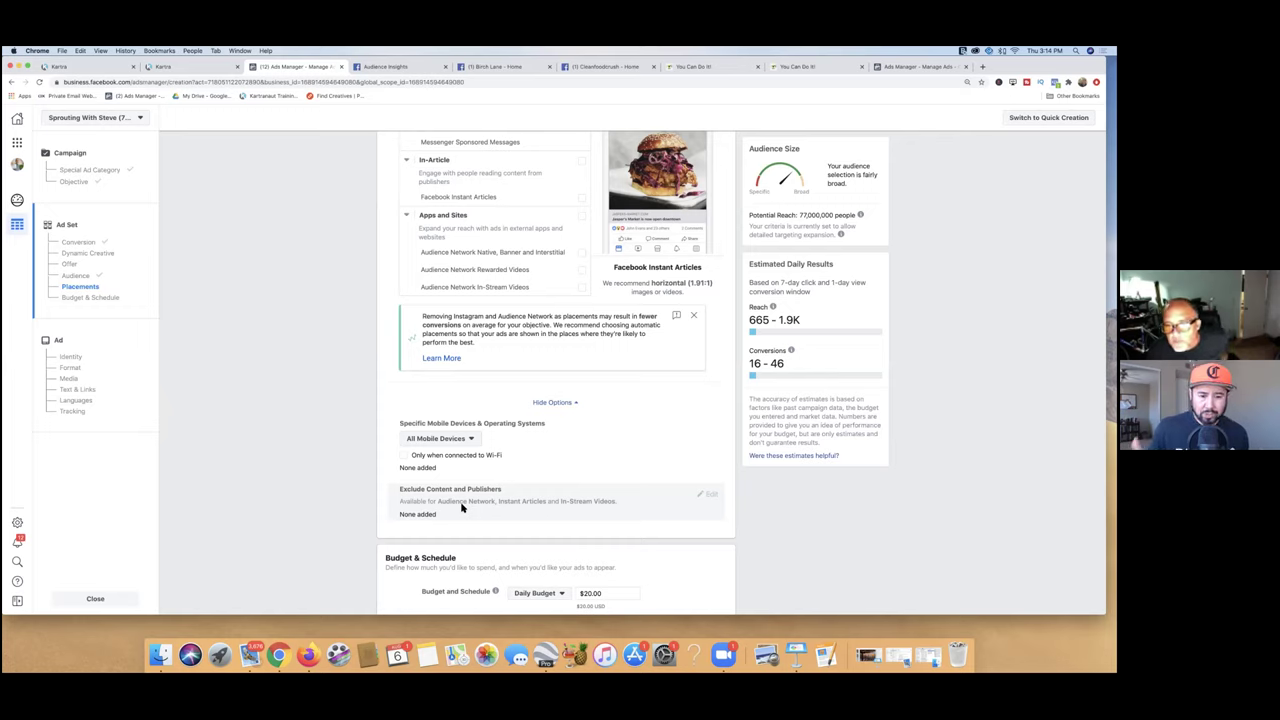
Step: Set the ad set's daily budget to $25.00 and continue to the ad setup
scroll(334, 535, down, 4)
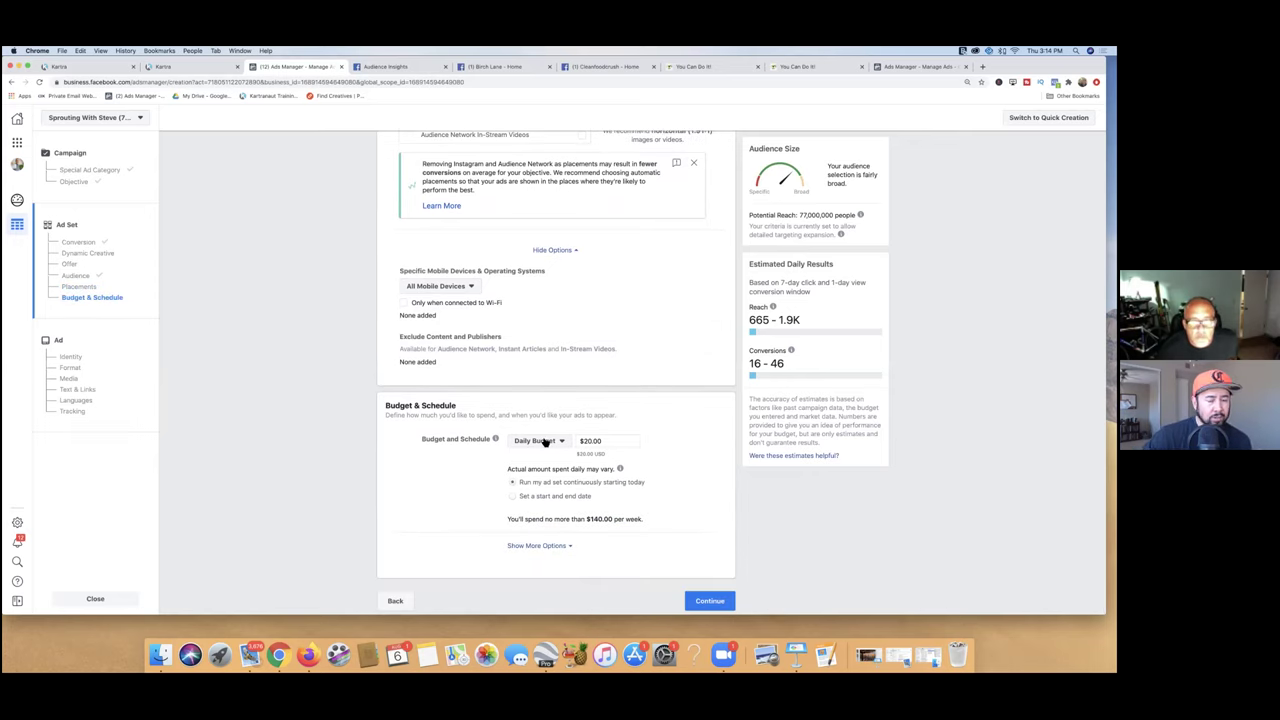
click(610, 440)
key(BackSpace)
text(5)
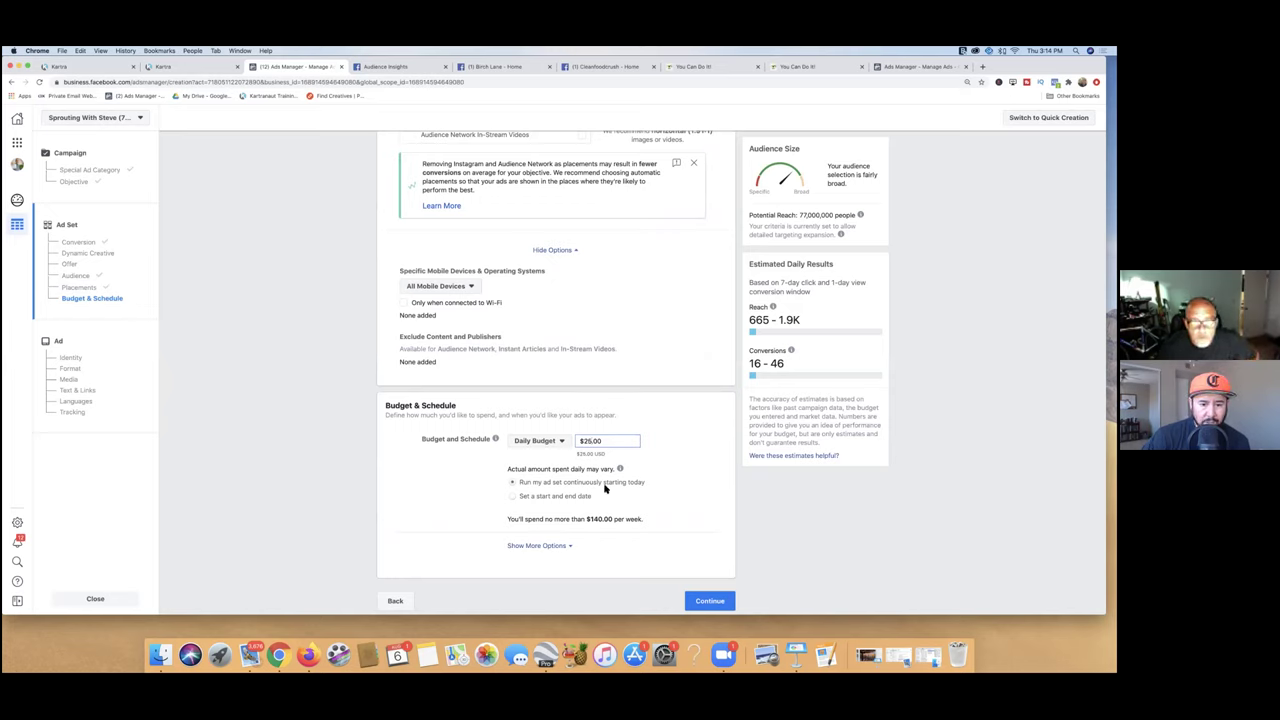
click(548, 548)
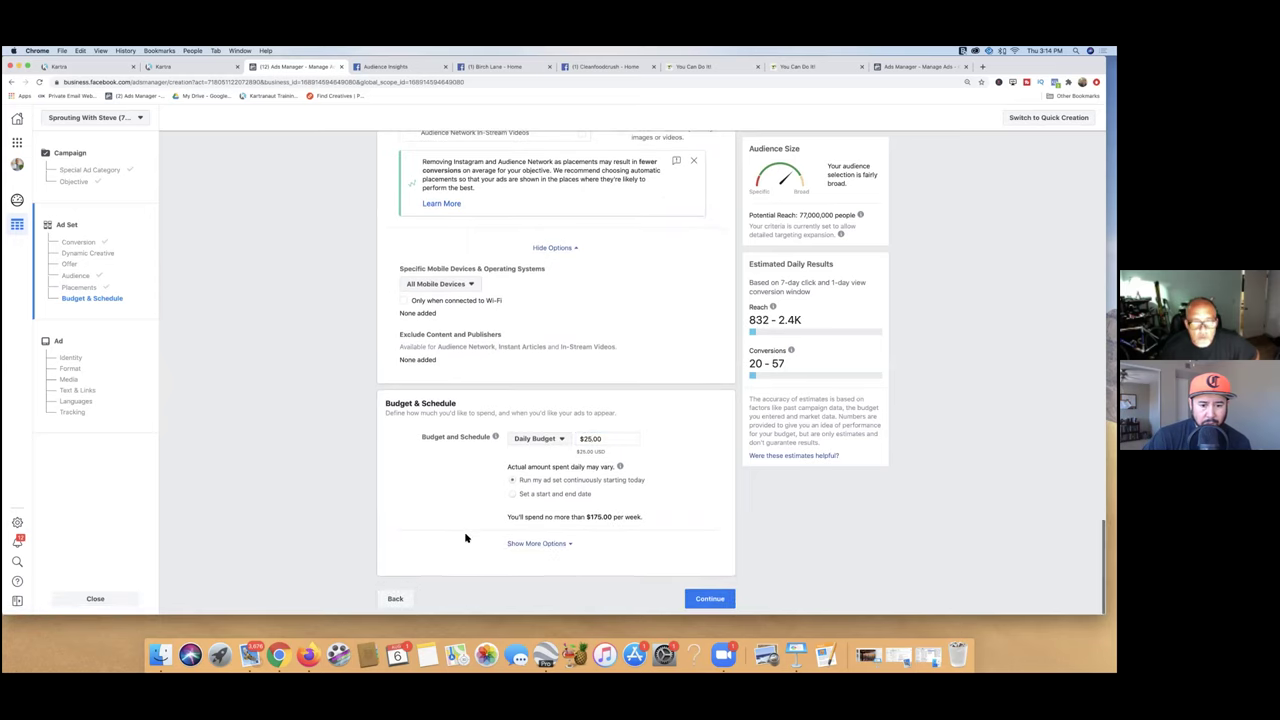
click(708, 599)
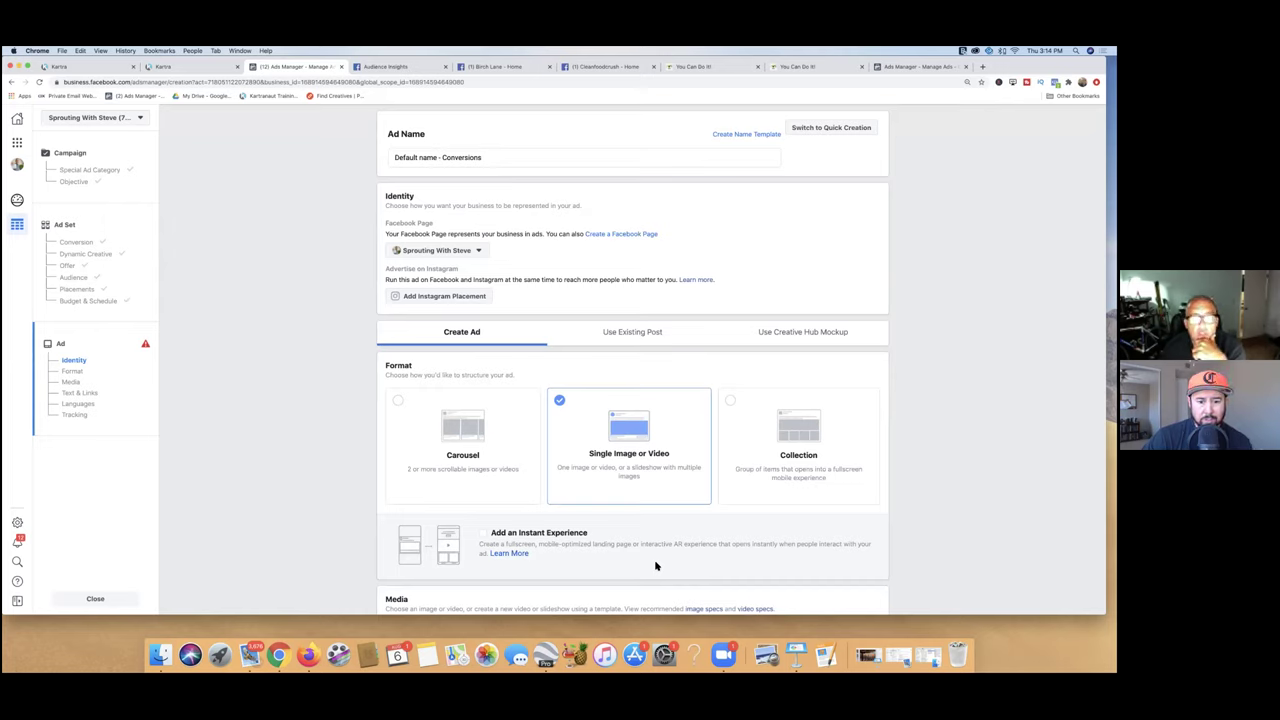
Step: Use the existing Facebook Page post "New Online Sprouting & Microgreen Course" from Aug 4, 2020 as the ad creative
click(629, 334)
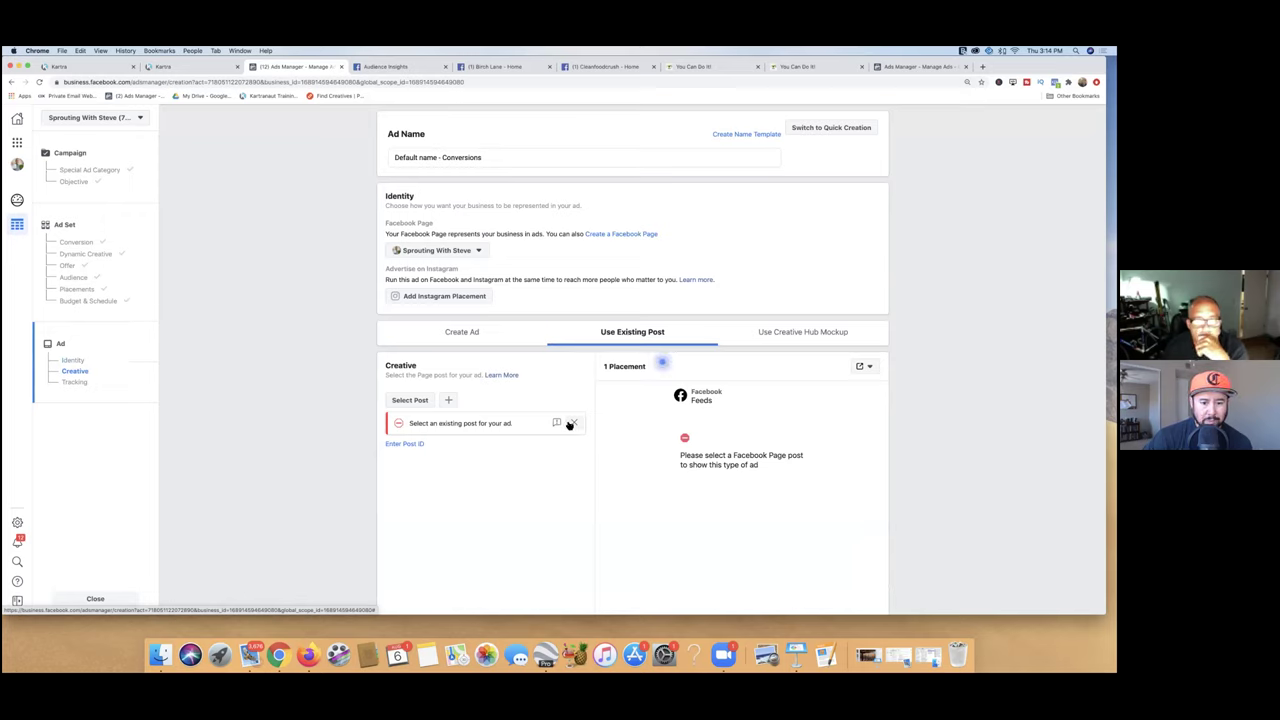
click(417, 400)
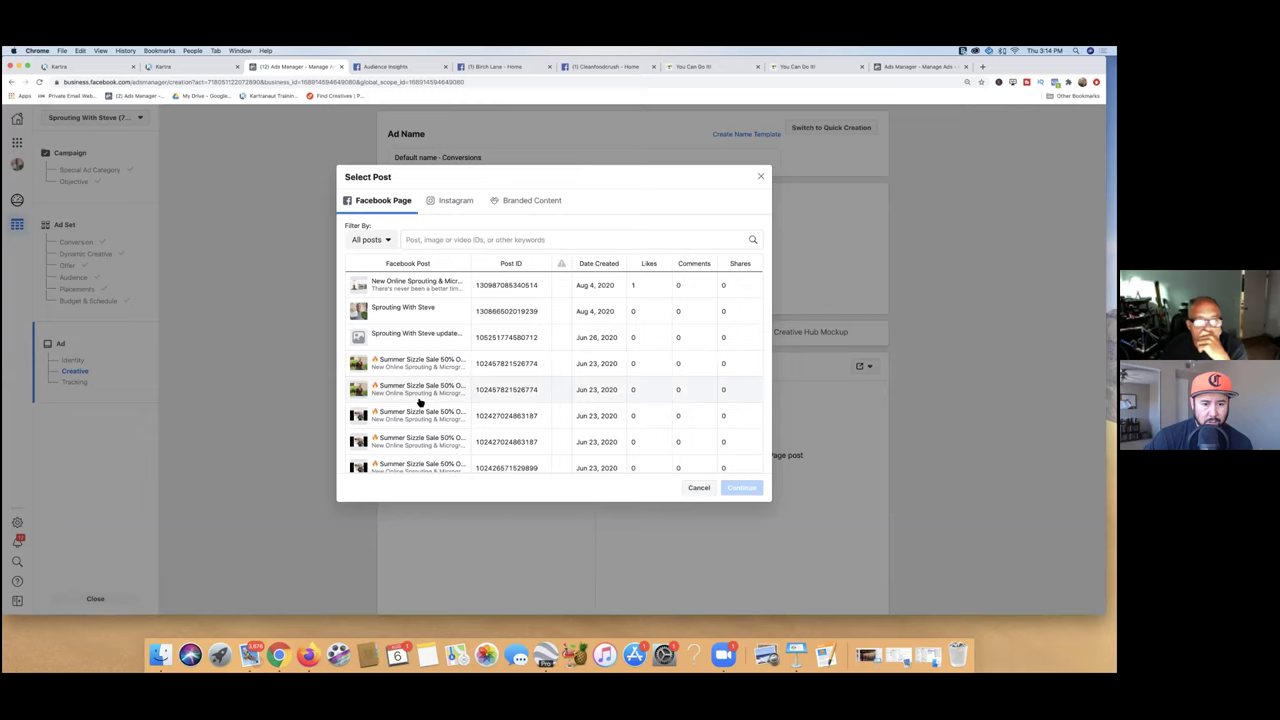
click(435, 287)
click(747, 490)
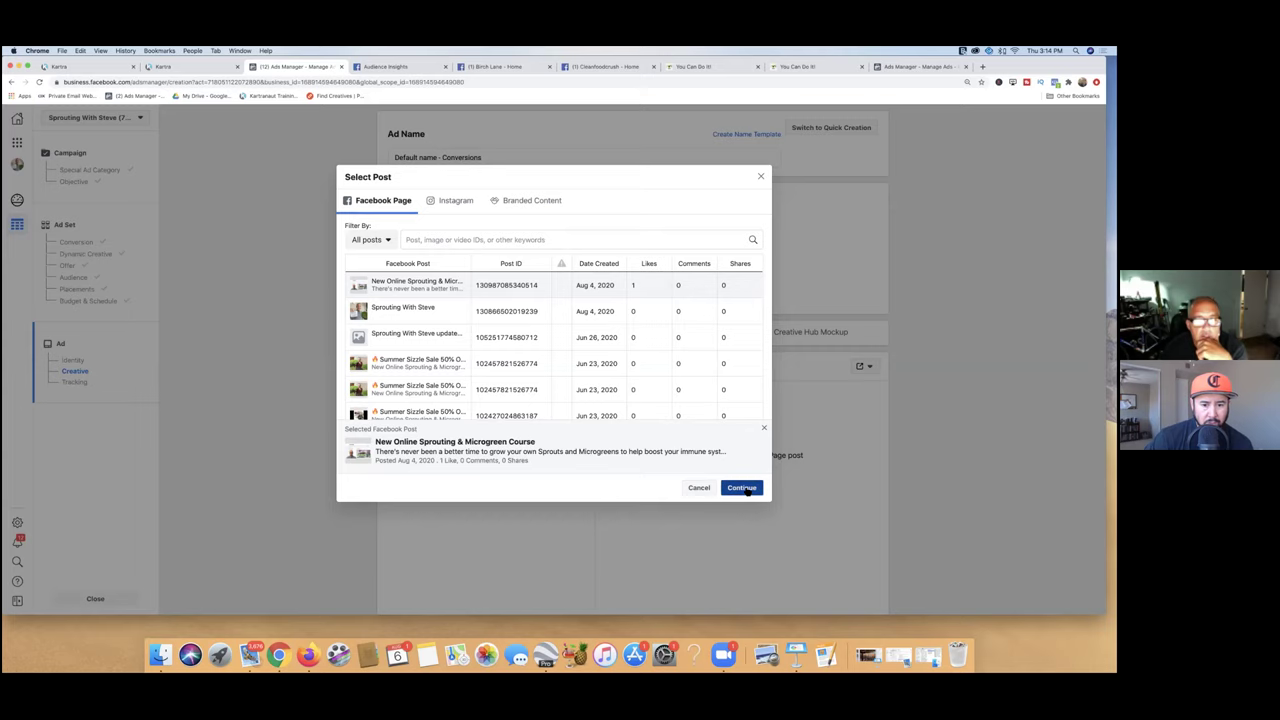
click(745, 488)
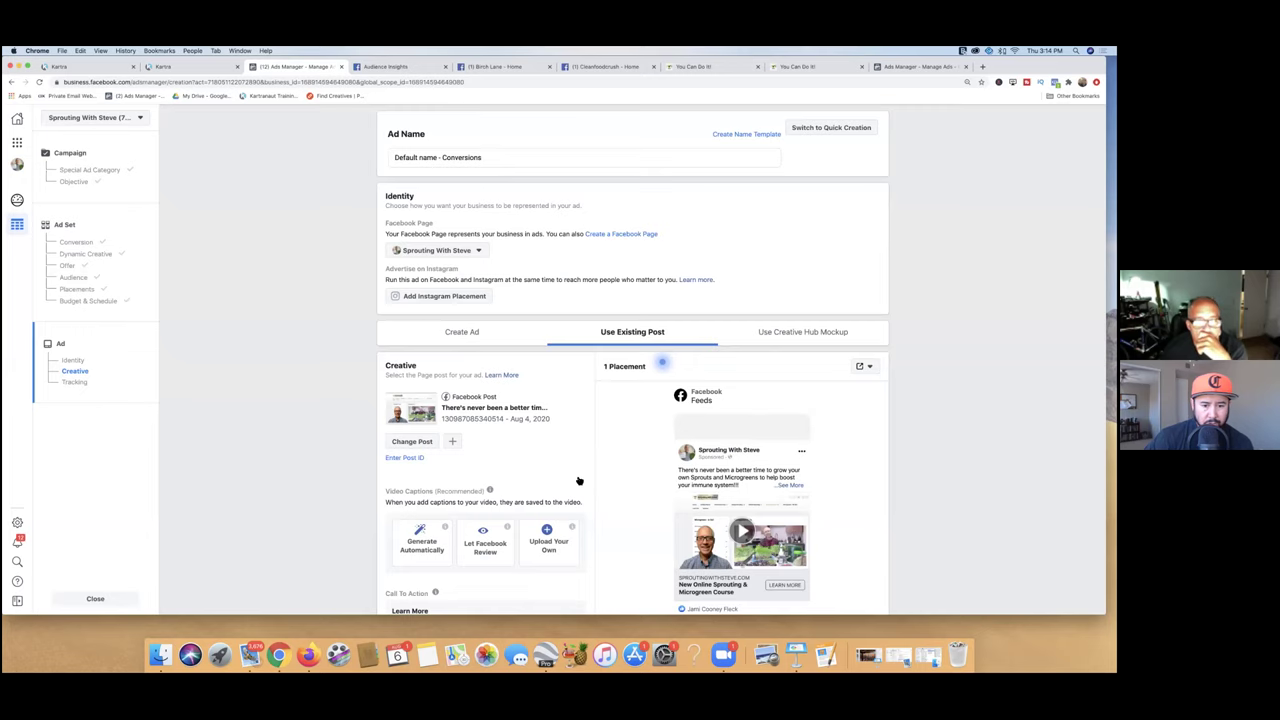
Step: Check the ad's call to action and tracking settings, and confirm the ad to publish the campaign
scroll(578, 481, down, 2)
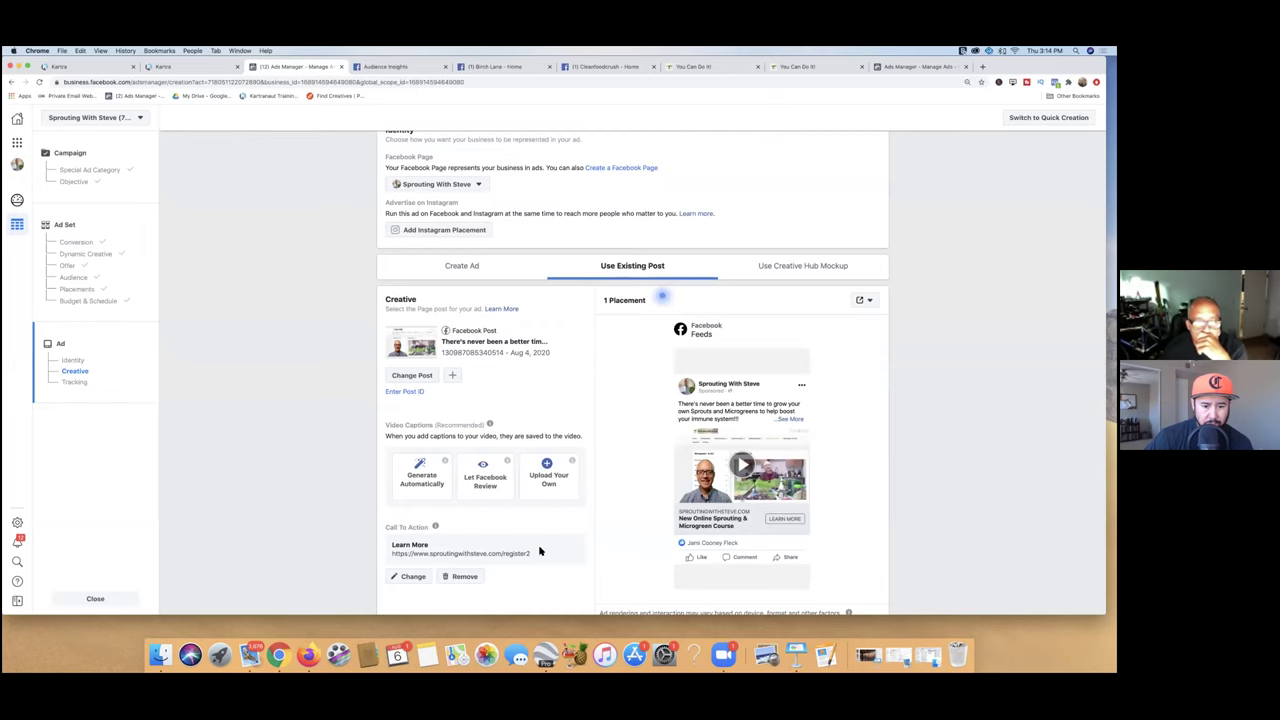
scroll(539, 551, down, 2)
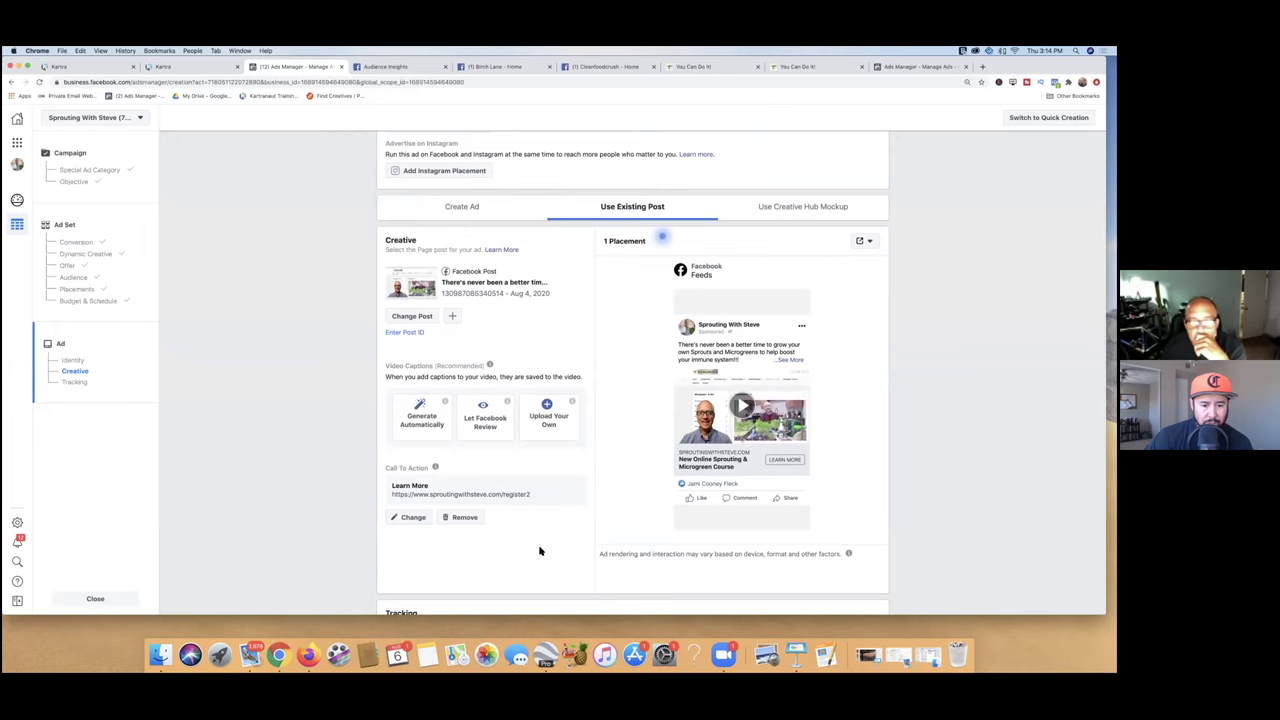
scroll(539, 551, down, 1)
scroll(539, 551, down, 3)
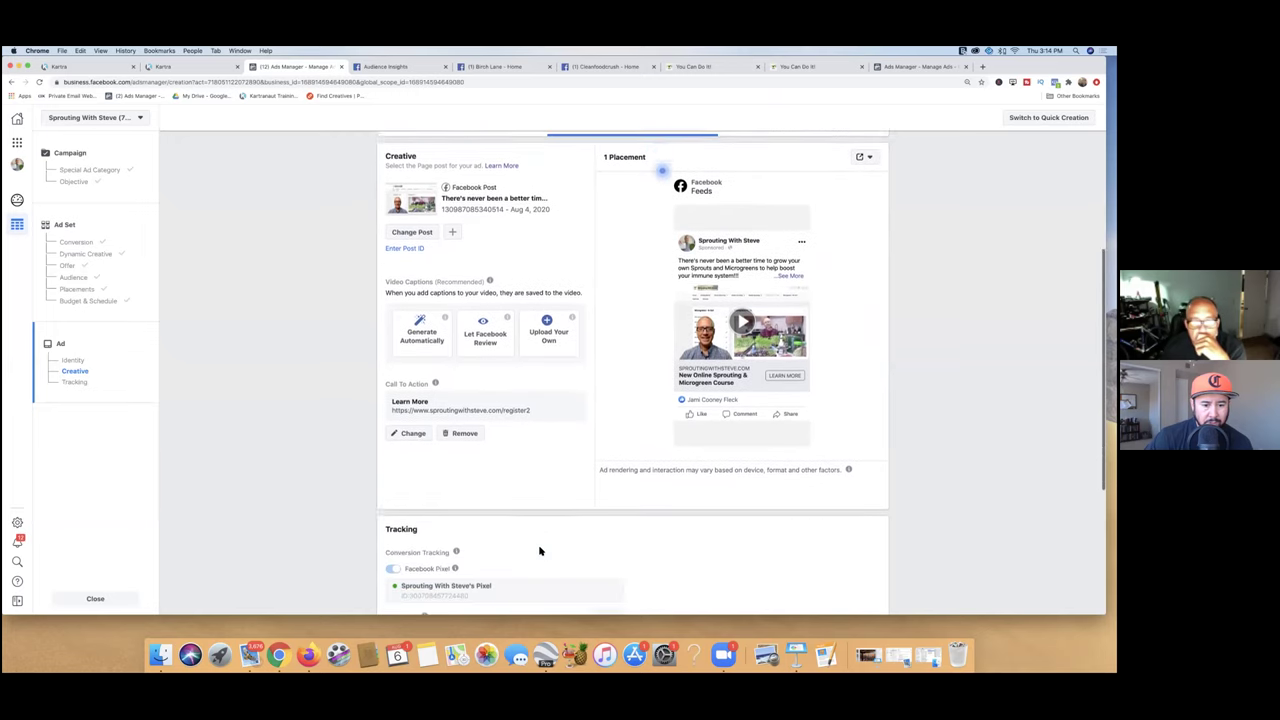
scroll(539, 551, down, 2)
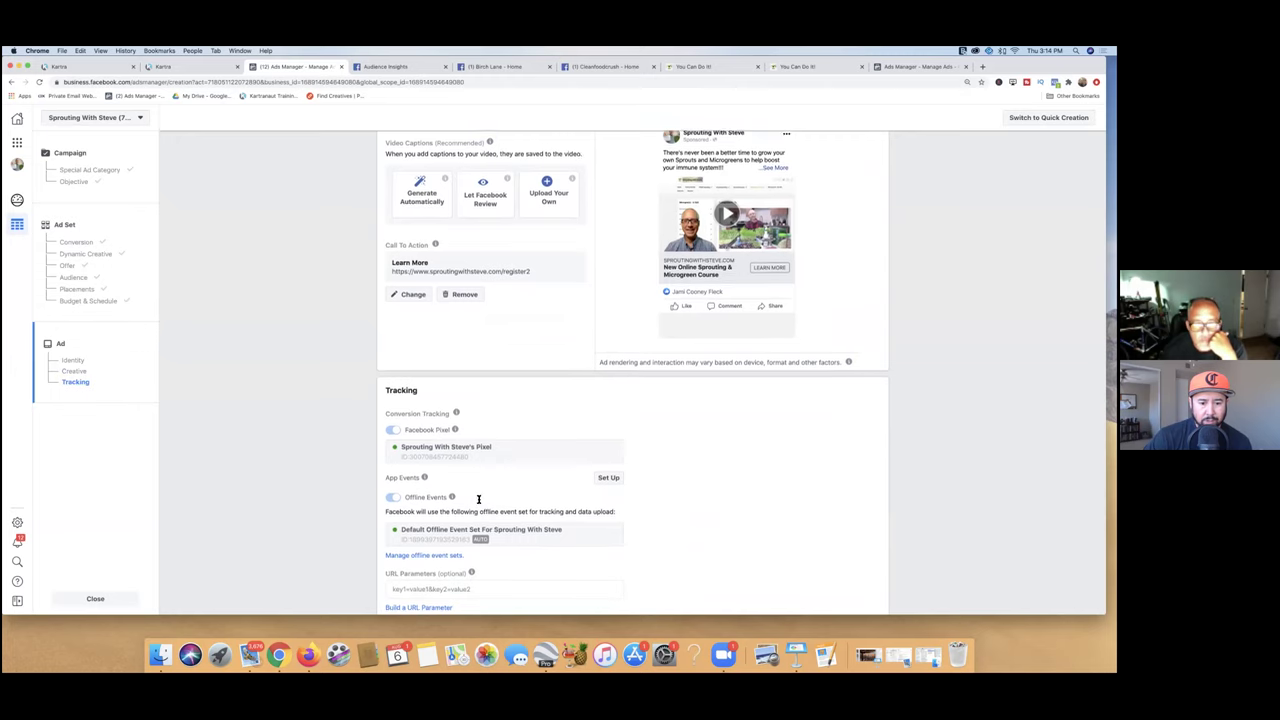
scroll(478, 499, down, 2)
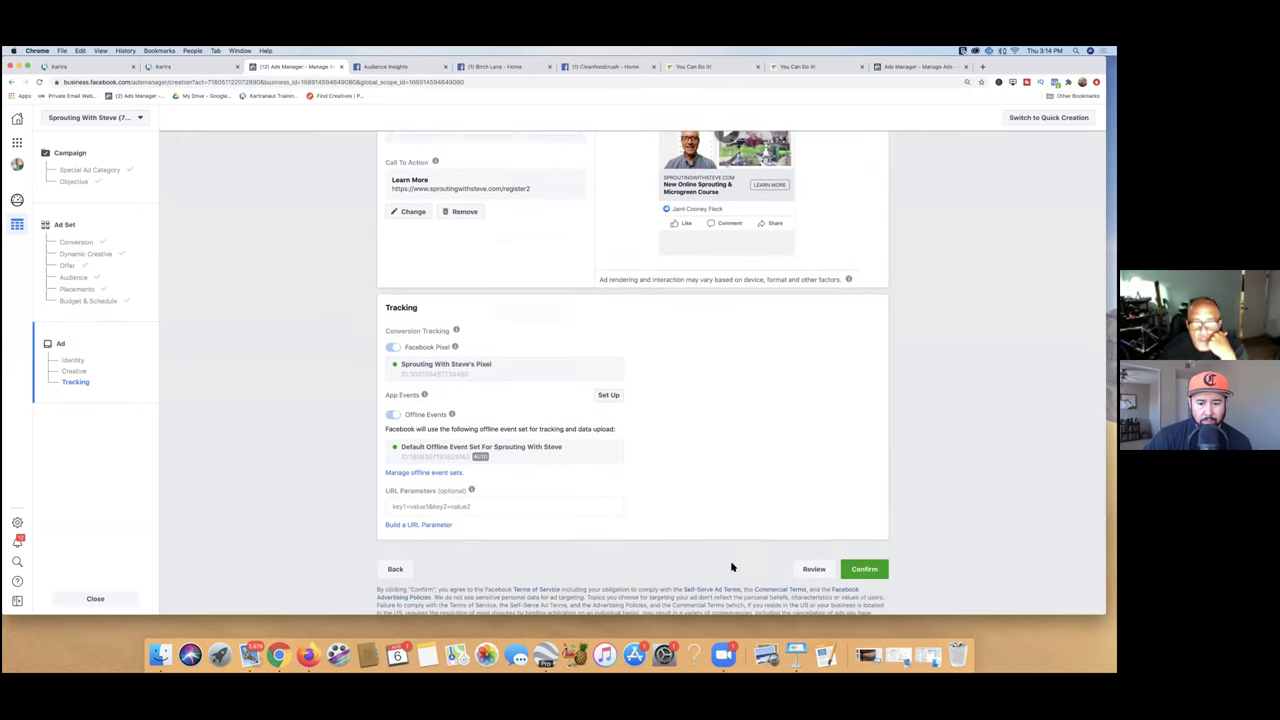
click(870, 571)
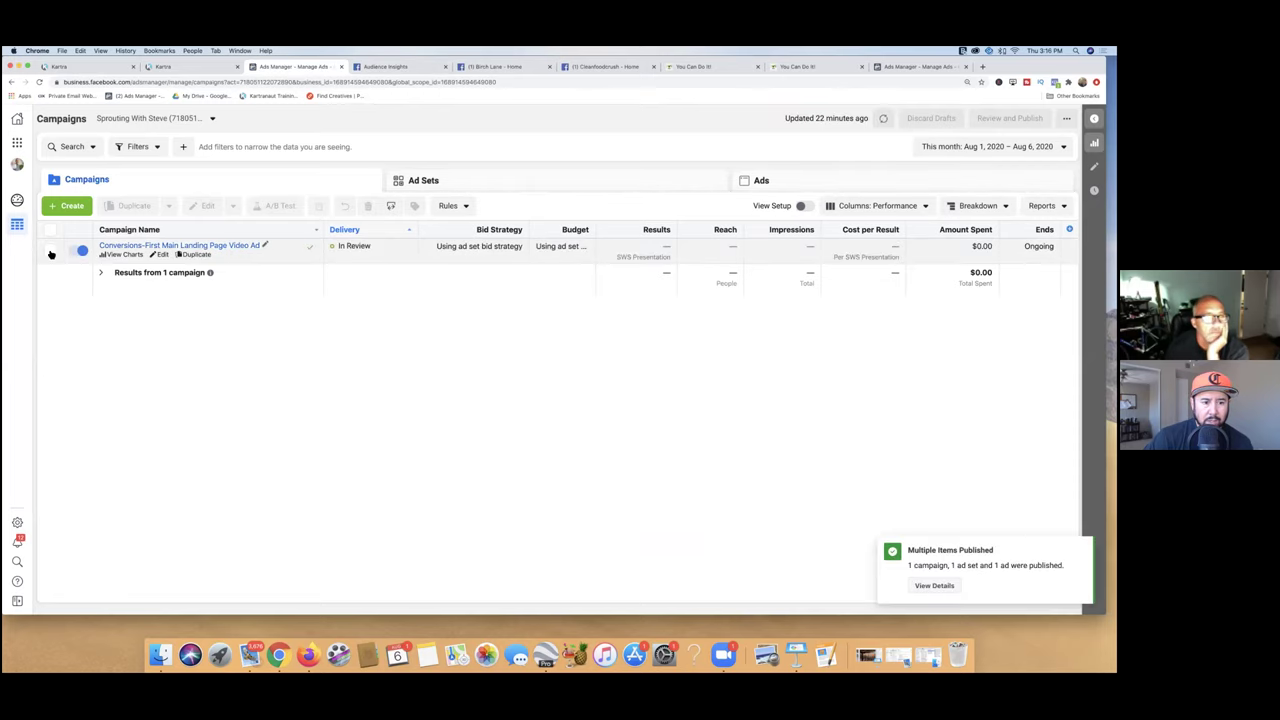
Step: Open the ad of the published landing page video campaign for editing, check its name field, and close the editor
click(50, 251)
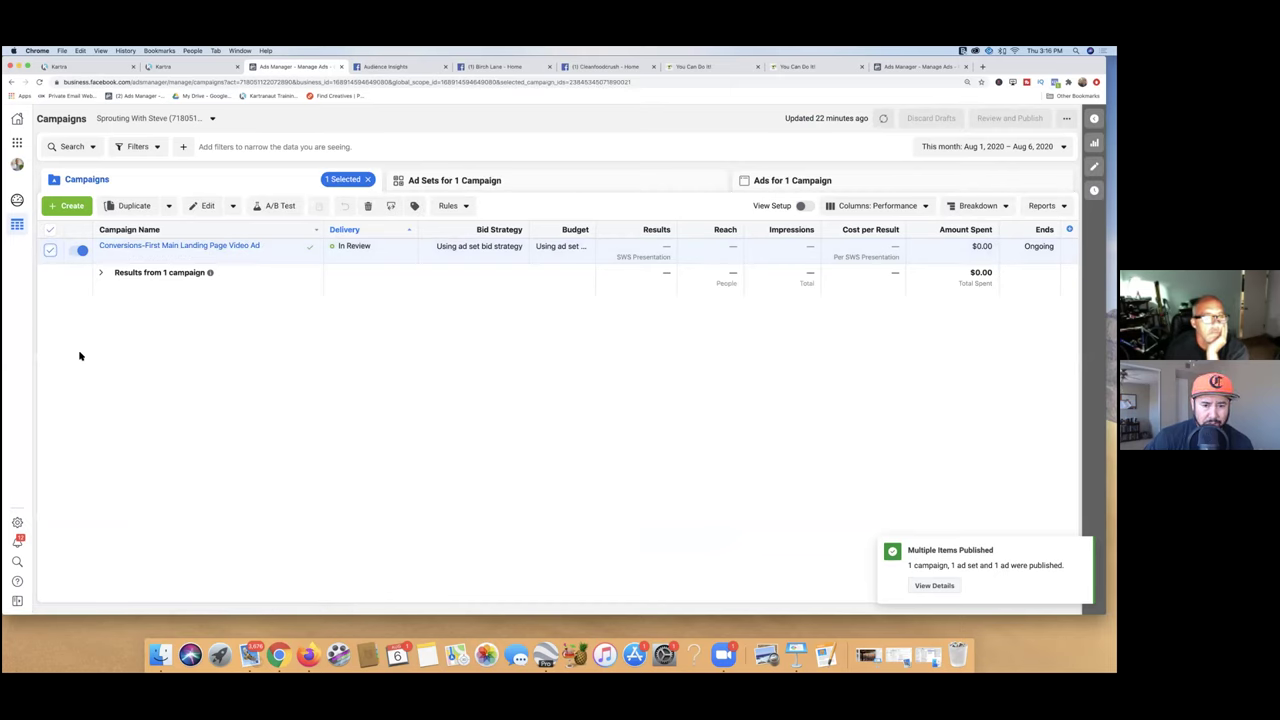
click(777, 186)
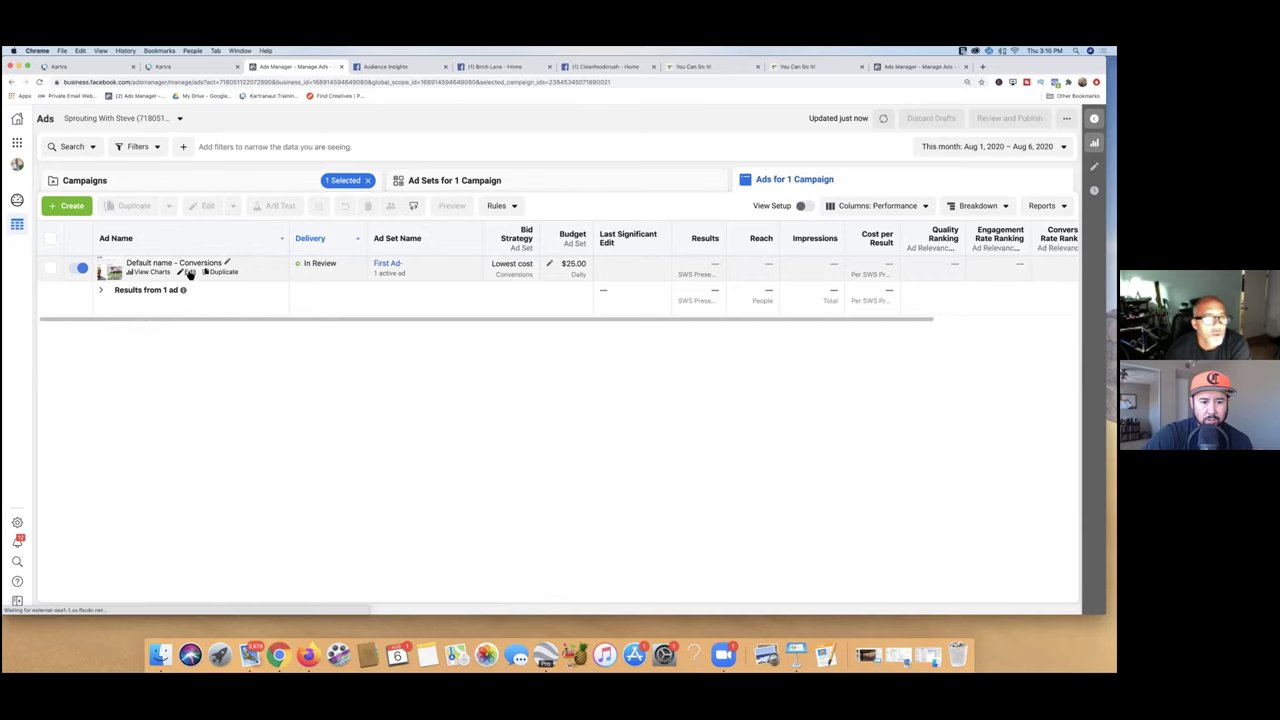
click(189, 273)
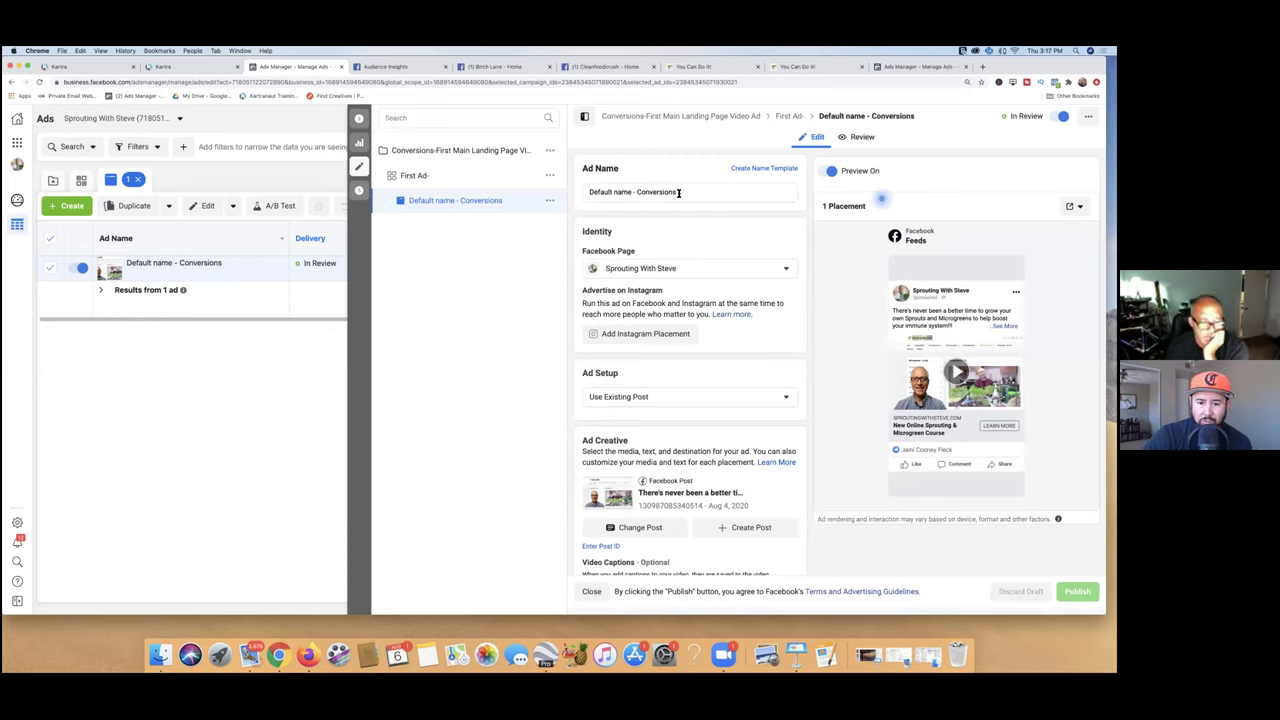
key(BackSpace)
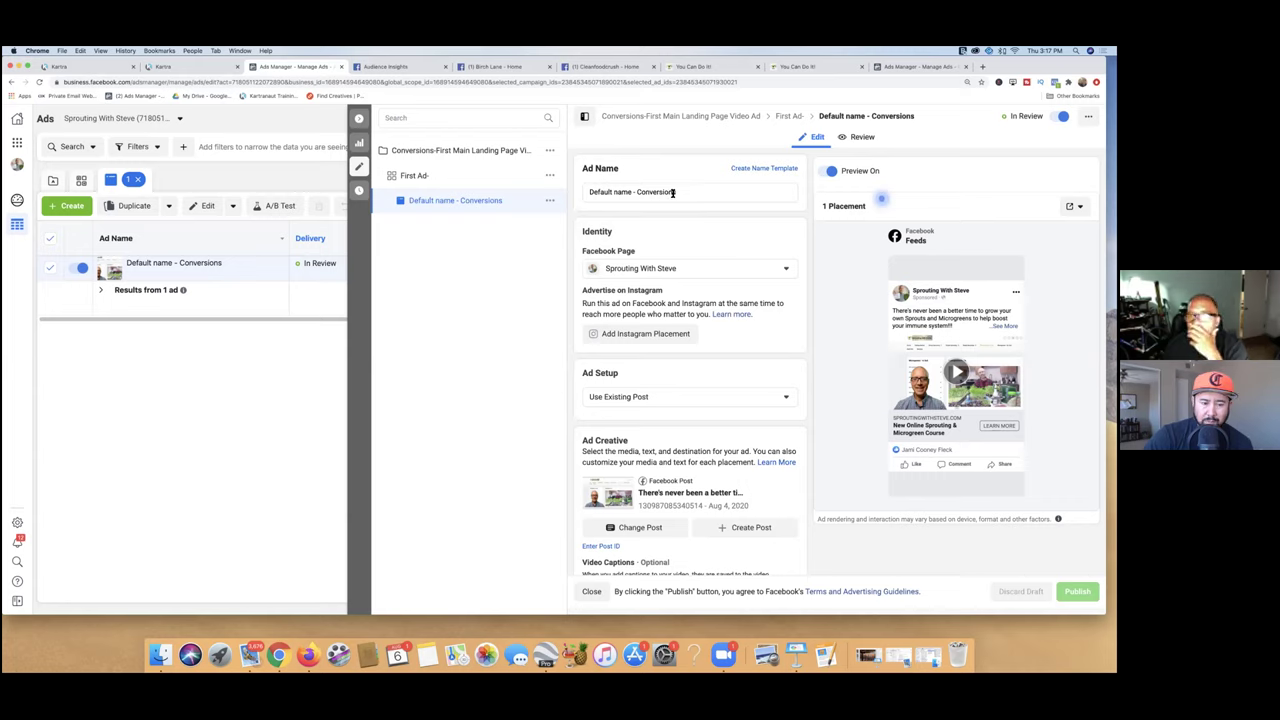
key(BackSpace)
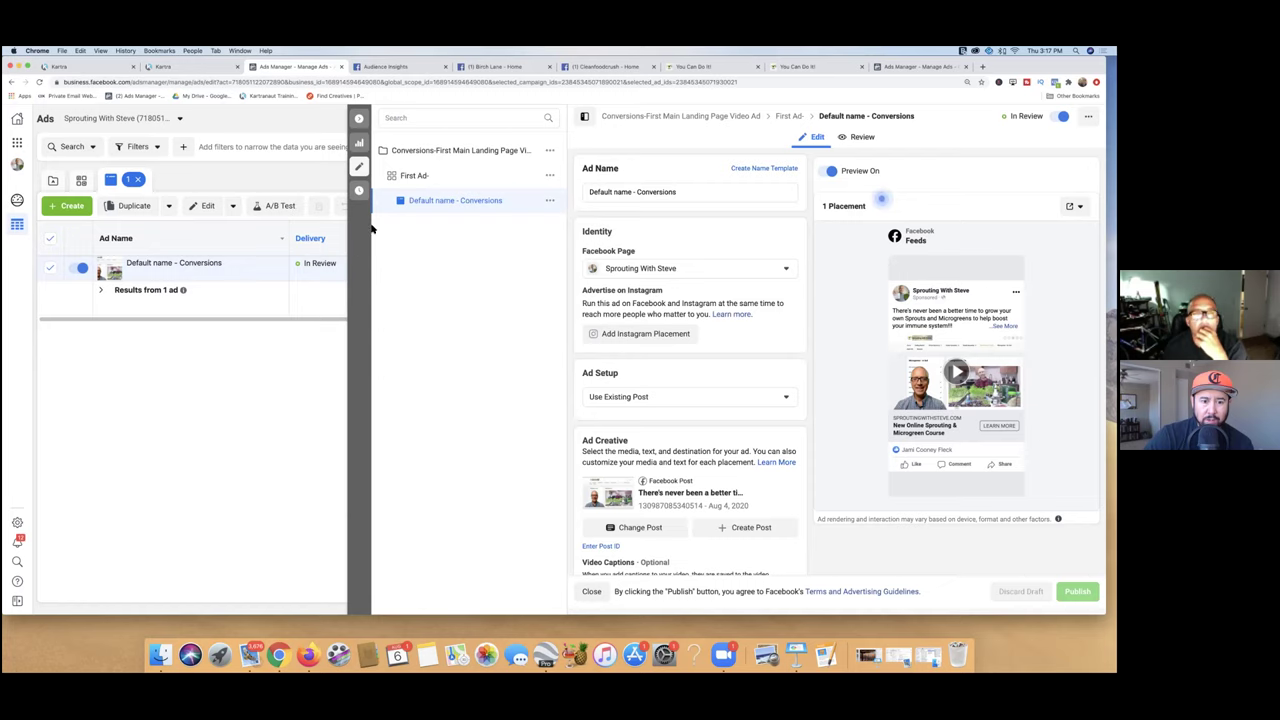
click(359, 121)
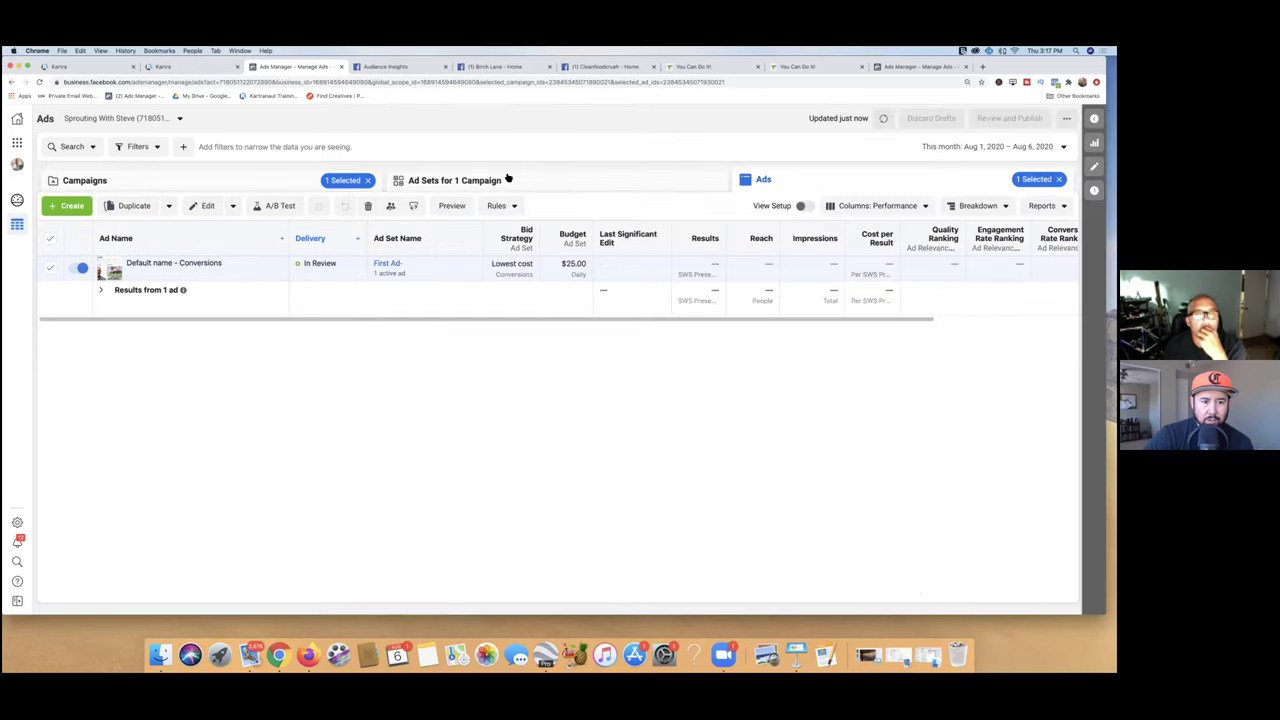
Step: Look over the campaign and ad lists, and show the ad sets of the selected campaign
click(272, 179)
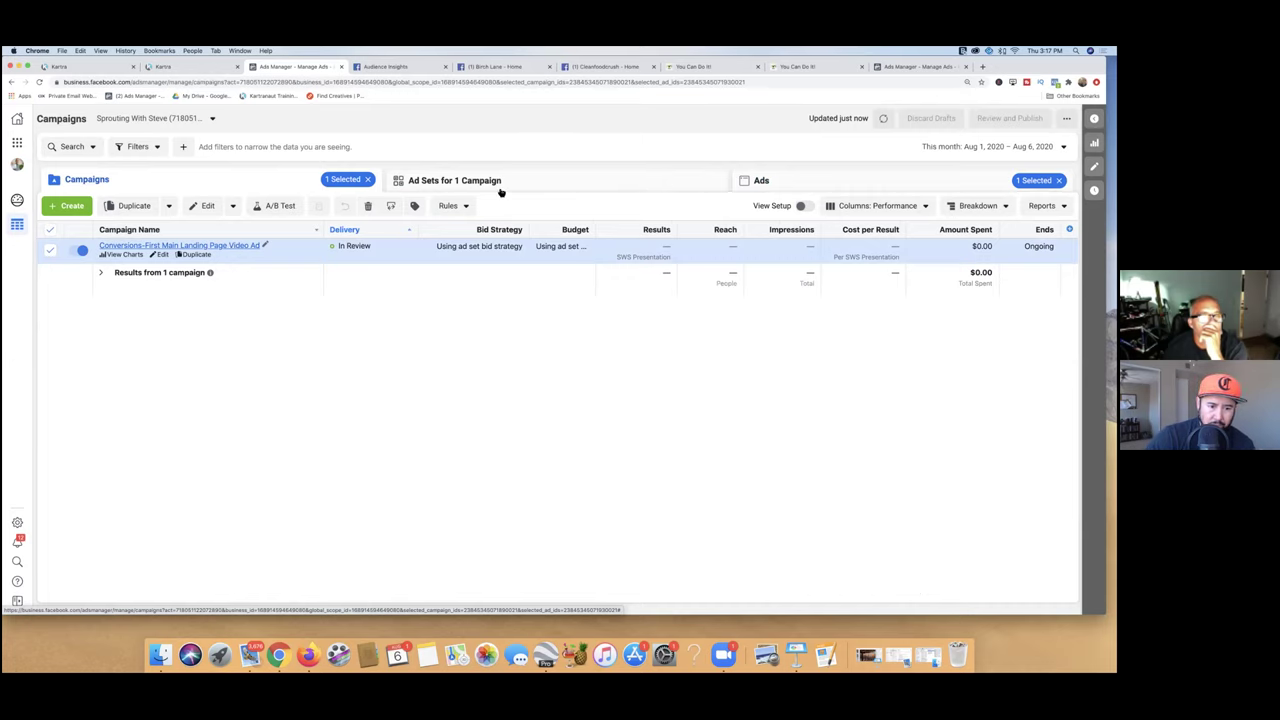
click(786, 186)
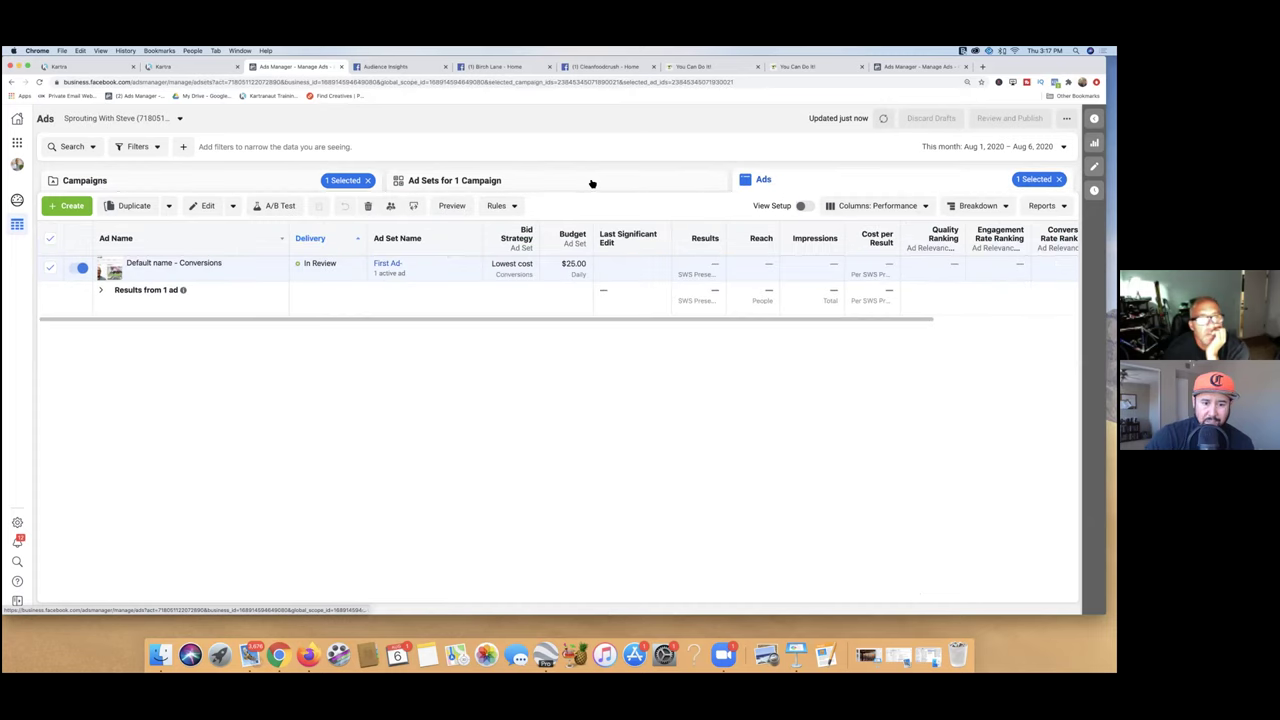
click(591, 183)
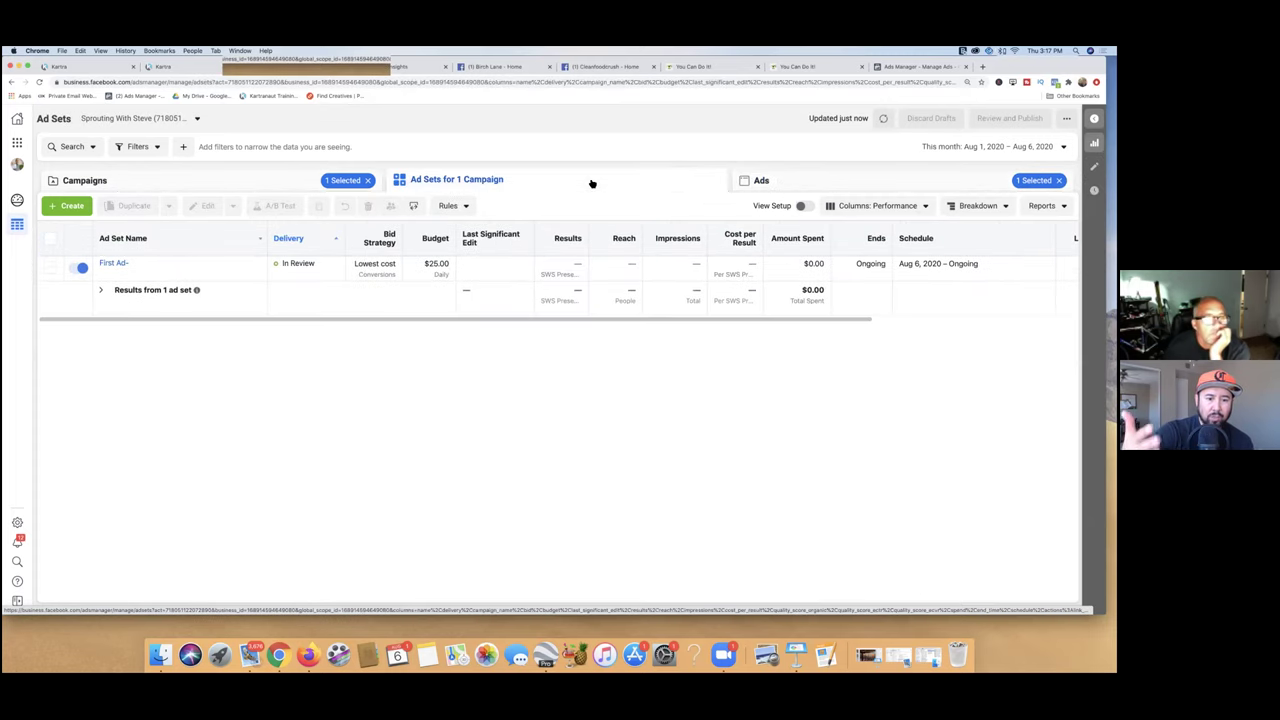
Step: Rename the ad set to "First Ad-Women 30-65+ wellness - $25" and publish the change
mouse_move(190, 297)
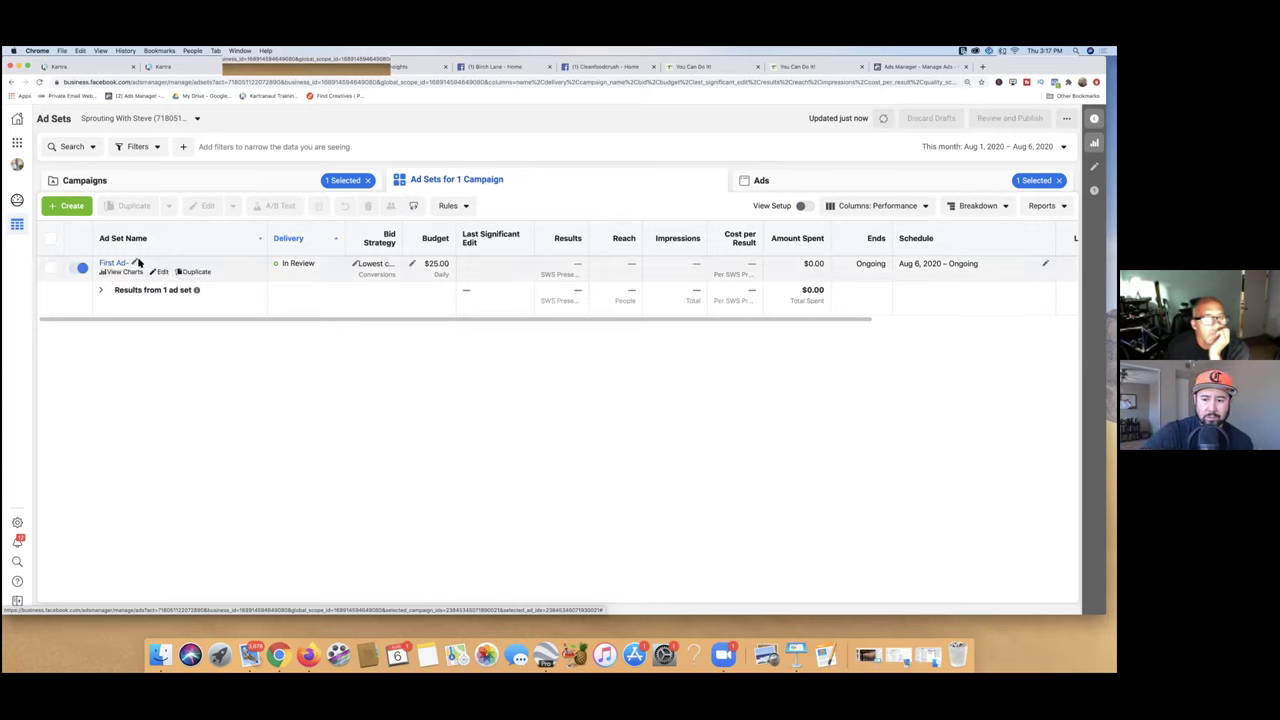
click(161, 272)
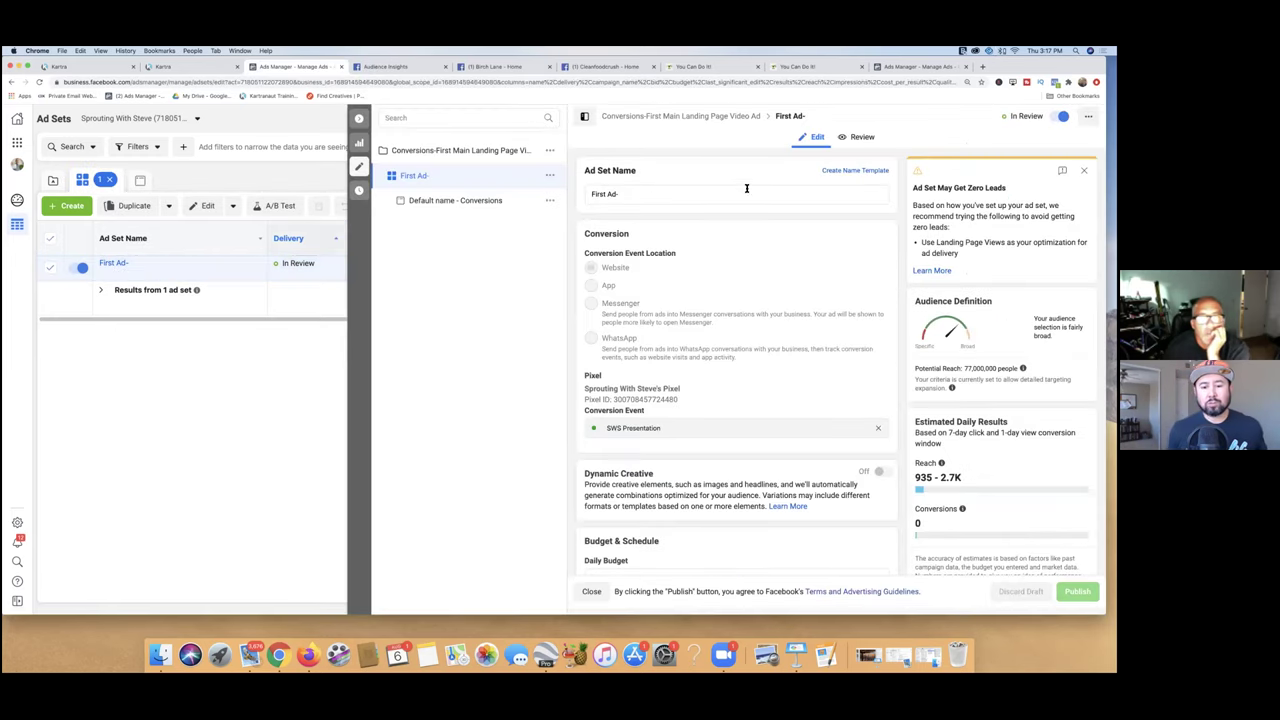
click(634, 196)
text(Women)
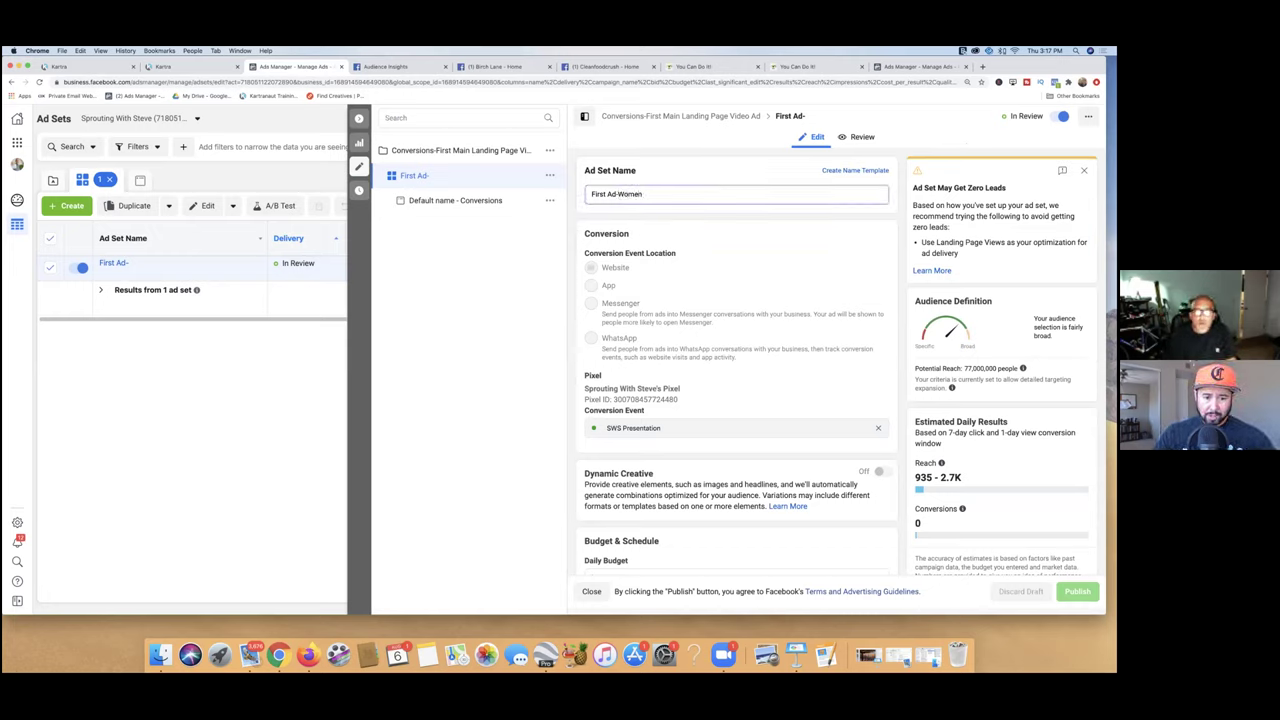
text( 3)
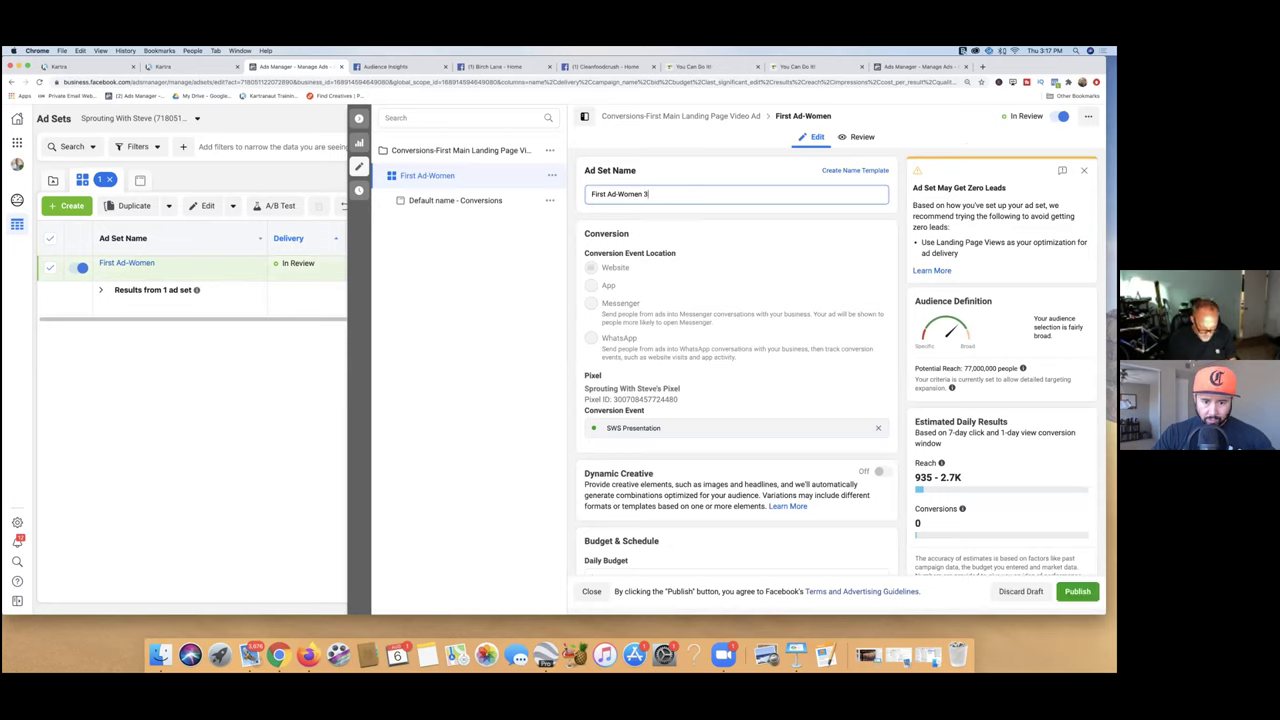
text(0-65)
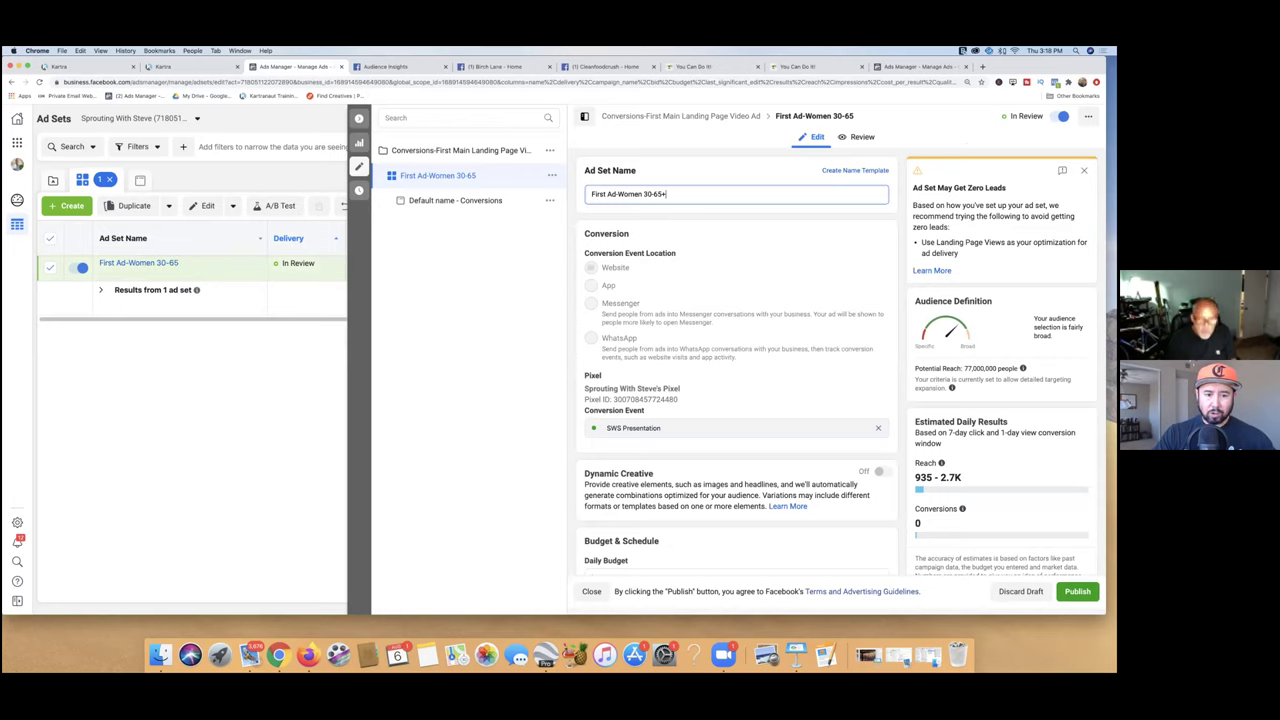
text(+ wellness)
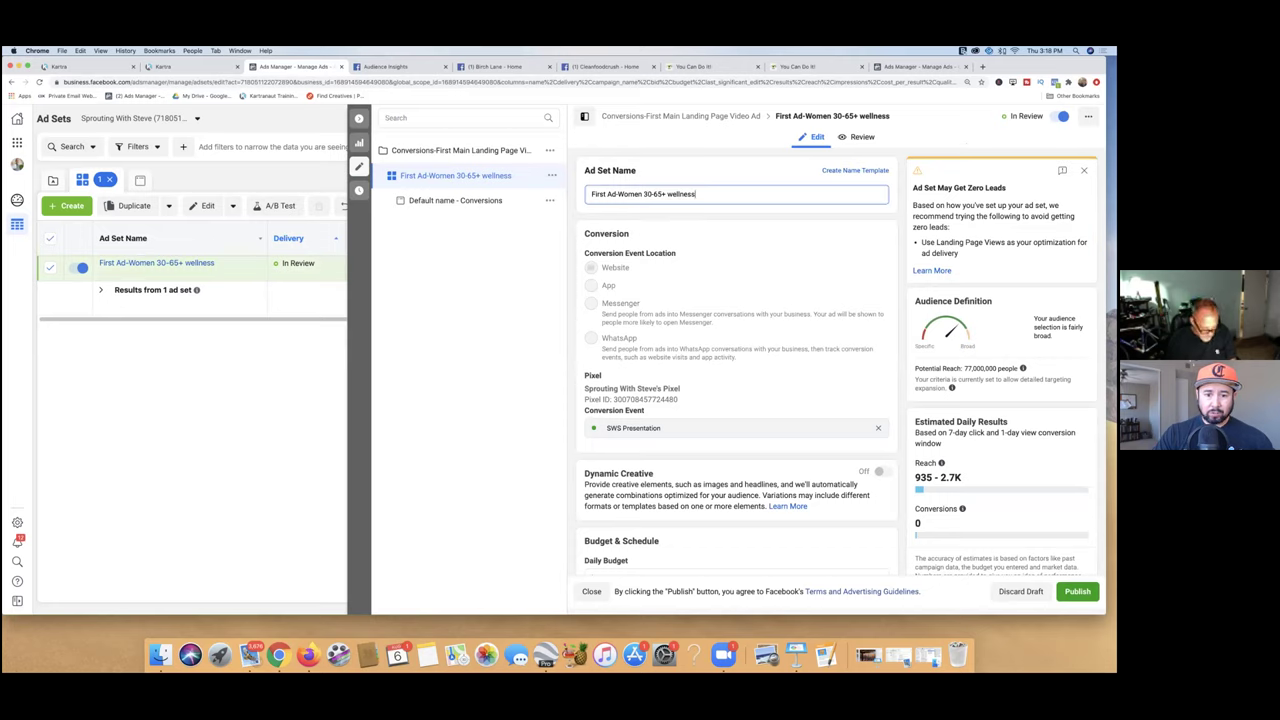
text($25)
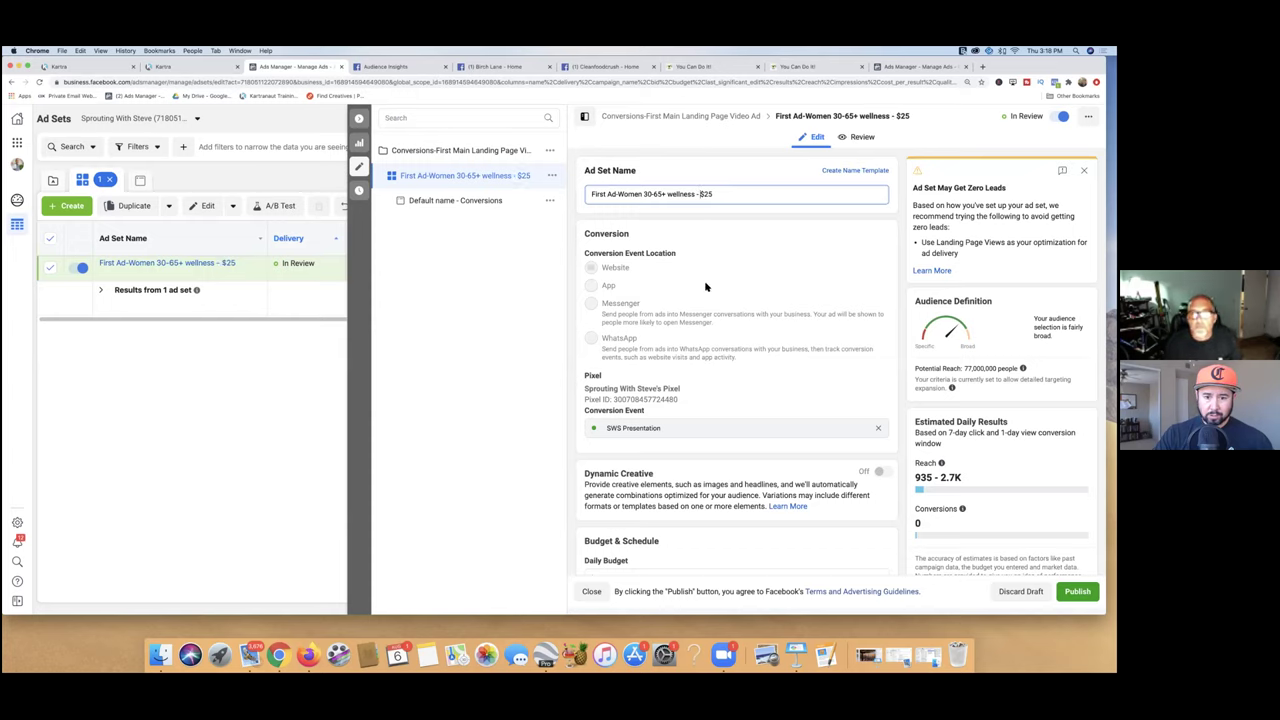
click(1077, 591)
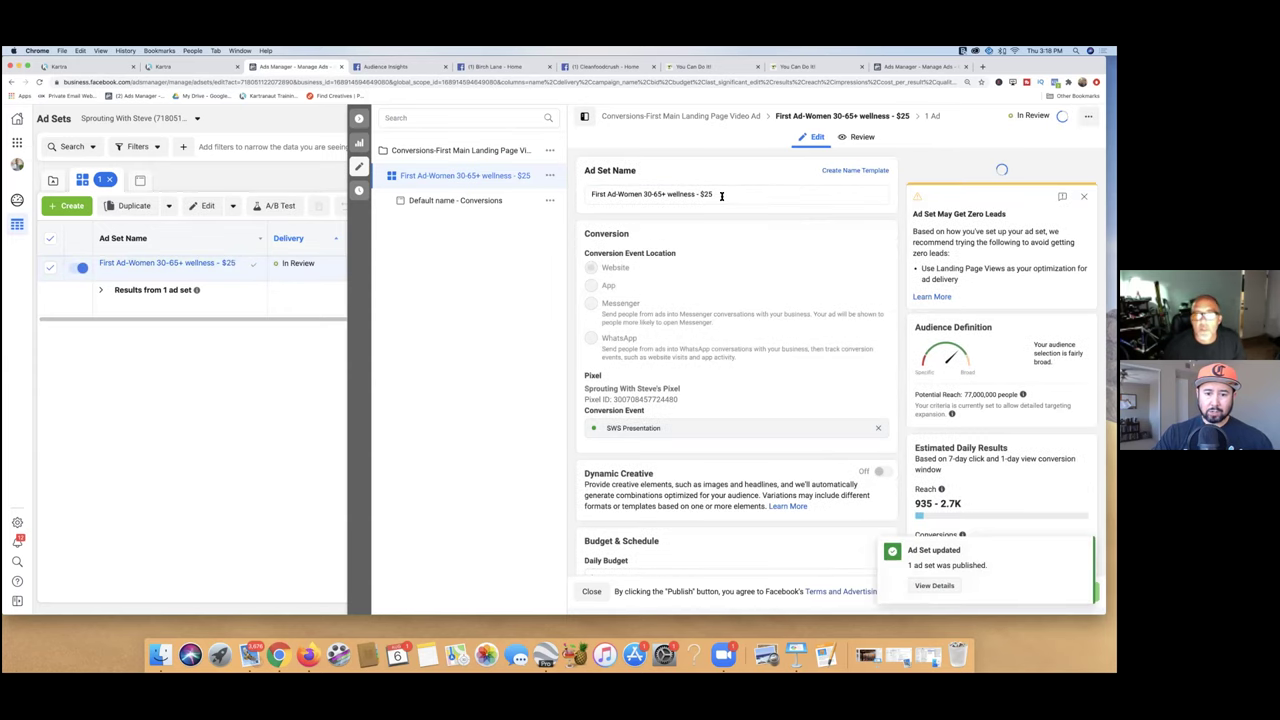
triple_click(721, 196)
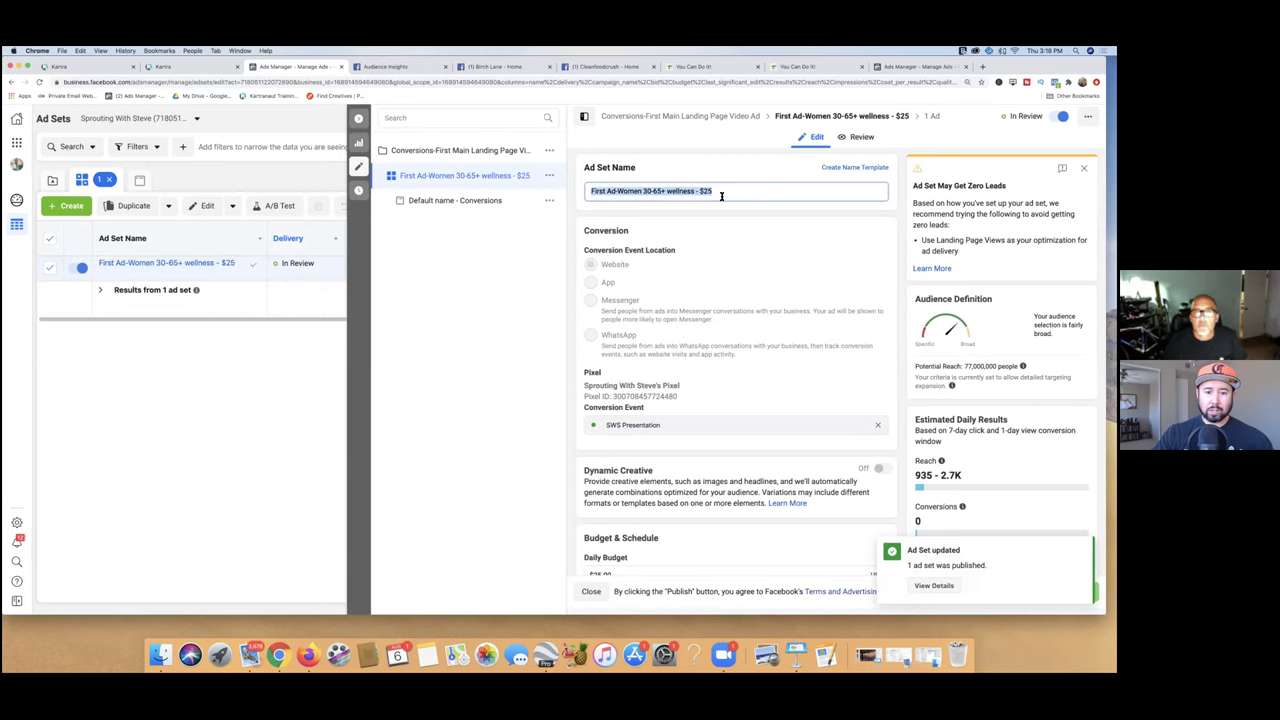
click(359, 118)
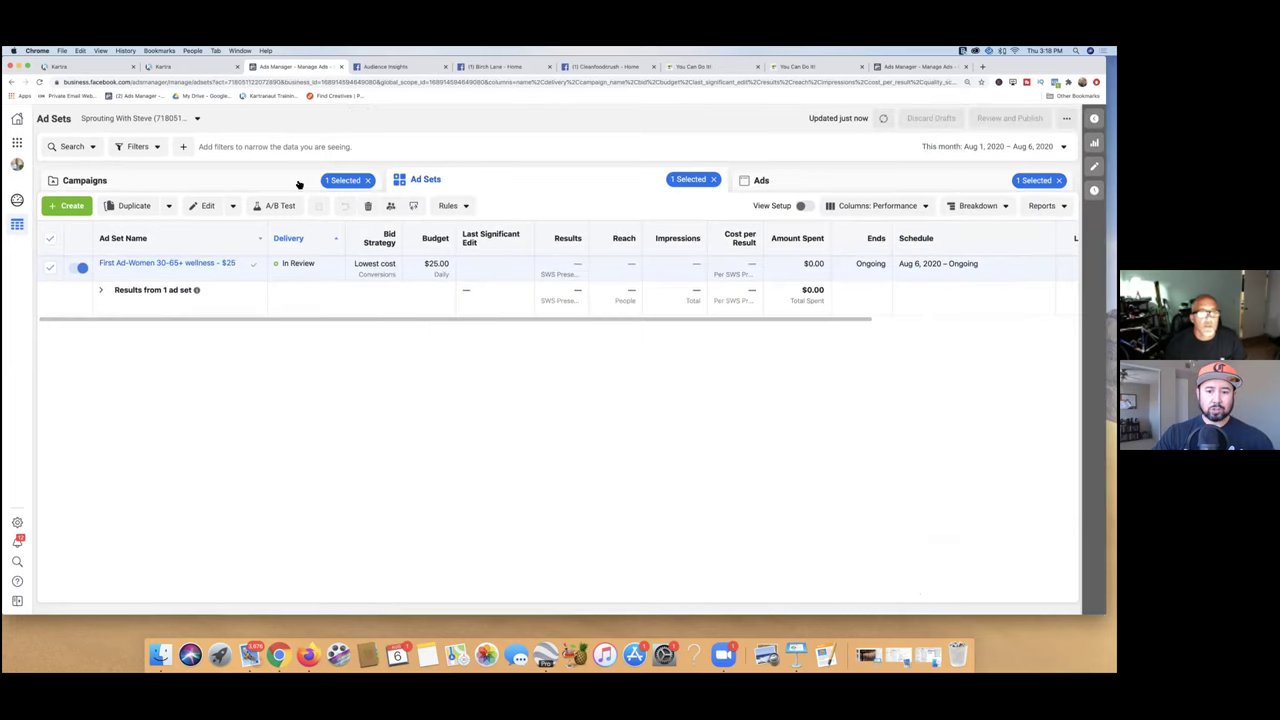
Step: Open the "Default name - Conversions" ad for editing and preview it in the Facebook Desktop News Feed
click(814, 186)
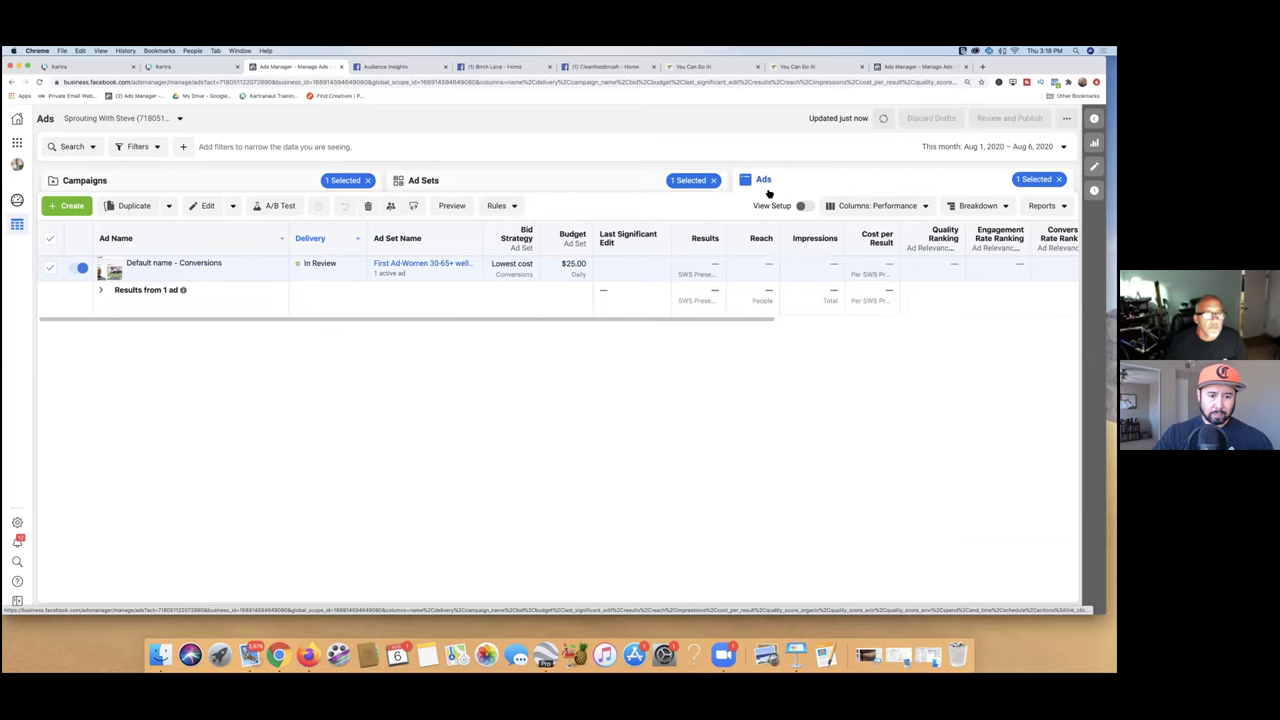
mouse_move(186, 276)
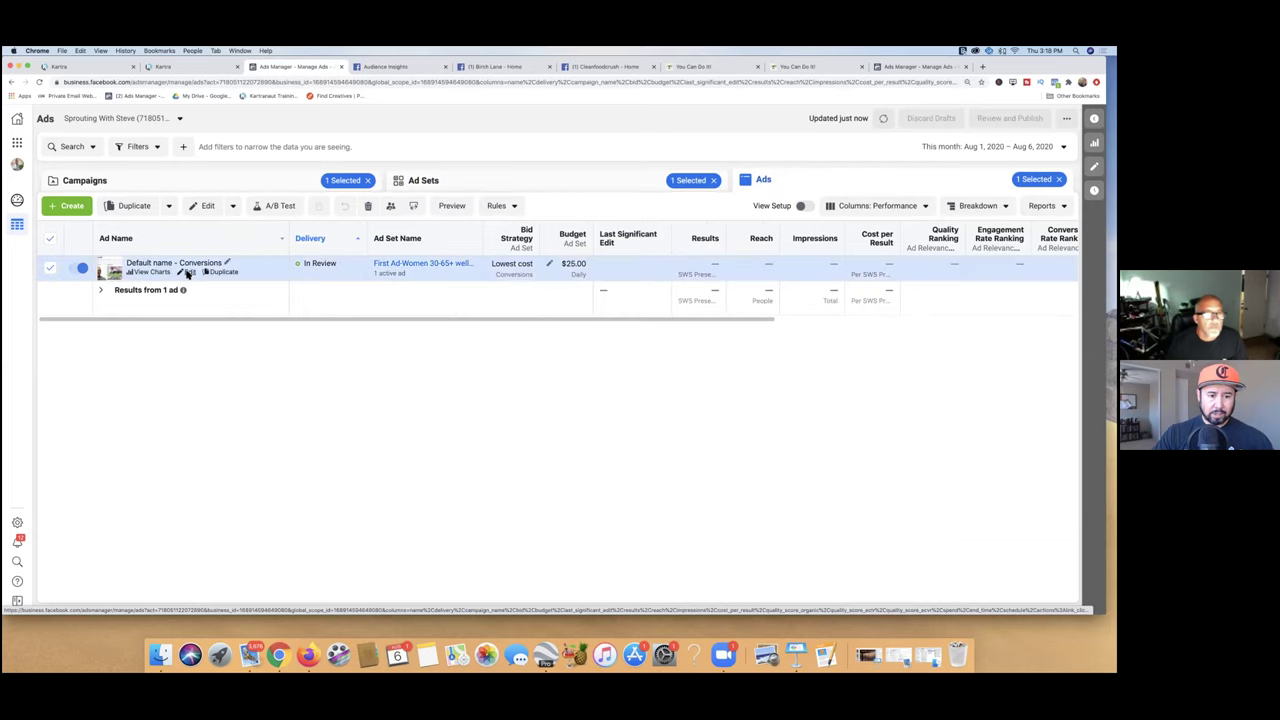
scroll(186, 276, right, 1)
click(187, 273)
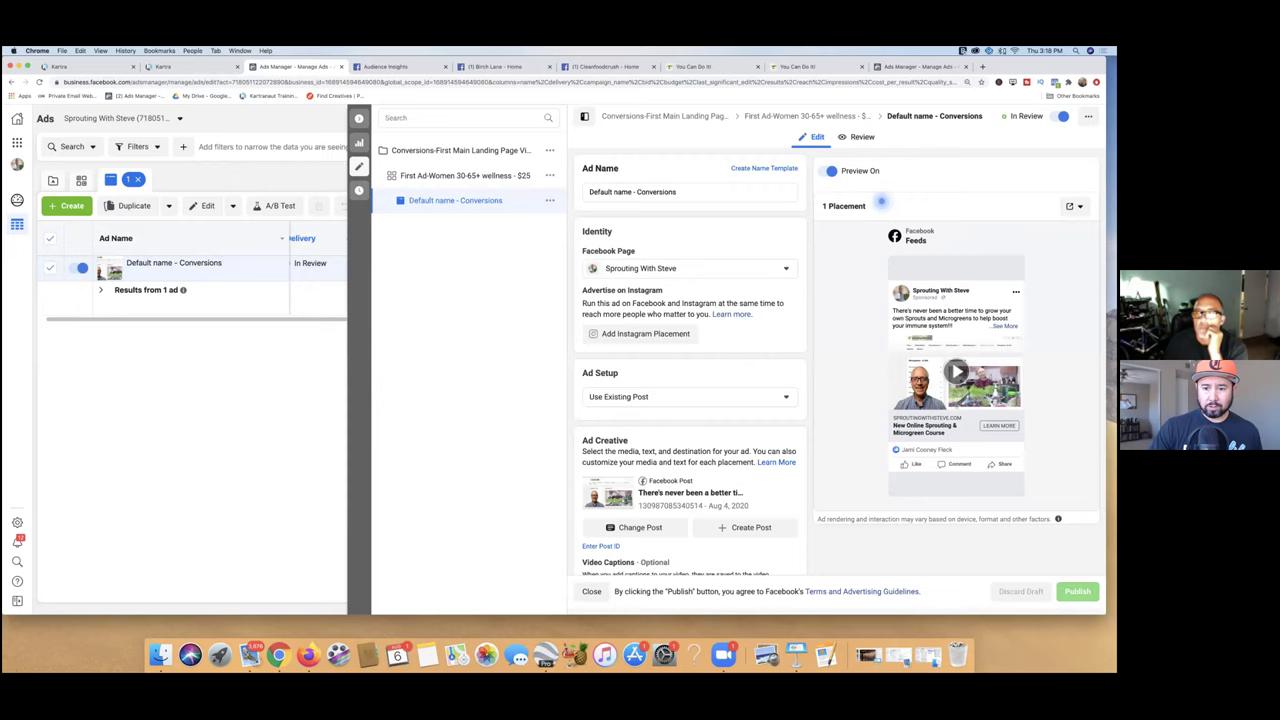
click(1074, 206)
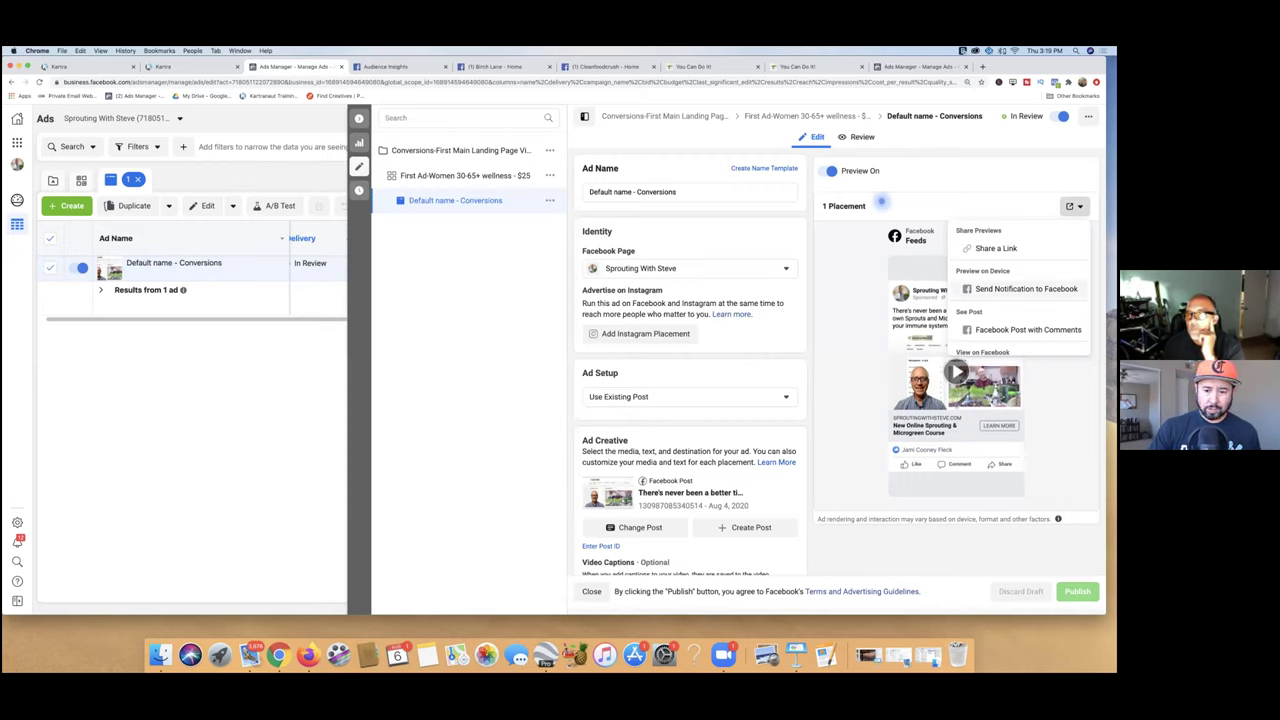
scroll(1020, 290, down, 1)
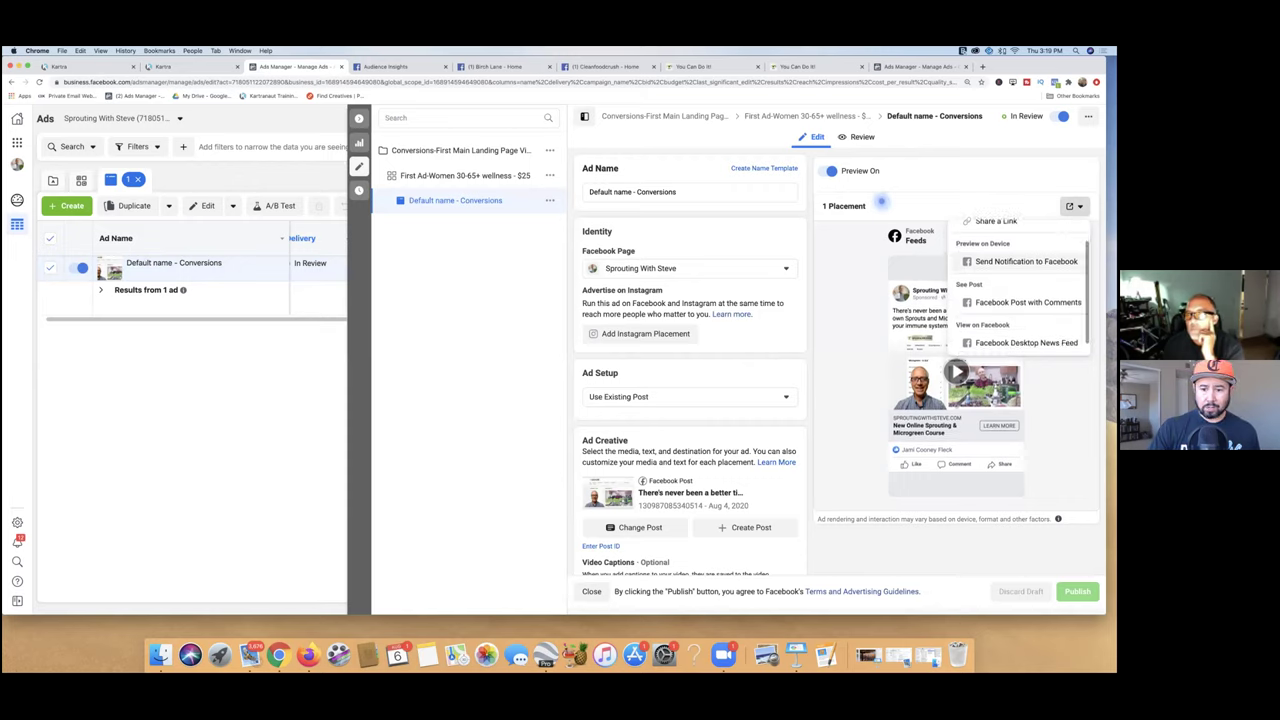
scroll(1020, 290, down, 1)
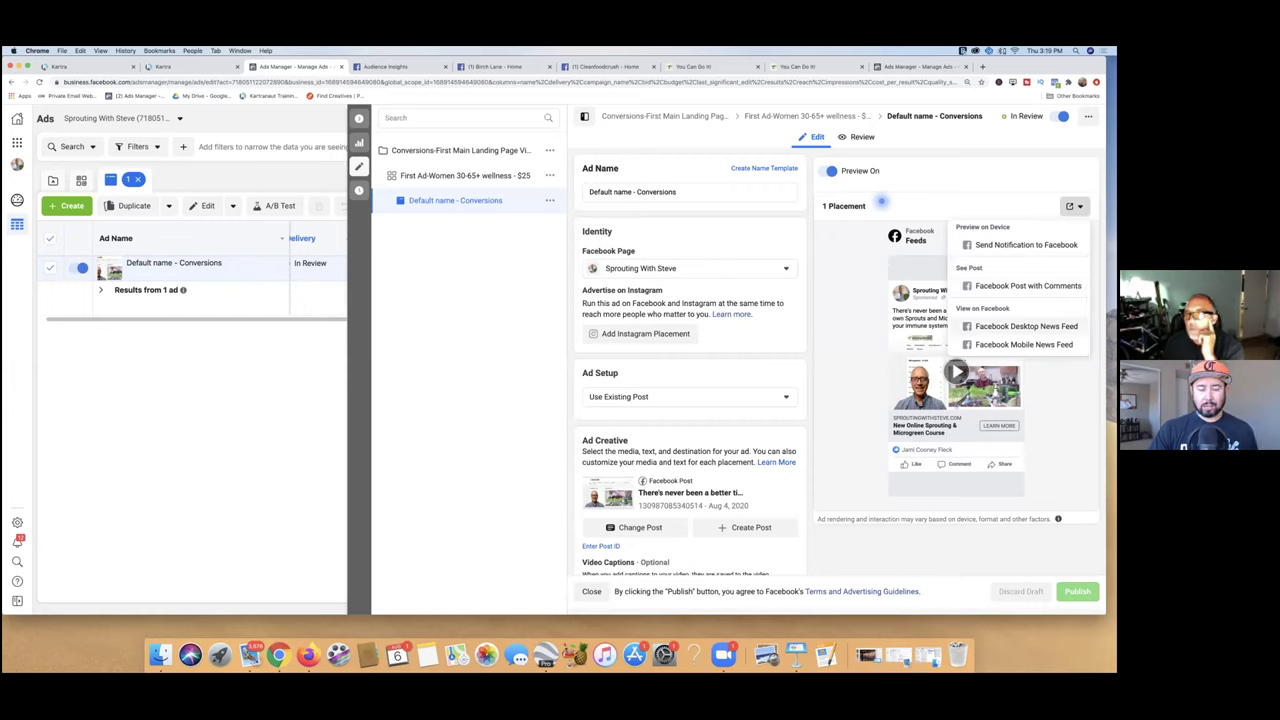
click(1026, 326)
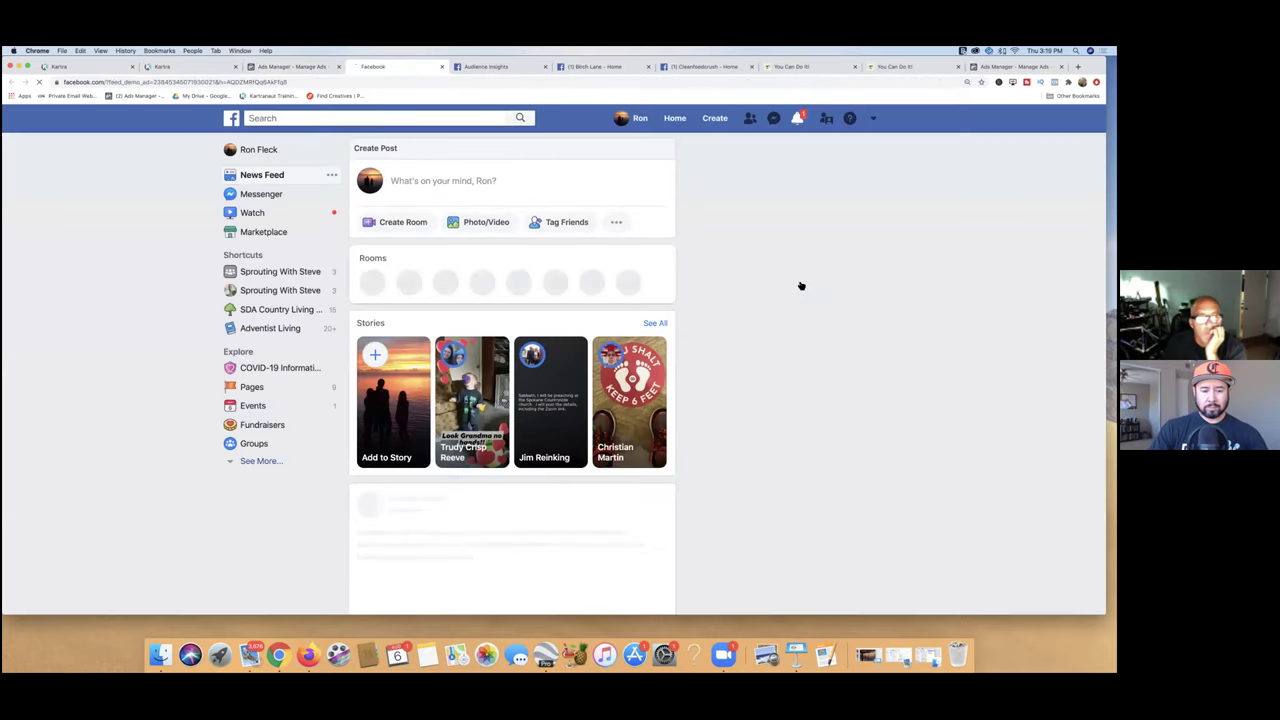
Step: Examine the Sprouting With Steve demo ad in the News Feed preview, and return to the ads list in Ads Manager
scroll(801, 286, down, 2)
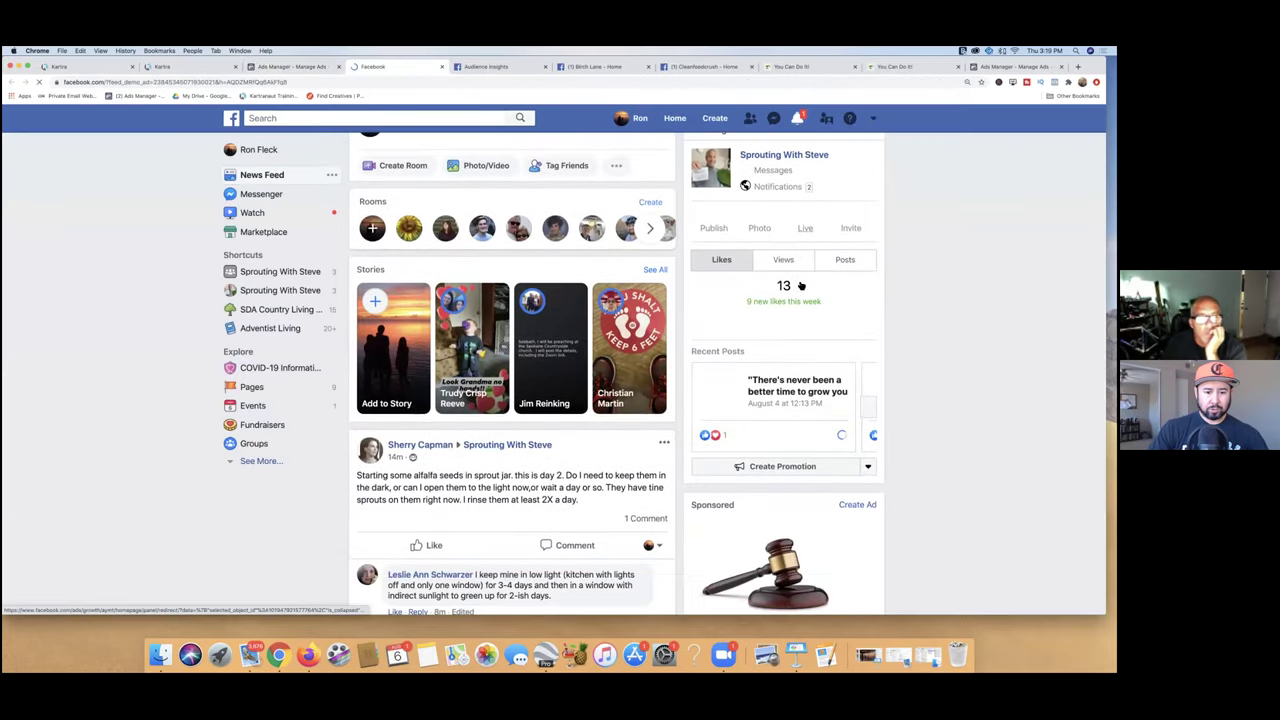
scroll(801, 286, down, 5)
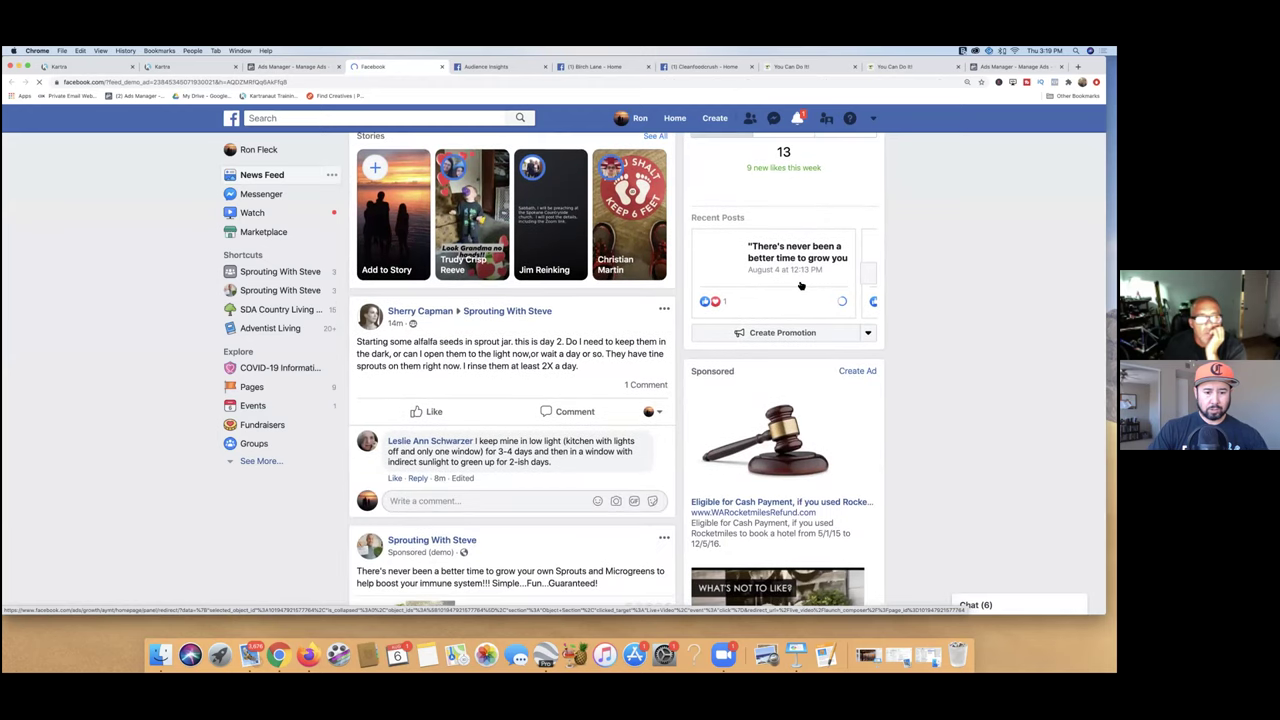
scroll(801, 286, down, 2)
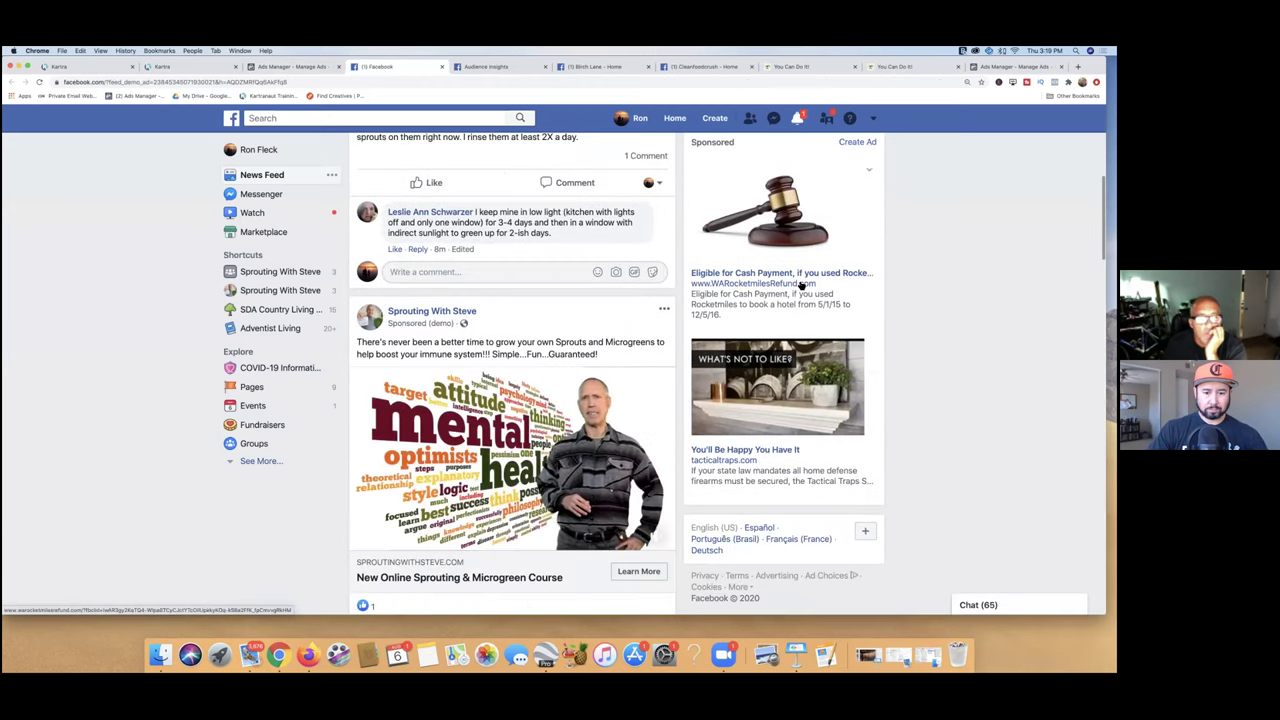
scroll(801, 286, down, 1)
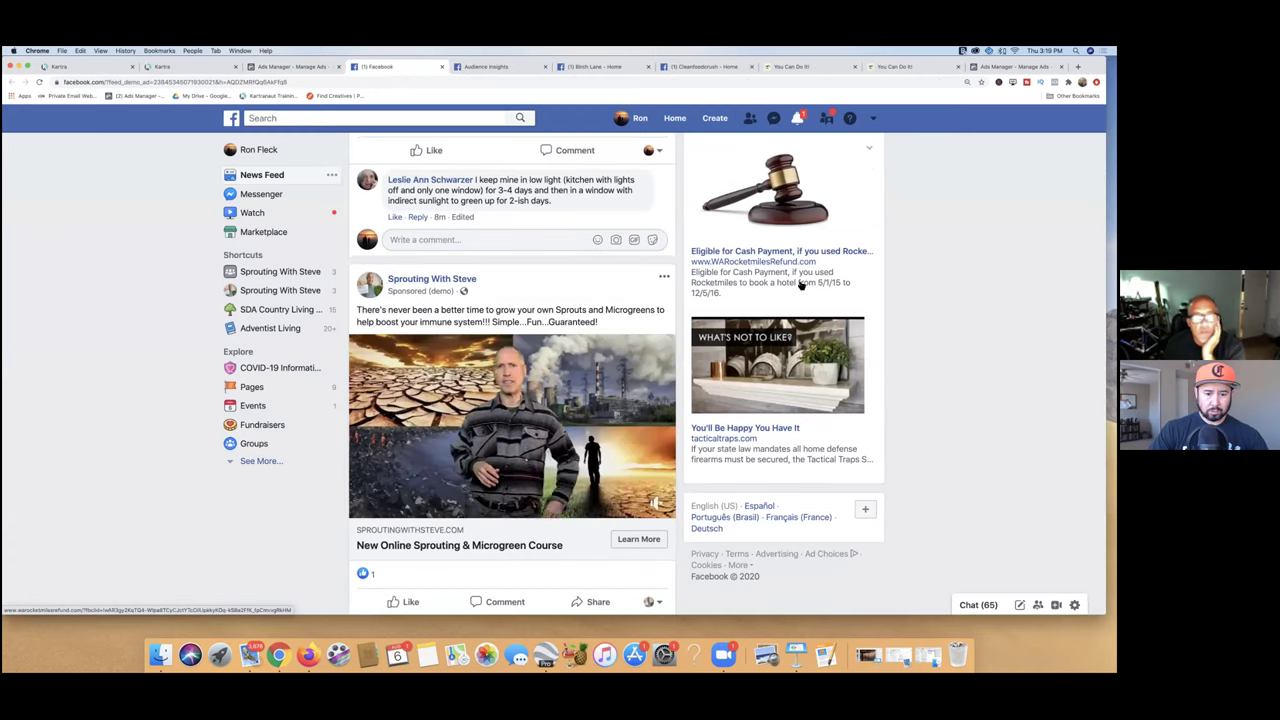
scroll(559, 287, up, 3)
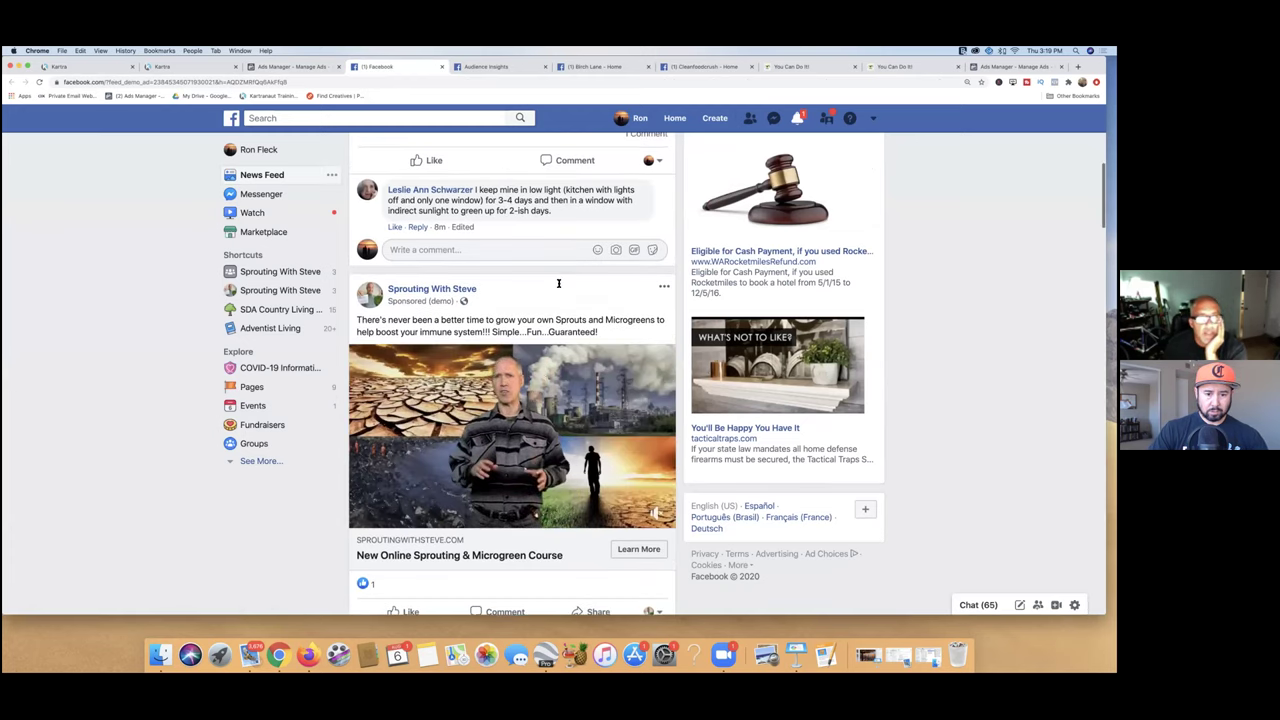
scroll(559, 287, up, 2)
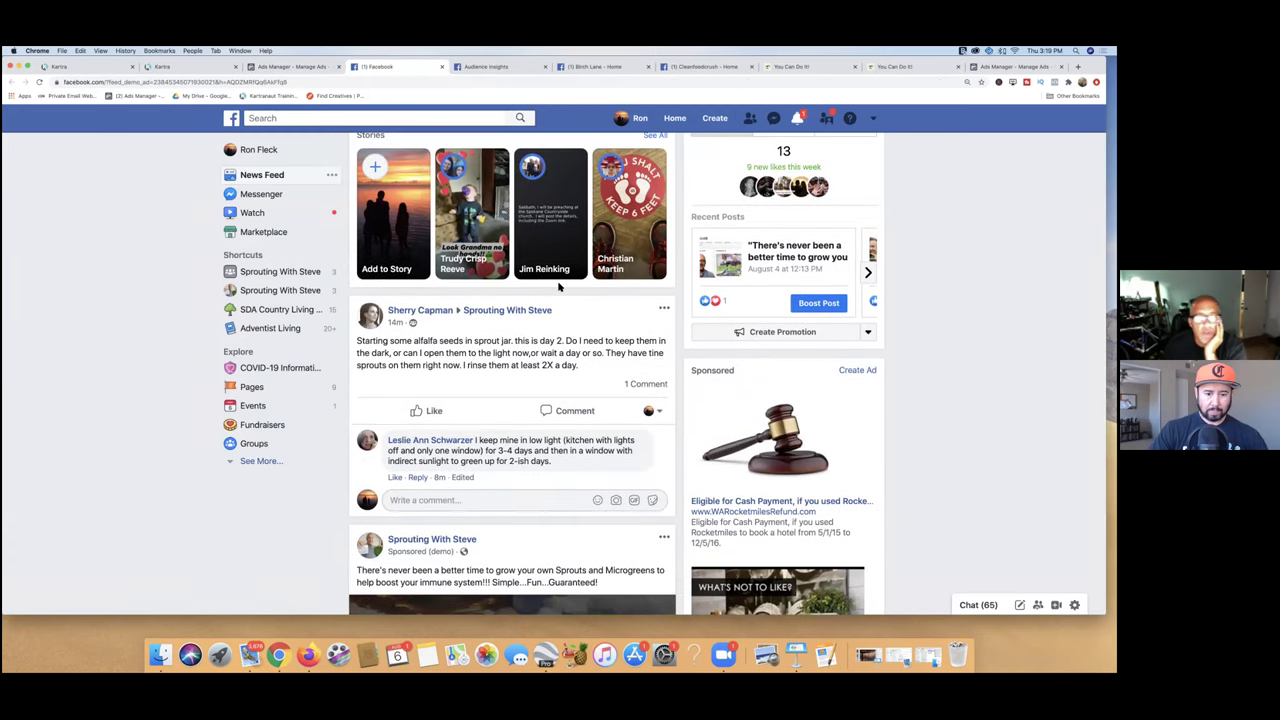
scroll(559, 283, down, 4)
scroll(559, 283, down, 2)
scroll(559, 283, down, 1)
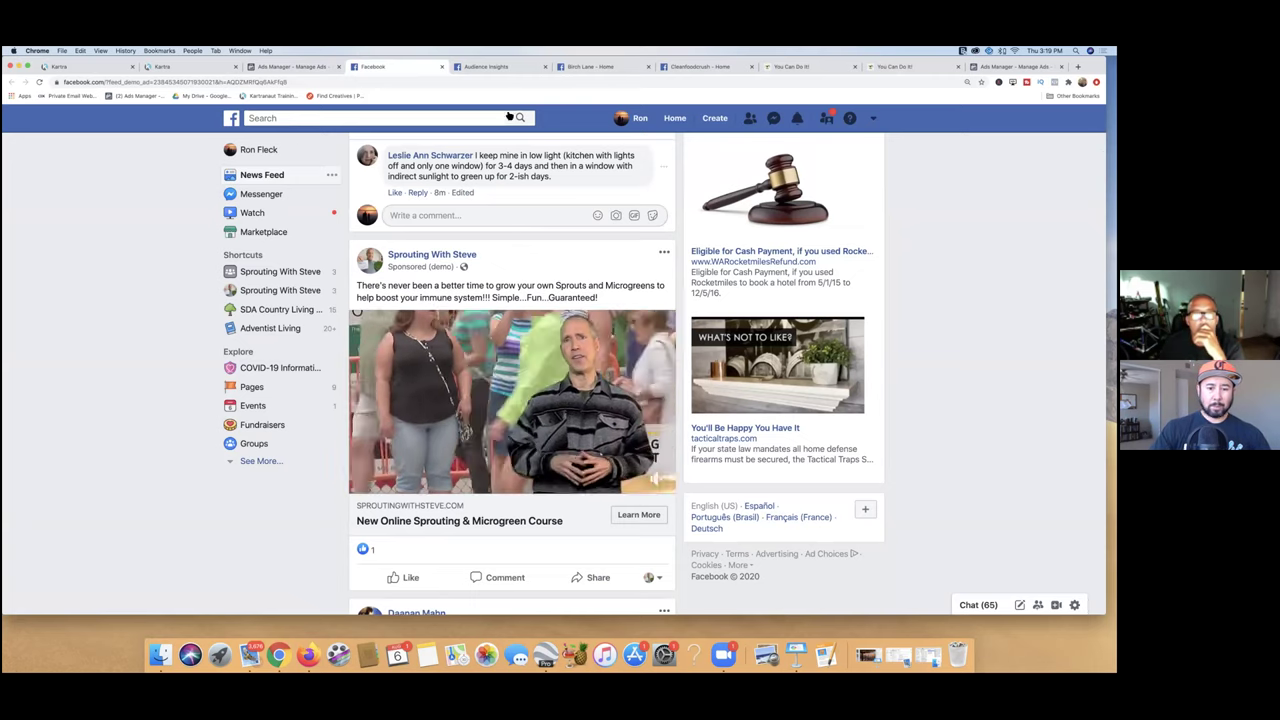
click(318, 68)
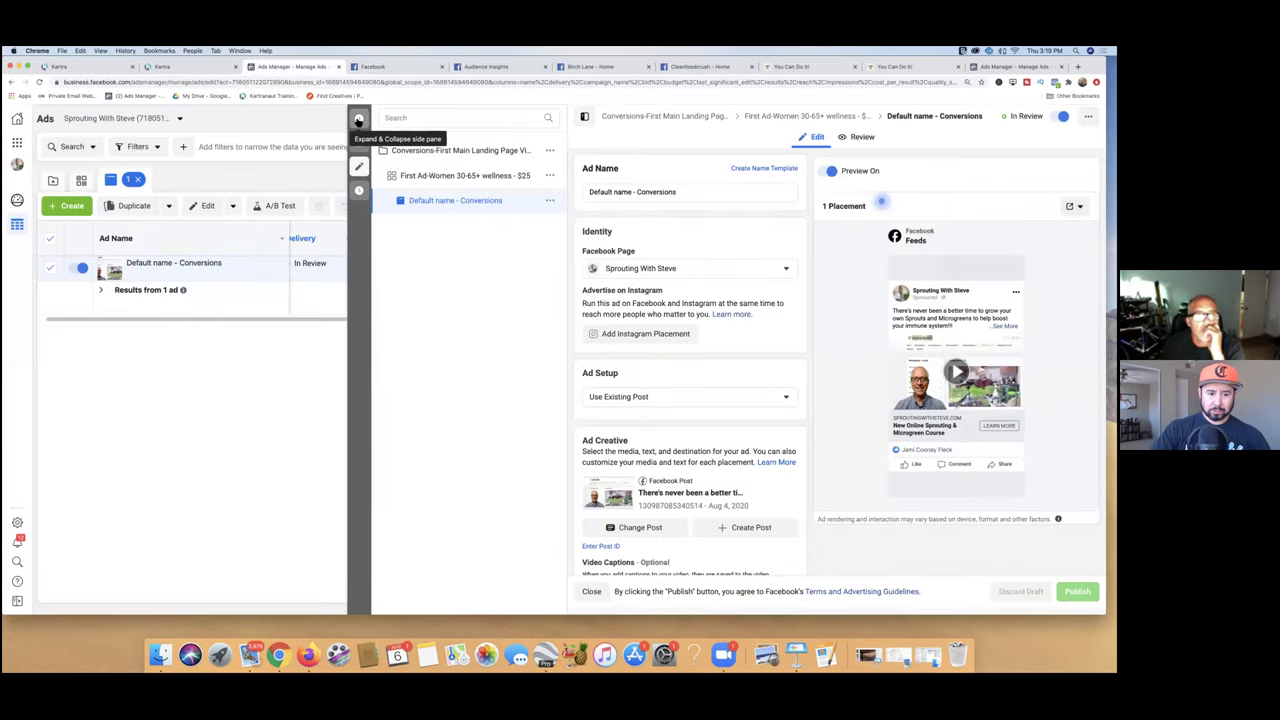
click(358, 120)
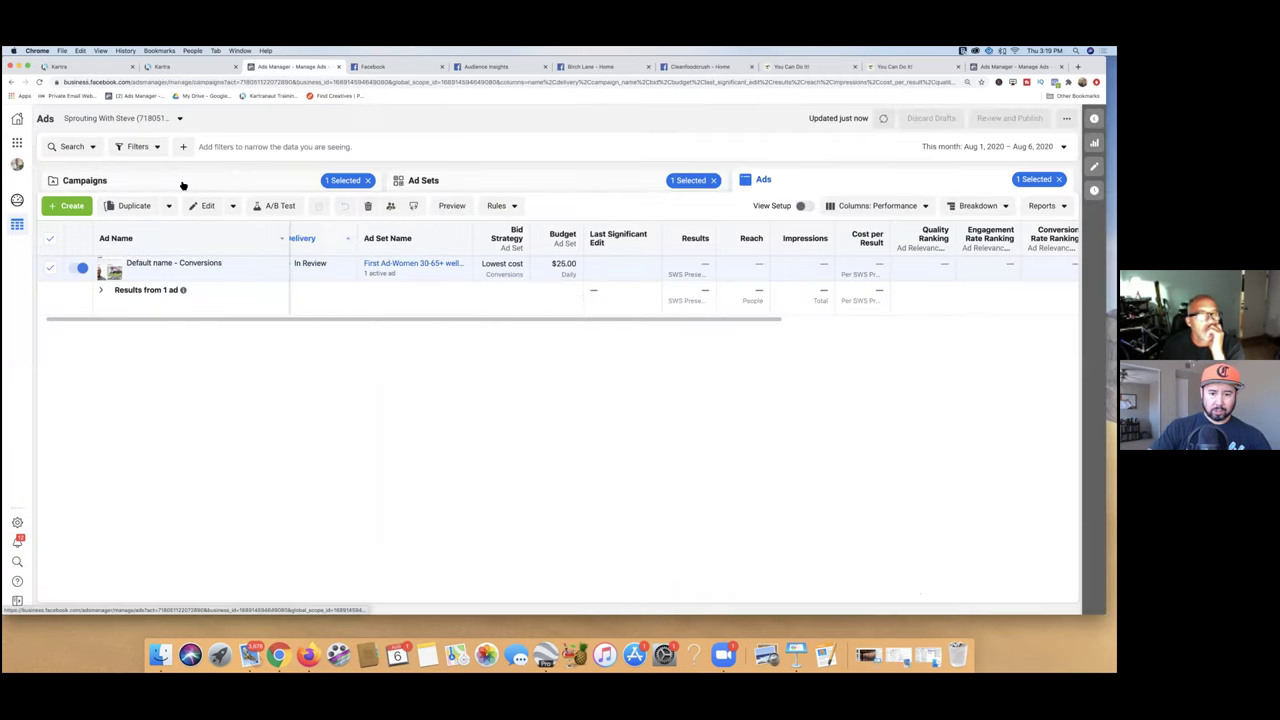
Step: Clear the existing ad selection and leave only the "First Ad-Women 30-65+ wellness - $25" ad set selected in its campaign
click(181, 184)
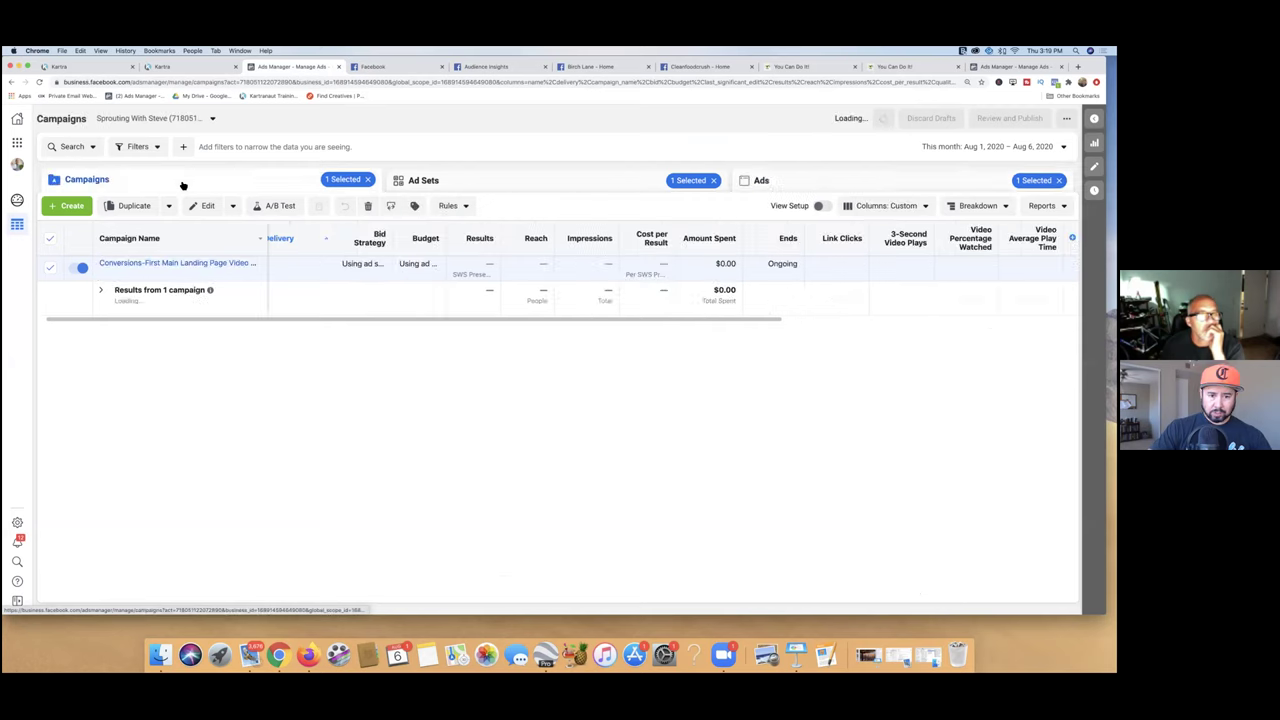
click(460, 183)
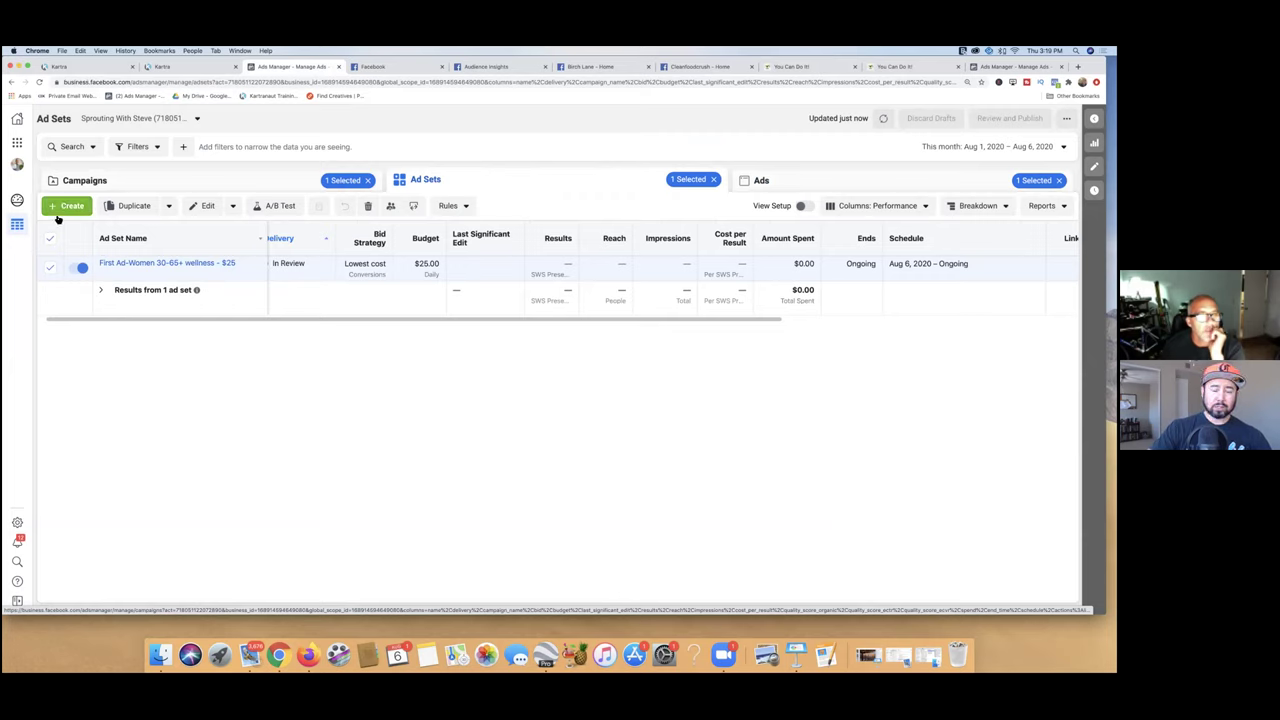
click(50, 266)
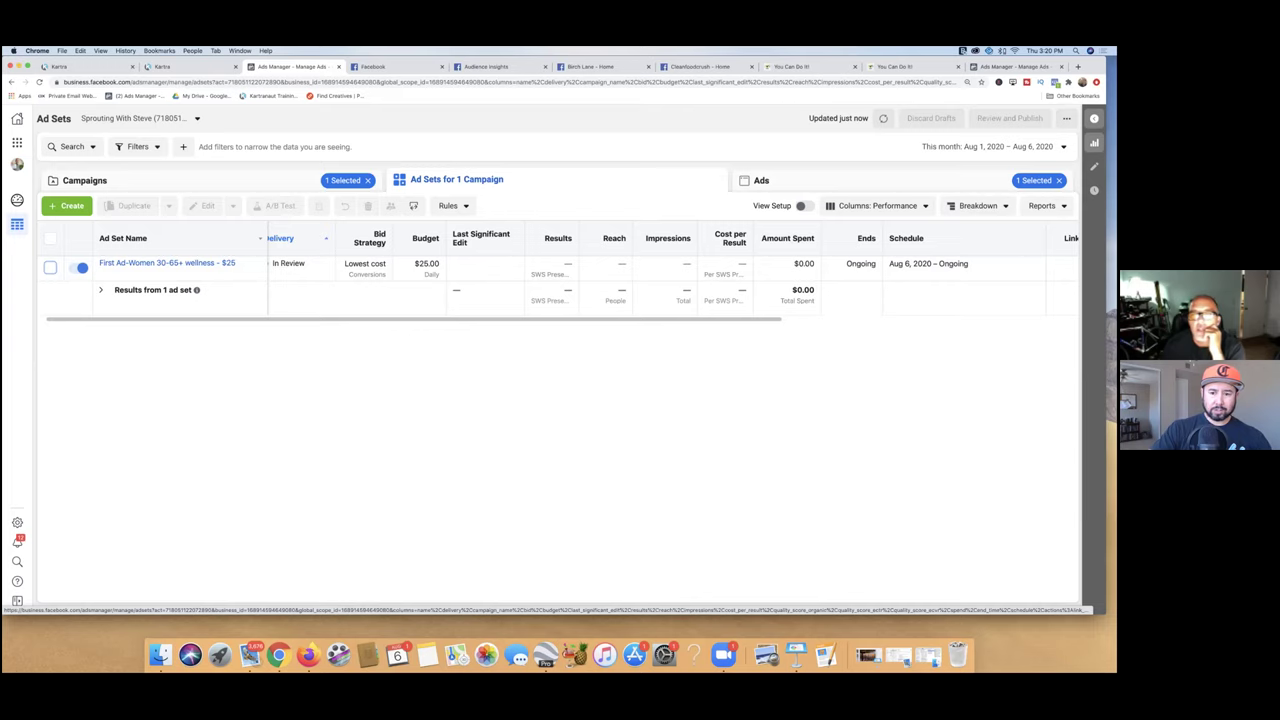
click(1059, 180)
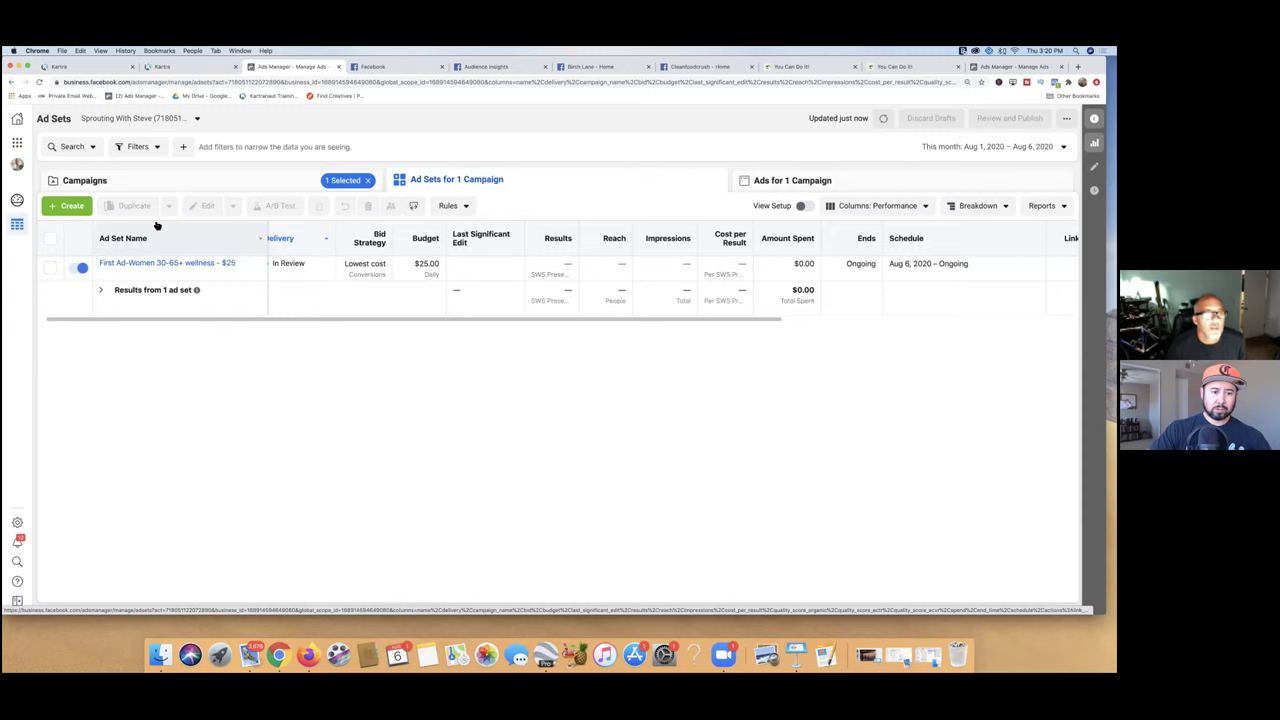
click(50, 269)
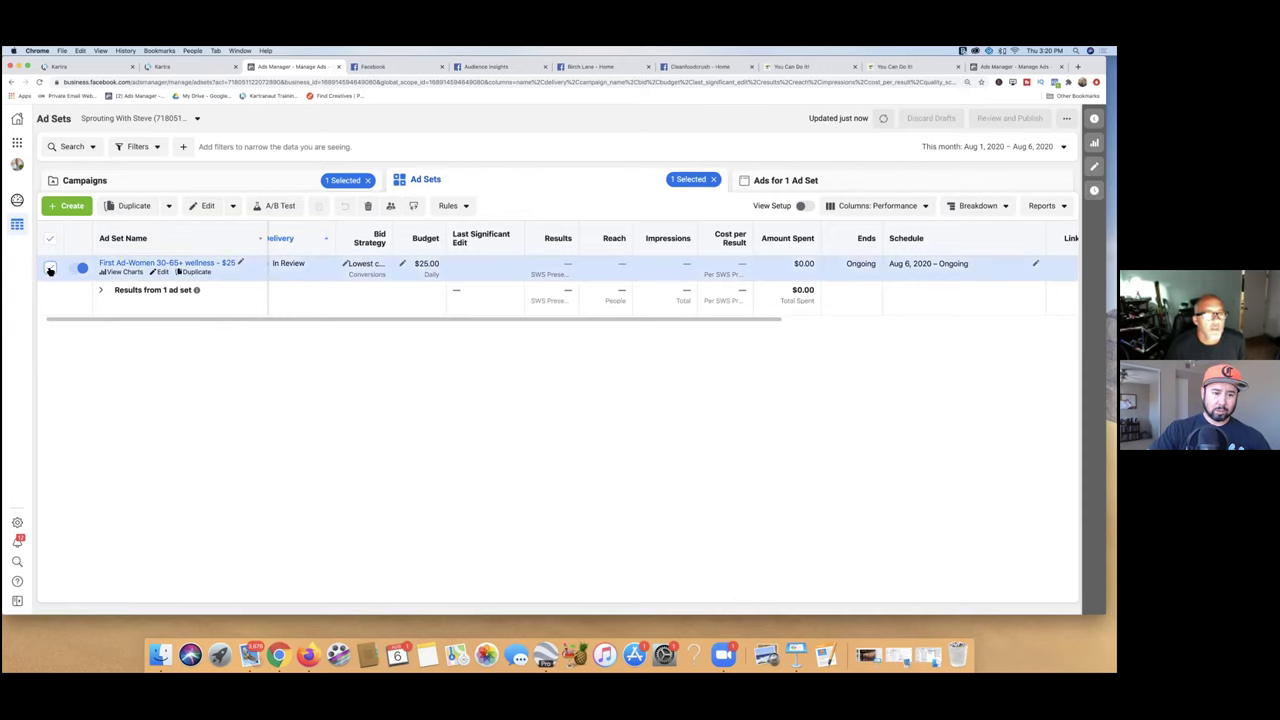
Step: Duplicate the selected ad set as 3 copies in the original campaign, leaving the copies as unpublished drafts
click(131, 207)
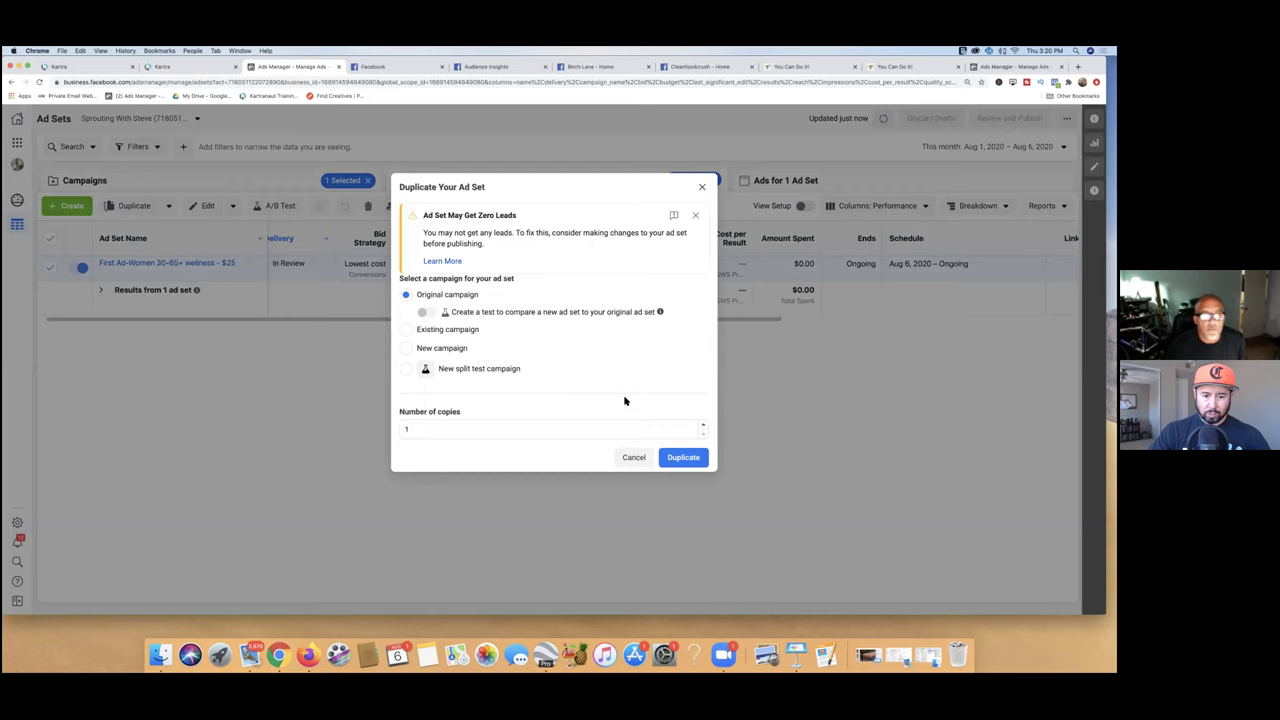
click(704, 426)
click(704, 426)
click(684, 457)
click(684, 457)
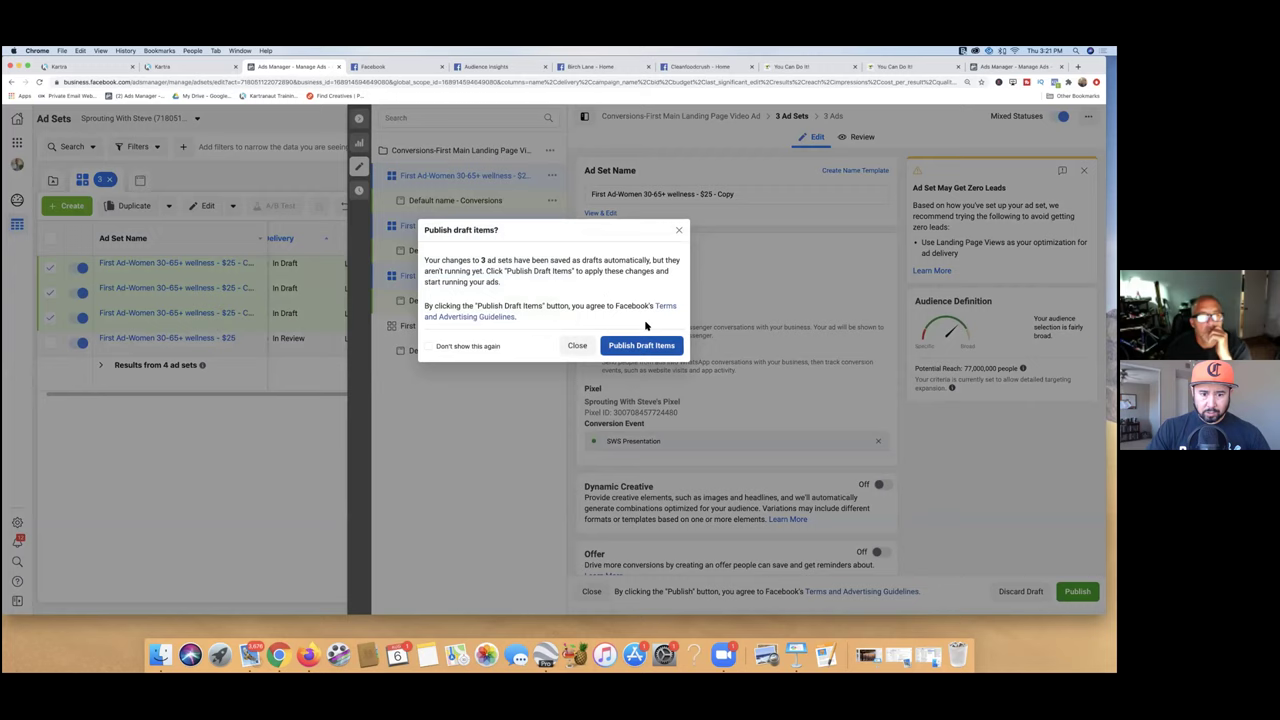
click(678, 232)
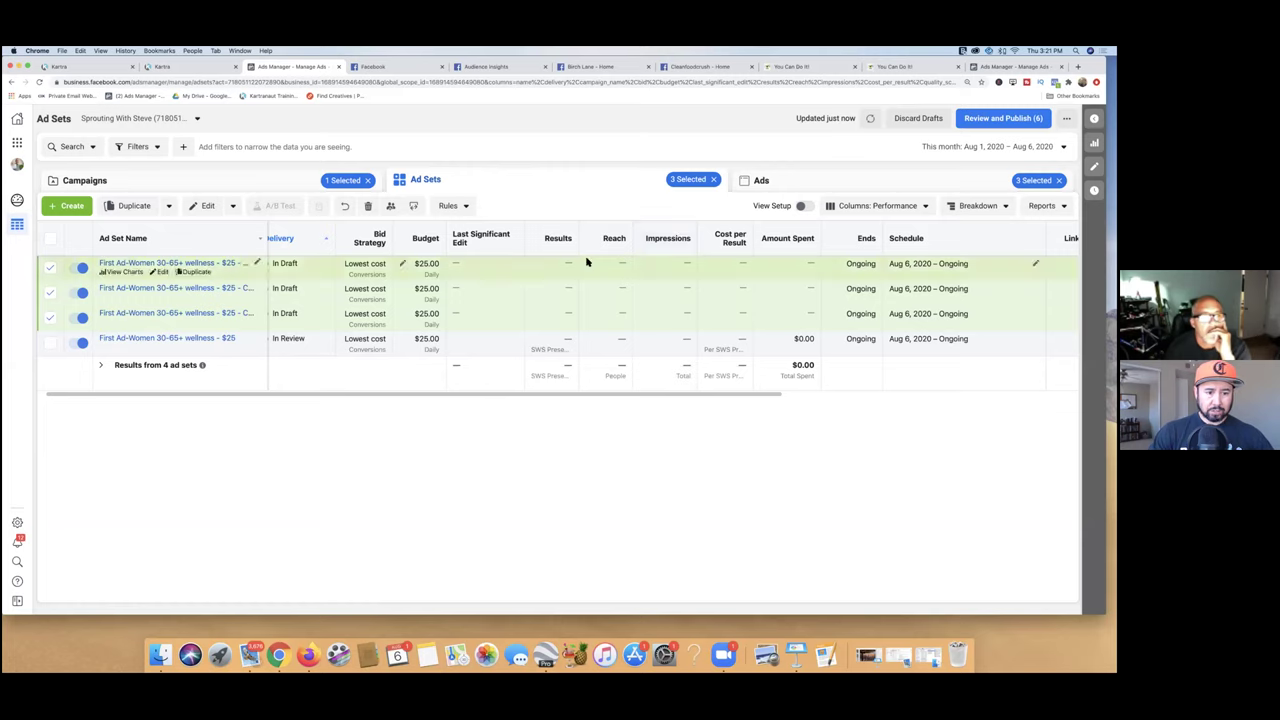
Step: Keep only the middle one of the three draft ad set copies selected and open it for editing
click(49, 268)
click(49, 317)
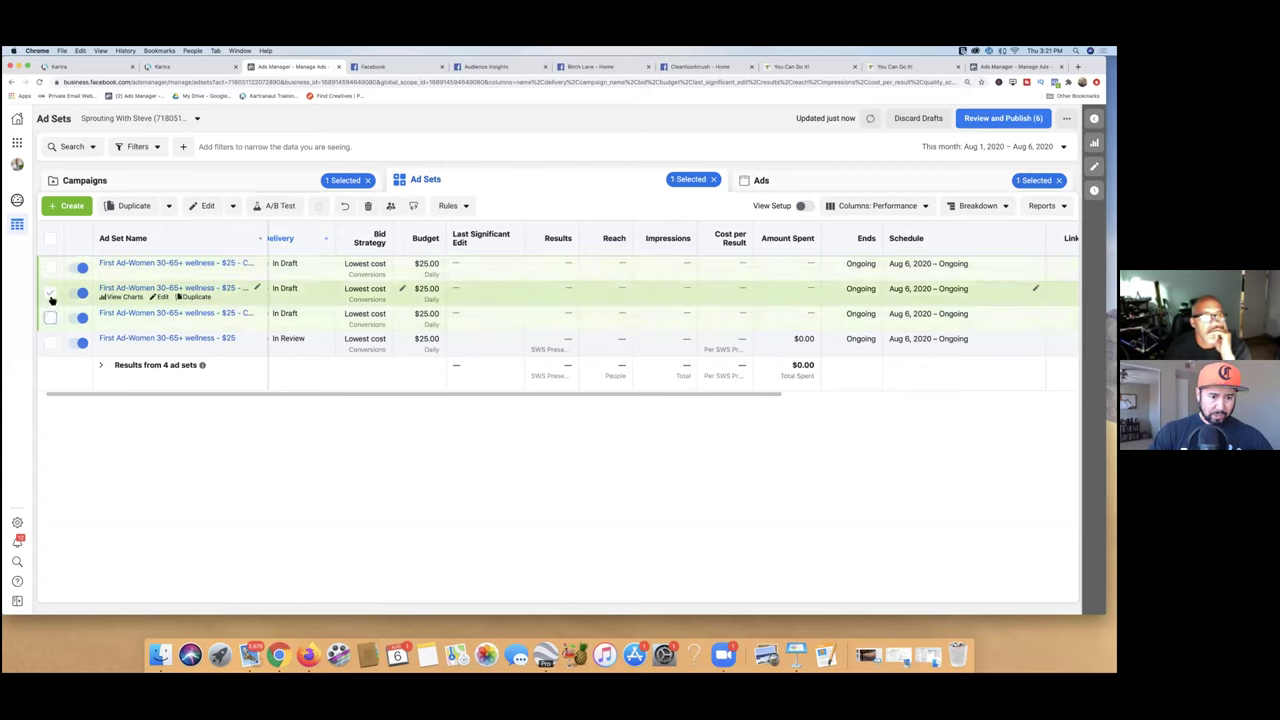
click(163, 298)
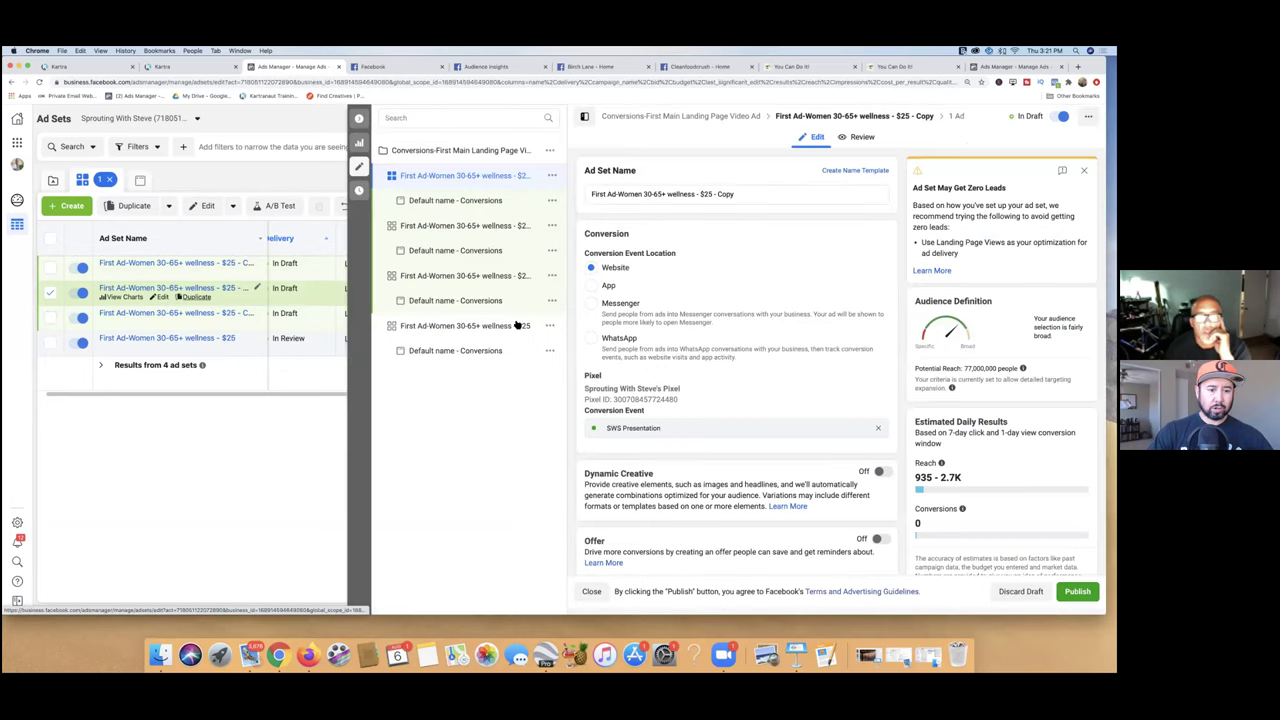
Step: Examine the copied ad set's conversion, budget, schedule and audience settings
scroll(620, 400, down, 3)
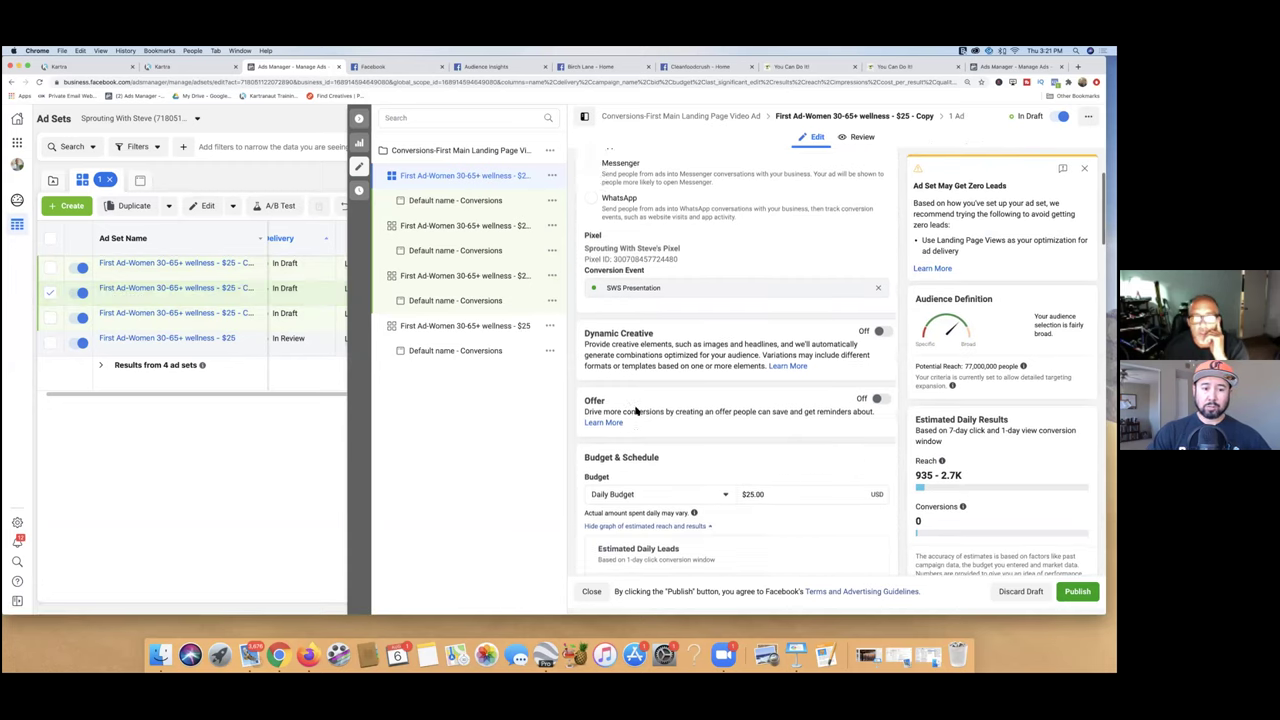
scroll(635, 407, up, 3)
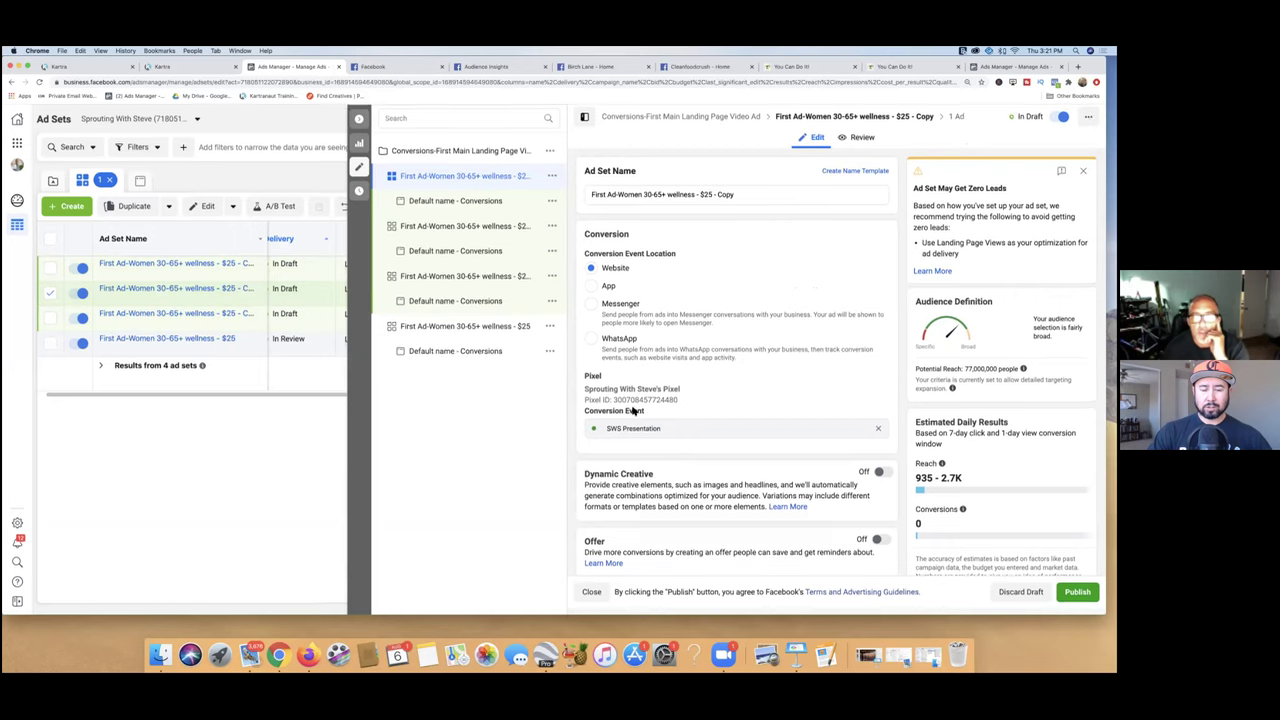
scroll(632, 407, up, 1)
scroll(632, 408, down, 2)
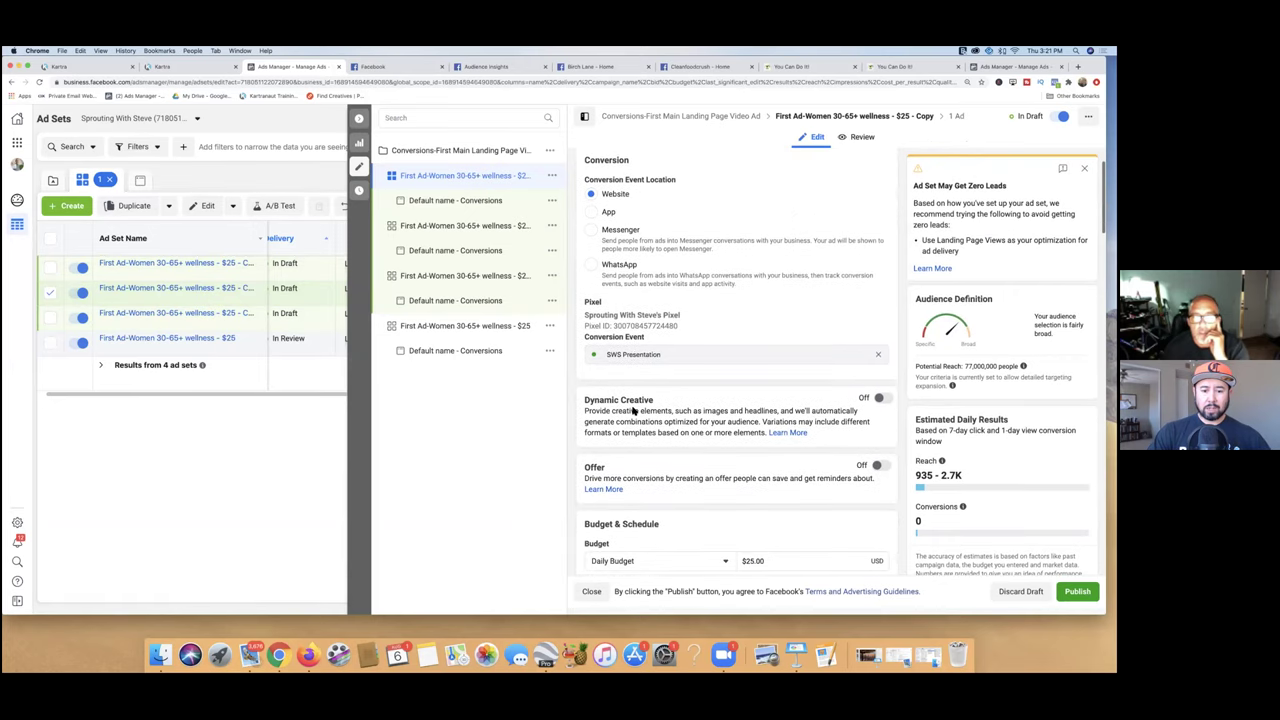
scroll(632, 410, down, 5)
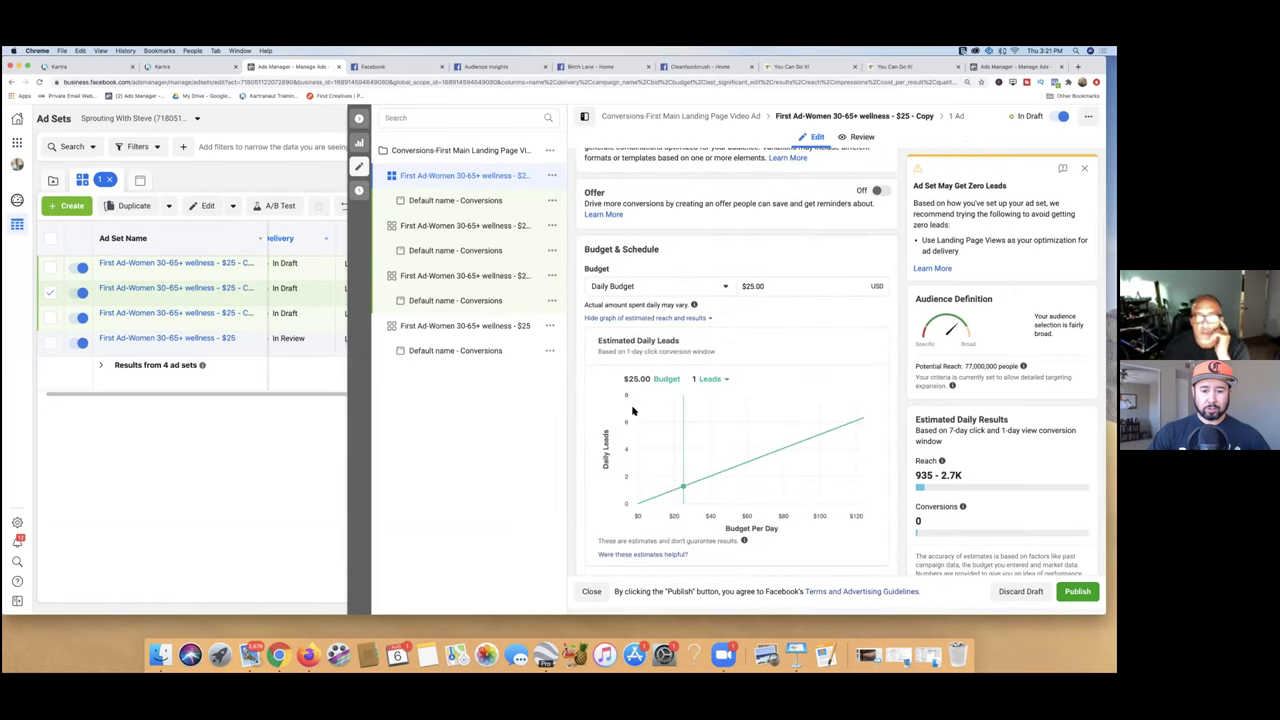
scroll(632, 410, down, 3)
scroll(632, 410, down, 4)
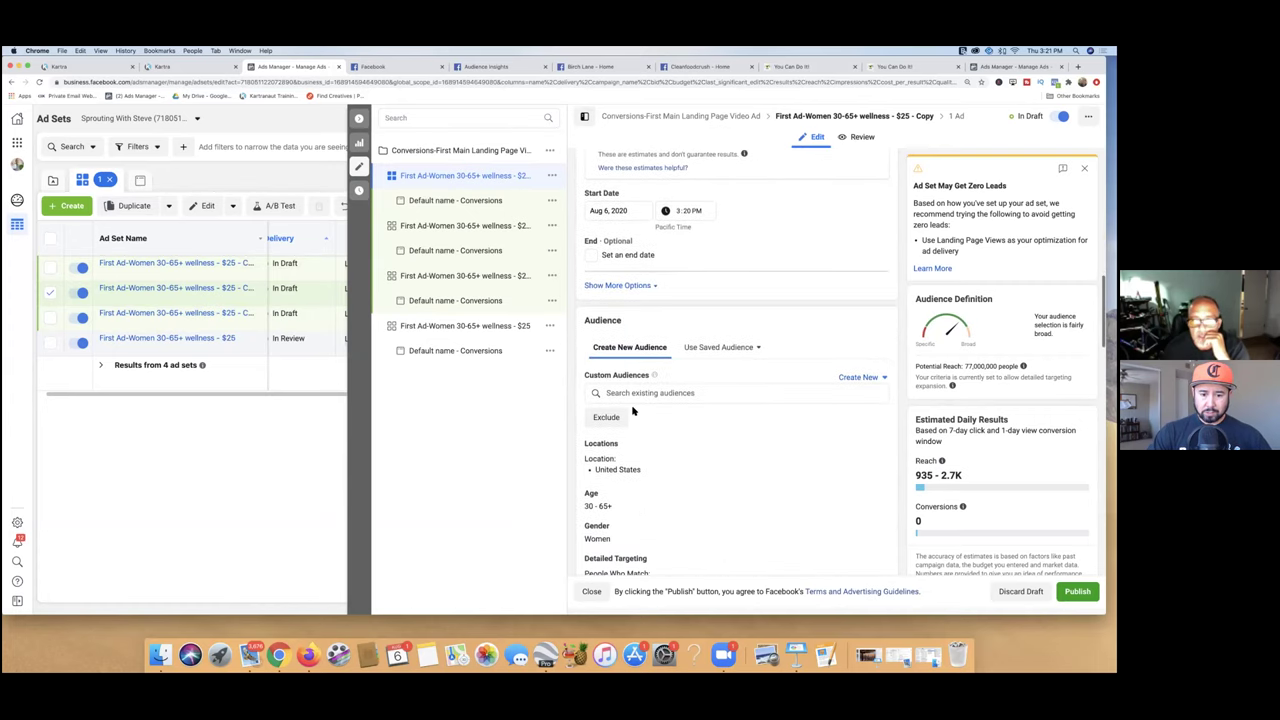
scroll(632, 410, down, 1)
scroll(625, 405, down, 1)
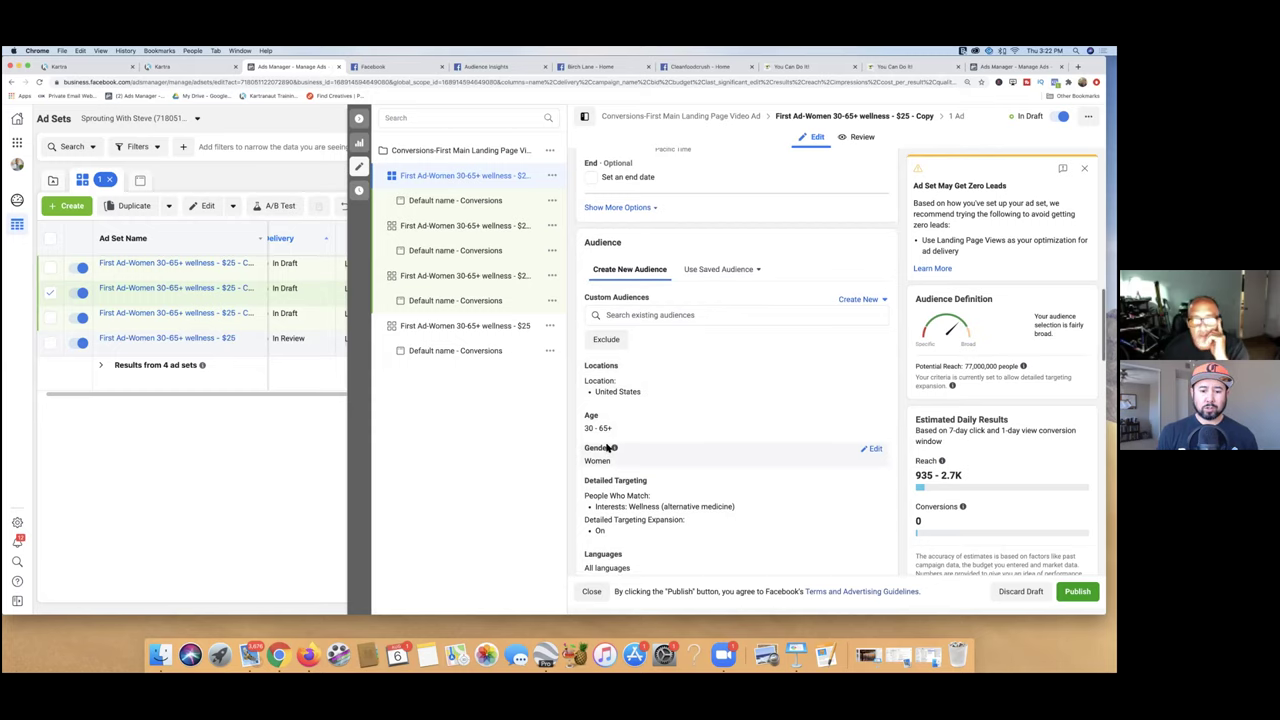
Step: Open the copy's gender options and remove the Wellness (alternative medicine) interest from its detailed targeting
scroll(605, 453, down, 1)
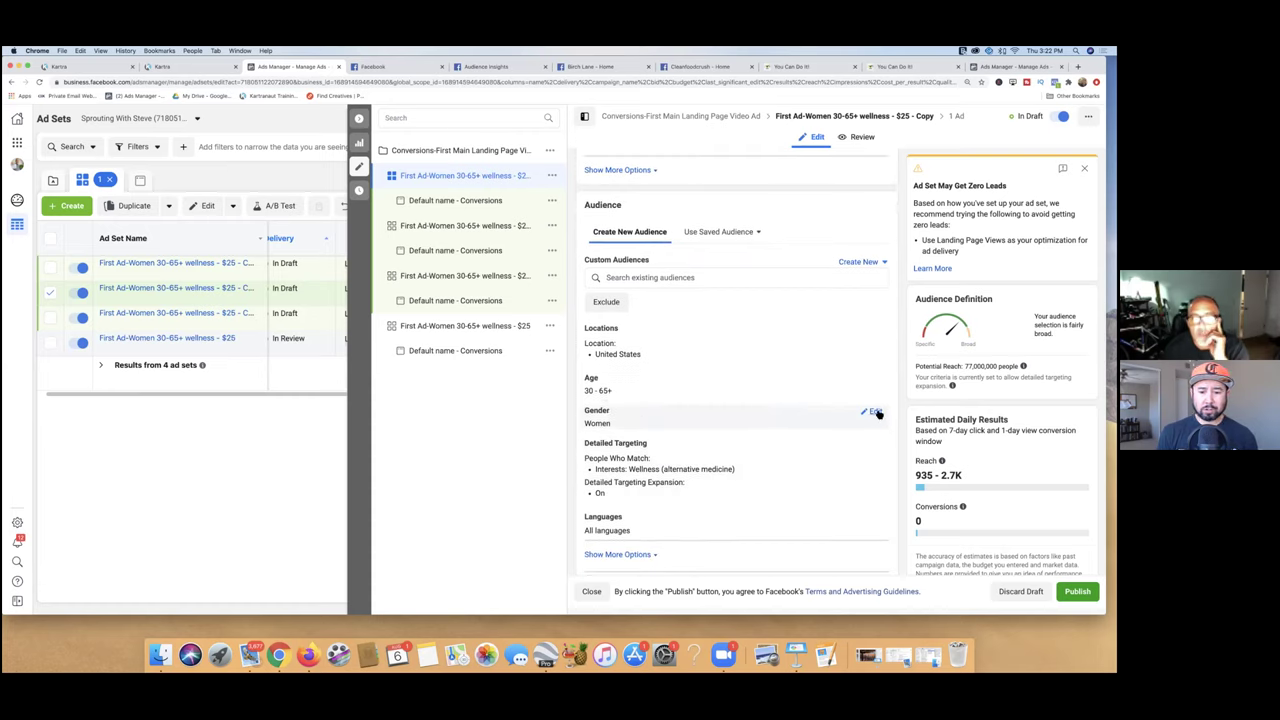
click(874, 412)
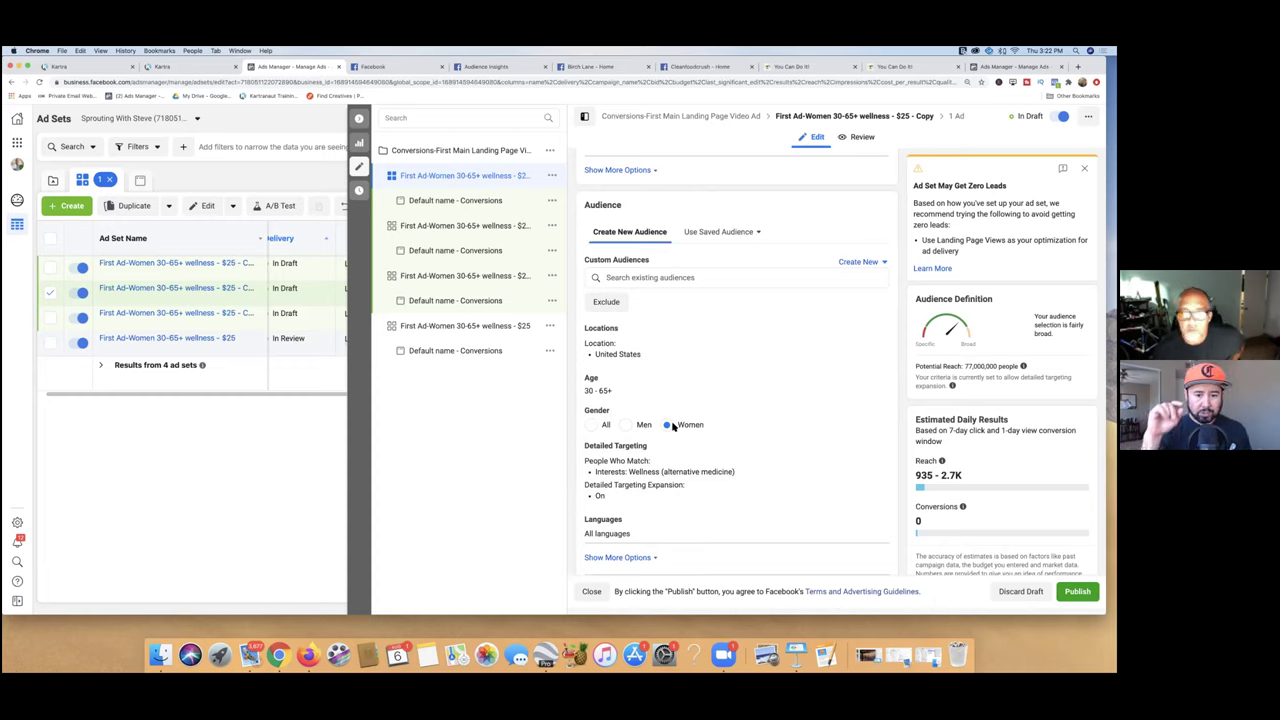
scroll(868, 399, down, 2)
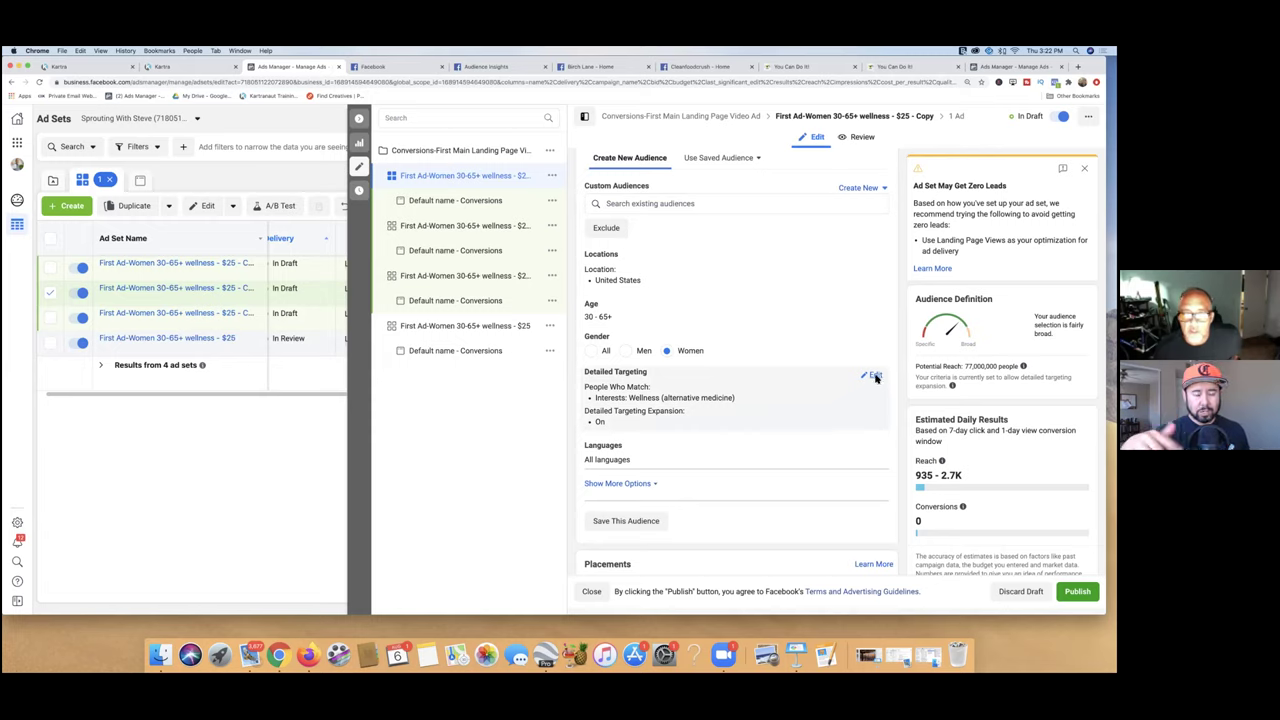
click(874, 376)
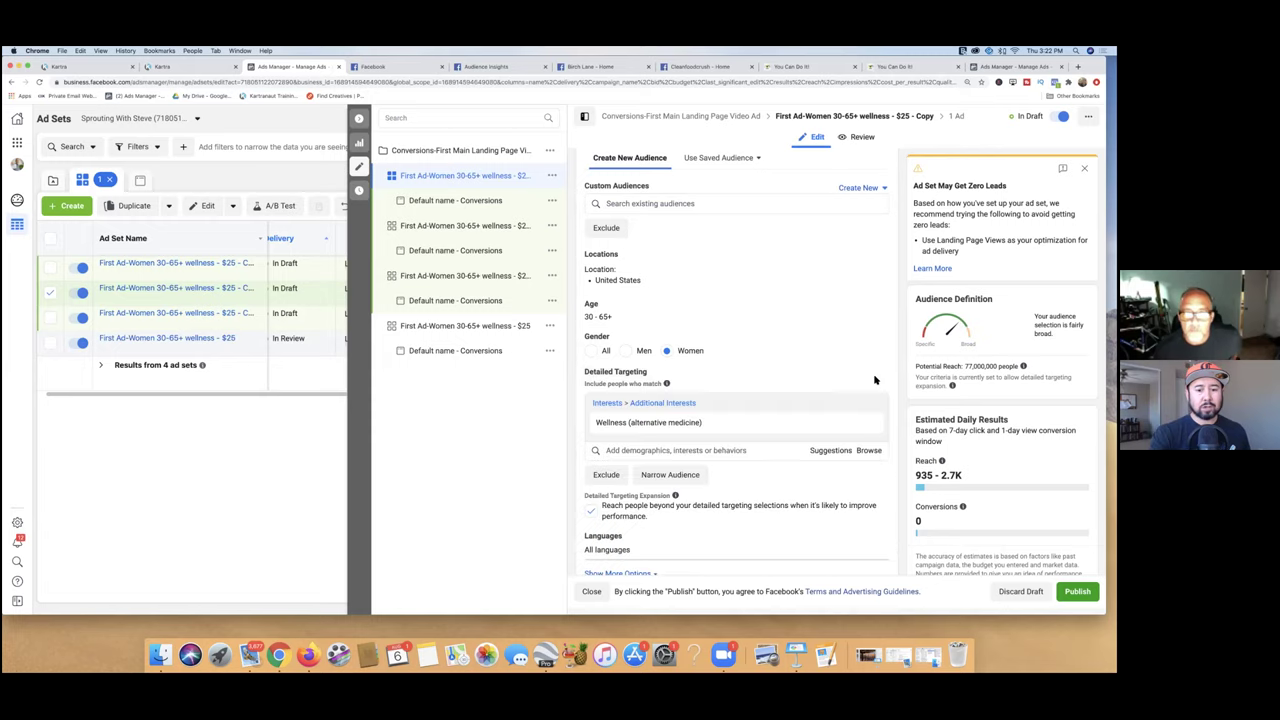
click(651, 451)
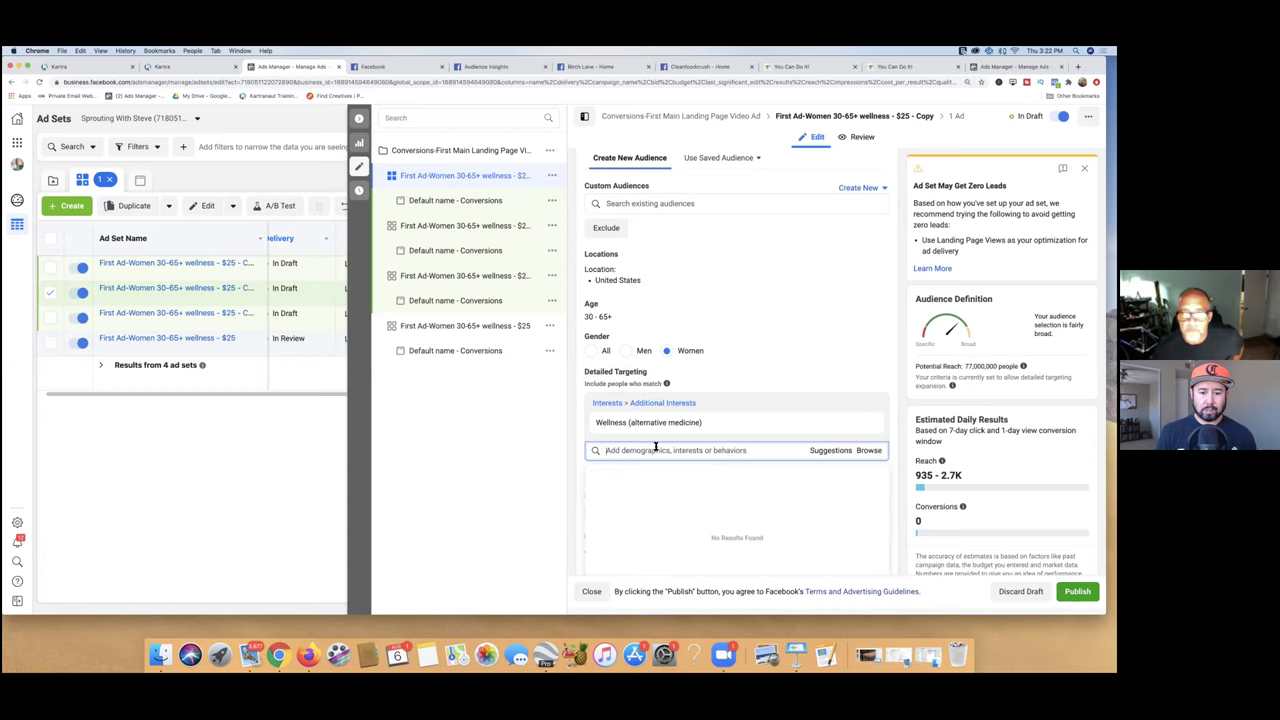
click(870, 423)
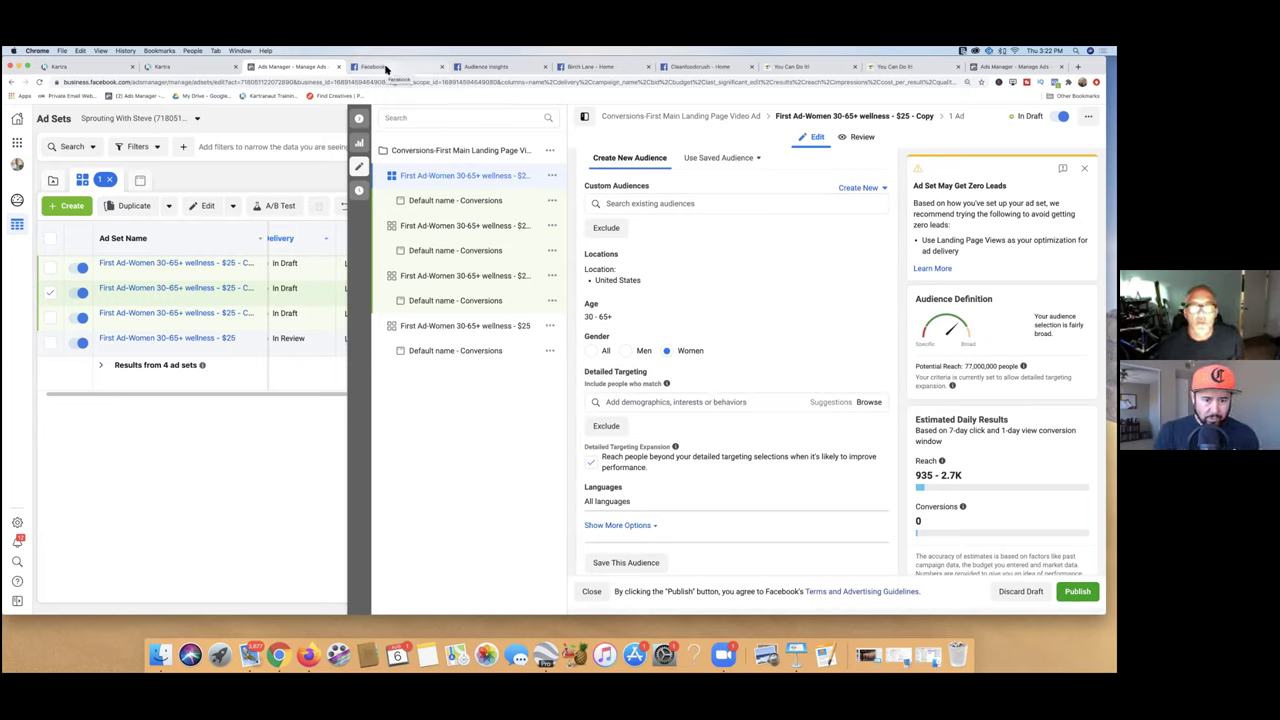
Step: Close the Facebook News Feed page and bring up Audience Insights
mouse_move(128, 287)
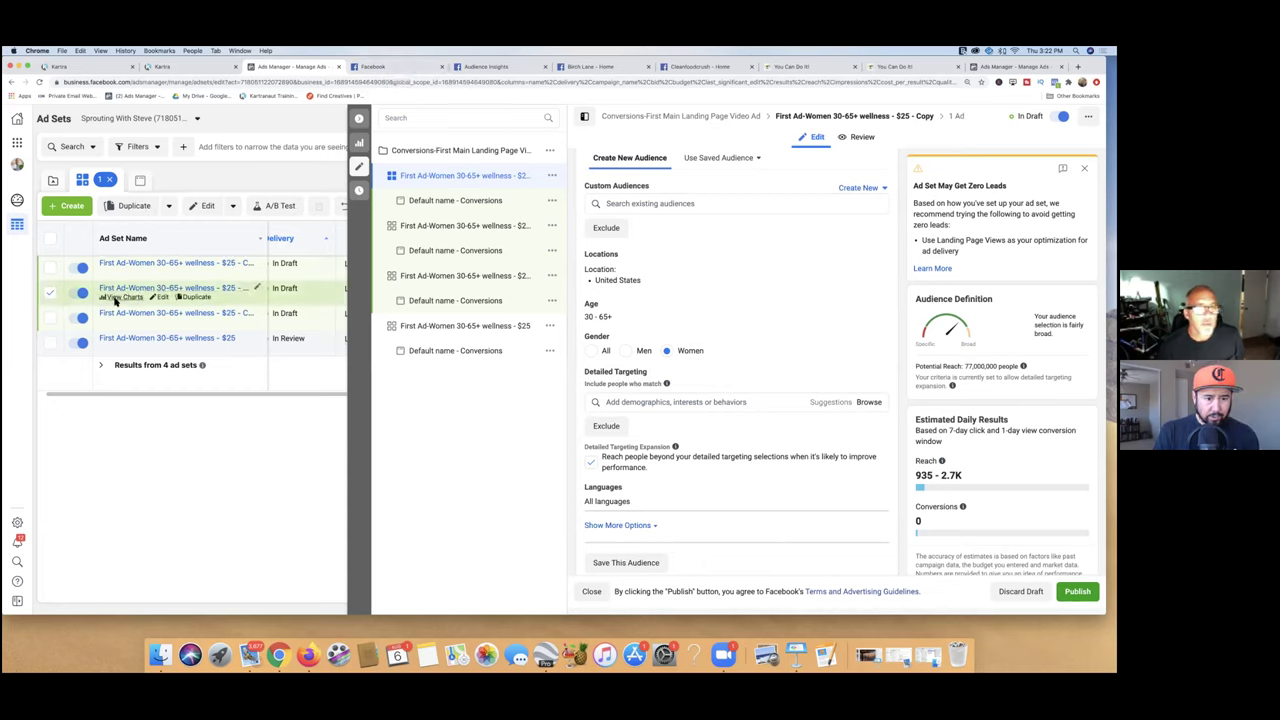
click(412, 70)
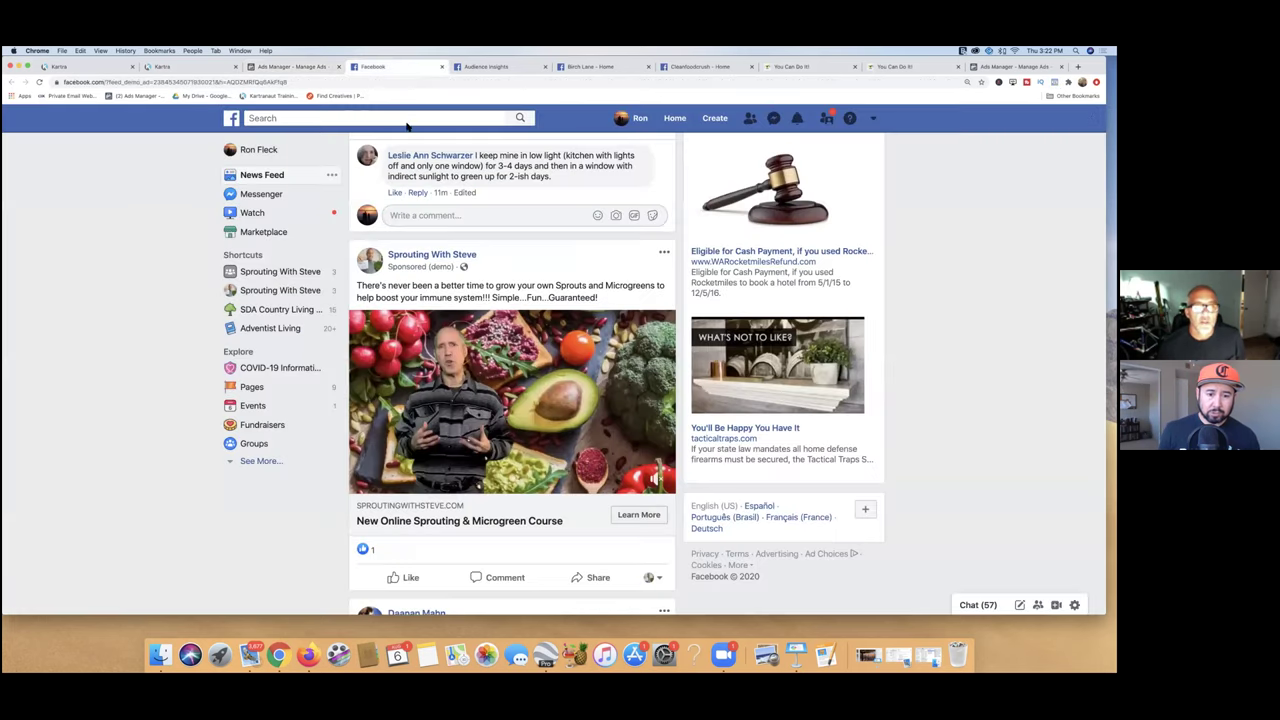
key(super+w)
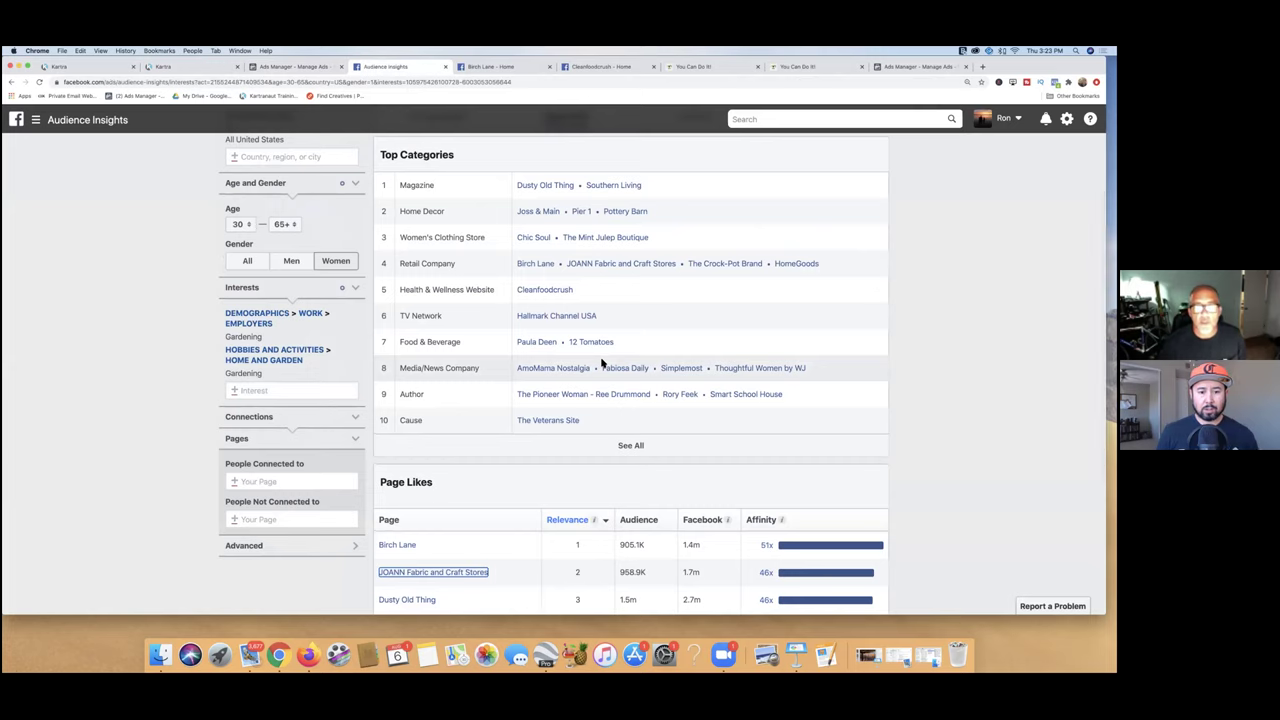
Step: Remove the Gardening interest under Hobbies and Activities > Home and Garden from the Audience Insights audience
click(258, 384)
click(256, 389)
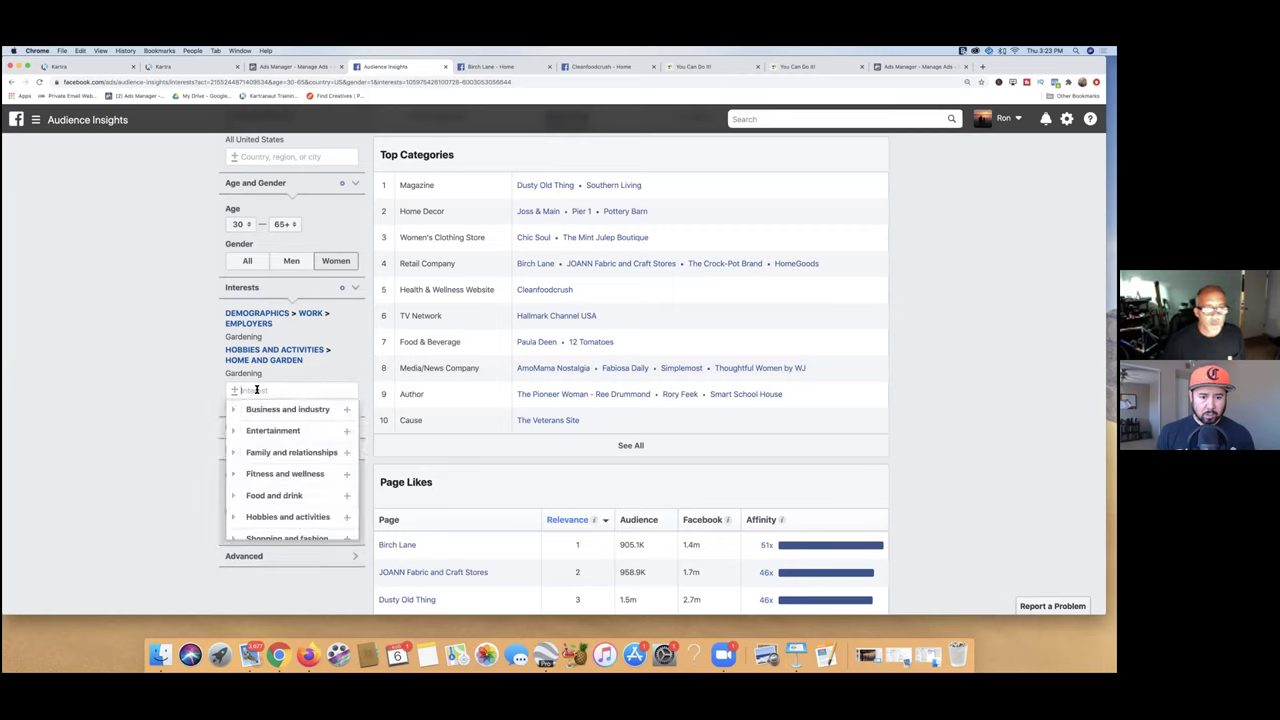
click(365, 370)
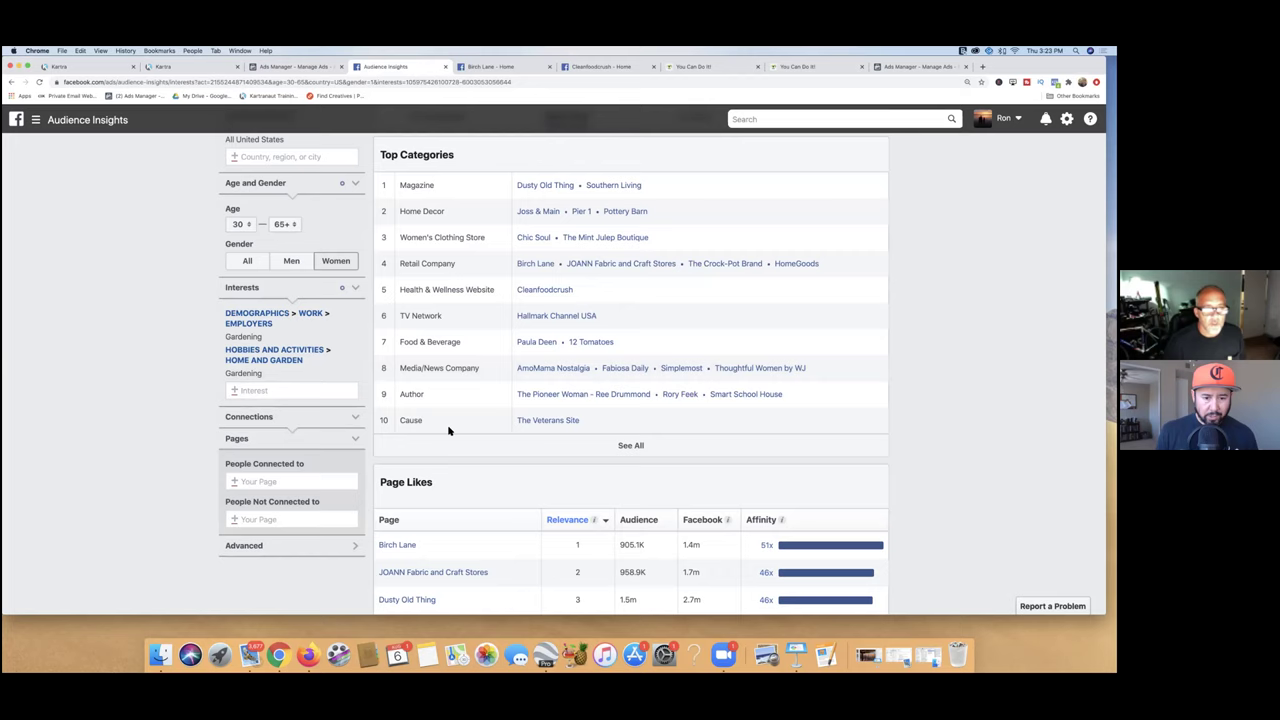
scroll(300, 310, down, 5)
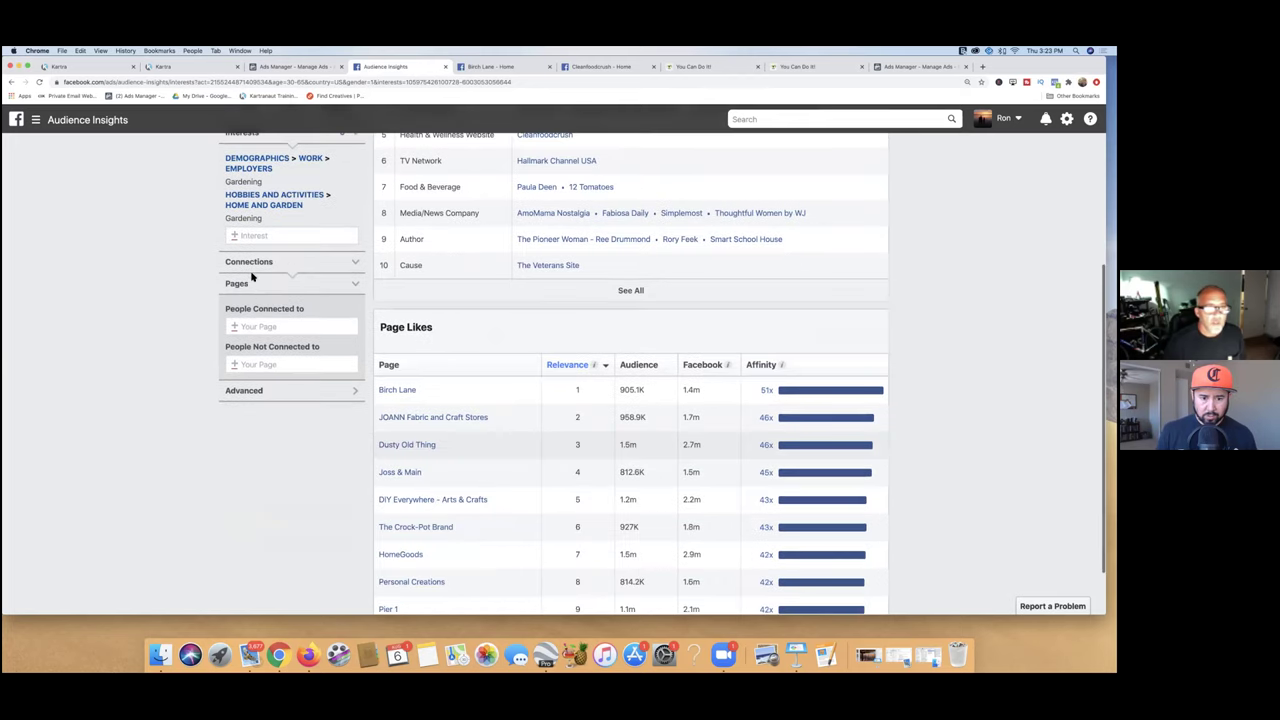
scroll(252, 272, up, 2)
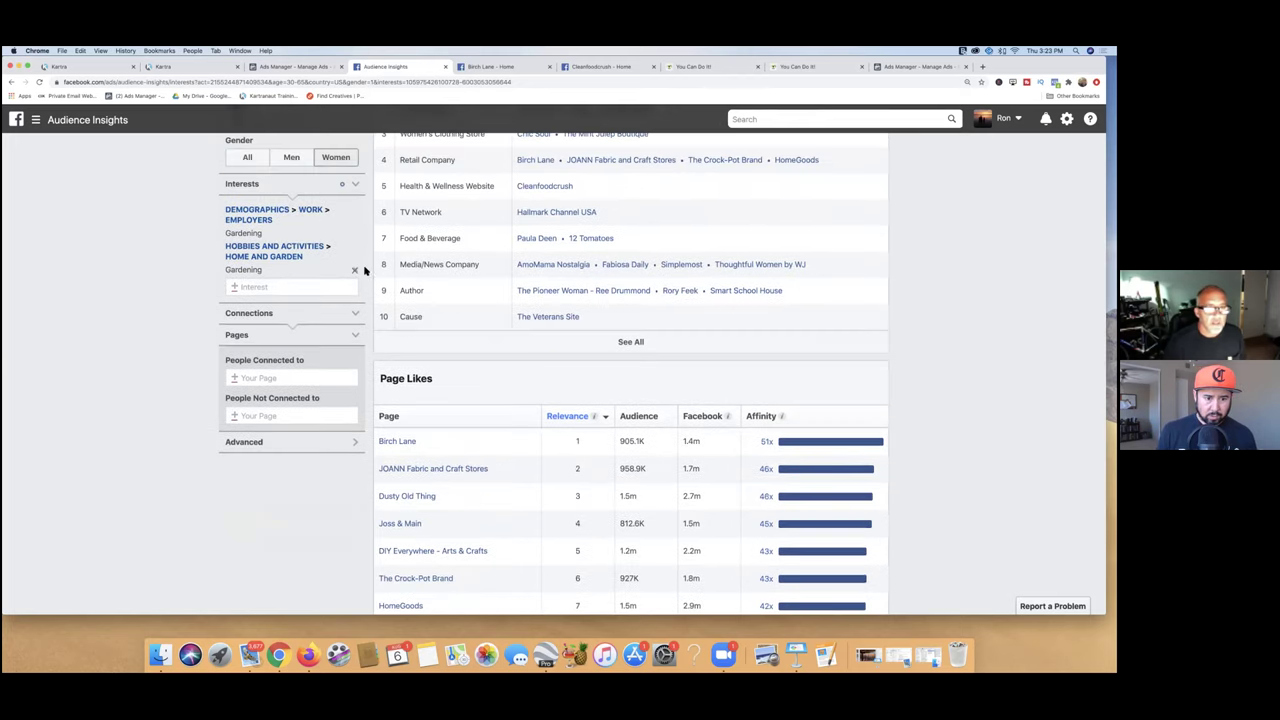
click(312, 279)
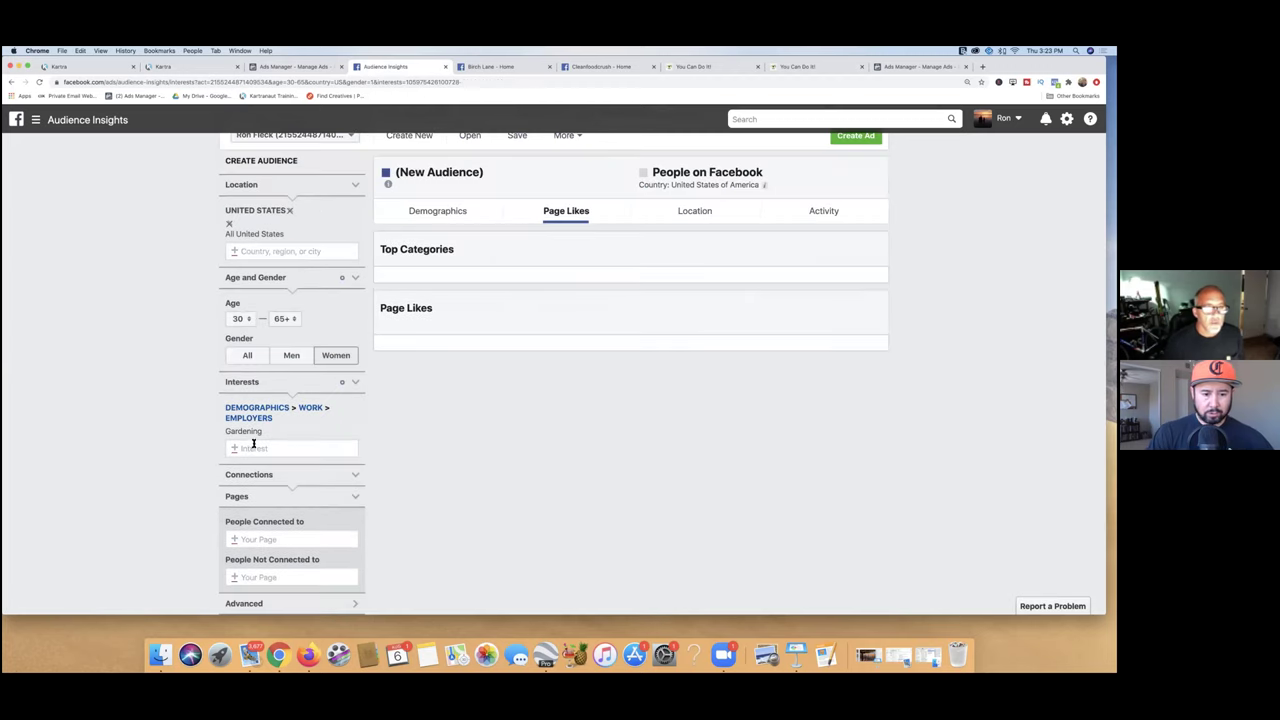
Step: Add the "Home and garden" interest under Hobbies and Activities to the audience and view the resulting page likes
click(244, 444)
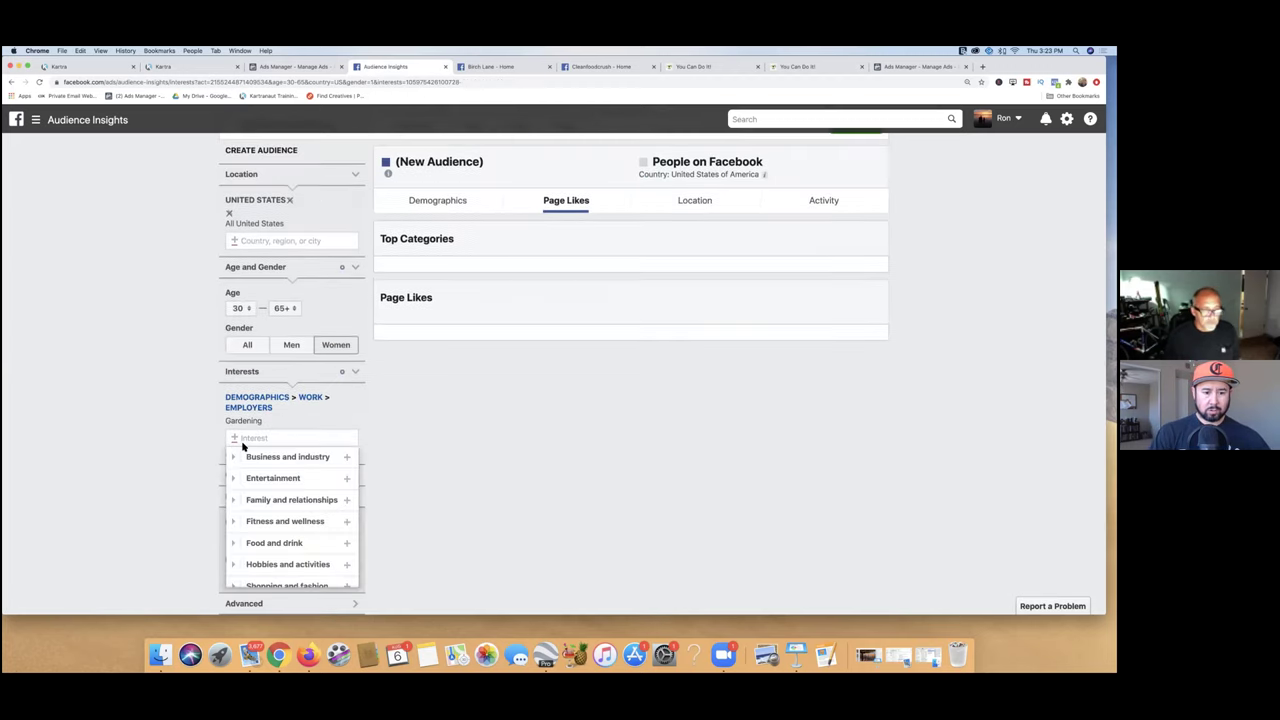
text(ho)
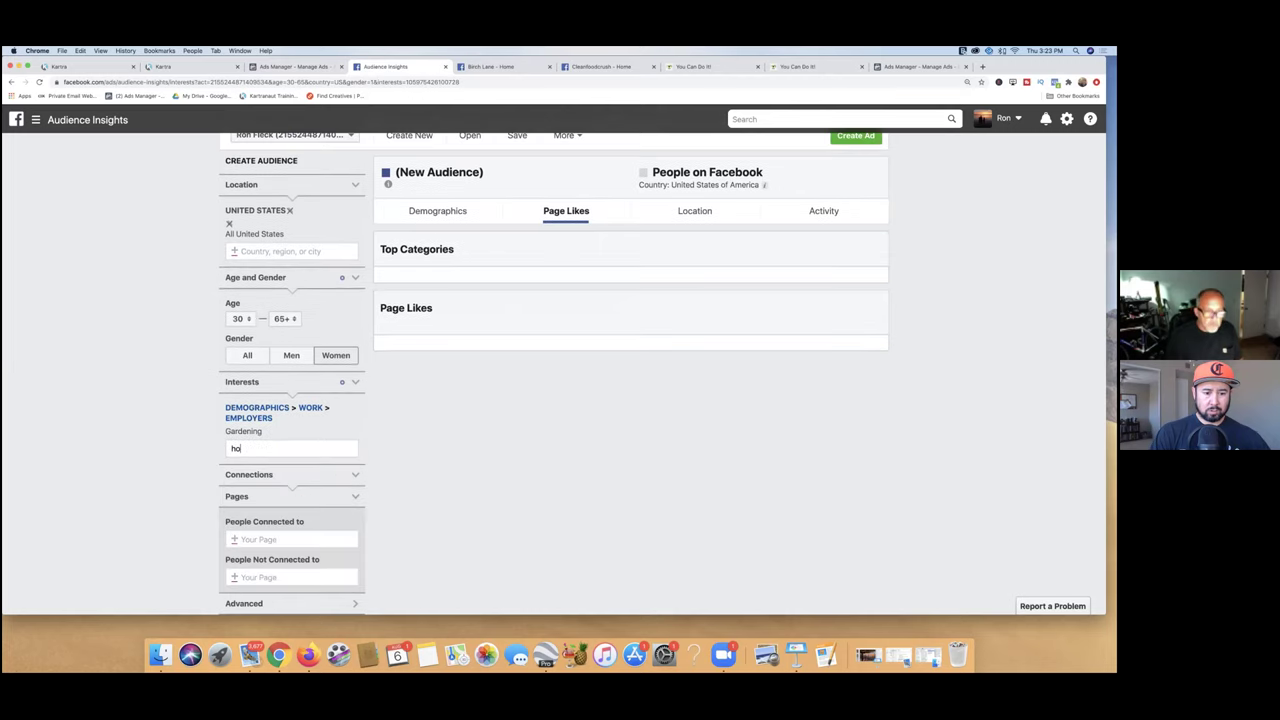
text(me and garden)
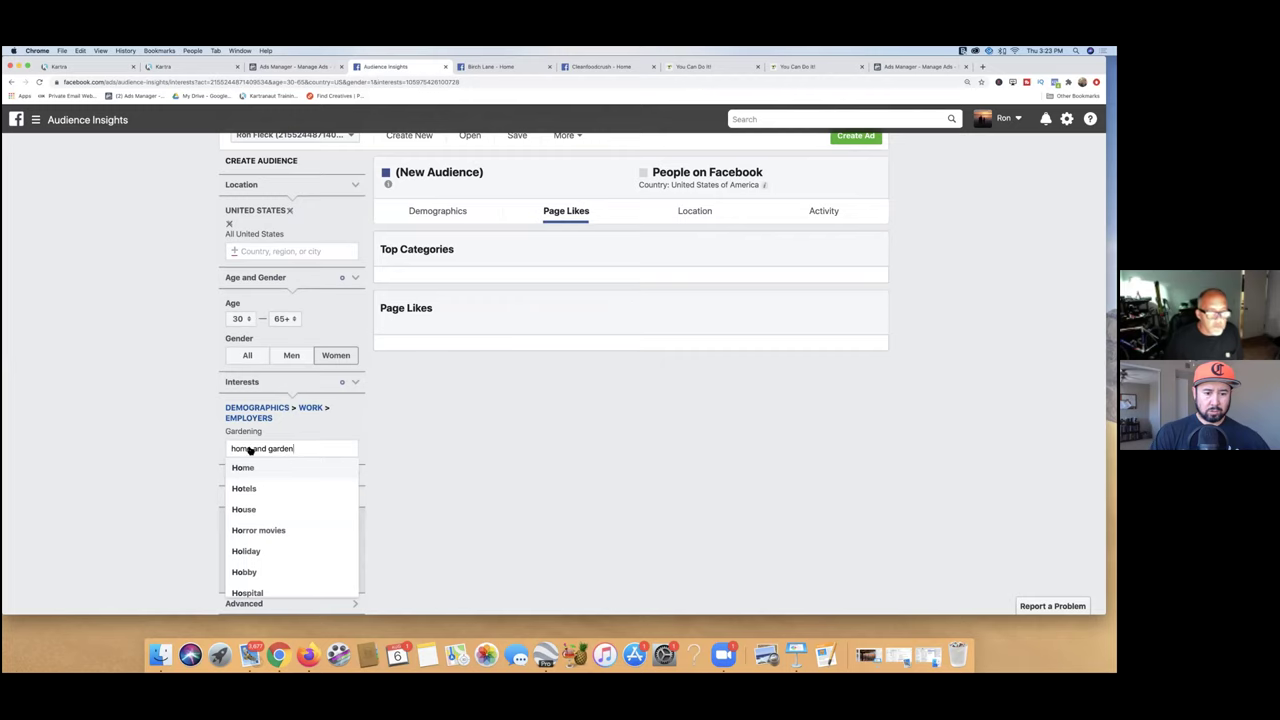
click(262, 468)
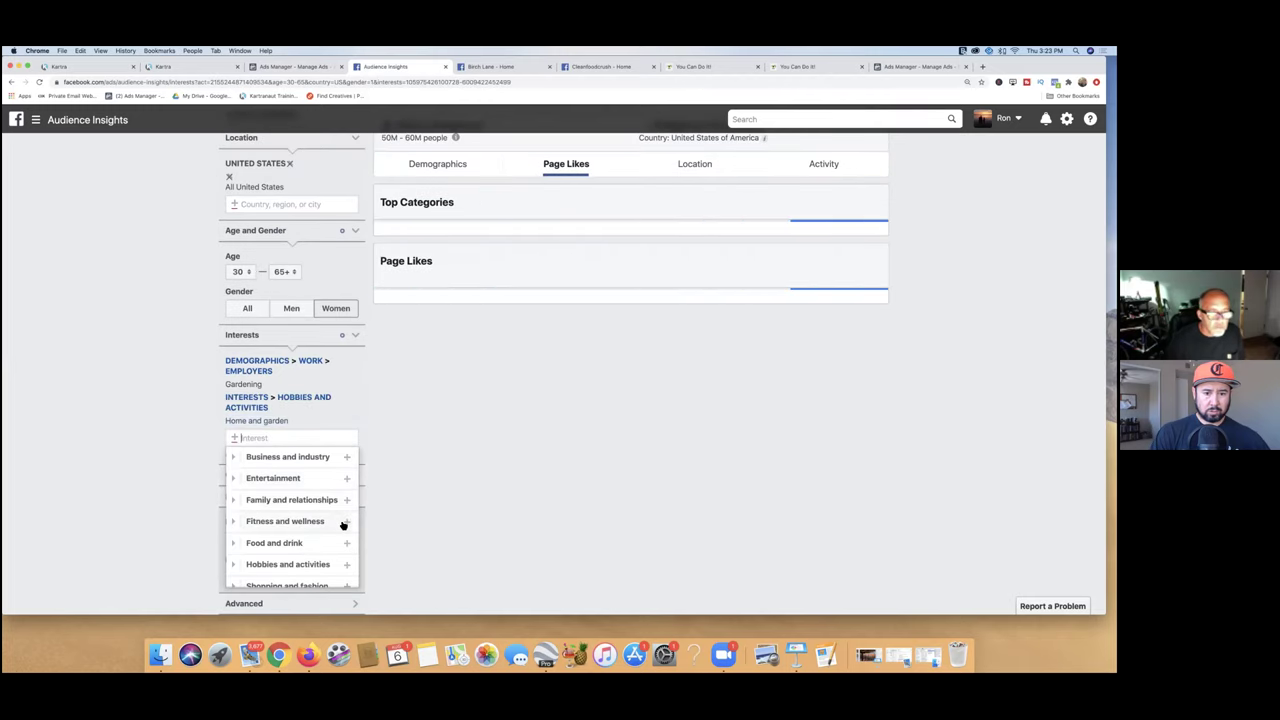
scroll(325, 470, down, 3)
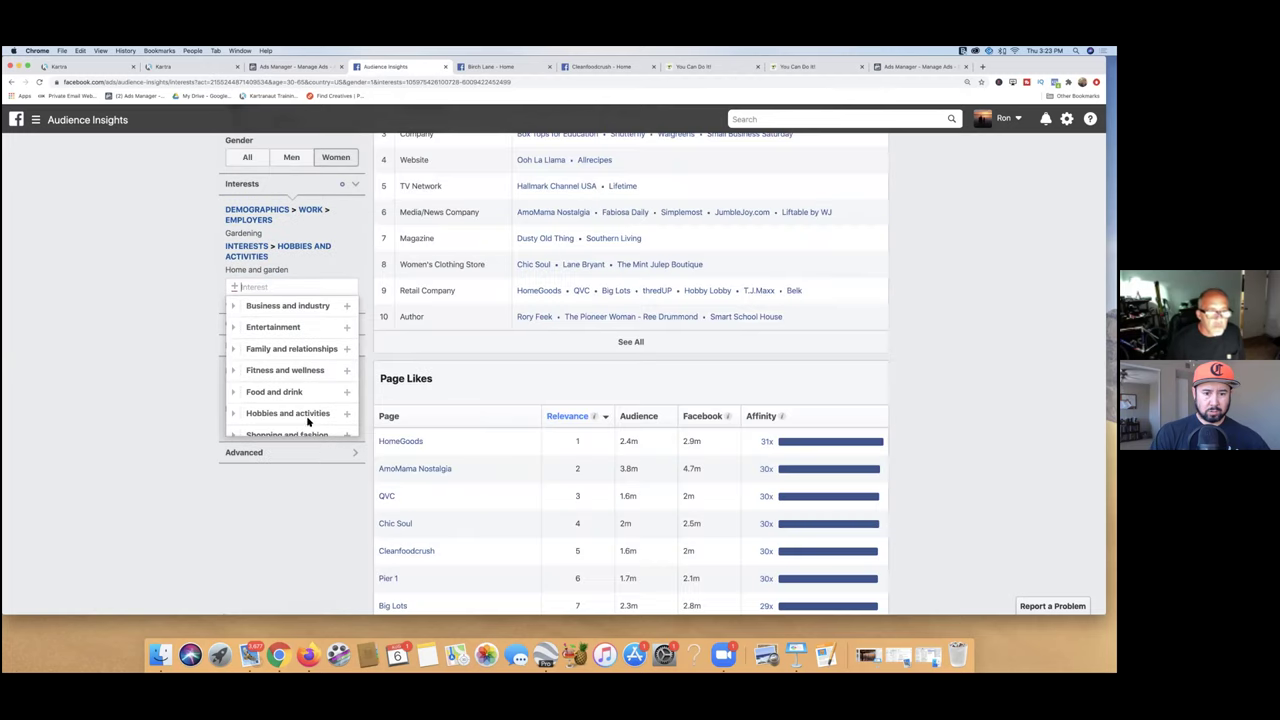
Step: Browse the Food and drink interest categories for the audience in Audience Insights
click(308, 398)
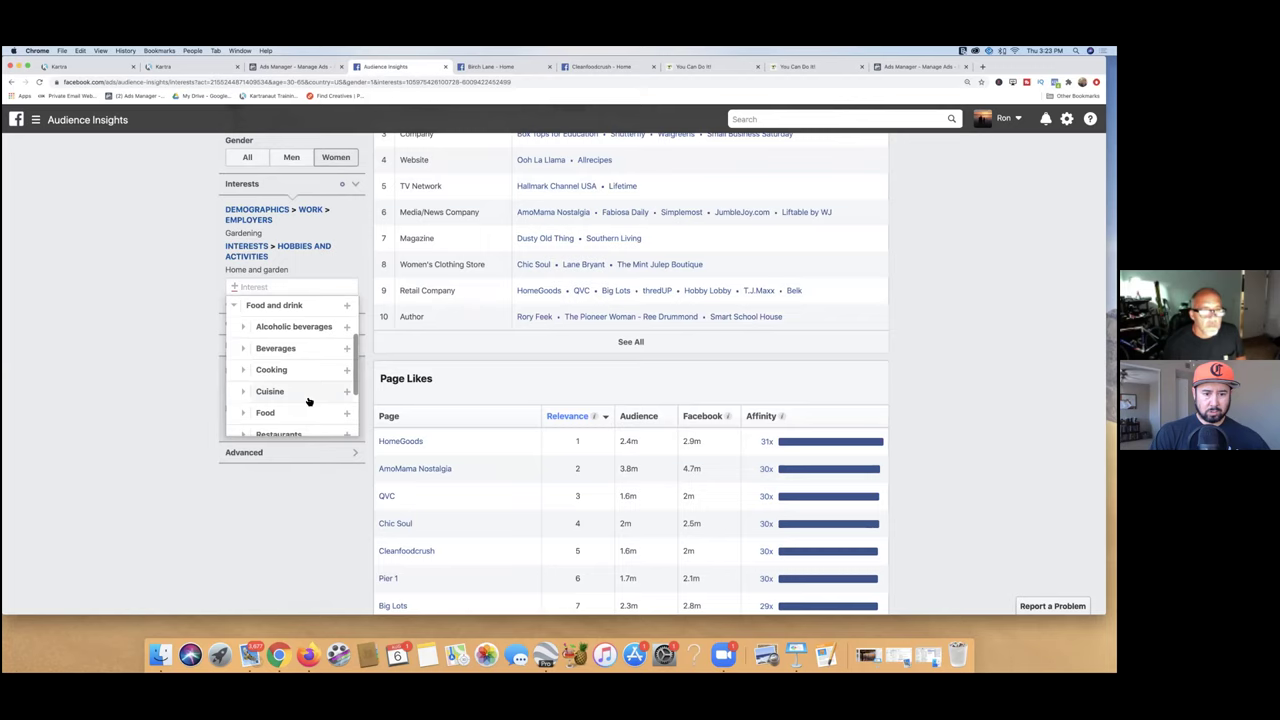
scroll(308, 400, down, 3)
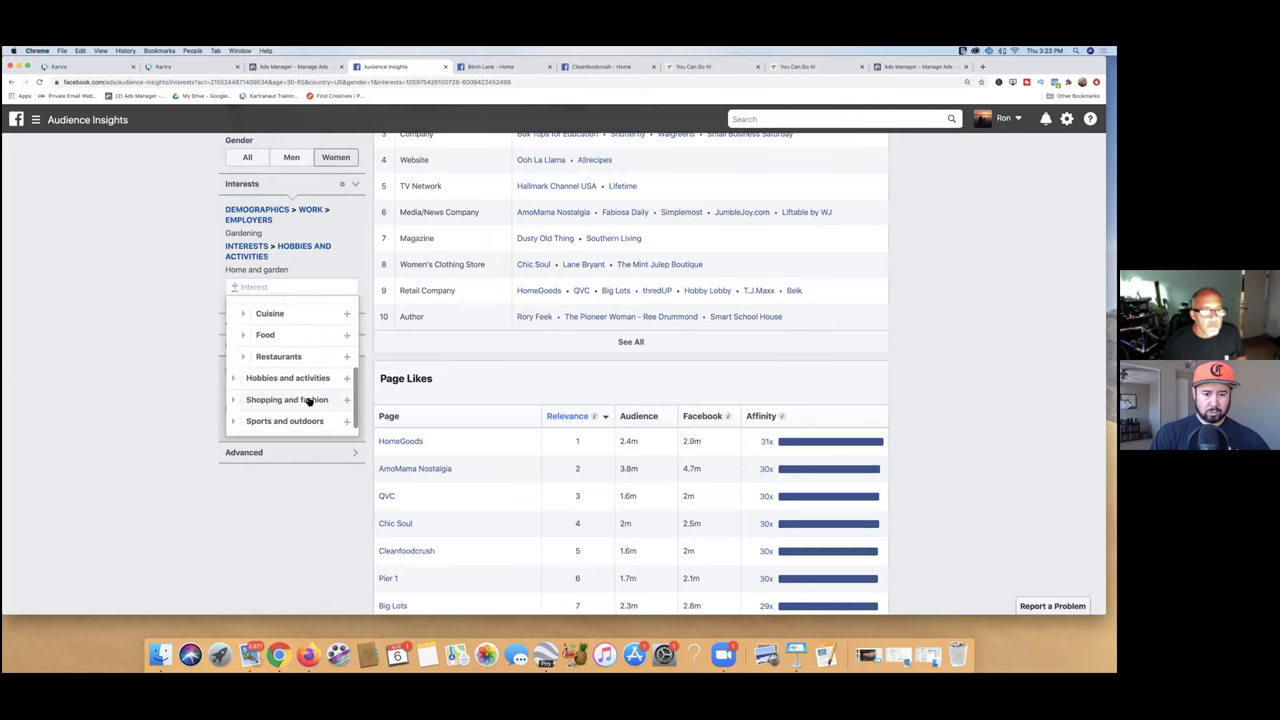
scroll(308, 400, up, 2)
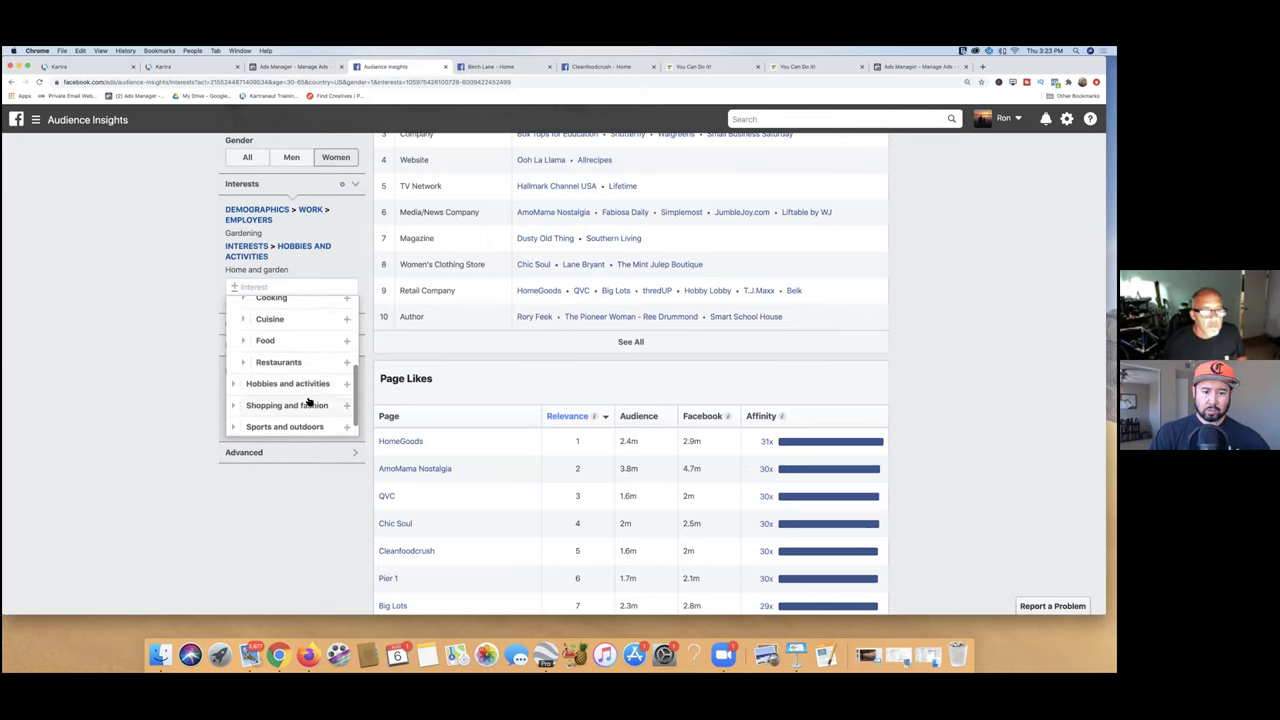
scroll(310, 398, up, 1)
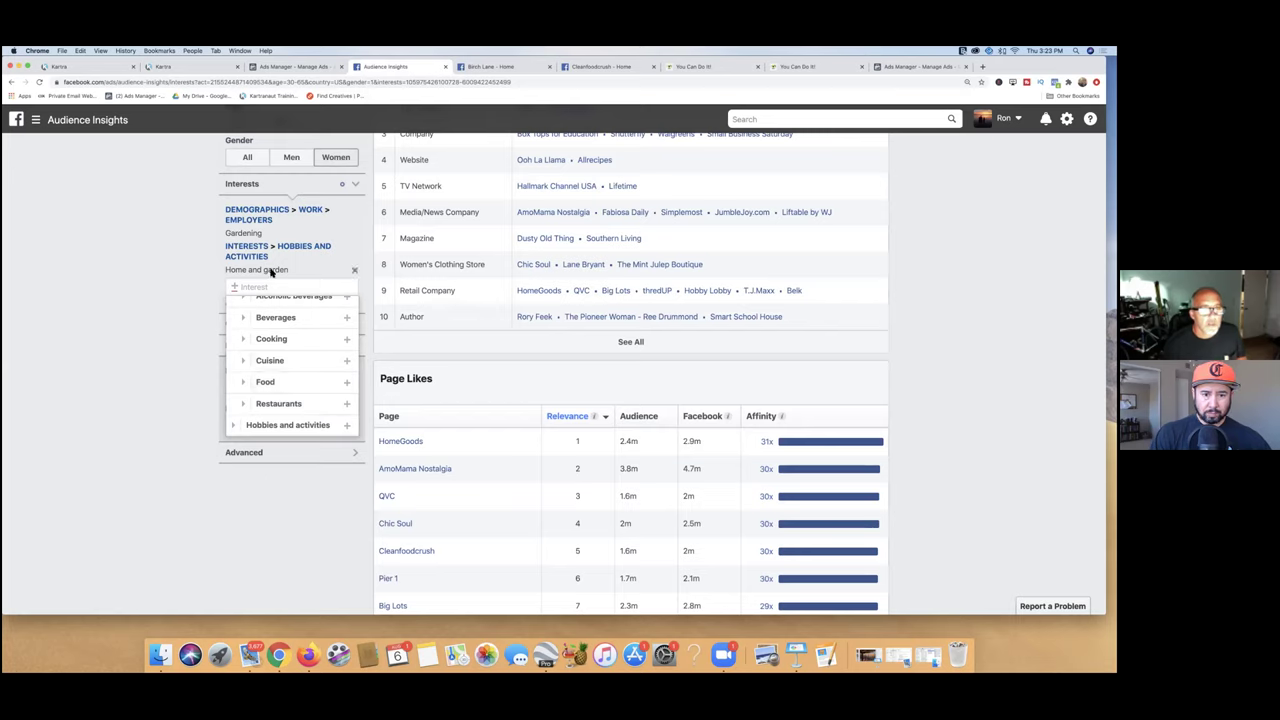
click(150, 287)
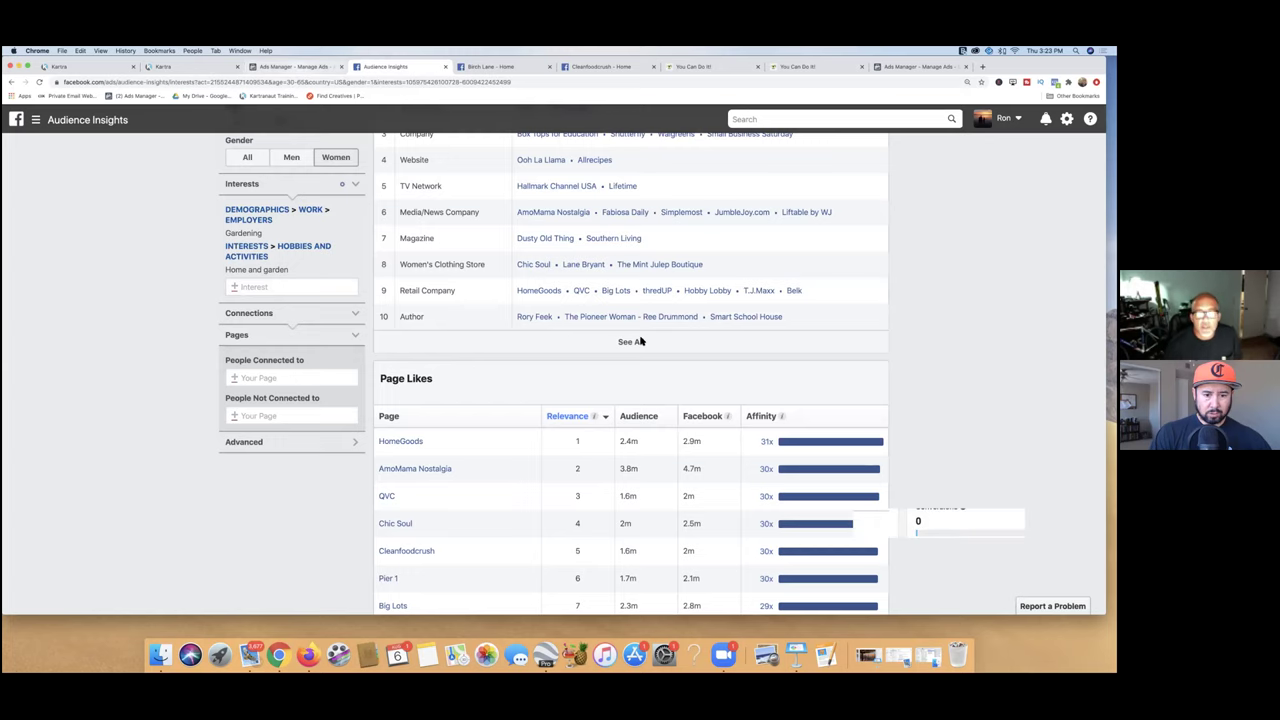
Step: Return to Ads Manager and add the "Better Homes and Gardens (magazine)" interest to the ad set copy's detailed targeting
key(ctrl+shift+Tab)
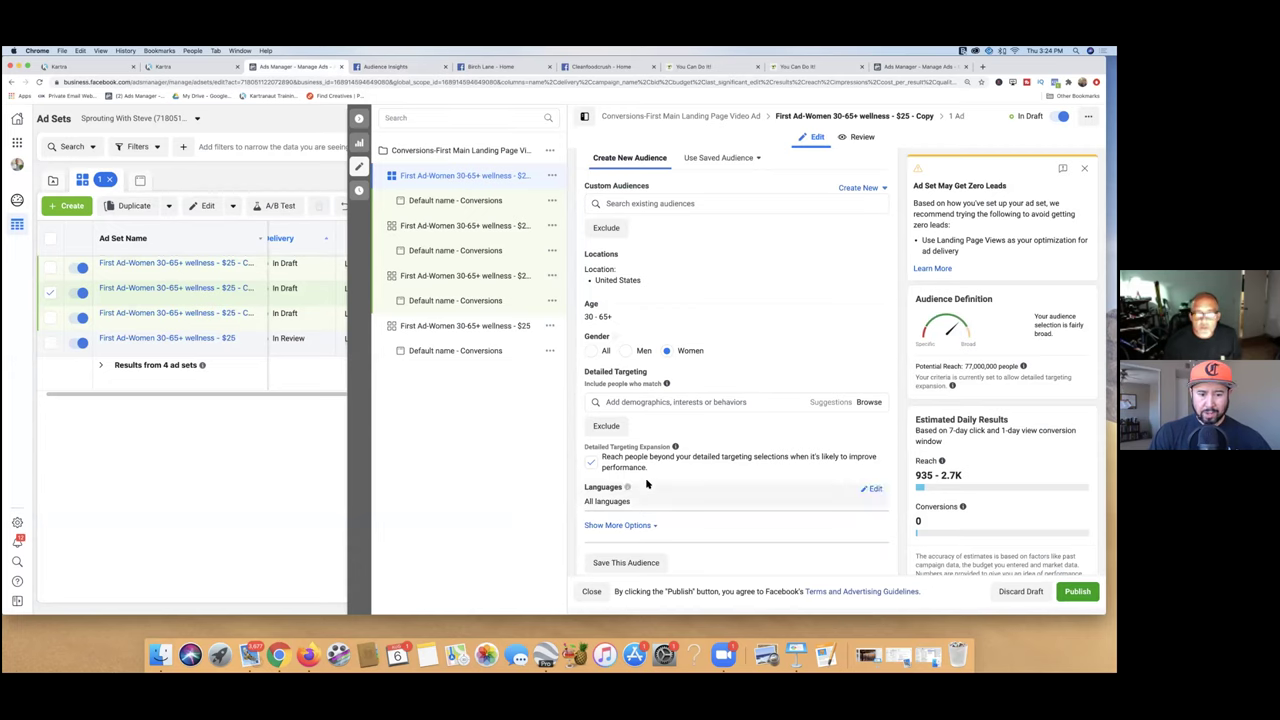
click(644, 404)
text(home and garden)
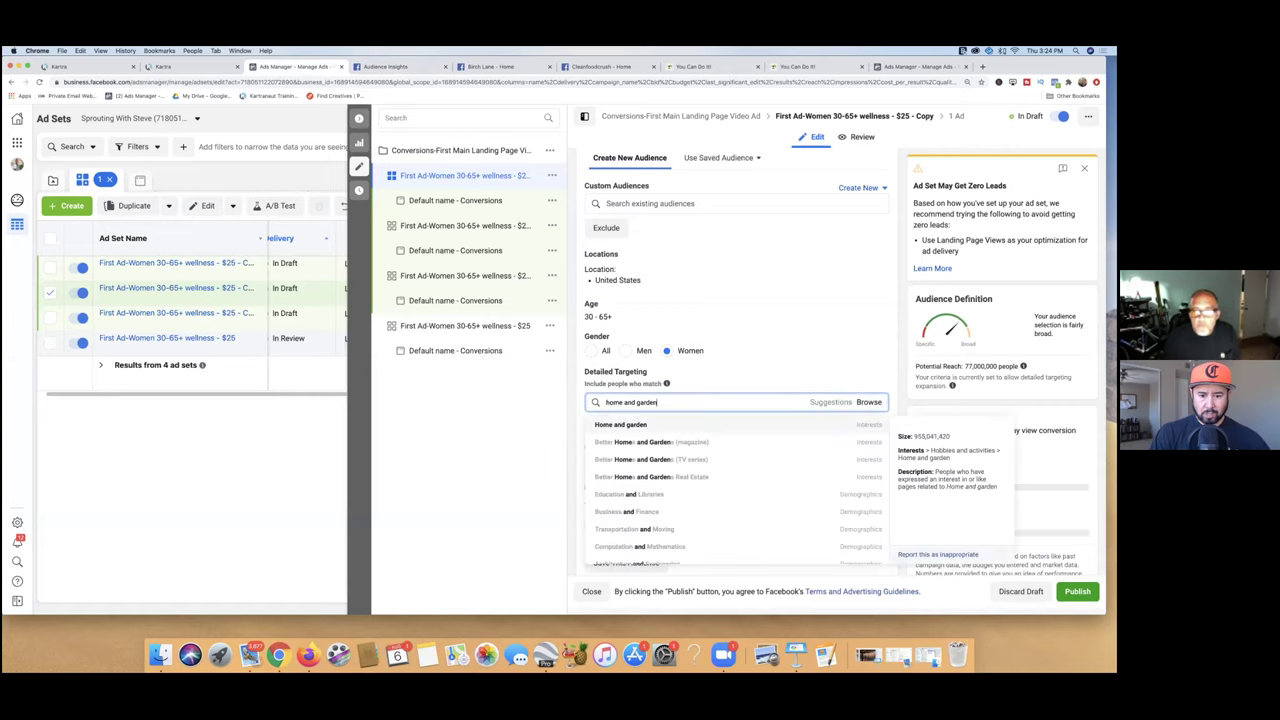
click(645, 441)
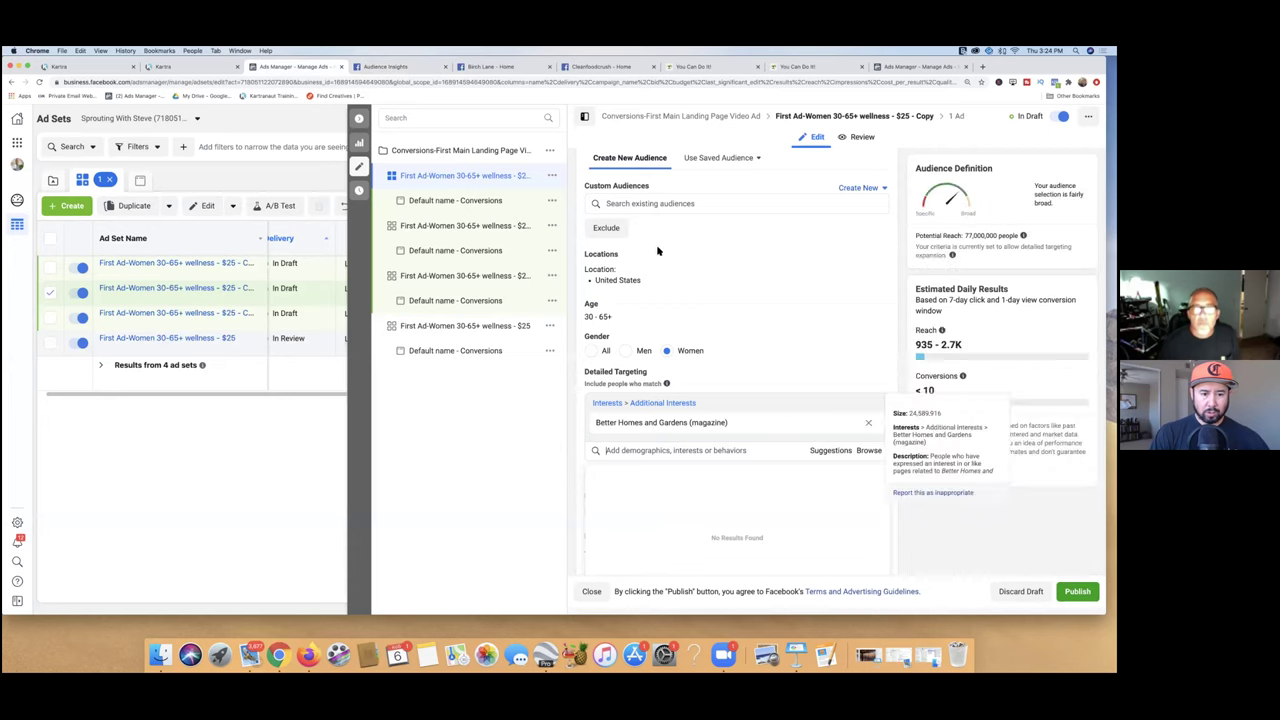
Step: Rename the ad set "First Ad-Women 30-65+ home and garden - $25 - Copy" and publish it
scroll(672, 218, up, 10)
scroll(722, 191, up, 10)
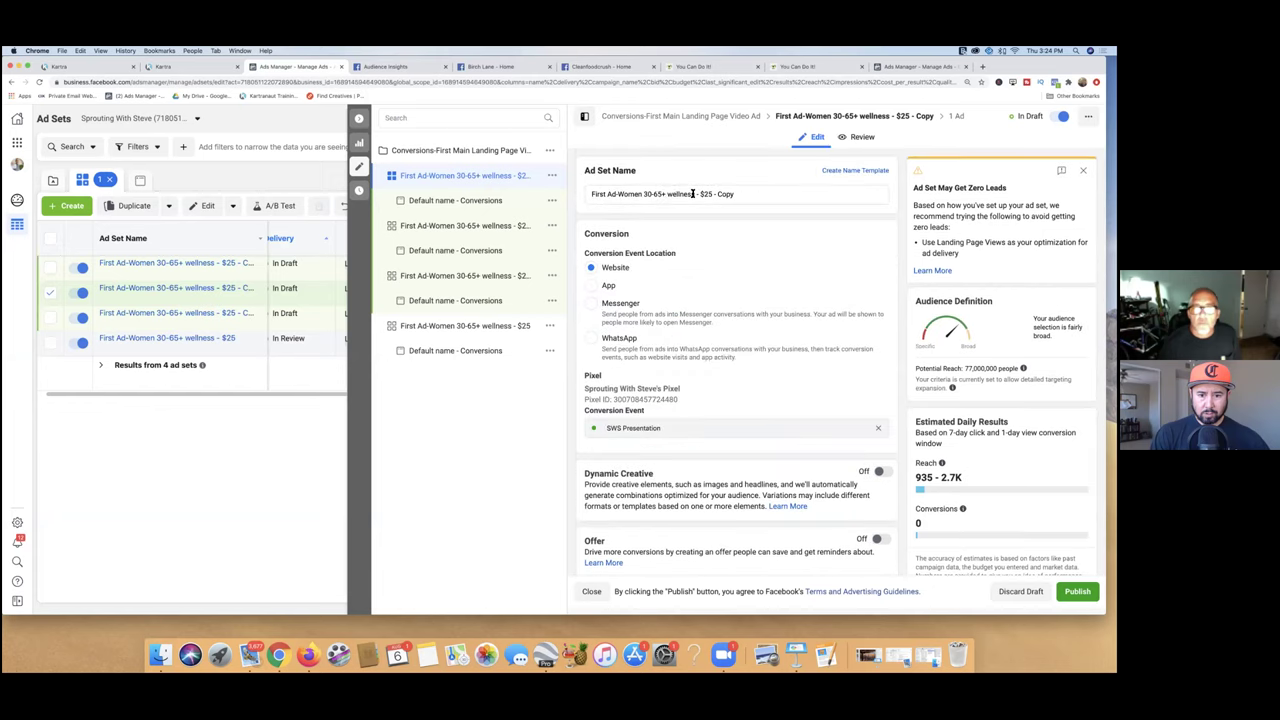
double_click(689, 194)
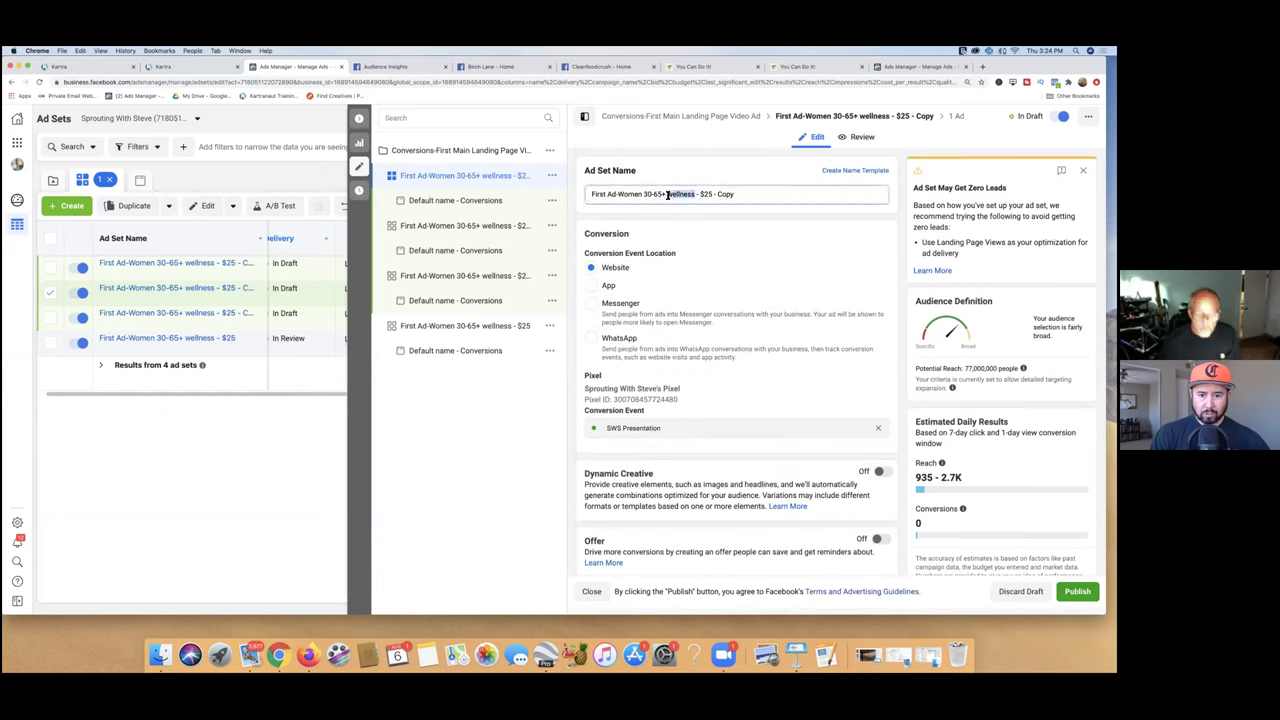
text(home and )
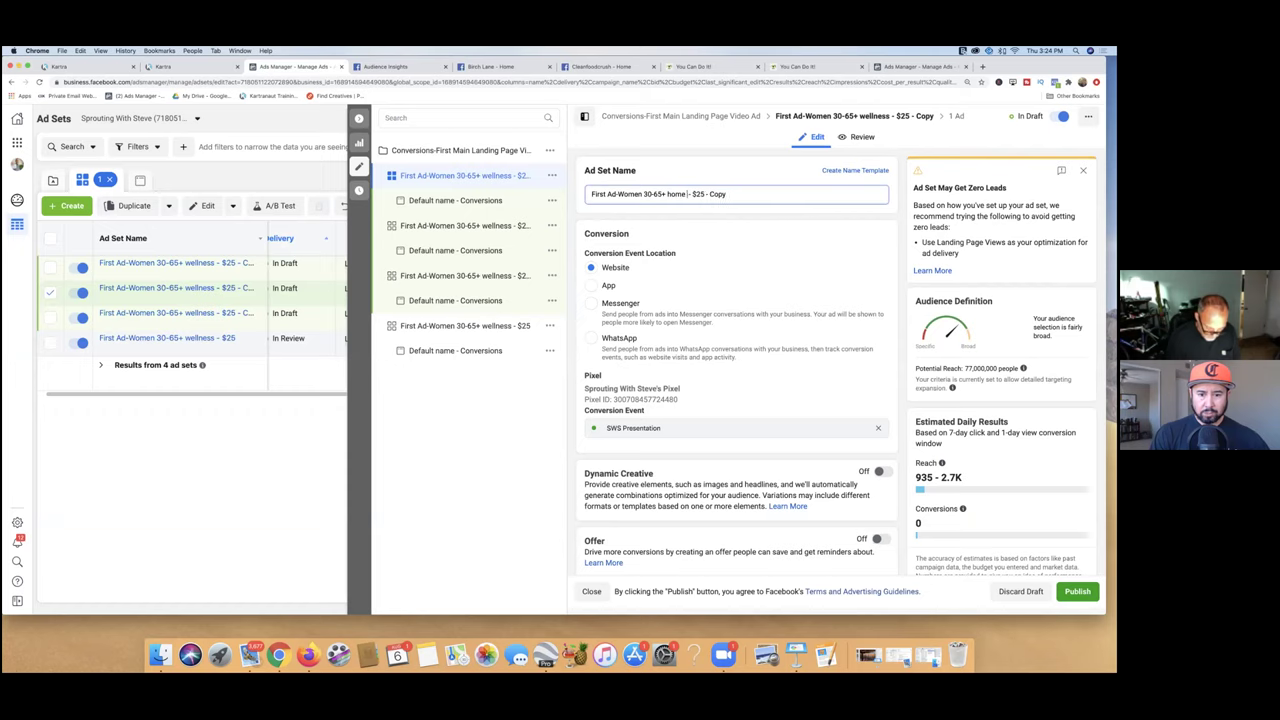
text(garden)
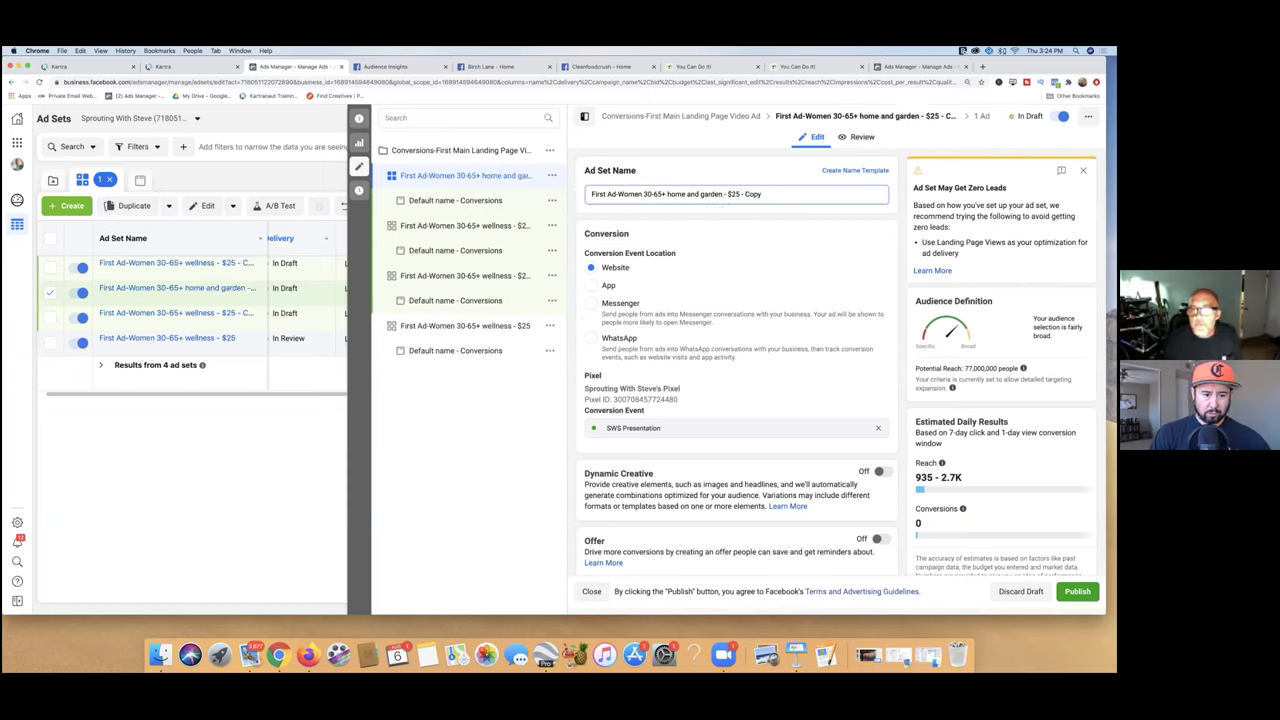
click(940, 500)
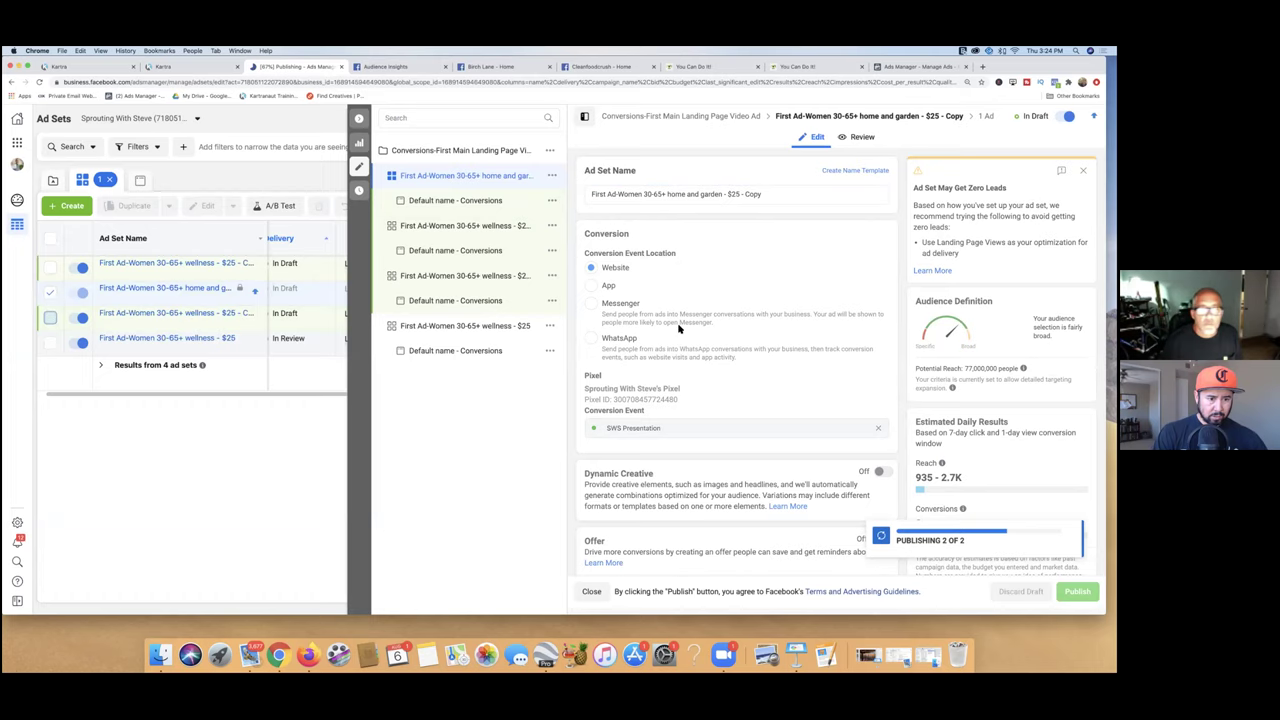
Step: Deselect the home and garden ad set and bring up only a "wellness - $25 - Copy" ad set for editing
click(512, 324)
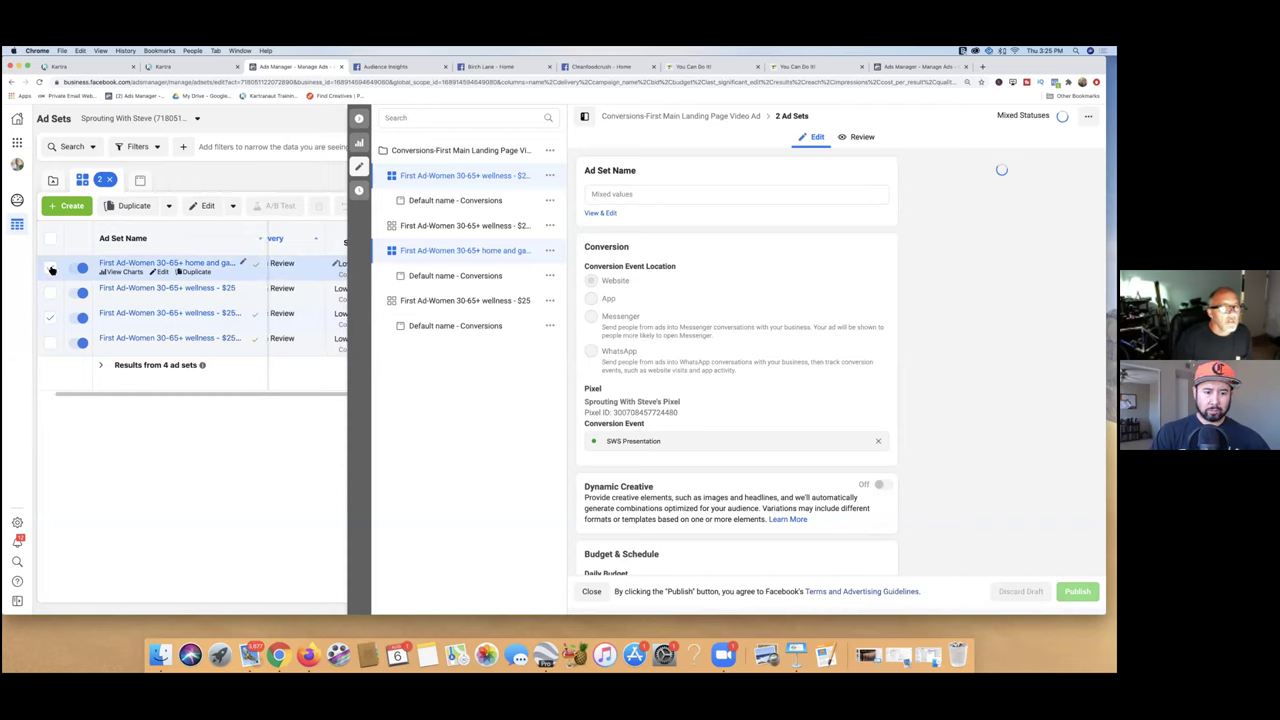
click(51, 268)
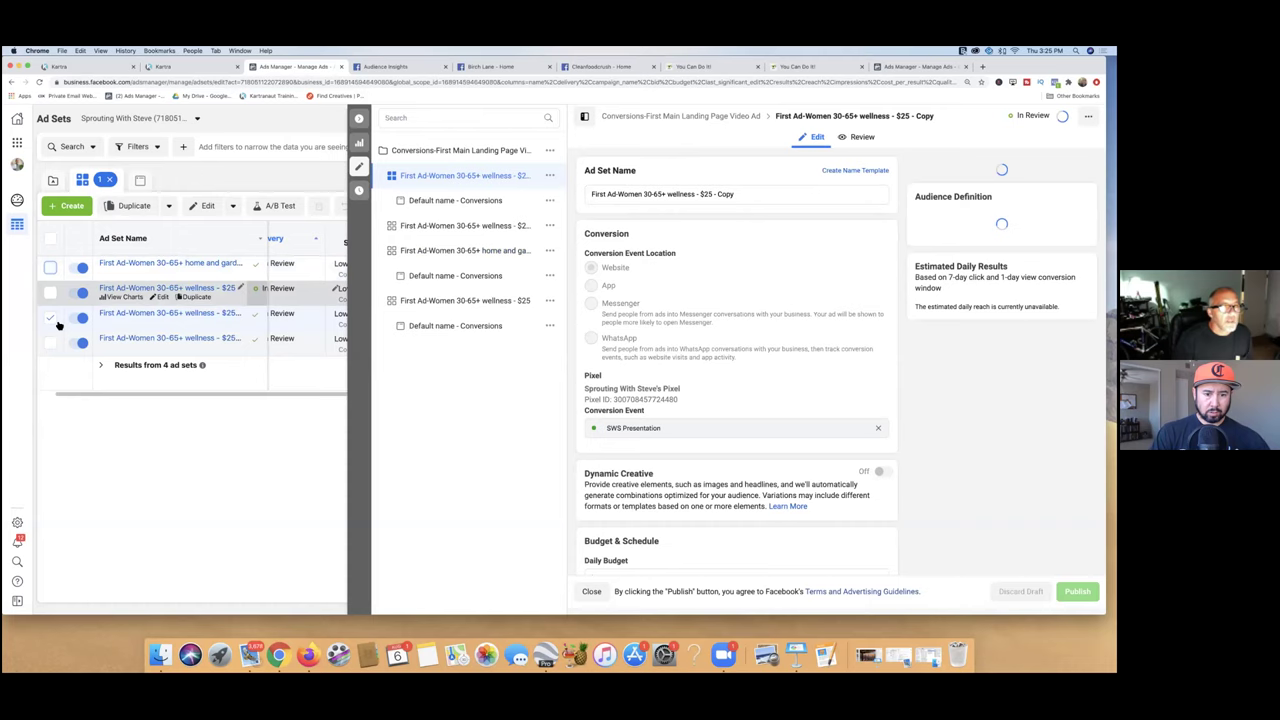
click(51, 318)
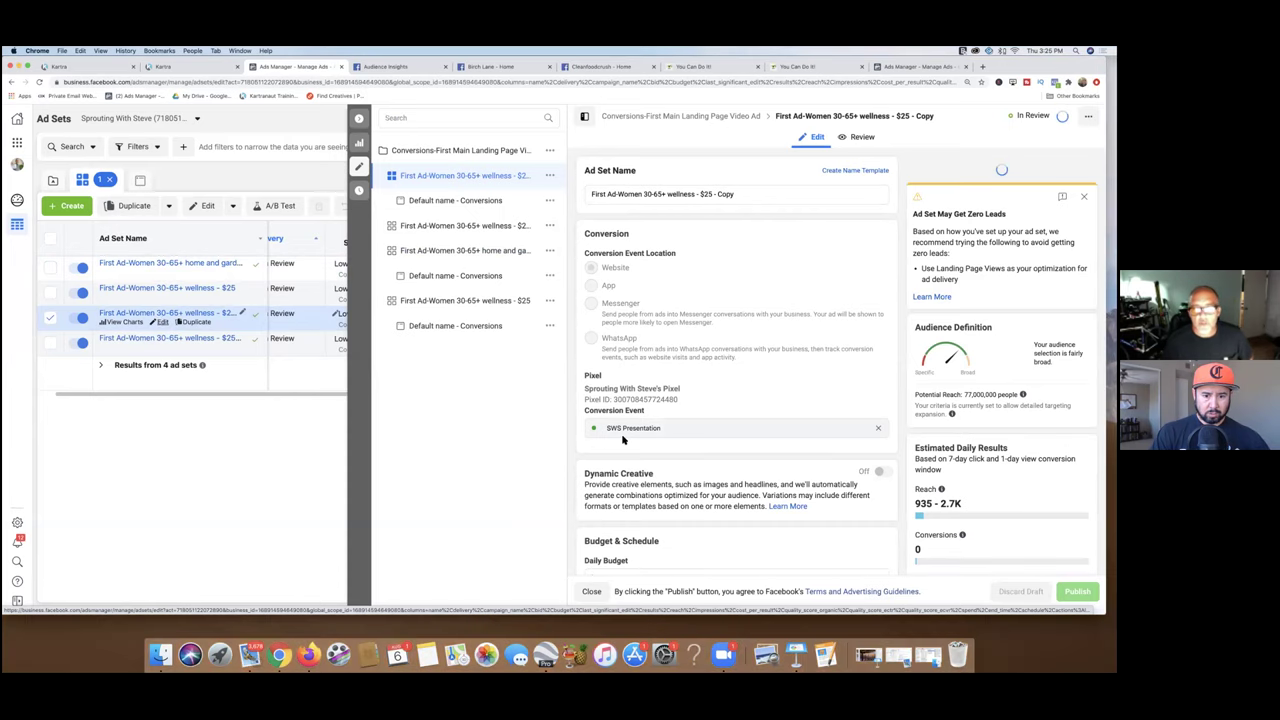
Step: Remove the Wellness (alternative medicine) interest from the copy's detailed targeting and search the interests for "raw food"
scroll(622, 438, down, 1)
scroll(622, 438, down, 2)
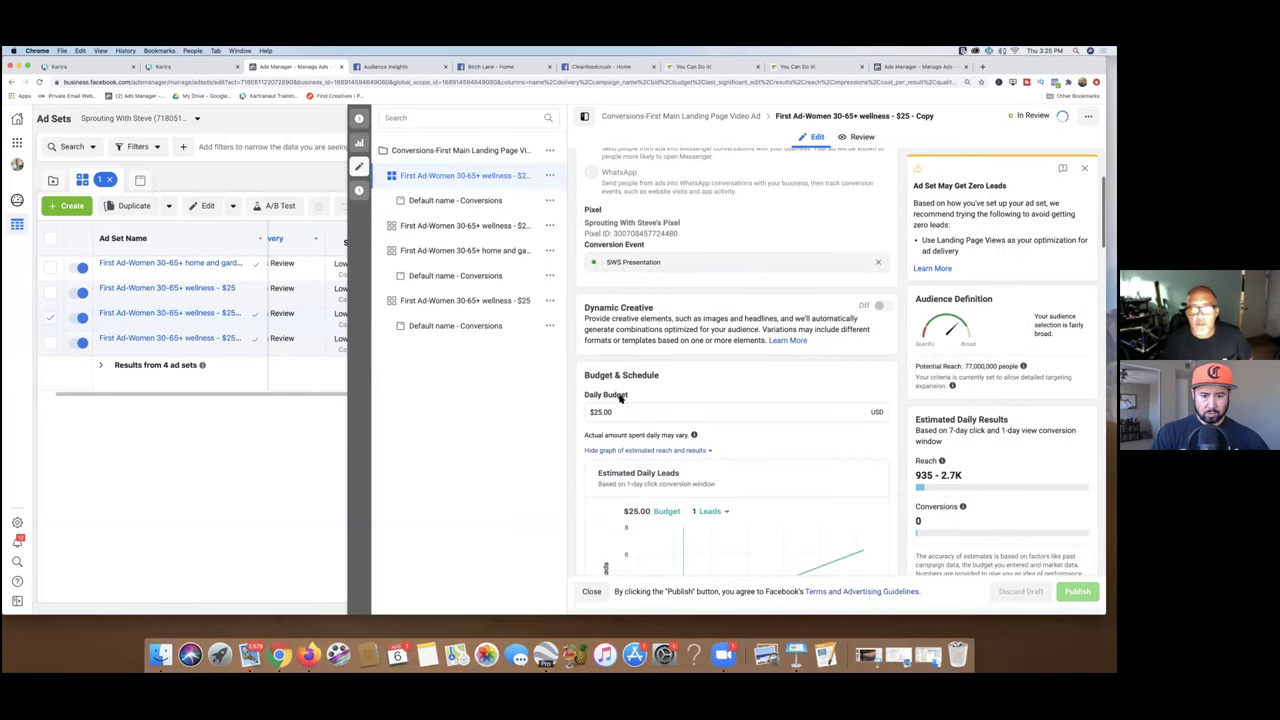
scroll(634, 300, down, 10)
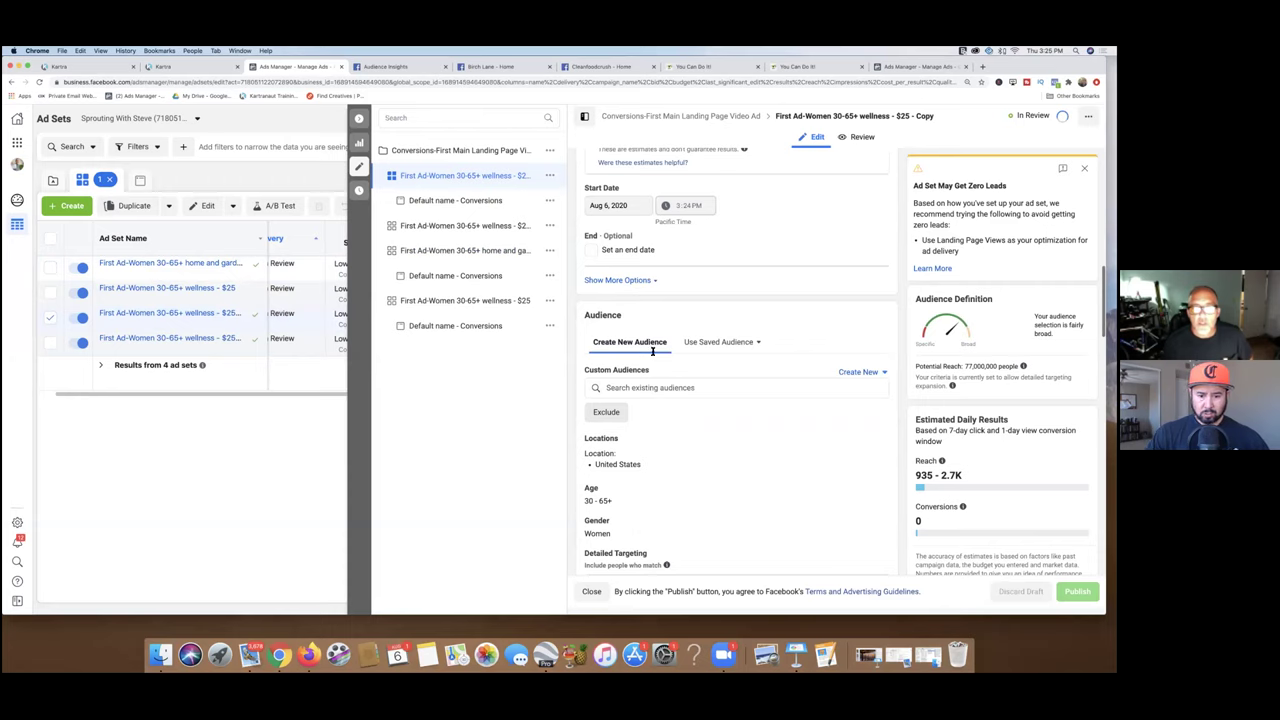
scroll(653, 351, down, 3)
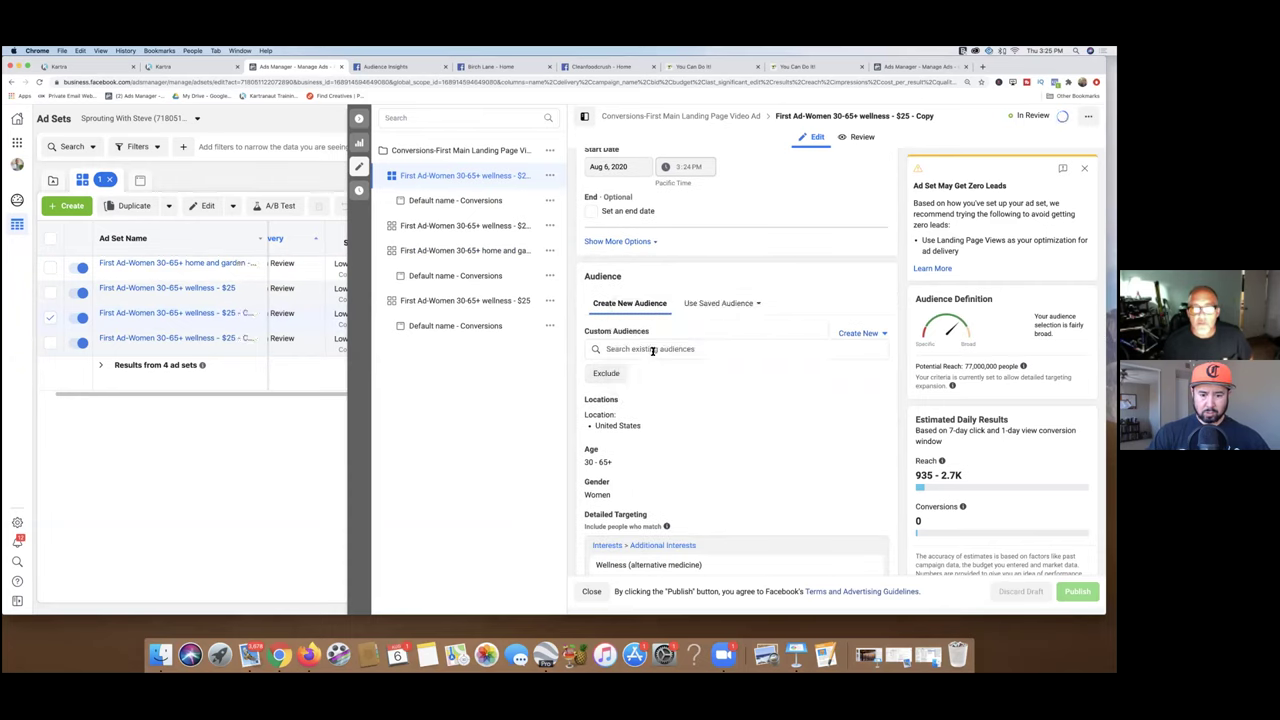
click(652, 349)
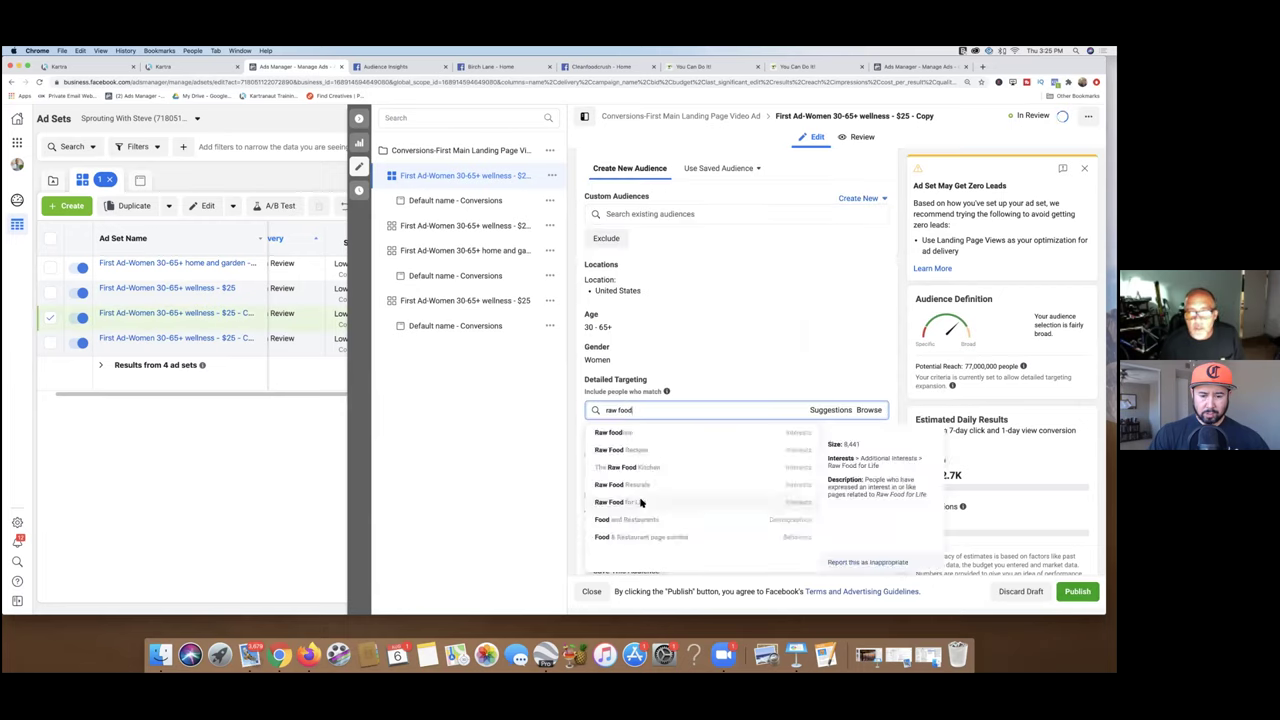
Step: Add the "Raw Food for Life" interest to the detailed targeting, check its details and remove it again
click(641, 503)
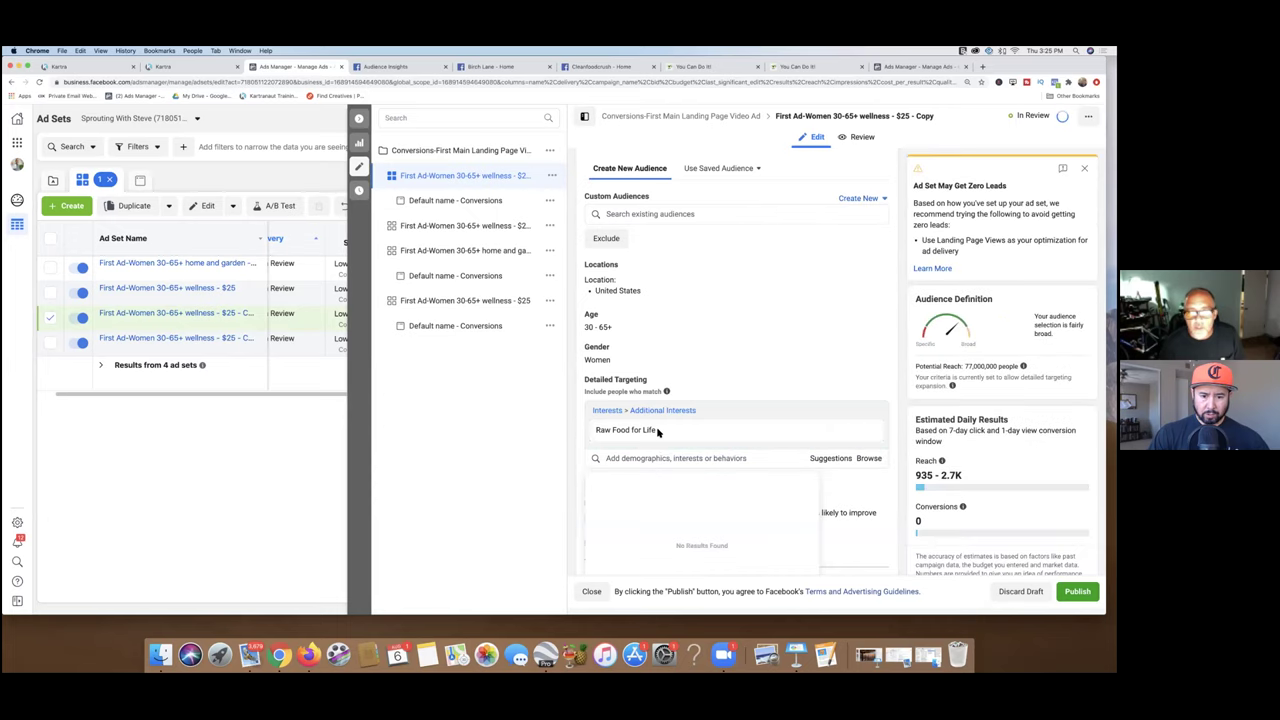
mouse_move(657, 431)
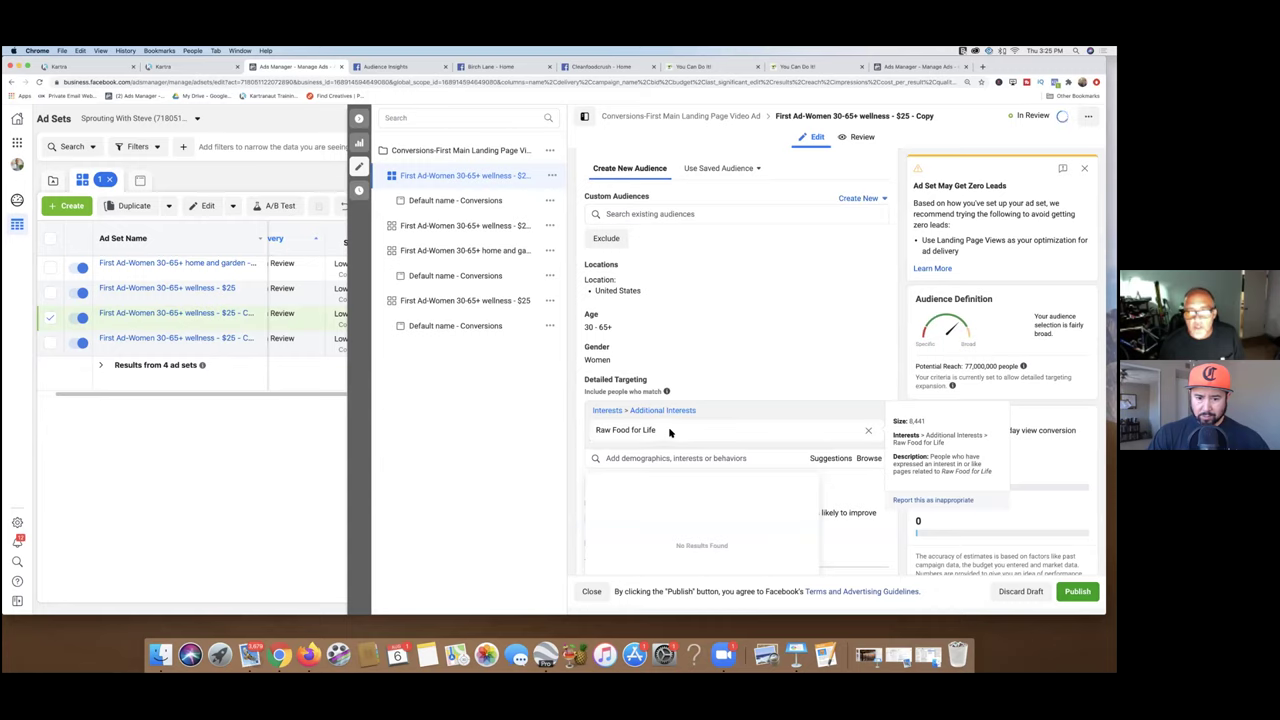
click(869, 432)
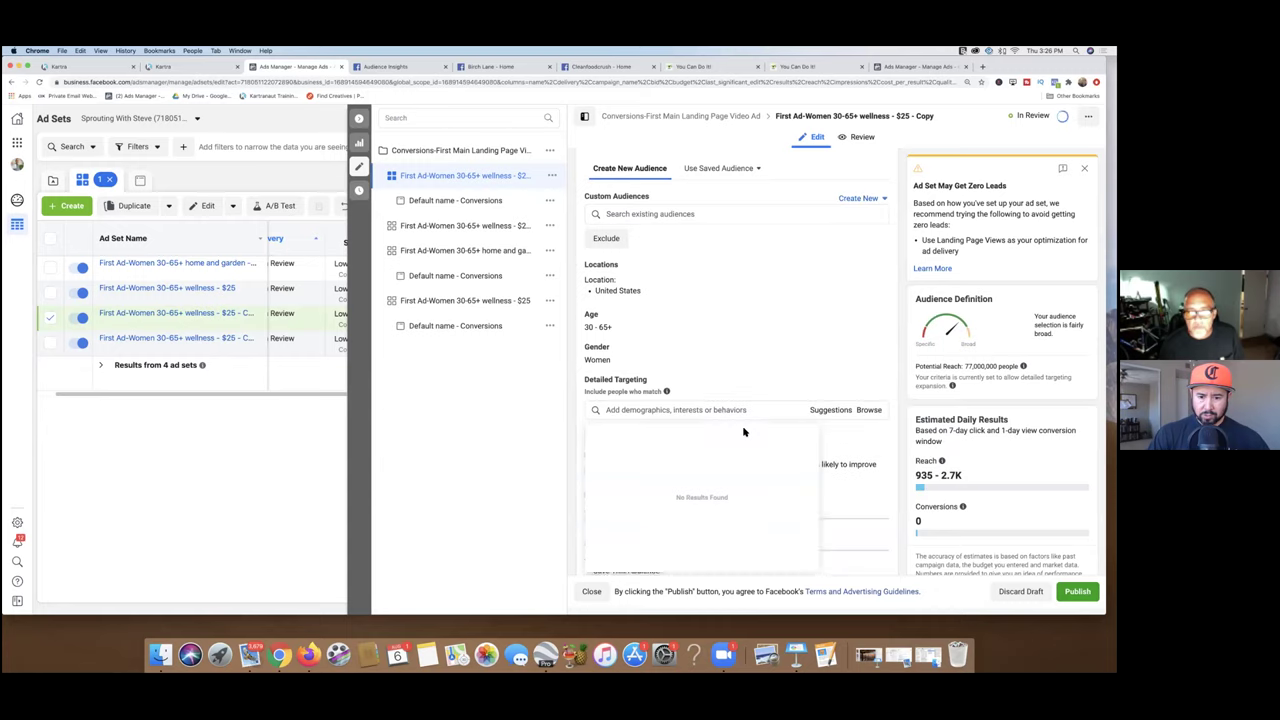
Step: Search the detailed targeting for "raw food" and add the "Raw foodism" interest
click(720, 411)
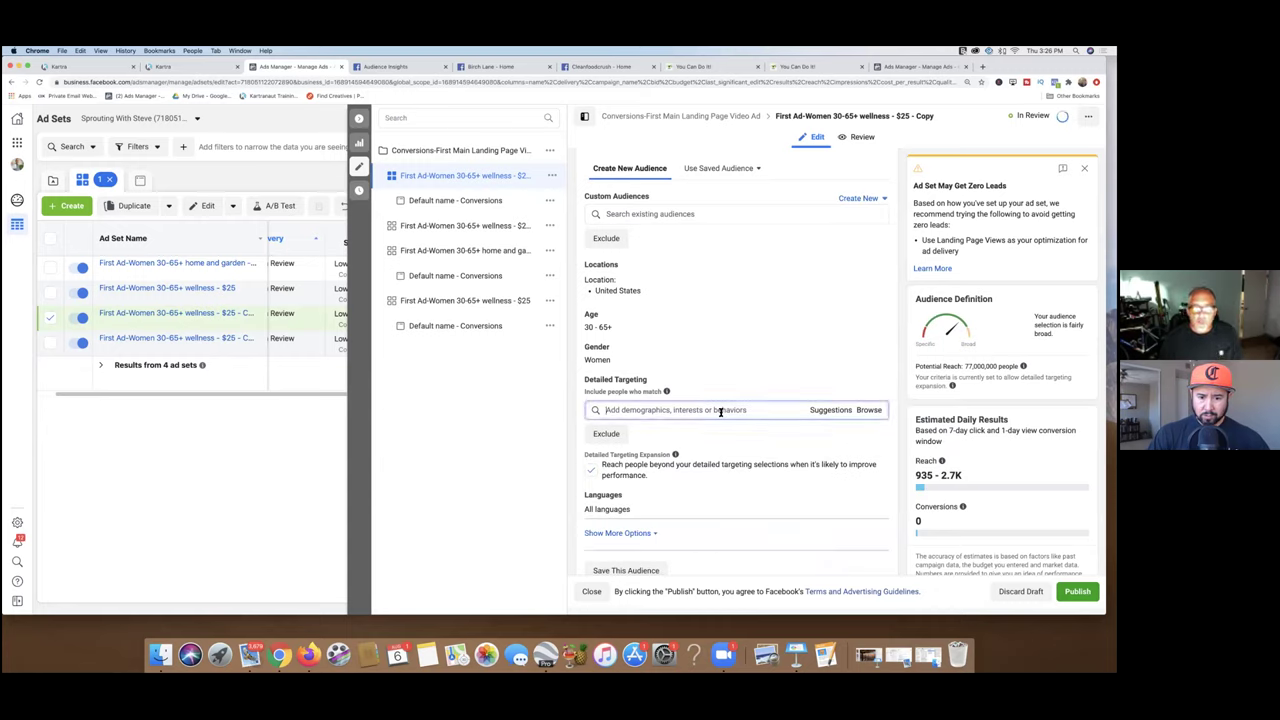
text(raw food)
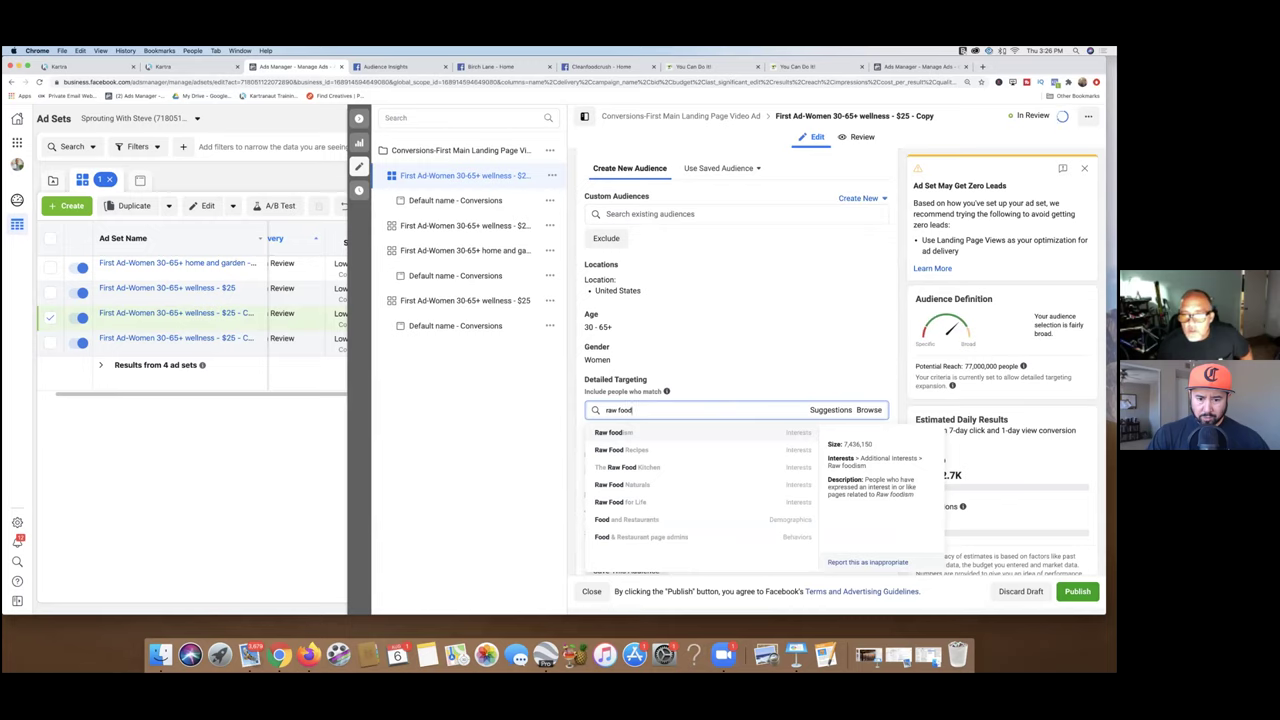
click(628, 434)
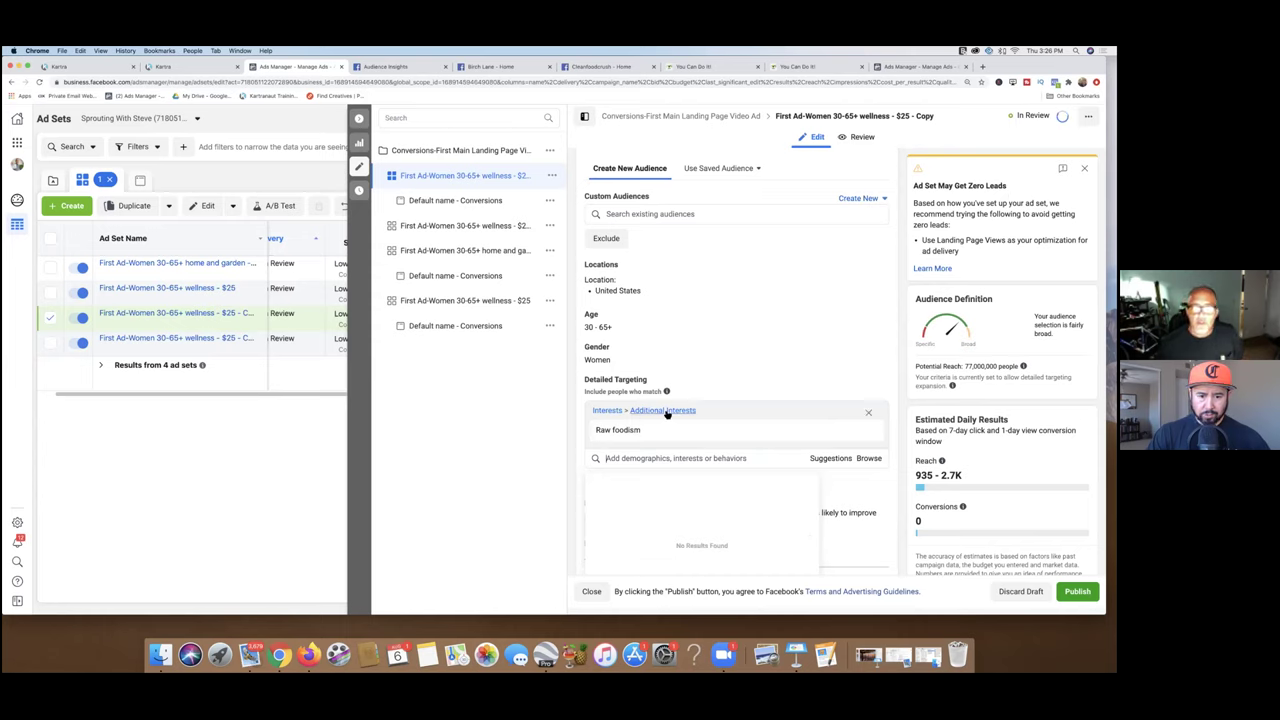
Step: Rename the ad set "First Ad-Women 30-65+ raw foodism - $25 -", dropping the word "Copy", and publish it
scroll(672, 415, up, 1)
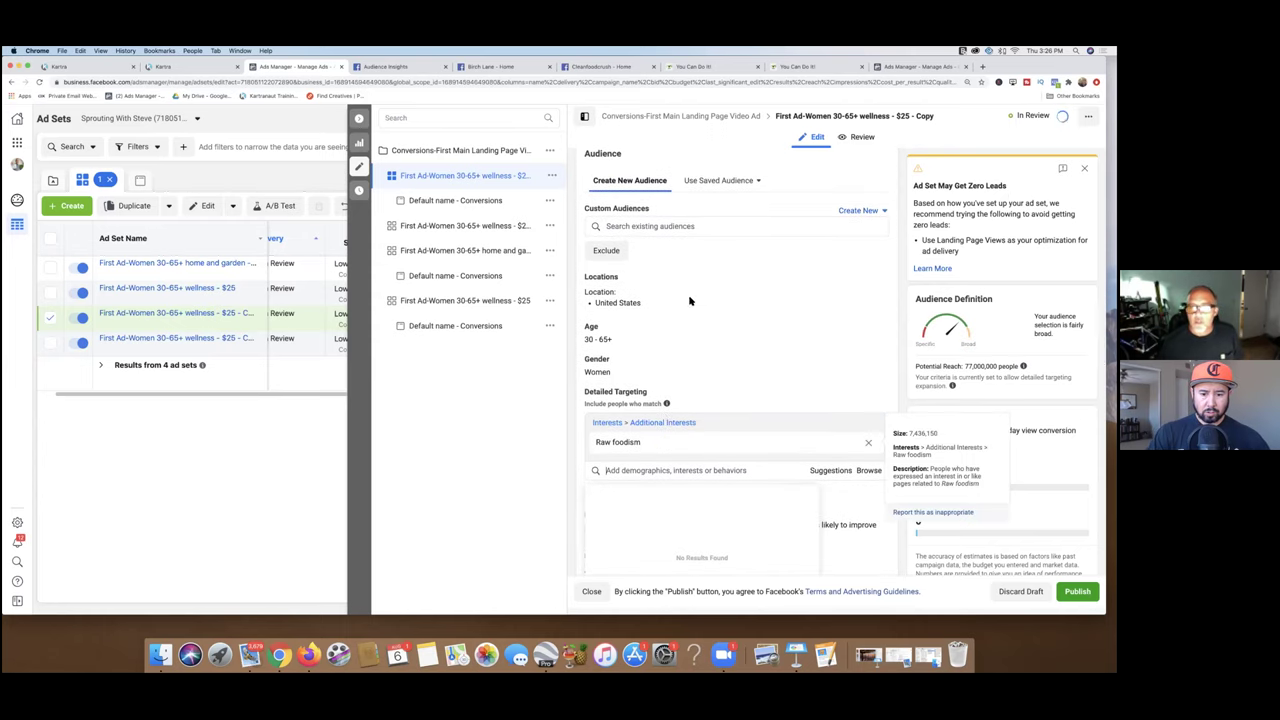
scroll(675, 265, up, 2)
scroll(675, 265, up, 8)
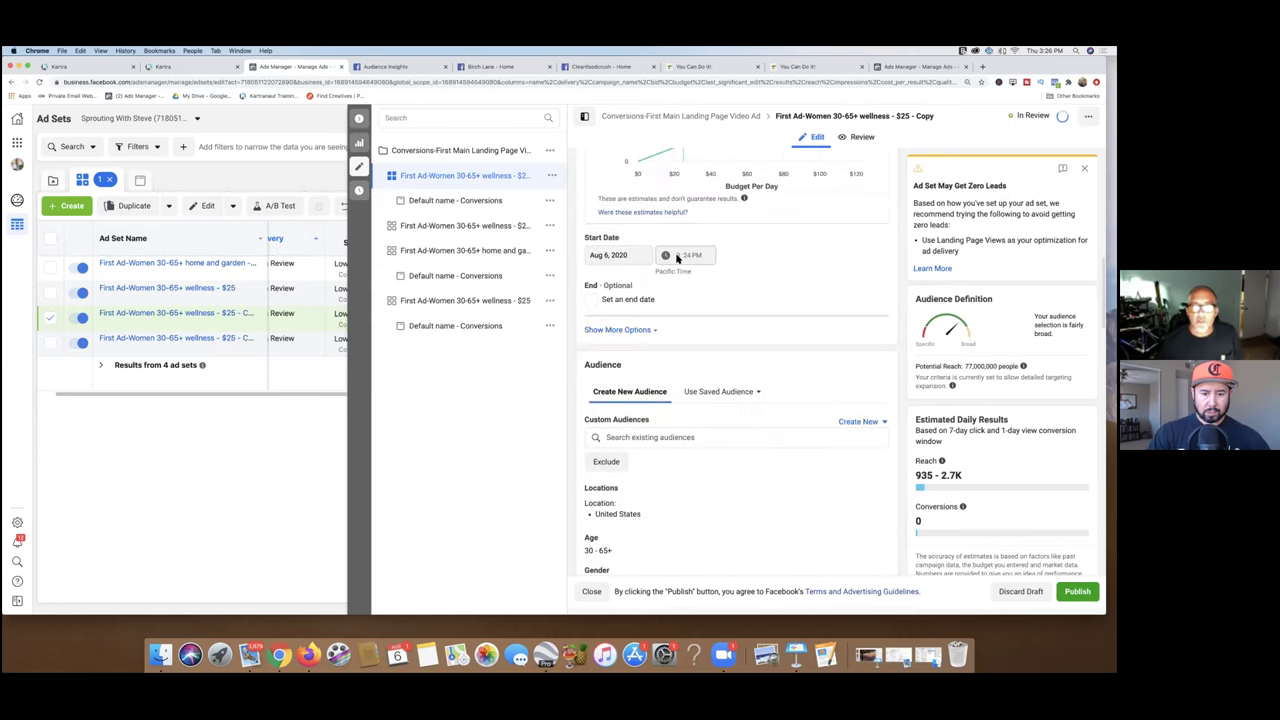
scroll(700, 197, up, 10)
double_click(670, 194)
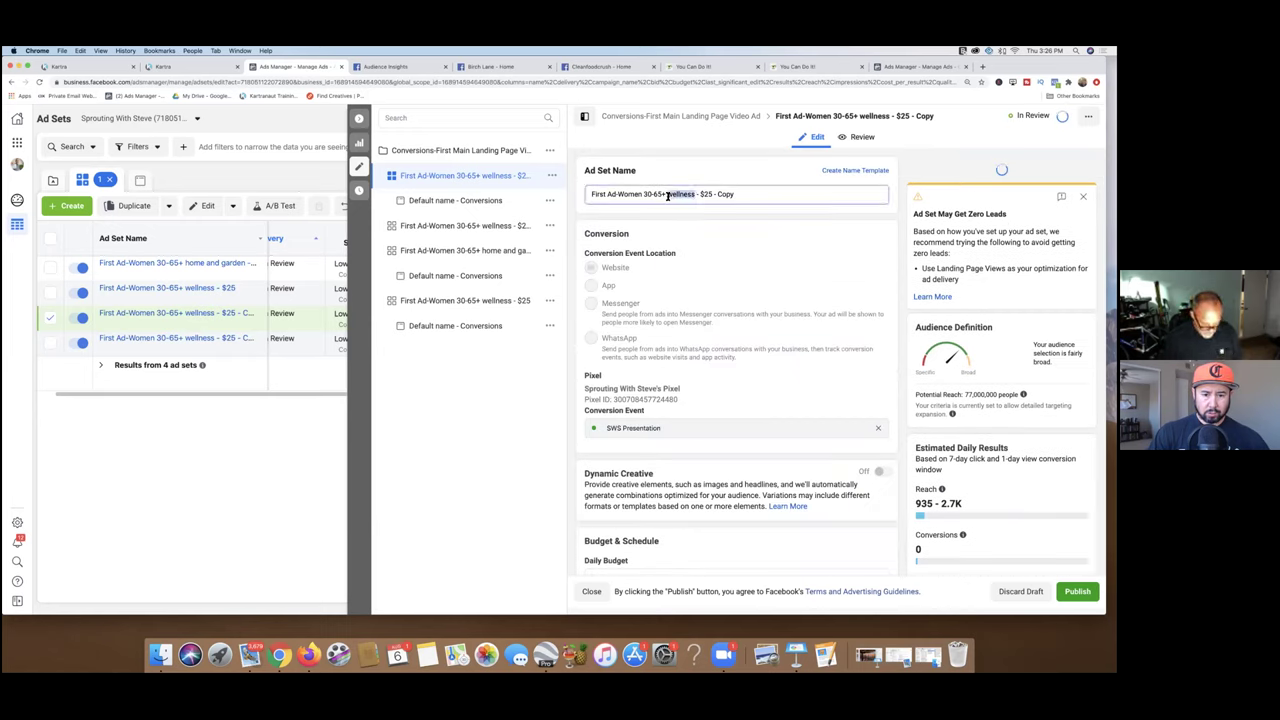
text(raw f)
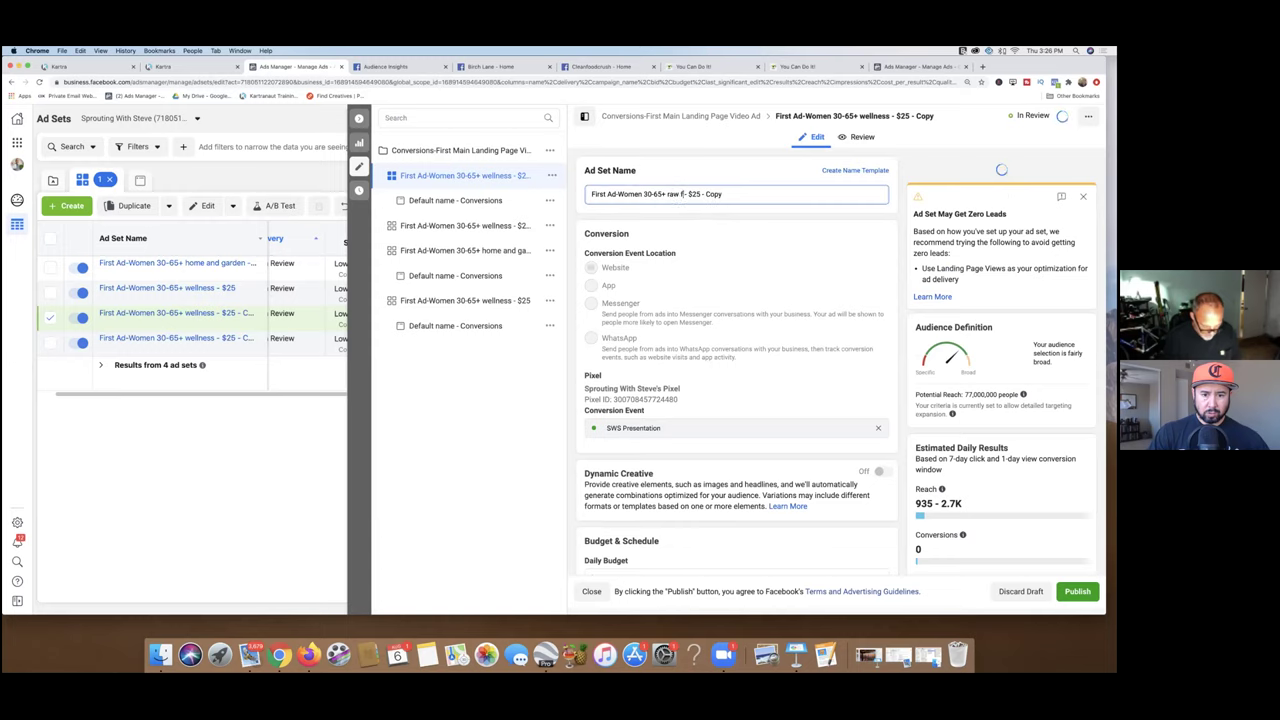
text(oodism)
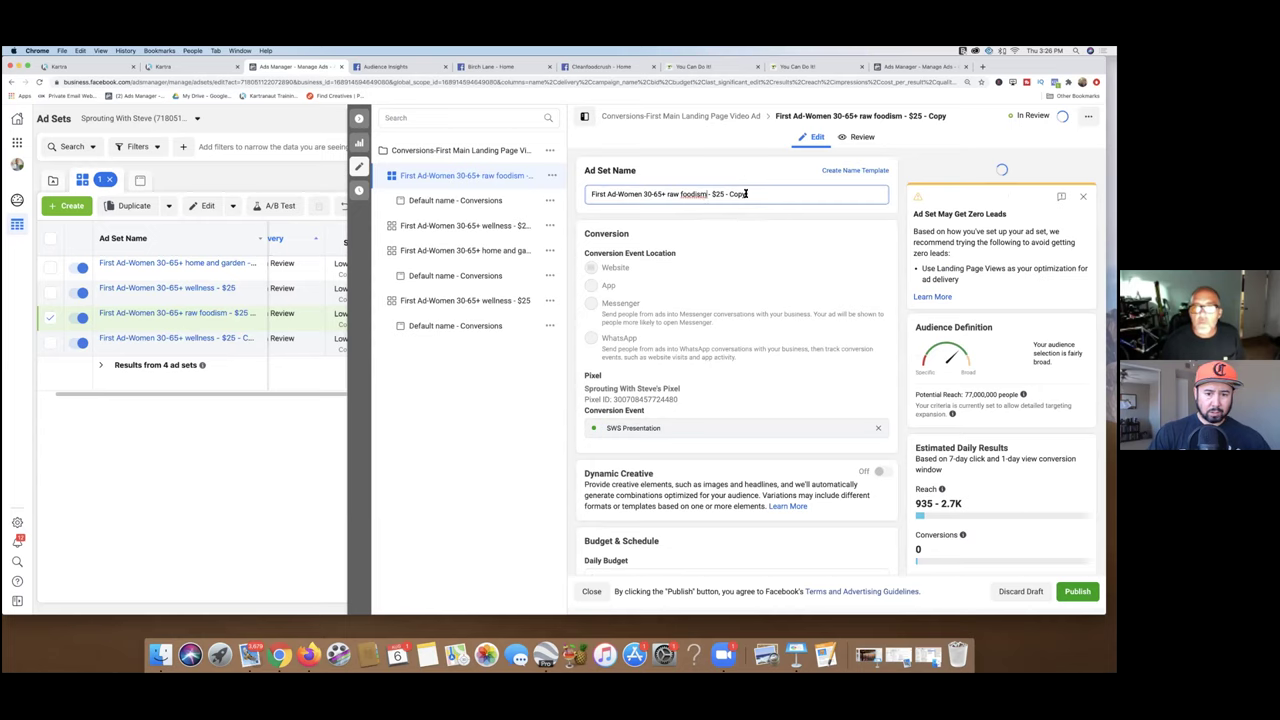
key(BackSpace)
key(BackSpace)
key(BackSpace)
key(BackSpace)
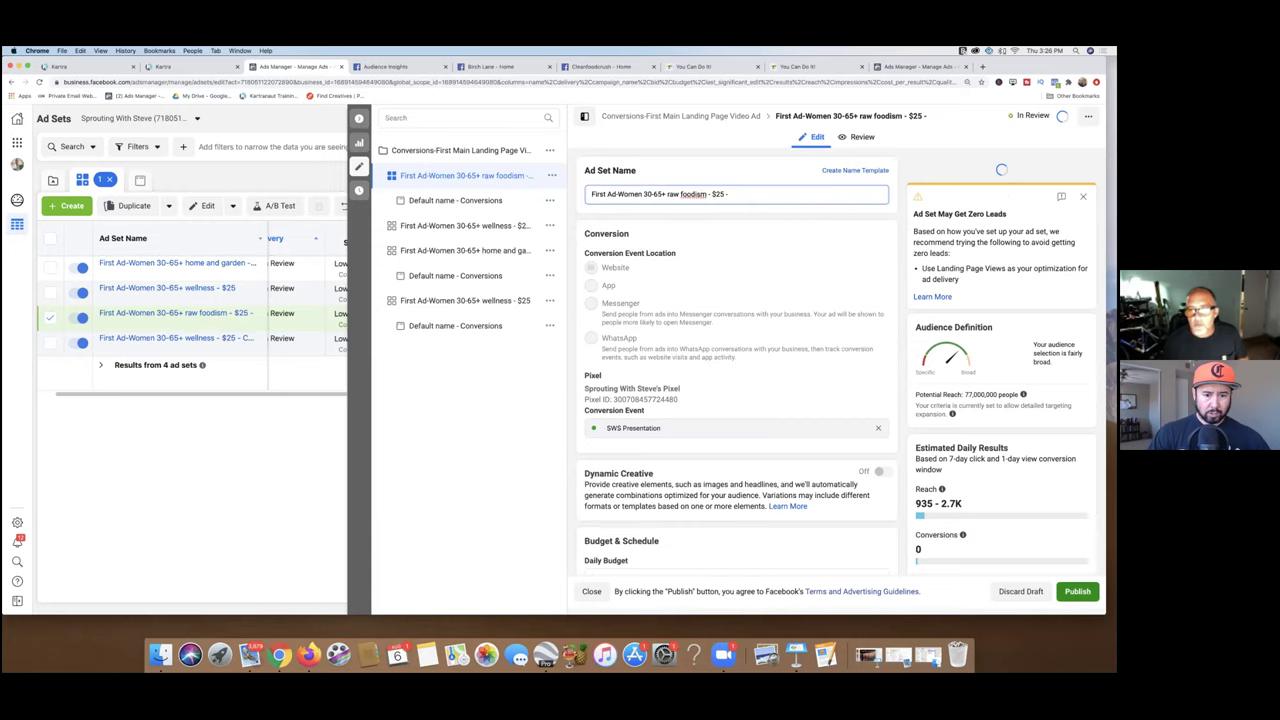
click(1077, 591)
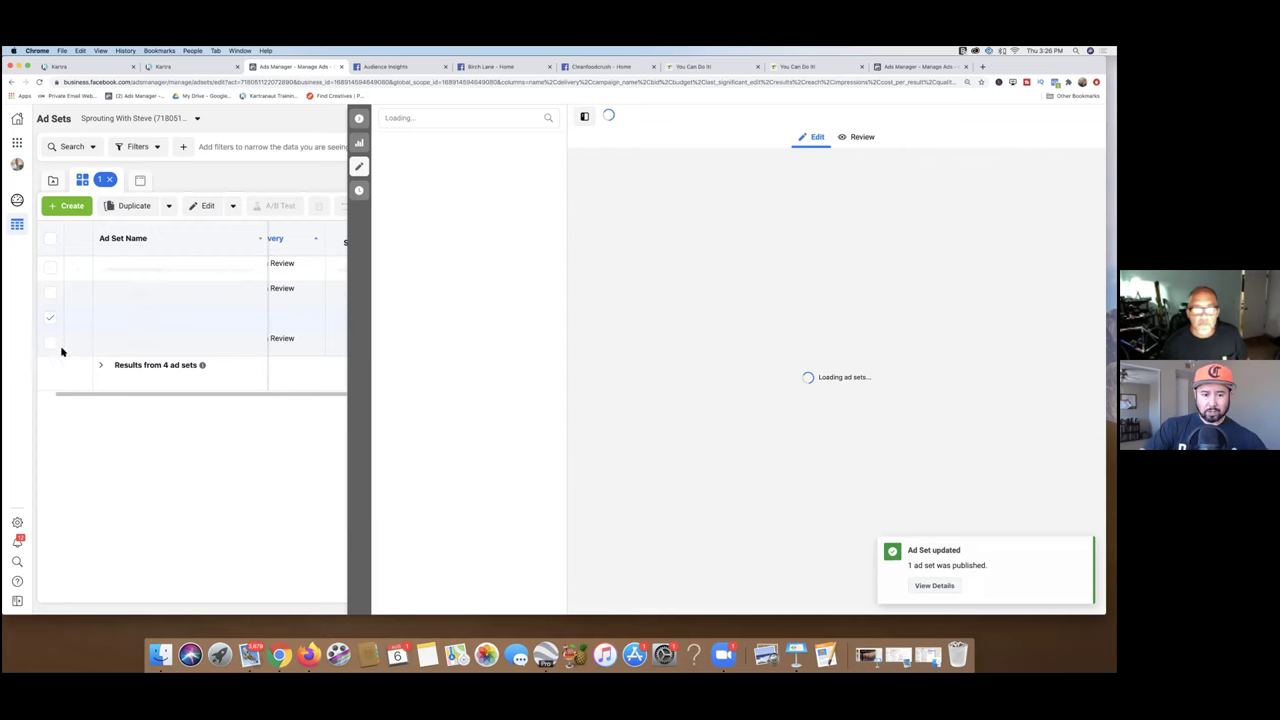
Step: Open the ad set "First Ad-Women 30-65+ wellness - $25" for editing and remove the Wellness (alternative medicine) interest from its detailed targeting
click(51, 268)
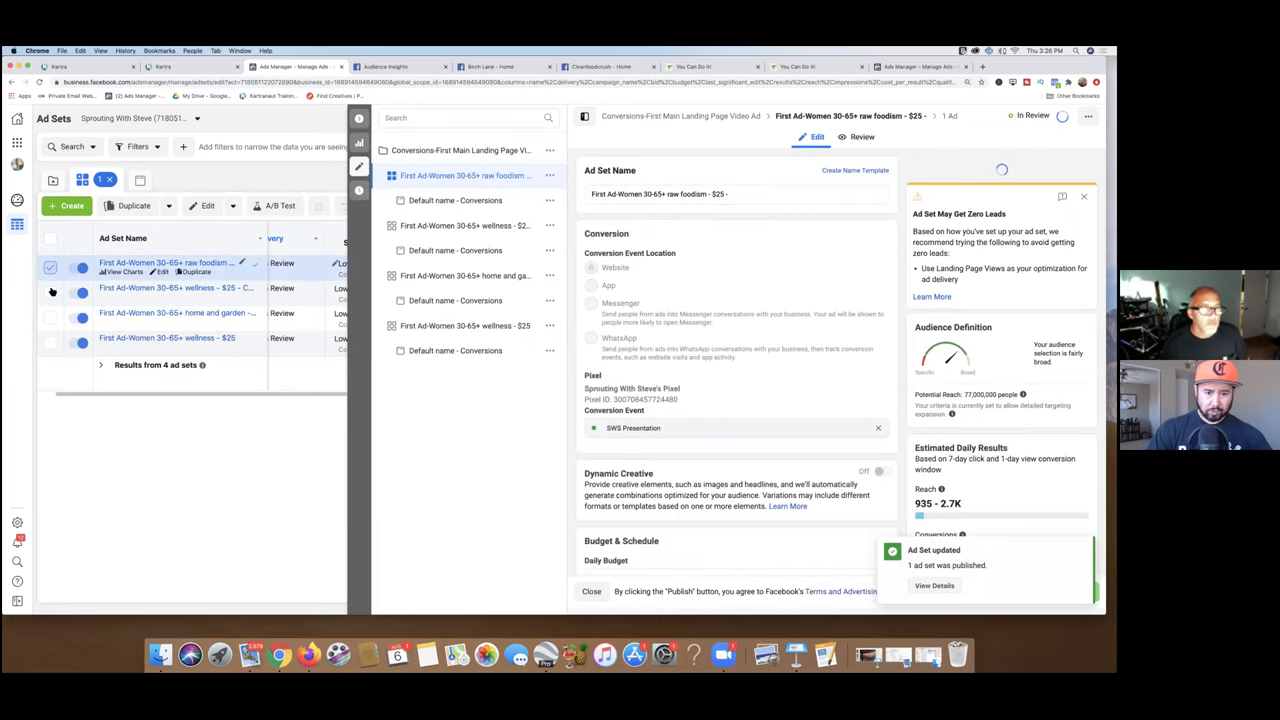
click(160, 348)
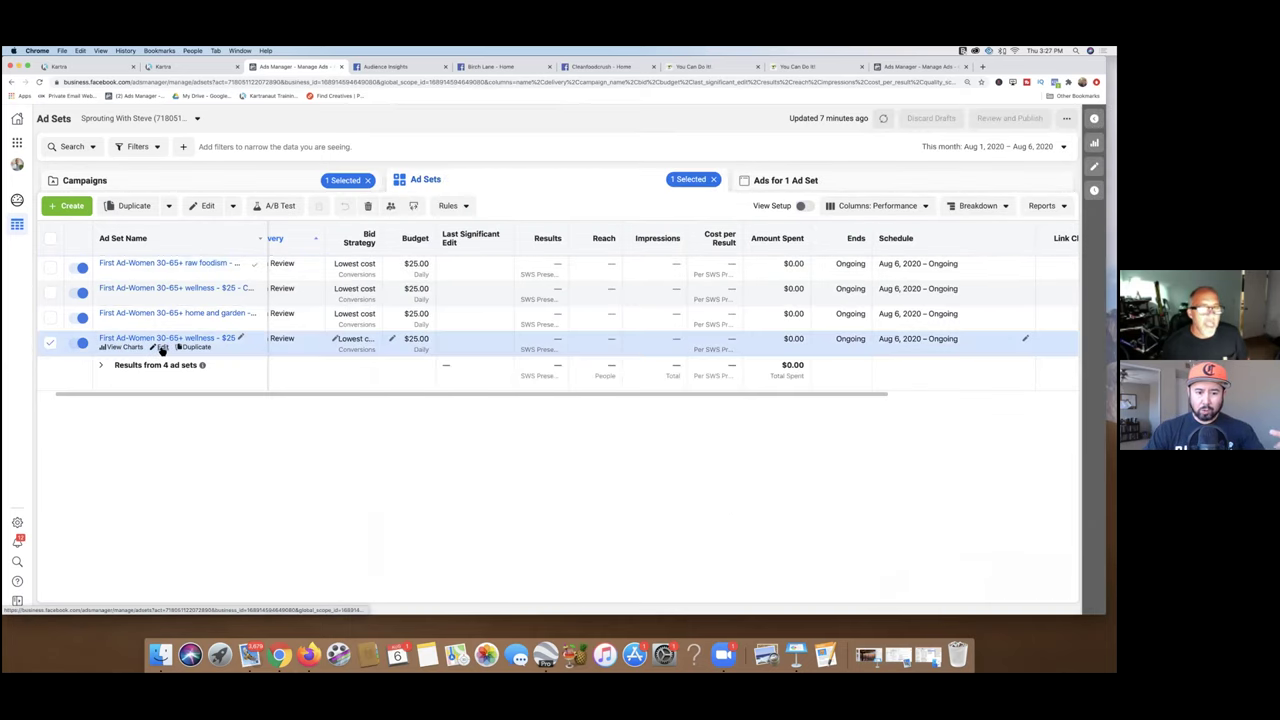
click(160, 347)
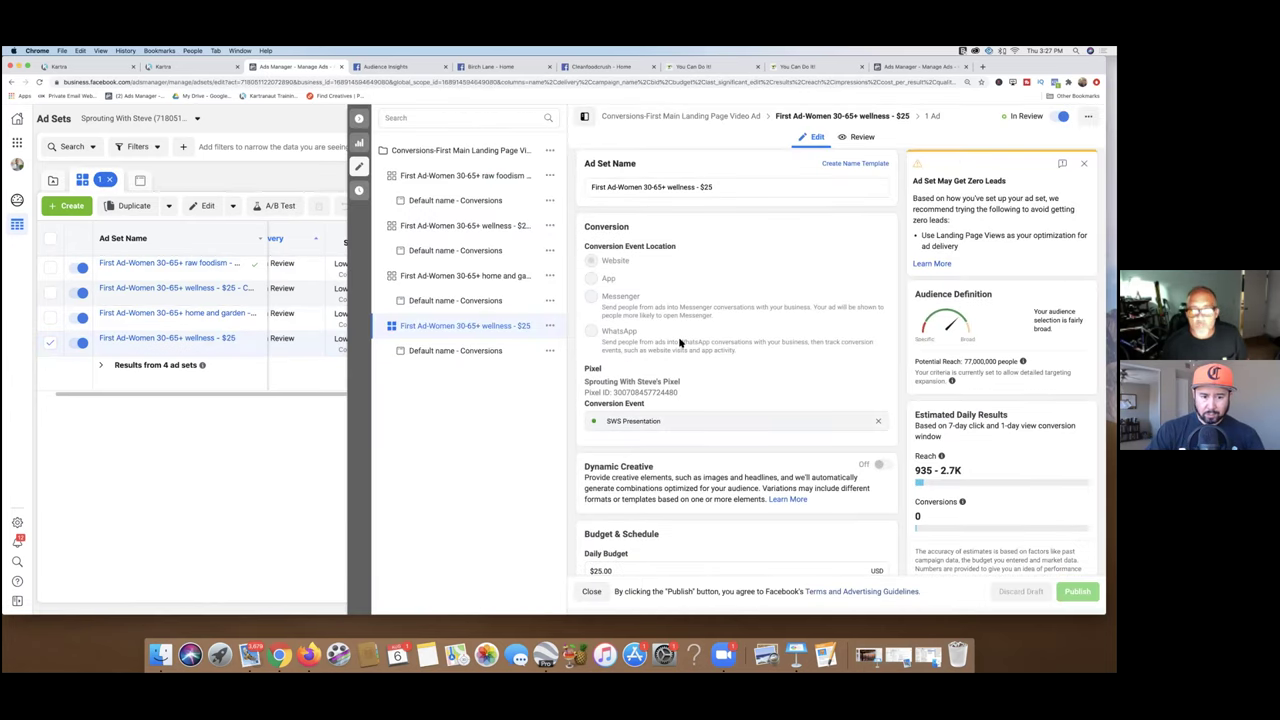
scroll(679, 343, down, 2)
scroll(679, 343, down, 4)
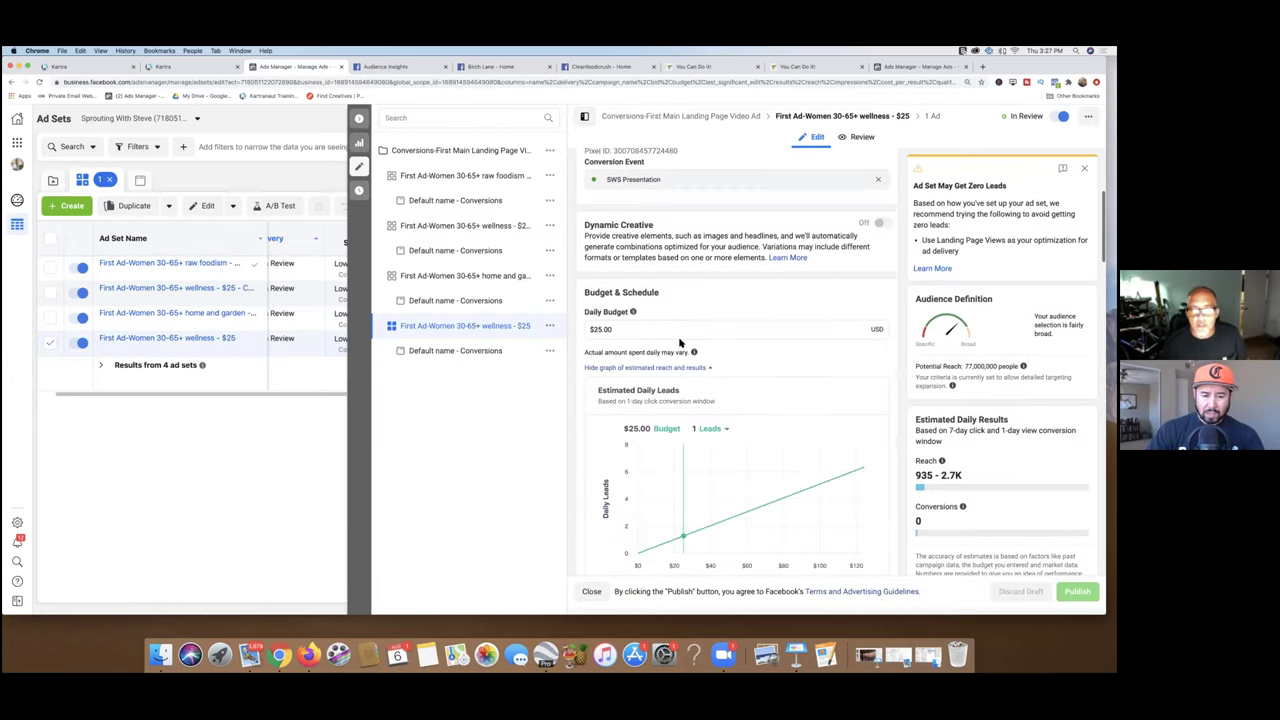
scroll(690, 400, down, 10)
scroll(730, 485, down, 3)
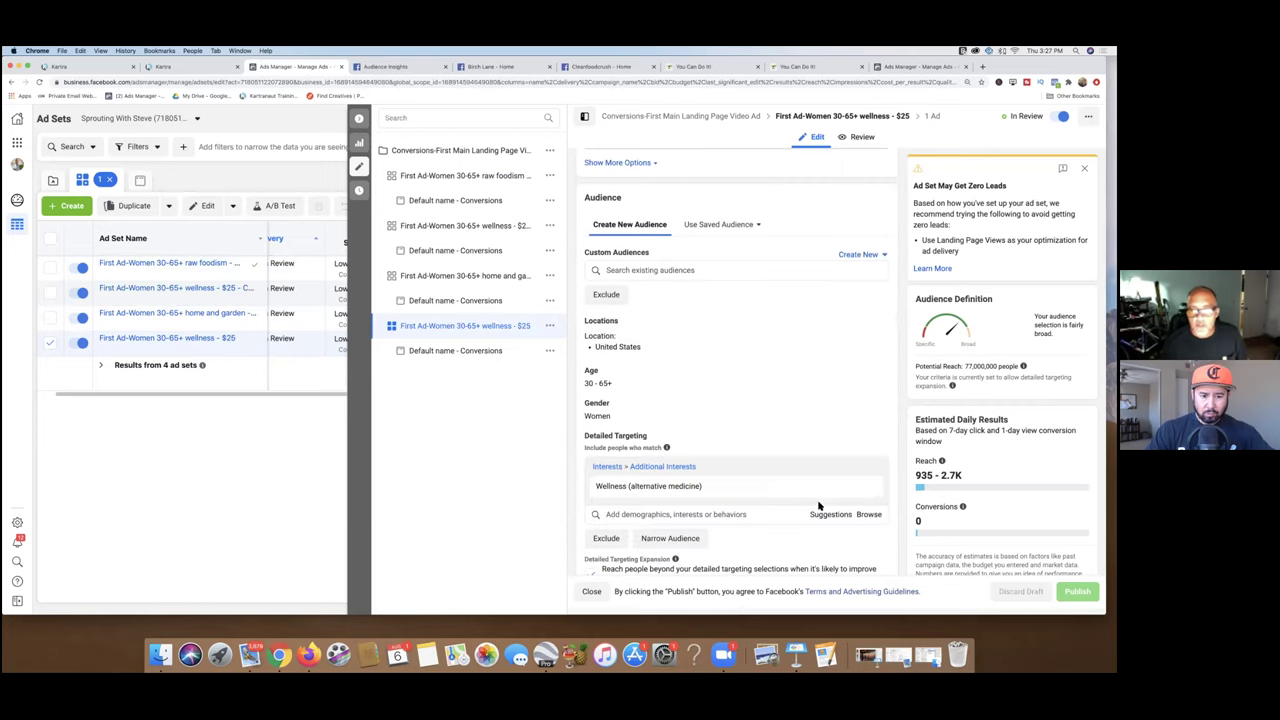
click(869, 490)
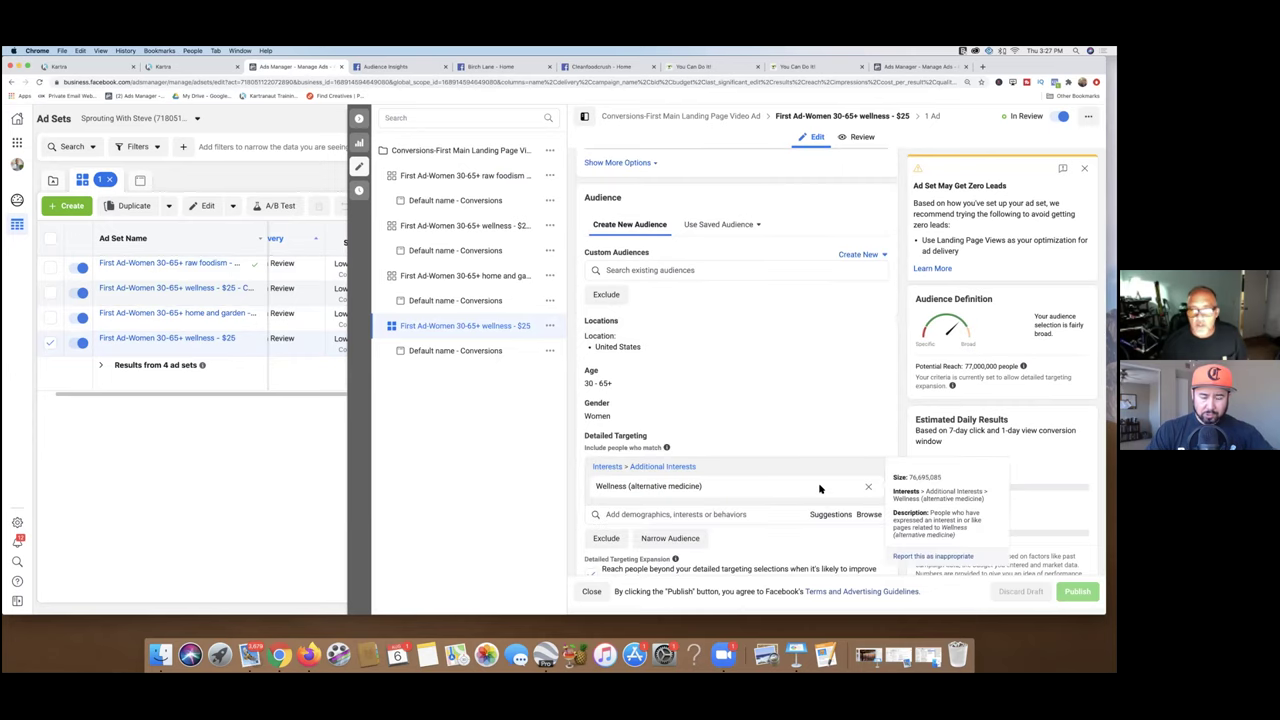
Step: Search the detailed targeting for "immune" interests, including "immune boost" and "immune boosting", and clear the search text
click(638, 467)
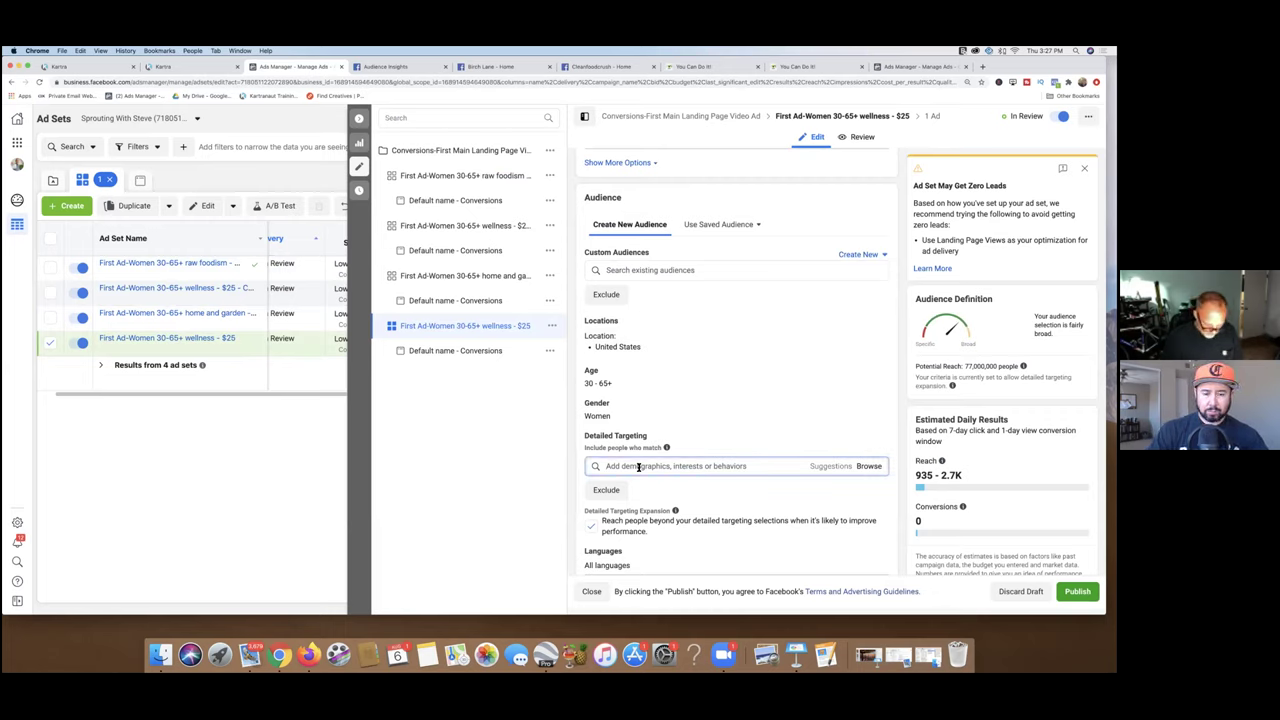
text(immune sus)
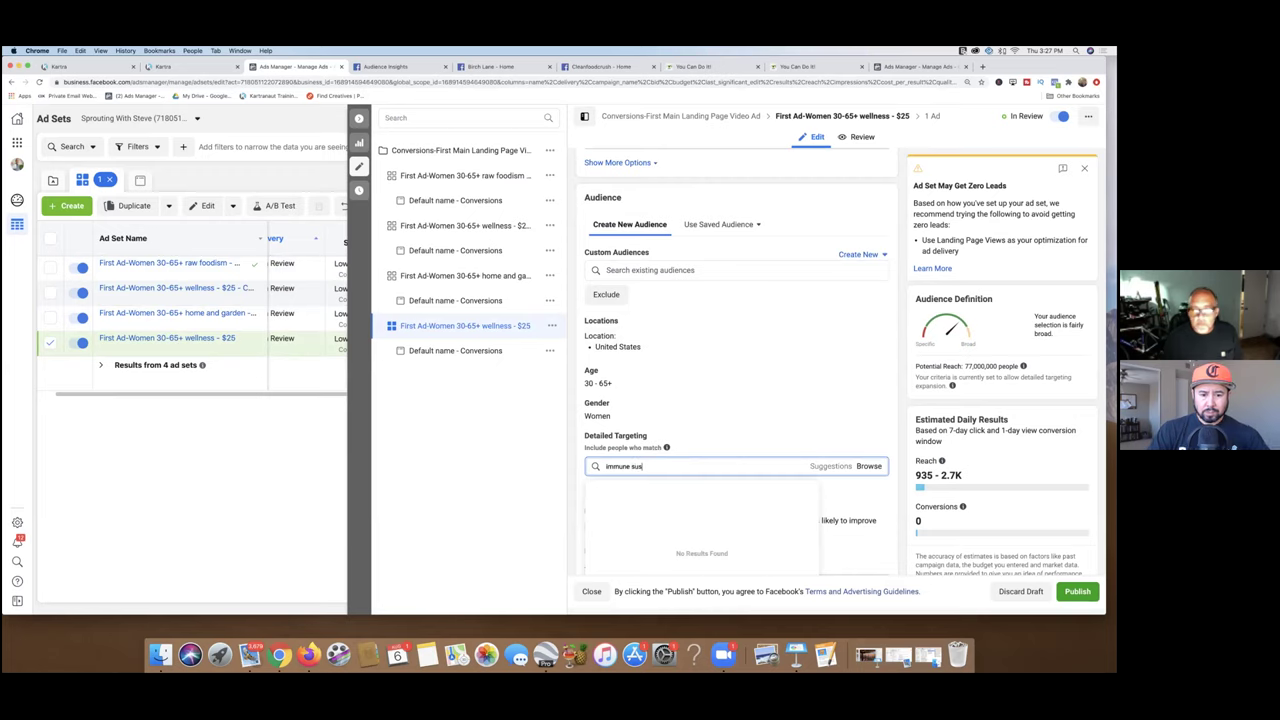
key(BackSpace)
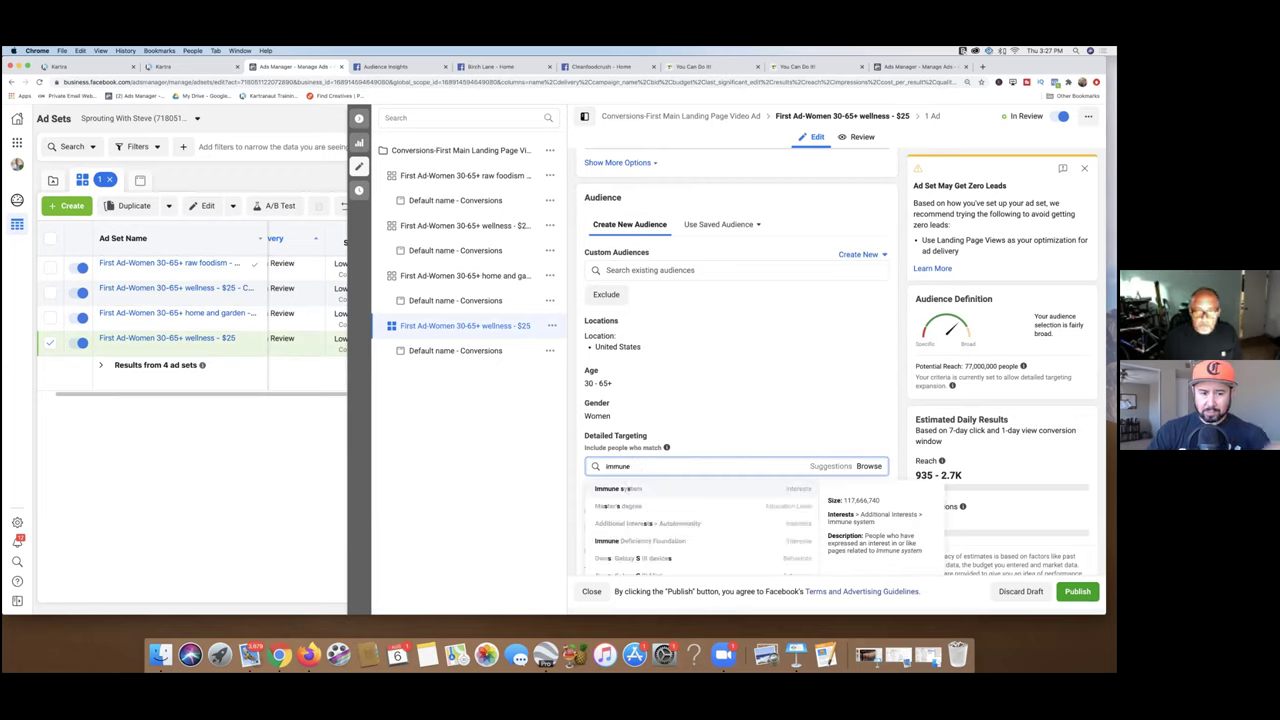
text(boos)
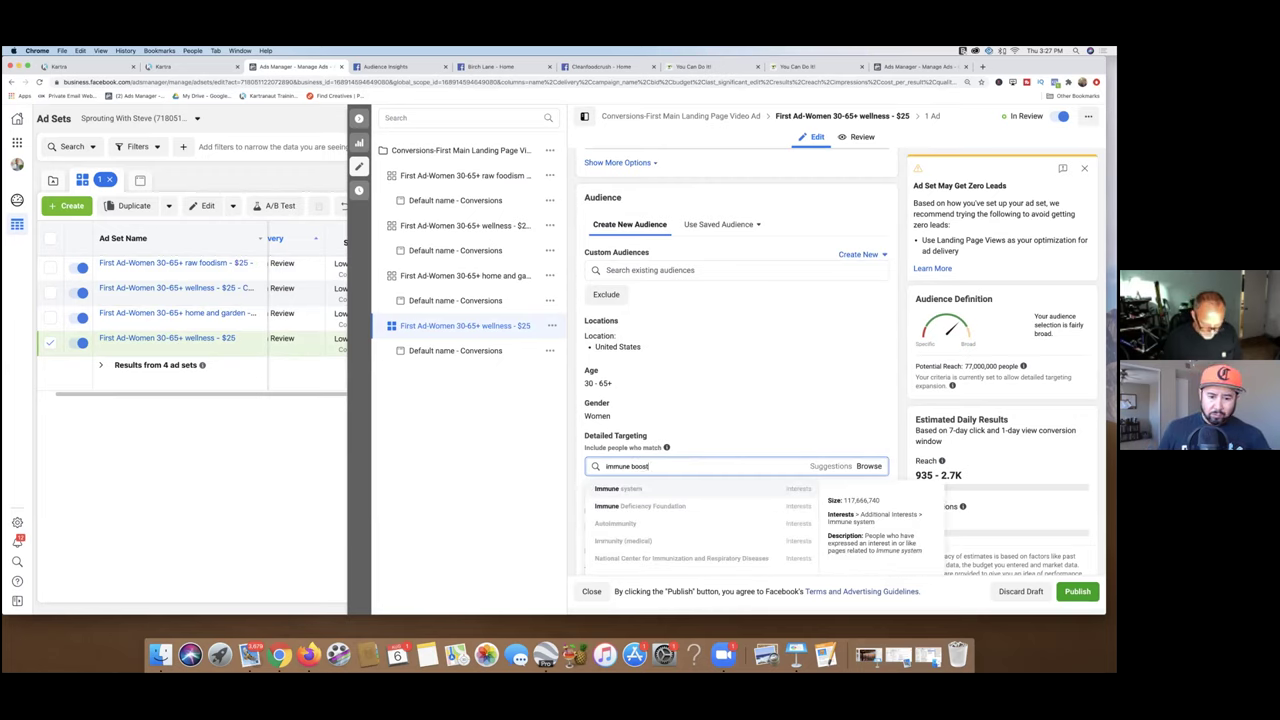
text(t)
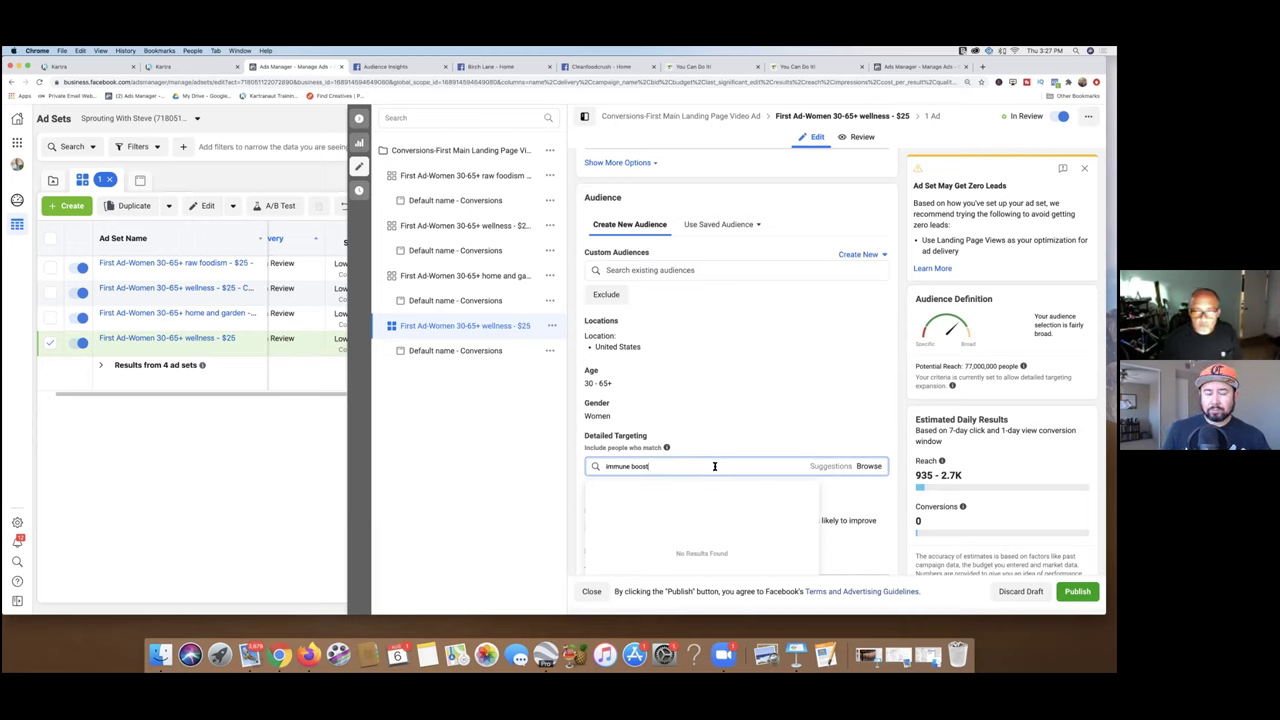
text(ing)
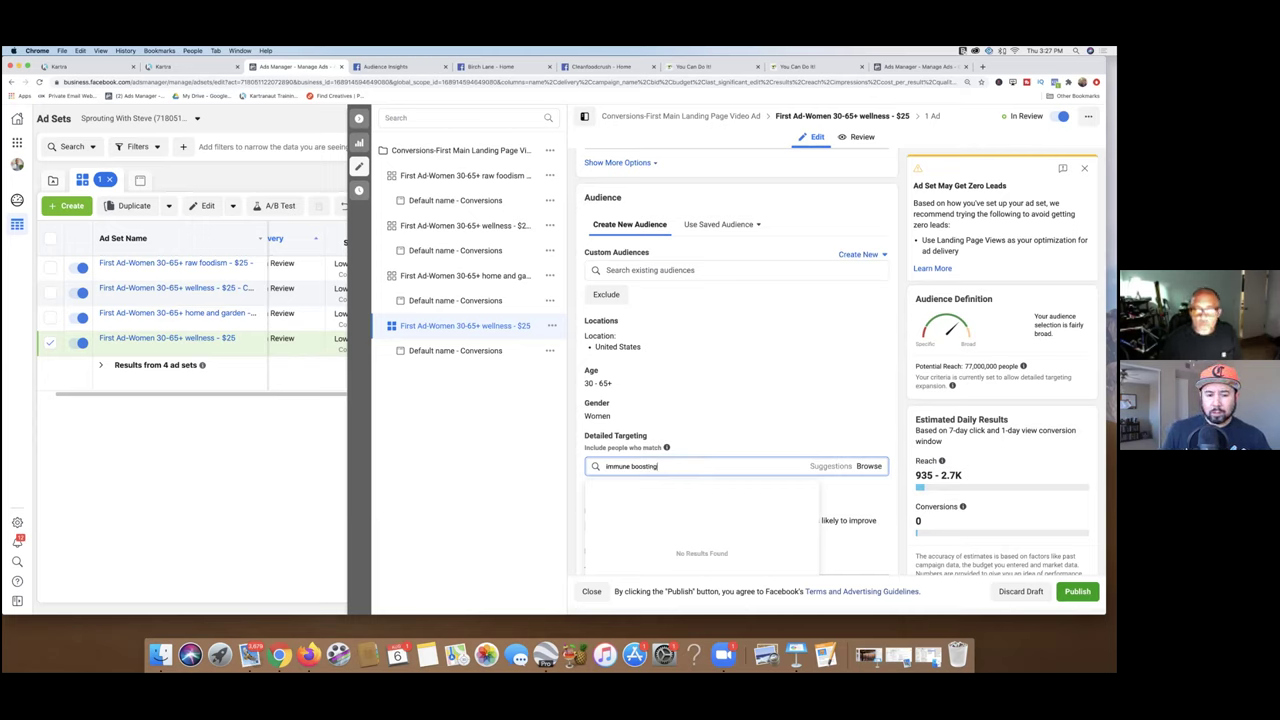
key(BackSpace)
key(BackSpace)
key(BackSpace)
key(BackSpace)
key(BackSpace)
key(BackSpace)
key(BackSpace)
key(BackSpace)
key(BackSpace)
key(BackSpace)
key(BackSpace)
key(BackSpace)
key(BackSpace)
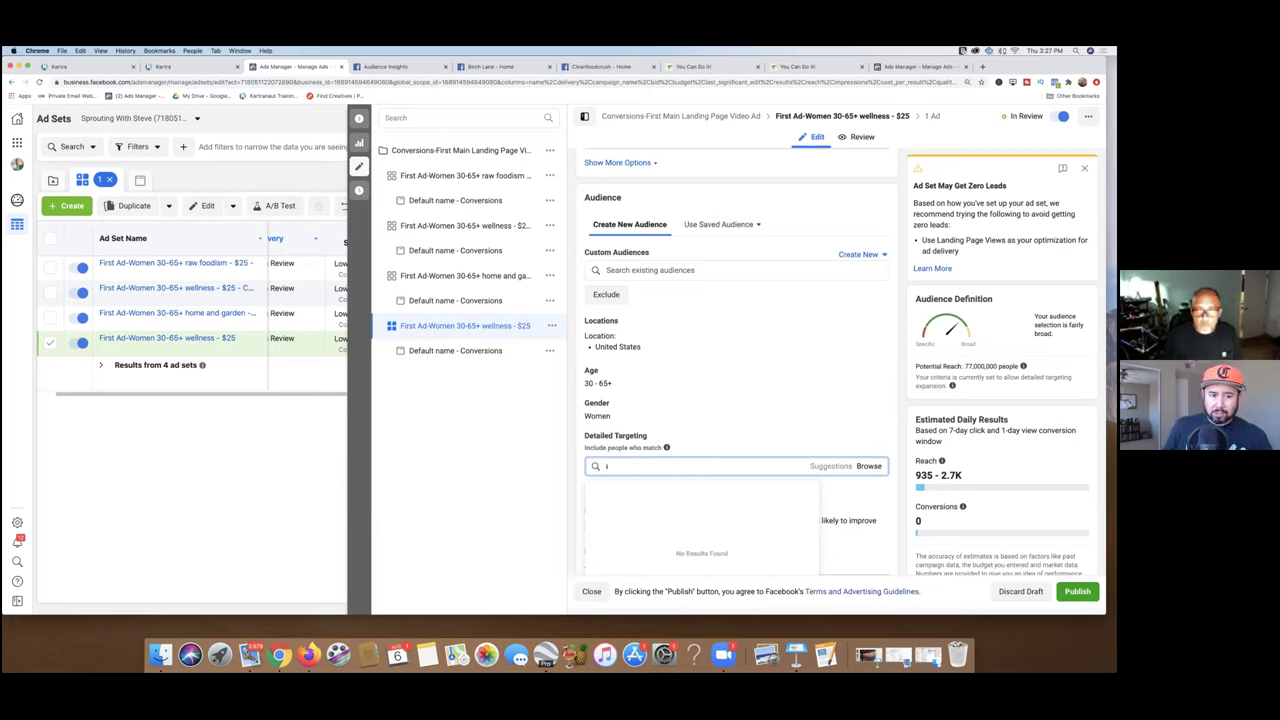
Step: Search the detailed targeting interests for "indoor gardening", then retry with "indoor" and "indoor garden"
text(n)
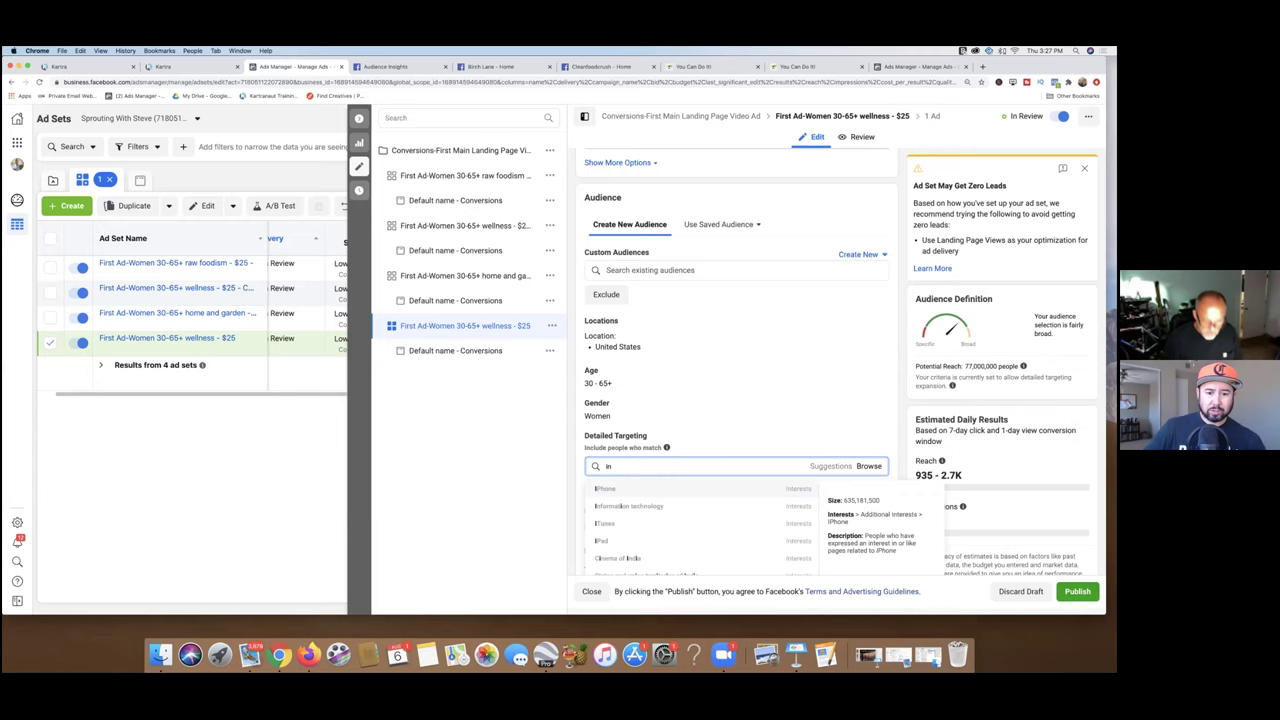
text(door gardening)
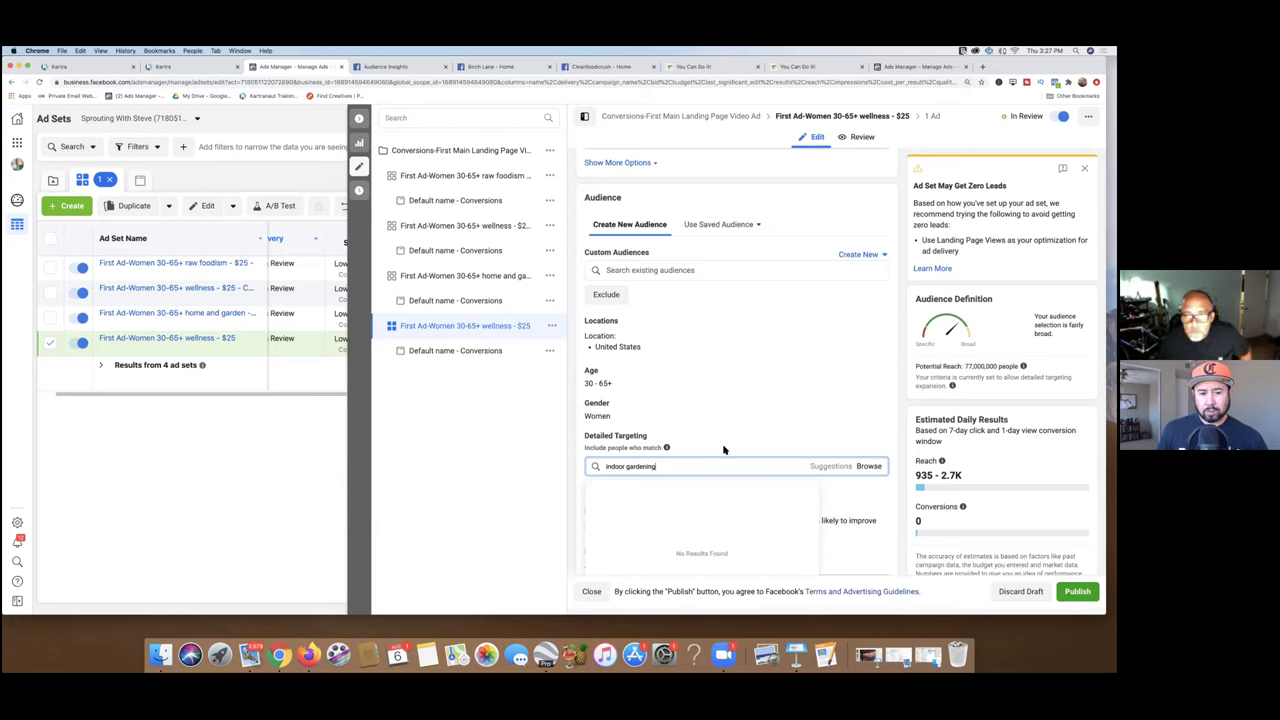
scroll(723, 445, down, 2)
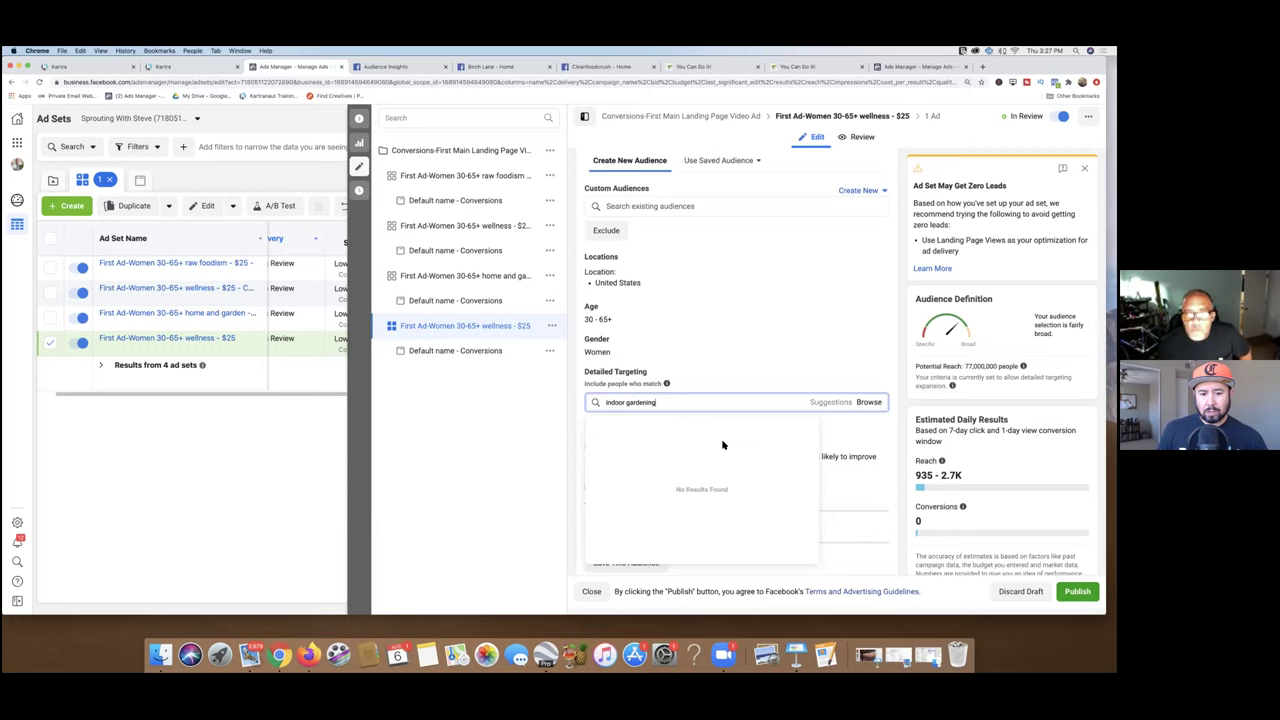
click(715, 386)
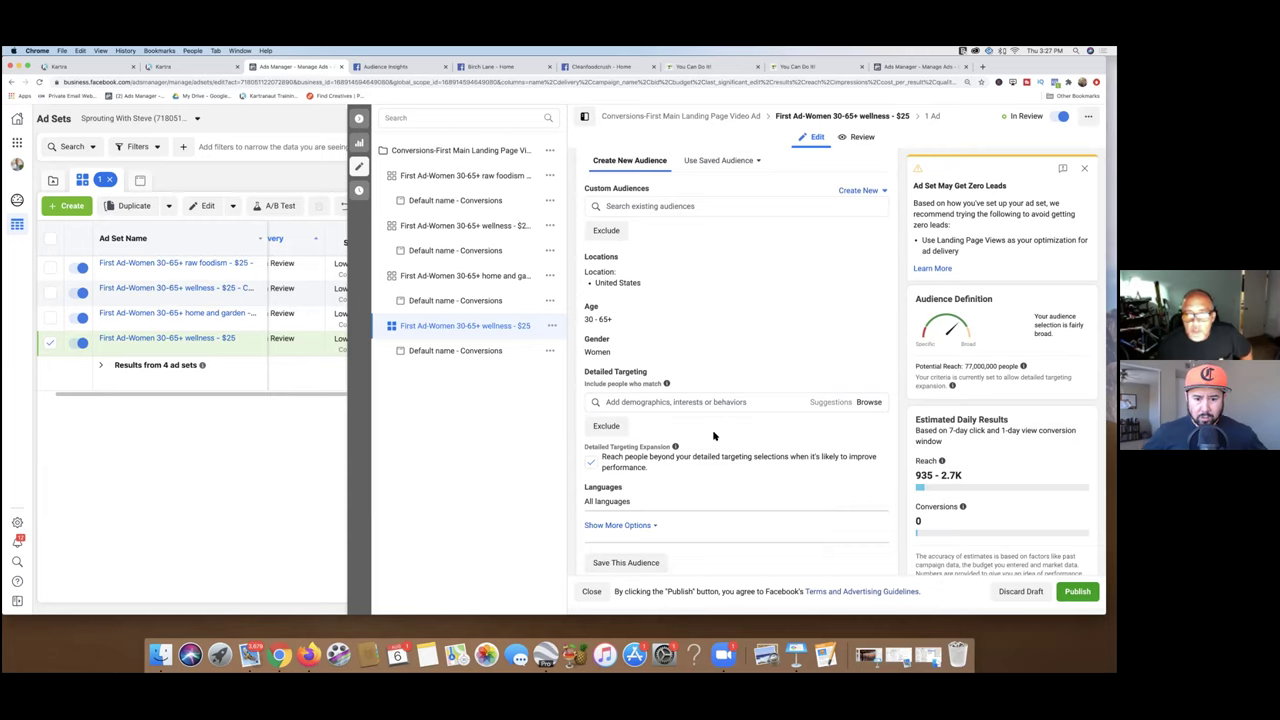
scroll(714, 436, down, 2)
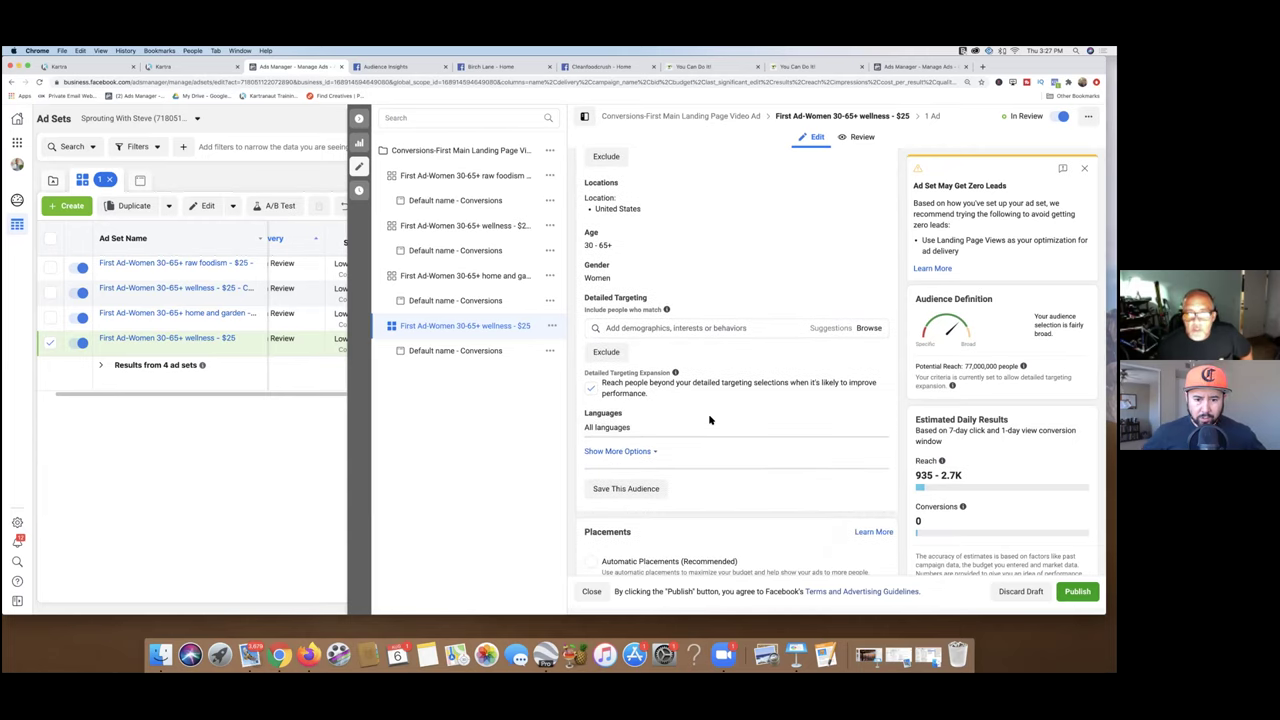
click(680, 335)
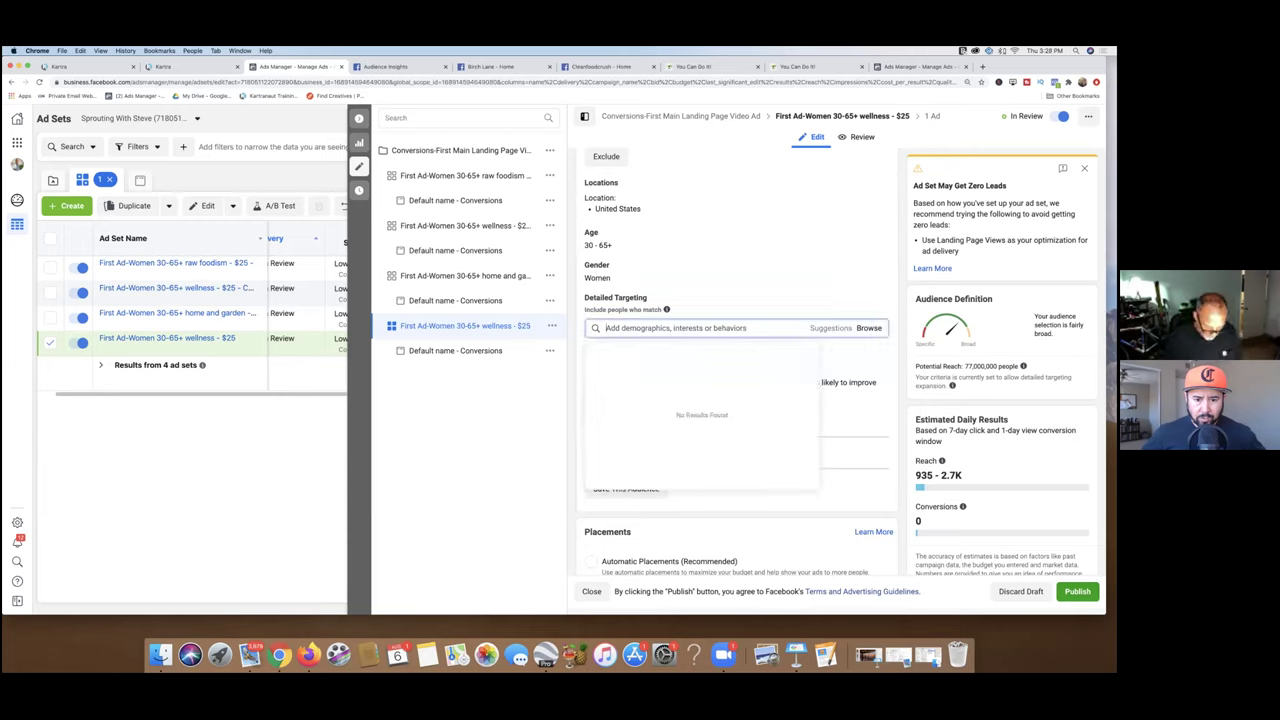
text(indoor)
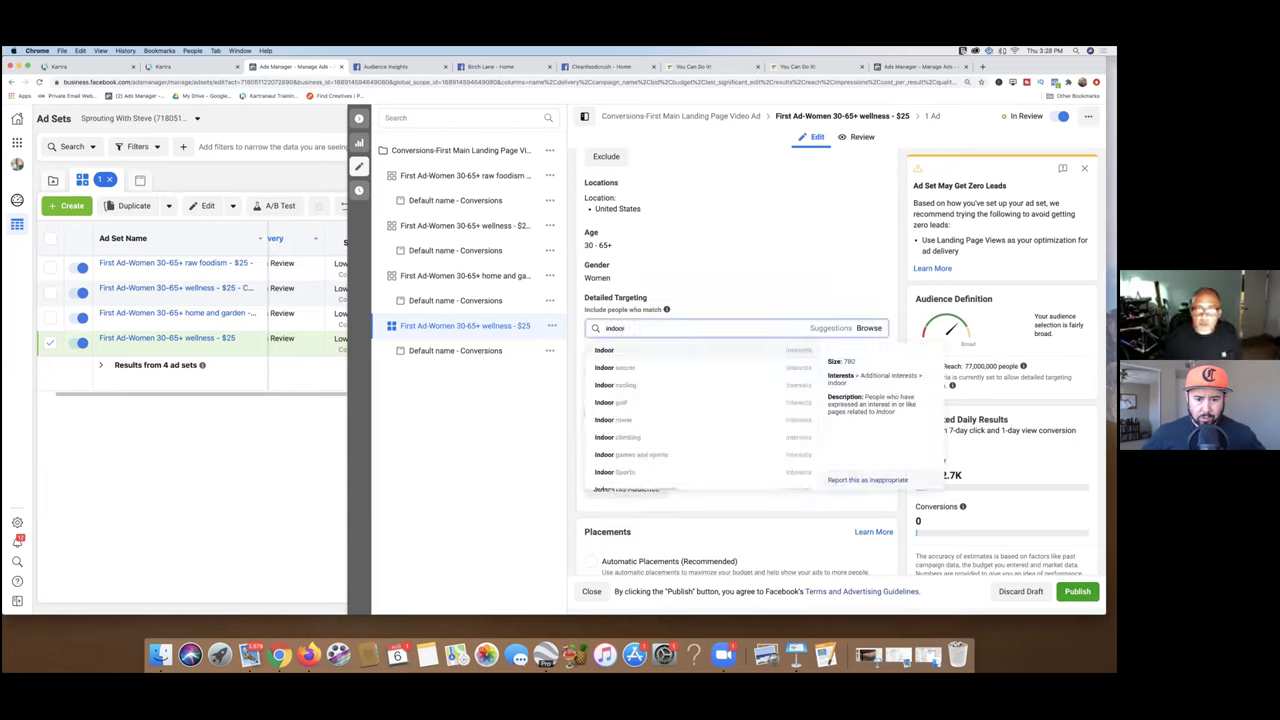
text( gardening)
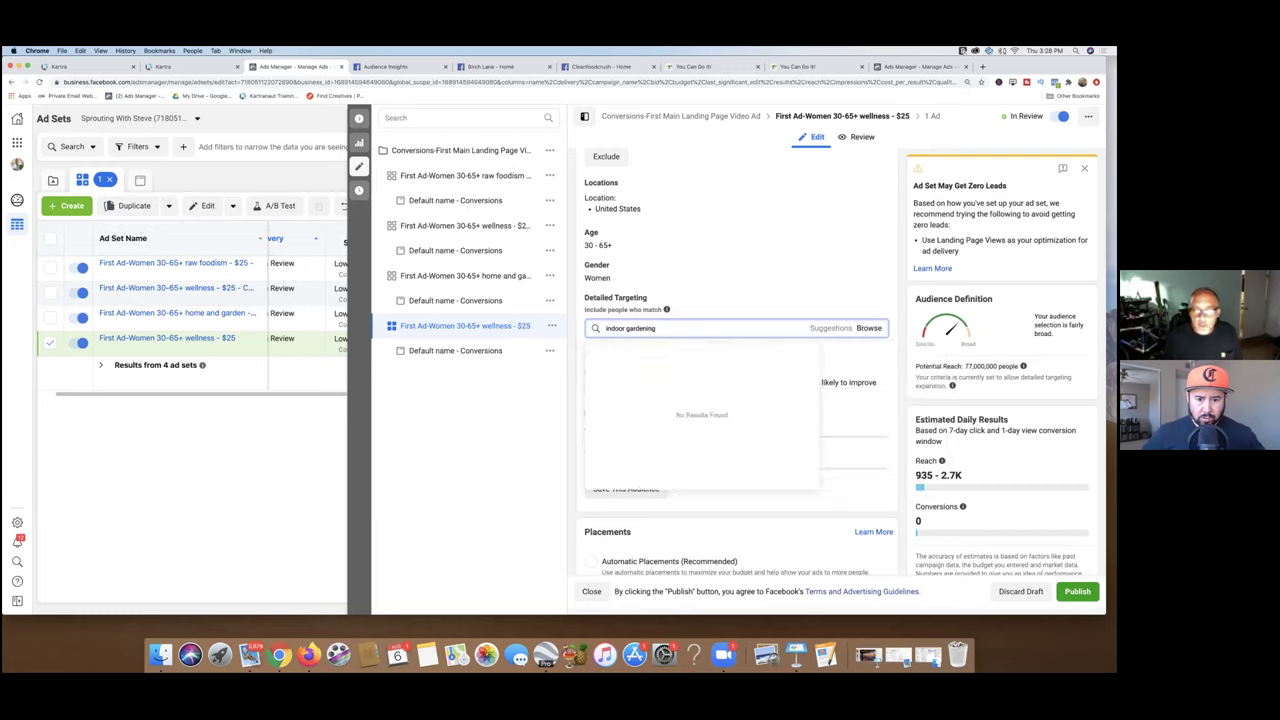
key(BackSpace)
key(BackSpace)
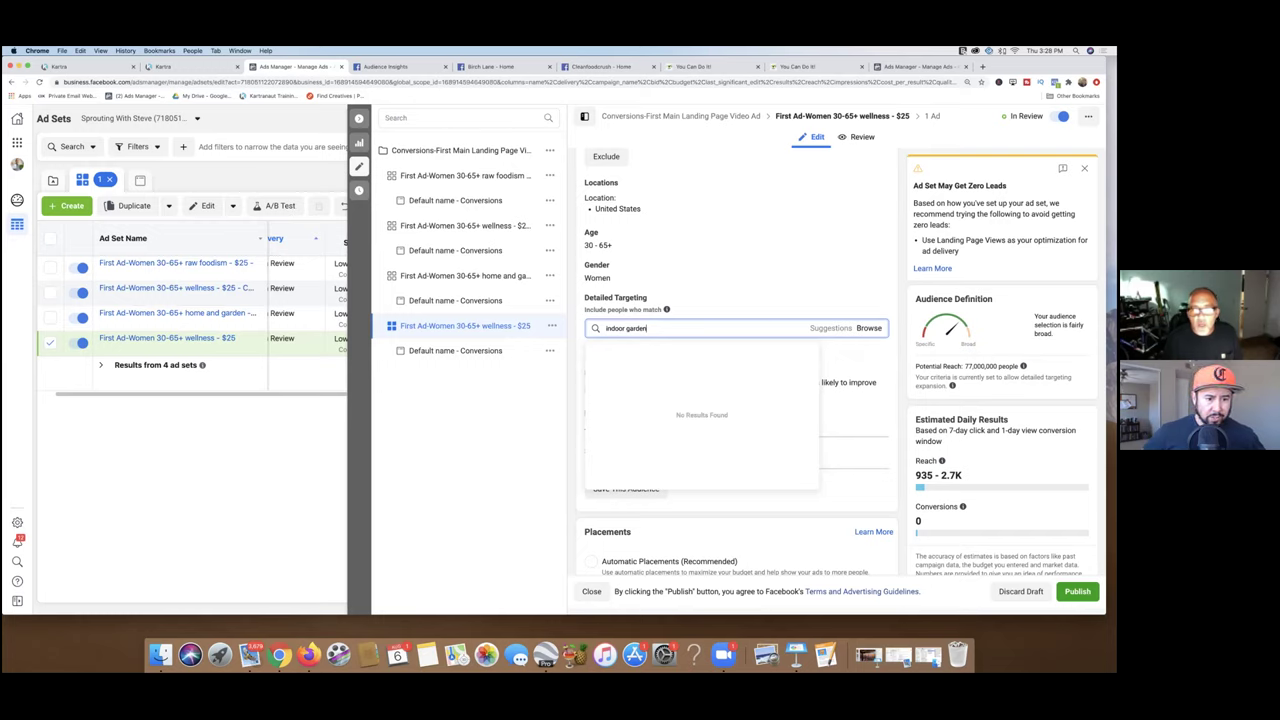
Step: Search the detailed targeting for "gardening" instead and add the Gardening entry of type Interests
key(BackSpace)
key(BackSpace)
key(BackSpace)
key(BackSpace)
key(BackSpace)
key(BackSpace)
key(BackSpace)
key(BackSpace)
key(BackSpace)
key(BackSpace)
key(BackSpace)
key(BackSpace)
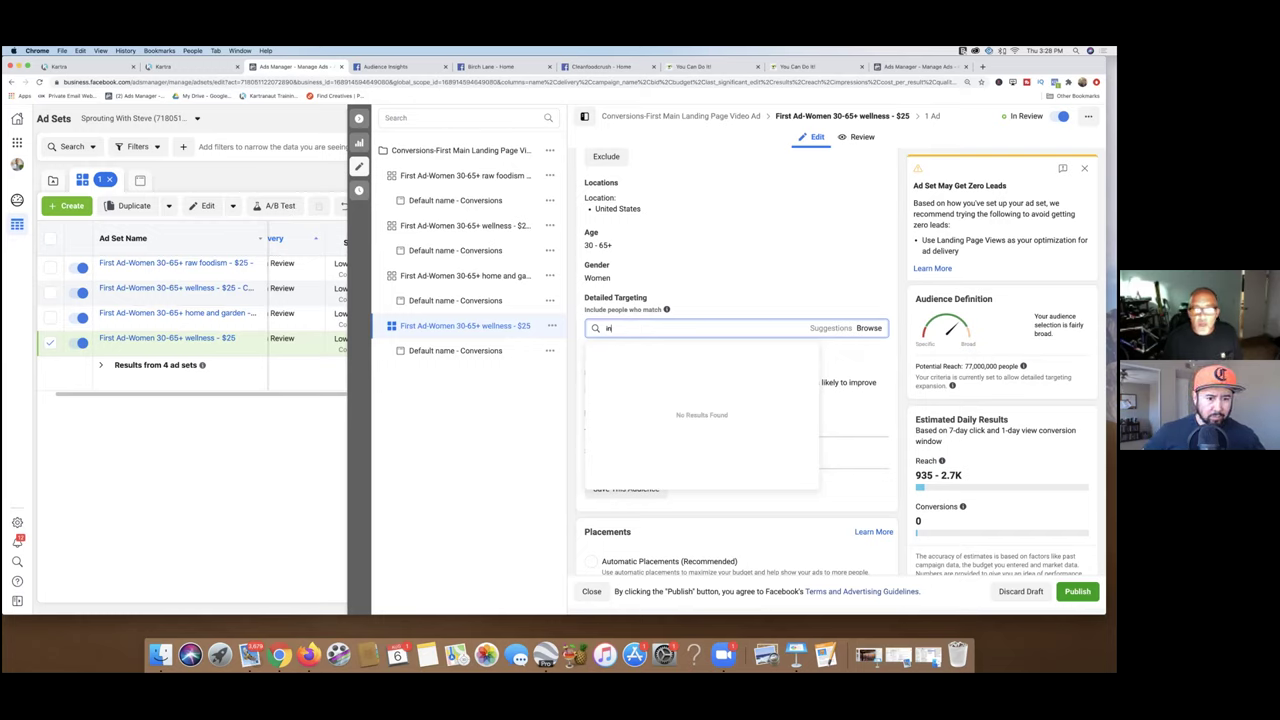
text(gardening)
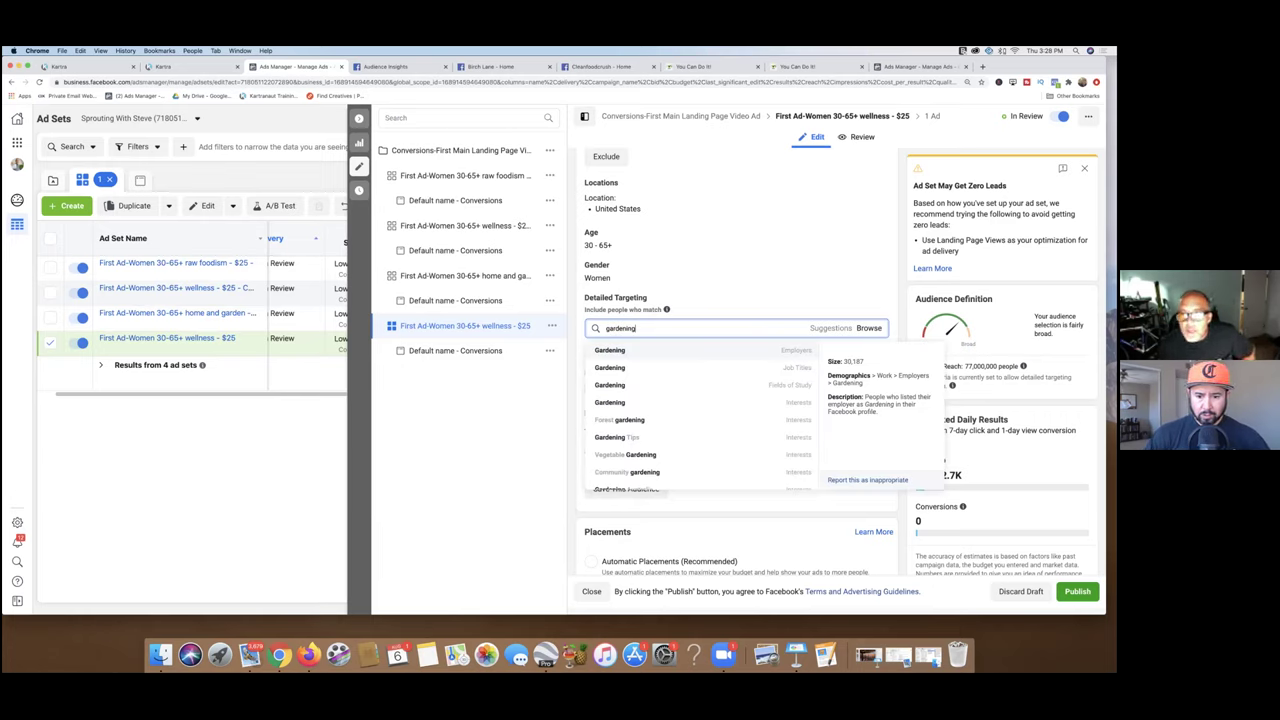
click(625, 403)
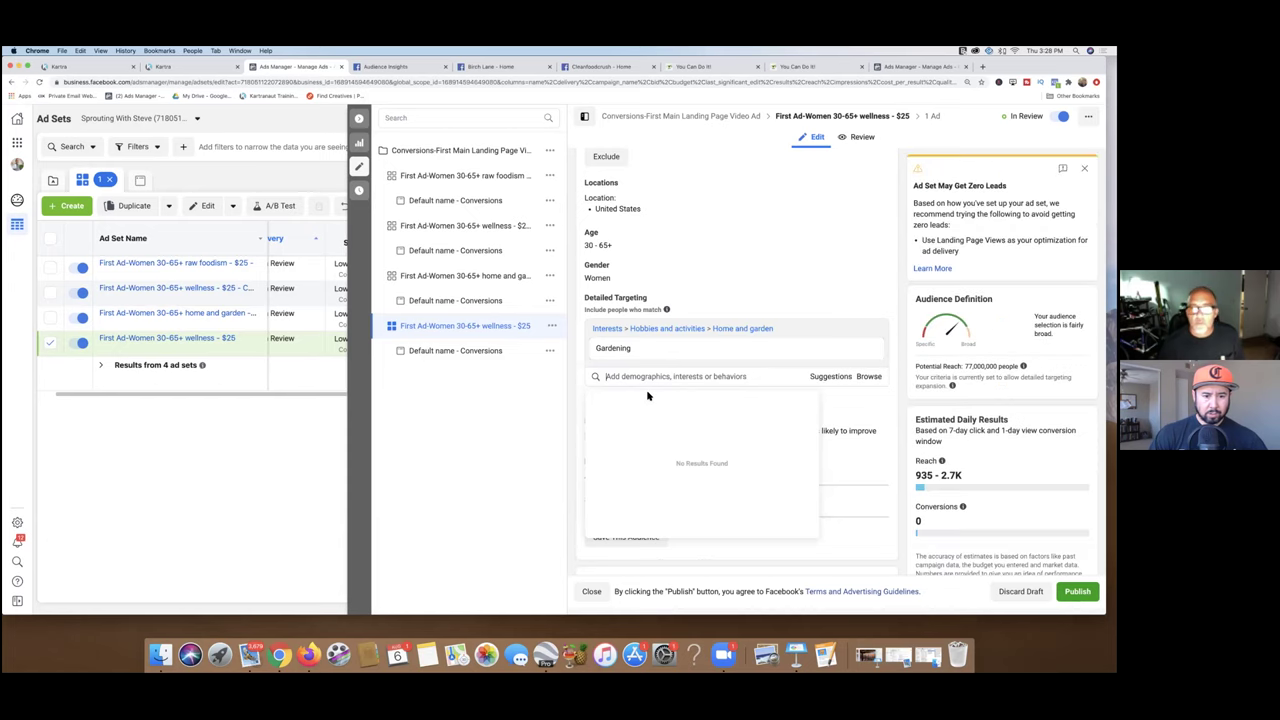
Step: Rename the ad set "First Ad-Women 30-65+ gardening - $25" and publish it
scroll(650, 393, up, 5)
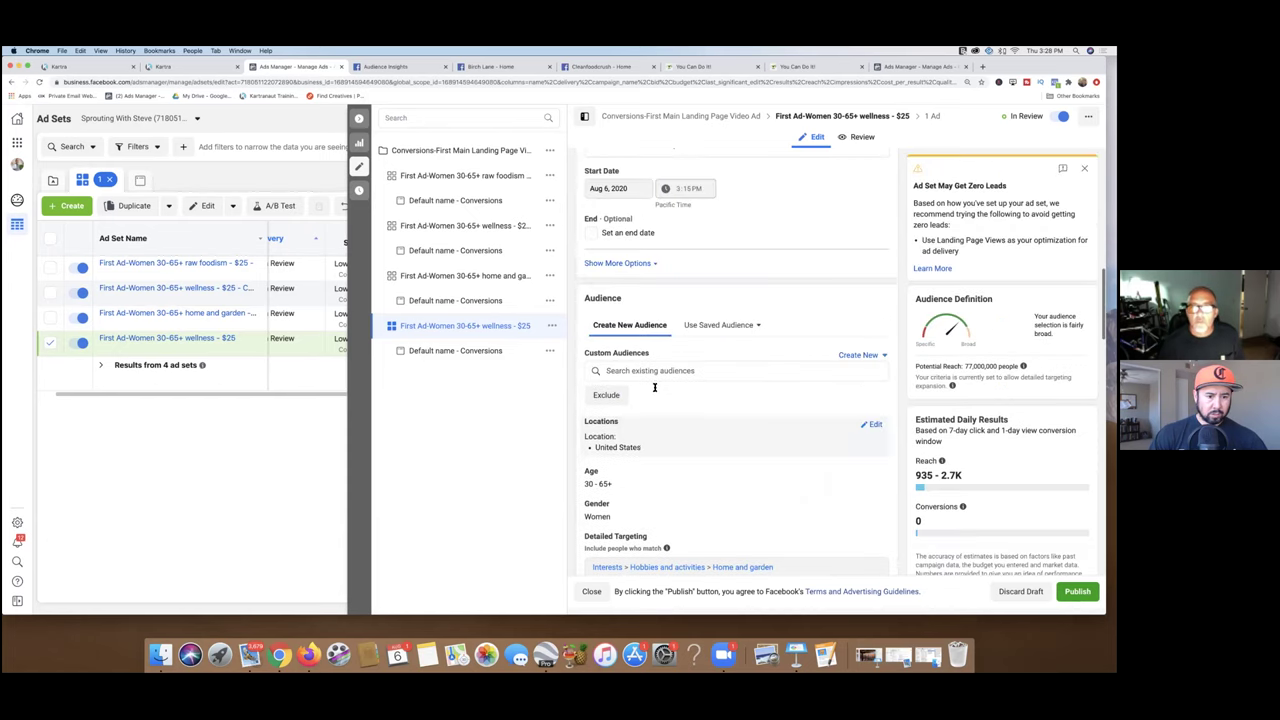
scroll(668, 235, up, 5)
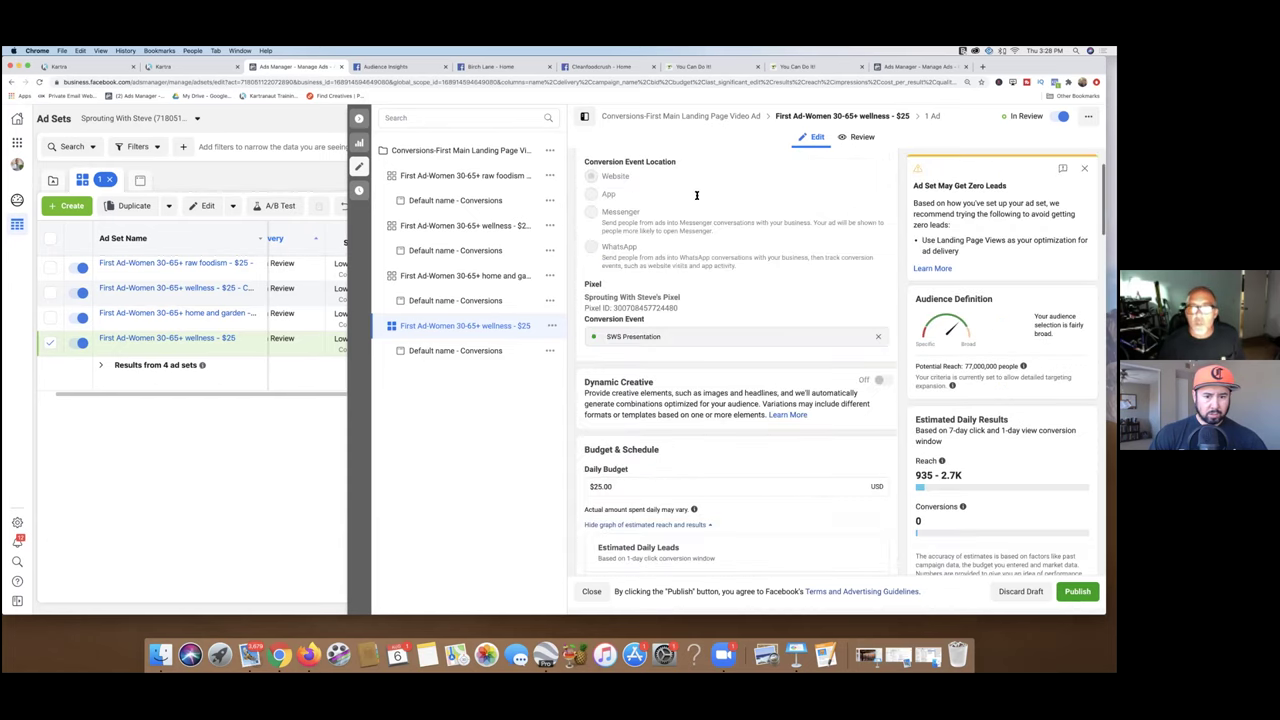
scroll(693, 195, up, 2)
double_click(669, 195)
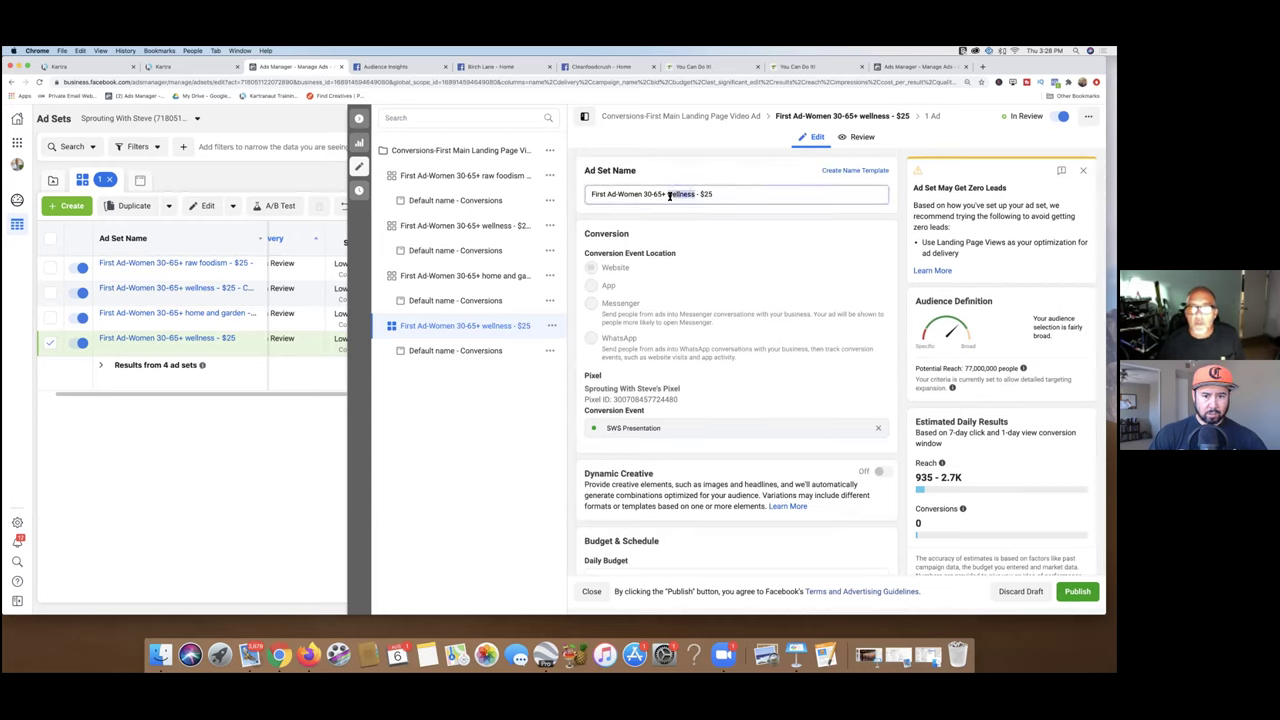
text(garden)
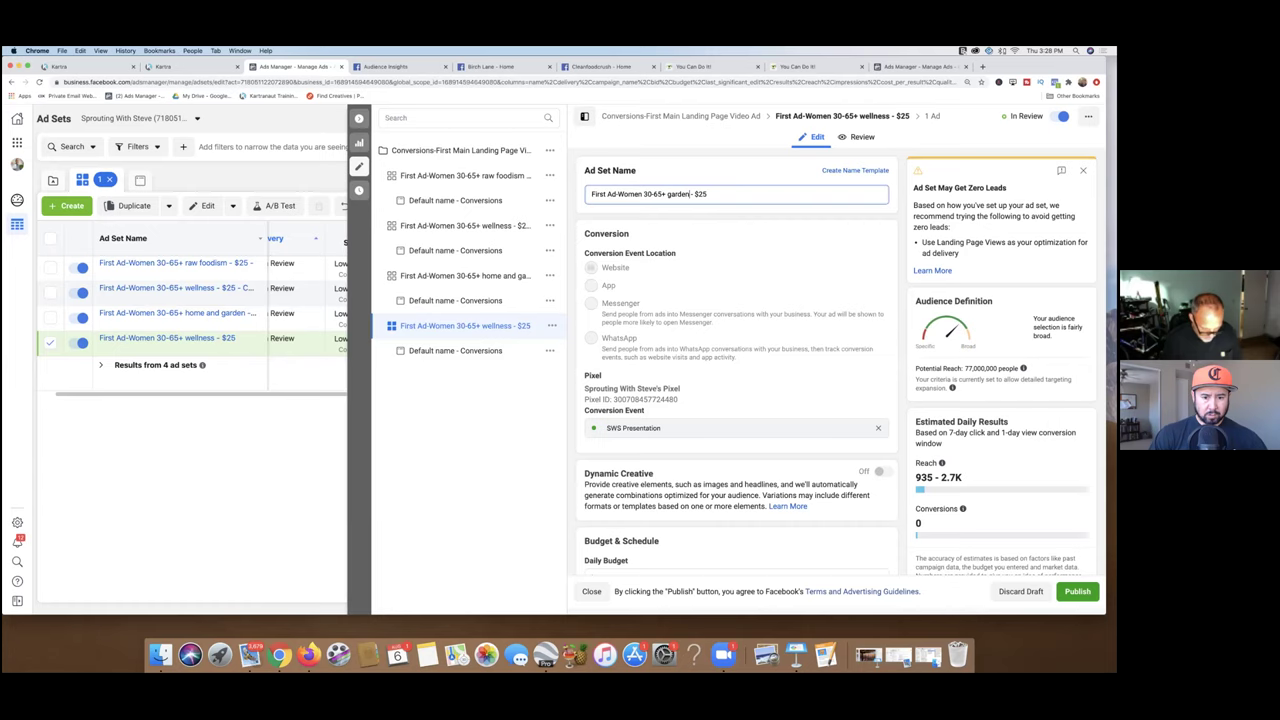
text(ing)
scroll(800, 347, down, 5)
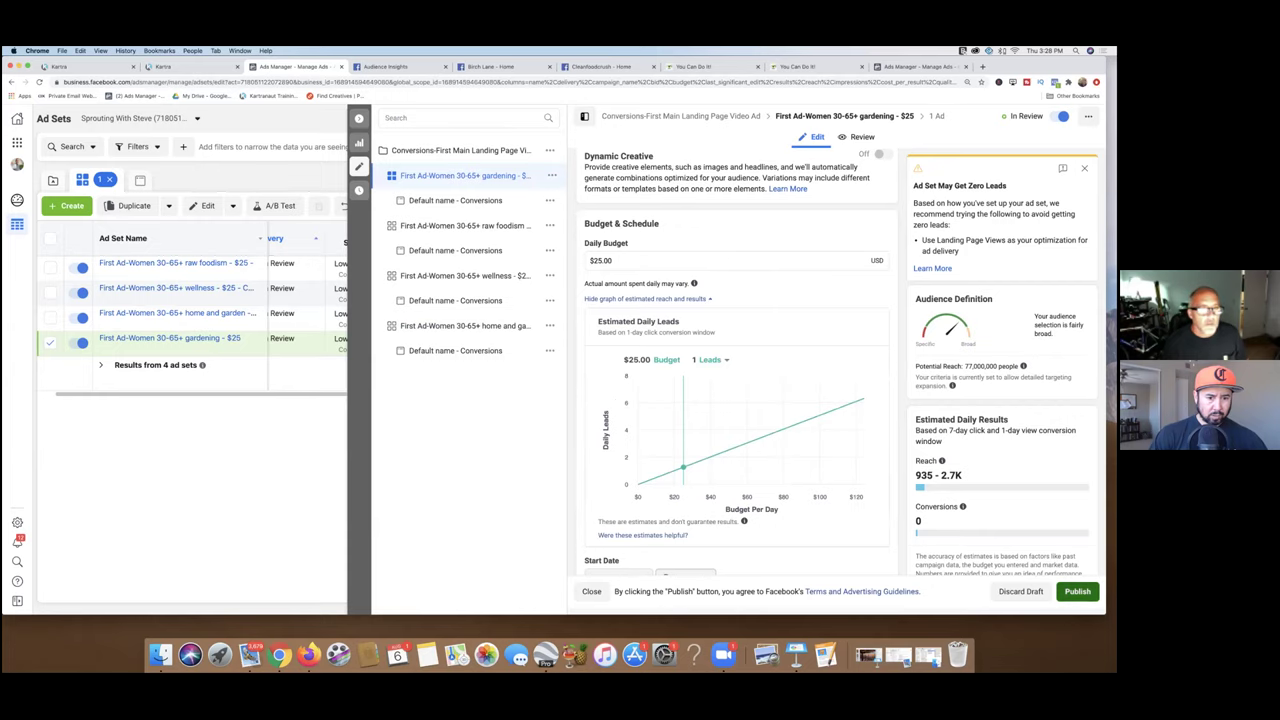
click(1077, 591)
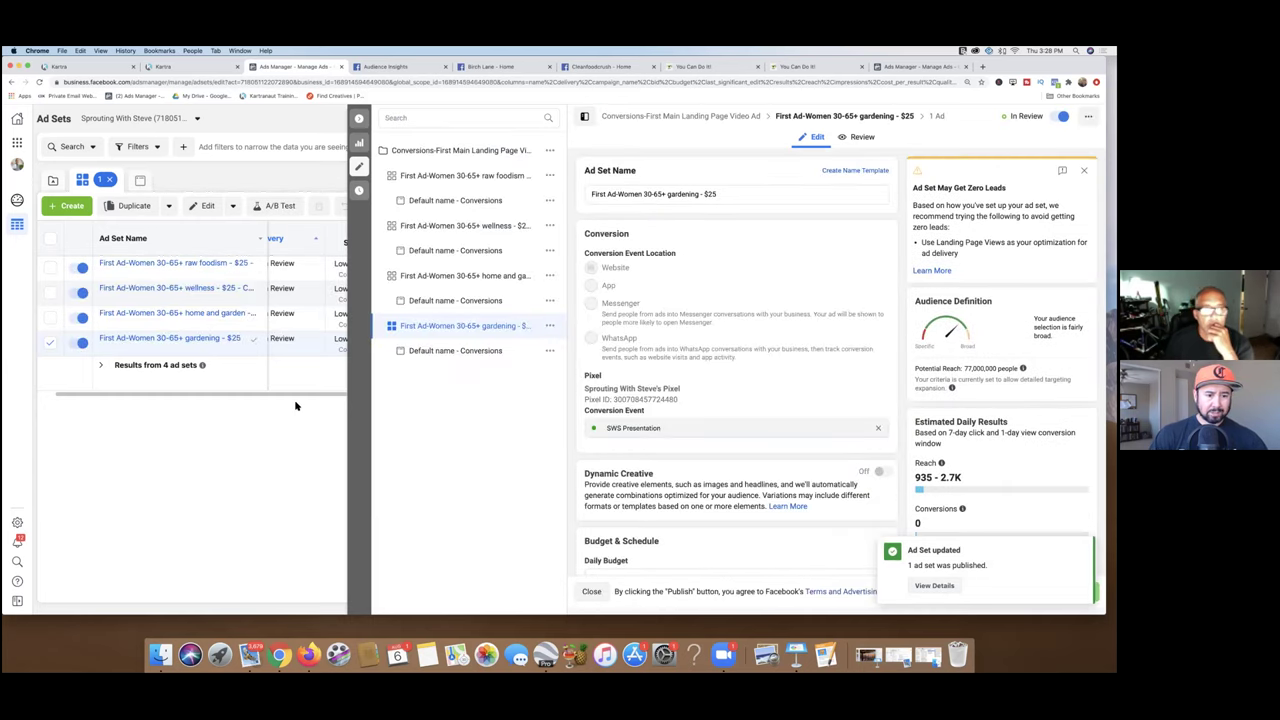
Step: Open the remaining wellness copy for editing and rename it "First Ad-Women 30-65+ wellness - $25", dropping "- Copy"
click(50, 344)
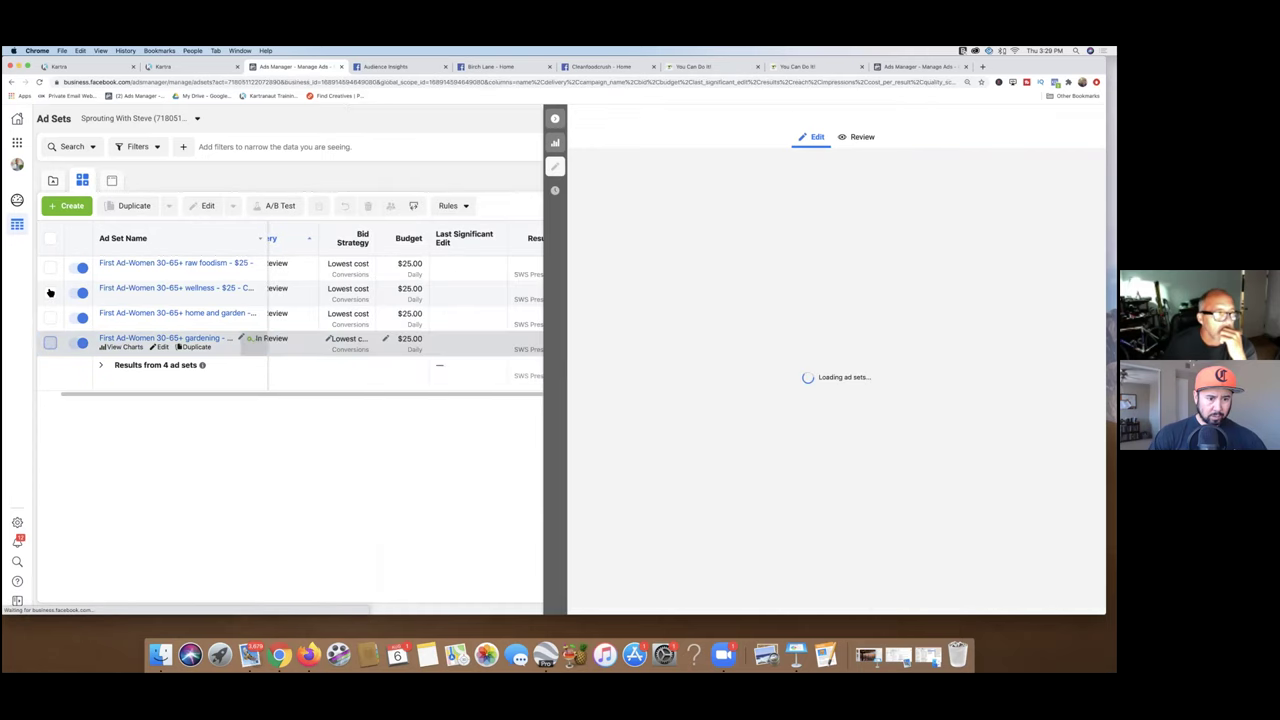
click(50, 292)
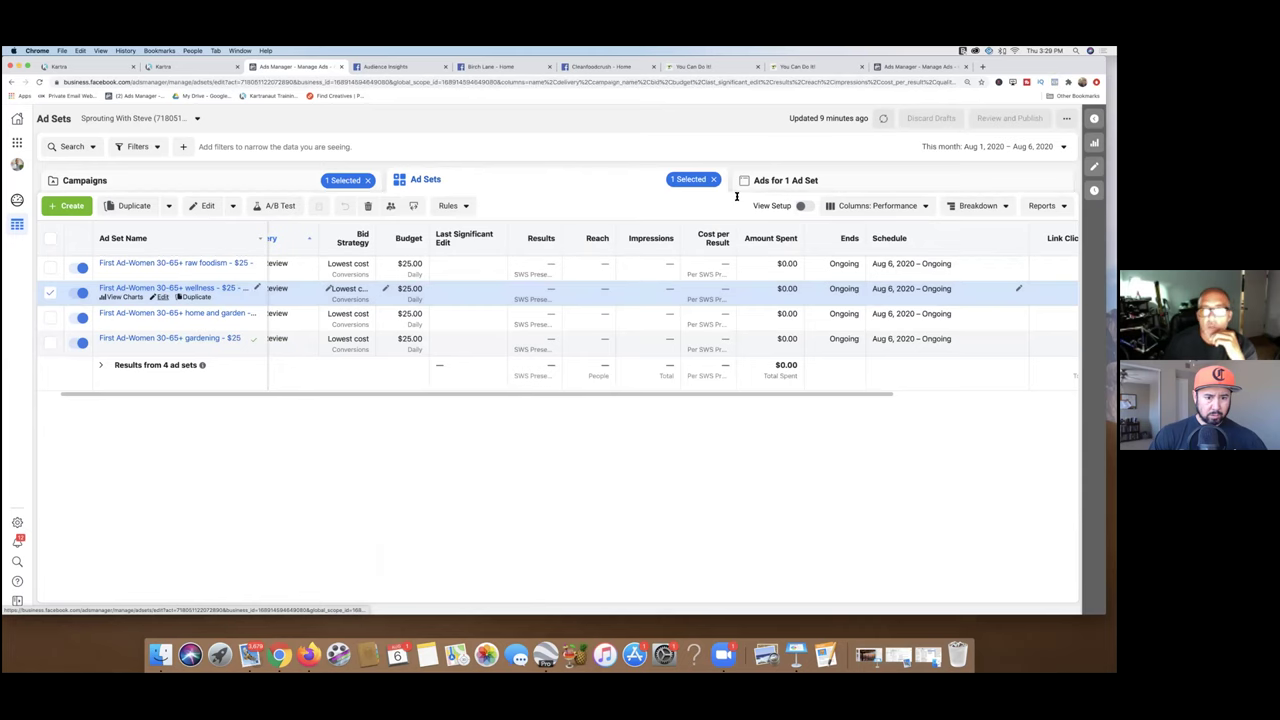
key(super+e)
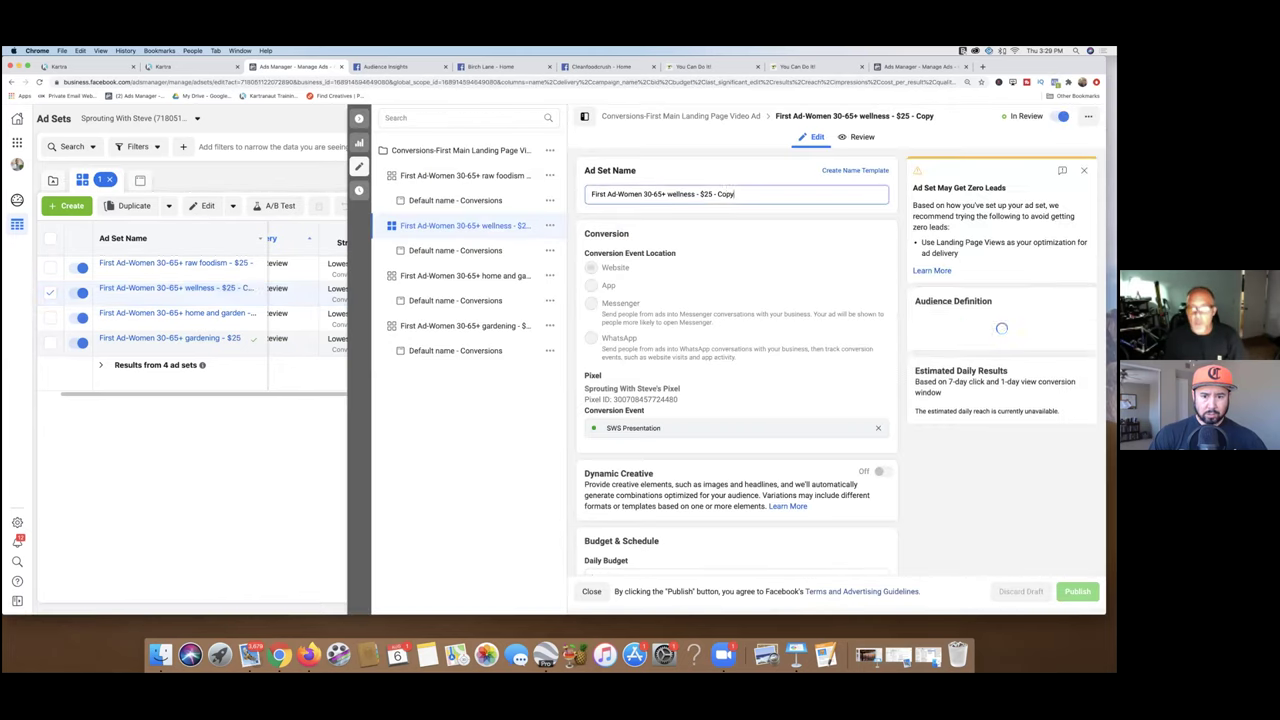
key(BackSpace)
key(BackSpace)
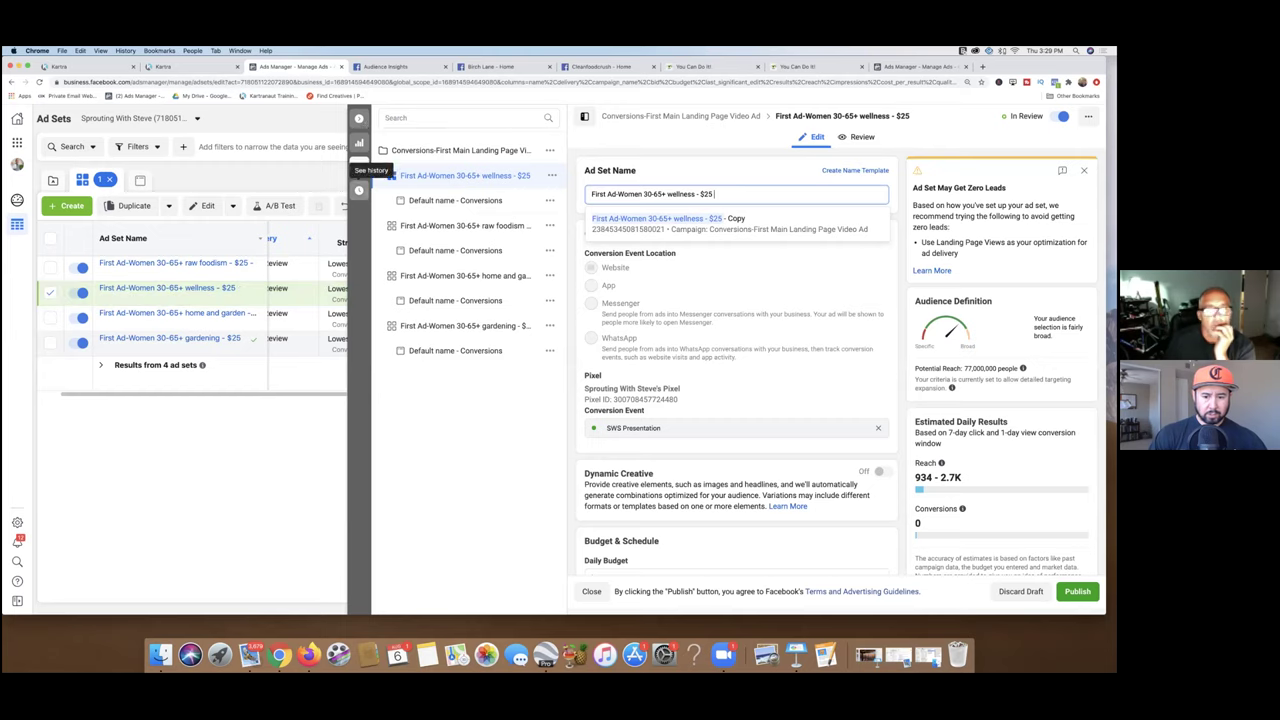
Step: Publish the renamed wellness ad set
click(360, 120)
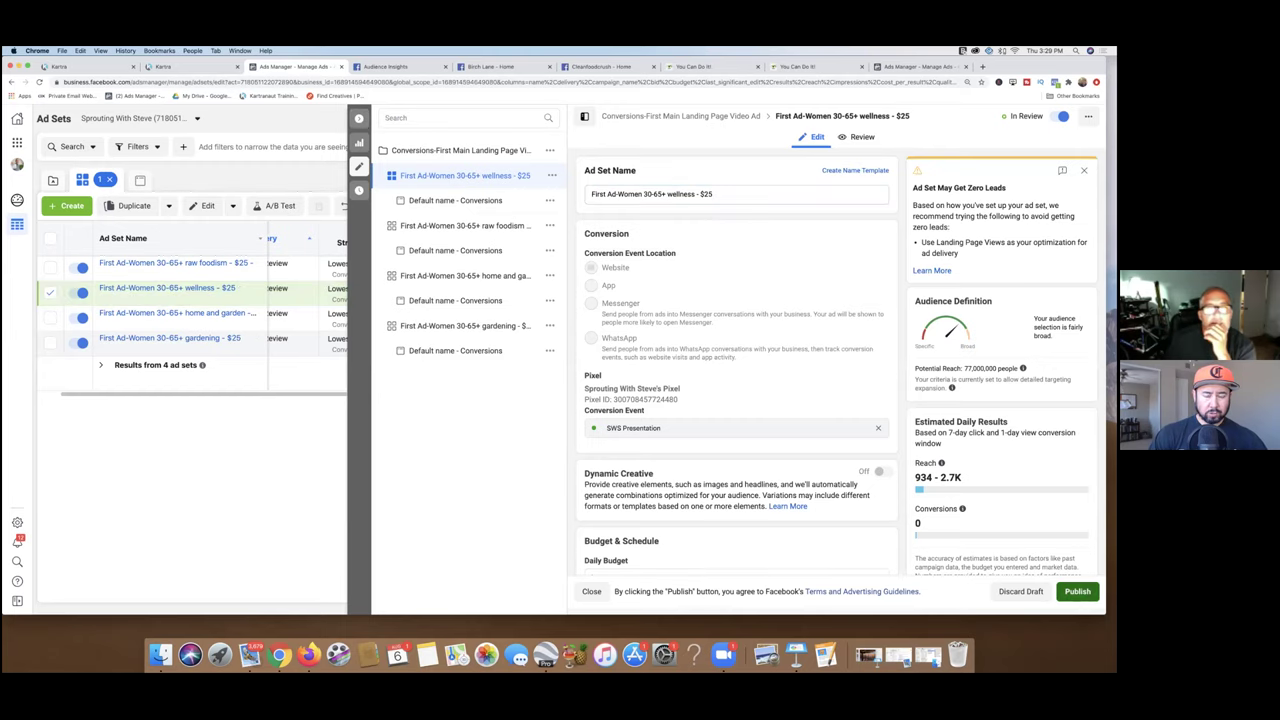
click(1077, 591)
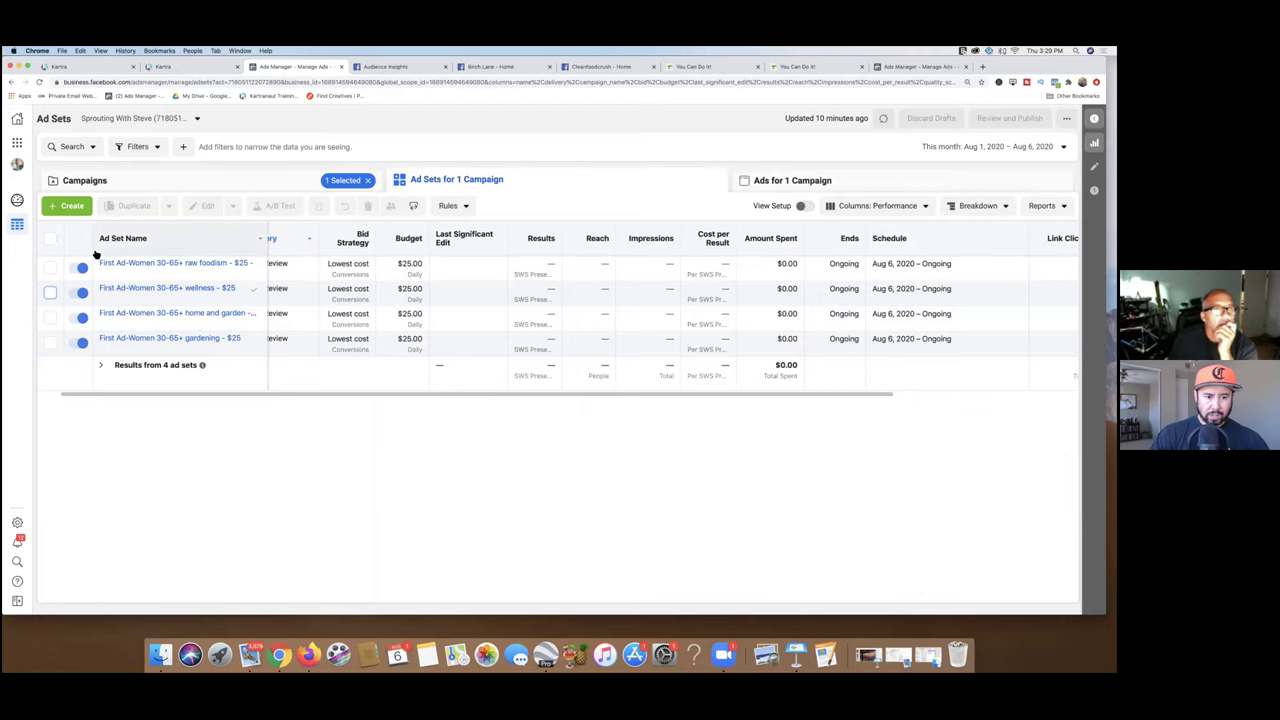
Step: Review the conversions campaign at campaign, ad set and ad level, examining the delivery, budget and schedule of its ad sets and ads
click(217, 186)
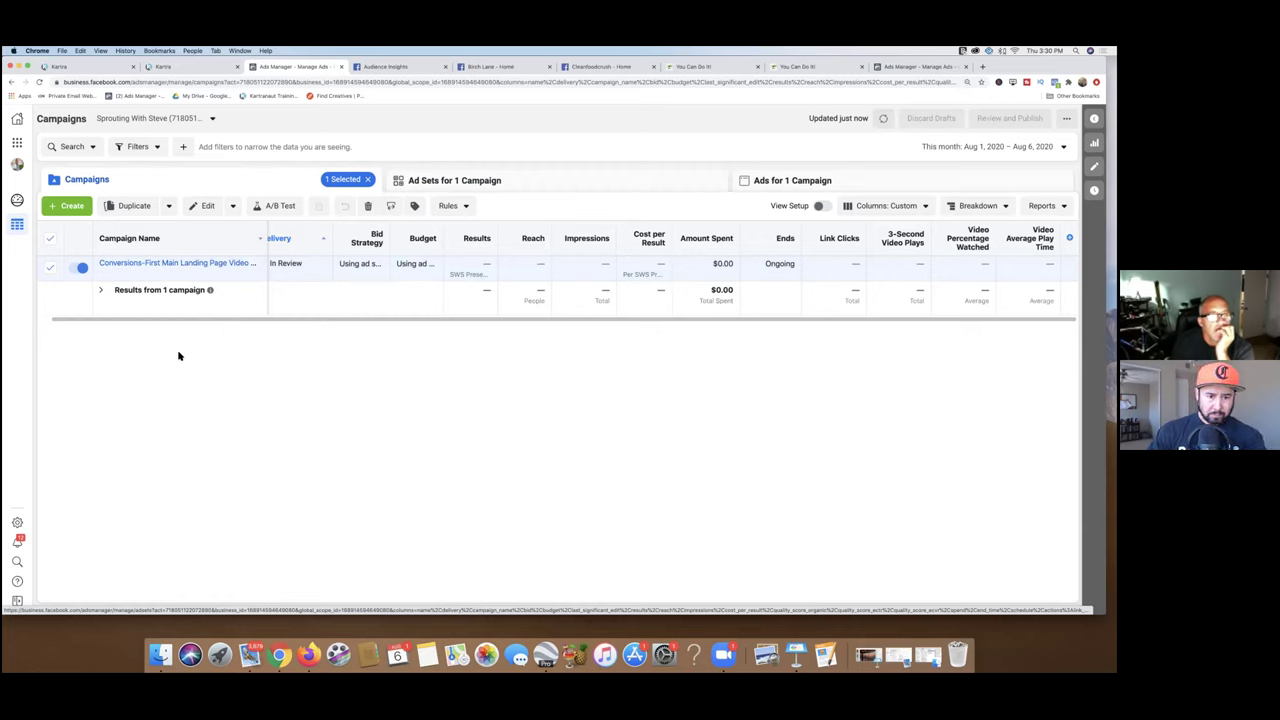
click(526, 185)
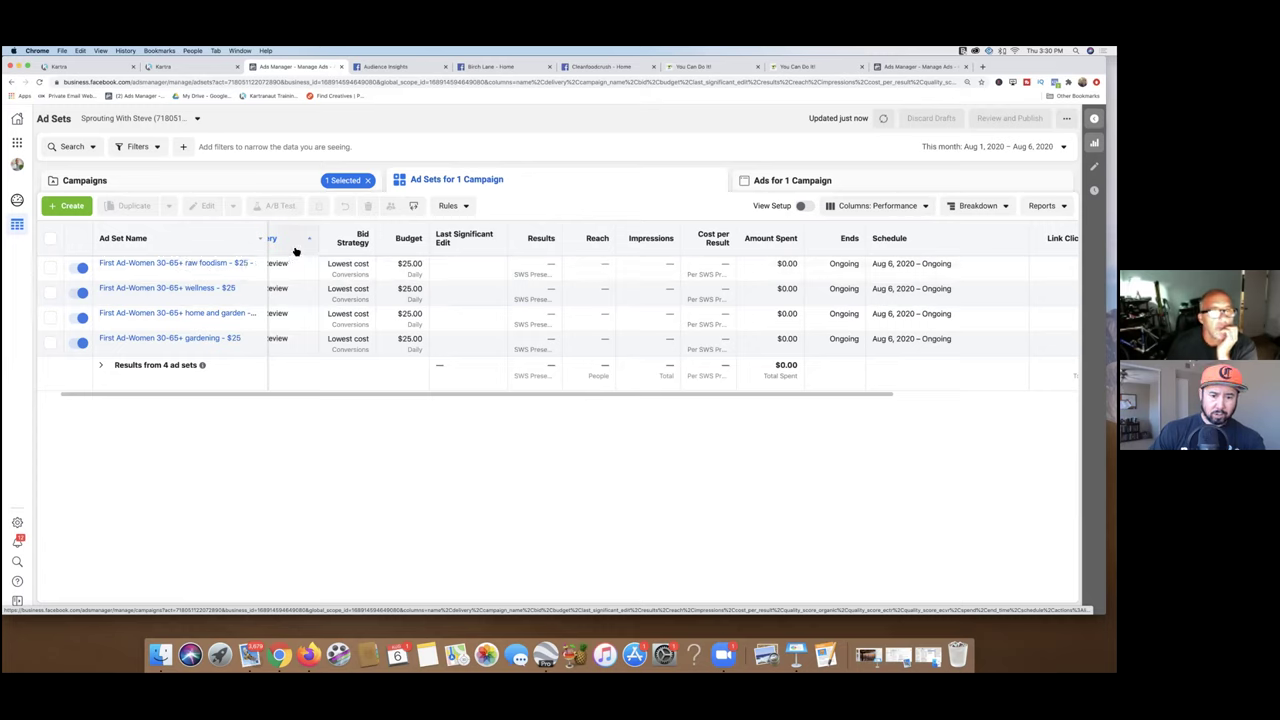
drag(258, 252, 256, 252)
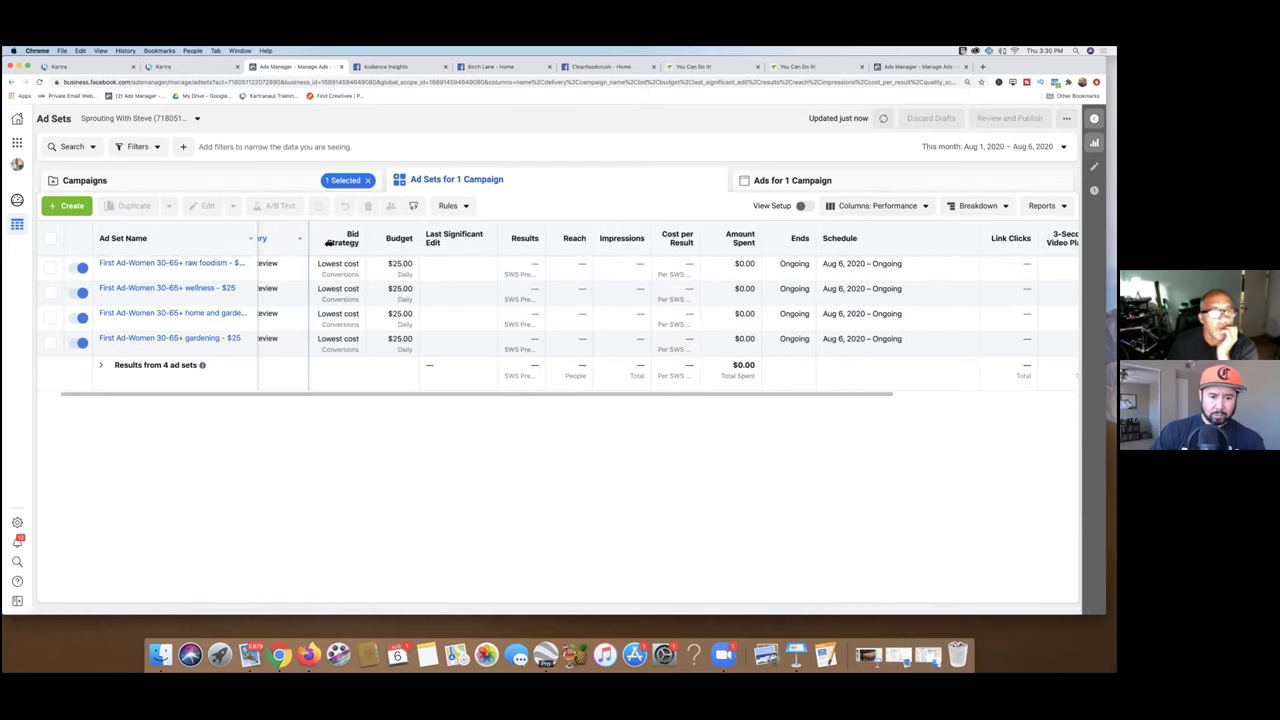
drag(337, 243, 357, 340)
scroll(305, 387, left, 3)
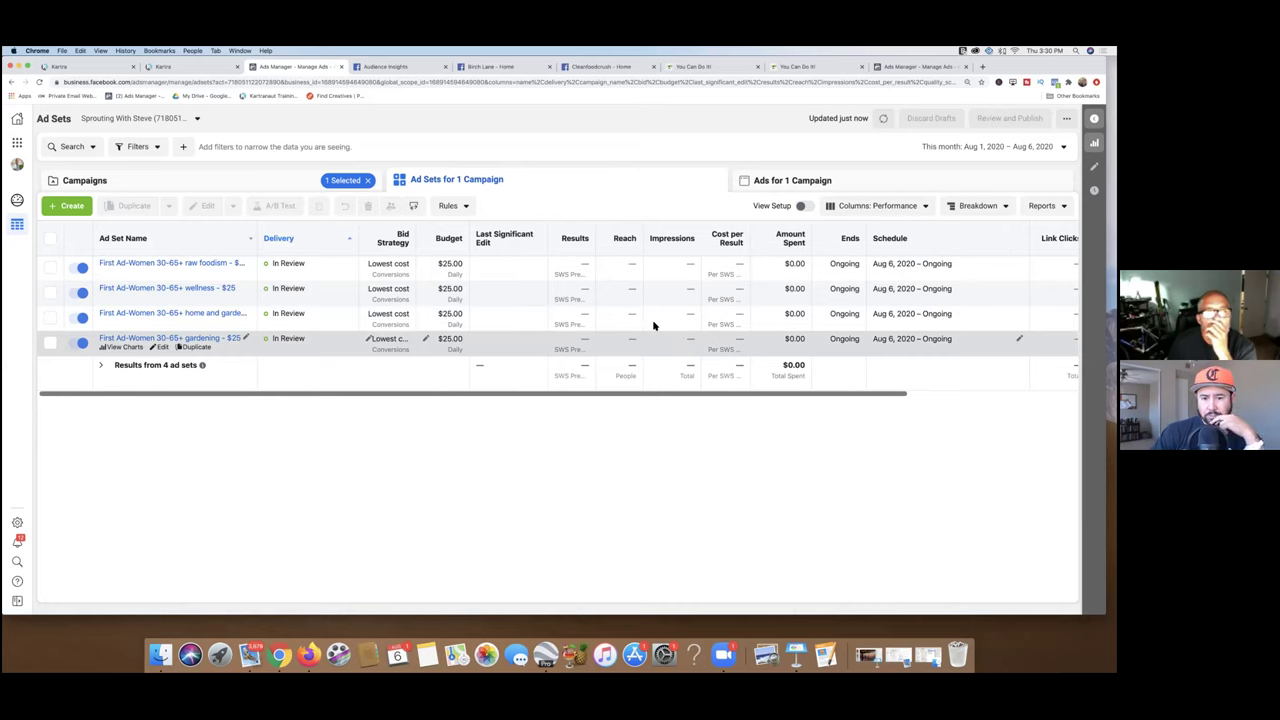
click(816, 180)
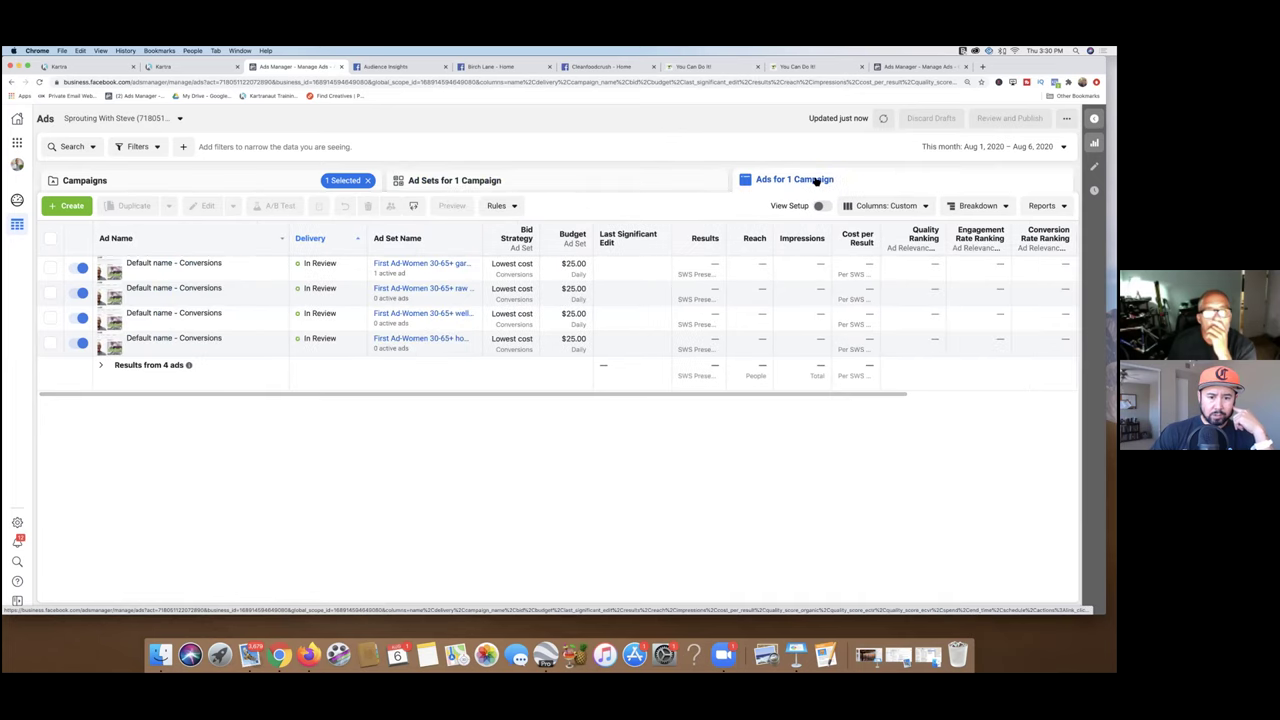
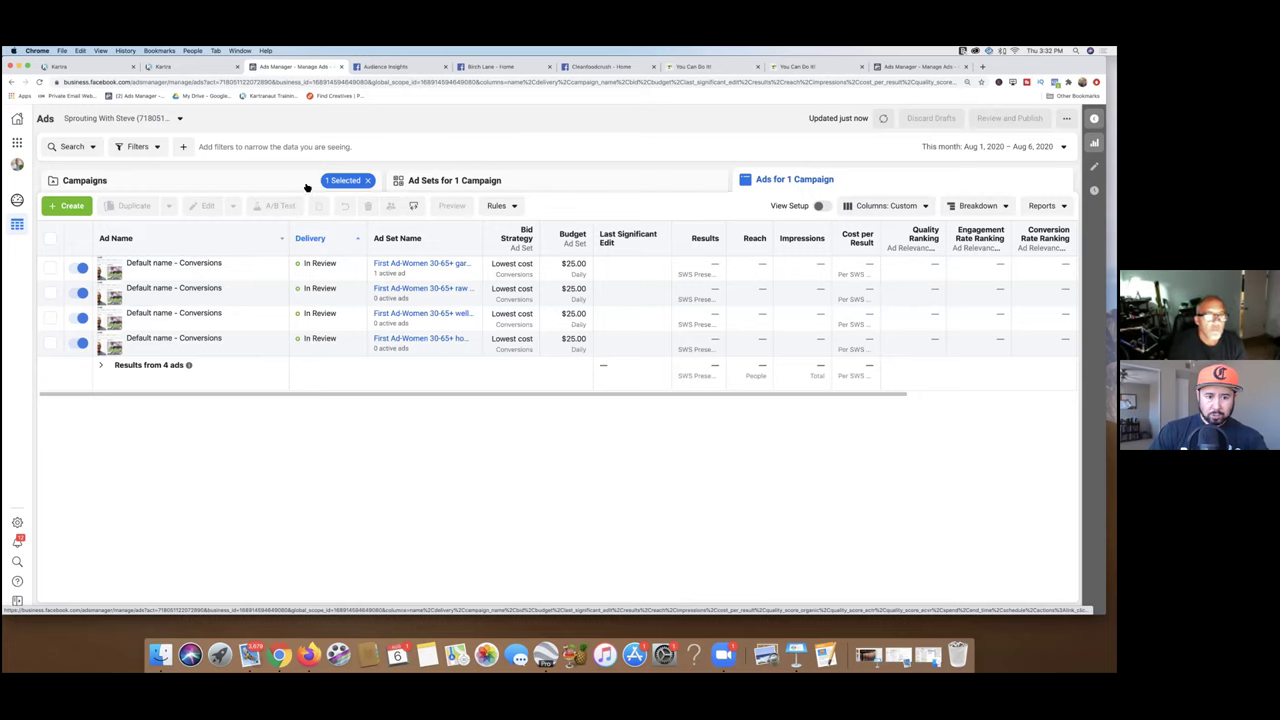
click(266, 179)
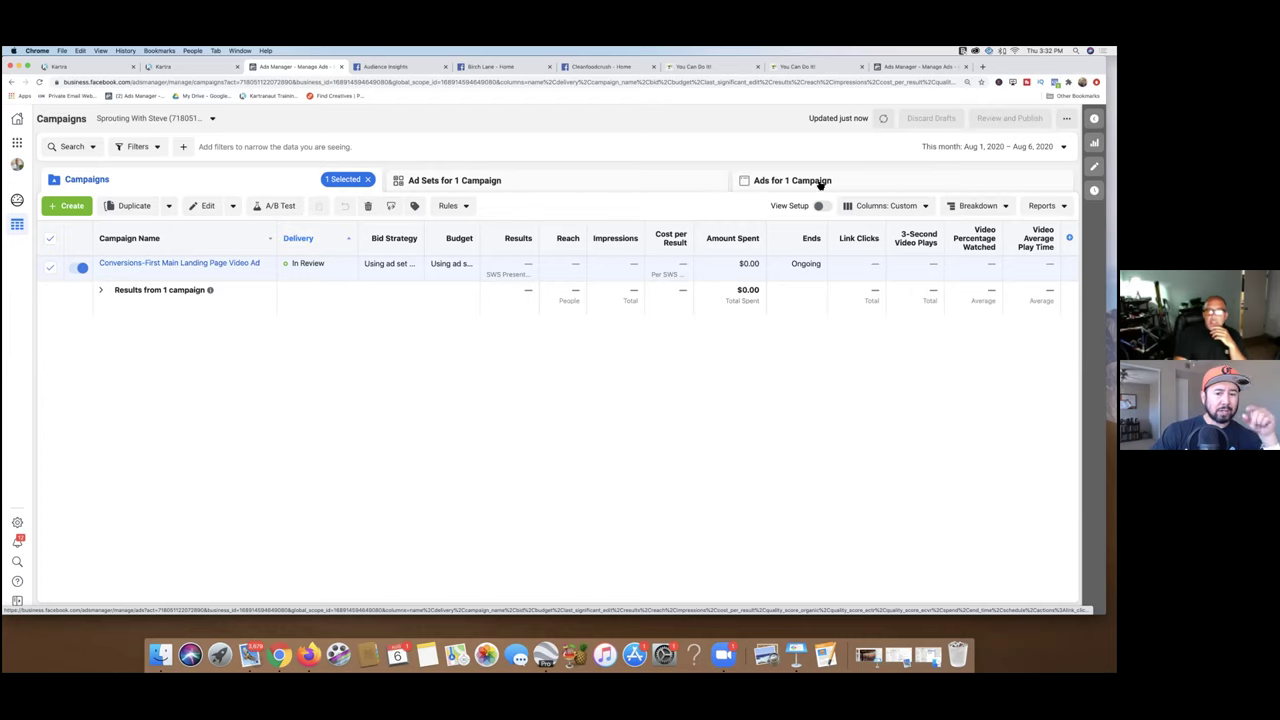
click(690, 187)
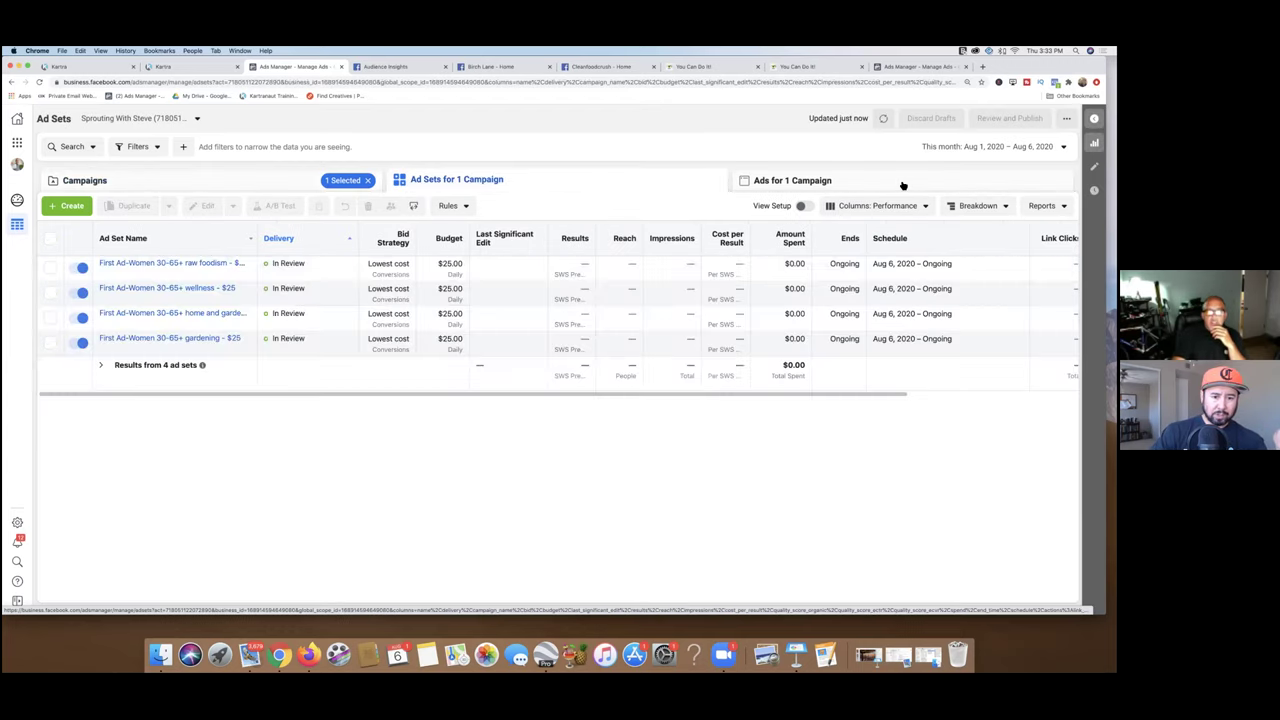
click(903, 186)
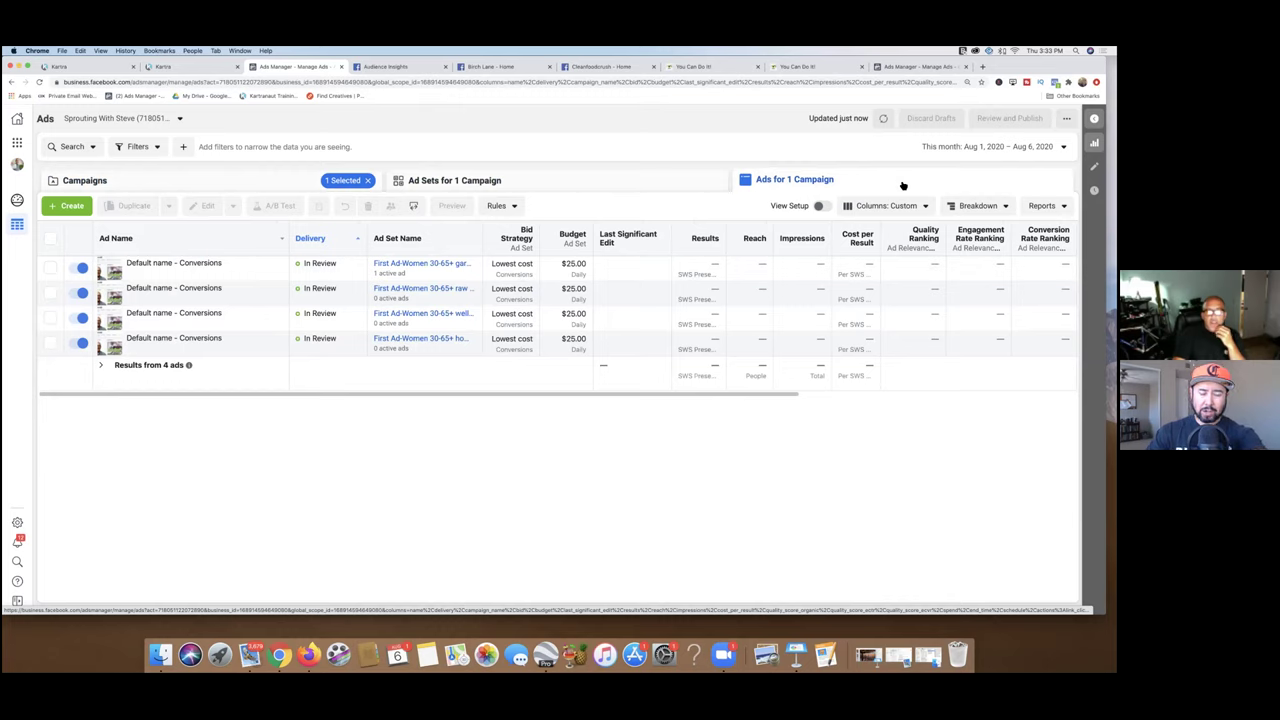
mouse_move(163, 274)
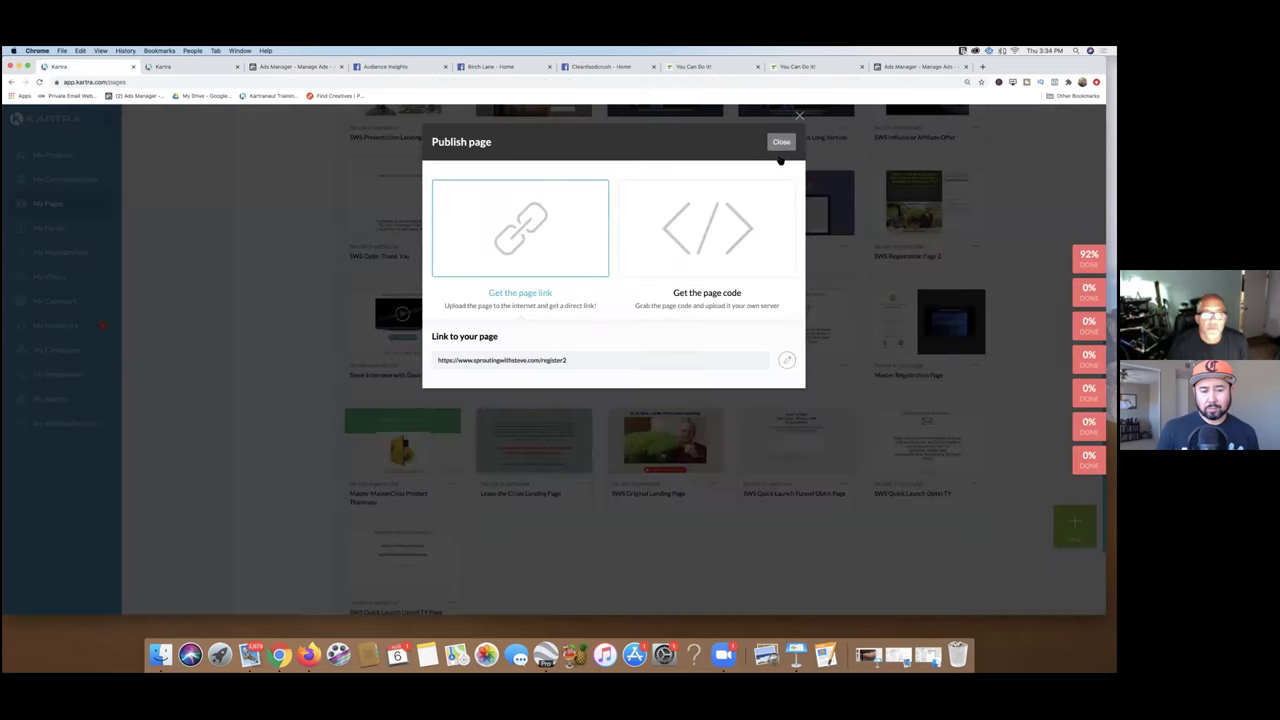
Step: Close the Publish page dialog in Kartra and preview the SWS Presentation Landing Page
key(Escape)
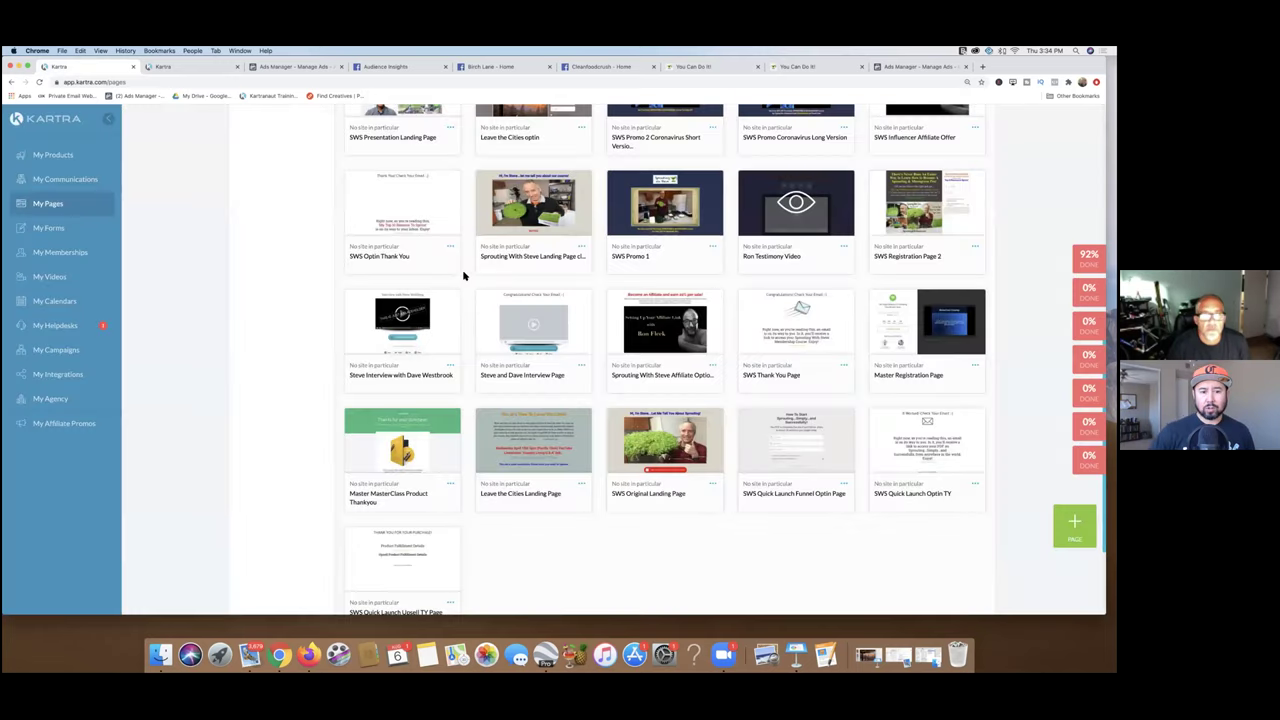
scroll(501, 260, up, 3)
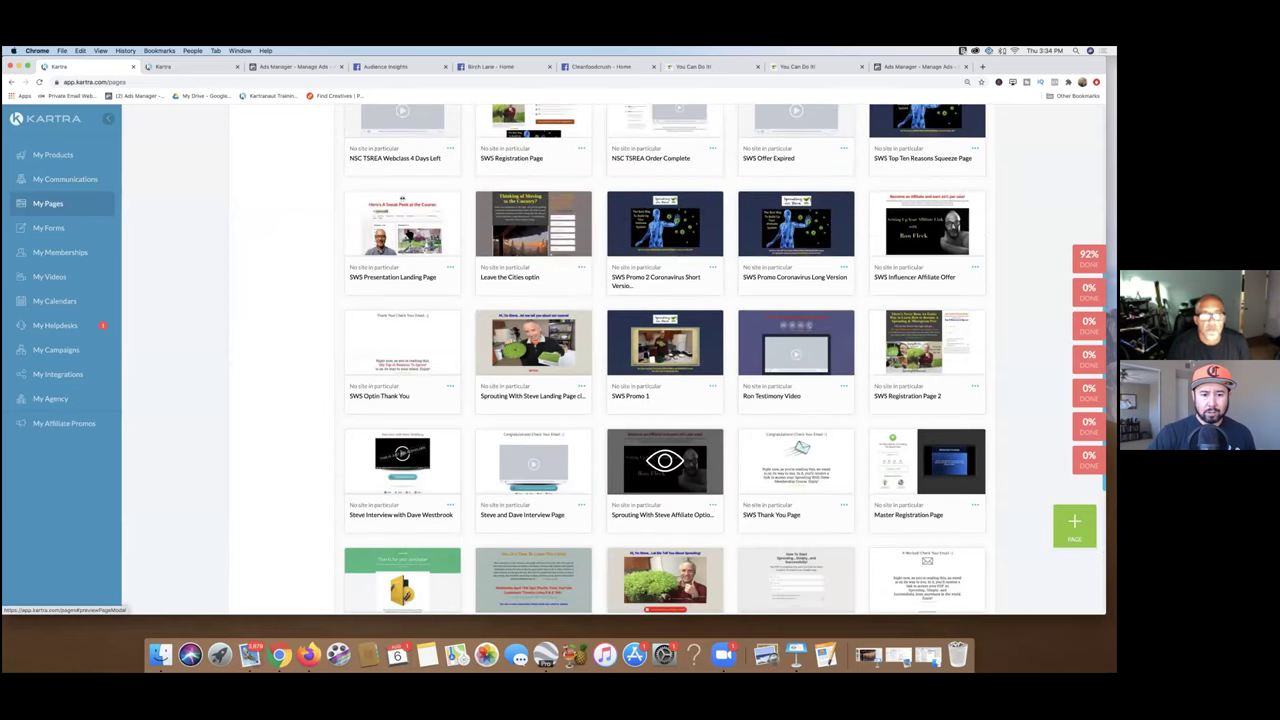
click(450, 269)
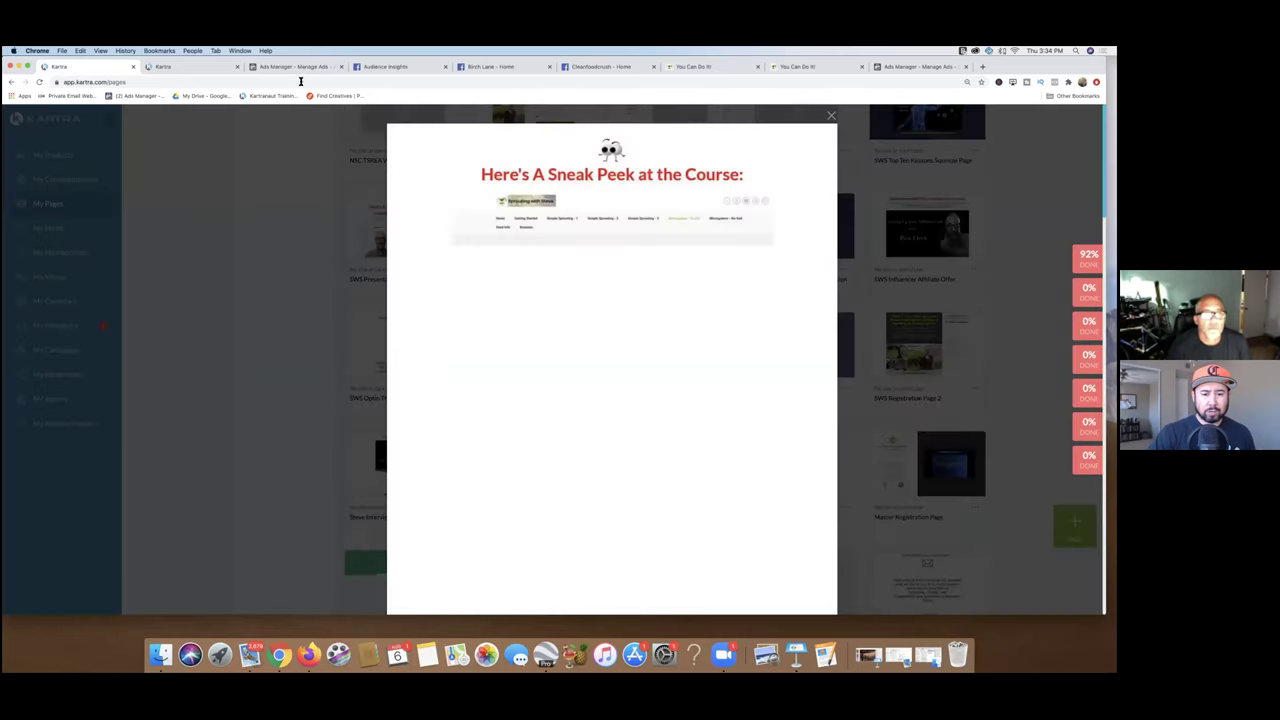
Step: Switch back to Facebook Ads Manager and open the Audiences page of the ad account
click(300, 67)
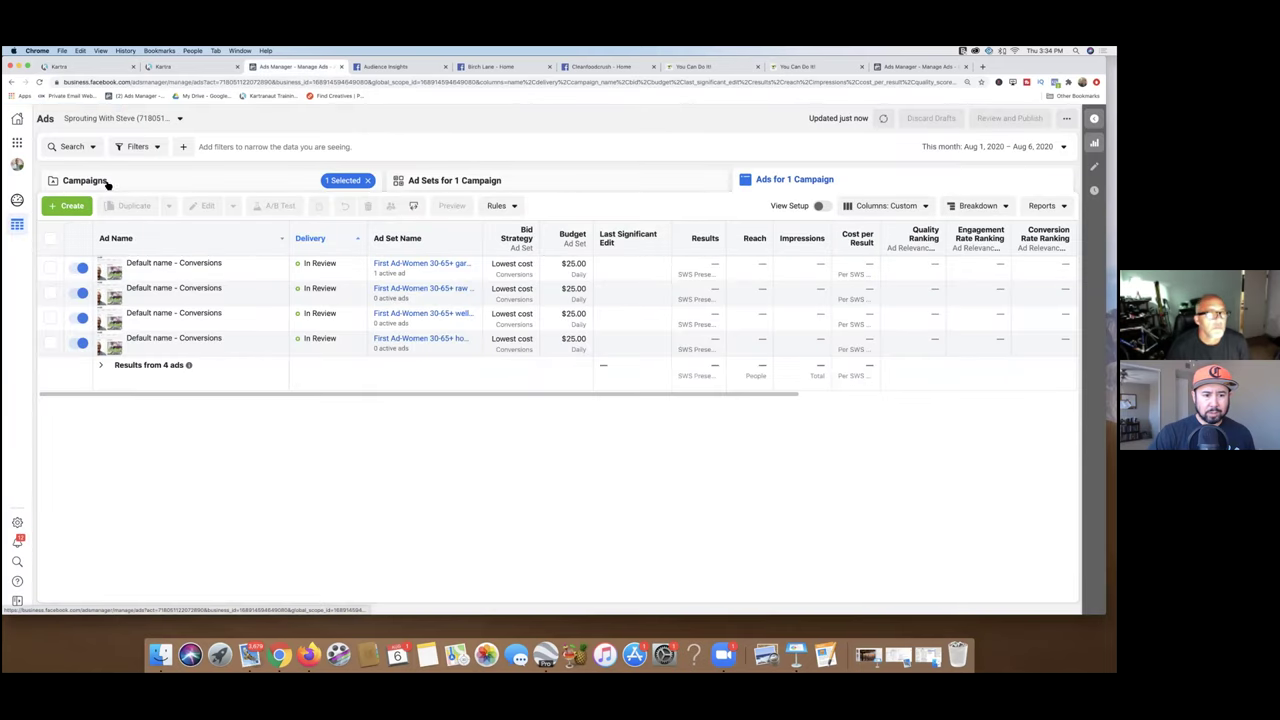
click(120, 180)
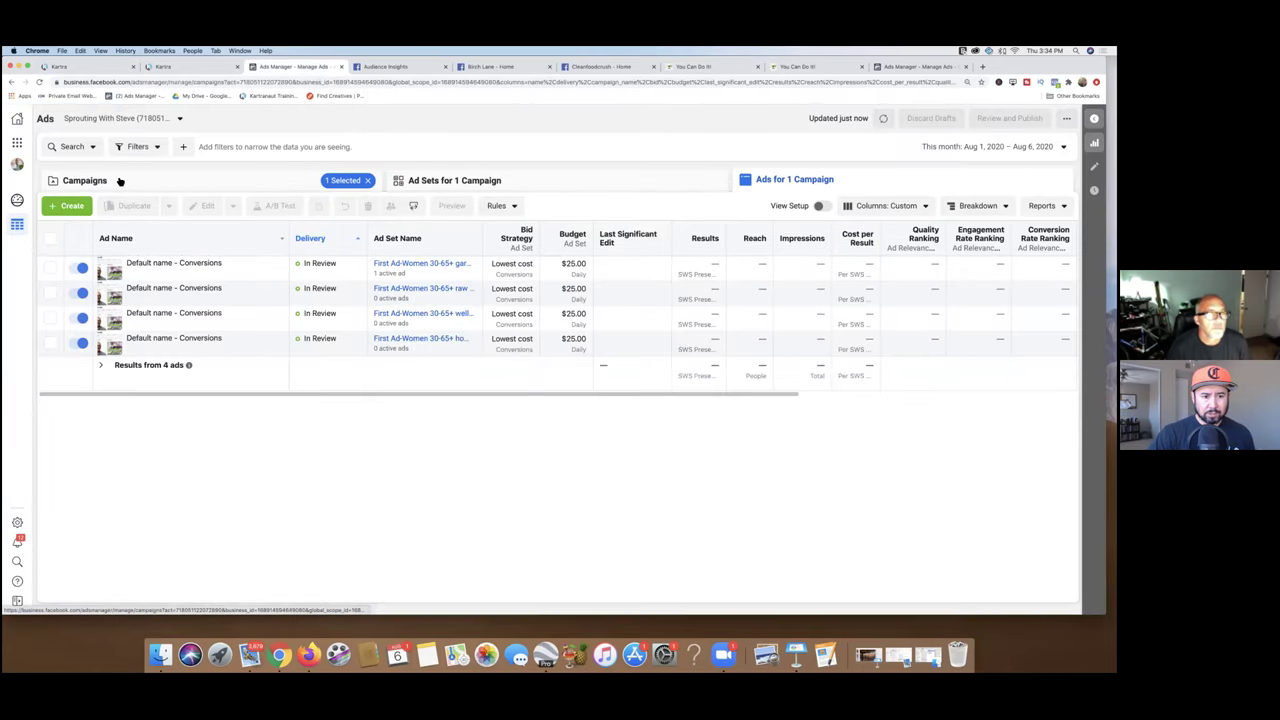
click(17, 143)
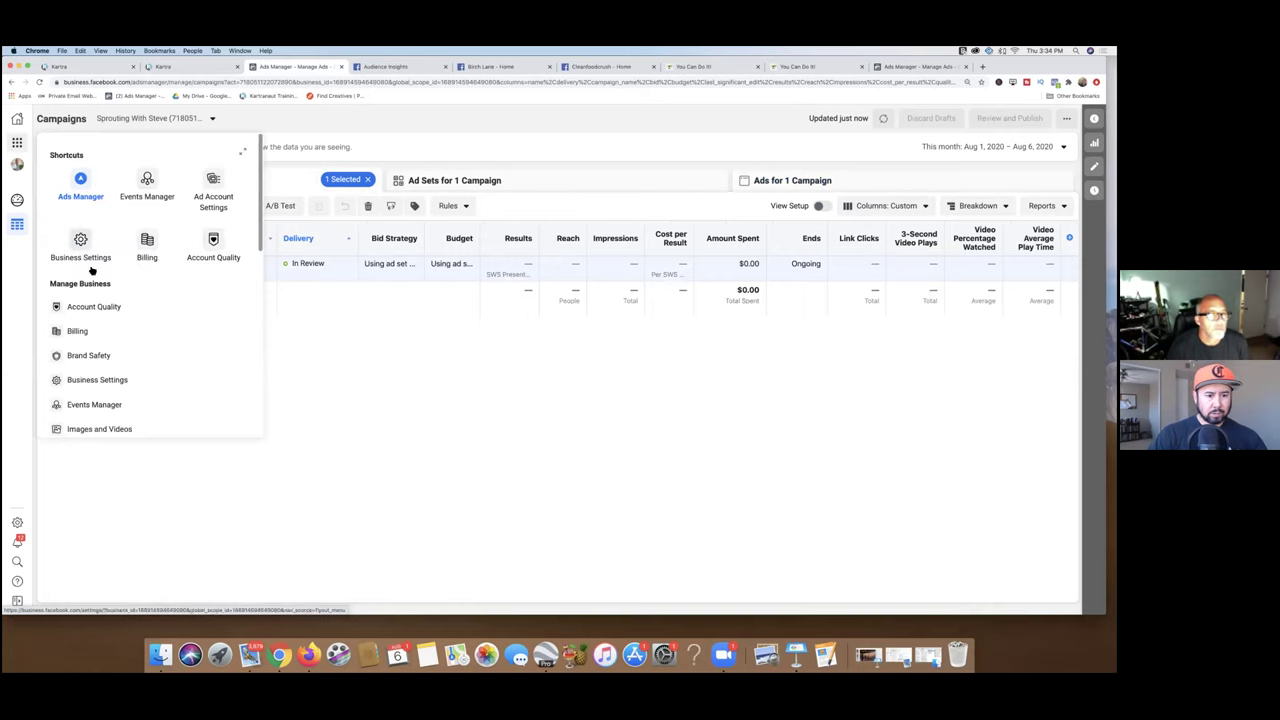
scroll(82, 268, down, 2)
scroll(90, 330, down, 3)
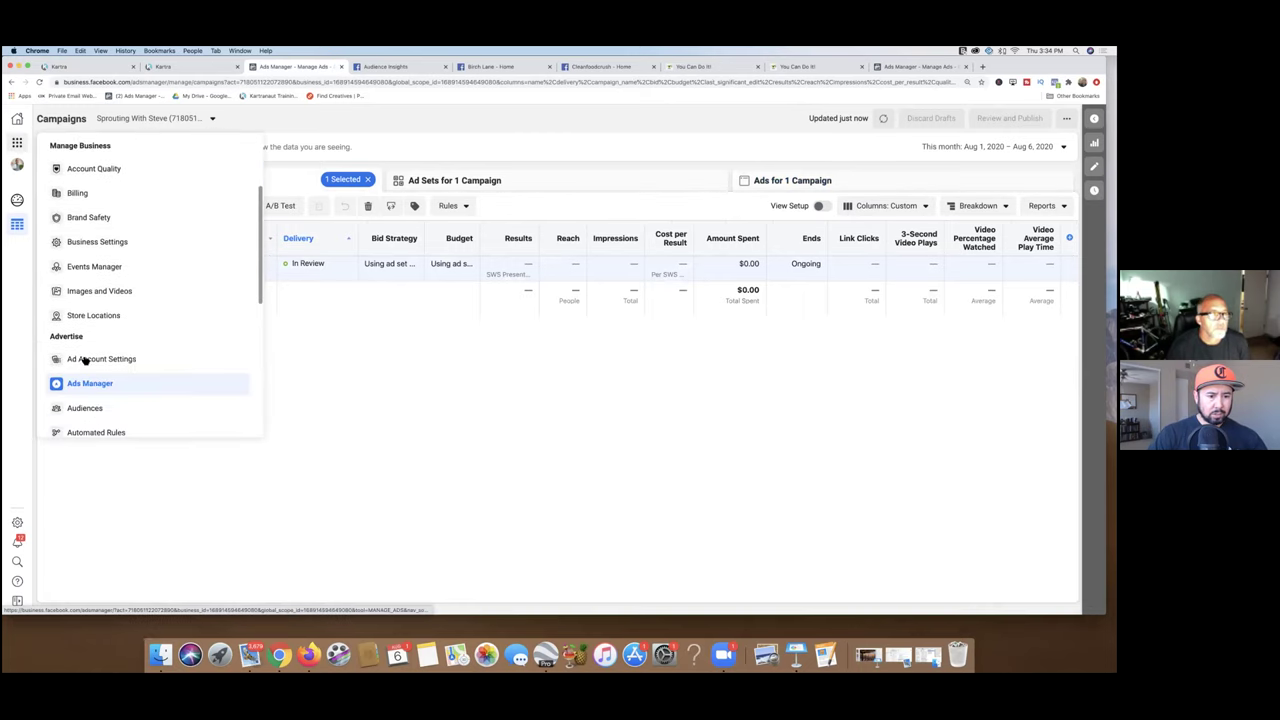
click(87, 353)
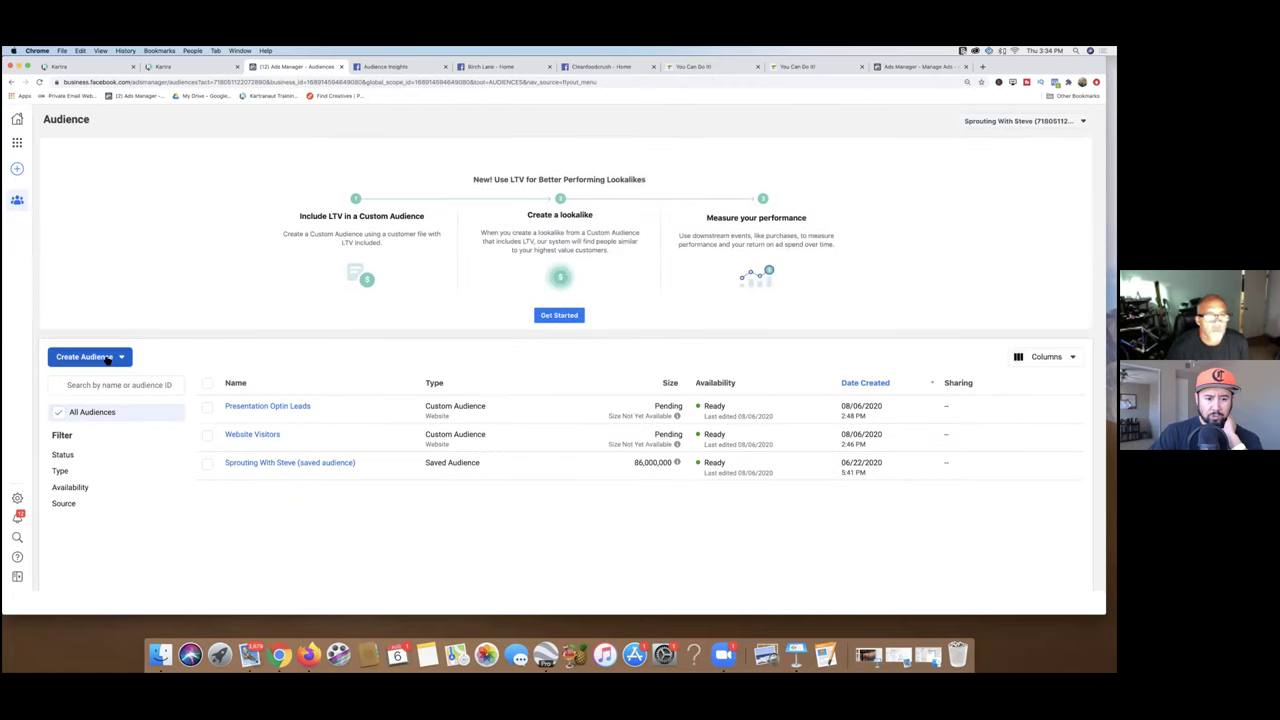
Step: Start creating a custom audience that uses Video as its Facebook source
click(107, 361)
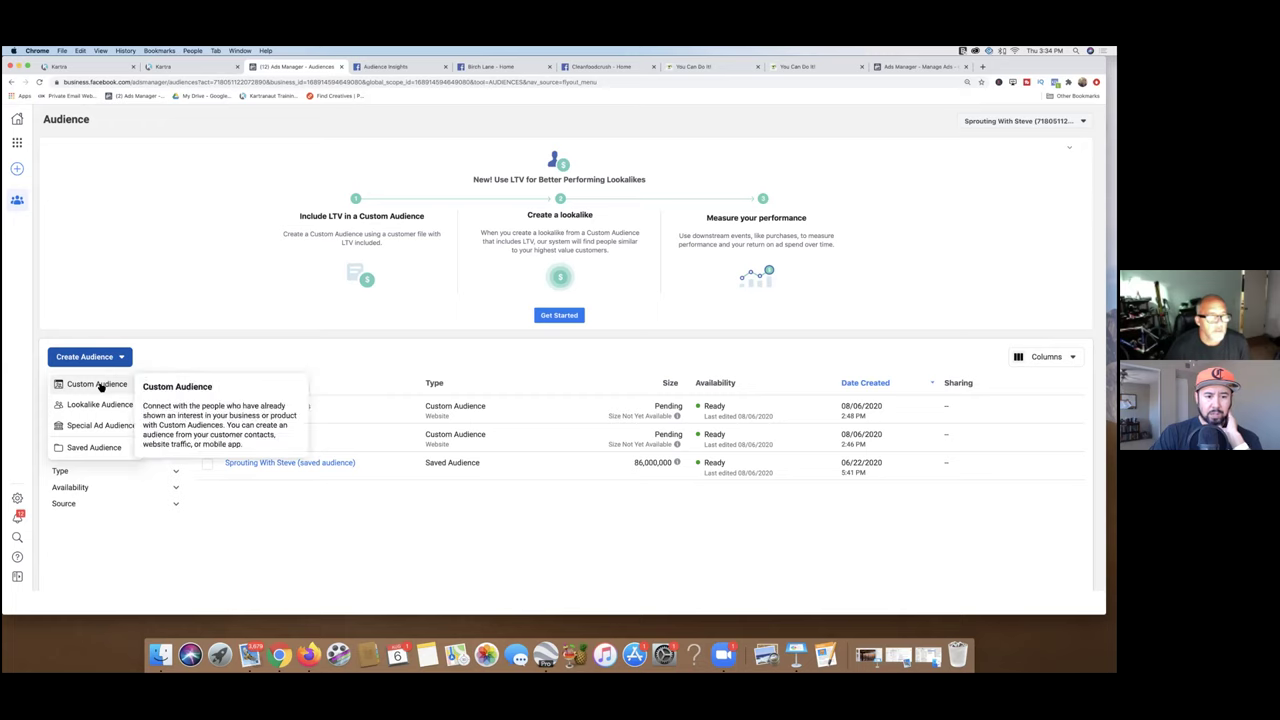
click(98, 385)
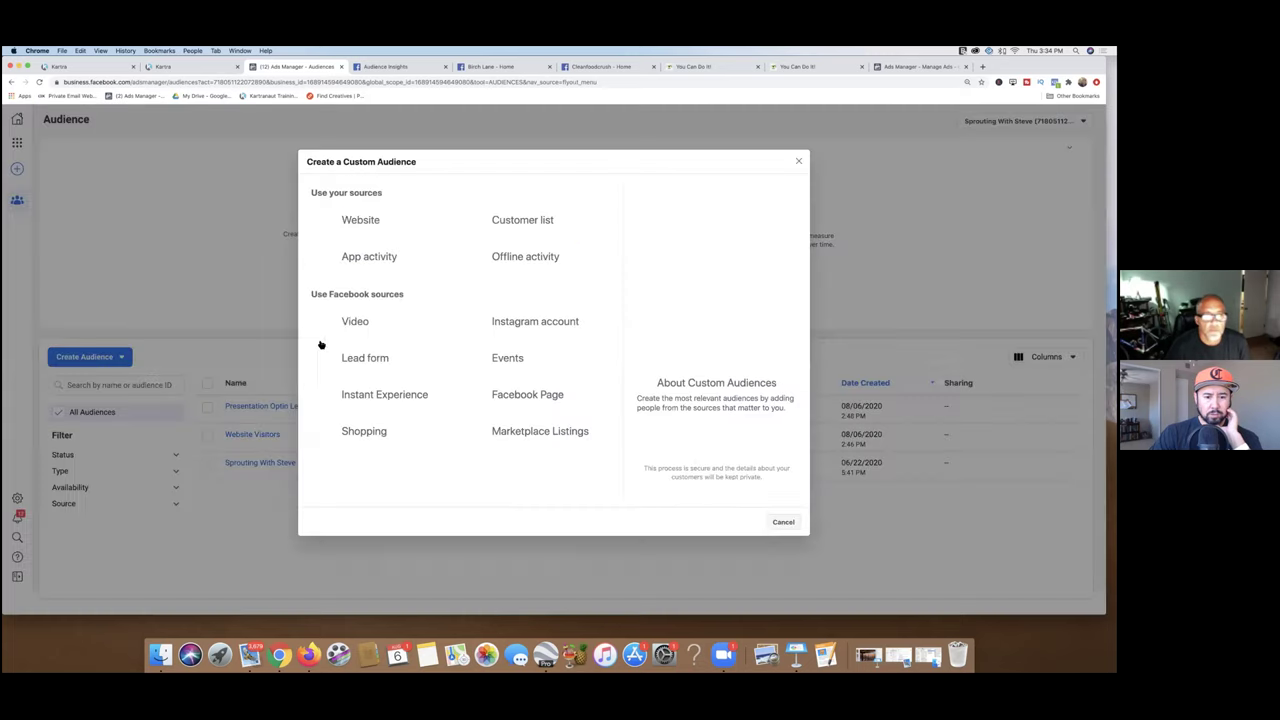
click(338, 326)
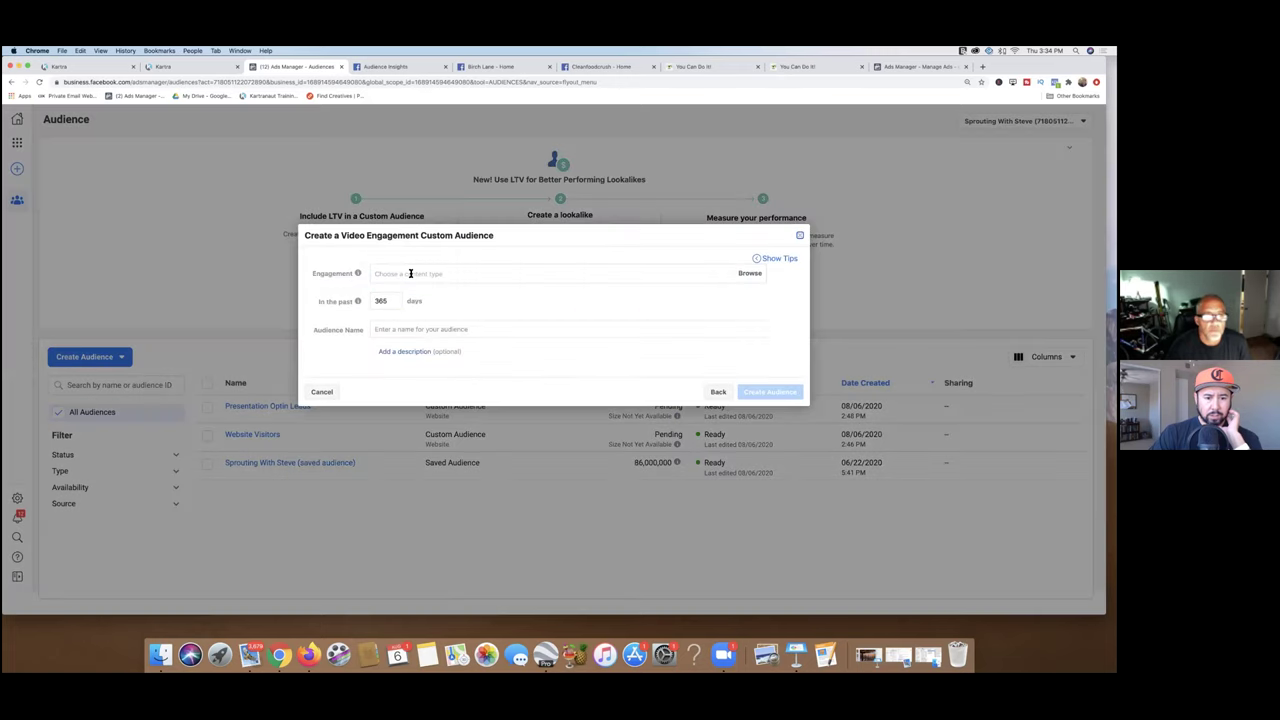
Step: Target people who completed or viewed at least 15 seconds (ThruPlay) of the New Online Sprouting video uploaded Aug 4, 2020
click(410, 273)
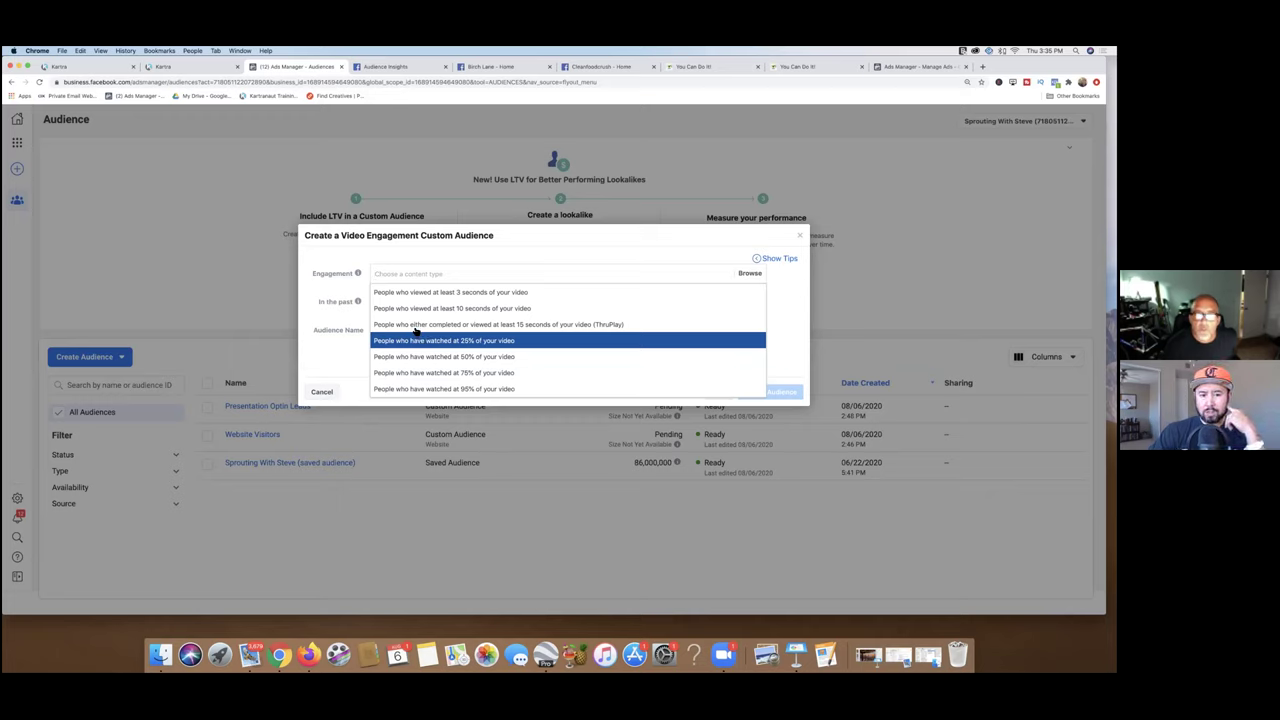
click(413, 325)
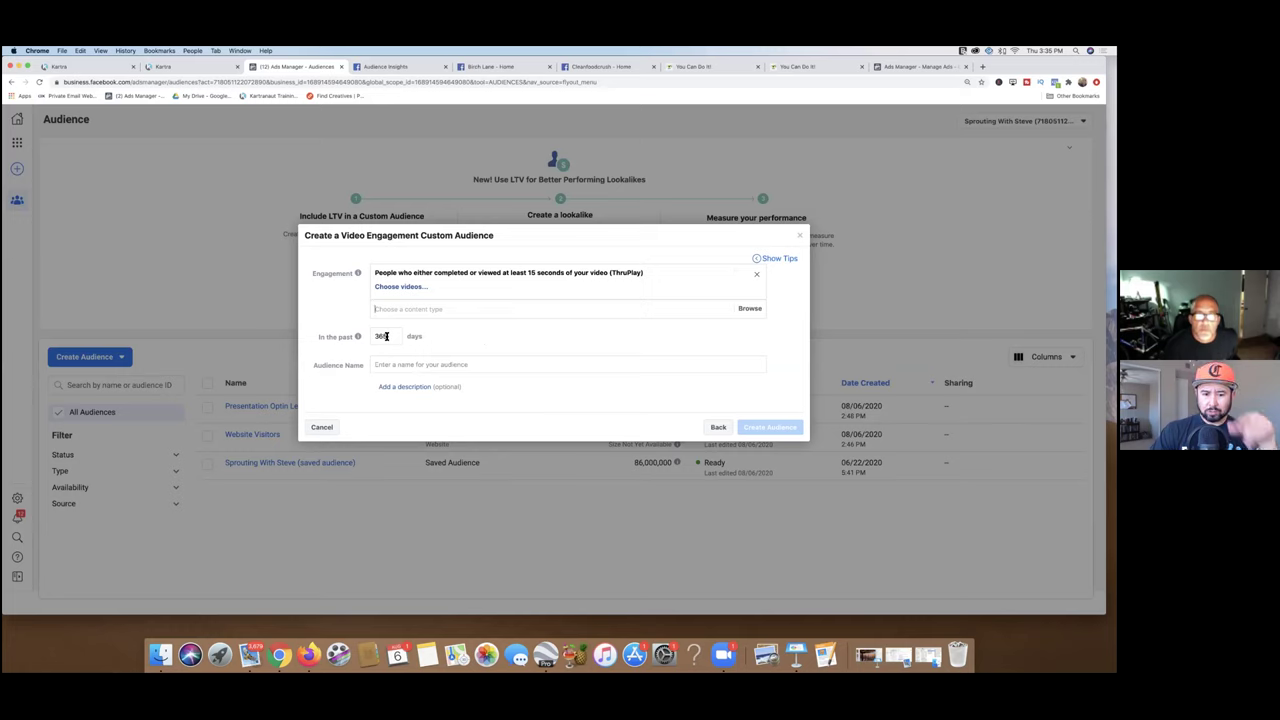
click(419, 289)
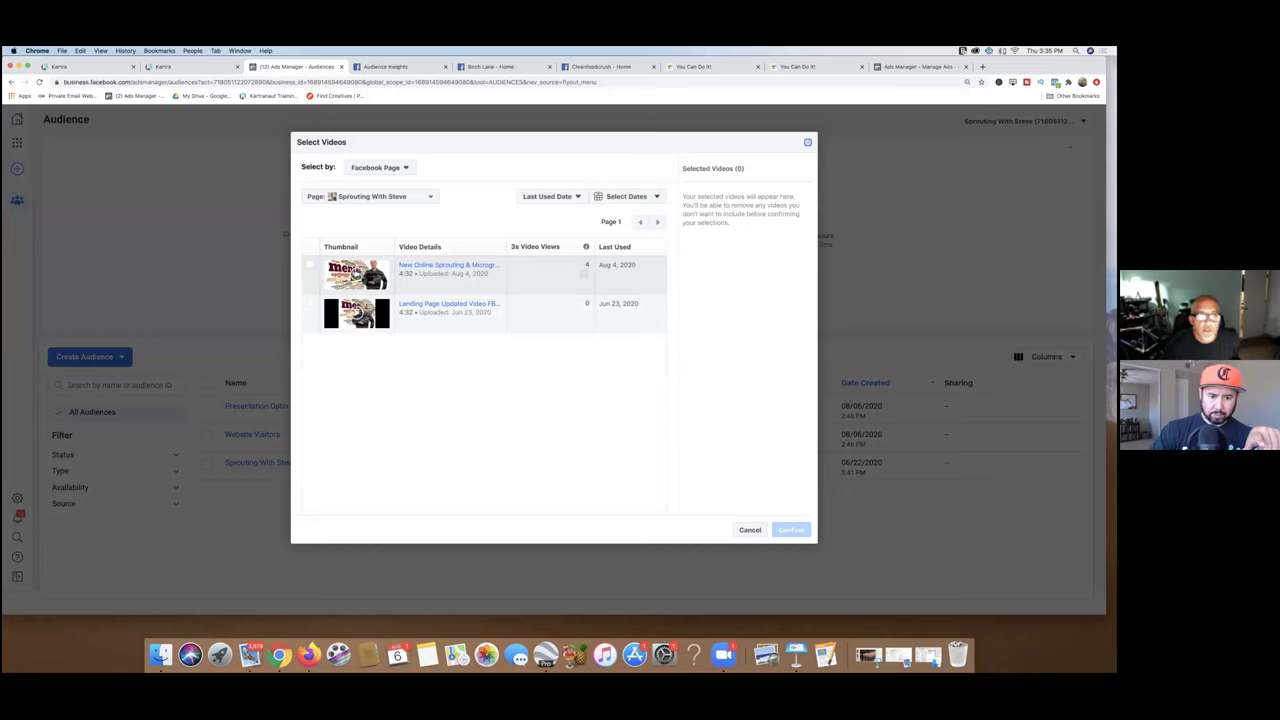
click(310, 266)
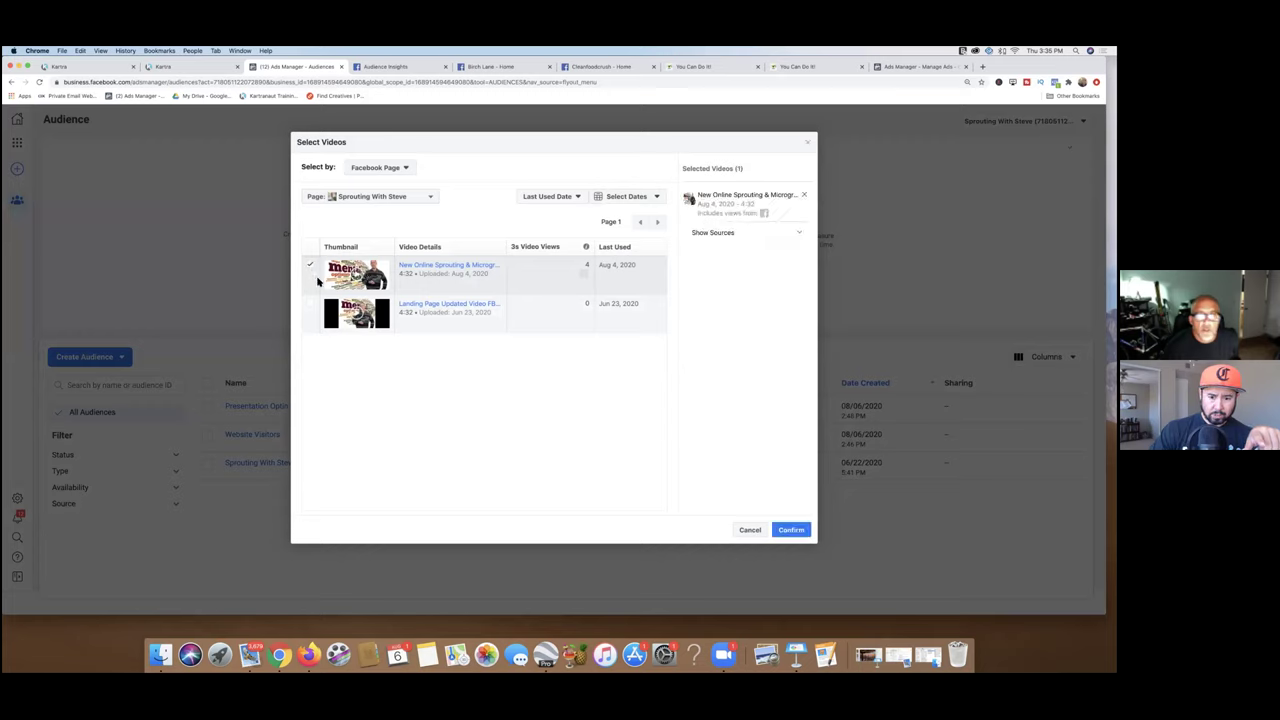
click(781, 531)
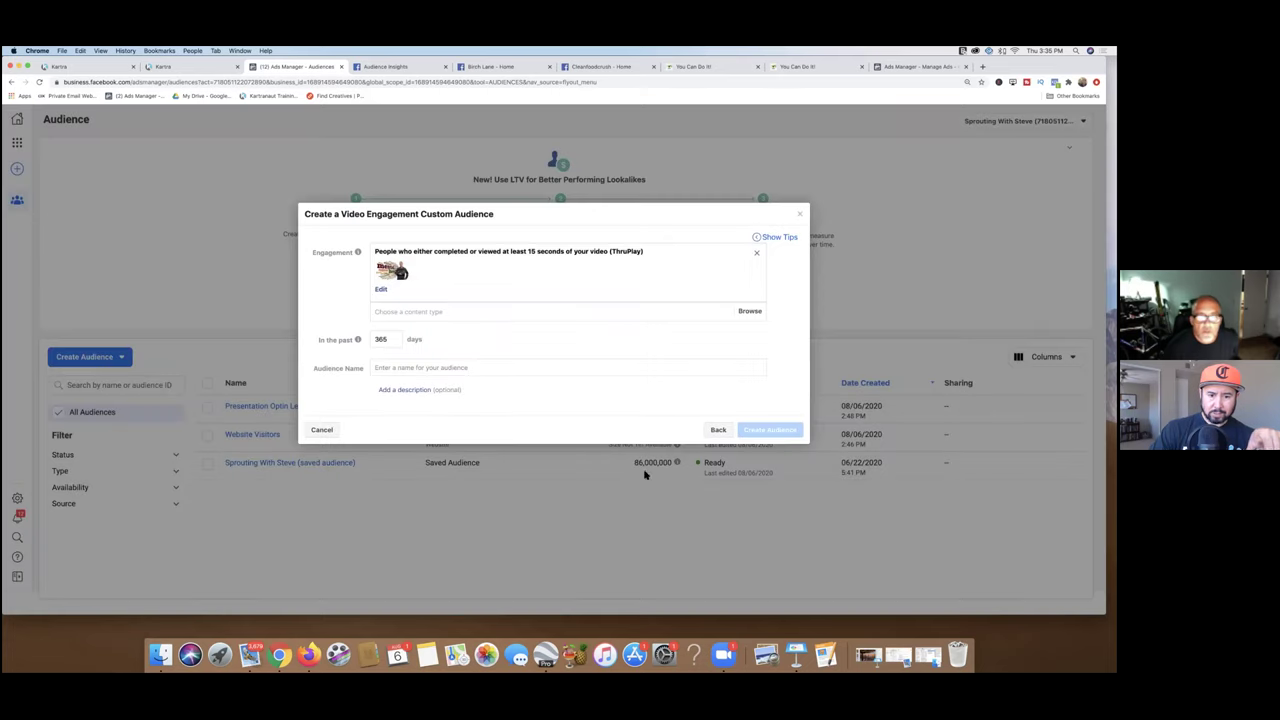
click(425, 313)
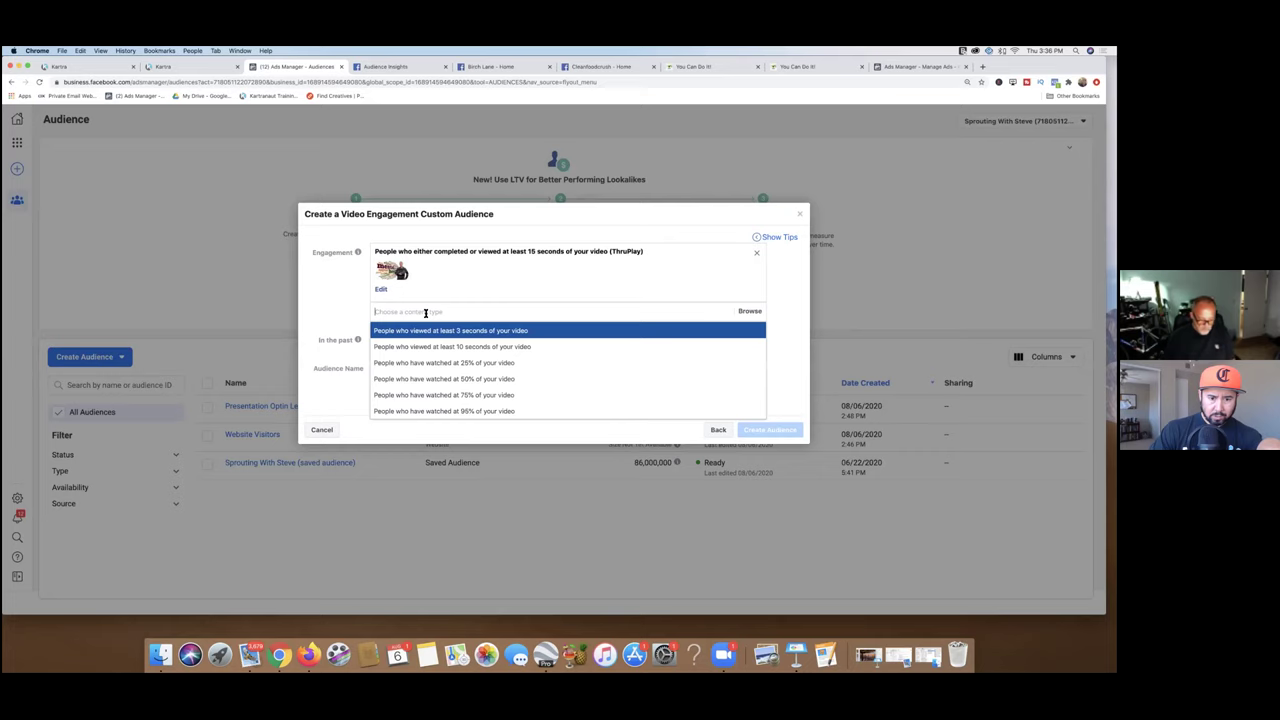
text(Watche)
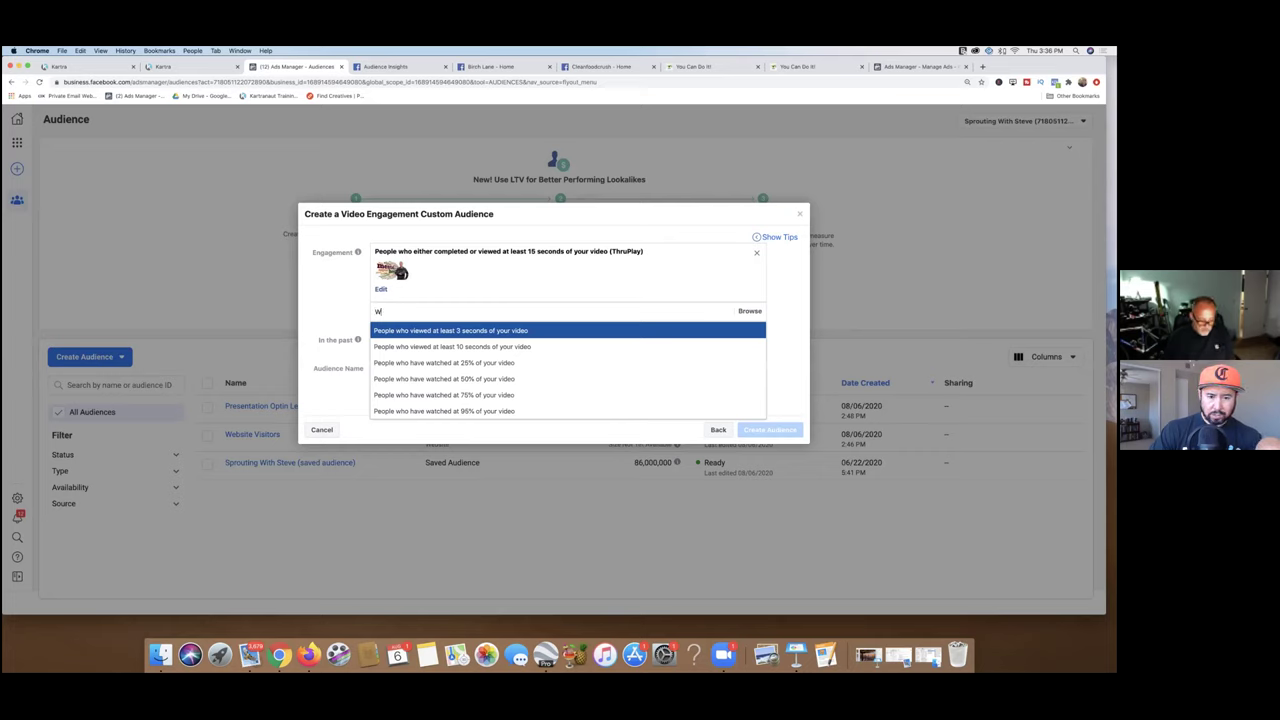
key(BackSpace)
key(BackSpace)
key(BackSpace)
key(BackSpace)
key(BackSpace)
key(BackSpace)
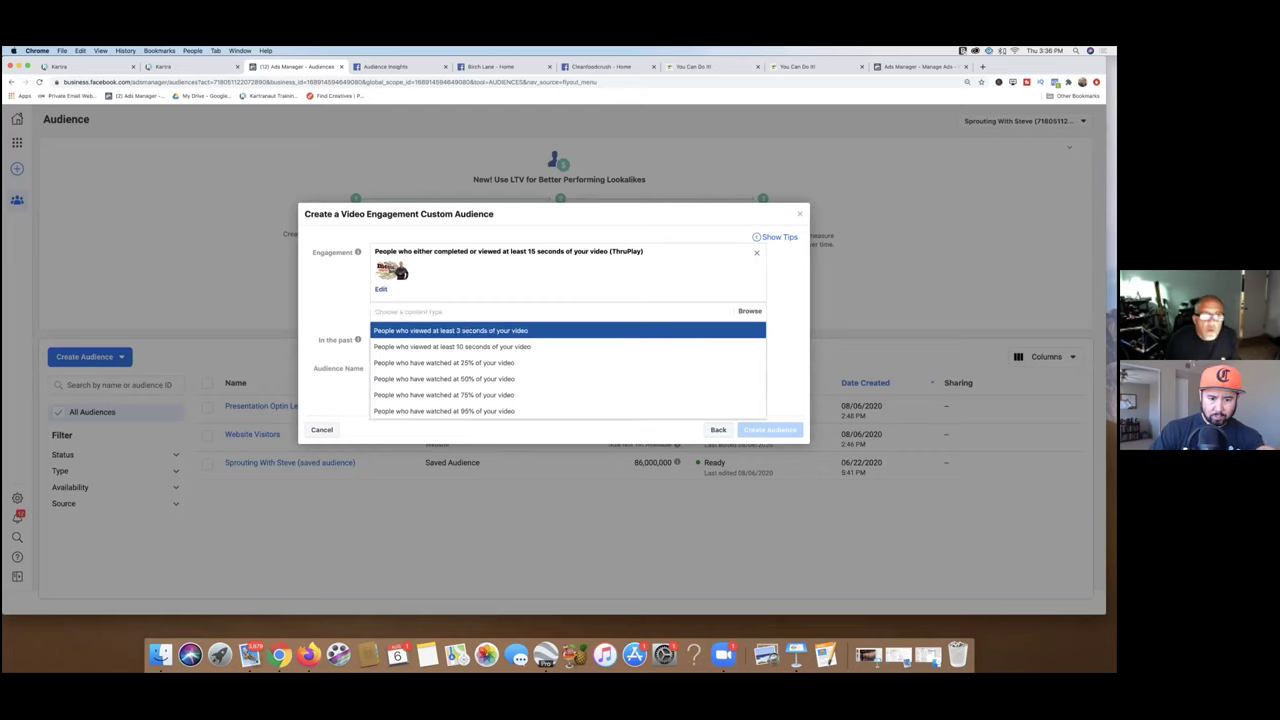
click(357, 316)
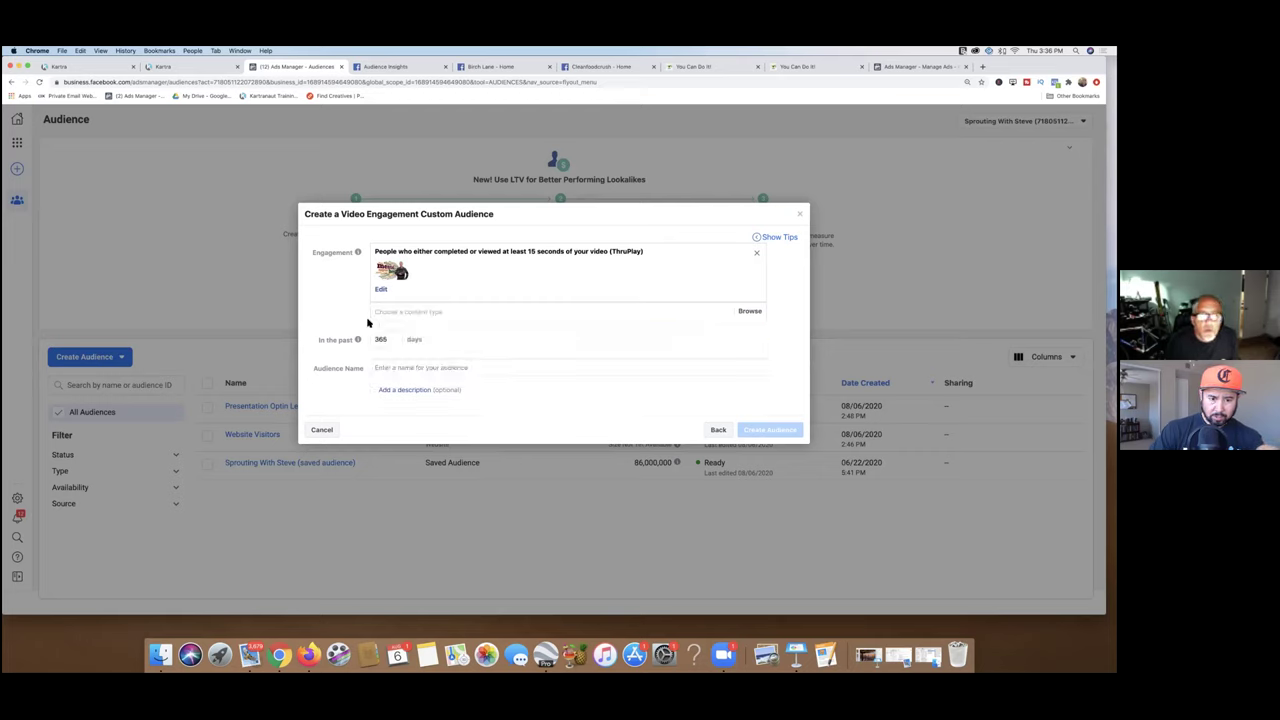
Step: Name the video engagement audience "Watched 15 seconds of landing page video", create it, and finish the creation dialog without creating an ad or expanding the audience
click(396, 369)
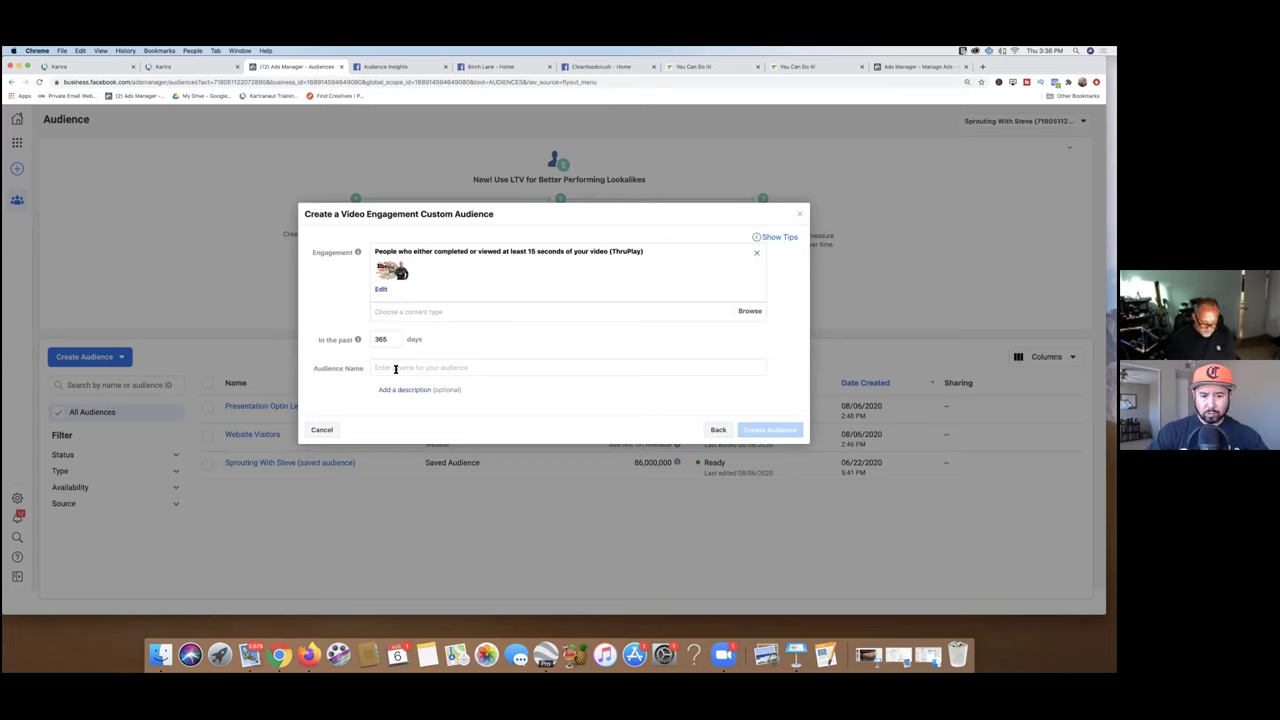
text(W)
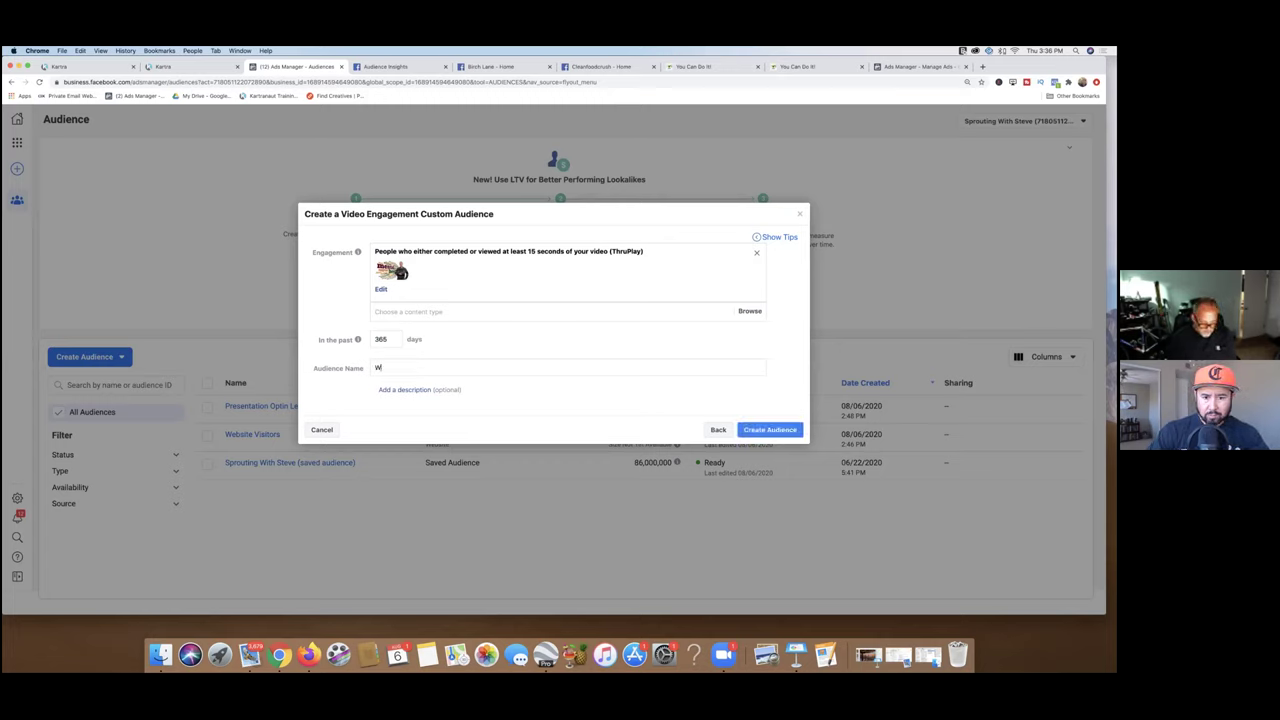
text(atched )
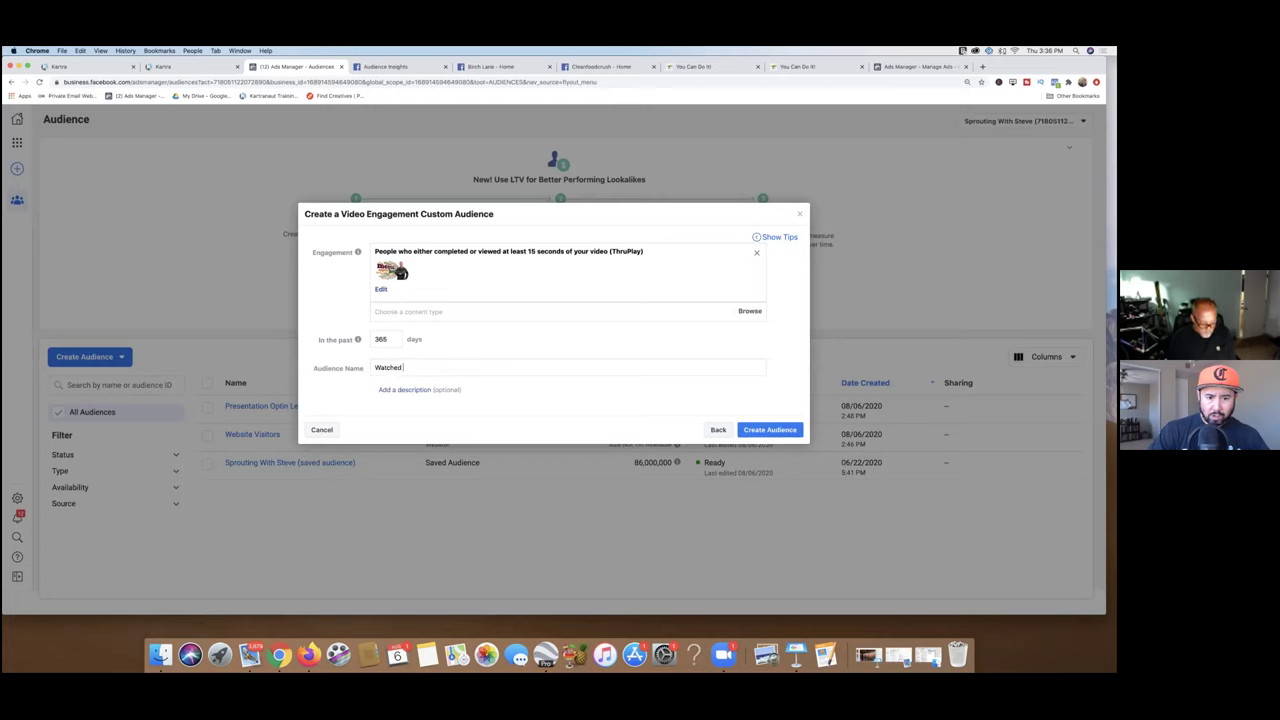
text(15)
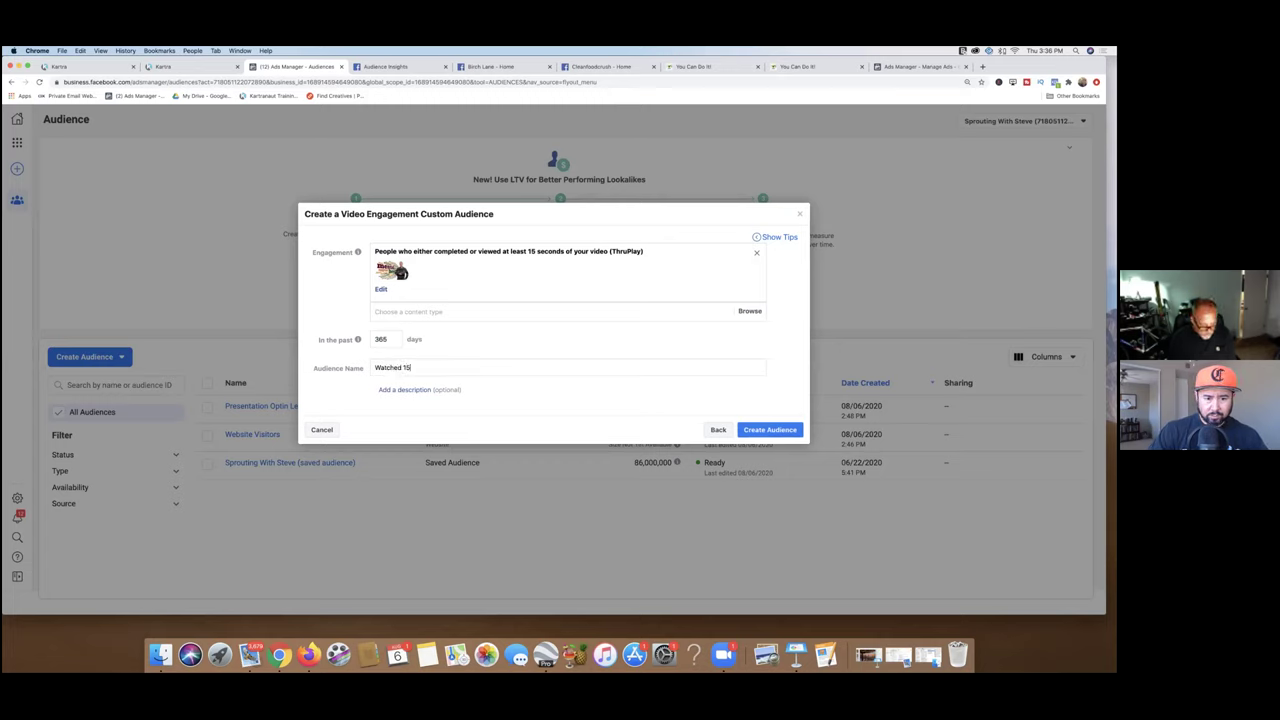
text( seconds)
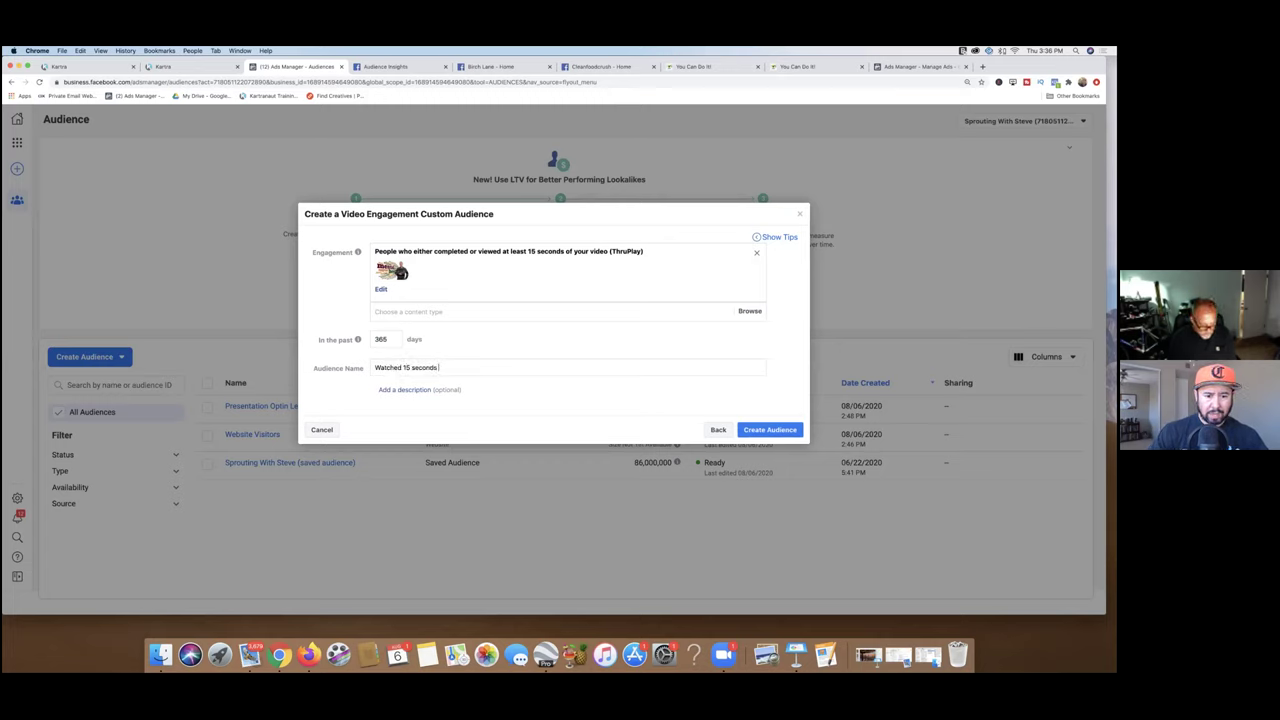
text( of landing pag)
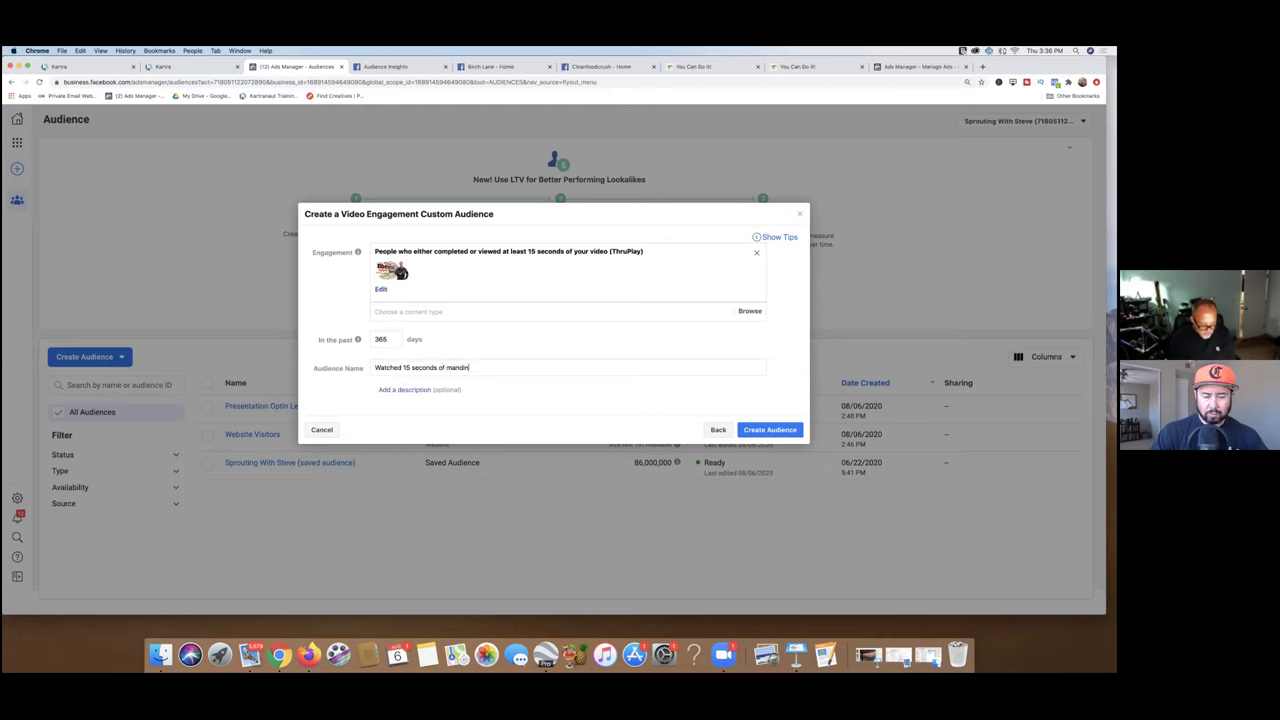
text(e video)
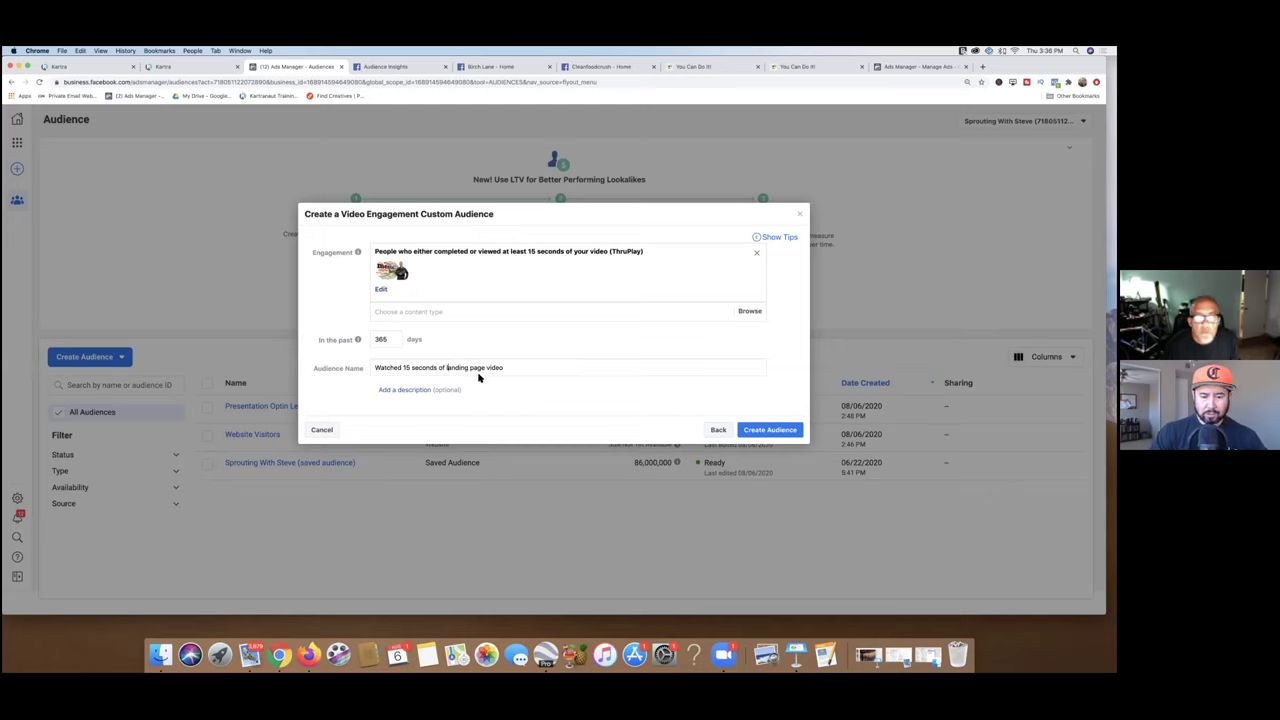
click(754, 432)
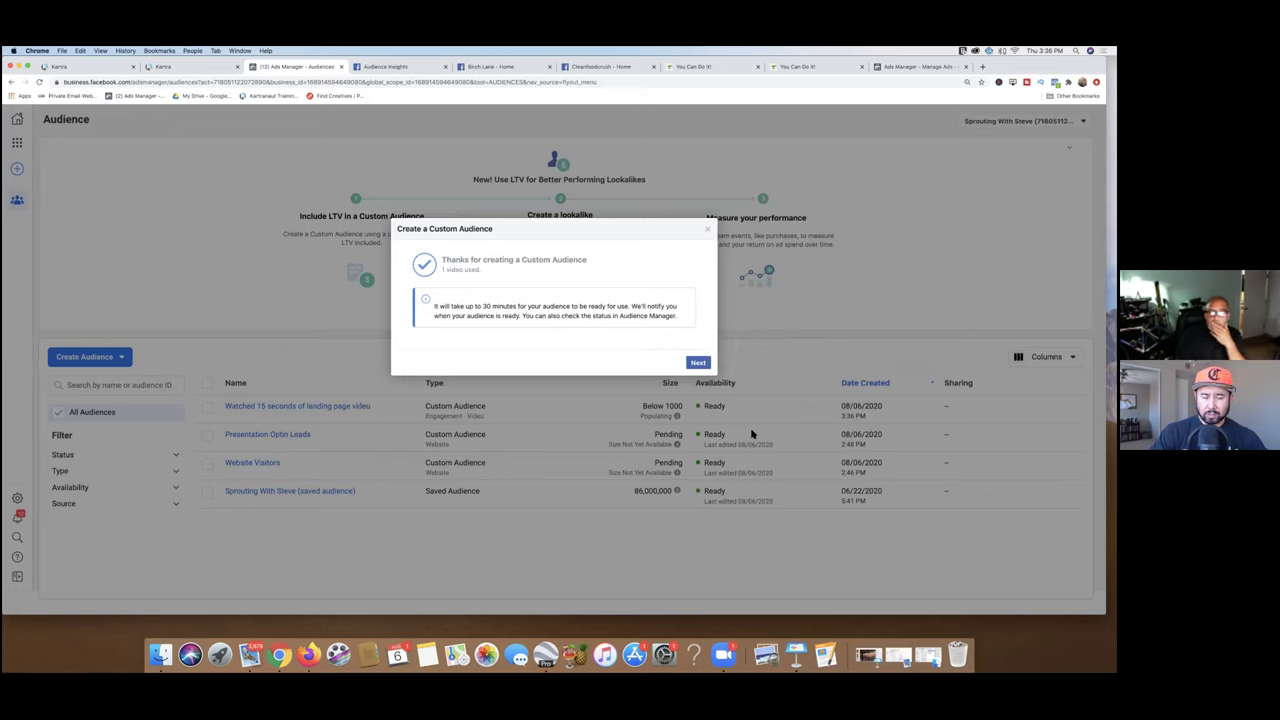
click(699, 364)
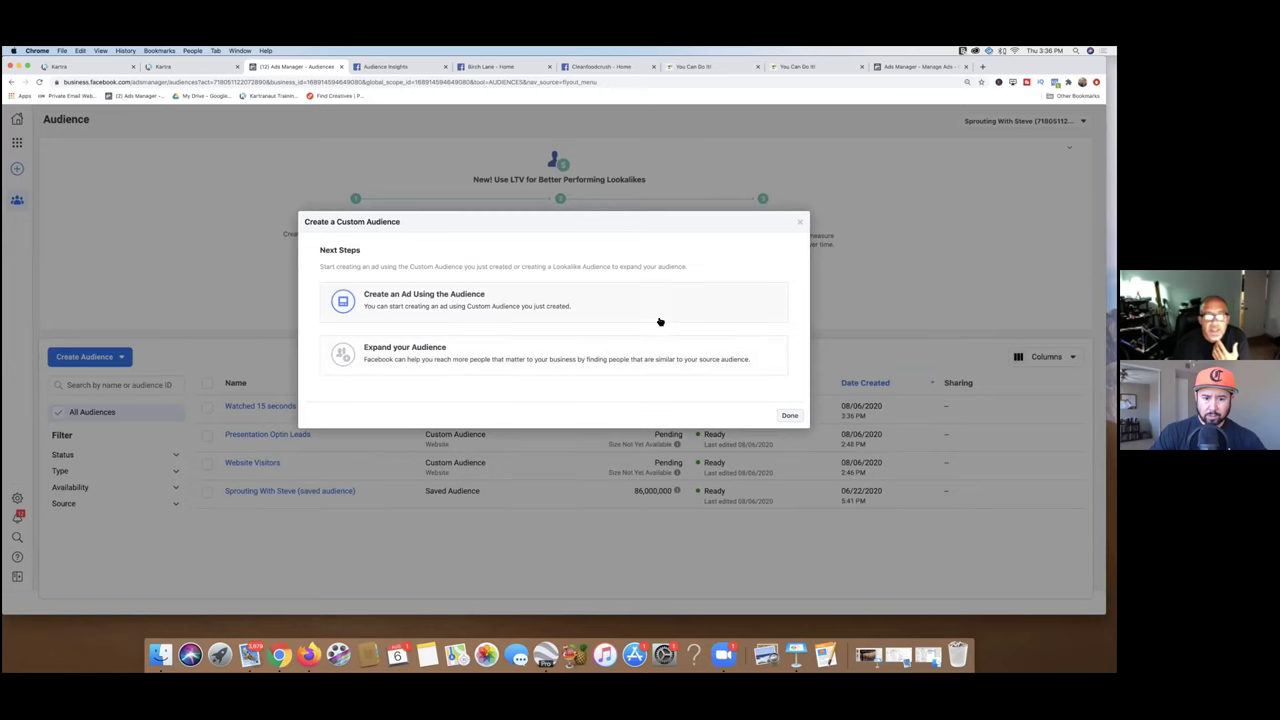
click(790, 416)
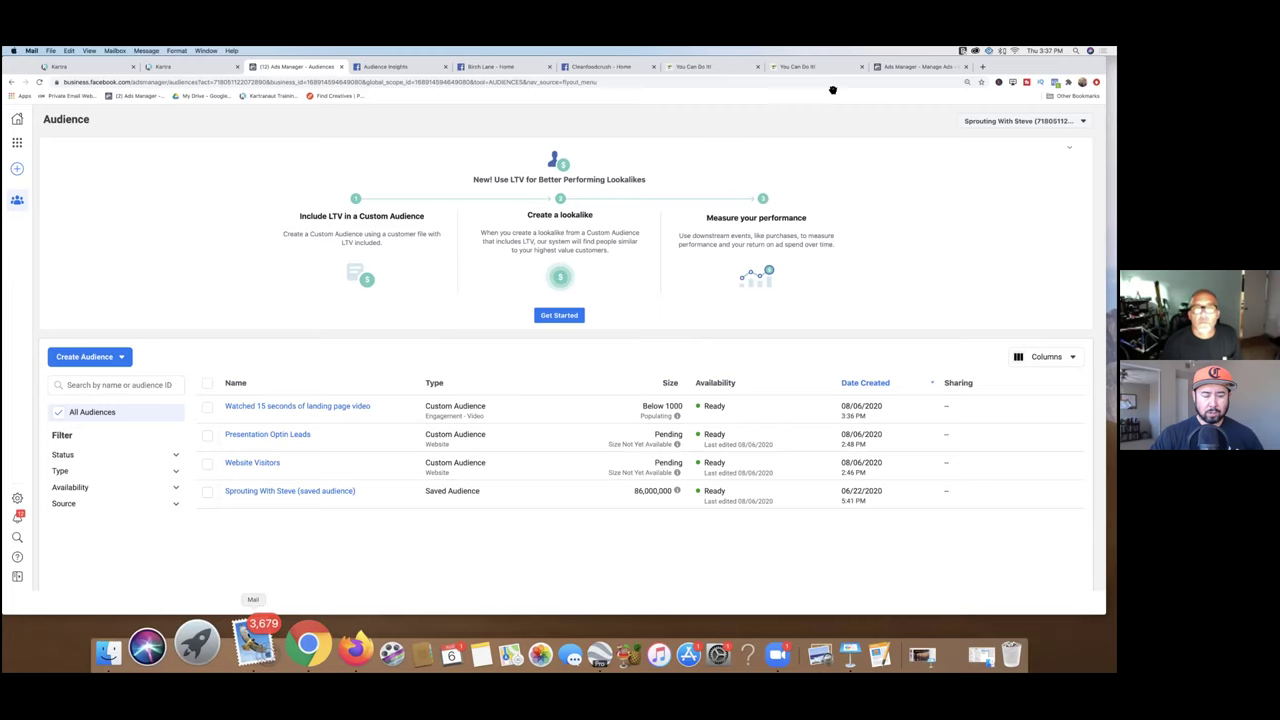
Step: Switch to Mail, move its window over the browser, and search all mailboxes for messages from the strategy call host
key(super+Tab)
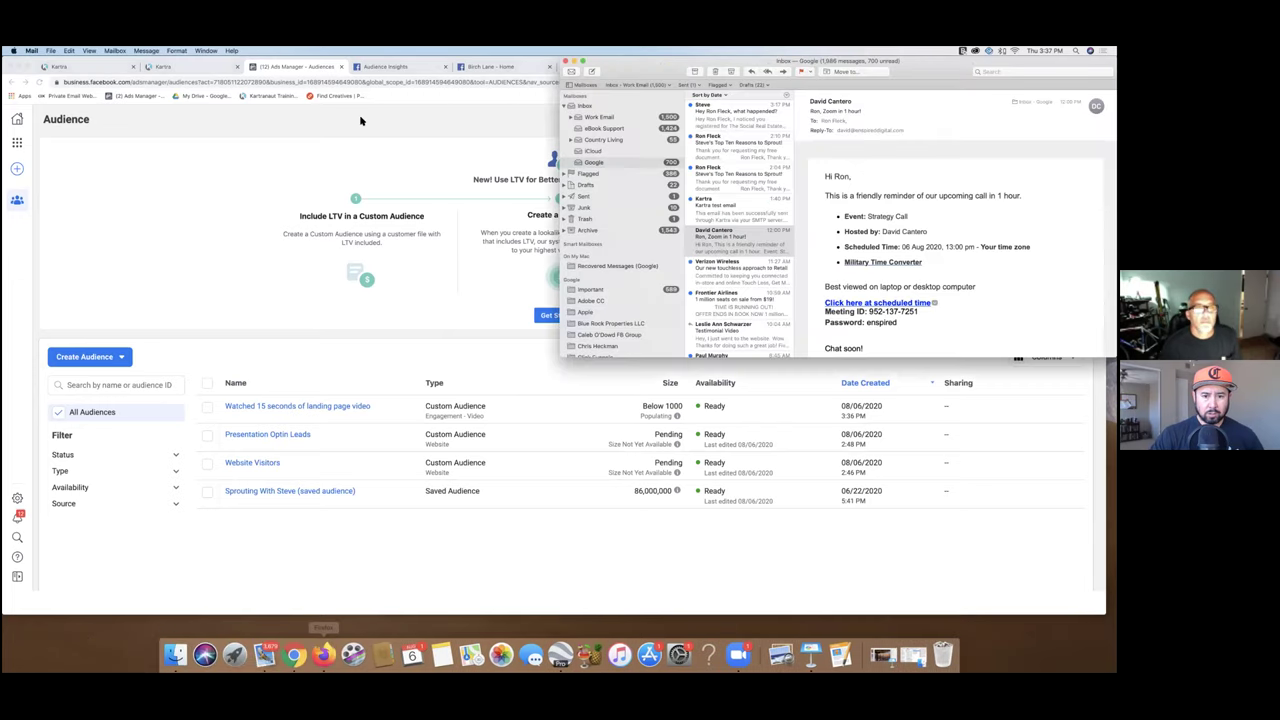
drag(693, 75, 418, 74)
click(713, 73)
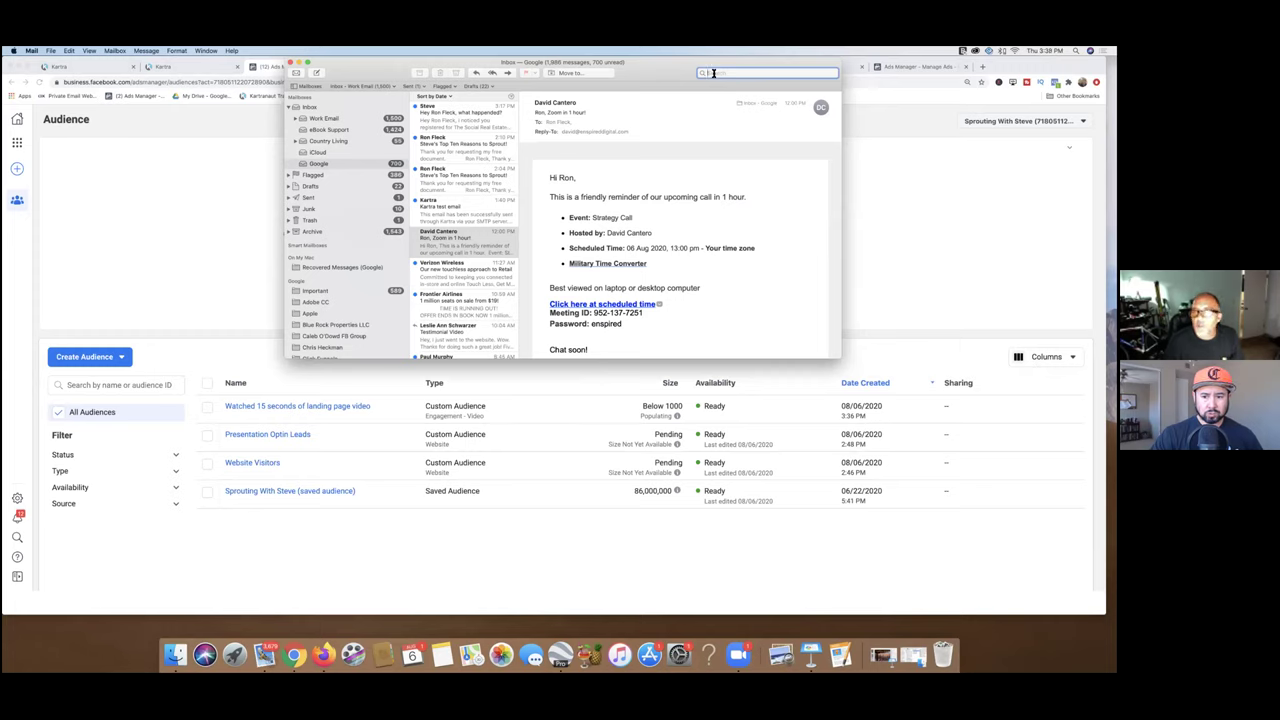
text(da)
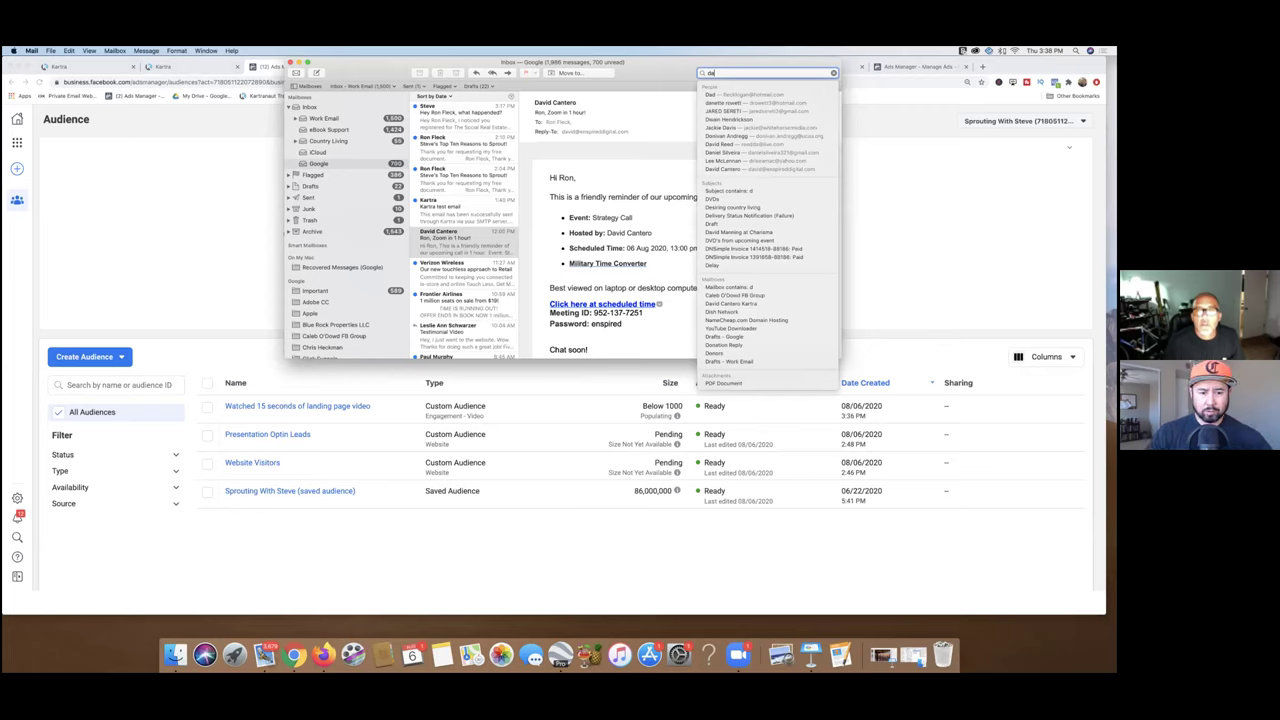
text(vid)
click(718, 111)
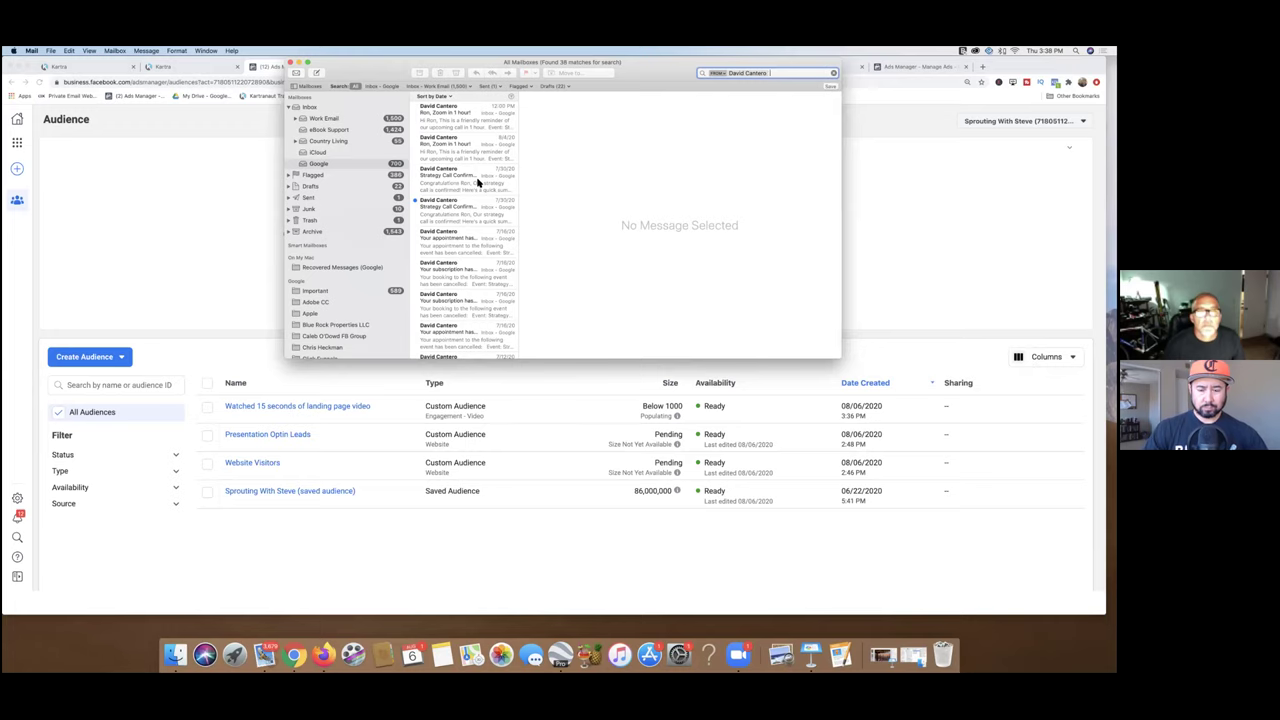
Step: Look through the host's strategy call confirmations, cancellations and Zoom reminder messages in the search results
click(478, 180)
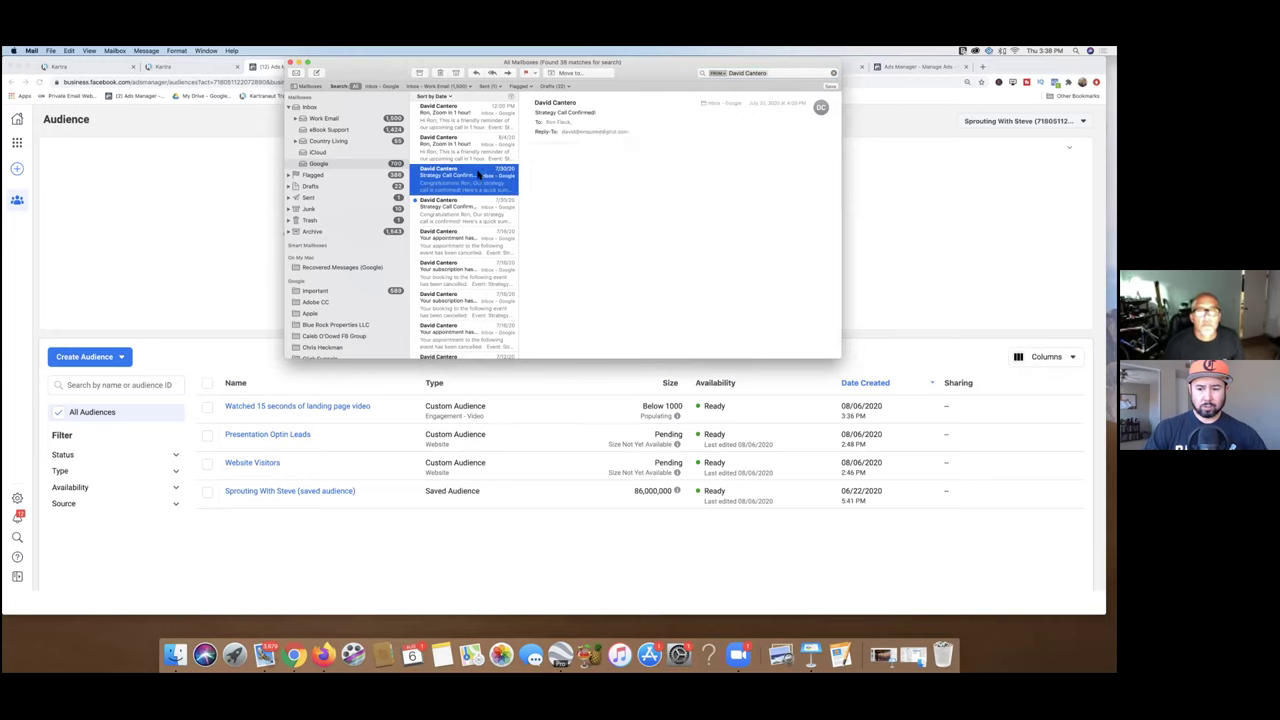
click(477, 160)
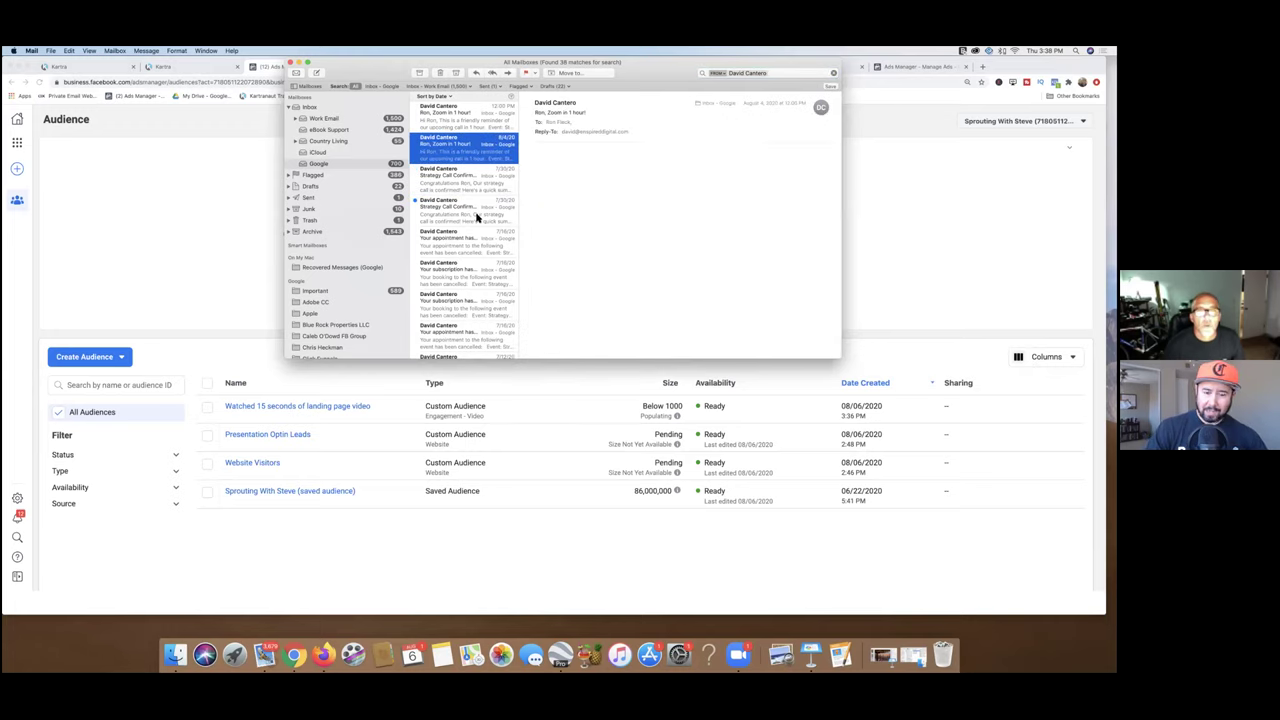
click(469, 234)
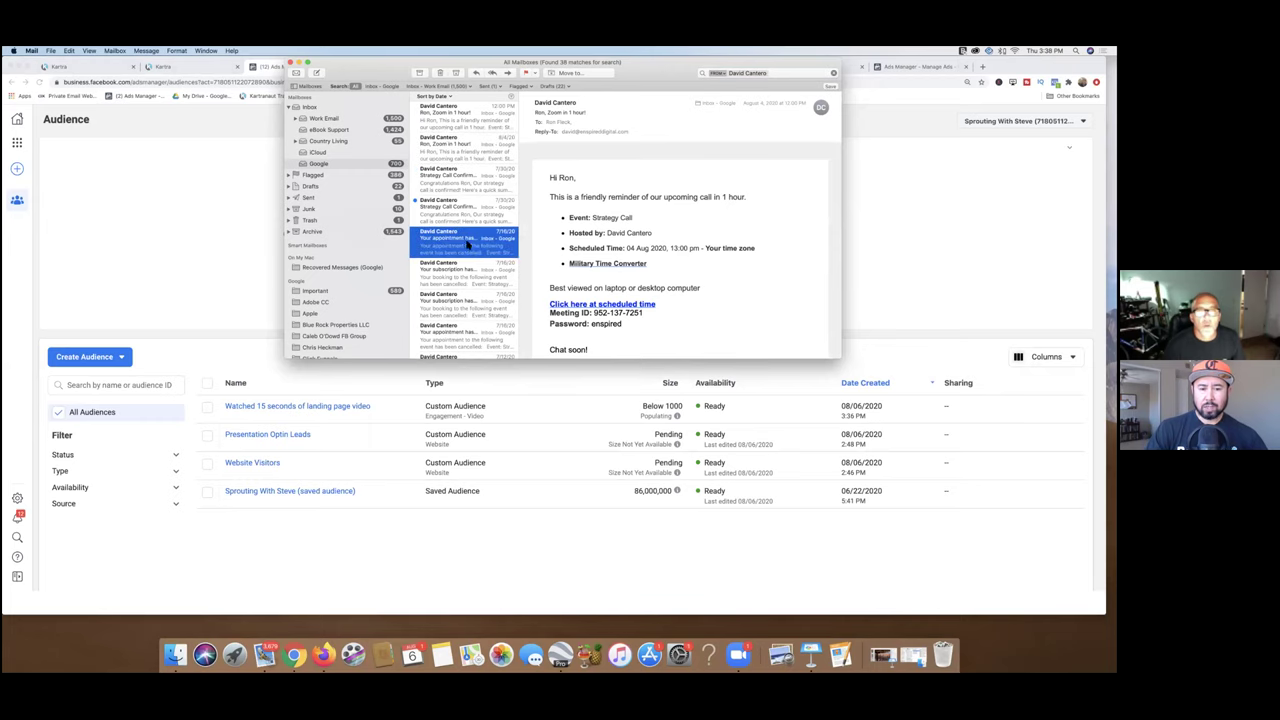
click(465, 264)
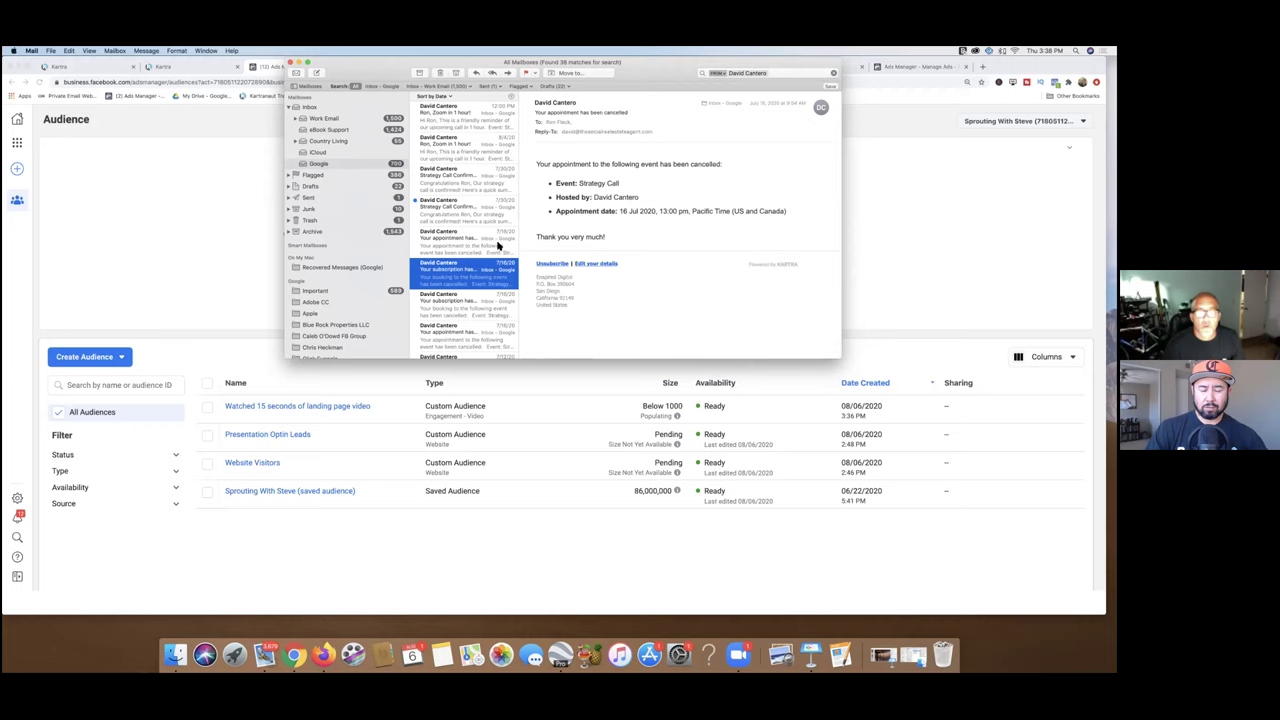
click(478, 294)
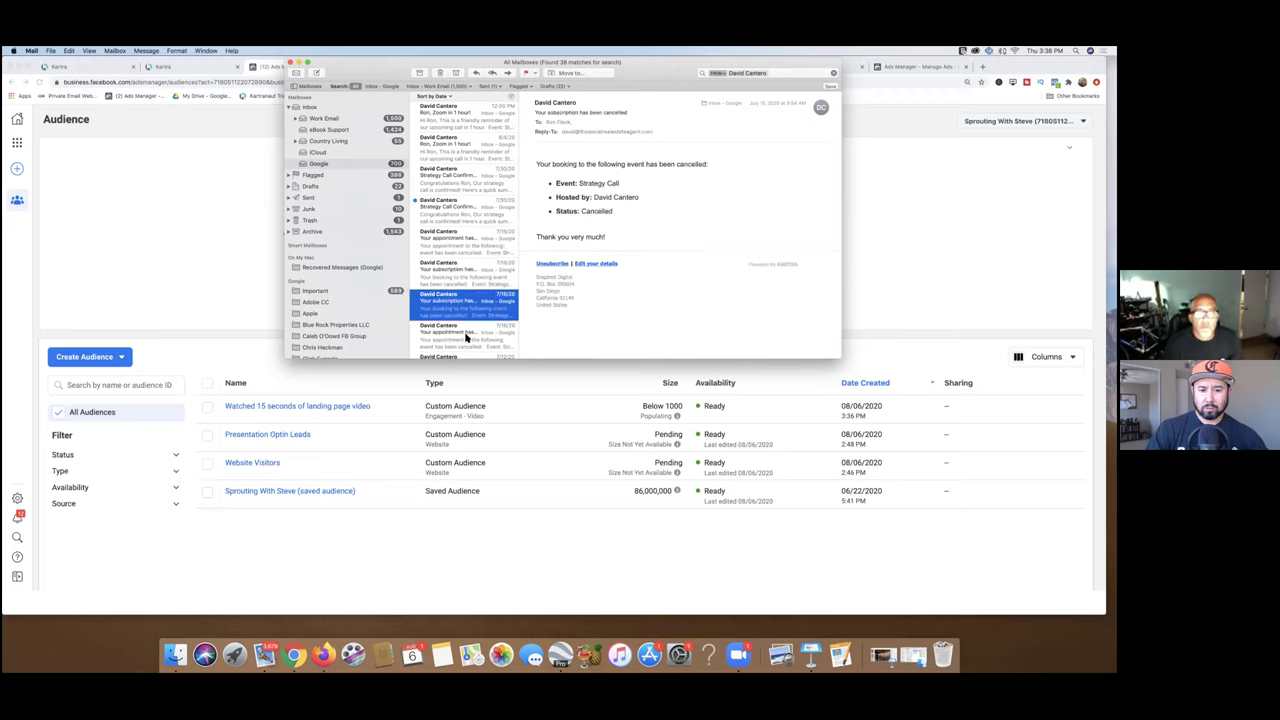
click(467, 338)
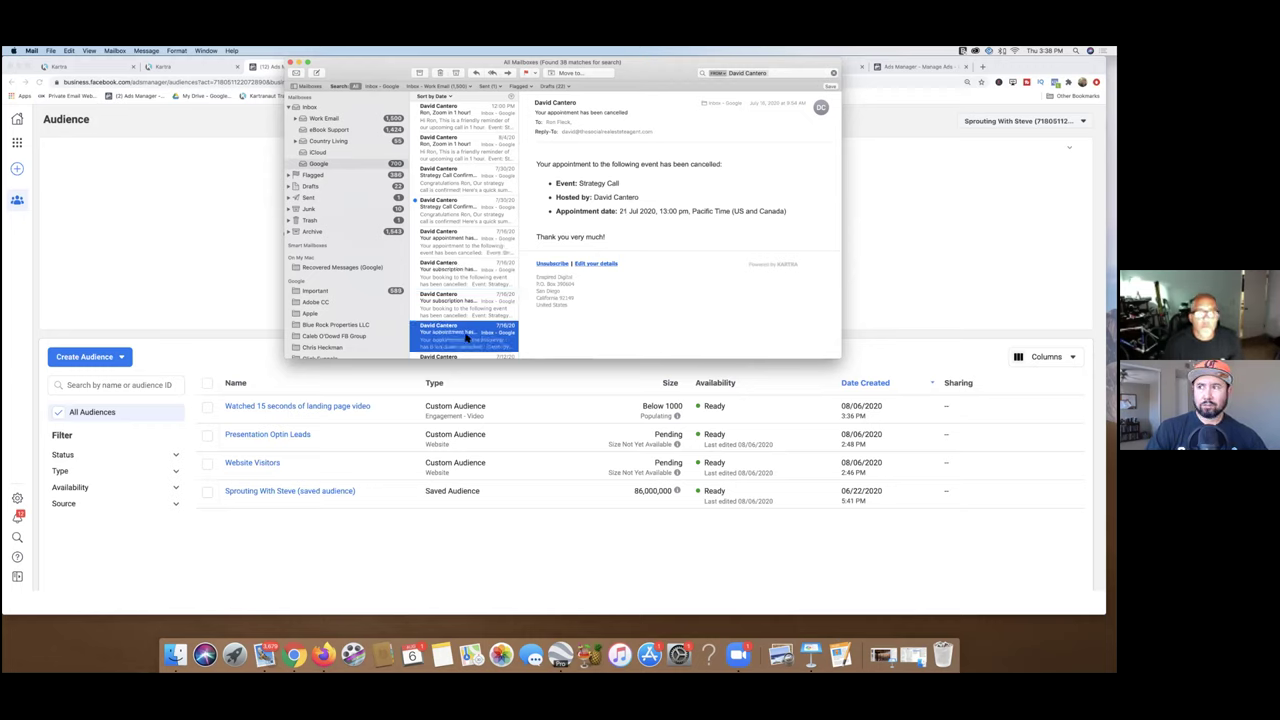
click(476, 241)
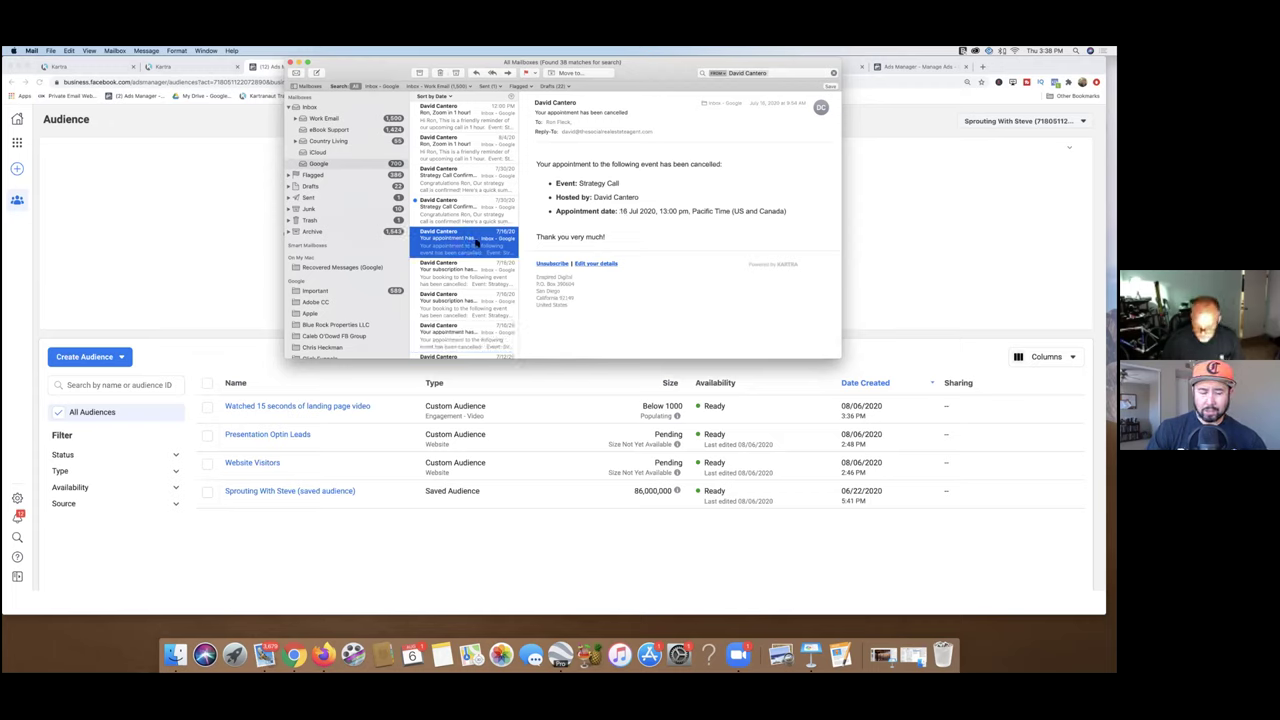
key(Up)
key(Up)
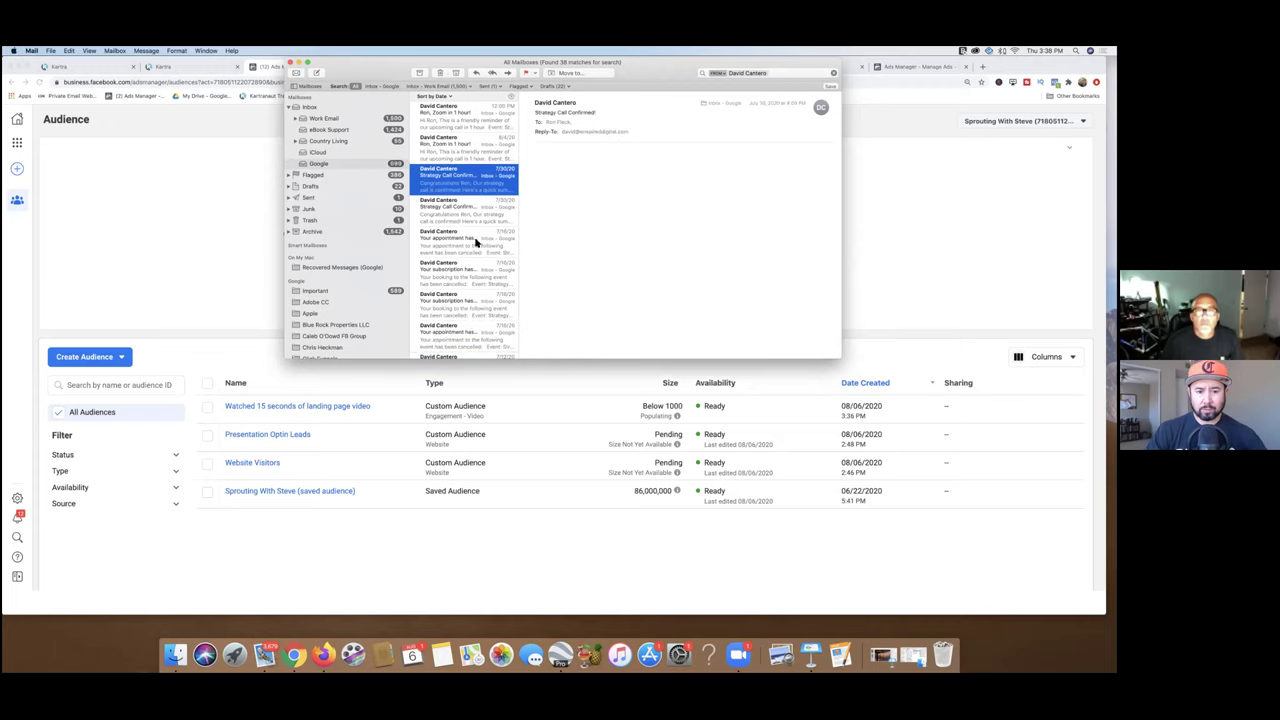
key(Down)
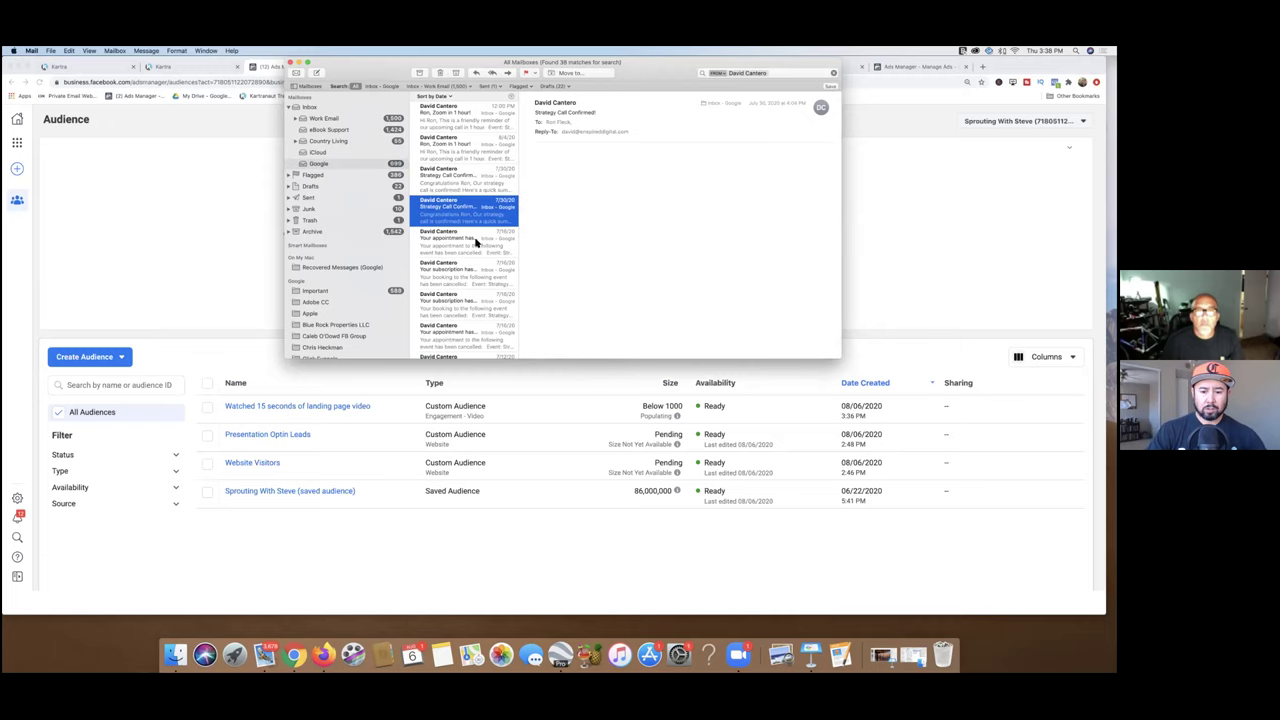
key(Up)
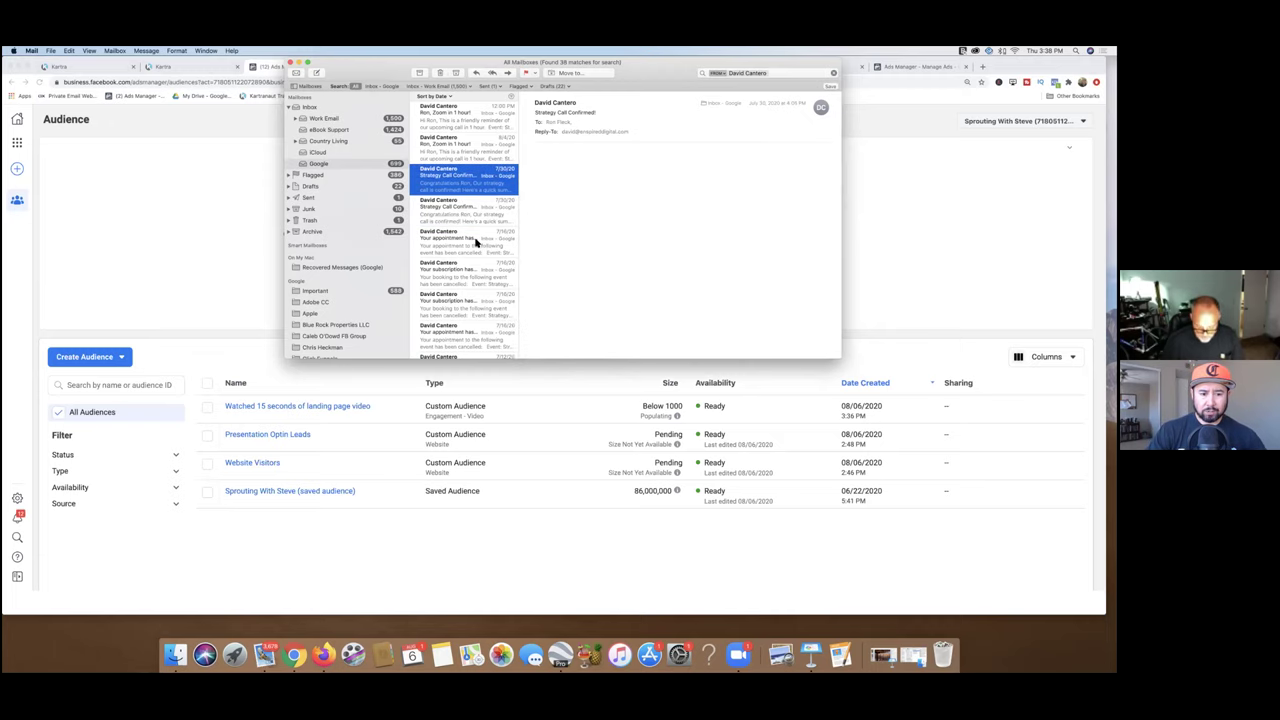
key(Up)
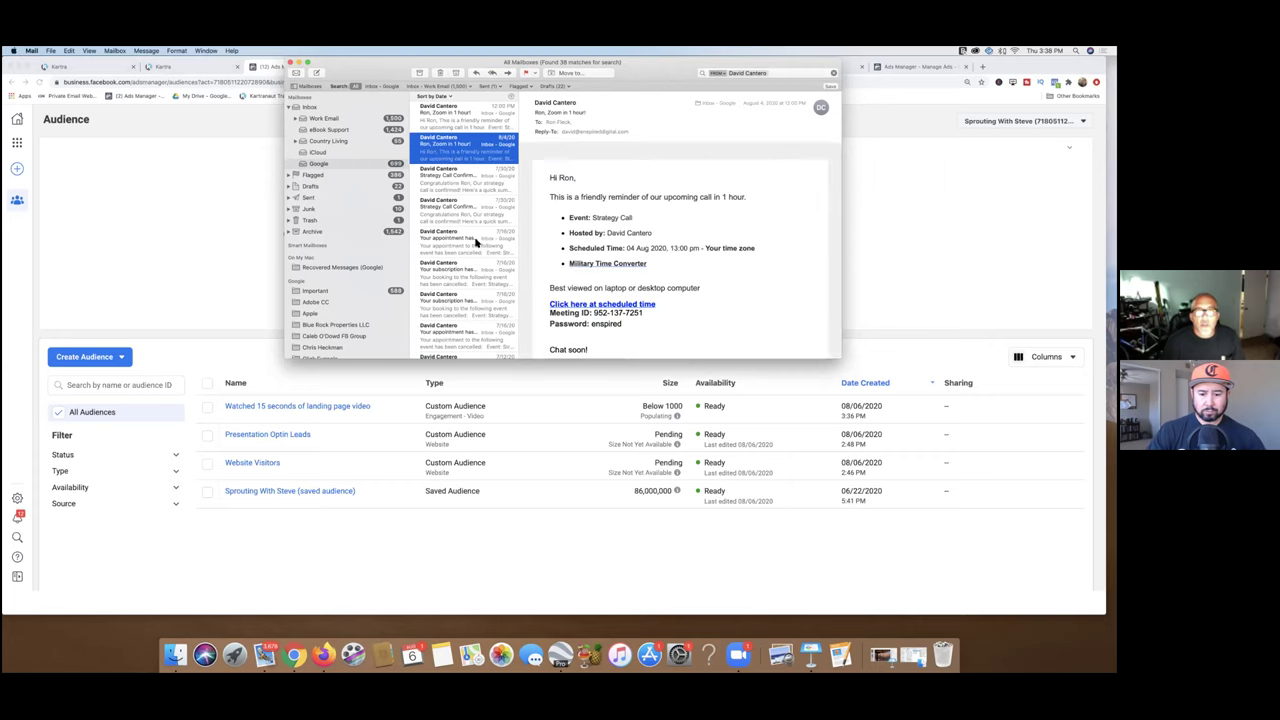
key(Up)
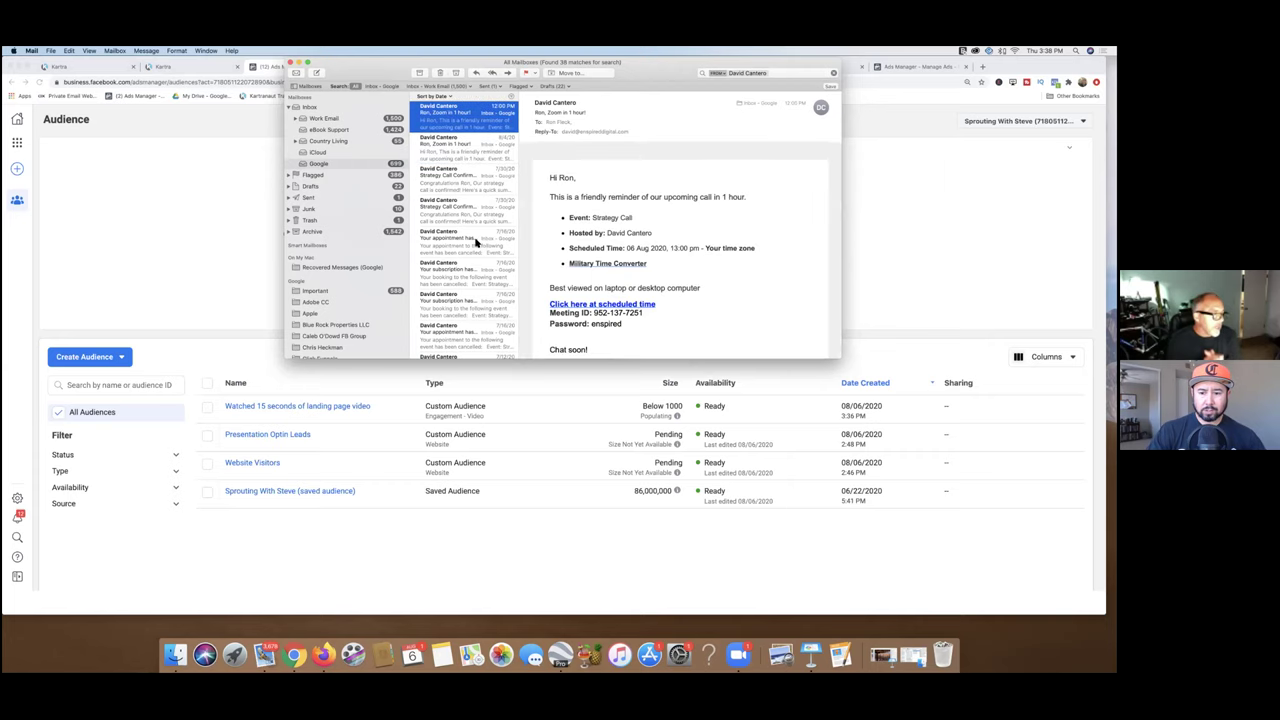